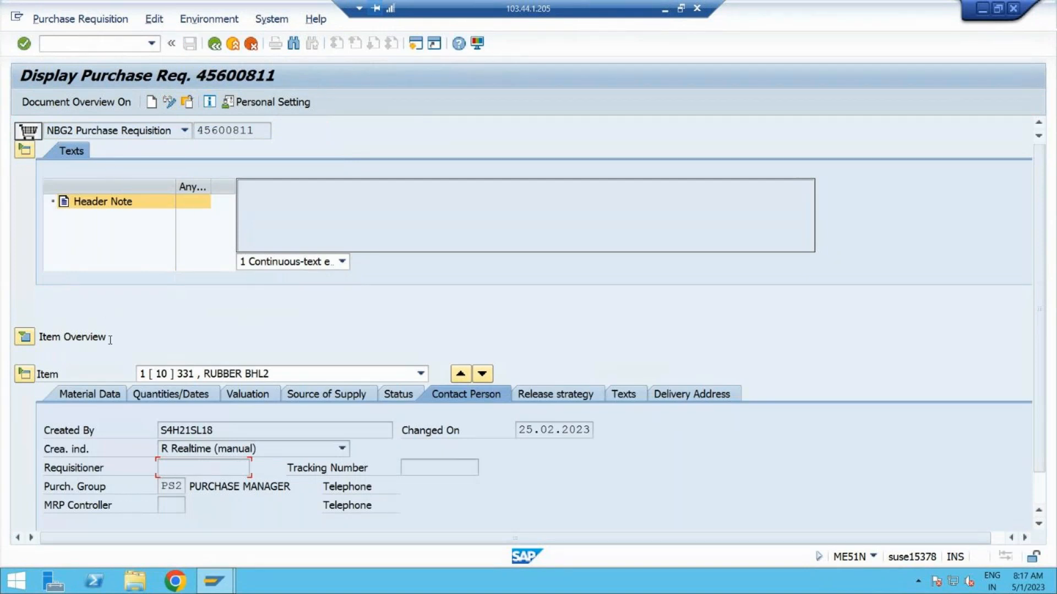
# Review the header, item overview and item 10's release strategy details in the displayed purchase requisition, leaving only the item details expanded.
pyautogui.click(28, 151)
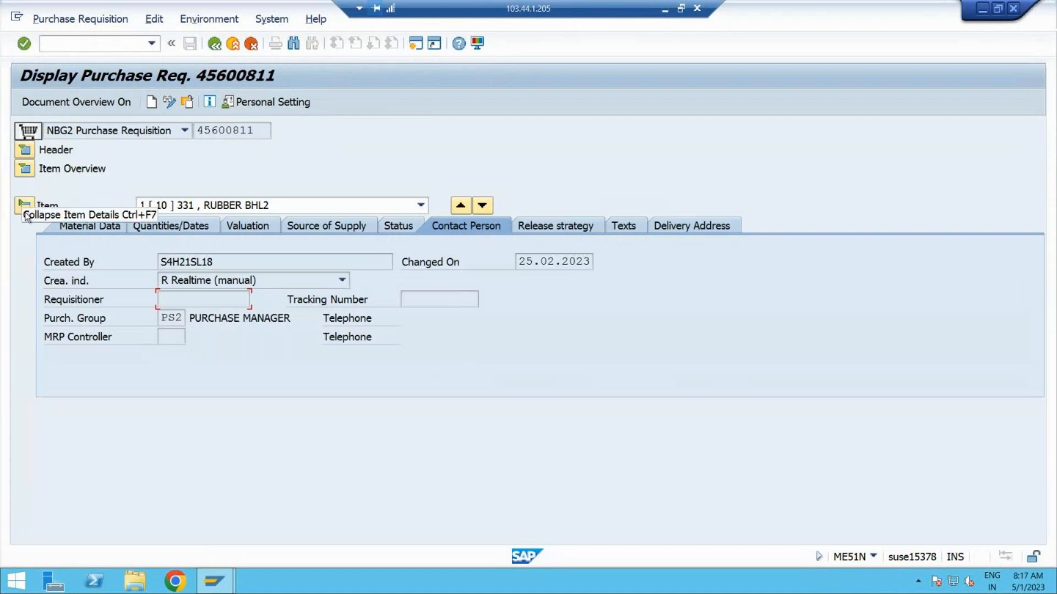
pyautogui.click(24, 155)
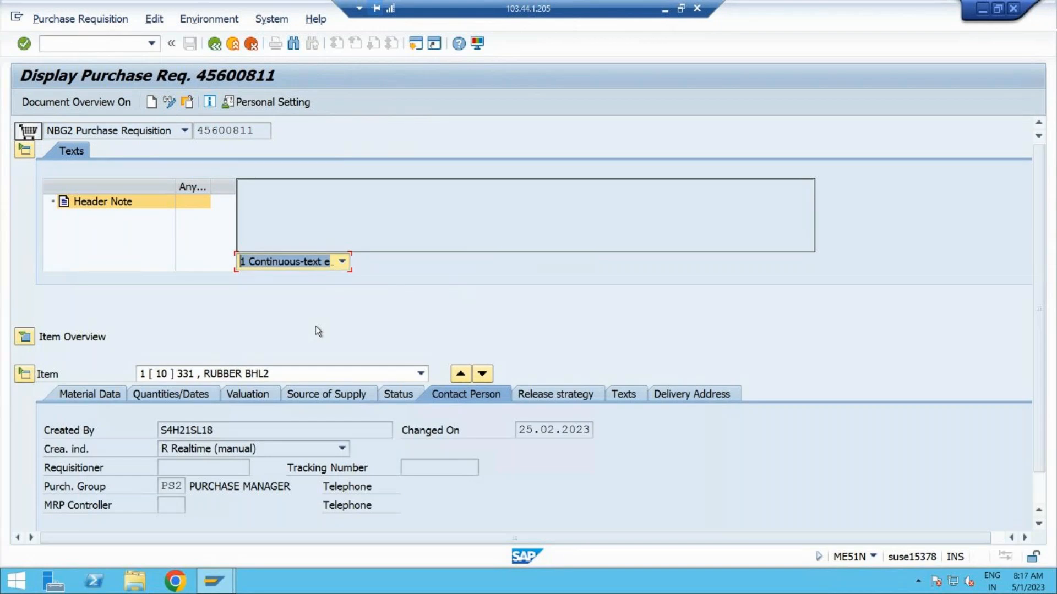
pyautogui.click(553, 393)
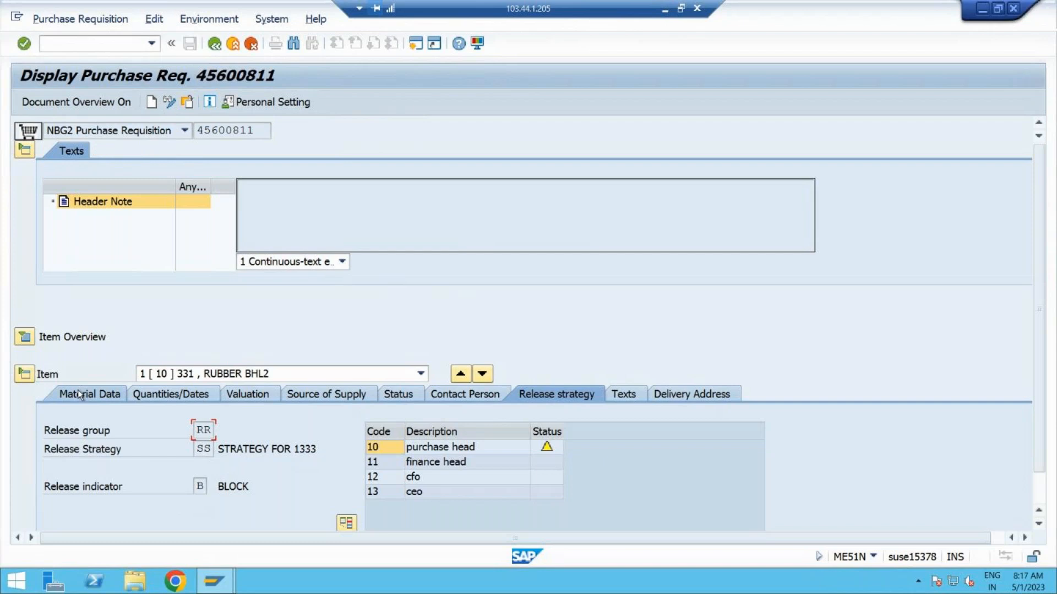
pyautogui.click(32, 375)
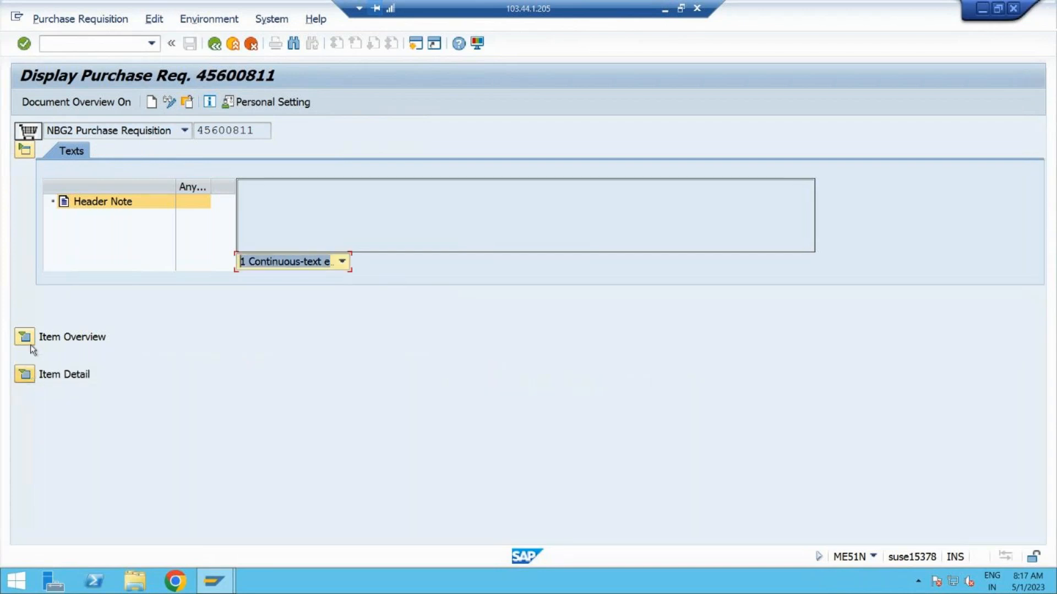
pyautogui.click(25, 337)
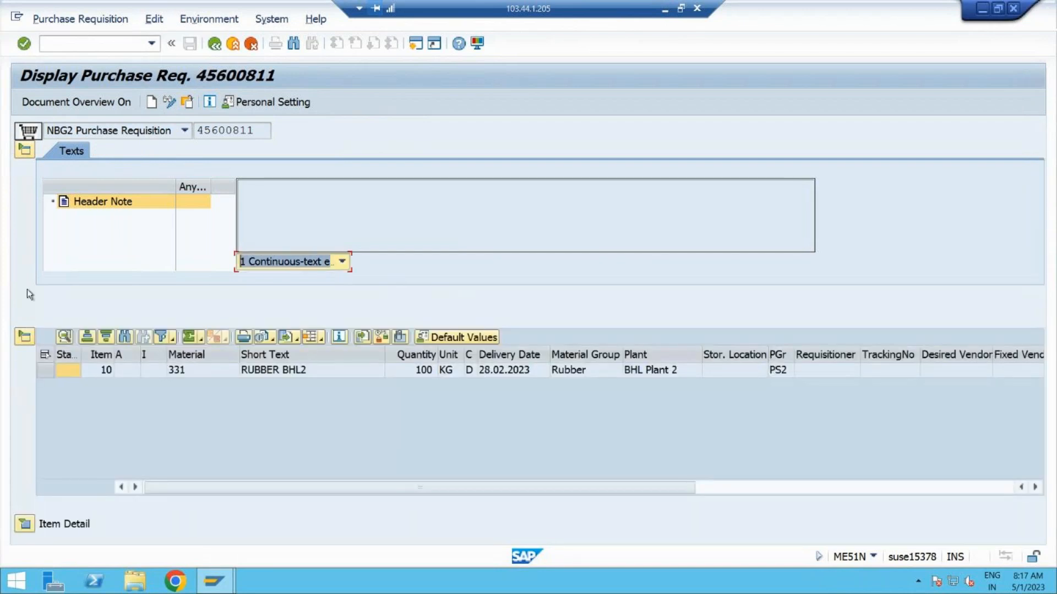
pyautogui.click(24, 336)
pyautogui.click(25, 150)
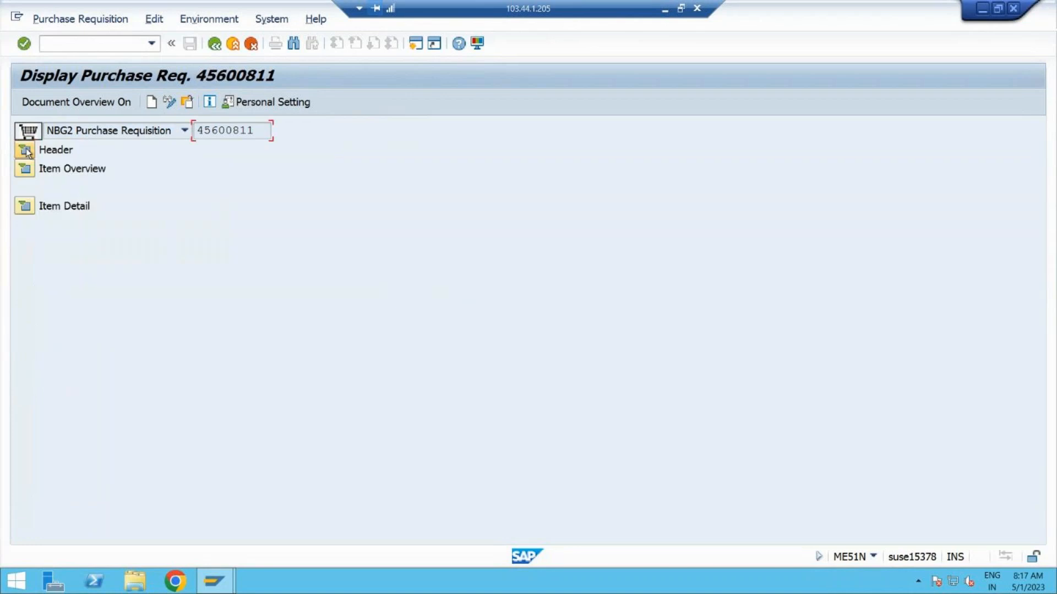
pyautogui.click(25, 206)
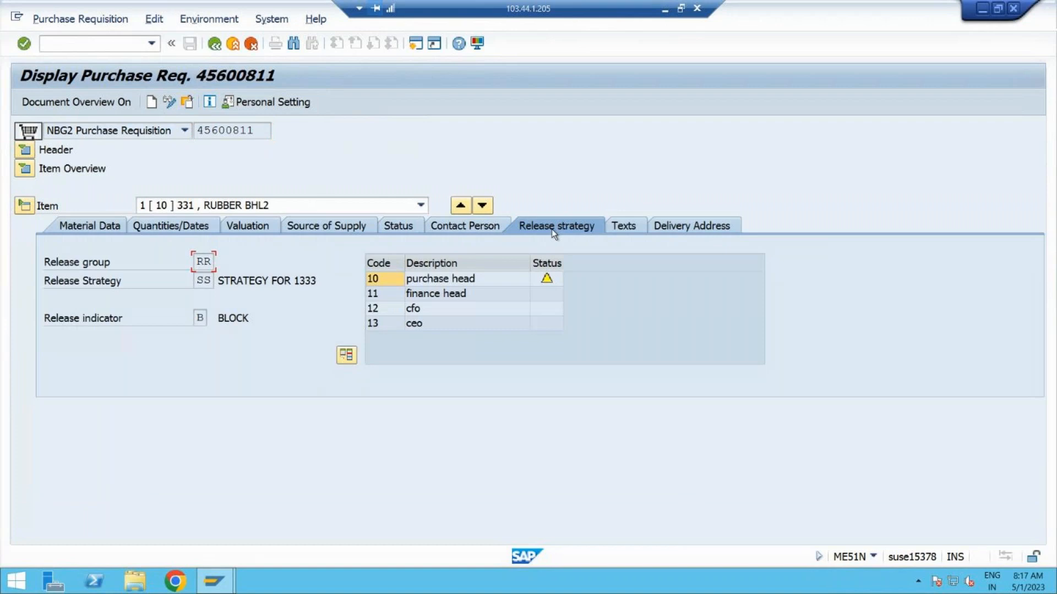
pyautogui.click(25, 150)
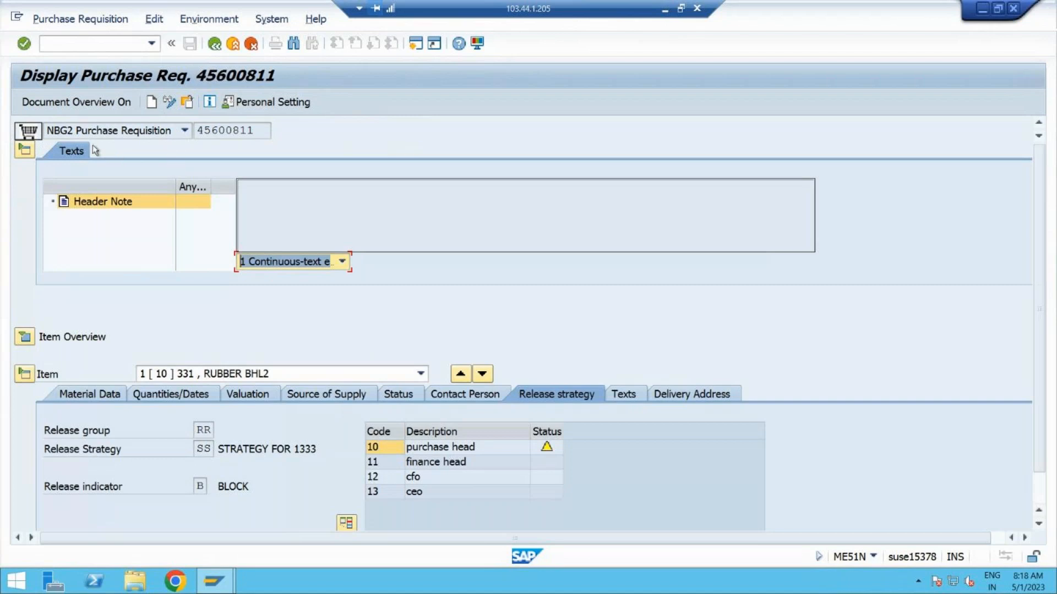
pyautogui.click(24, 150)
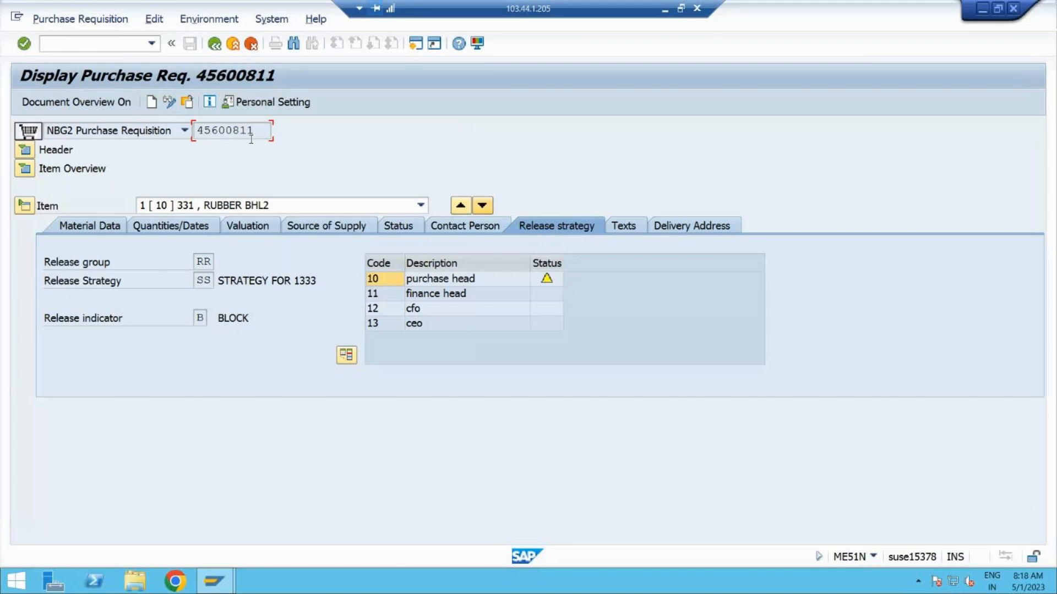
# Start transaction ME51N for a new purchase requisition and set its document type to ZNB8 Purchase Req BHEL8.
pyautogui.click(99, 43)
pyautogui.write('/NME51N')
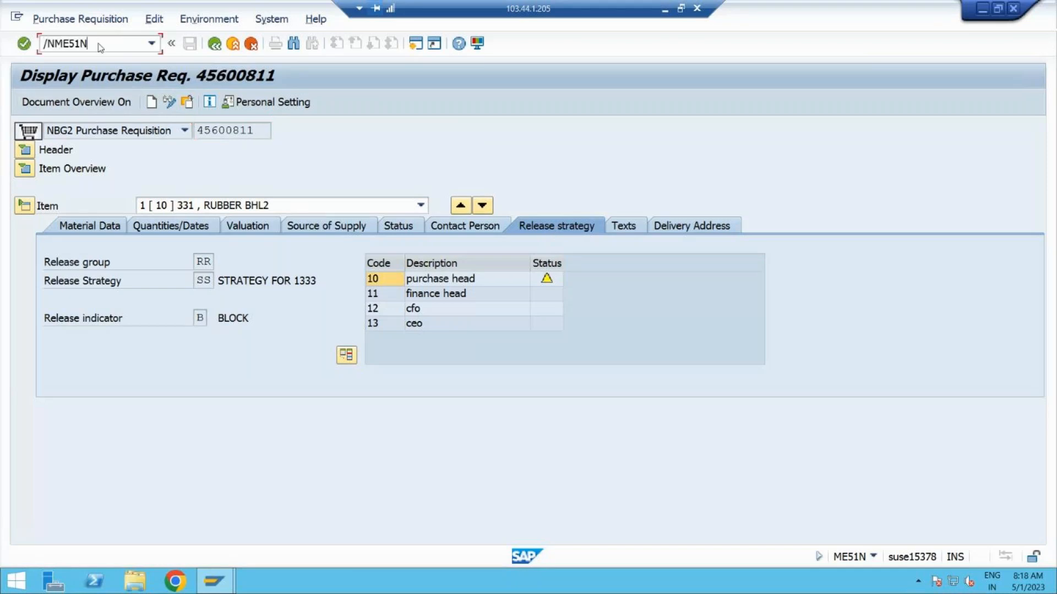
pyautogui.press('Return')
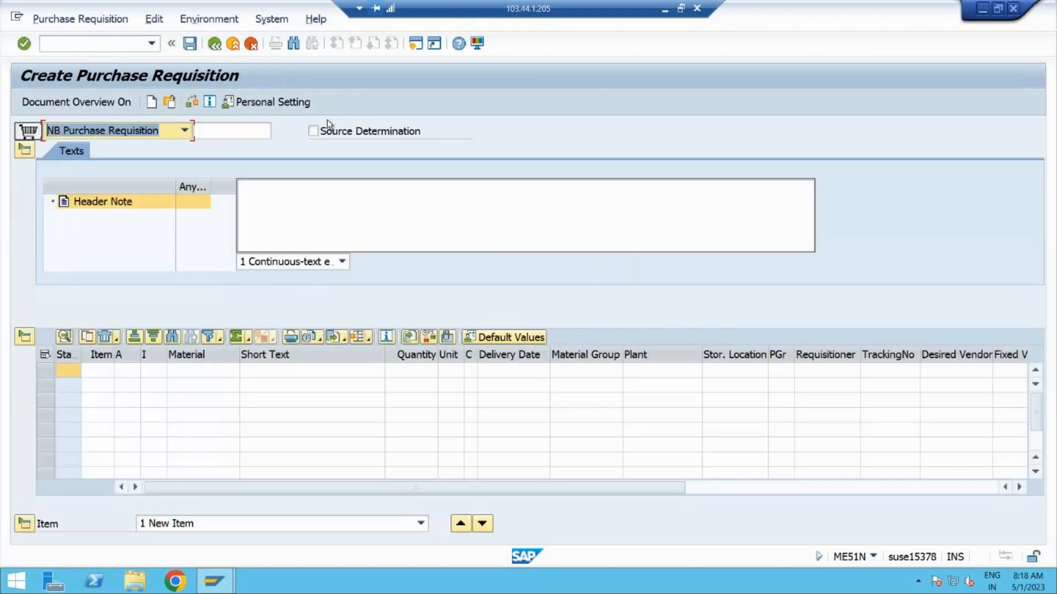
pyautogui.click(185, 131)
pyautogui.moveTo(184, 197); pyautogui.dragTo(184, 275)
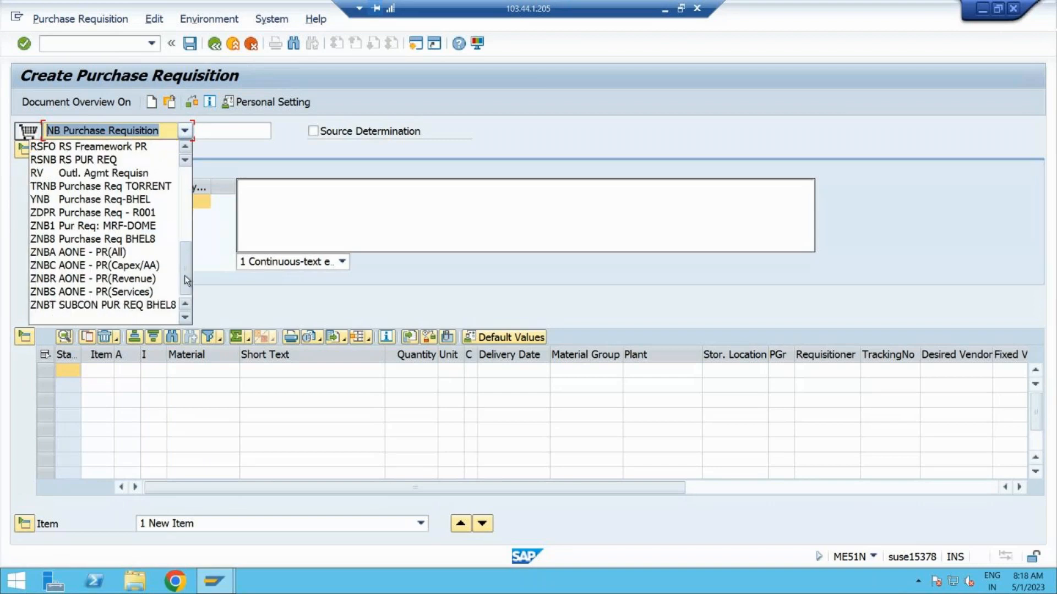
pyautogui.click(103, 240)
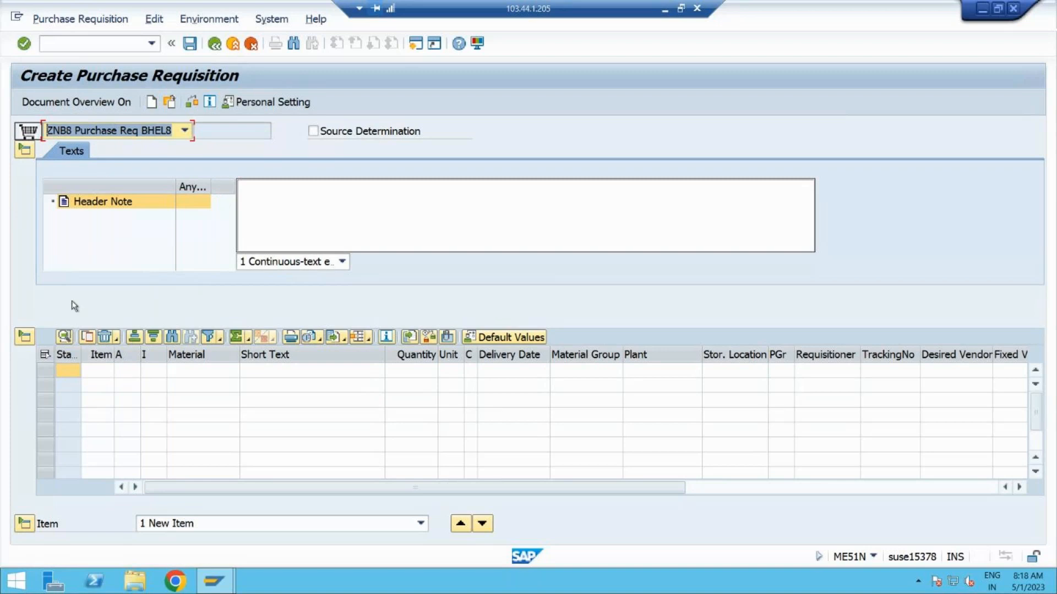
# Look up the materials of plant 77P1 and choose STEEL 190 as the material of the first requisition item.
pyautogui.click(192, 374)
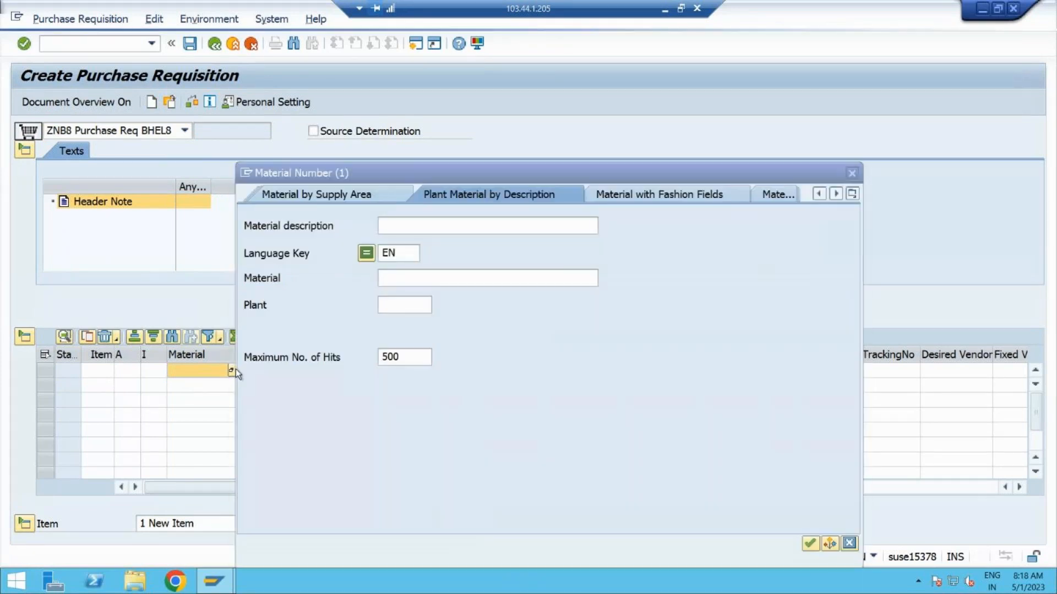
pyautogui.click(397, 310)
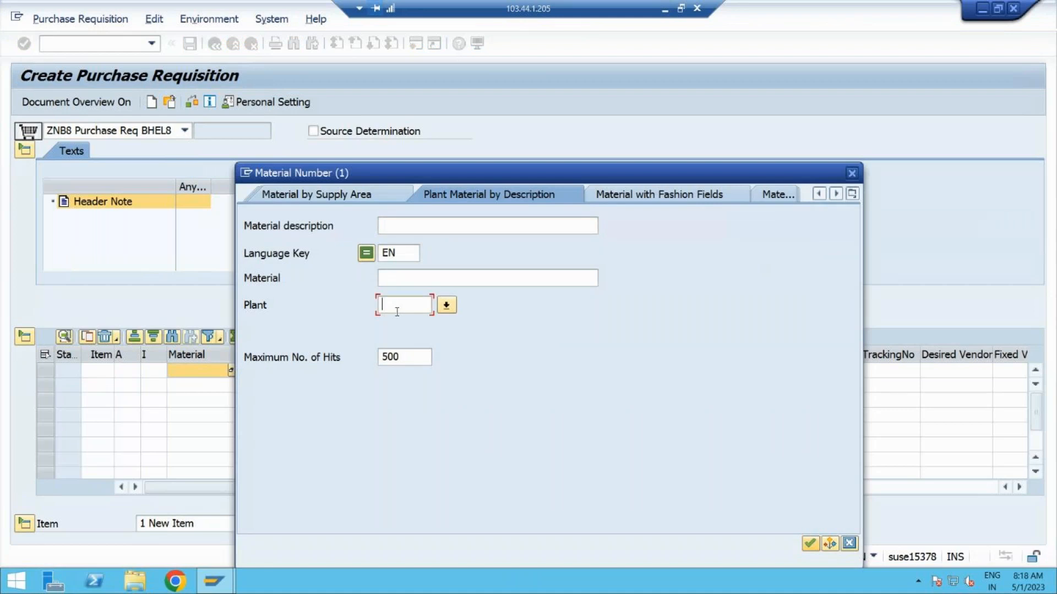
pyautogui.write('77P1')
pyautogui.press('Return')
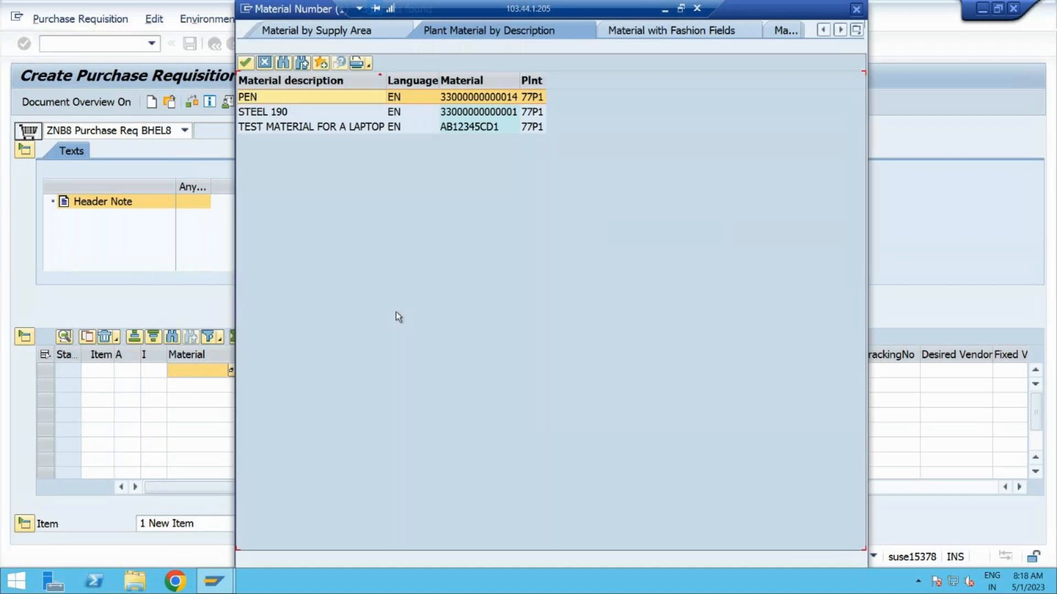
pyautogui.doubleClick(272, 114)
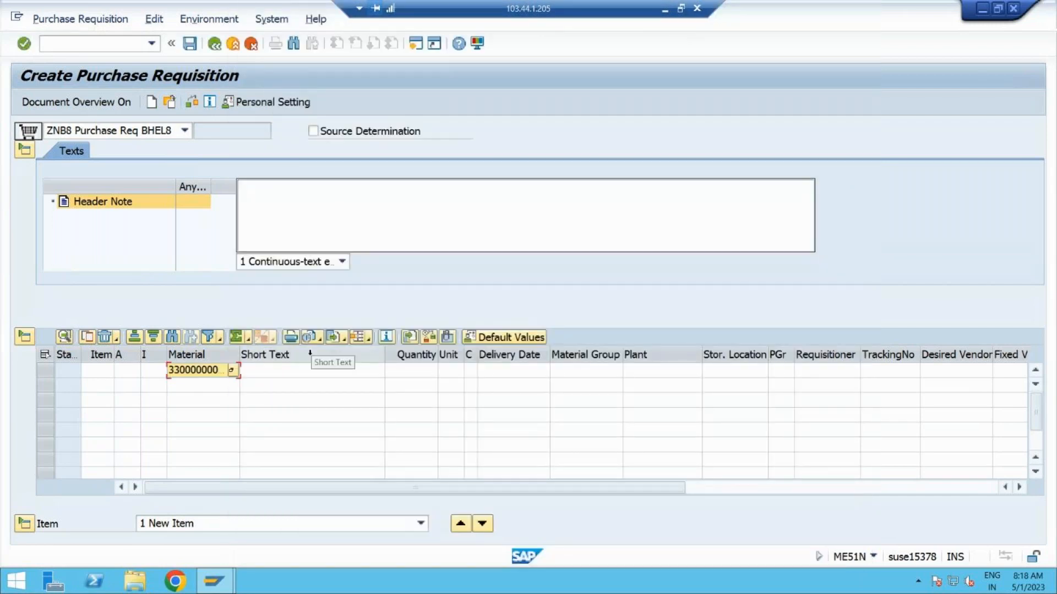
# Set the STEEL 190 item's quantity to 100 and its plant to 77P1, and confirm the item line.
pyautogui.click(412, 372)
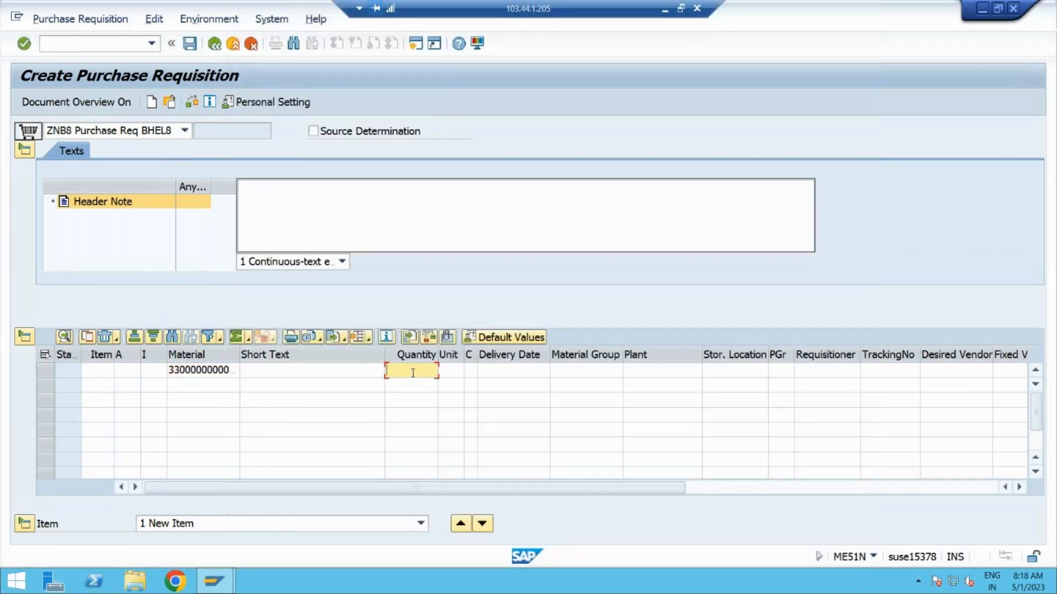
pyautogui.write('100')
pyautogui.press('Tab')
pyautogui.press('Tab')
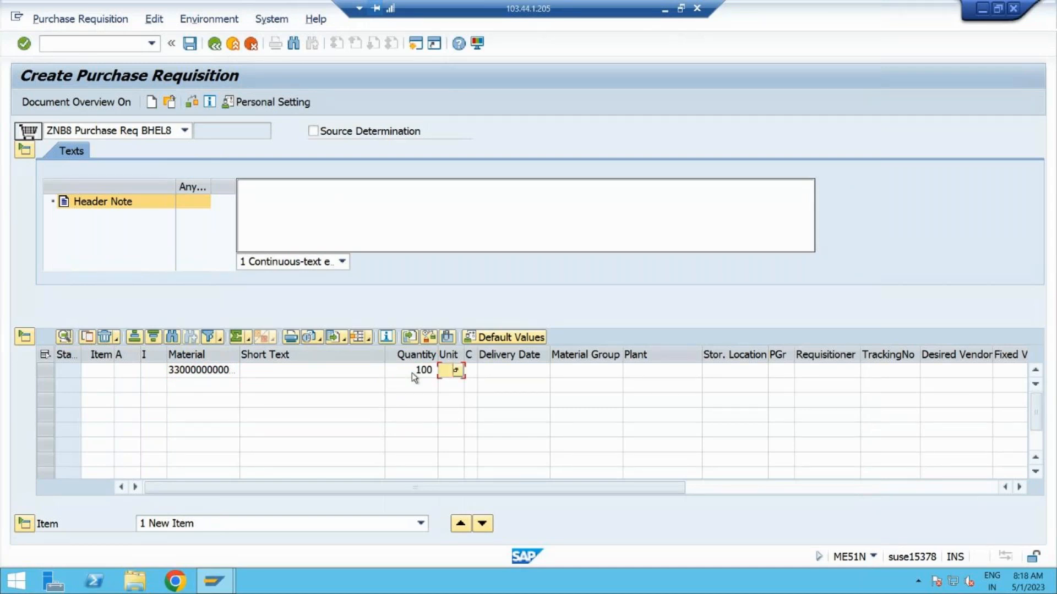
pyautogui.press('Tab')
pyautogui.press('Tab')
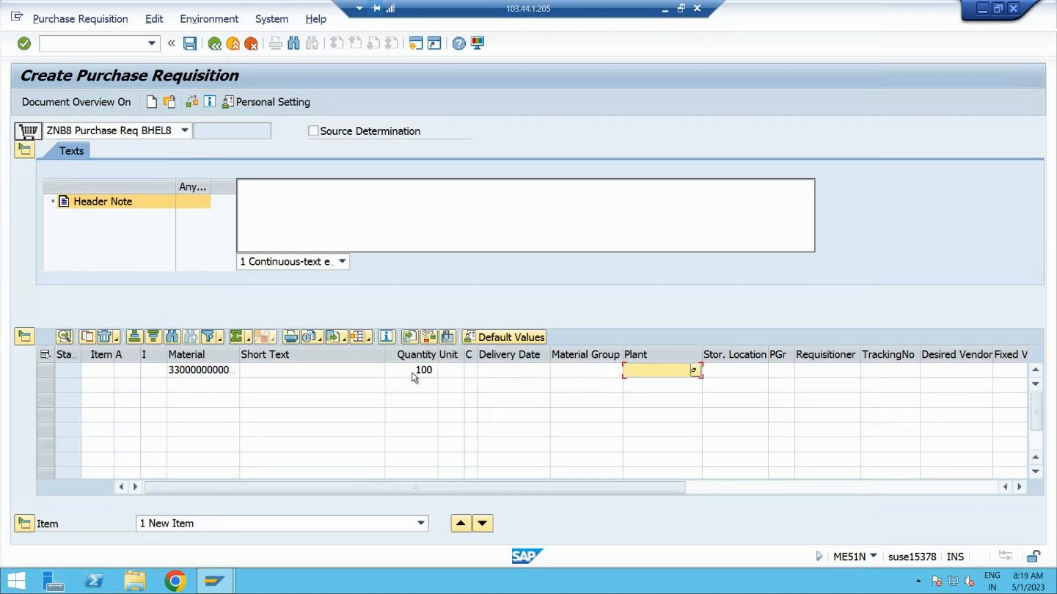
pyautogui.write('77P1')
pyautogui.press('Return')
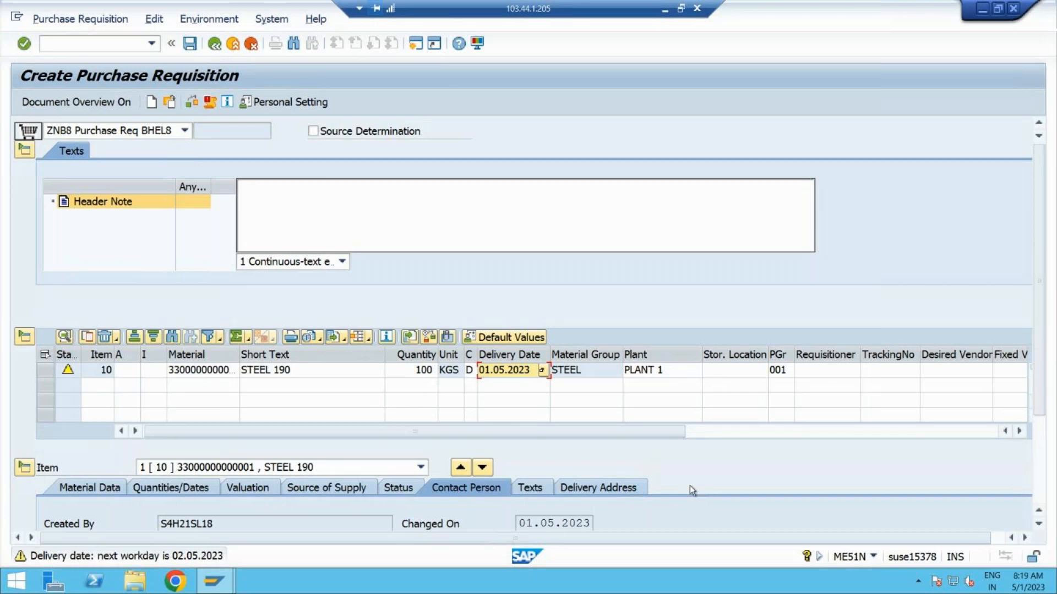
# Check the new item's details for release information, collapsing the item overview, item detail and header sections.
pyautogui.click(24, 336)
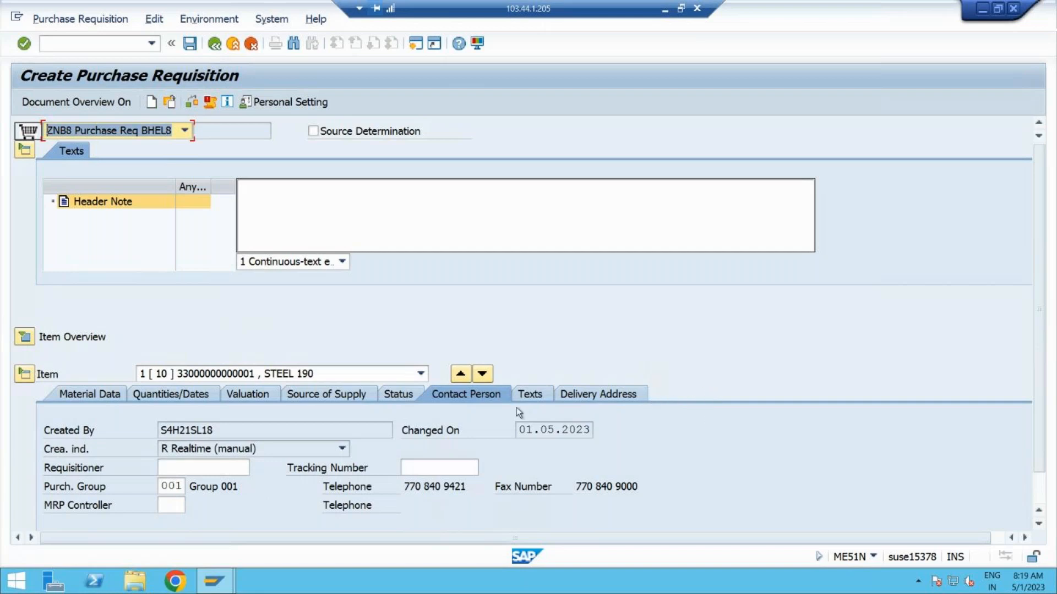
pyautogui.click(28, 378)
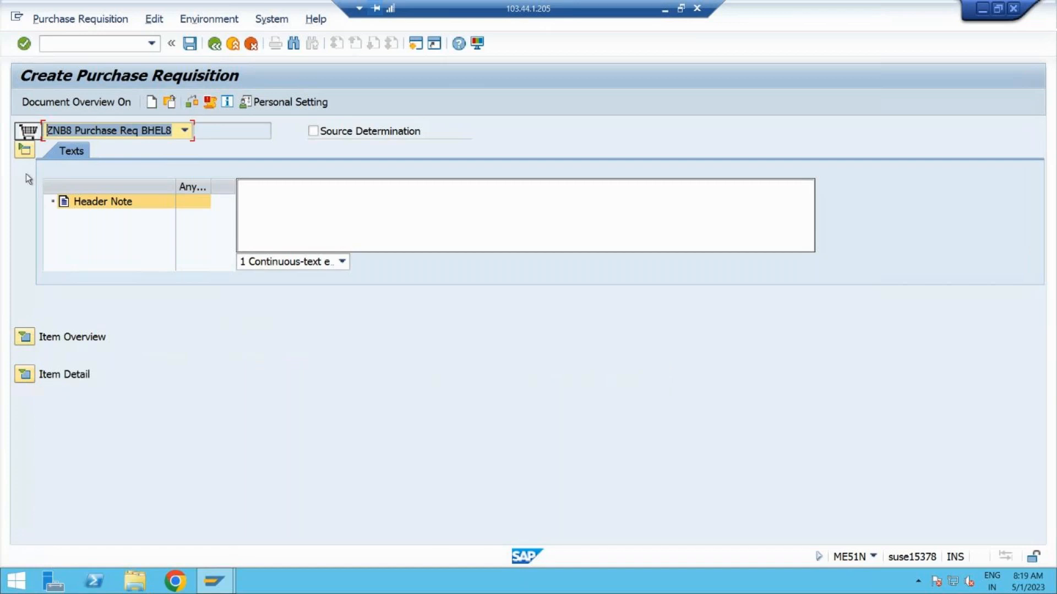
pyautogui.click(22, 154)
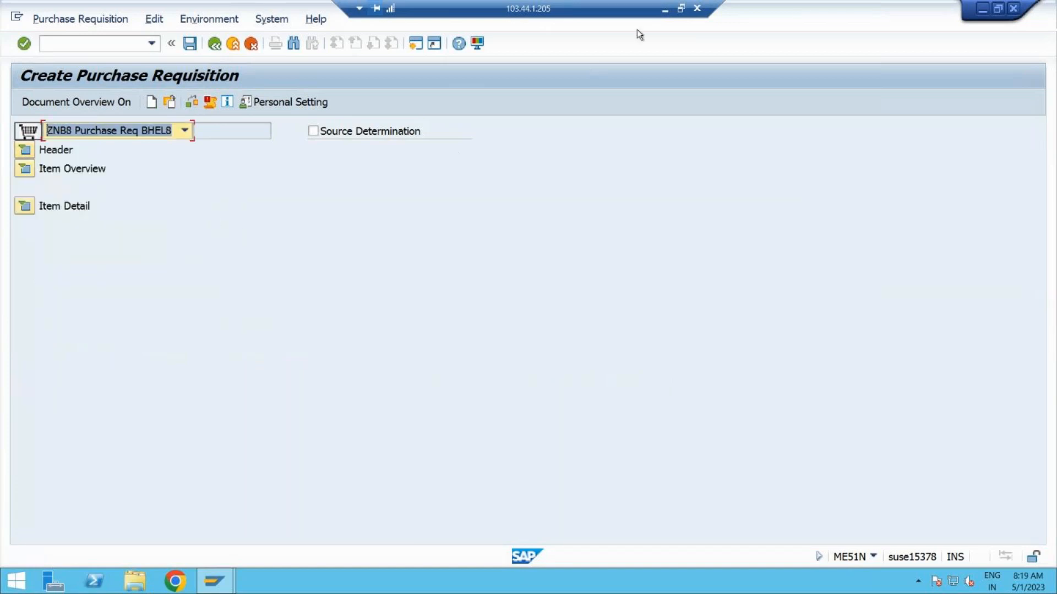
pyautogui.click(664, 12)
# Leave the requisition unsaved, start transaction SE11 and display the structure of table CEBAN.
pyautogui.click(60, 45)
pyautogui.write('/N')
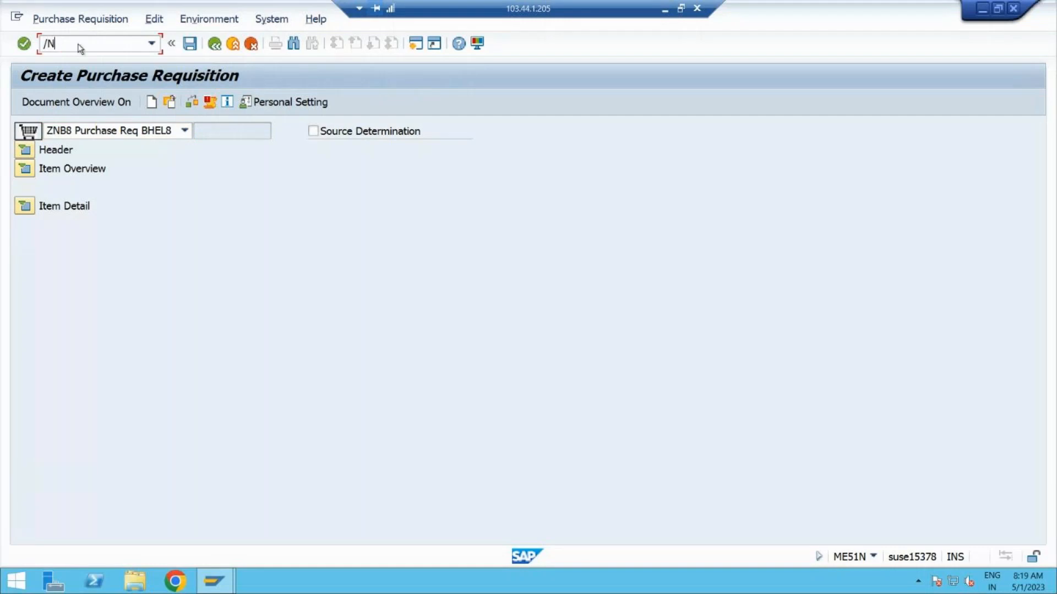
pyautogui.press('Return')
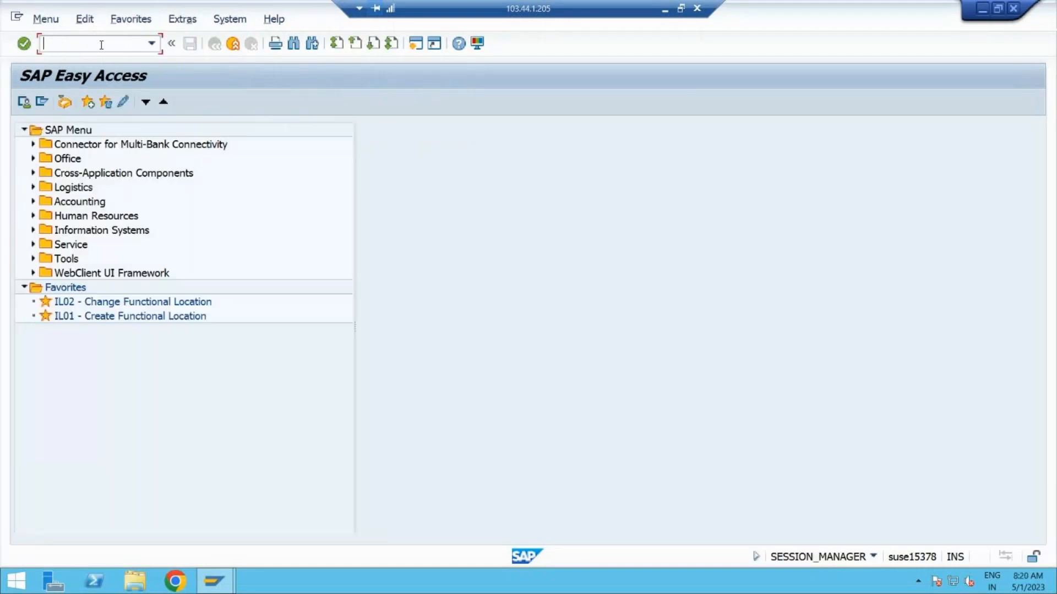
pyautogui.write('SE11')
pyautogui.press('Return')
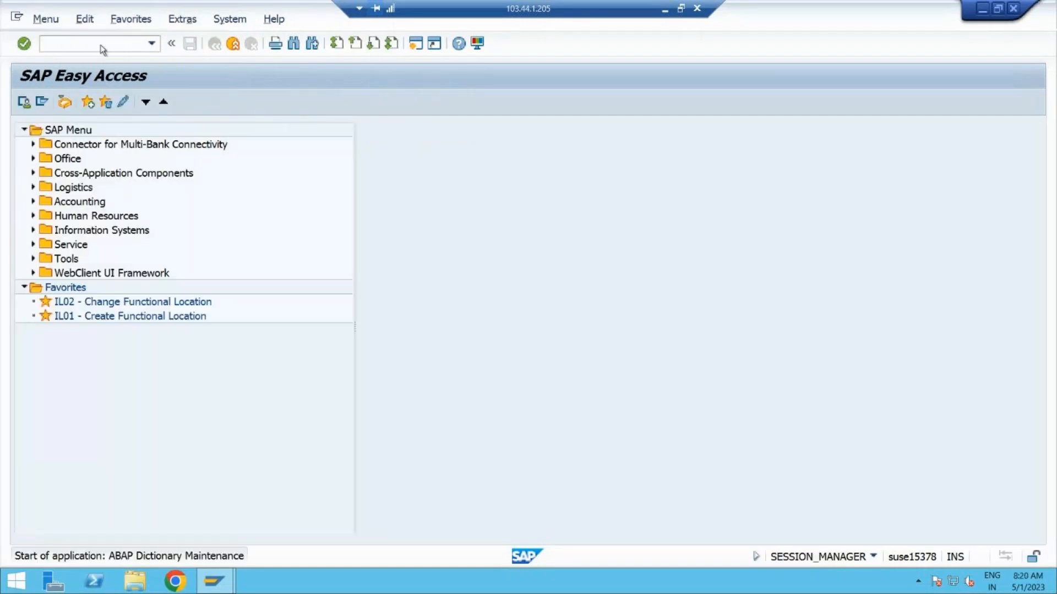
pyautogui.write('CEBAN')
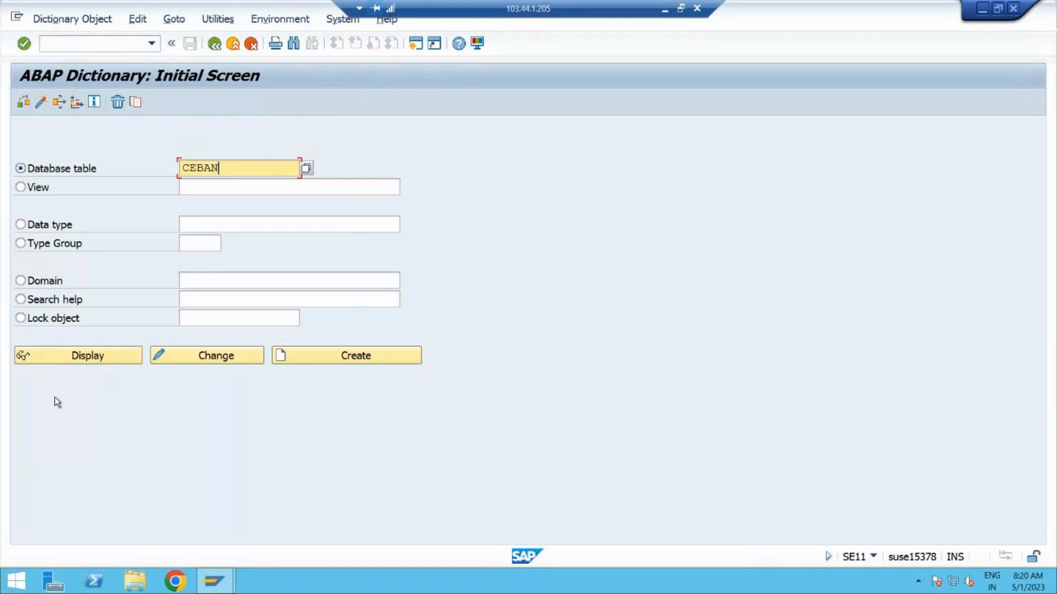
pyautogui.click(87, 355)
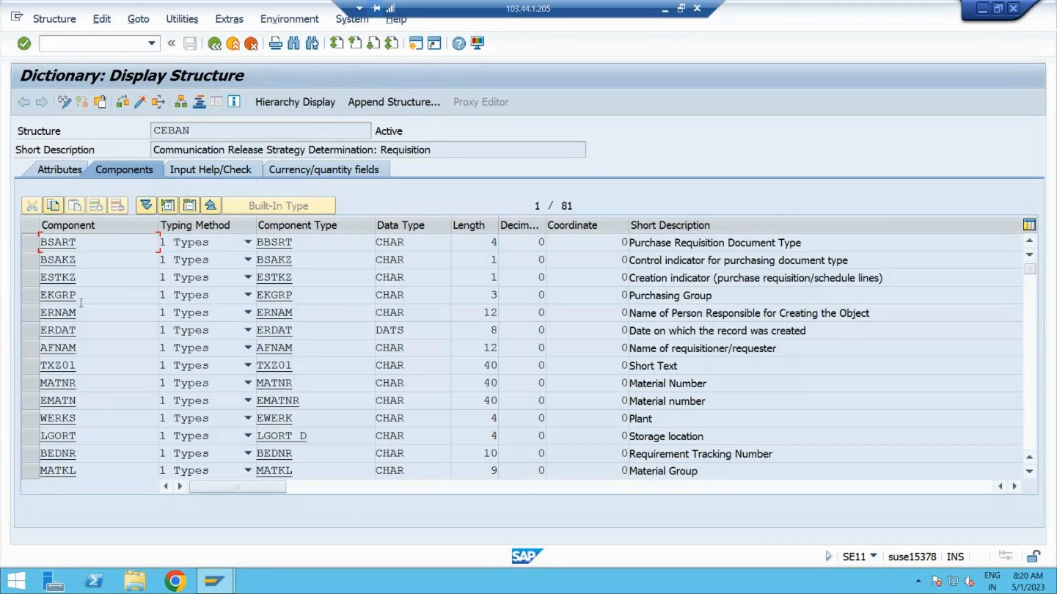
# Examine the CEBAN components and descriptions for the document type, plant, storage location and material group fields.
pyautogui.moveTo(671, 243); pyautogui.dragTo(802, 243)
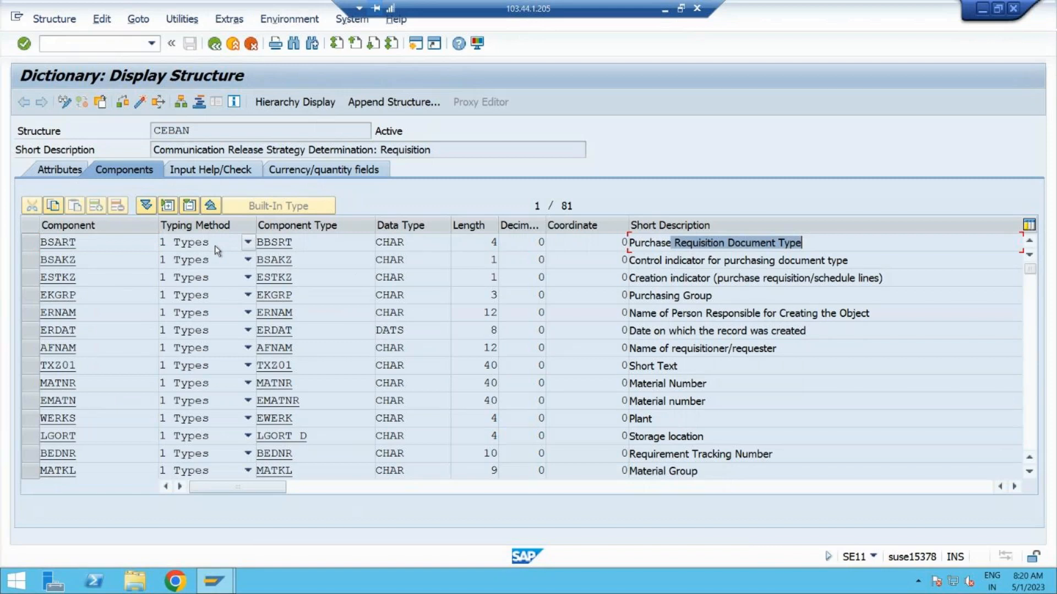
pyautogui.moveTo(77, 243); pyautogui.dragTo(28, 243)
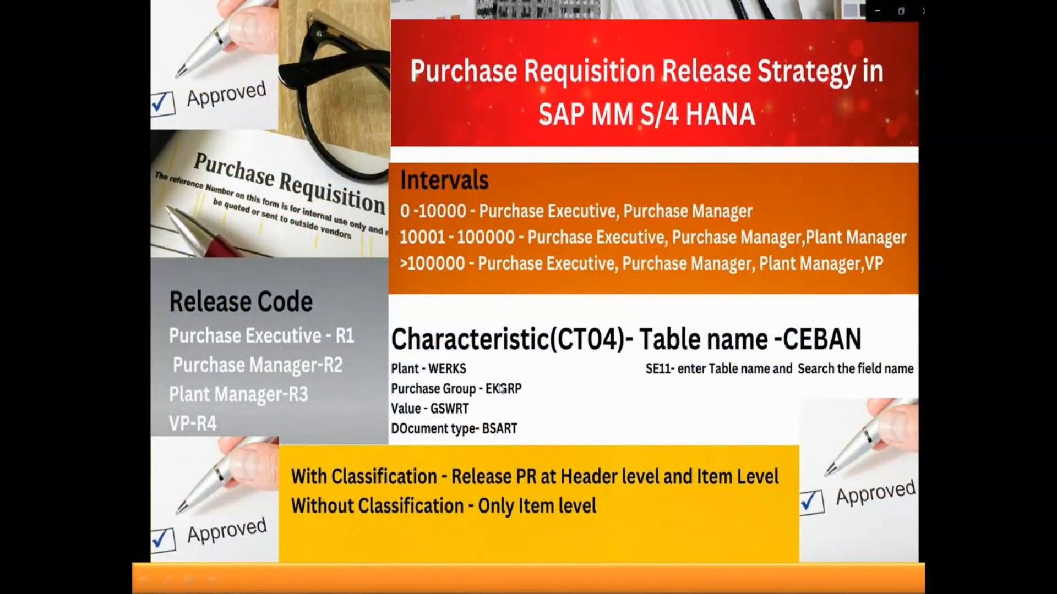
pyautogui.hotkey('alt', 'Tab')
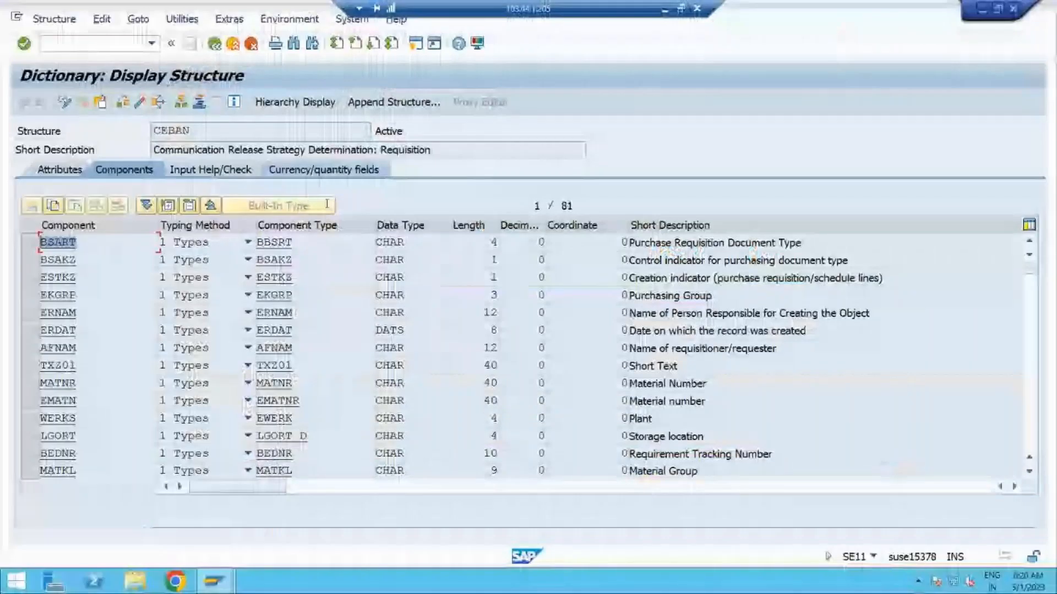
pyautogui.click(671, 424)
pyautogui.moveTo(671, 425); pyautogui.dragTo(614, 415)
pyautogui.moveTo(77, 419); pyautogui.dragTo(33, 418)
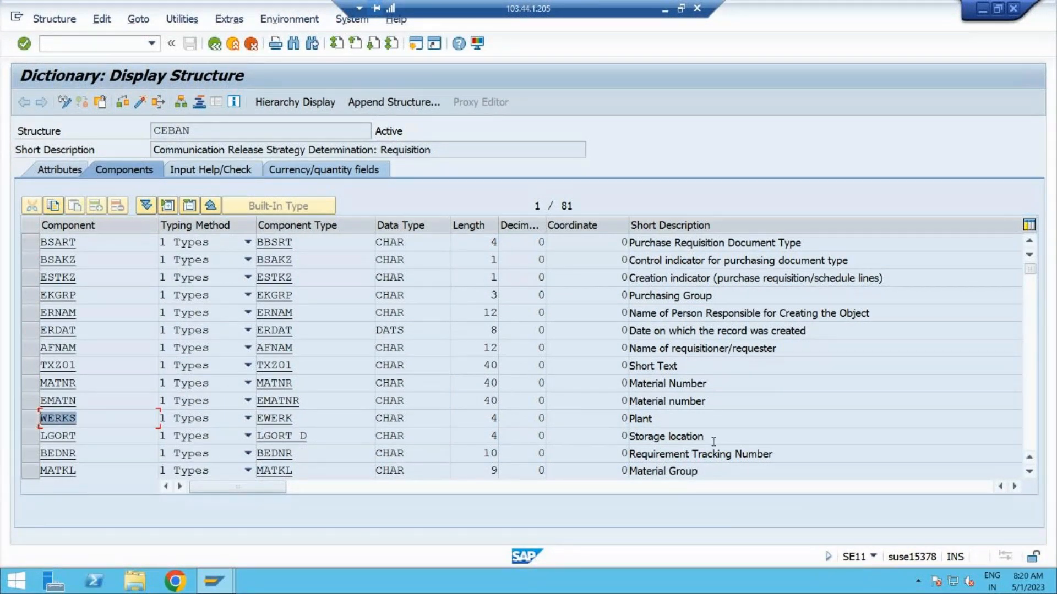
pyautogui.moveTo(709, 438); pyautogui.dragTo(630, 438)
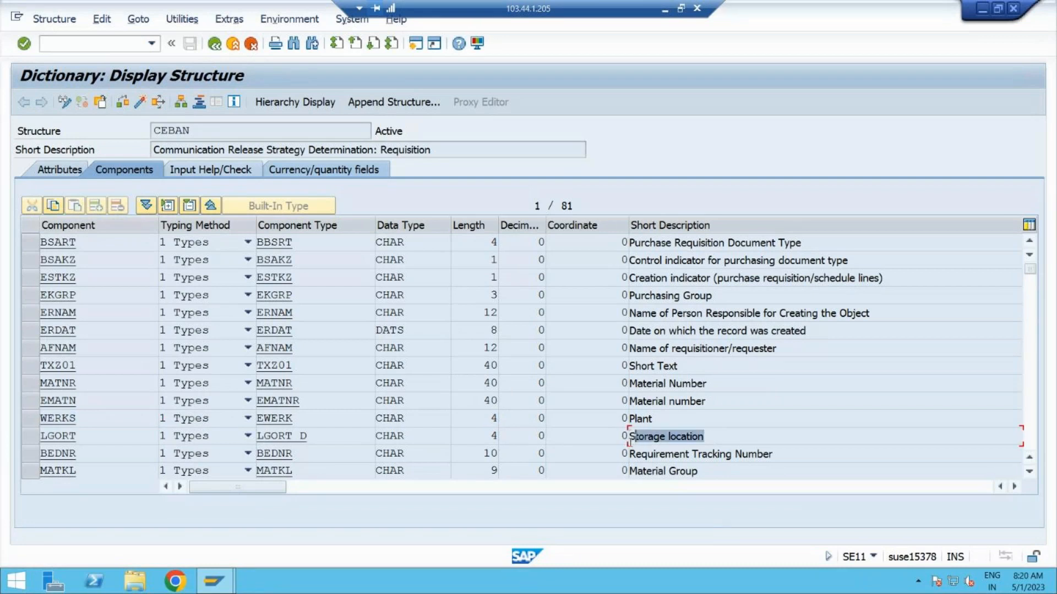
pyautogui.click(708, 468)
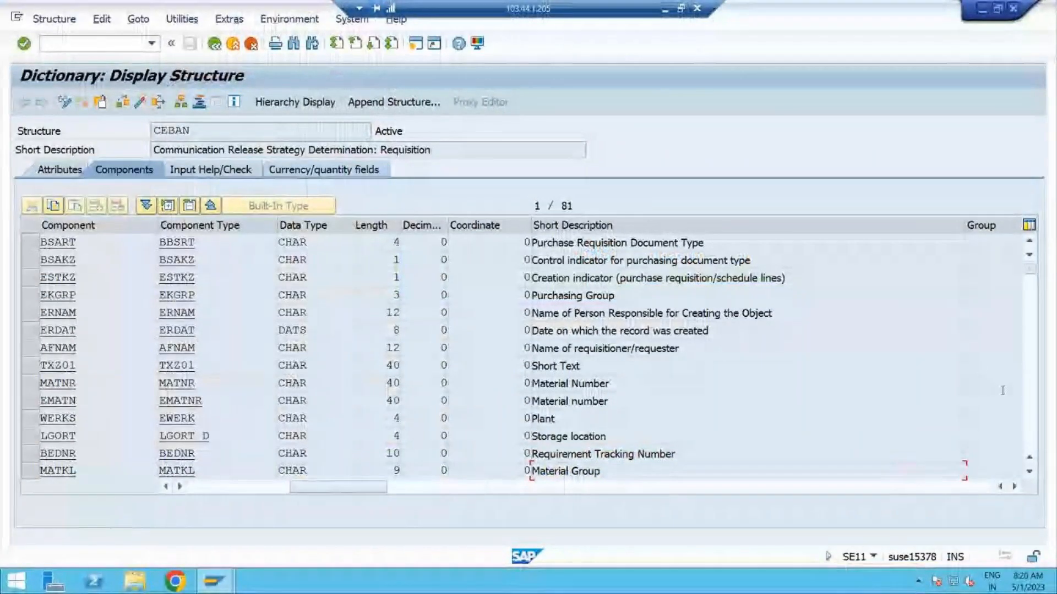
# Examine the next CEBAN components to locate the purchasing organization field and its description.
pyautogui.click(1029, 472)
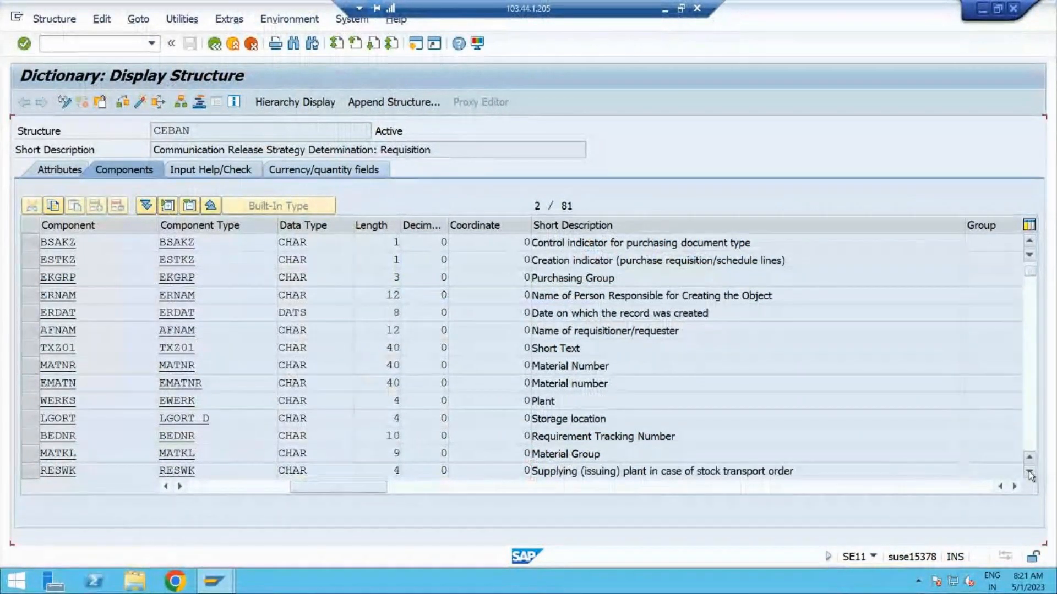
pyautogui.click(1029, 472)
pyautogui.click(1029, 472)
pyautogui.click(1029, 472)
pyautogui.click(1030, 473)
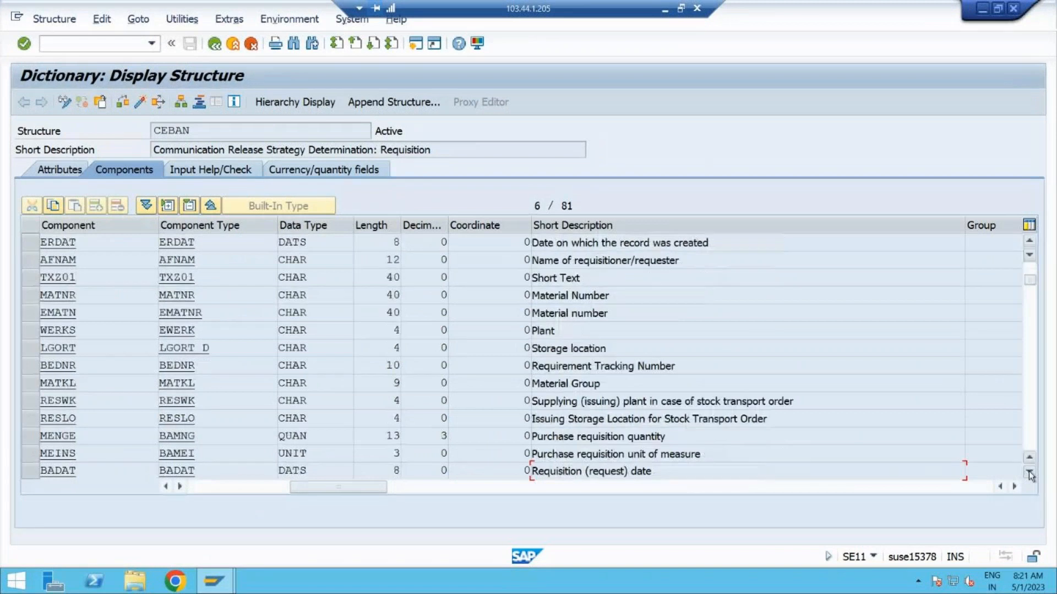
pyautogui.click(1029, 472)
pyautogui.click(1029, 472)
pyautogui.click(1029, 472)
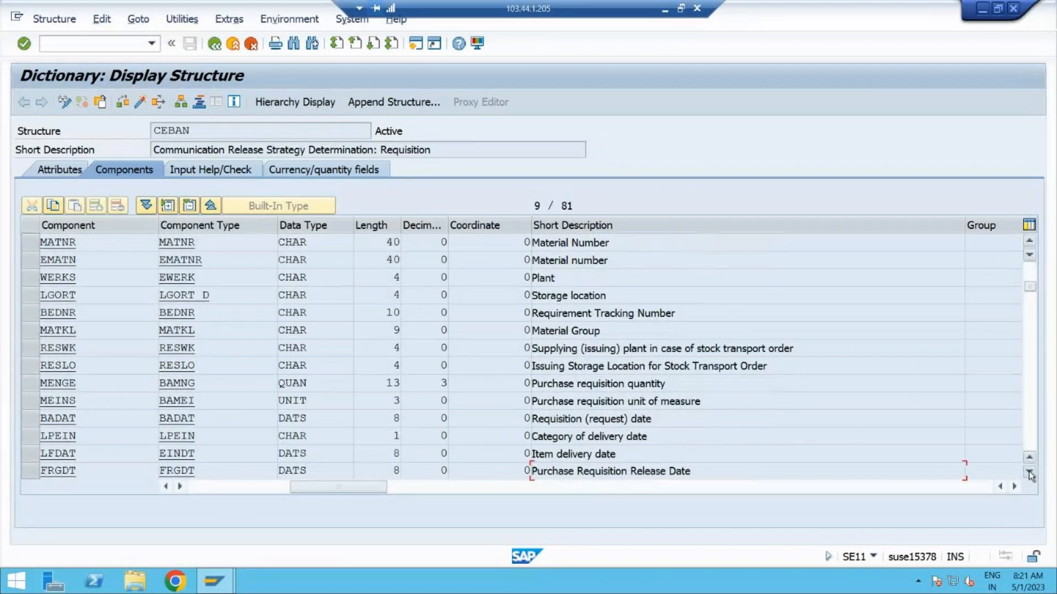
pyautogui.click(1029, 473)
pyautogui.click(1029, 472)
pyautogui.click(1029, 472)
pyautogui.click(1029, 473)
pyautogui.click(1029, 472)
pyautogui.click(1029, 472)
pyautogui.click(1029, 472)
pyautogui.click(1029, 473)
pyautogui.click(1029, 473)
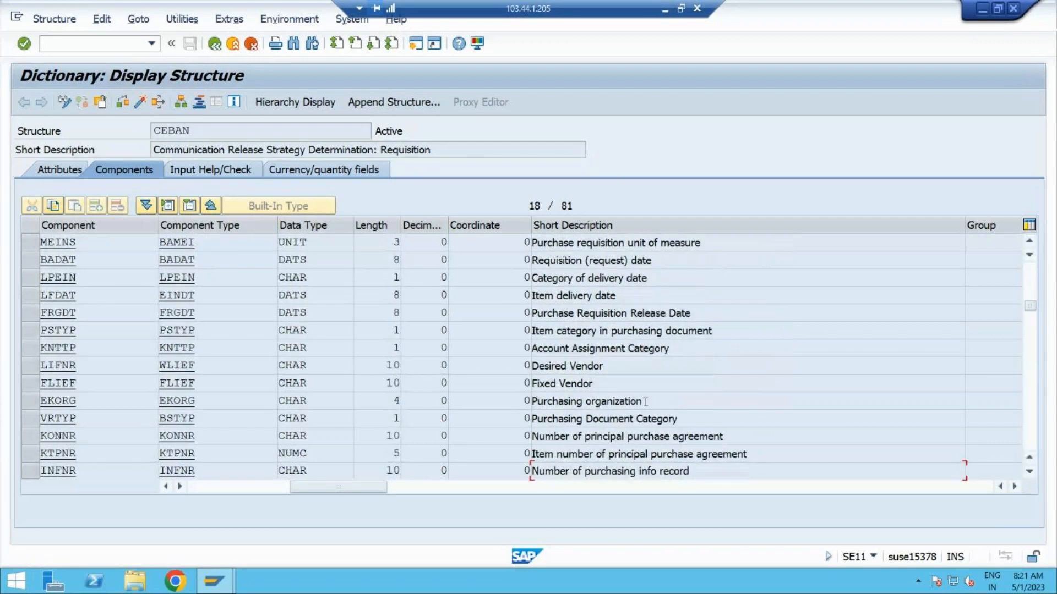
pyautogui.moveTo(644, 401); pyautogui.dragTo(250, 406)
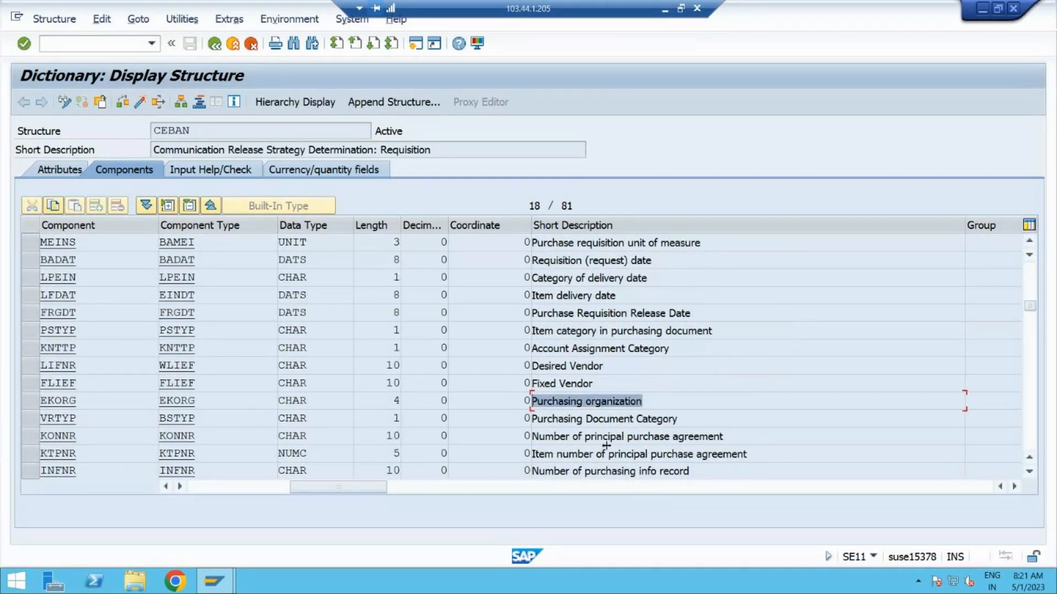
# Examine the remaining CEBAN components to find the field name for the total value of the item.
pyautogui.click(1029, 472)
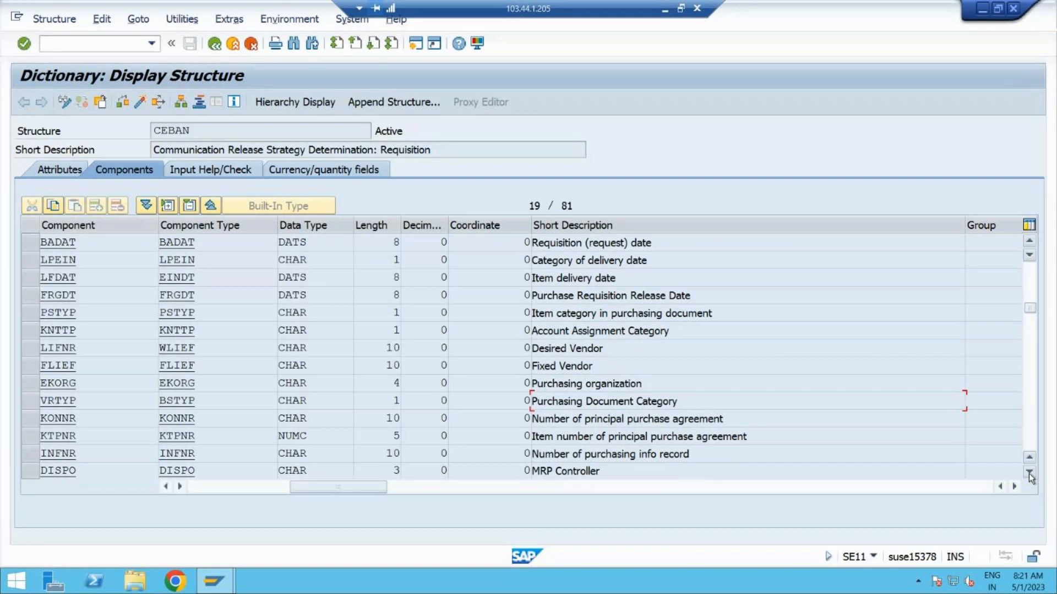
pyautogui.click(1029, 472)
pyautogui.click(1030, 472)
pyautogui.click(1029, 472)
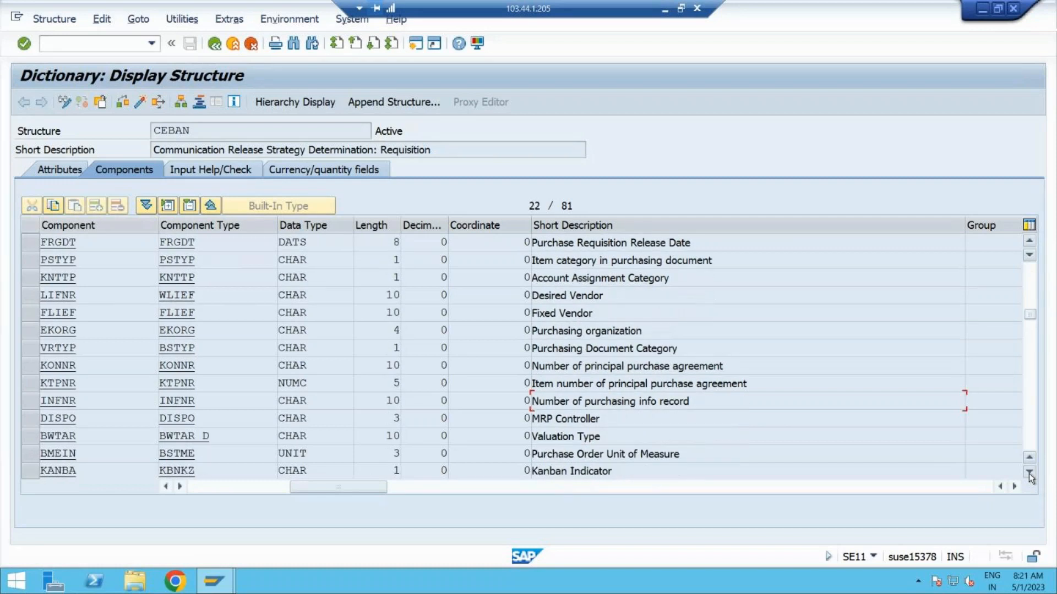
pyautogui.click(1029, 472)
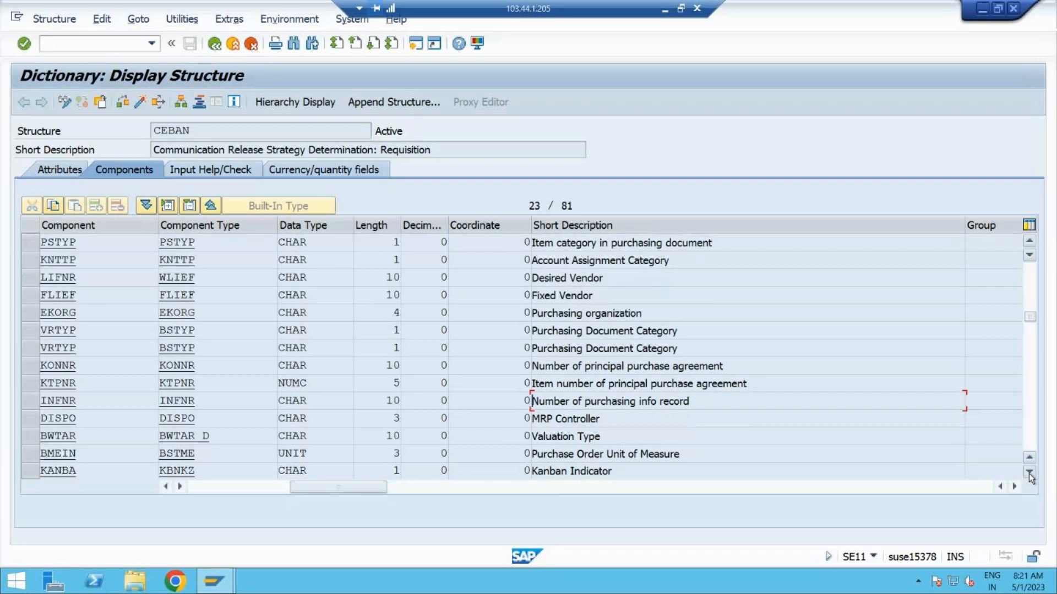
pyautogui.click(1030, 472)
pyautogui.click(1030, 472)
pyautogui.click(1029, 473)
pyautogui.click(1030, 472)
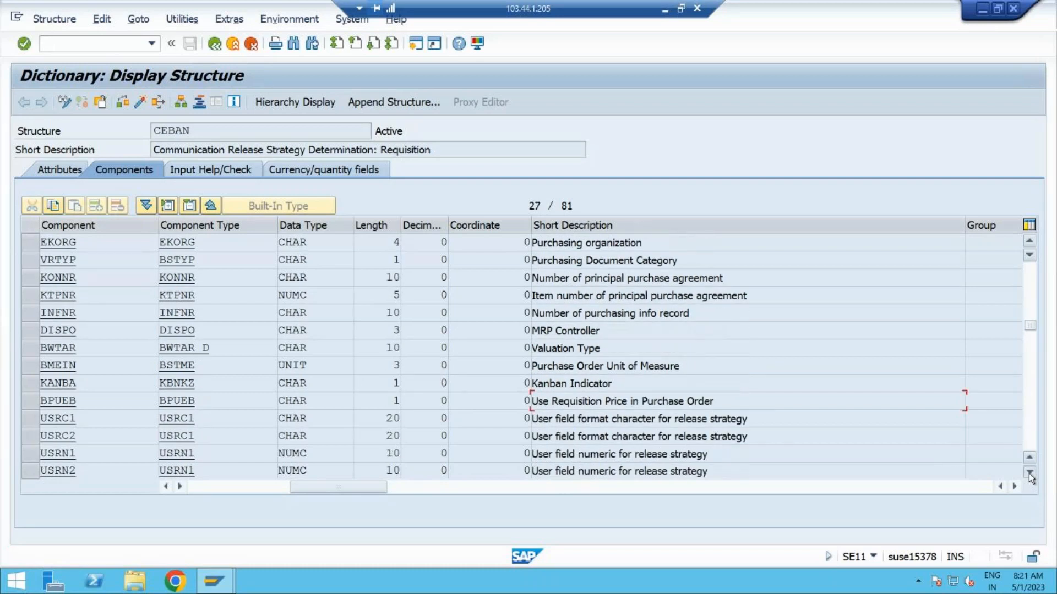
pyautogui.click(1029, 473)
pyautogui.click(1029, 473)
pyautogui.click(1029, 472)
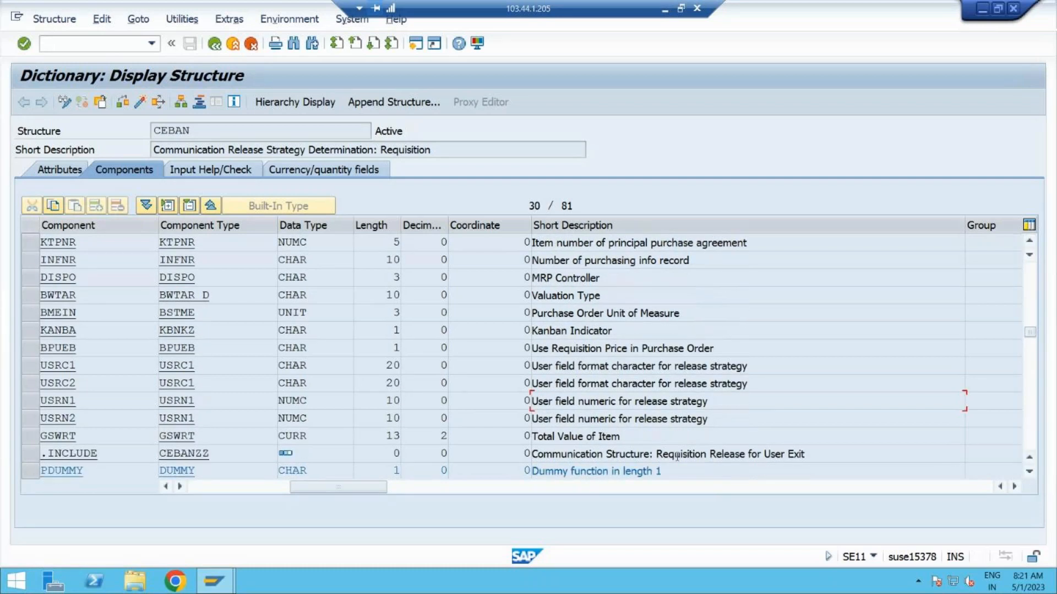
pyautogui.click(624, 437)
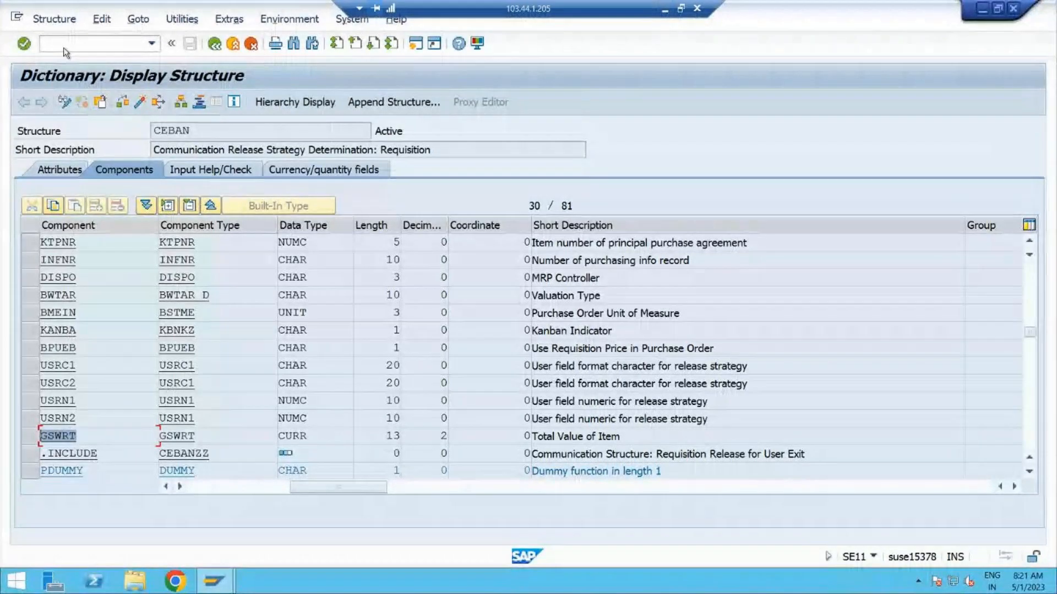
# Leave the CEBAN structure, open the reference IMG through SPRO, and expand Materials Management and its Purchasing node.
pyautogui.click(64, 45)
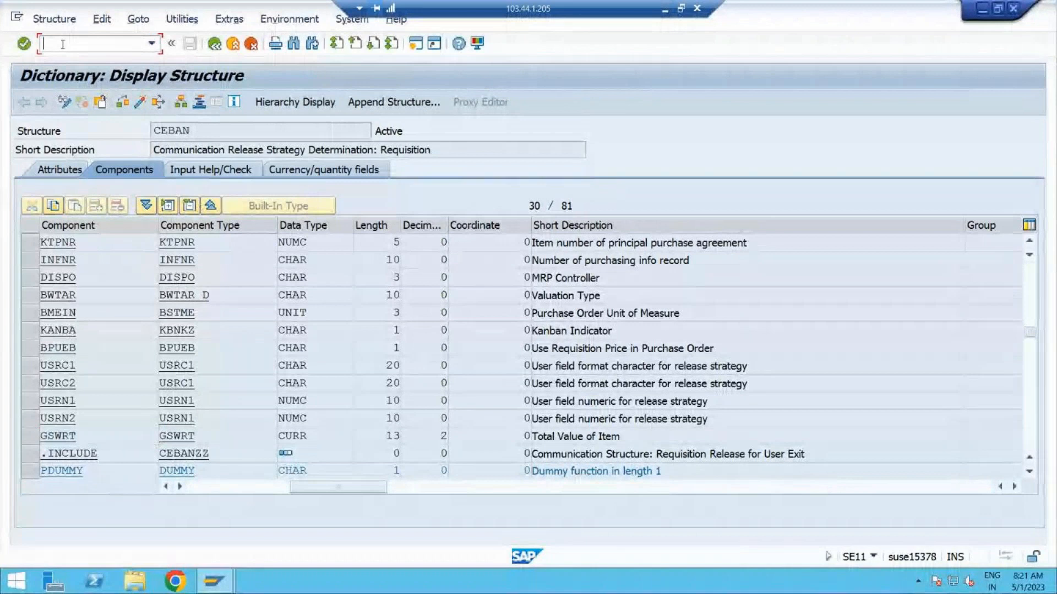
pyautogui.write('/n')
pyautogui.press('Return')
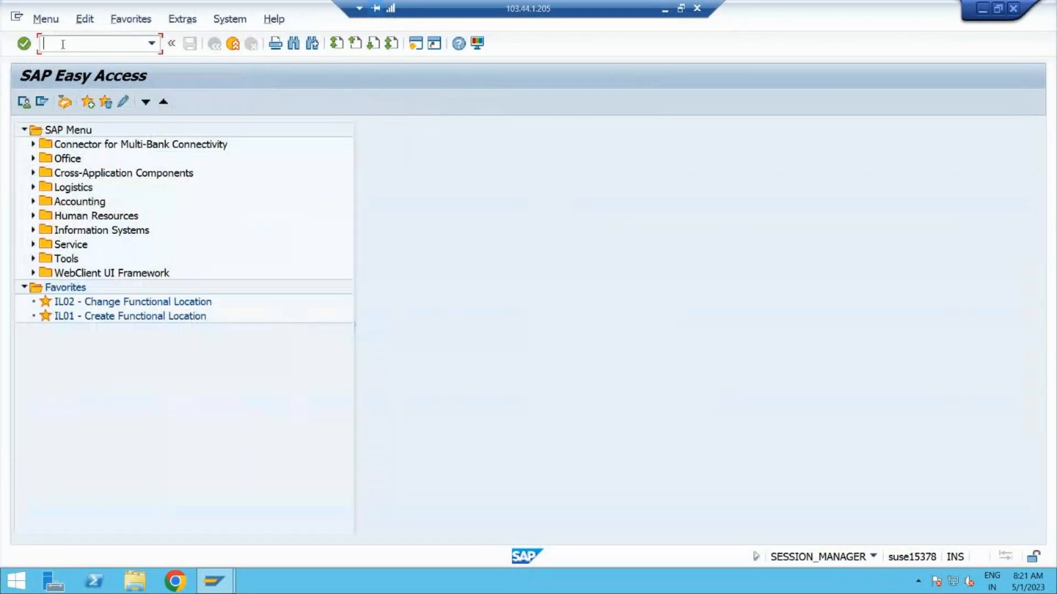
pyautogui.write('SPRO-')
pyautogui.press('BackSpace')
pyautogui.press('Return')
pyautogui.click(84, 101)
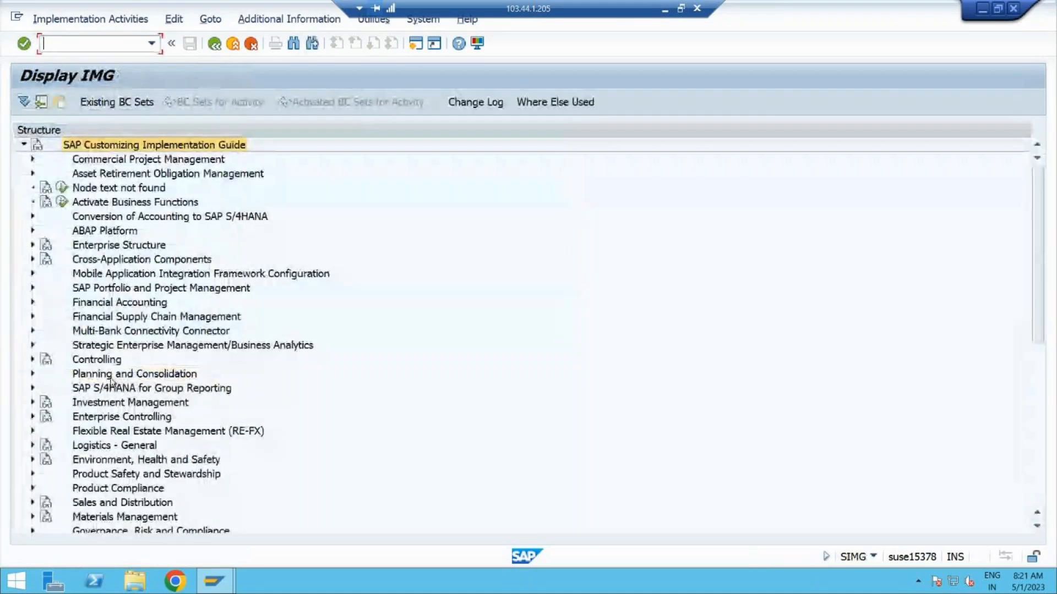
pyautogui.click(117, 516)
pyautogui.click(33, 516)
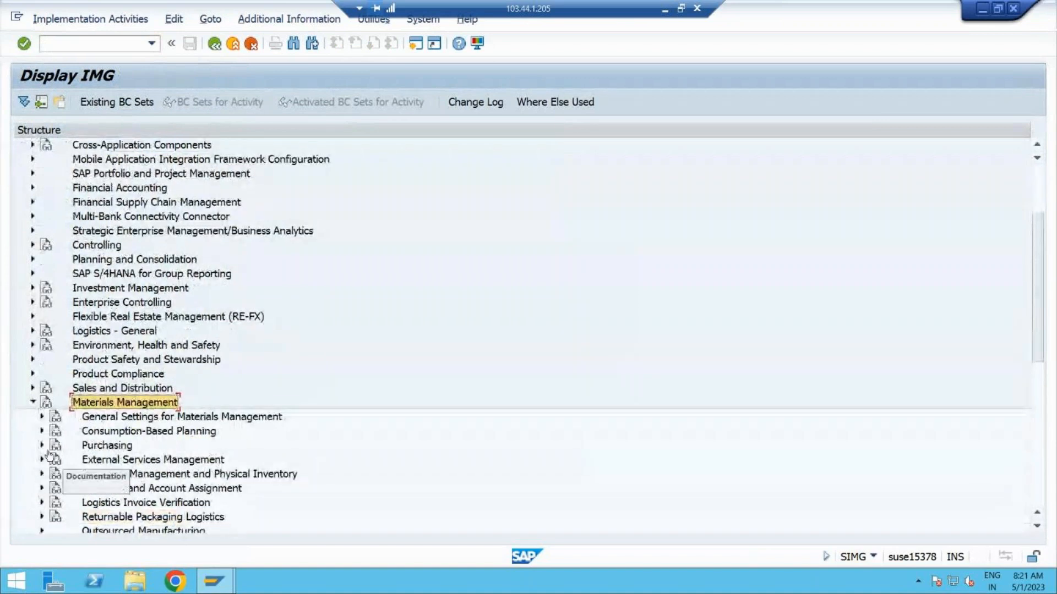
pyautogui.click(43, 446)
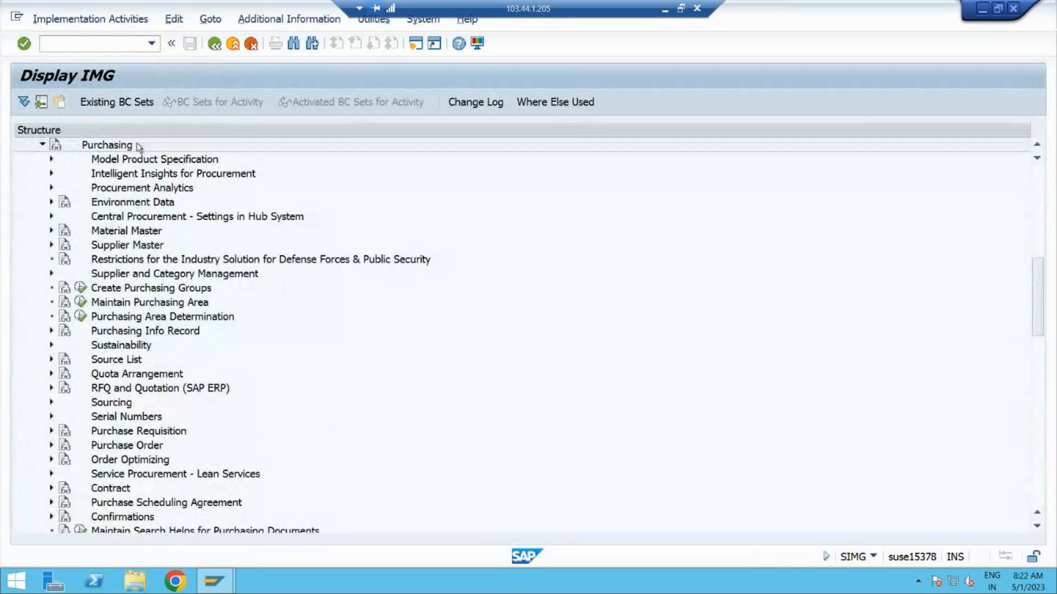
# Leave the full implementation guide and open the Purchasing customizing directly with transaction OLME.
pyautogui.click(96, 43)
pyautogui.write('/n')
pyautogui.press('Return')
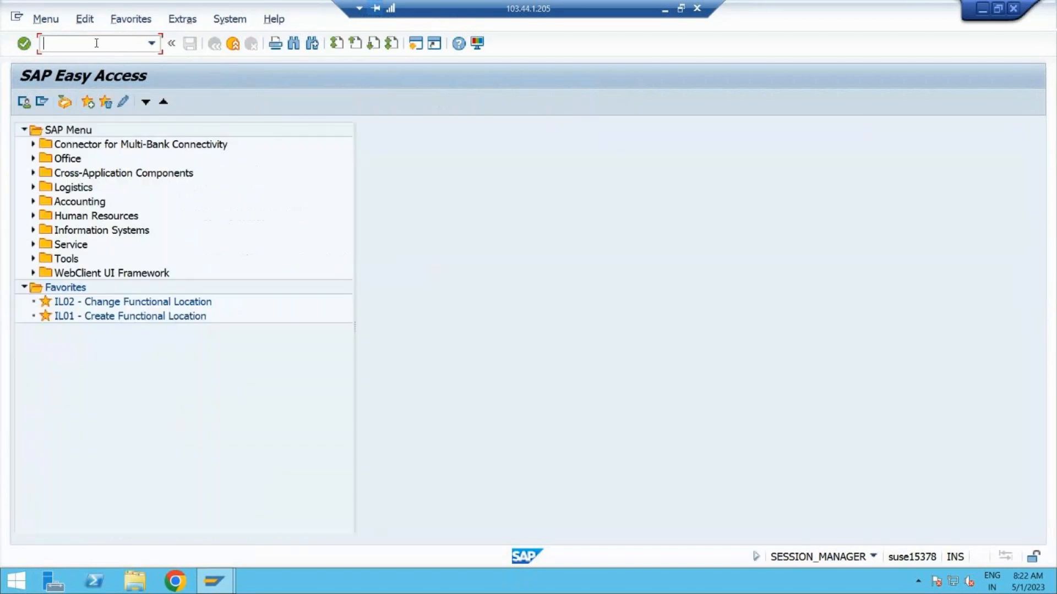
pyautogui.write('OLME')
pyautogui.press('Return')
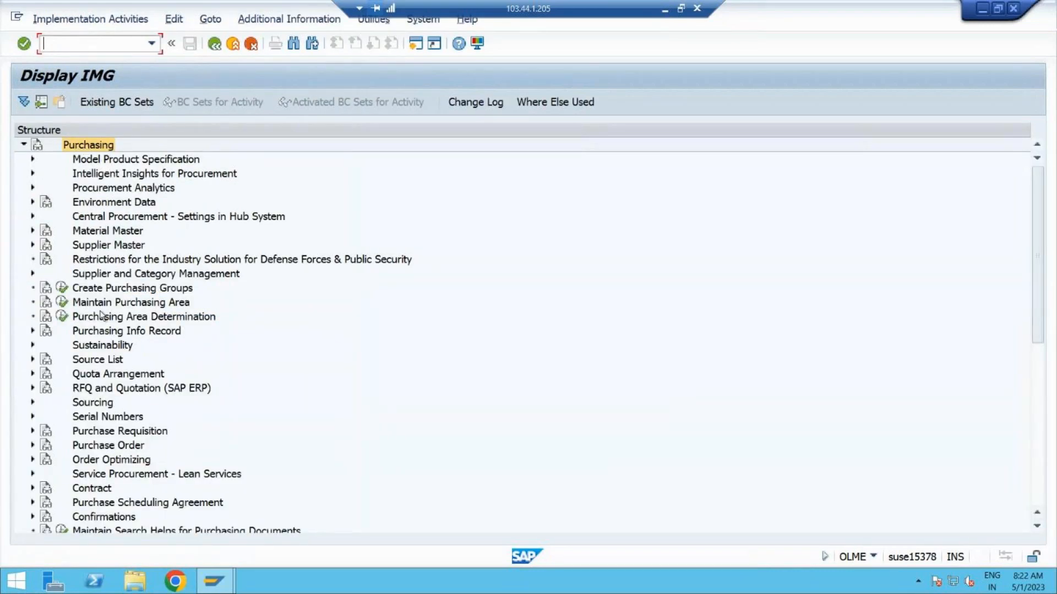
# Expand the Purchase Requisition node and its Release Procedure node in the Purchasing customizing tree.
pyautogui.click(139, 435)
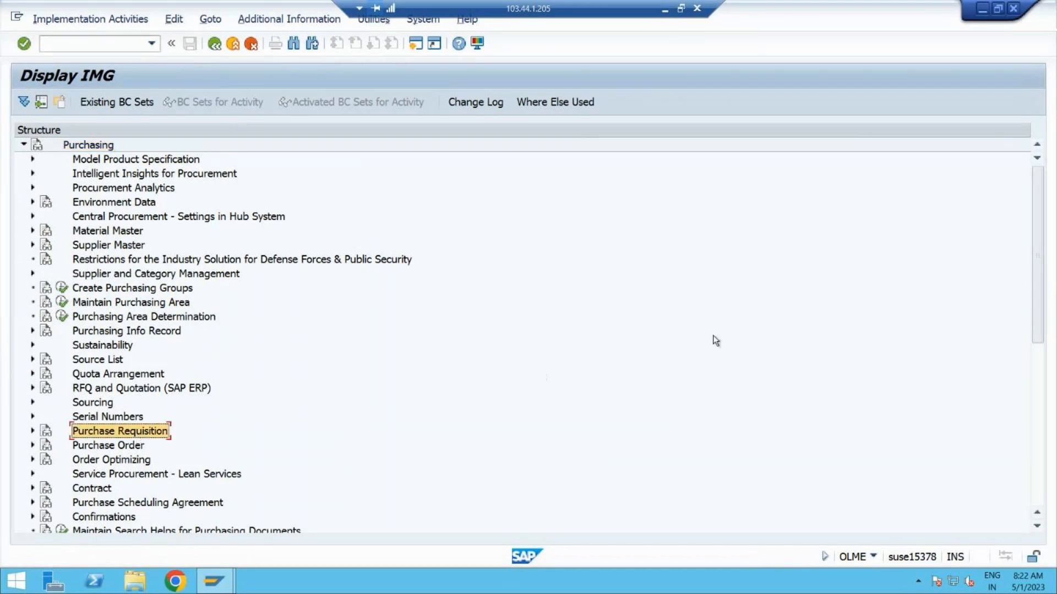
pyautogui.moveTo(1033, 264); pyautogui.dragTo(1041, 325)
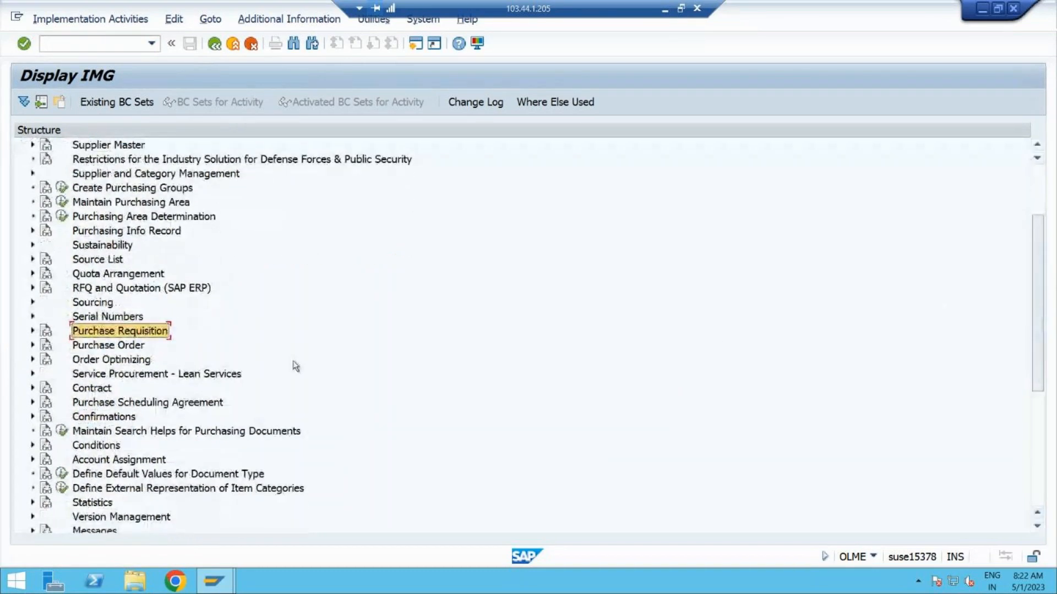
pyautogui.click(33, 331)
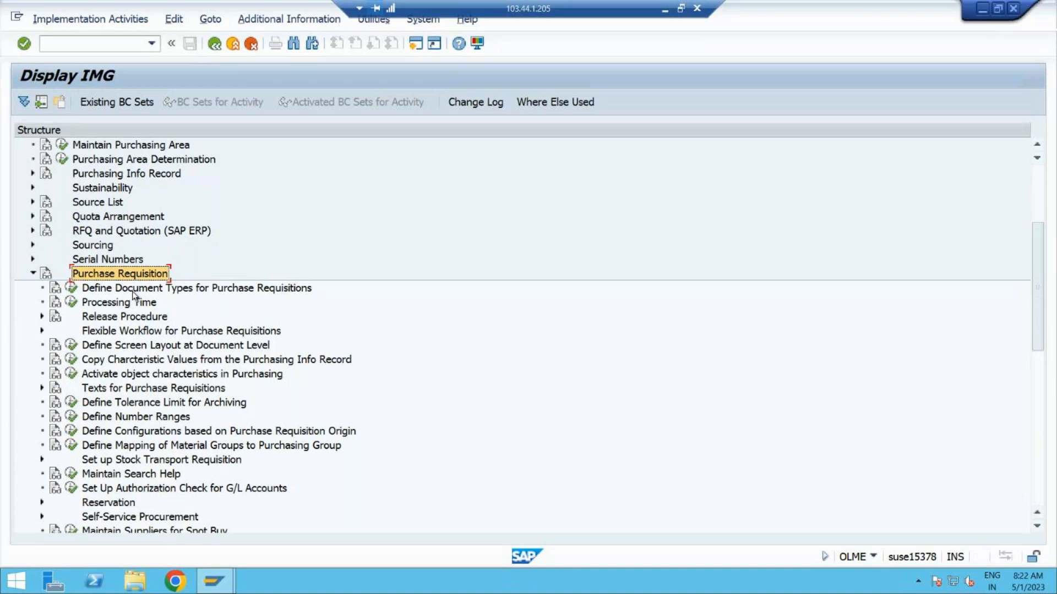
pyautogui.click(124, 320)
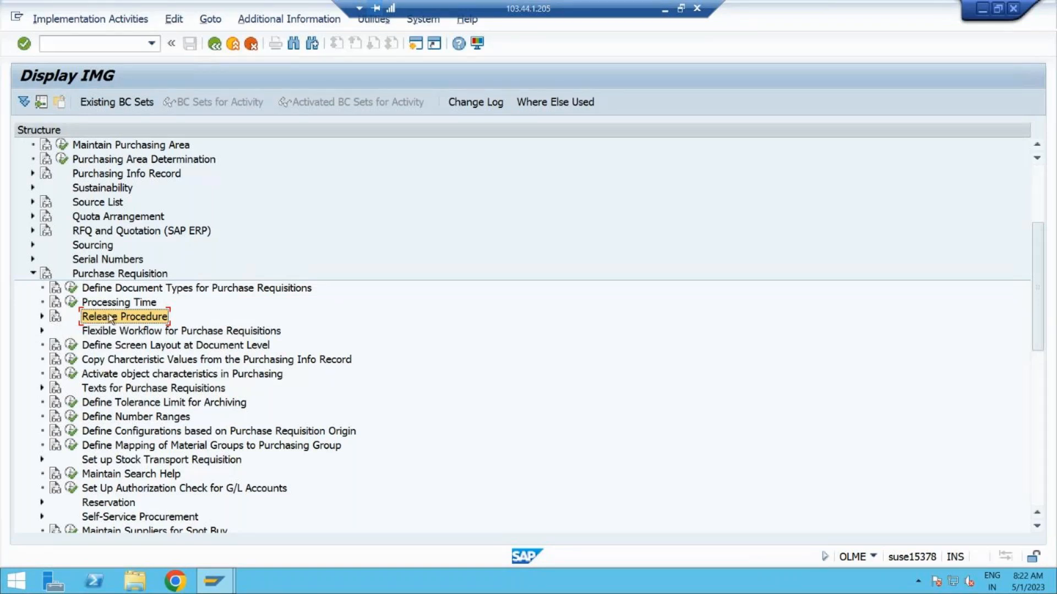
pyautogui.click(41, 317)
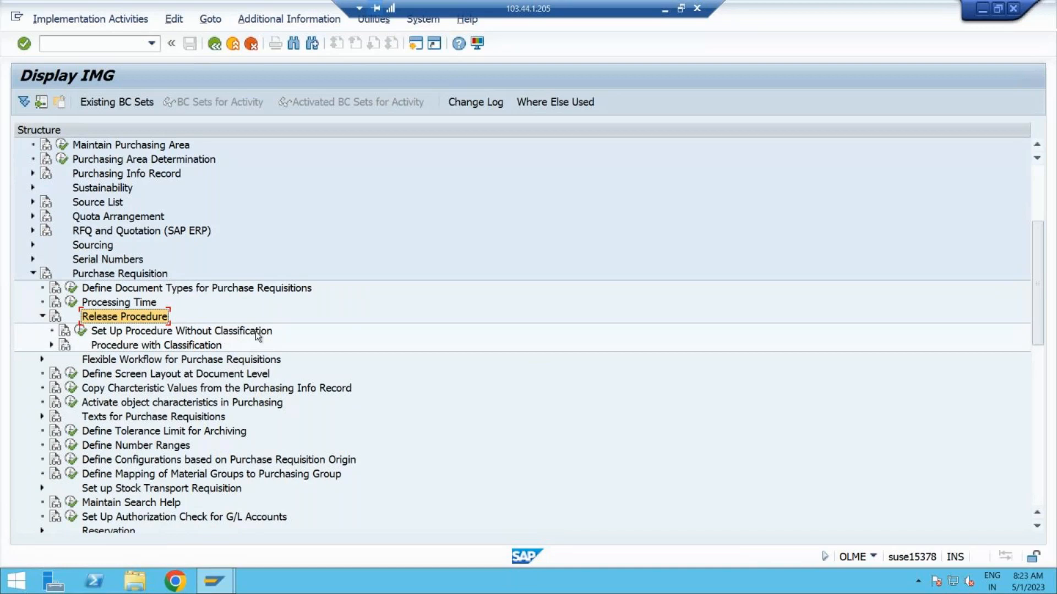
# Switch to the presentation slide to read the release levels with and without classification, and return to SAP.
pyautogui.hotkey('alt', 'Tab')
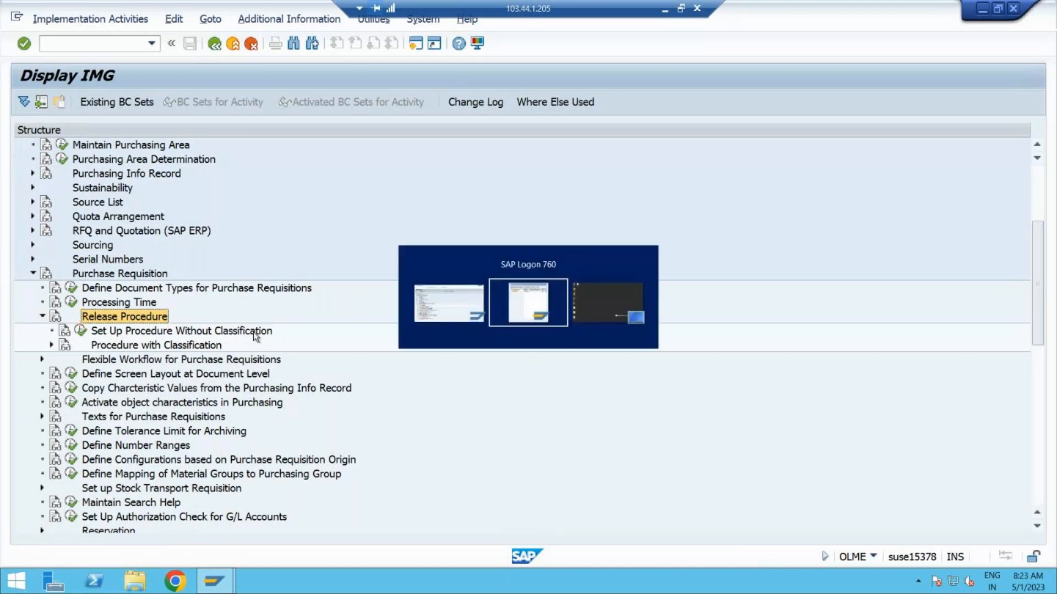
pyautogui.click(664, 10)
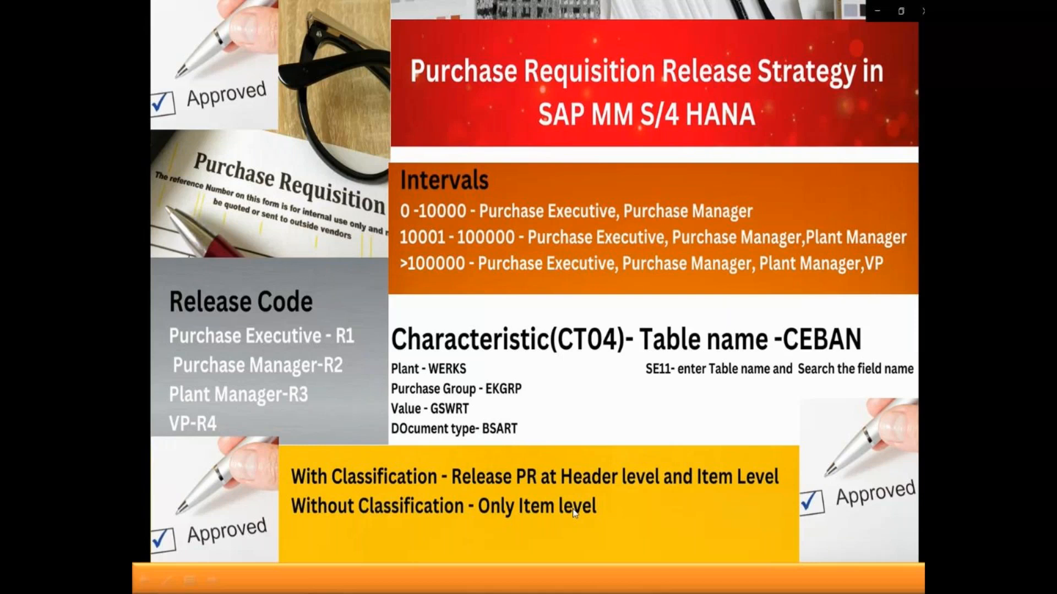
pyautogui.hotkey('alt', 'Tab')
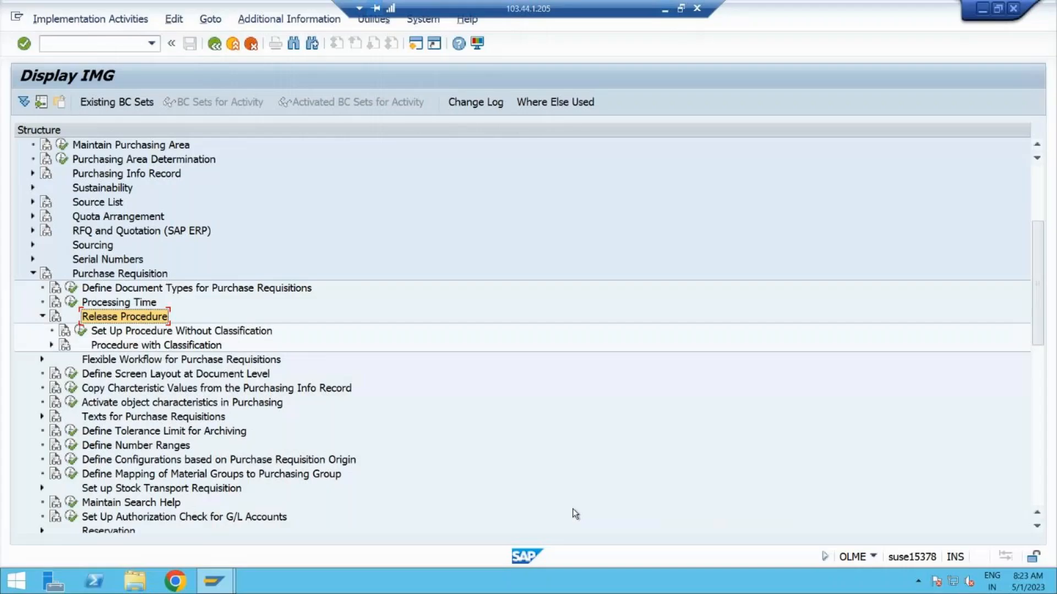
# Expand Procedure with Classification, review its activities, and open Edit Characteristics.
pyautogui.click(94, 348)
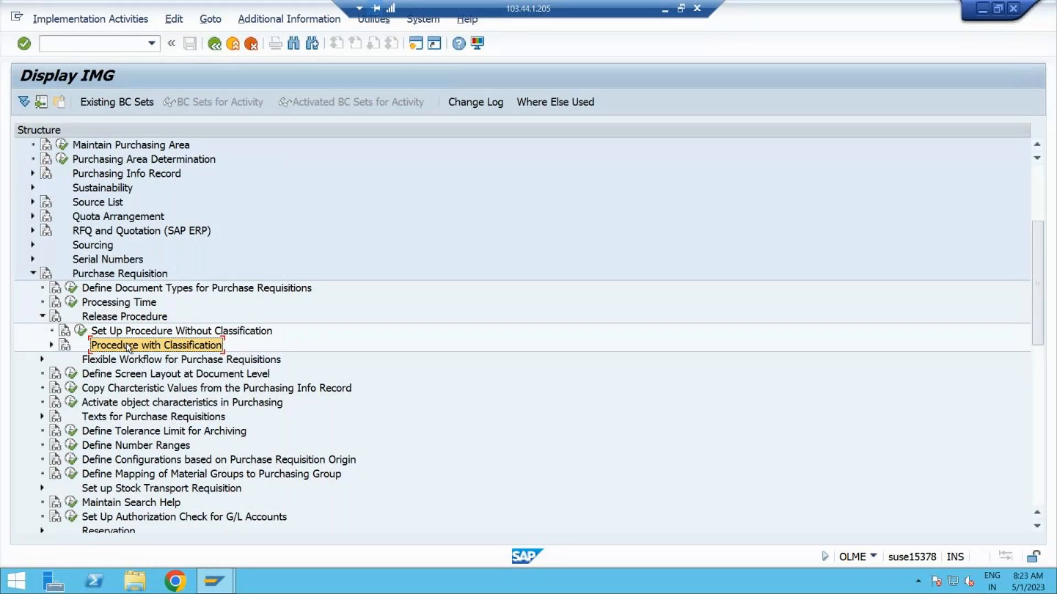
pyautogui.click(51, 345)
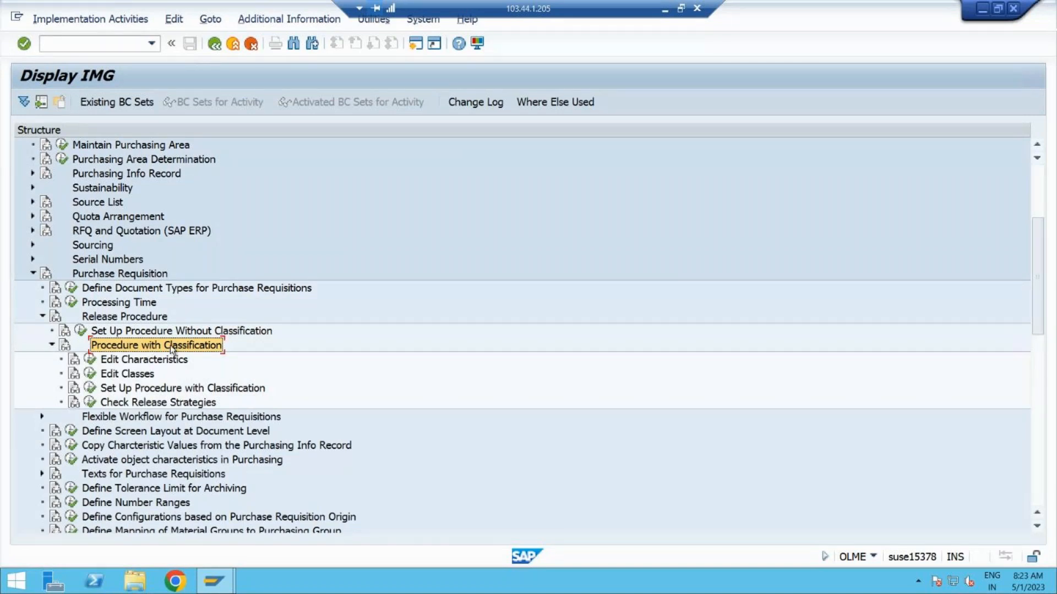
pyautogui.click(125, 364)
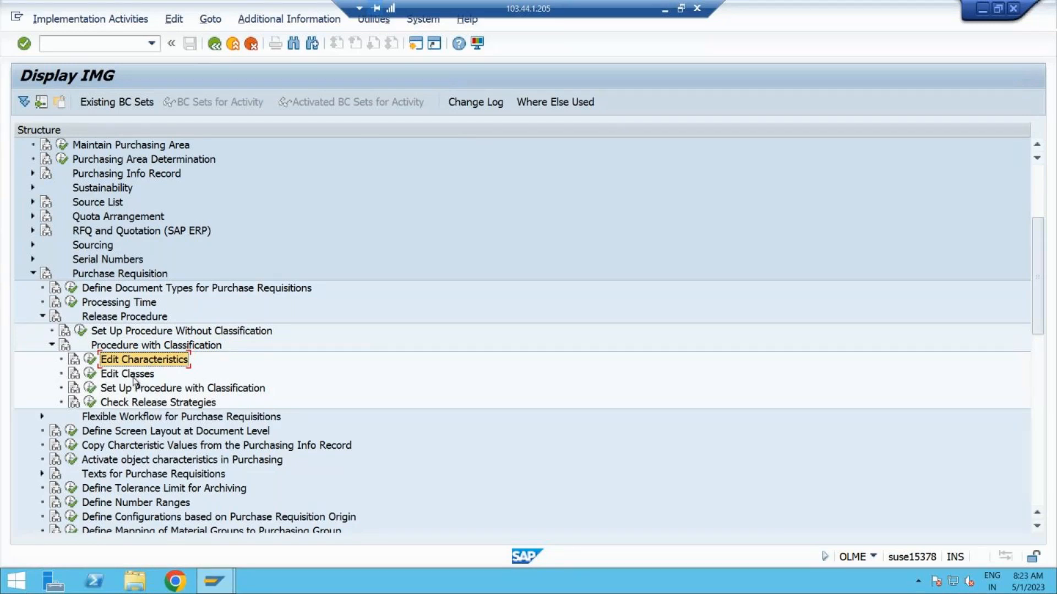
pyautogui.click(135, 376)
pyautogui.click(139, 388)
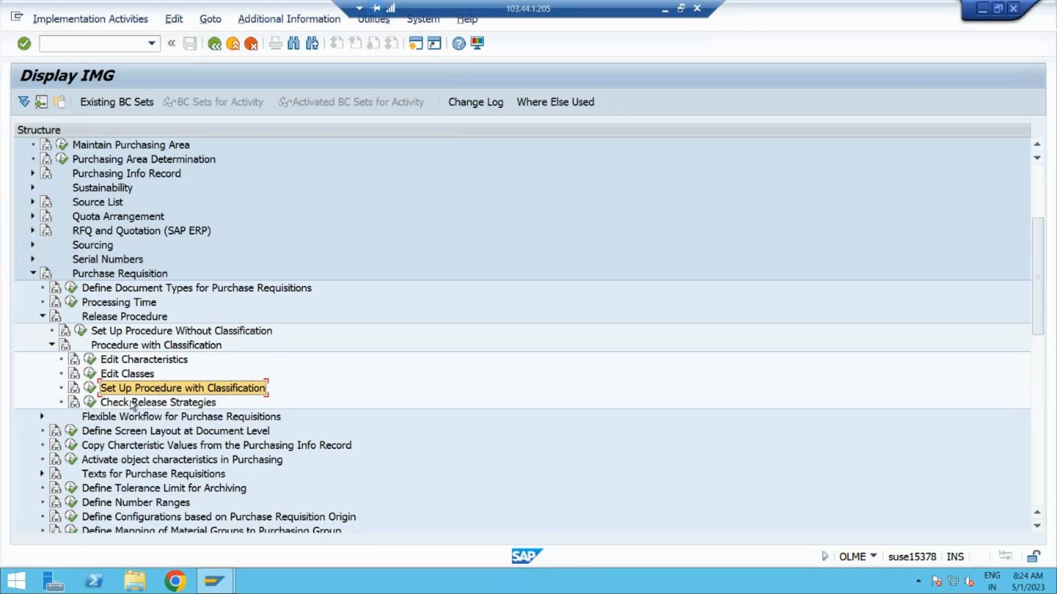
pyautogui.click(90, 361)
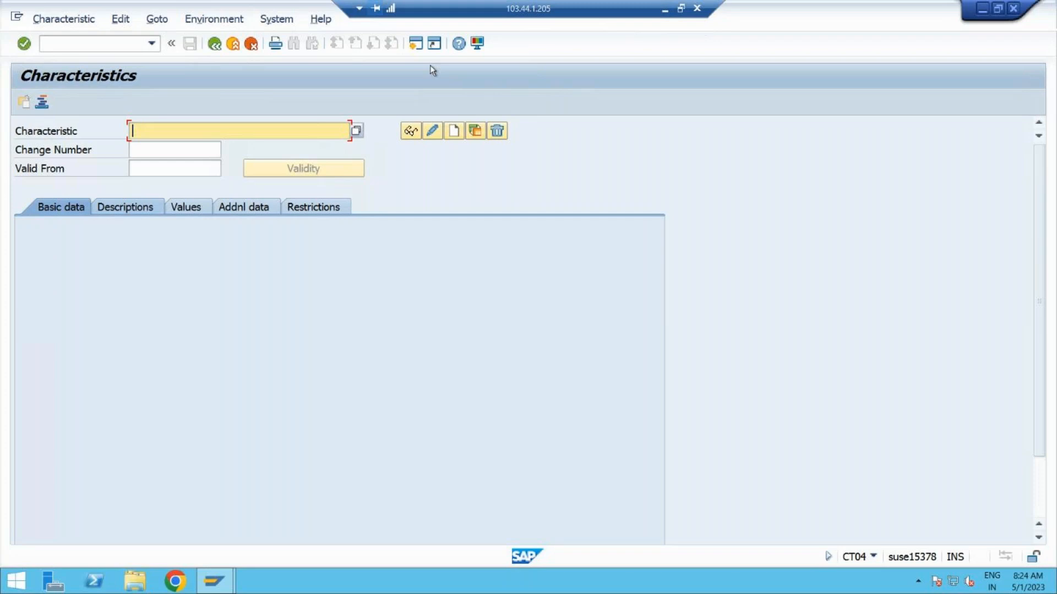
# Open a new SAP session, check the characteristic transaction on the presentation slide, and start transaction CT04.
pyautogui.click(415, 43)
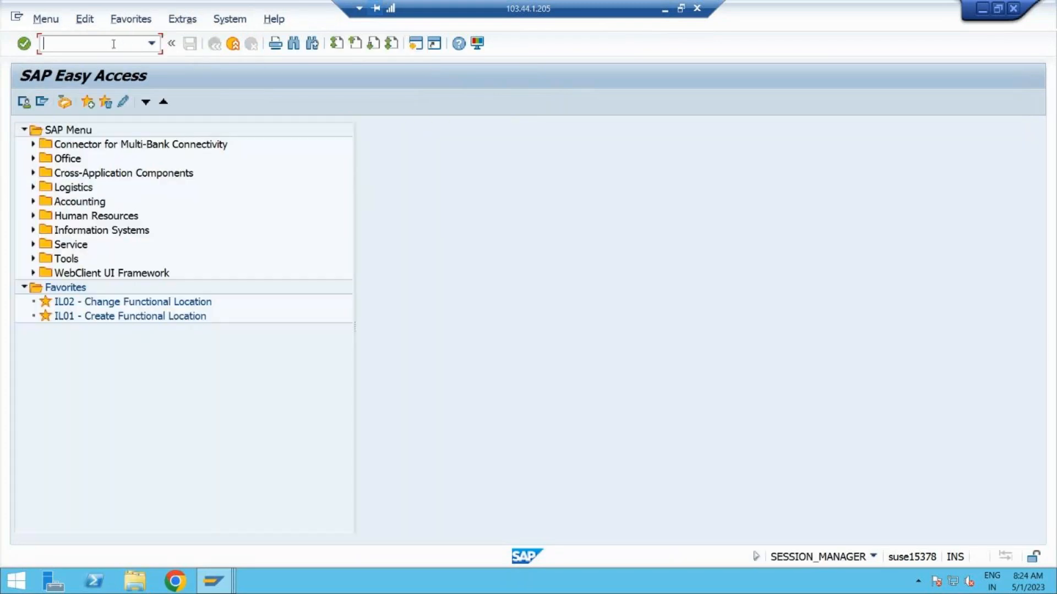
pyautogui.click(665, 12)
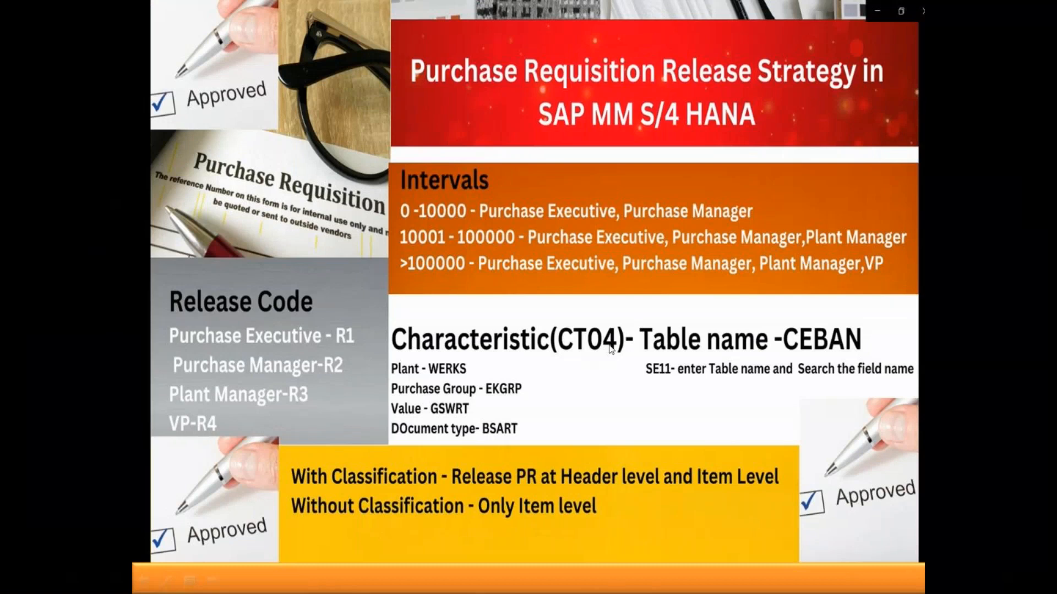
pyautogui.hotkey('alt', 'Tab')
pyautogui.click(82, 47)
pyautogui.write('CT04')
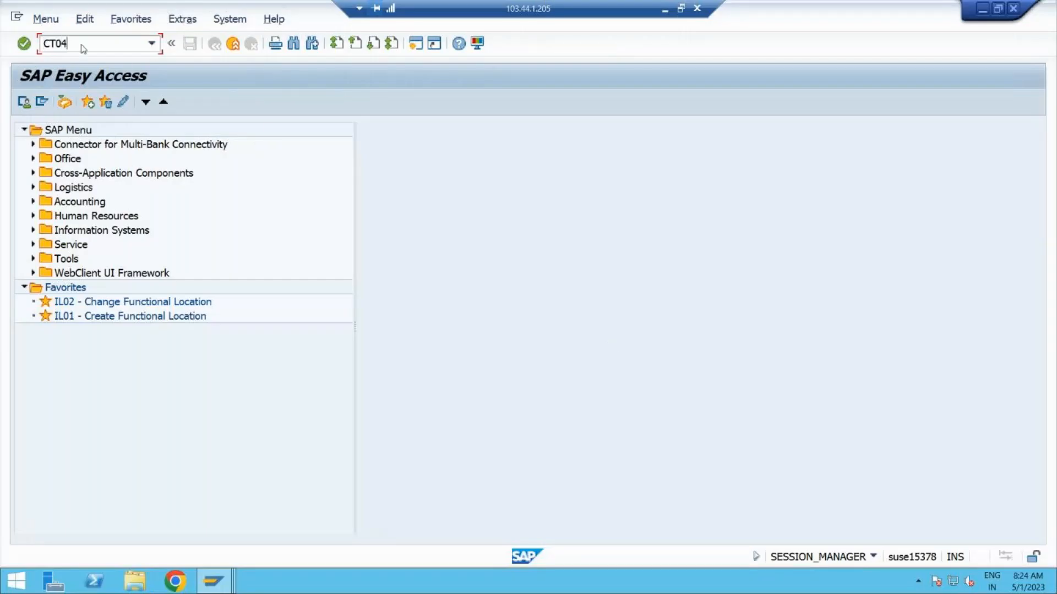
pyautogui.press('Return')
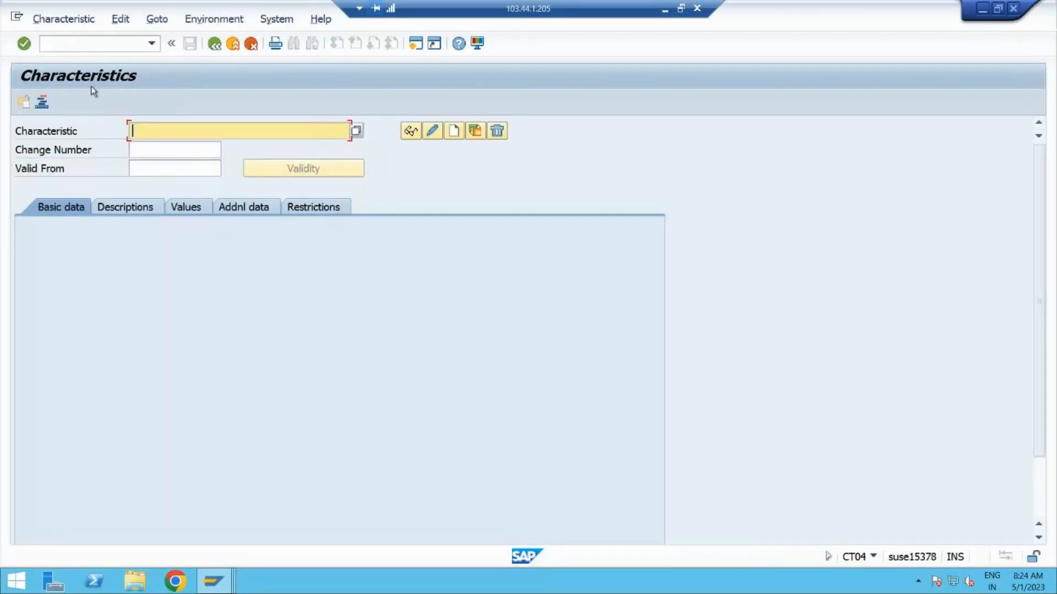
# Enter PR_PLANT as the characteristic name.
pyautogui.click(237, 47)
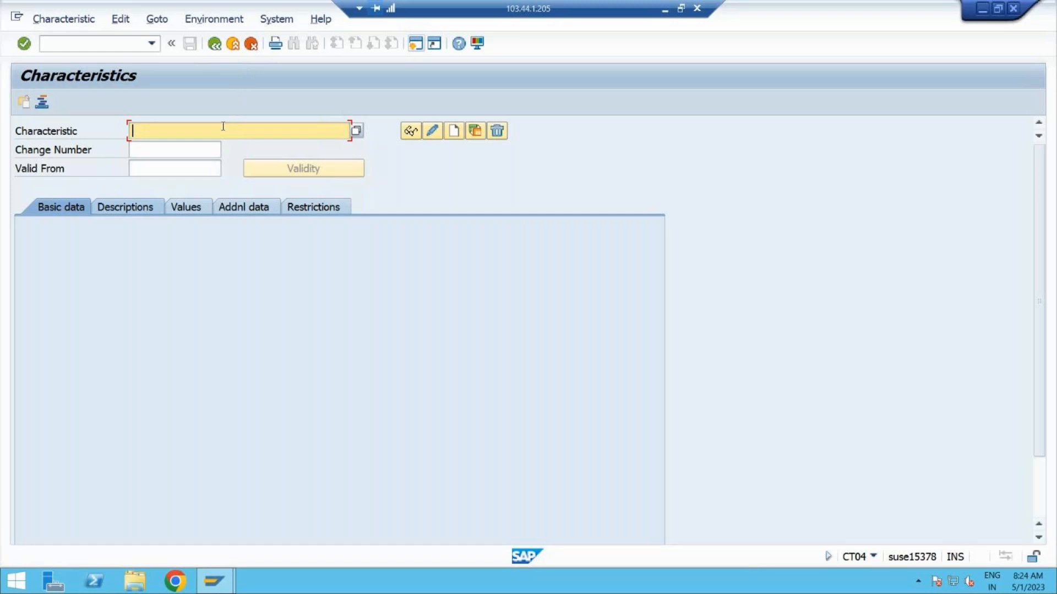
pyautogui.click(664, 12)
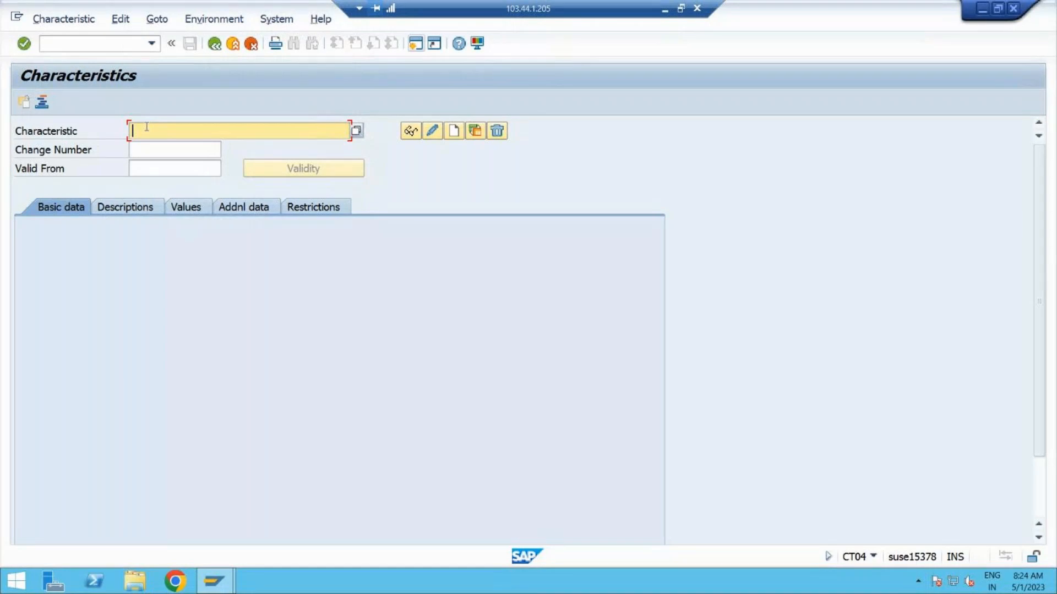
pyautogui.write('PR')
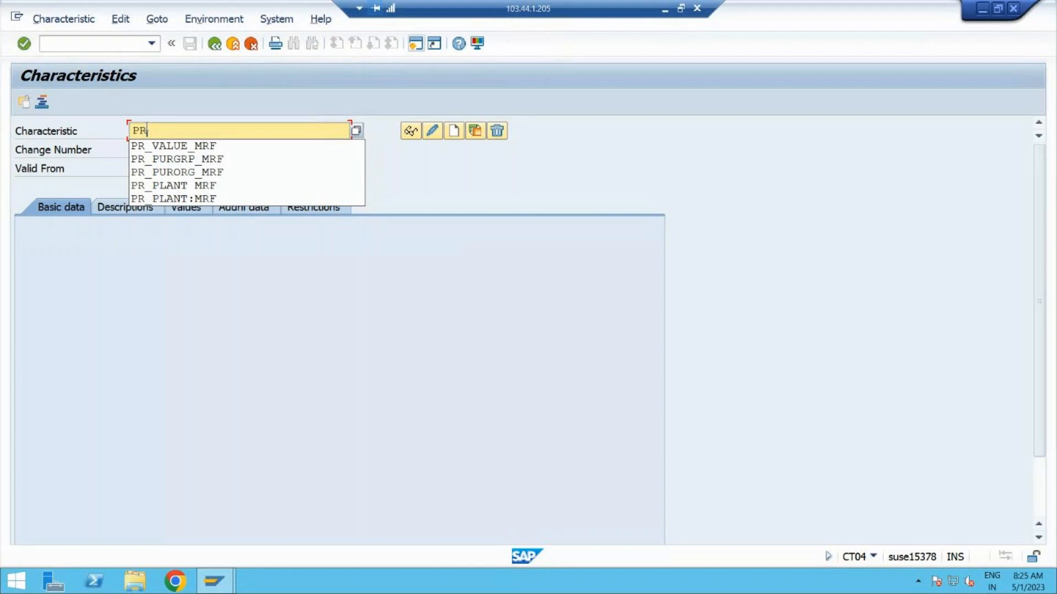
pyautogui.write('_pLAN')
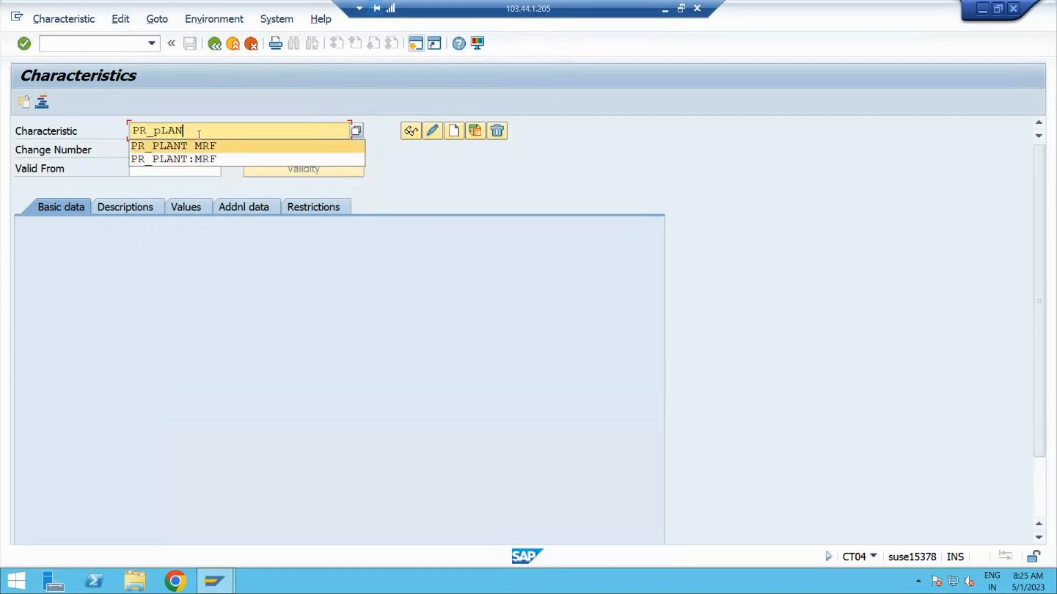
pyautogui.press('BackSpace')
pyautogui.press('BackSpace')
pyautogui.press('BackSpace')
pyautogui.press('BackSpace')
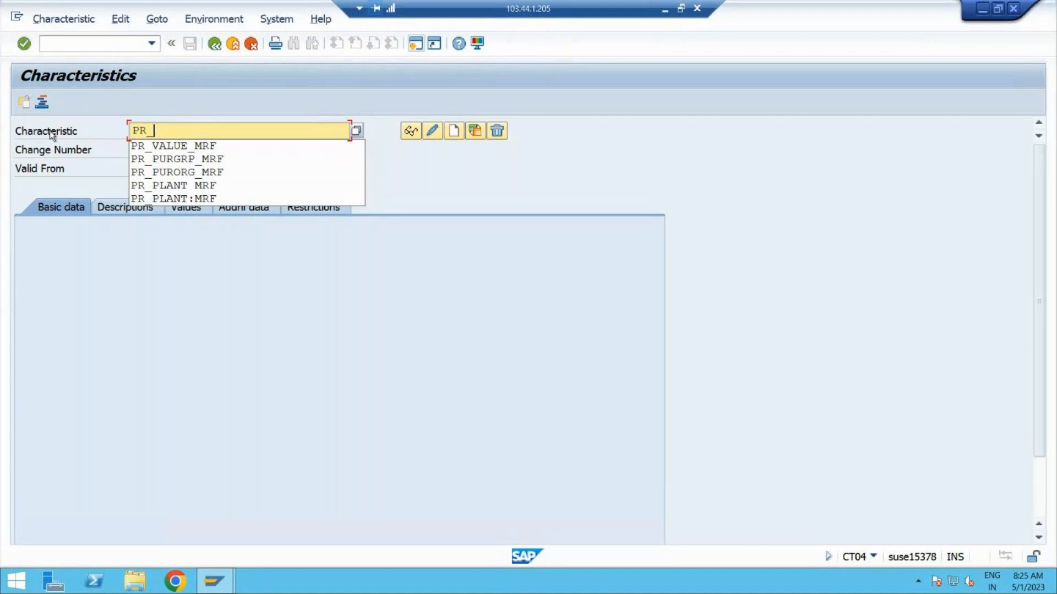
pyautogui.click(147, 131)
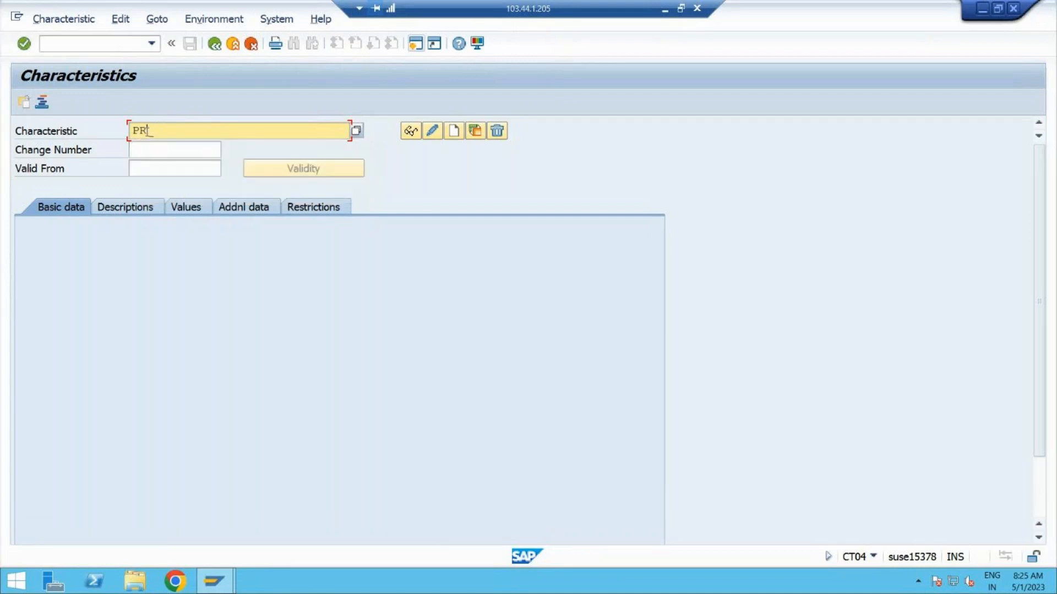
pyautogui.click(157, 131)
pyautogui.write('PLANT')
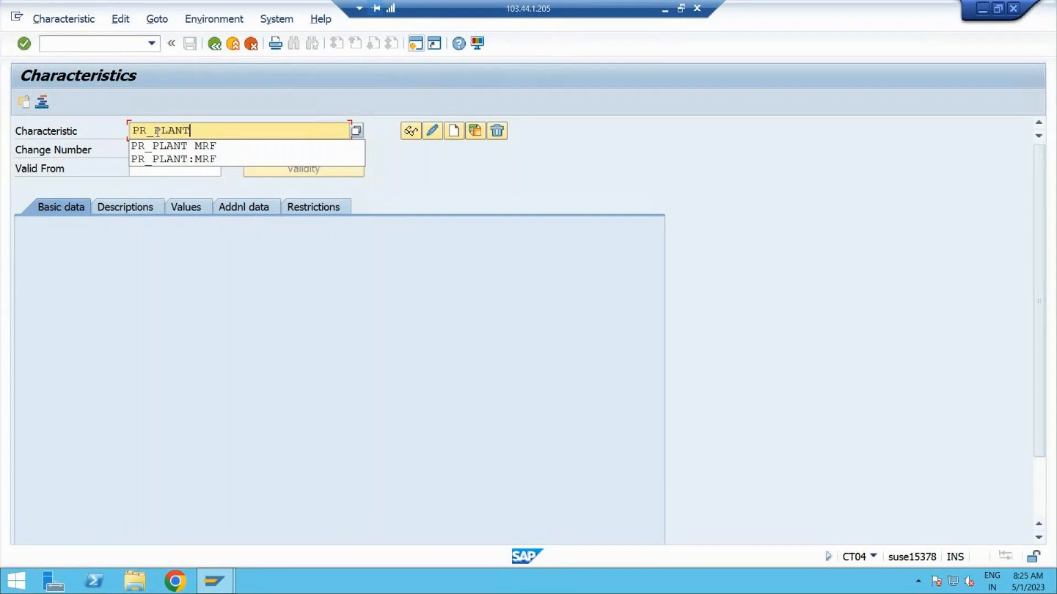
pyautogui.click(194, 131)
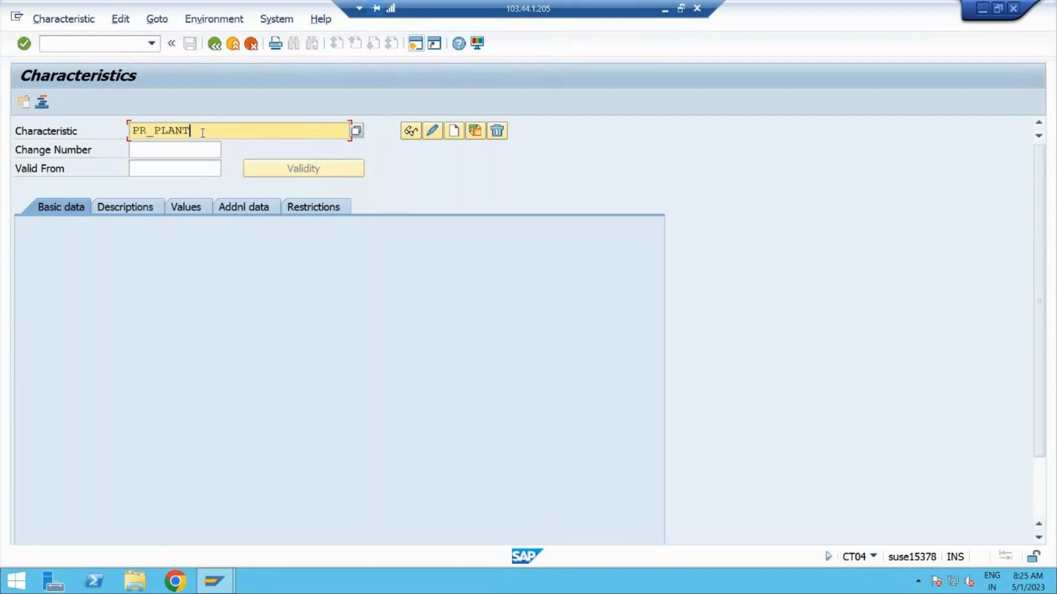
pyautogui.write('8')
pyautogui.press('BackSpace')
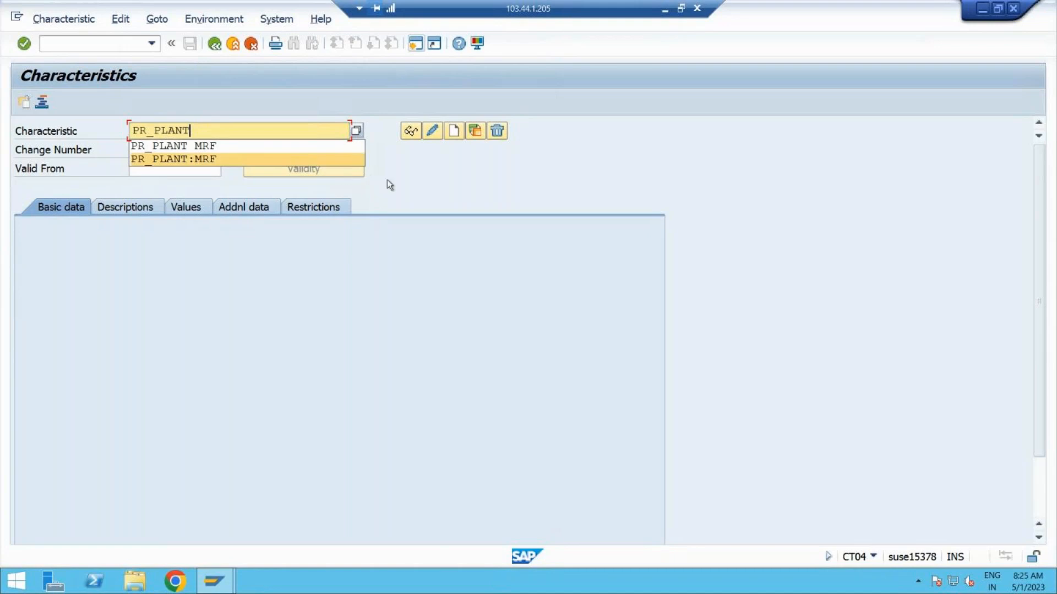
pyautogui.click(401, 185)
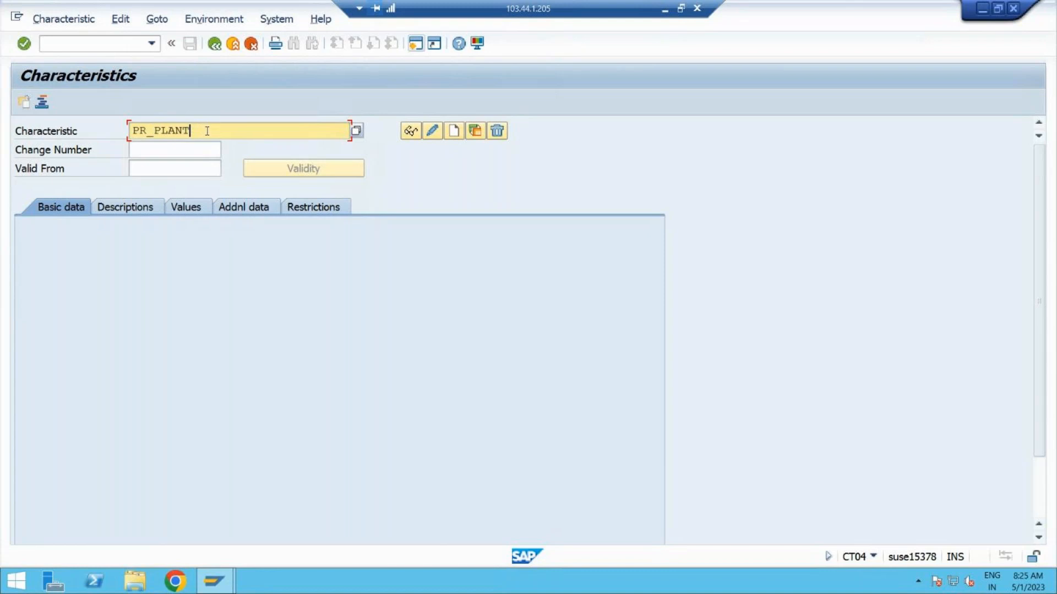
# Copy the characteristic name, review the characteristic fields on the presentation slide, and return to SAP.
pyautogui.moveTo(207, 131); pyautogui.dragTo(133, 131)
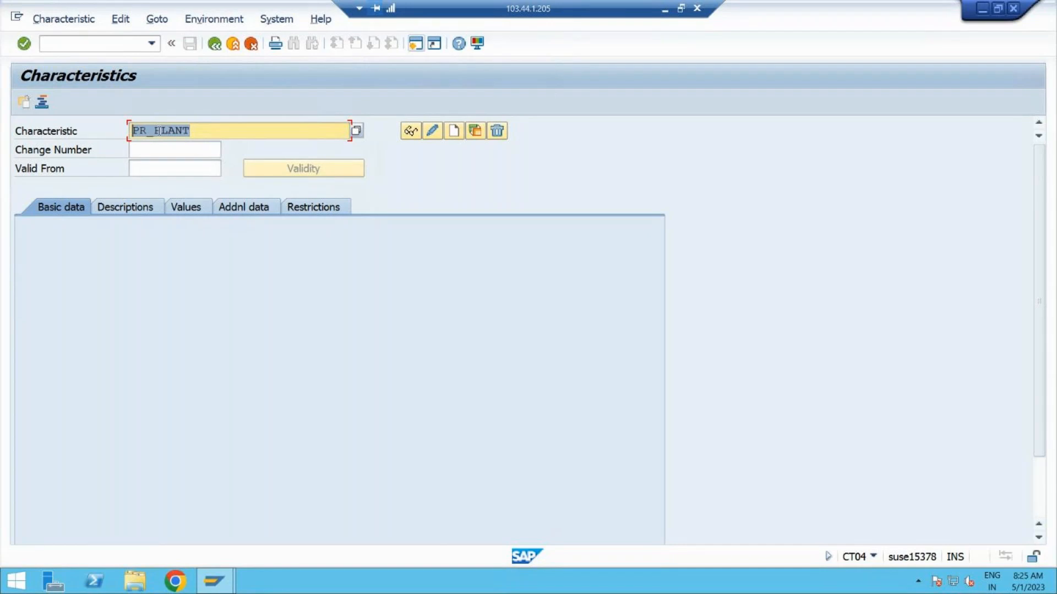
pyautogui.hotkey('ctrl', 'c')
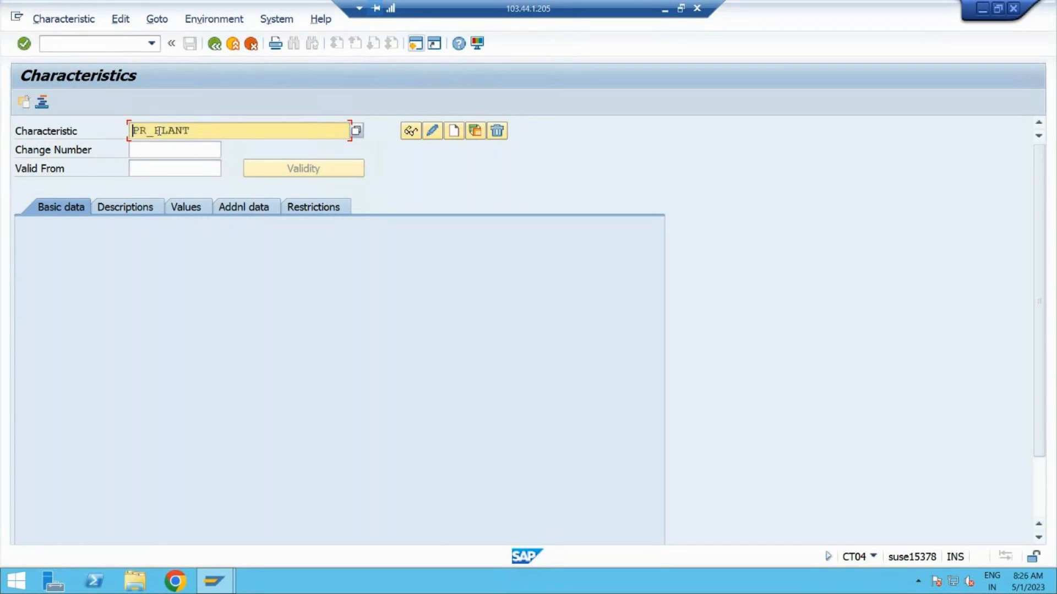
pyautogui.moveTo(190, 131); pyautogui.dragTo(121, 130)
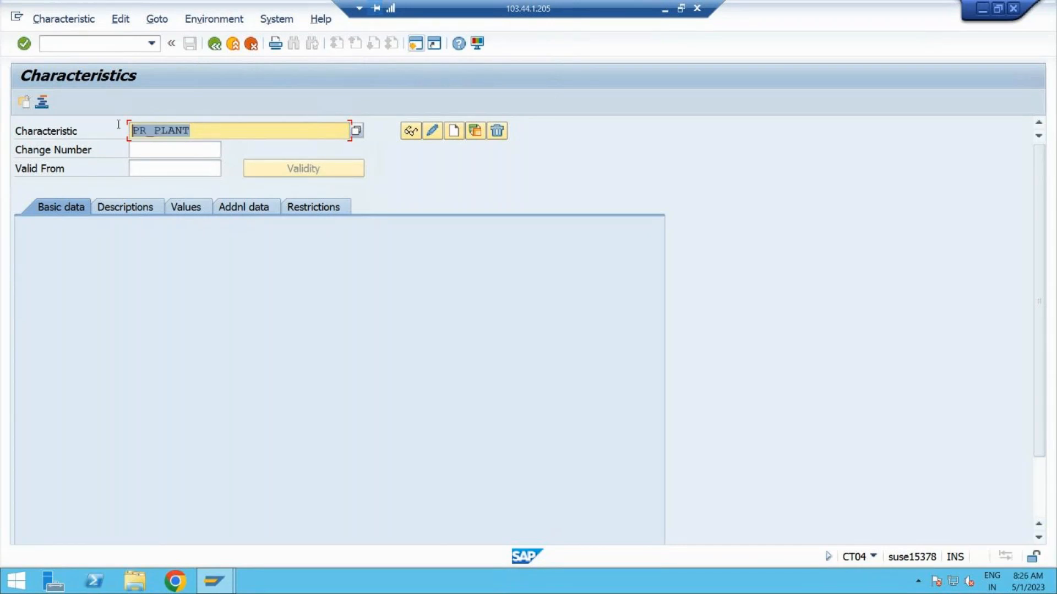
pyautogui.hotkey('ctrl', 'c')
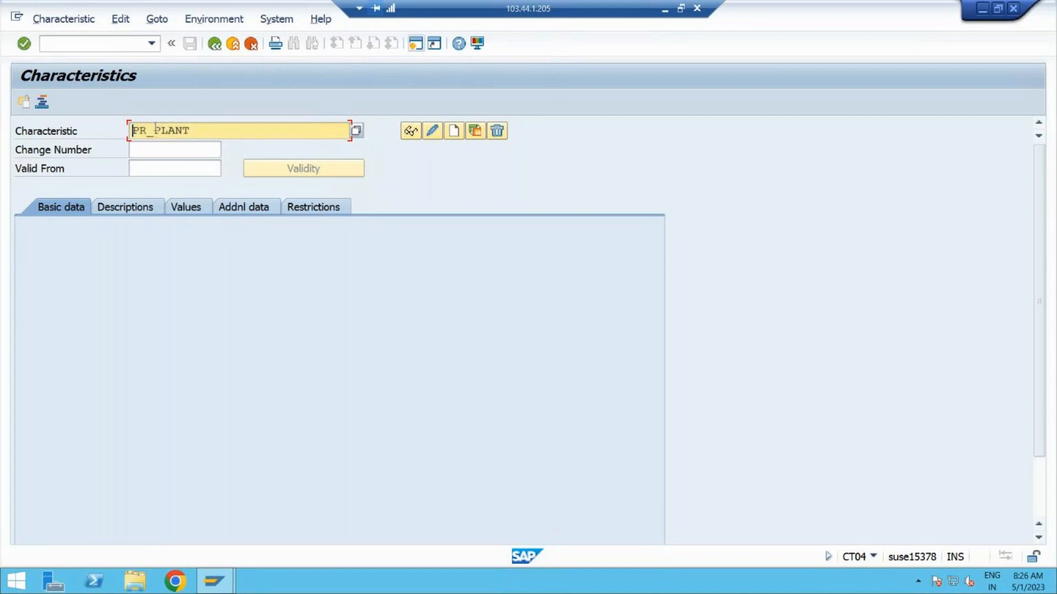
pyautogui.click(665, 12)
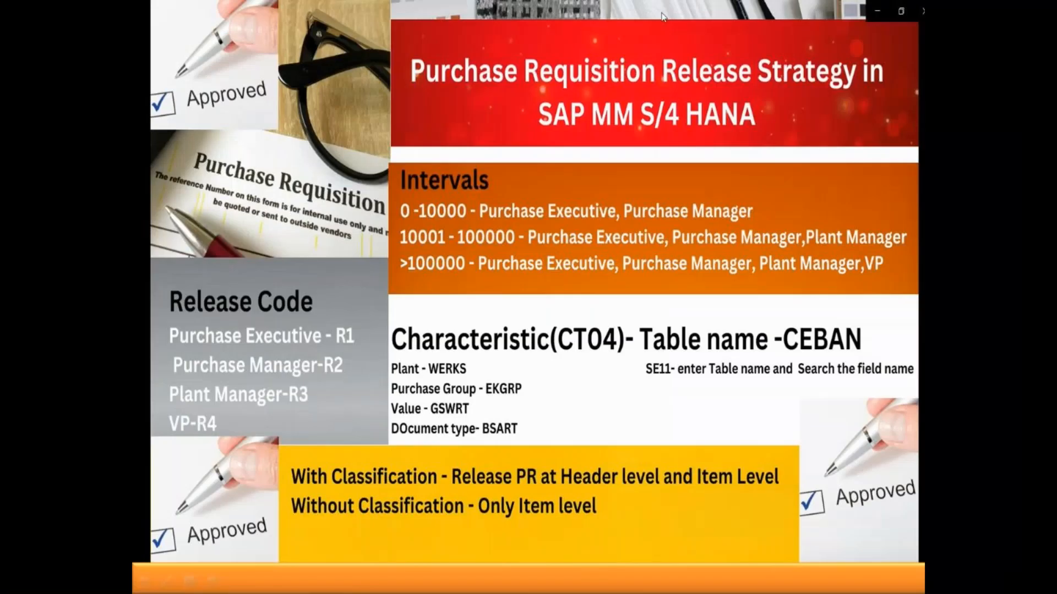
pyautogui.hotkey('alt', 'Tab')
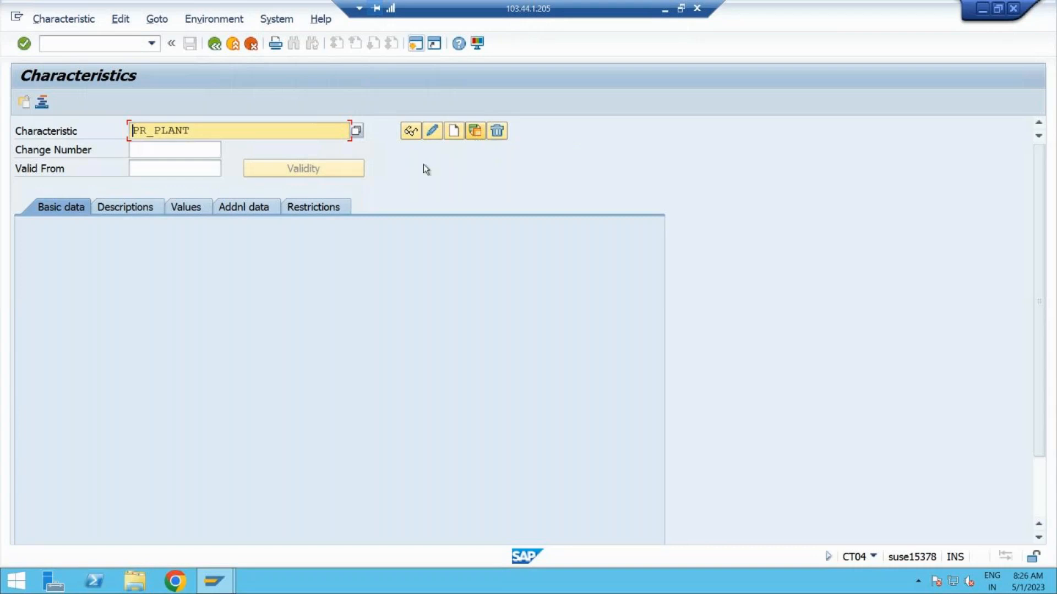
# Try to create characteristic PR_PLANT, and create it under the name PR_PLANT8 instead.
pyautogui.click(245, 136)
pyautogui.click(453, 133)
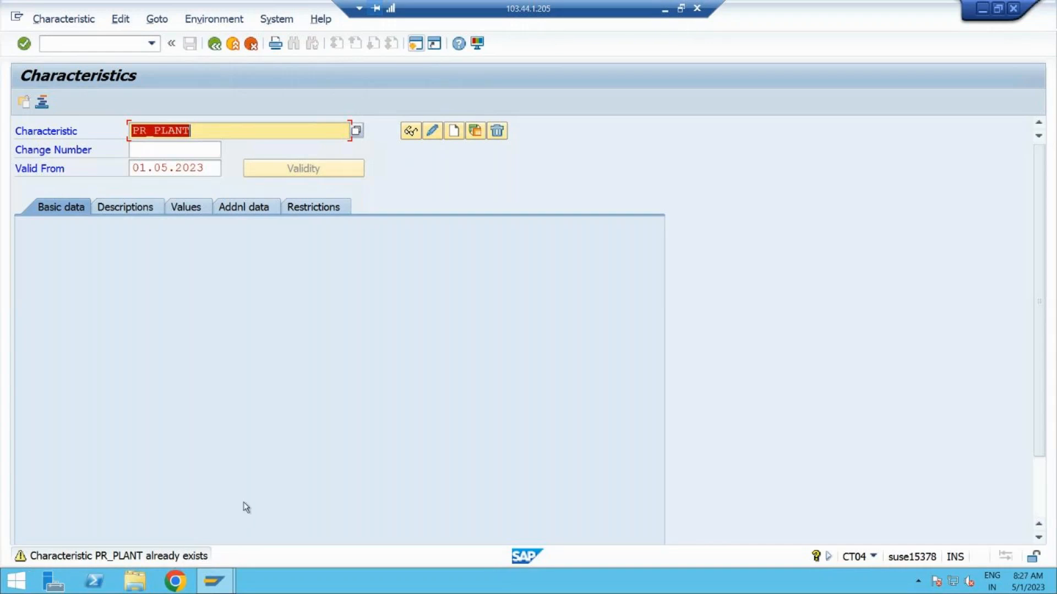
pyautogui.click(212, 131)
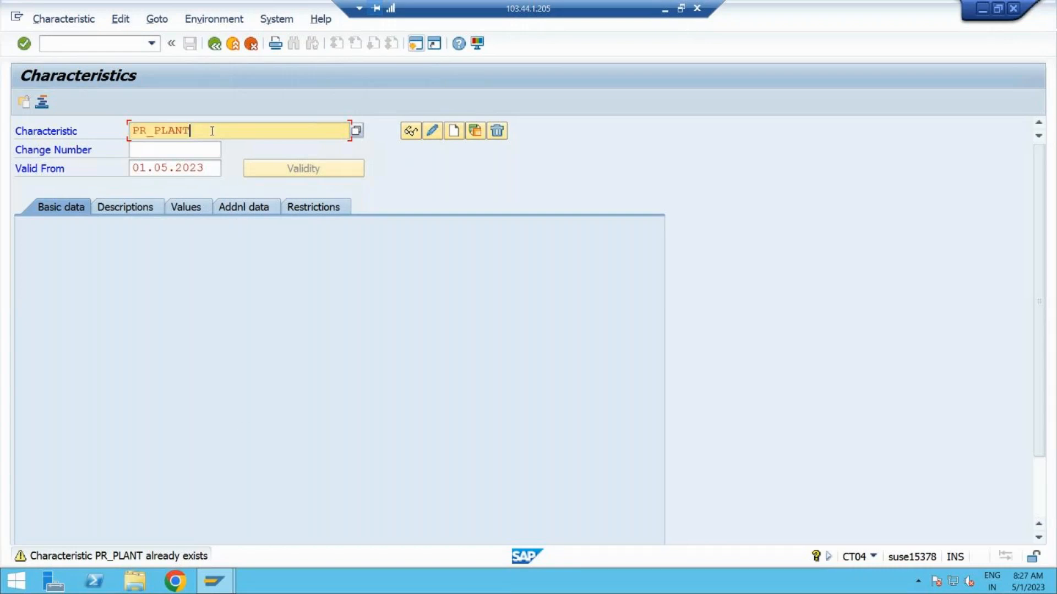
pyautogui.write('8')
pyautogui.moveTo(190, 130); pyautogui.dragTo(153, 130)
pyautogui.click(211, 131)
pyautogui.click(452, 134)
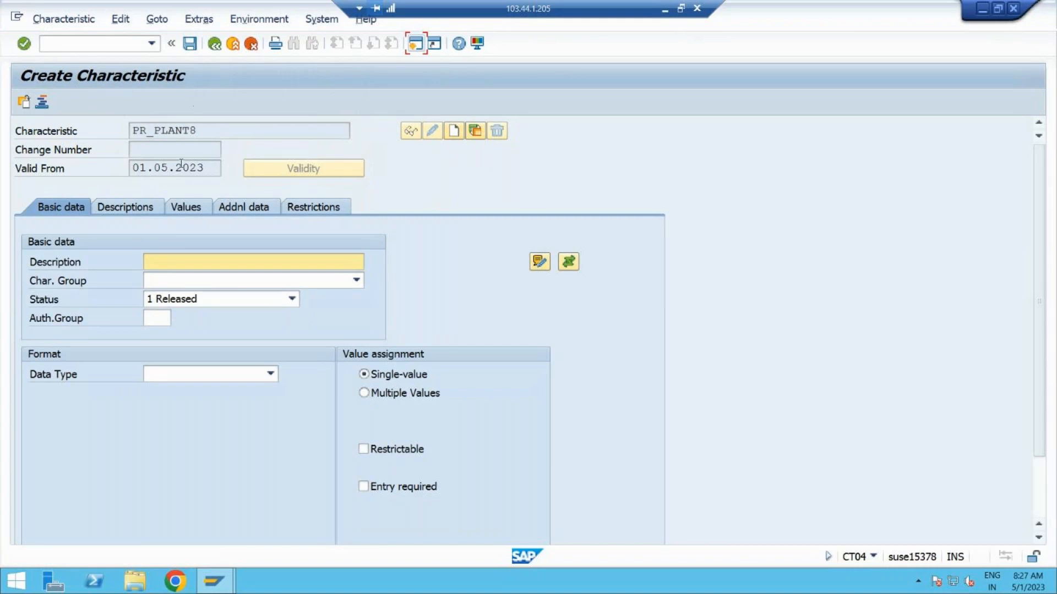
# Describe the characteristic as "Release for Plant" and allow multiple values.
pyautogui.click(181, 262)
pyautogui.write('Release for Plant')
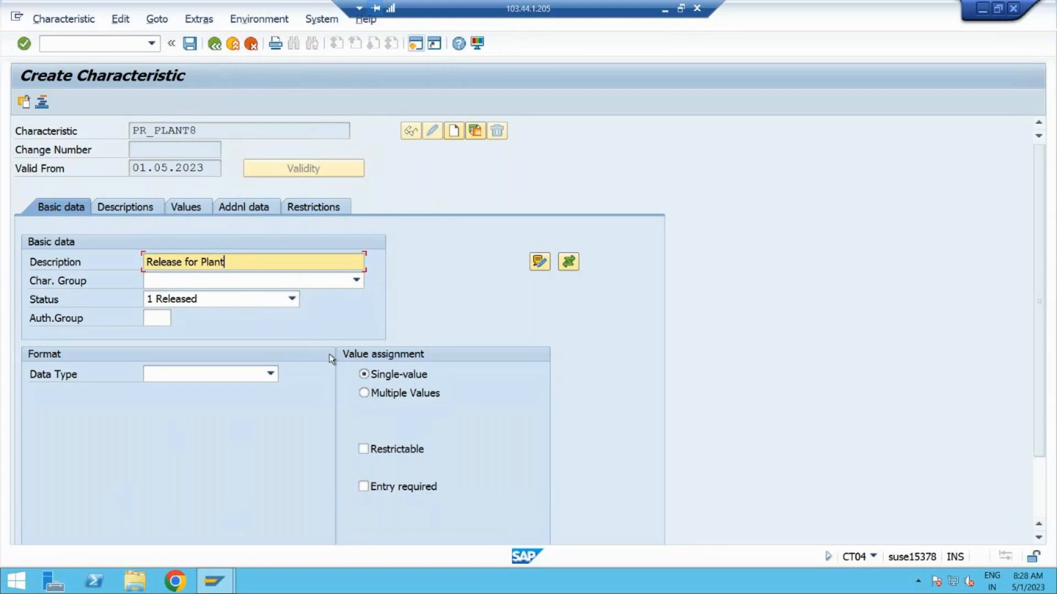
pyautogui.click(363, 393)
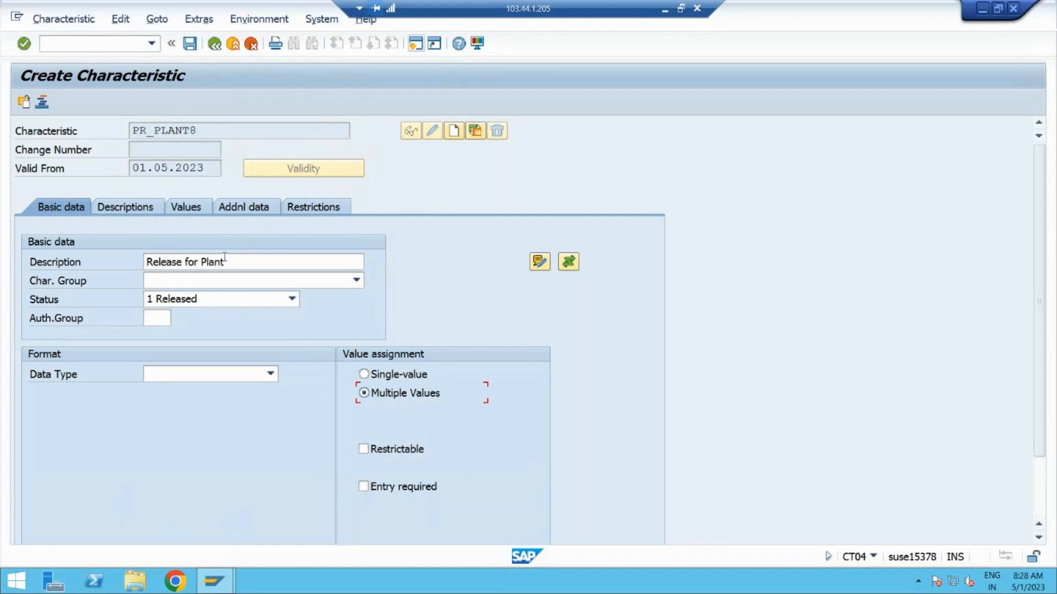
# Set the characteristic's data type to CHAR Character Format with 4 characters.
pyautogui.click(143, 210)
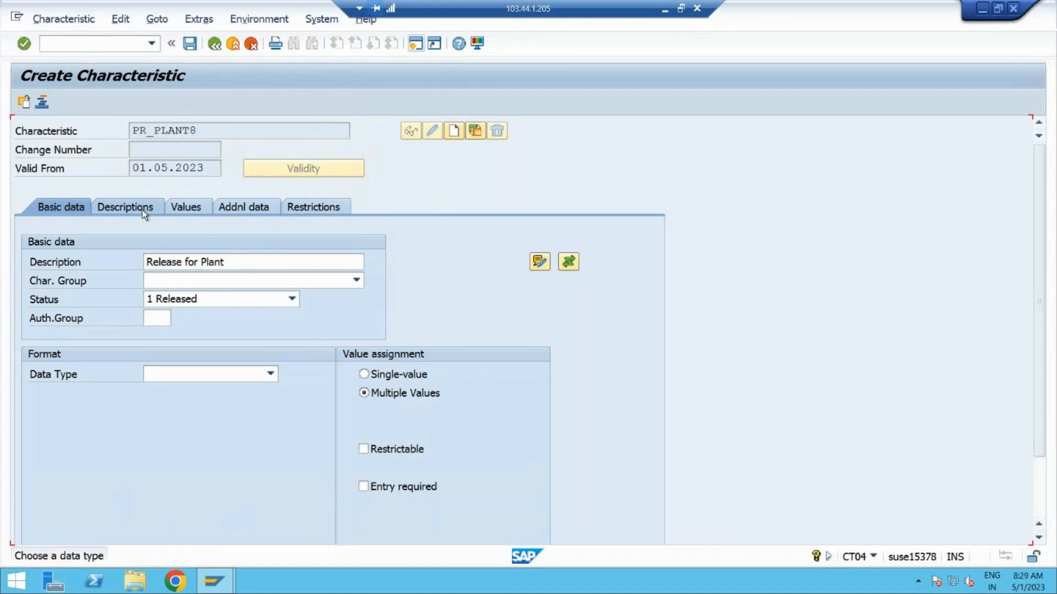
pyautogui.click(270, 374)
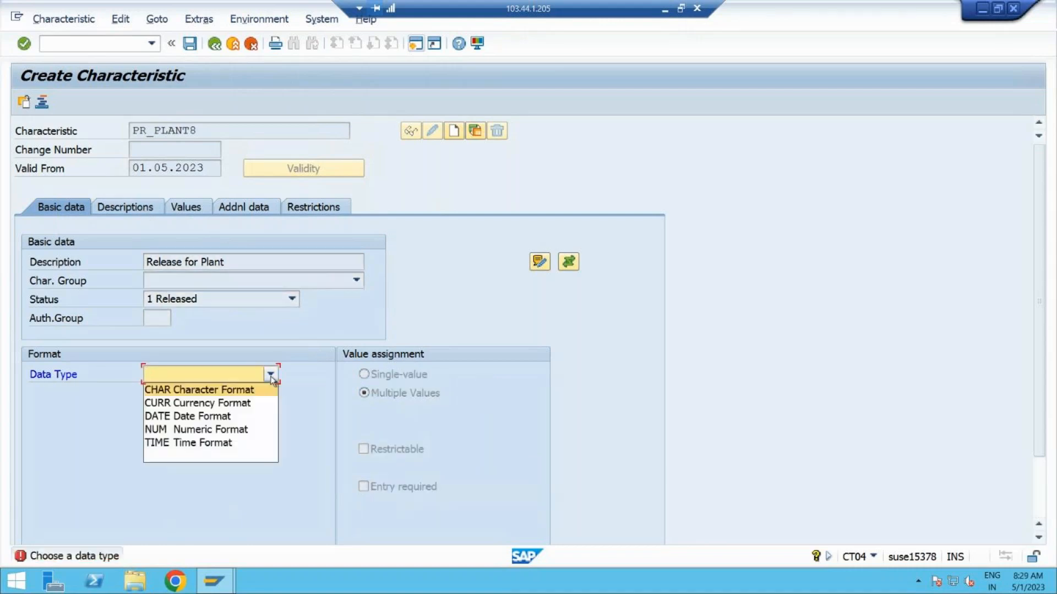
pyautogui.click(237, 390)
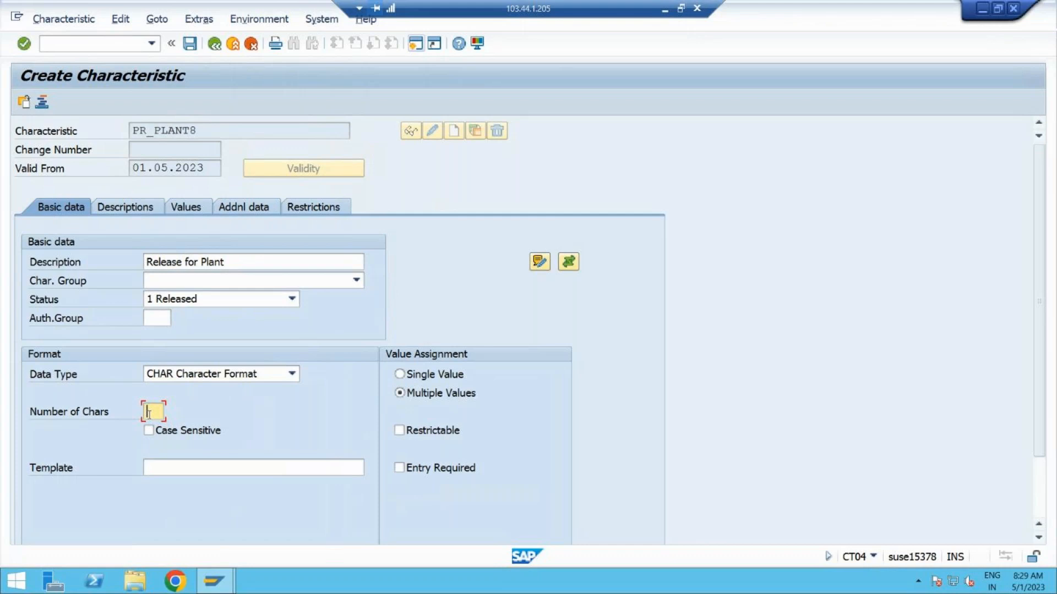
pyautogui.write('4')
# Review the characteristic's description in the basic data and in the language-specific descriptions.
pyautogui.click(346, 257)
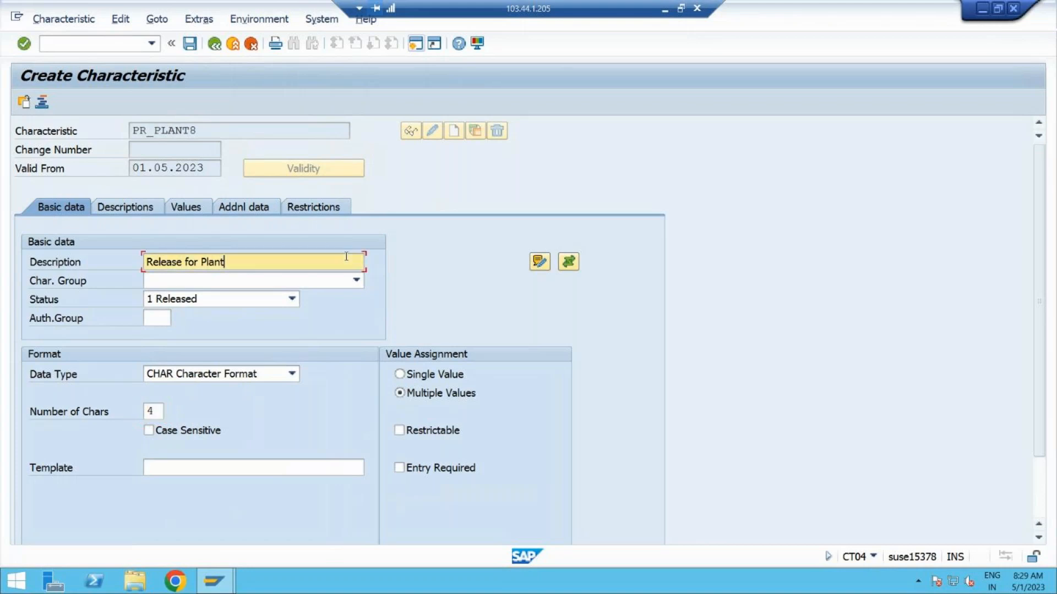
pyautogui.click(126, 207)
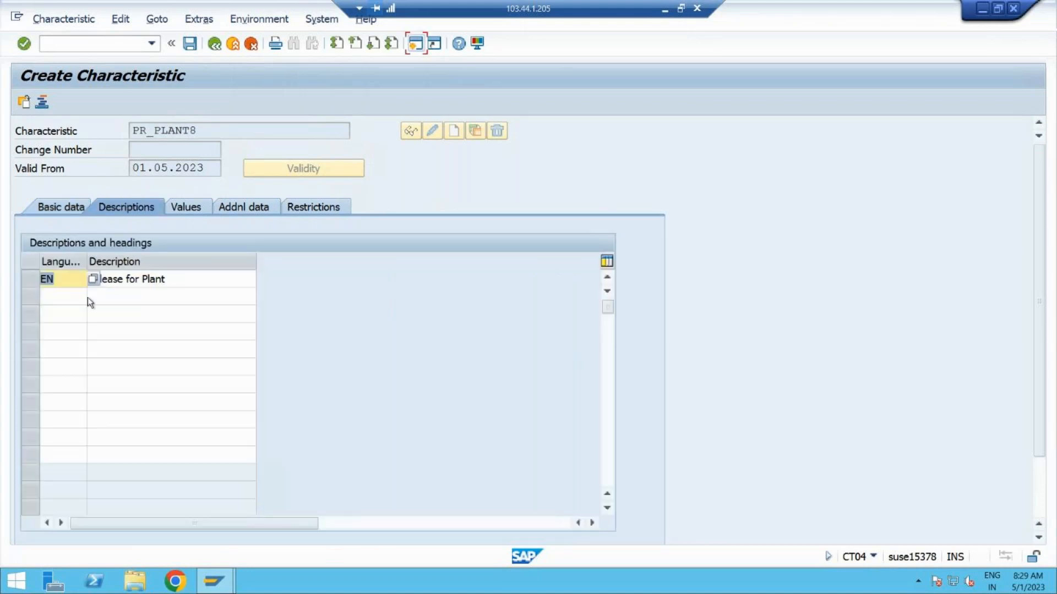
pyautogui.click(204, 281)
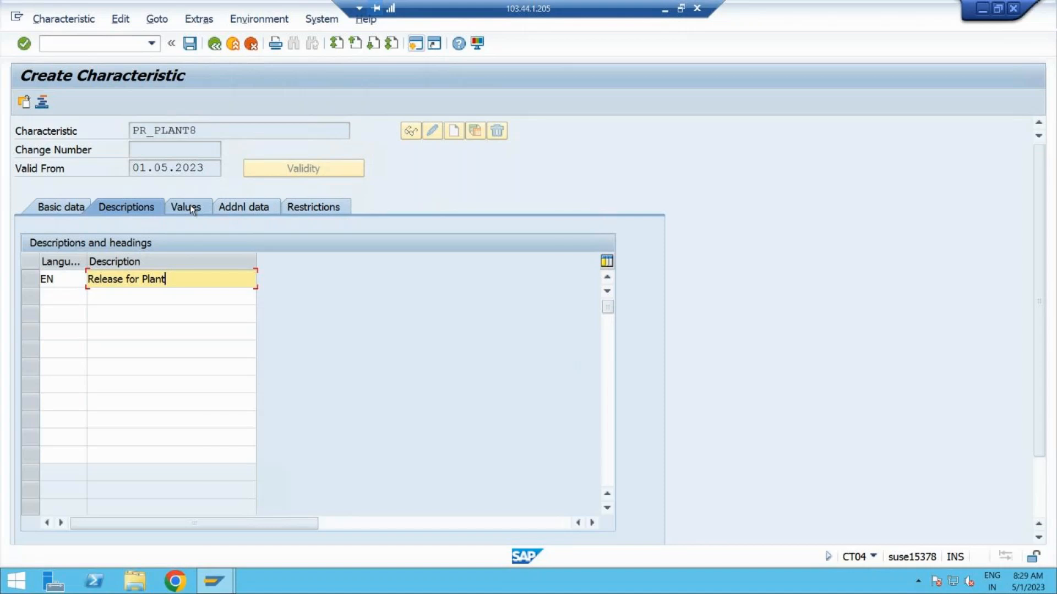
# Check the table name on the presentation slide and set CEBAN as the reference table in the characteristic's additional data.
pyautogui.click(269, 207)
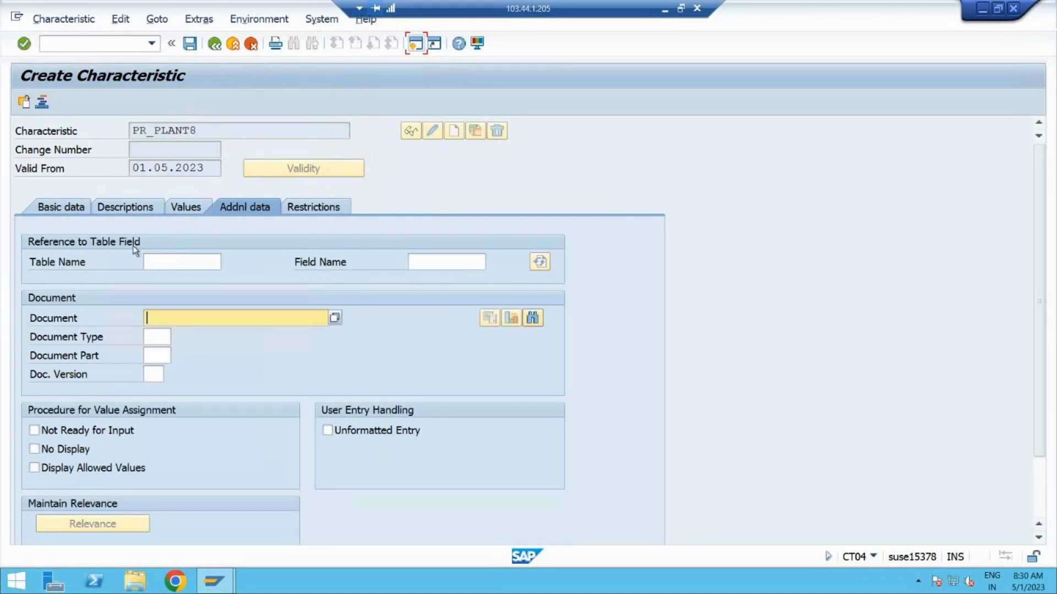
pyautogui.click(666, 14)
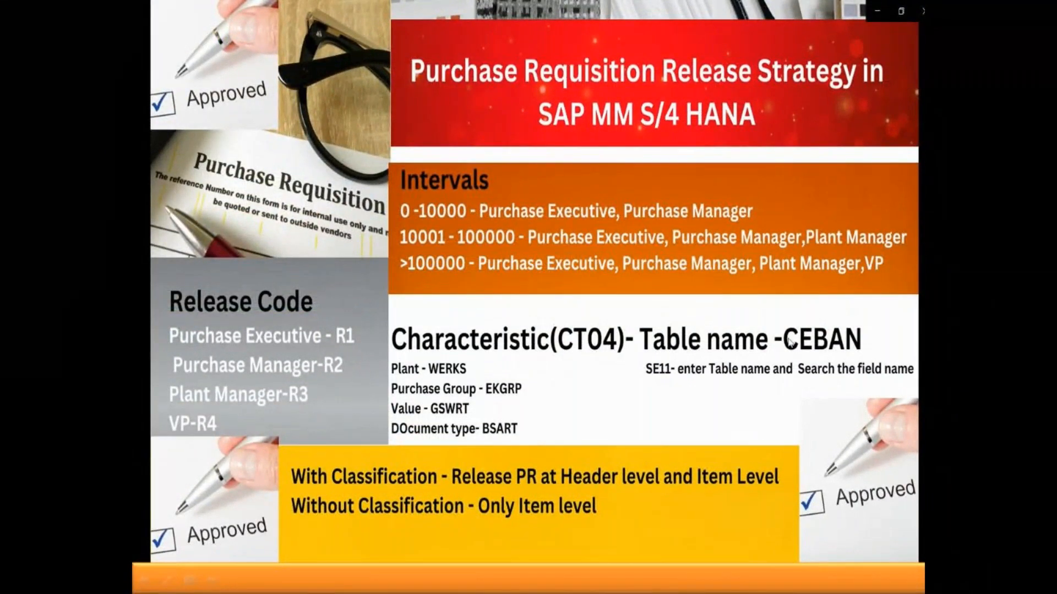
pyautogui.hotkey('alt', 'Tab')
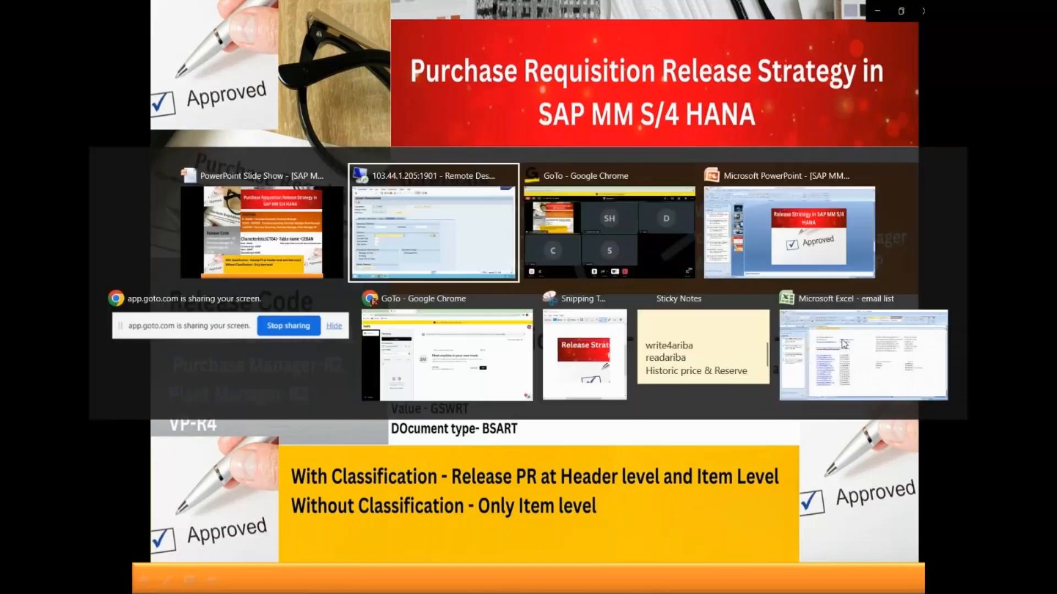
pyautogui.click(182, 264)
pyautogui.write('ce')
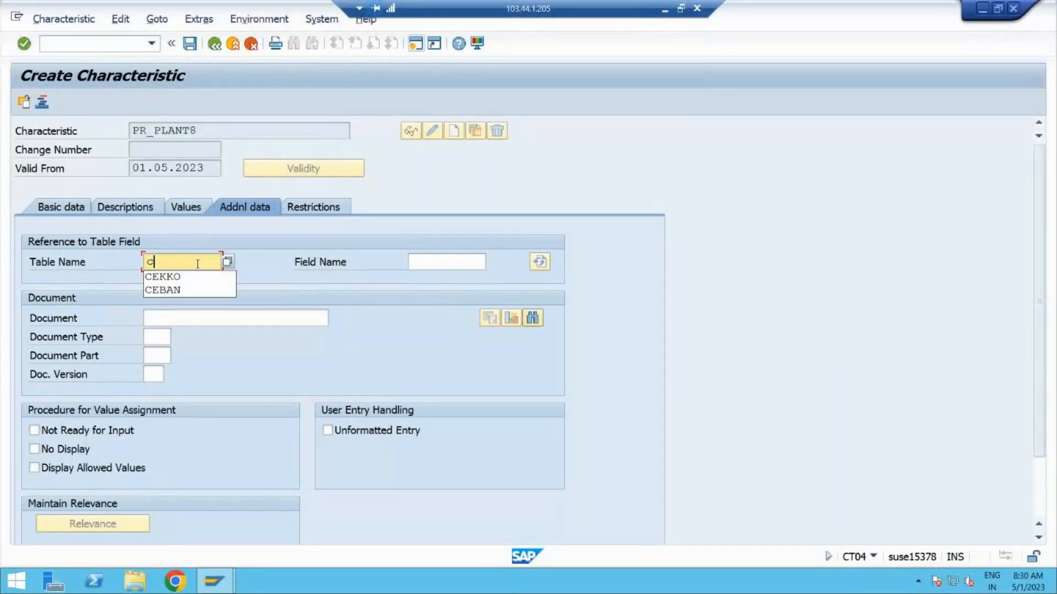
pyautogui.press('Down')
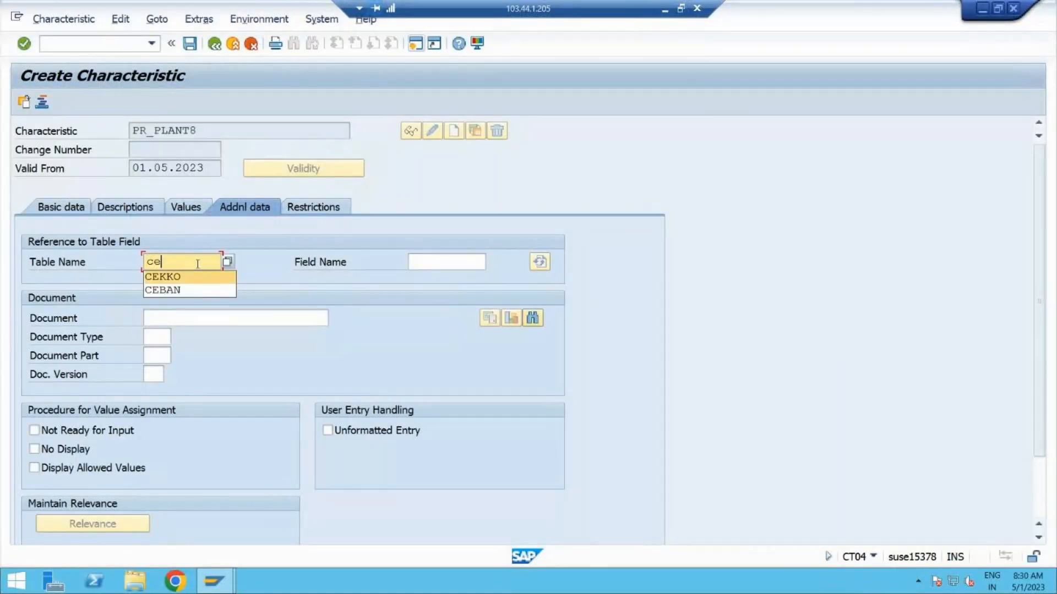
pyautogui.press('Down')
pyautogui.press('Return')
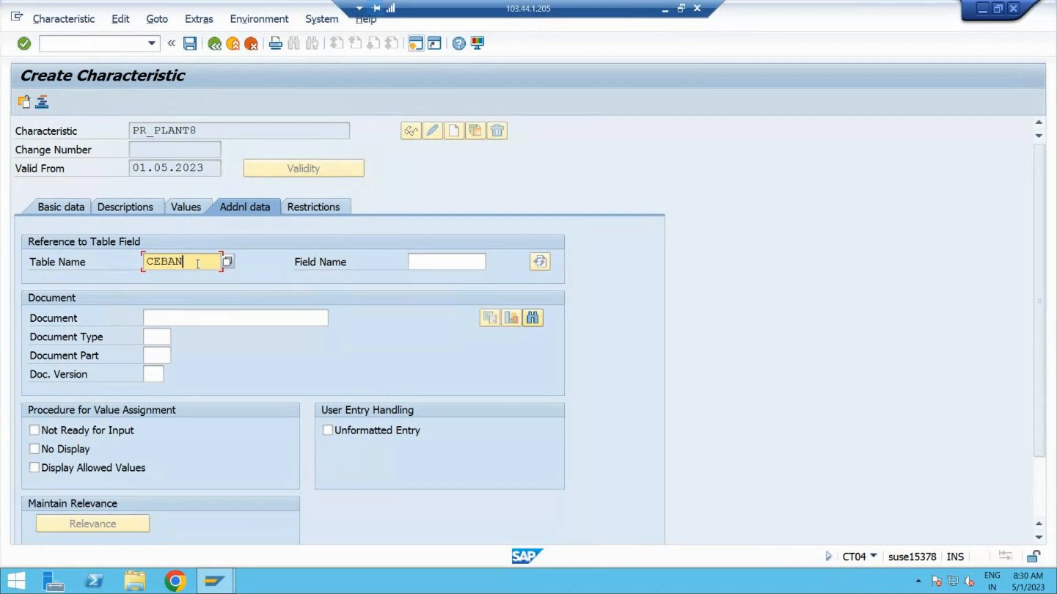
# Check the plant's field name on the presentation slide and set WERKS as the referenced field of table CEBAN.
pyautogui.click(441, 264)
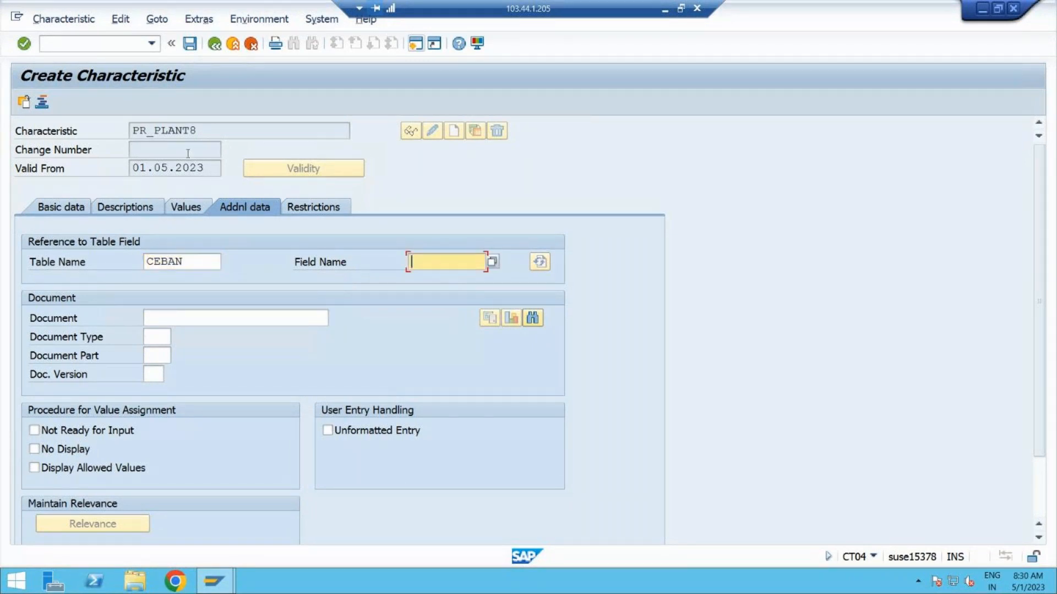
pyautogui.moveTo(154, 130); pyautogui.dragTo(189, 131)
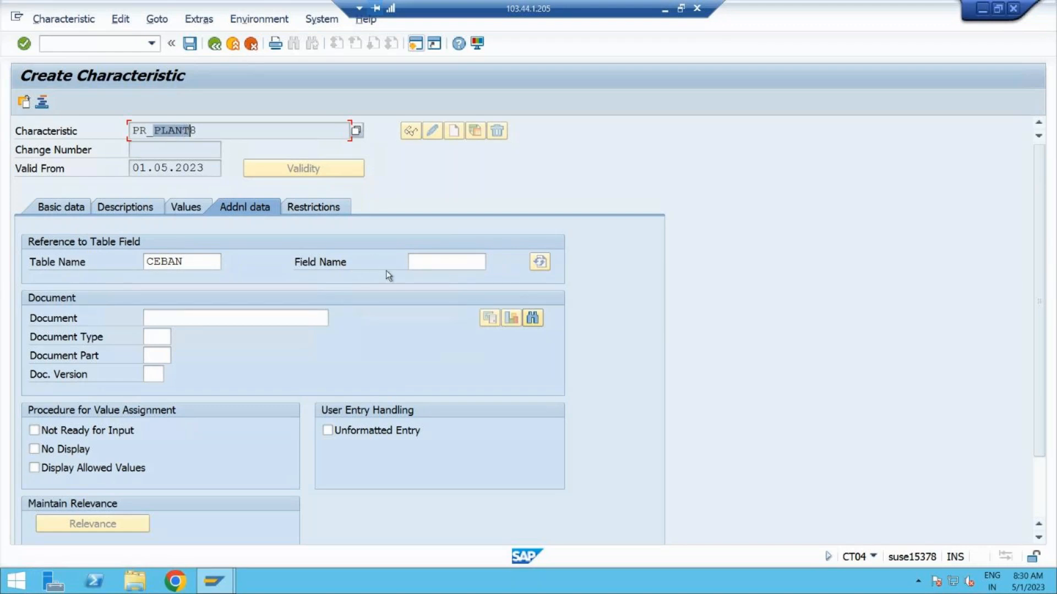
pyautogui.click(435, 262)
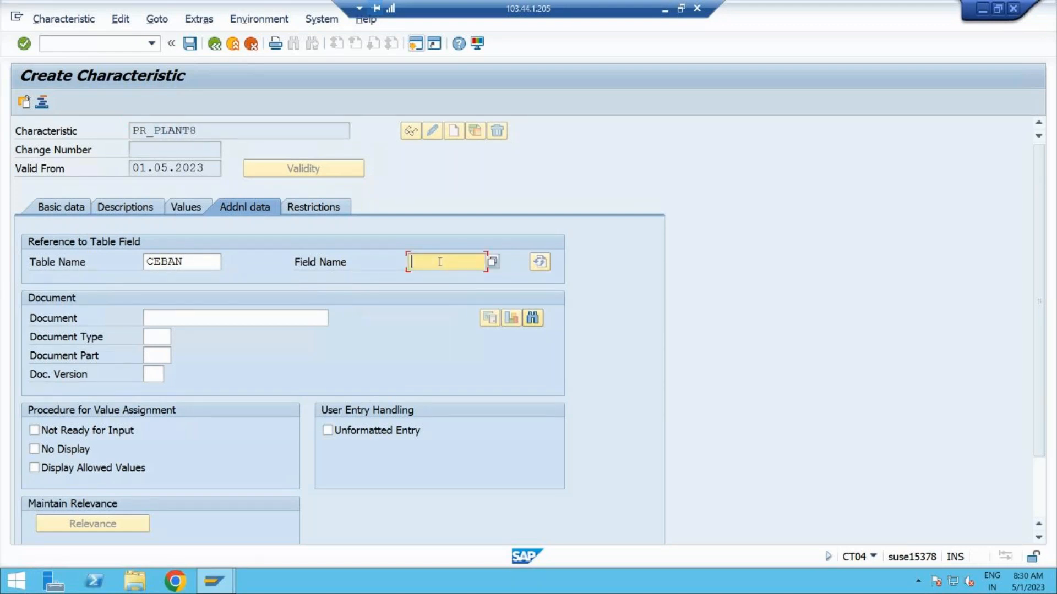
pyautogui.click(666, 11)
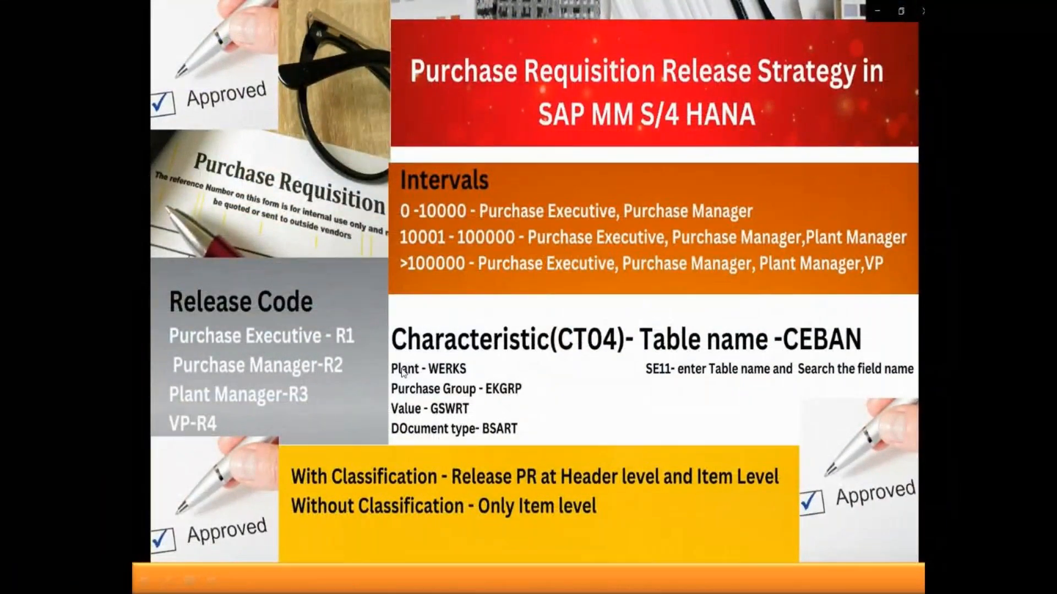
pyautogui.hotkey('alt', 'Tab')
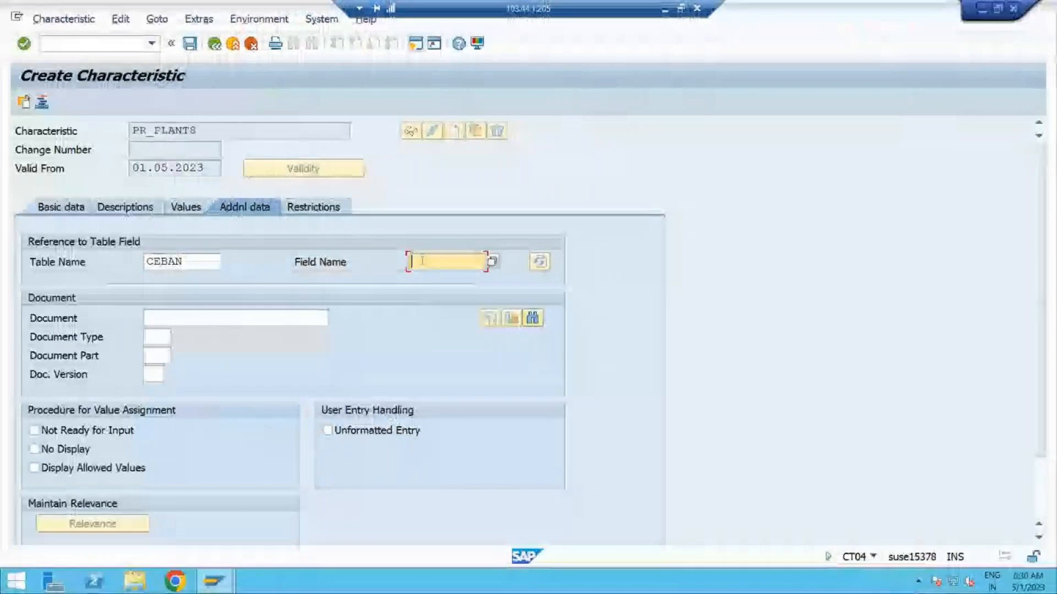
pyautogui.press('Tab')
pyautogui.click(423, 260)
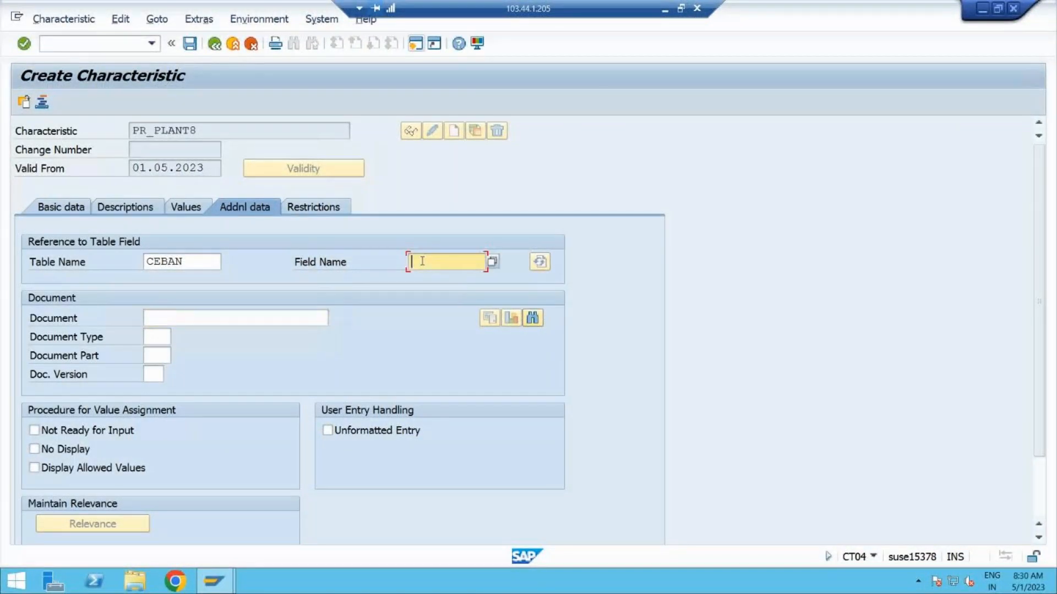
pyautogui.write('WERKS')
pyautogui.press('Return')
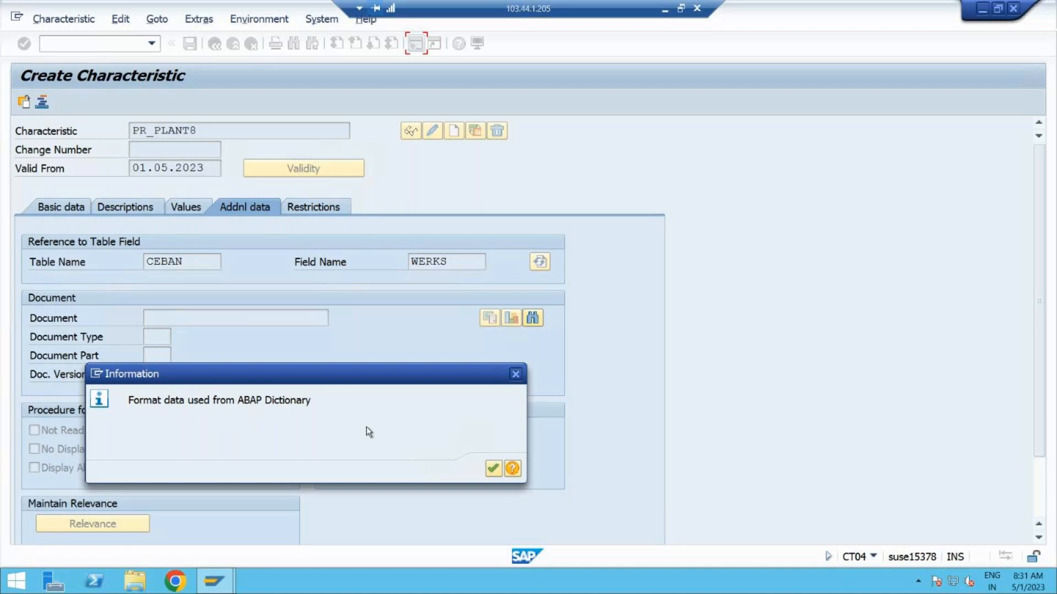
pyautogui.click(493, 468)
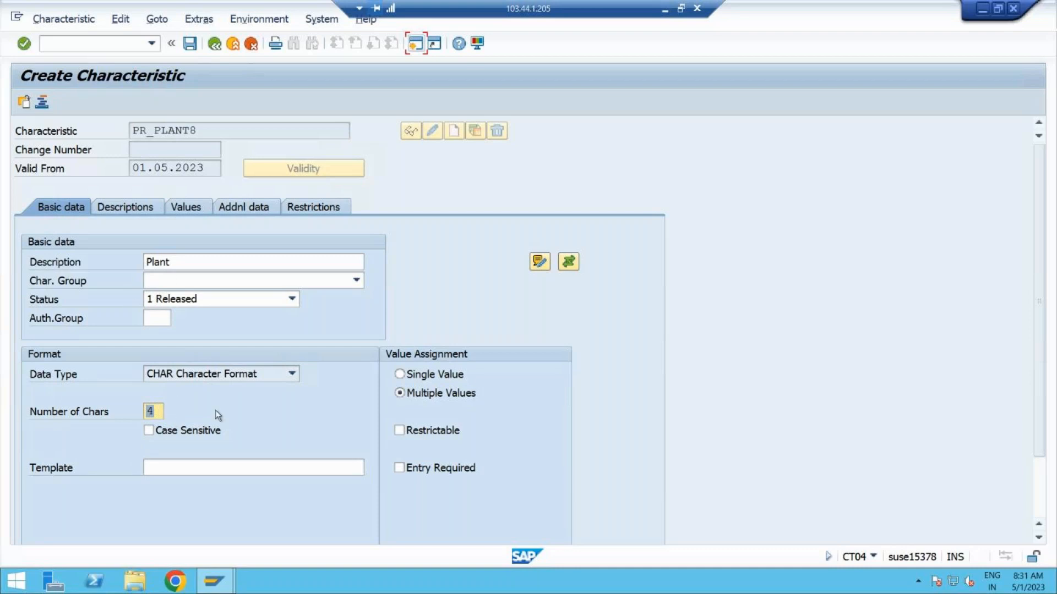
# Review the characteristic's table reference, basic data and allowed values list.
pyautogui.click(268, 209)
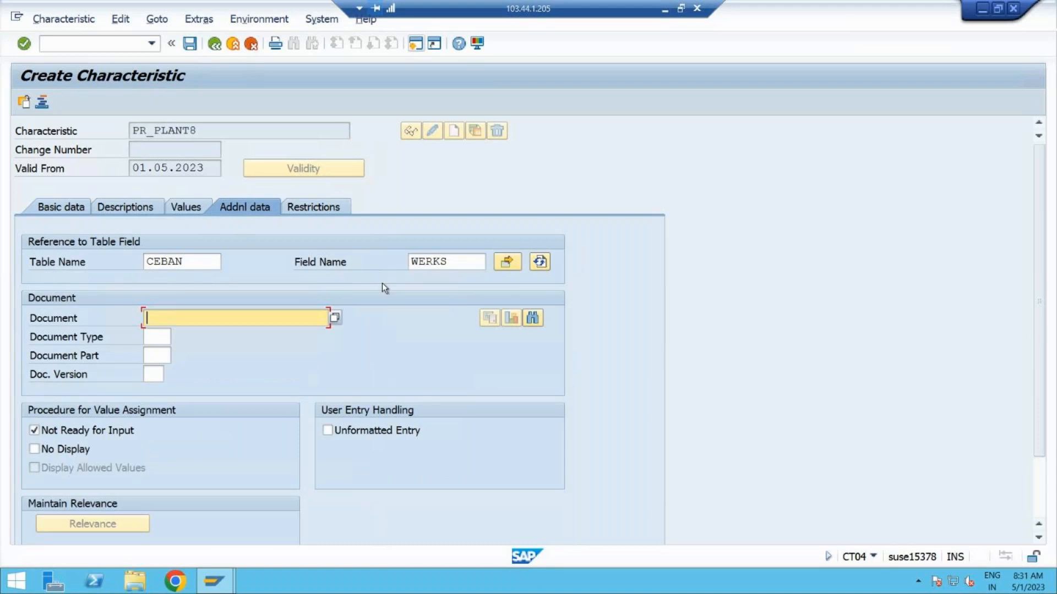
pyautogui.click(67, 210)
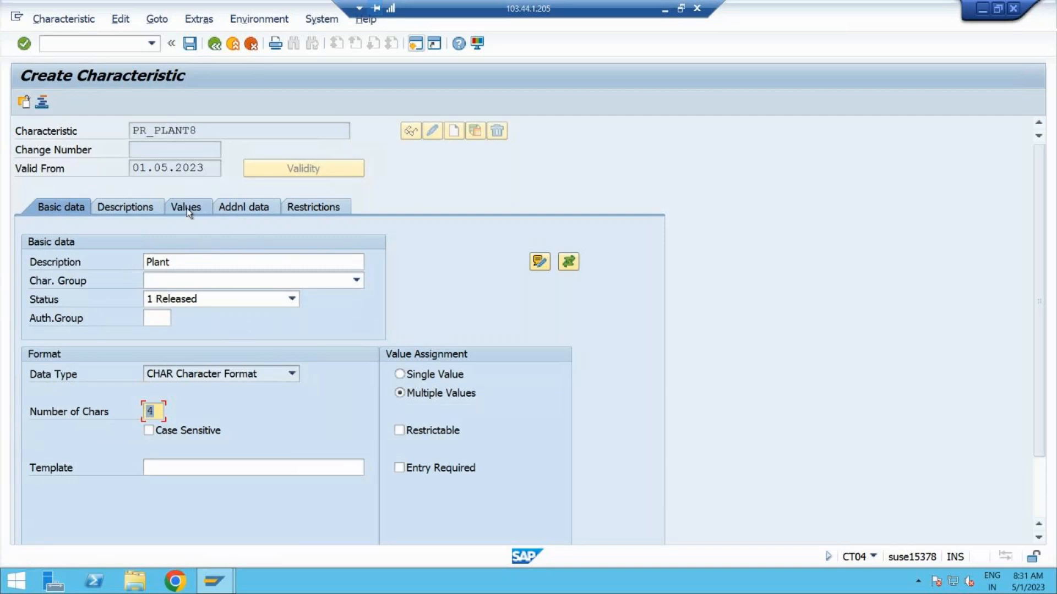
pyautogui.click(203, 212)
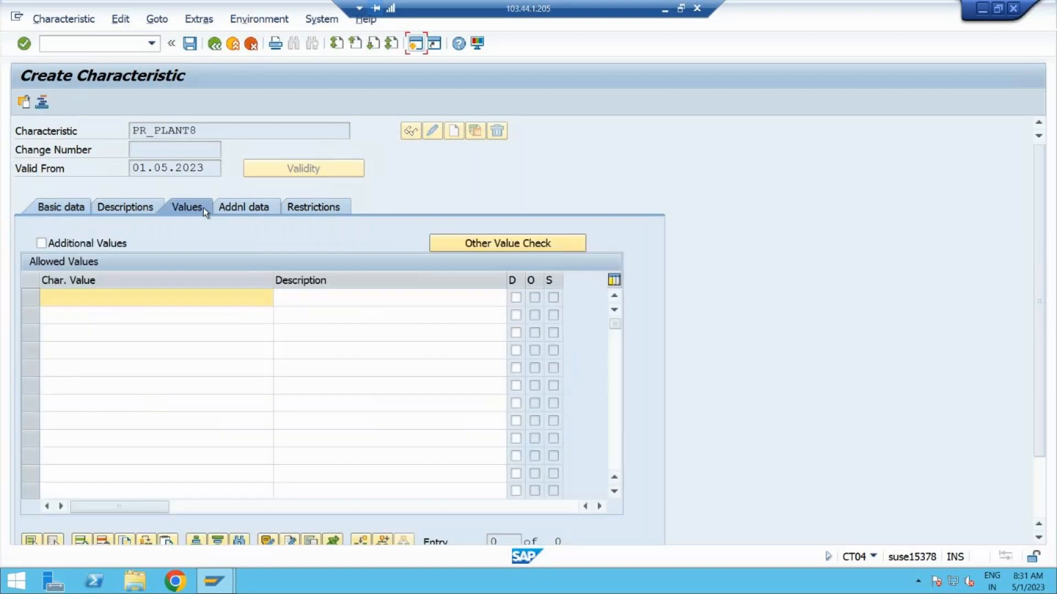
pyautogui.click(52, 298)
pyautogui.click(57, 209)
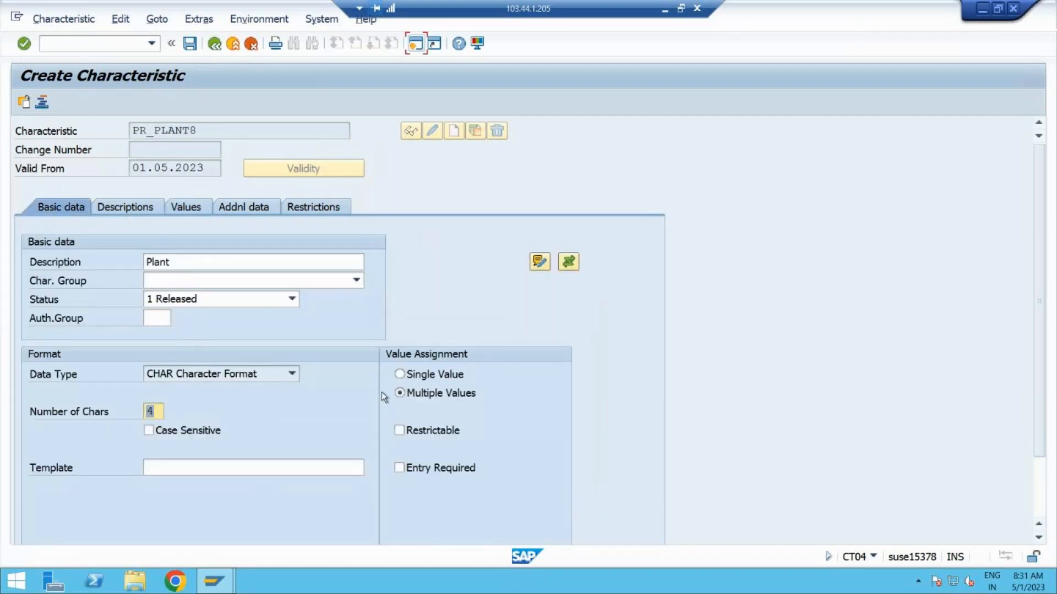
# Enter 77P1, 77P2, 77P3, 77P4, 77P5 and 77P6 as the characteristic's allowed values.
pyautogui.click(187, 209)
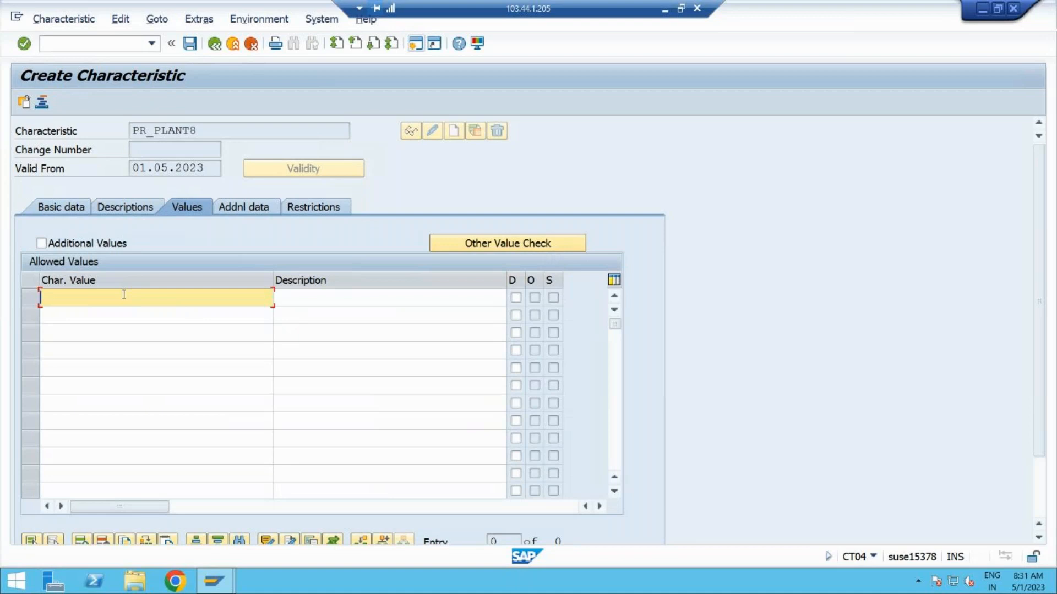
pyautogui.write('77P1')
pyautogui.click(116, 316)
pyautogui.write('77')
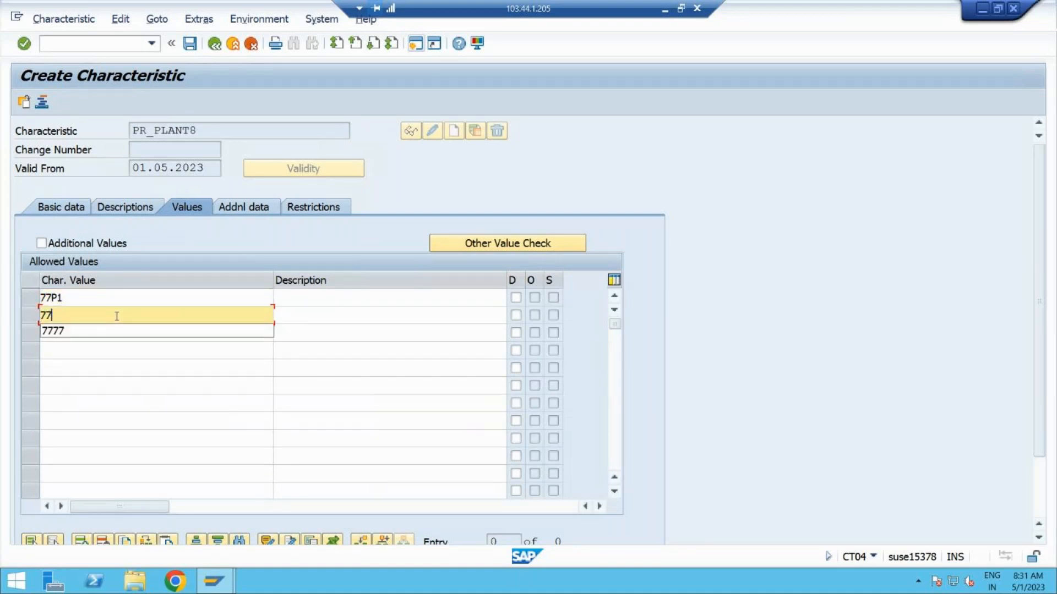
pyautogui.write('P2')
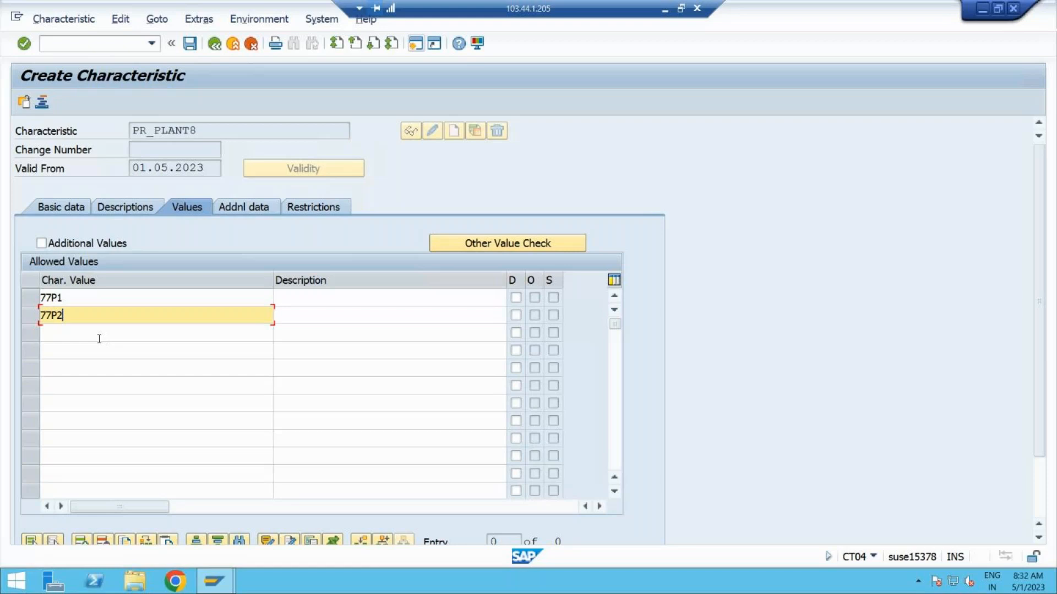
pyautogui.click(81, 334)
pyautogui.write('77P3')
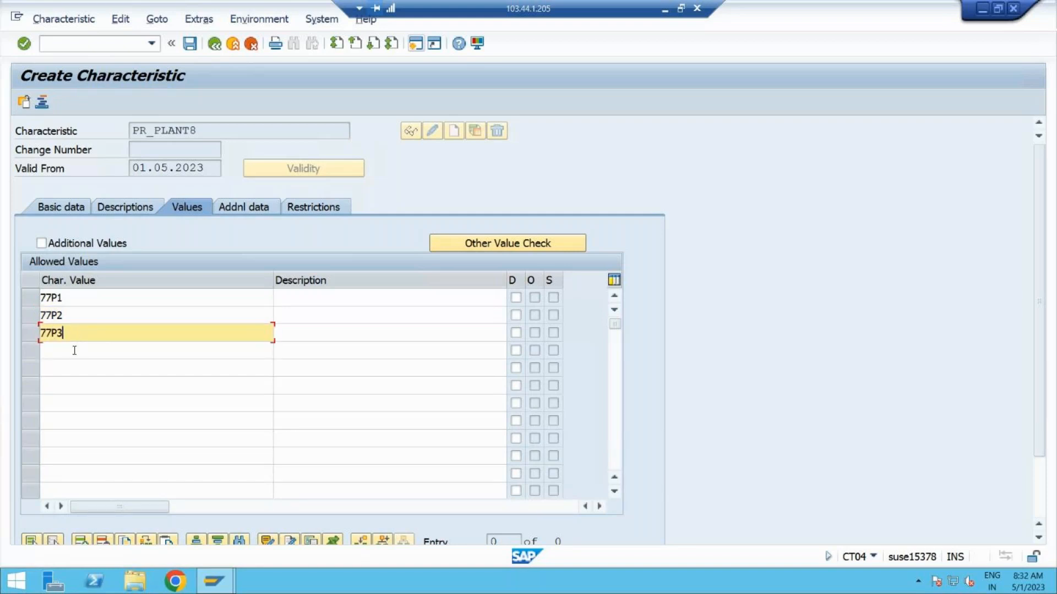
pyautogui.click(74, 350)
pyautogui.write('77P')
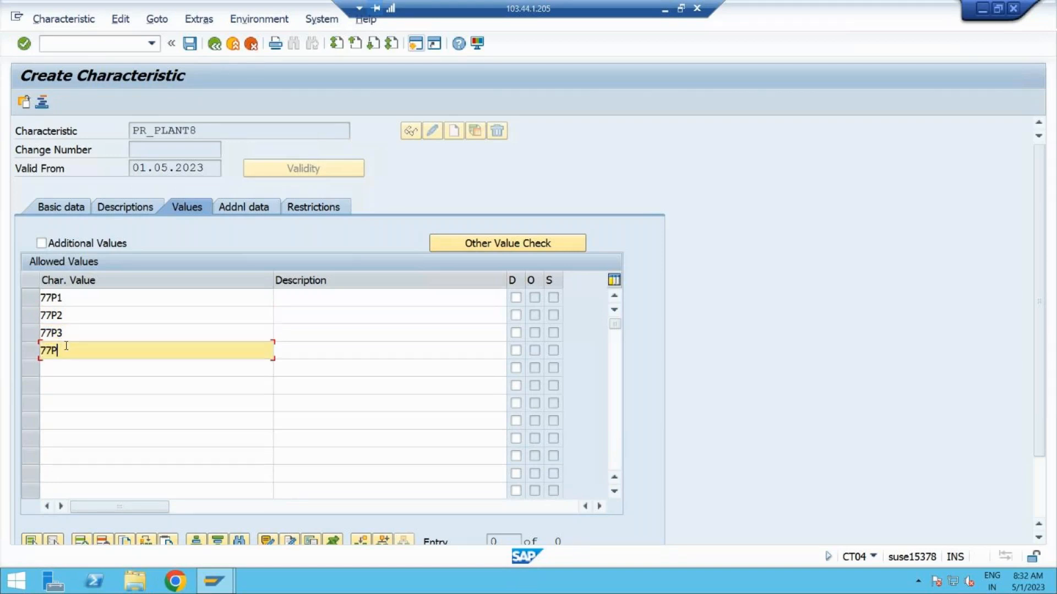
pyautogui.write('4')
pyautogui.click(63, 368)
pyautogui.write('77P3')
pyautogui.press('BackSpace')
pyautogui.write('5')
pyautogui.click(65, 387)
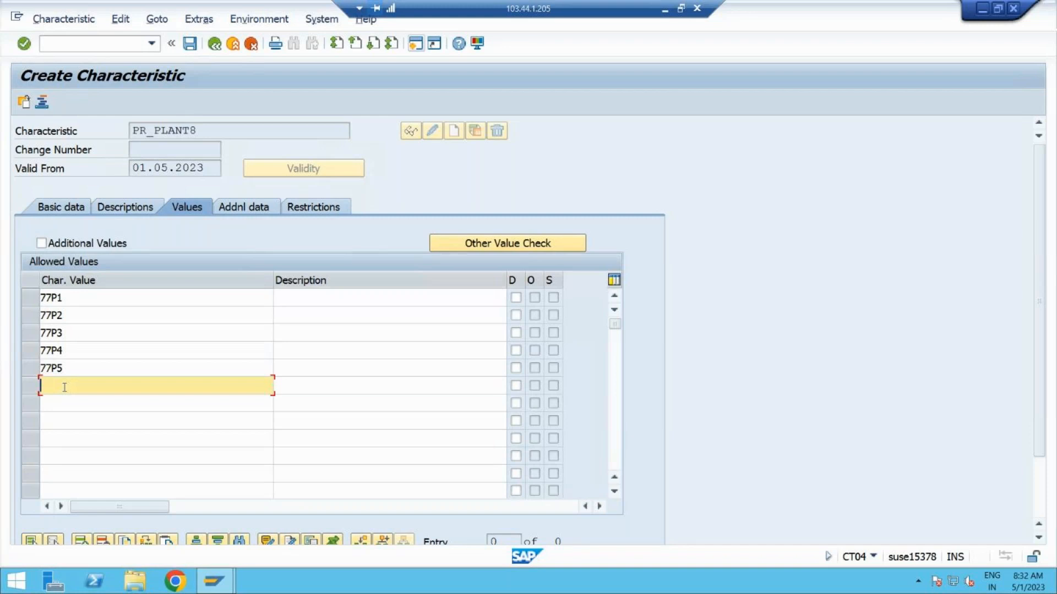
pyautogui.write('77P3')
pyautogui.press('BackSpace')
pyautogui.write('6')
# Describe value 77P1 as "Plant 1" and copy that description to values 77P2 through 77P6.
pyautogui.click(301, 299)
pyautogui.write('pLANT')
pyautogui.press('BackSpace')
pyautogui.press('BackSpace')
pyautogui.press('BackSpace')
pyautogui.press('BackSpace')
pyautogui.press('BackSpace')
pyautogui.write('Pla')
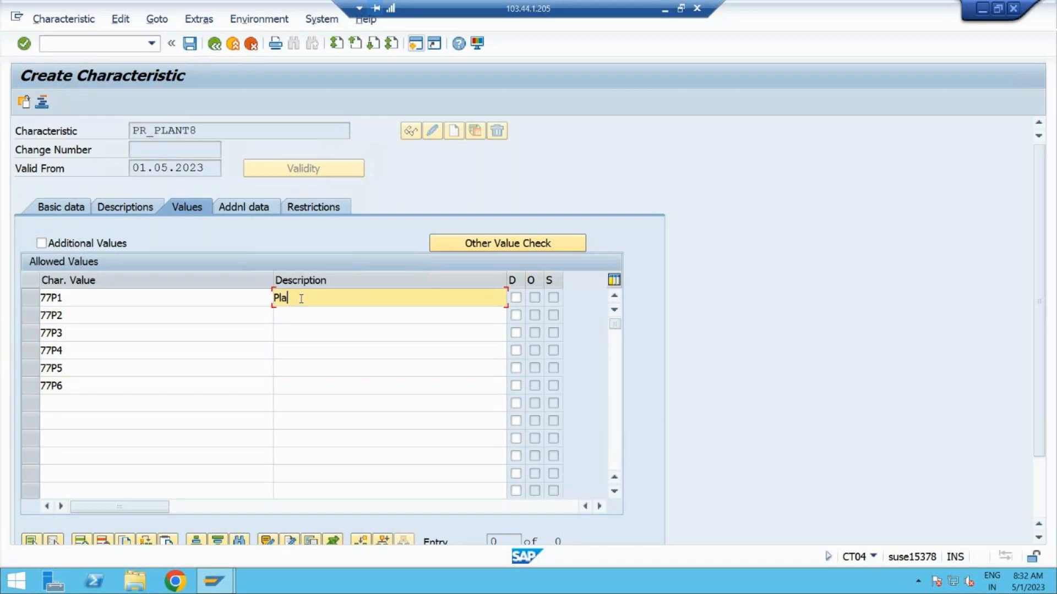
pyautogui.write('nt 1')
pyautogui.moveTo(313, 300); pyautogui.dragTo(251, 292)
pyautogui.hotkey('ctrl', 'c')
pyautogui.click(292, 315)
pyautogui.hotkey('ctrl', 'v')
pyautogui.click(296, 335)
pyautogui.hotkey('ctrl', 'v')
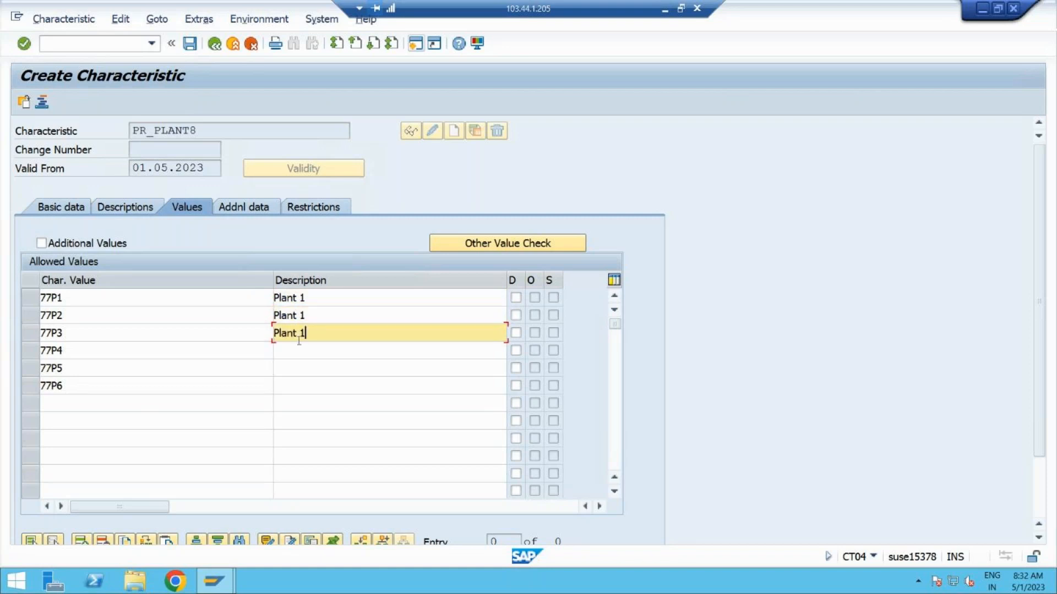
pyautogui.click(299, 350)
pyautogui.hotkey('ctrl', 'v')
pyautogui.click(300, 367)
pyautogui.hotkey('ctrl', 'v')
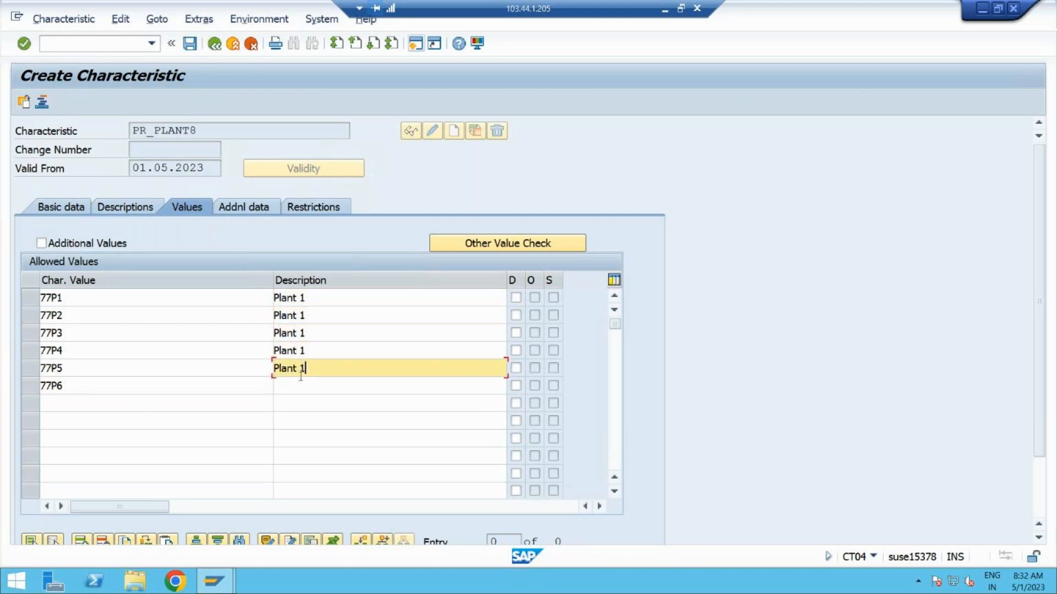
pyautogui.click(300, 385)
pyautogui.hotkey('ctrl', 'v')
# Renumber the descriptions of values 77P2 to 77P6 as Plant 2 through Plant 6 and allow additional values.
pyautogui.click(312, 317)
pyautogui.press('BackSpace')
pyautogui.write('2')
pyautogui.click(313, 331)
pyautogui.press('BackSpace')
pyautogui.write('3')
pyautogui.click(313, 349)
pyautogui.press('BackSpace')
pyautogui.write('4')
pyautogui.click(311, 366)
pyautogui.press('BackSpace')
pyautogui.write('4')
pyautogui.press('BackSpace')
pyautogui.write('5')
pyautogui.click(308, 384)
pyautogui.press('BackSpace')
pyautogui.write('6')
pyautogui.press('Return')
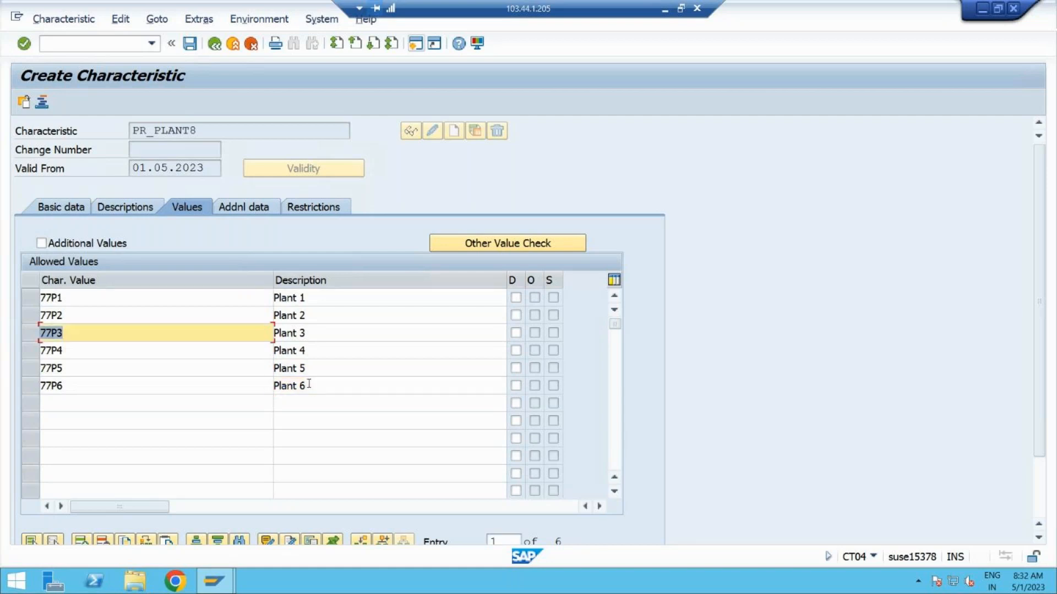
pyautogui.click(41, 242)
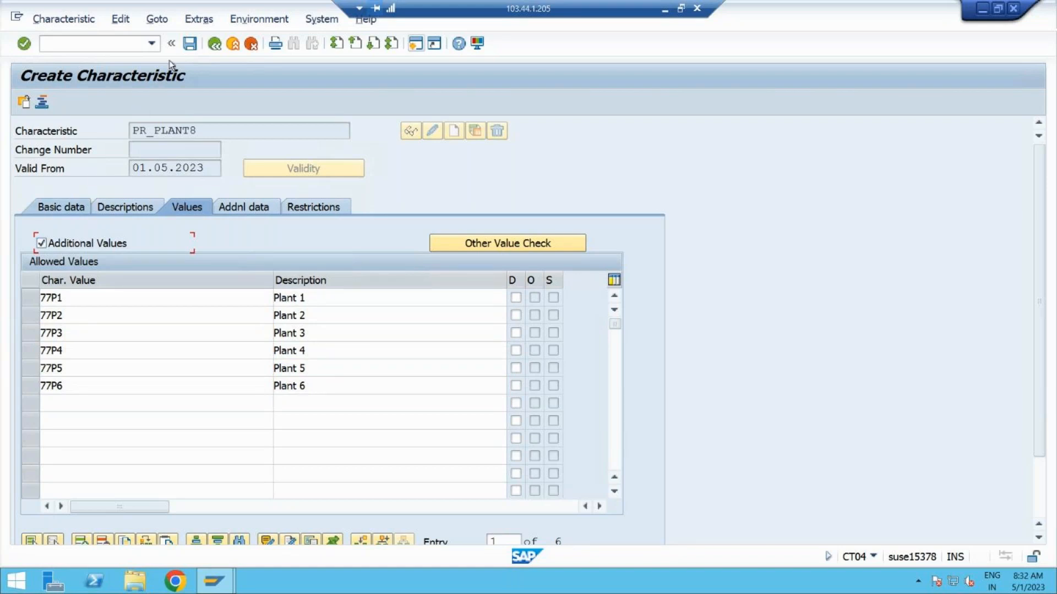
# Restrict the characteristic to class type 032 Release Strategy and save it.
pyautogui.click(246, 201)
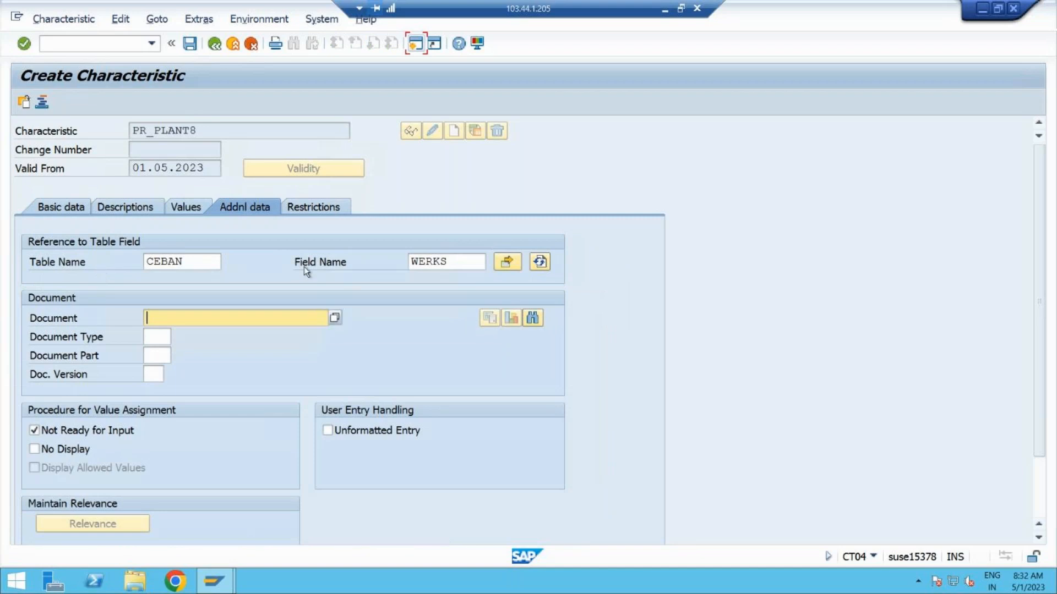
pyautogui.click(313, 209)
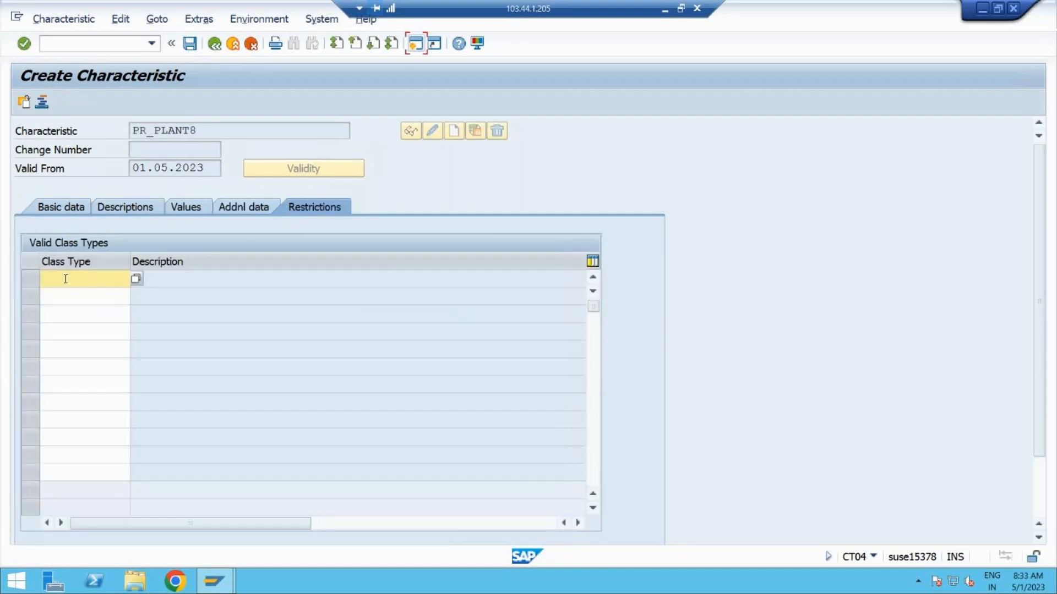
pyautogui.click(136, 279)
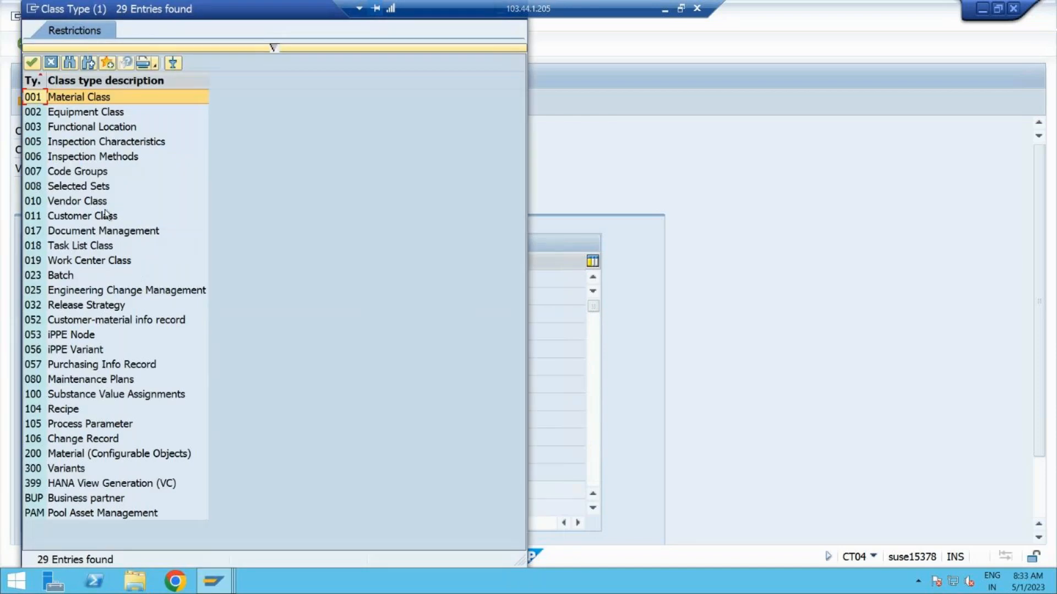
pyautogui.doubleClick(77, 306)
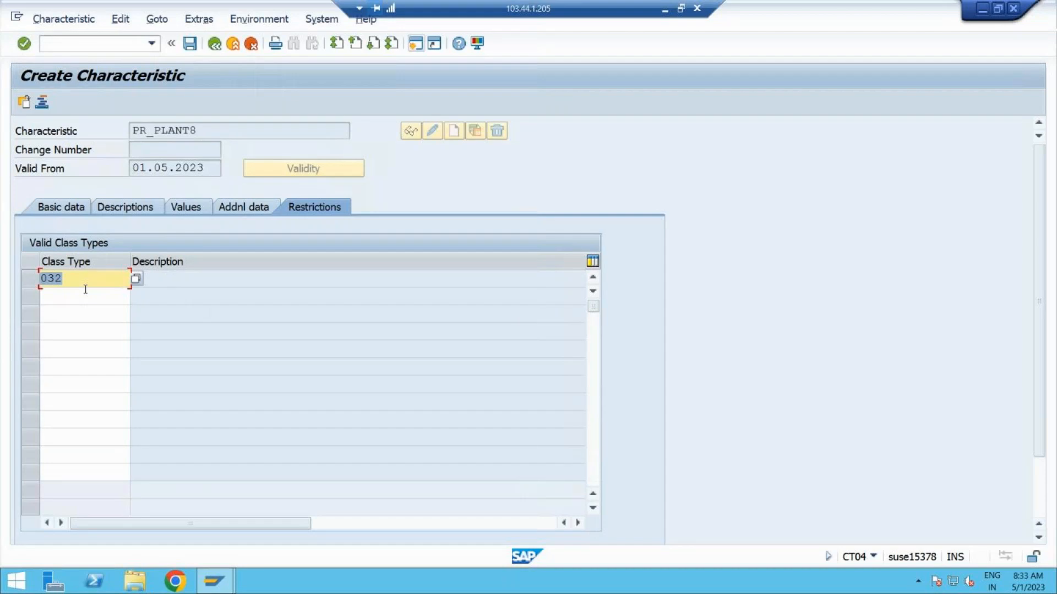
pyautogui.press('Return')
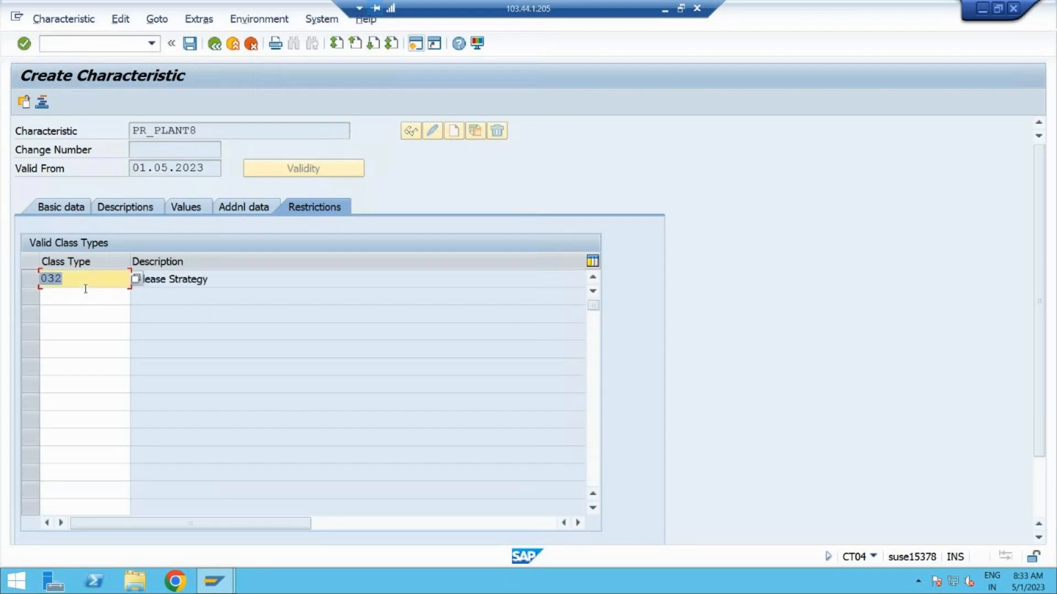
pyautogui.click(187, 48)
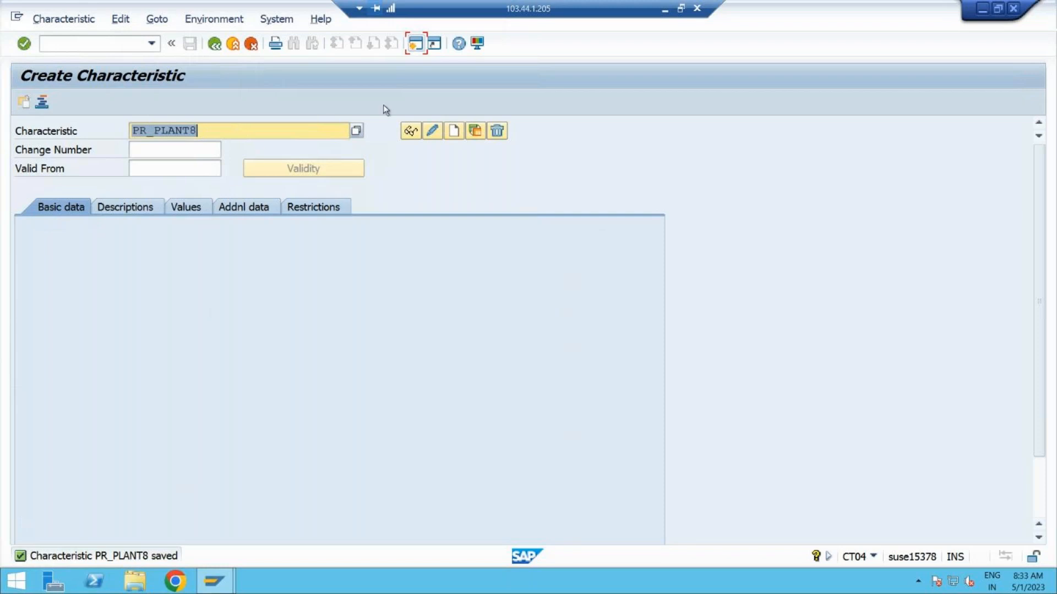
# Check the next characteristic on the presentation slide and start creating a purchase group characteristic named PR_PURGRP8.
pyautogui.click(665, 16)
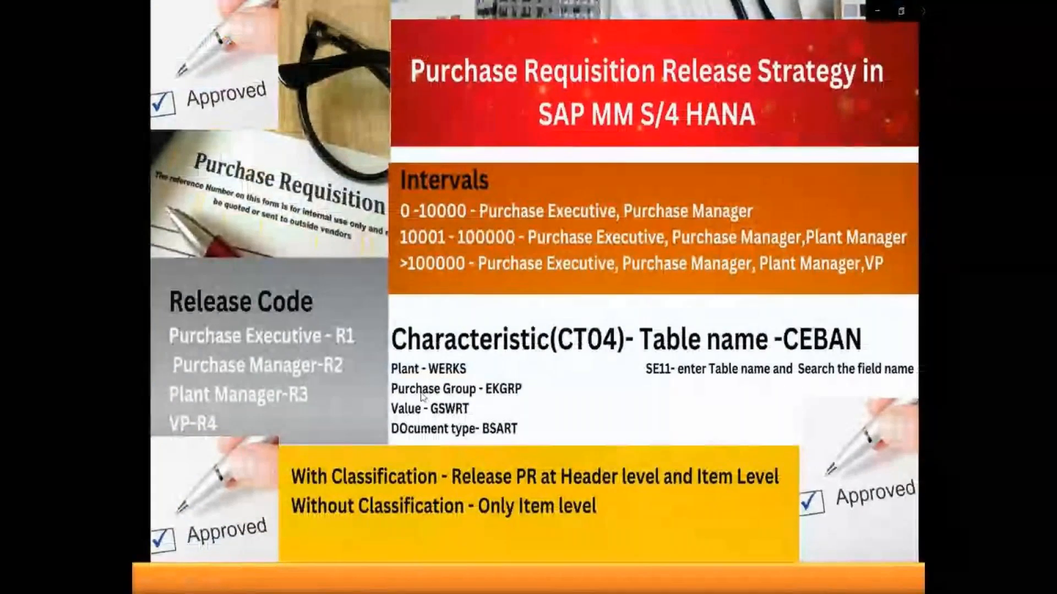
pyautogui.hotkey('alt', 'Tab')
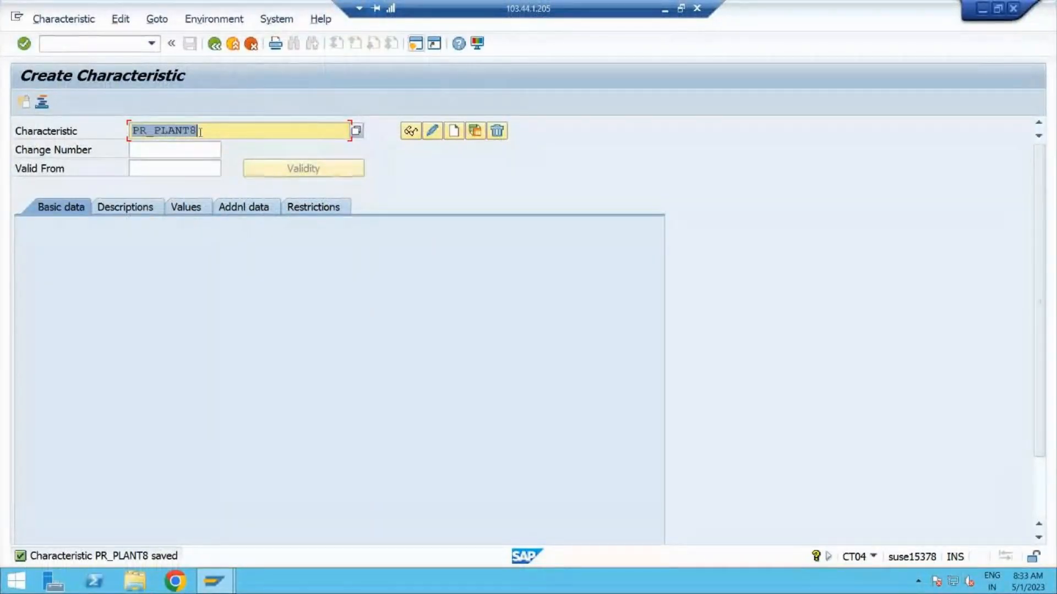
pyautogui.click(201, 132)
pyautogui.press('Left')
pyautogui.hotkey('shift', 'Left')
pyautogui.hotkey('shift', 'Left')
pyautogui.hotkey('shift', 'Left')
pyautogui.hotkey('shift', 'Left')
pyautogui.hotkey('shift', 'Left')
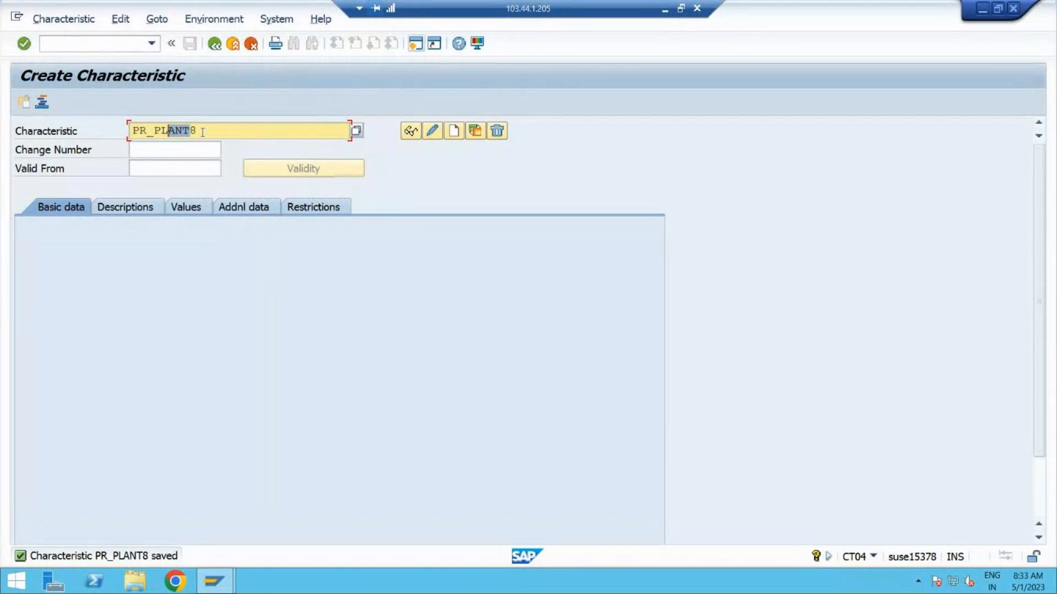
pyautogui.write('PURGRP')
pyautogui.click(452, 133)
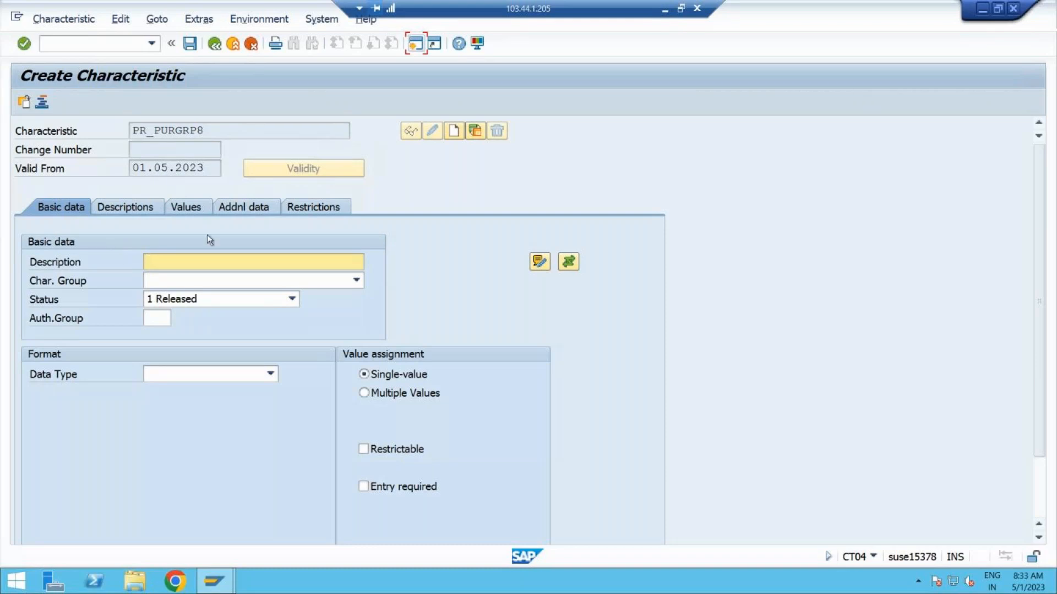
# Describe the new characteristic as "Purchase Group release".
pyautogui.click(179, 267)
pyautogui.write('Purchase Group rleas')
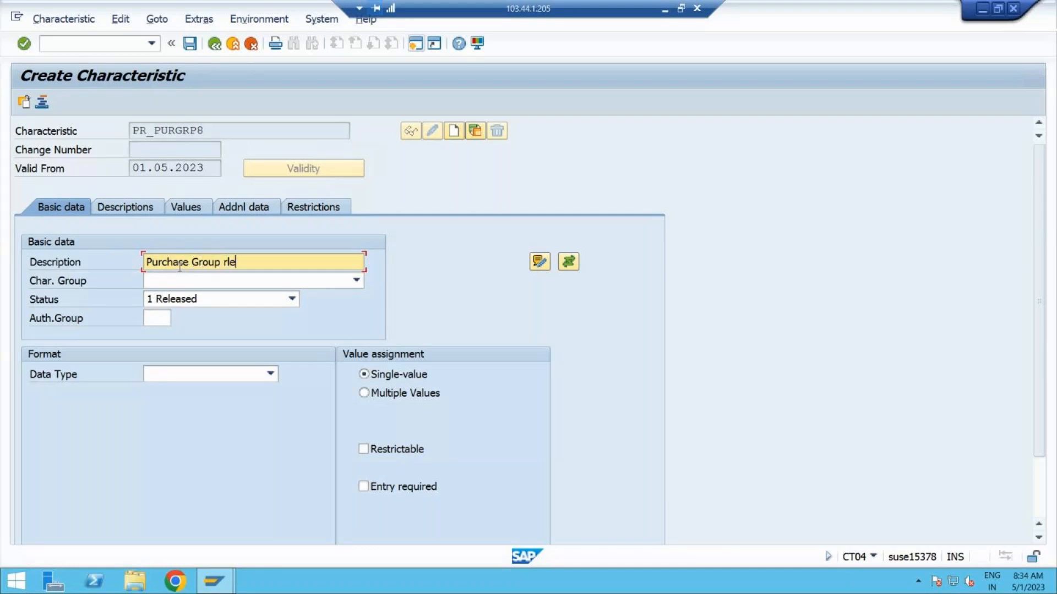
pyautogui.press('BackSpace')
pyautogui.press('BackSpace')
pyautogui.press('BackSpace')
pyautogui.press('BackSpace')
pyautogui.write('eles')
pyautogui.press('BackSpace')
pyautogui.write('ase')
# Set the table name in the table field reference of PR_PURGRP8 to CEBAN.
pyautogui.click(245, 209)
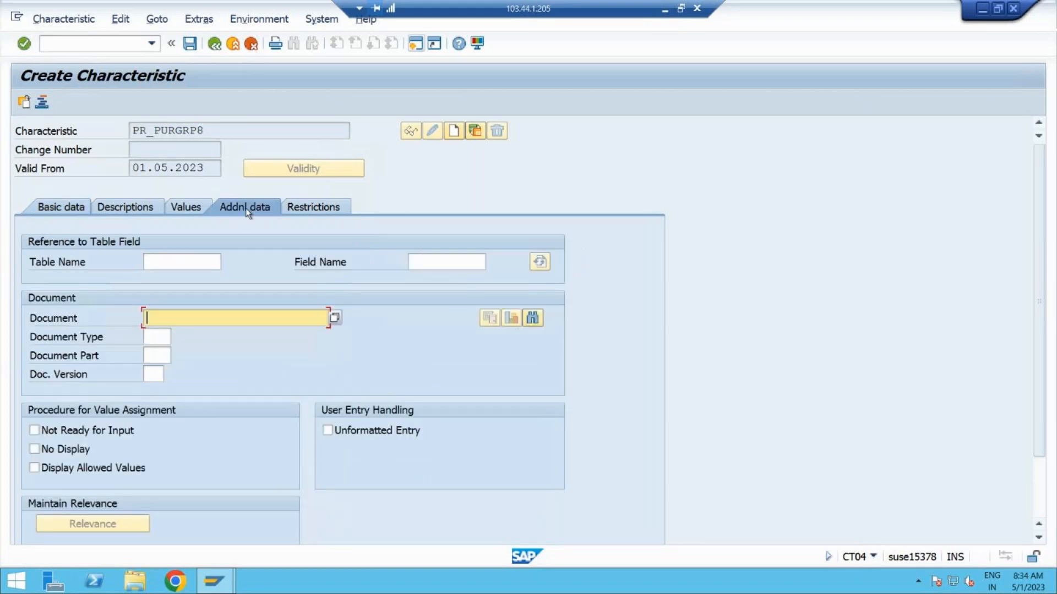
pyautogui.click(176, 260)
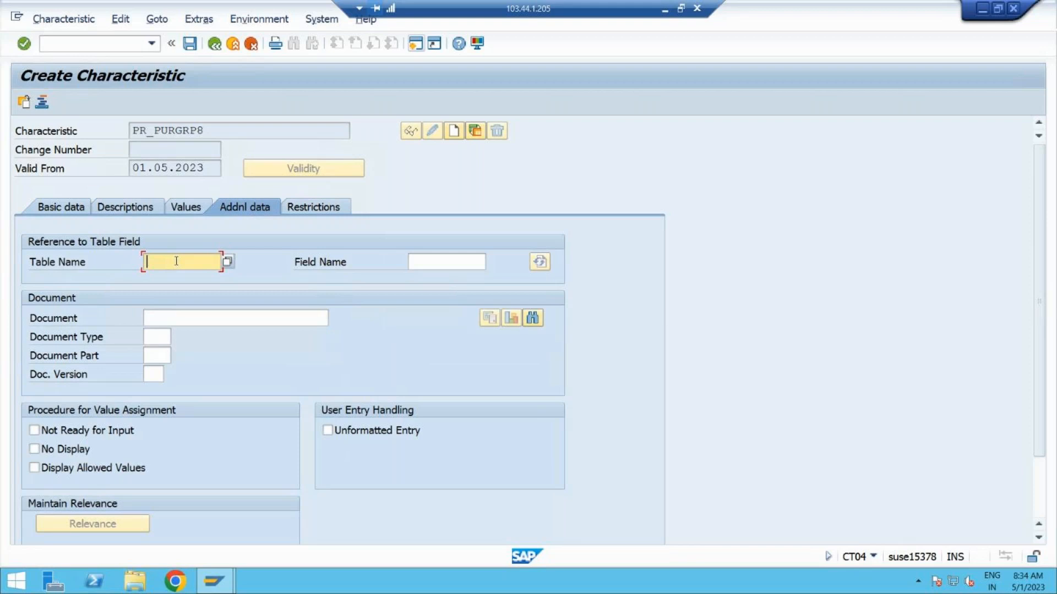
pyautogui.click(176, 262)
pyautogui.press('Down')
pyautogui.press('Return')
# Check the purchase group field on the presentation slide, enter EKGRP as the field name and accept the dictionary format data.
pyautogui.click(433, 260)
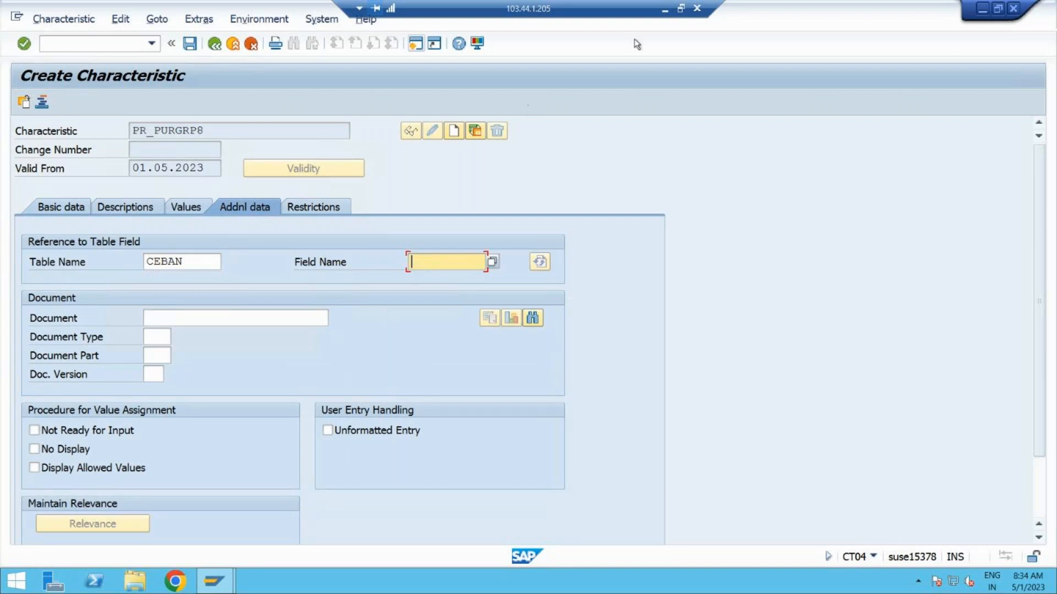
pyautogui.click(665, 12)
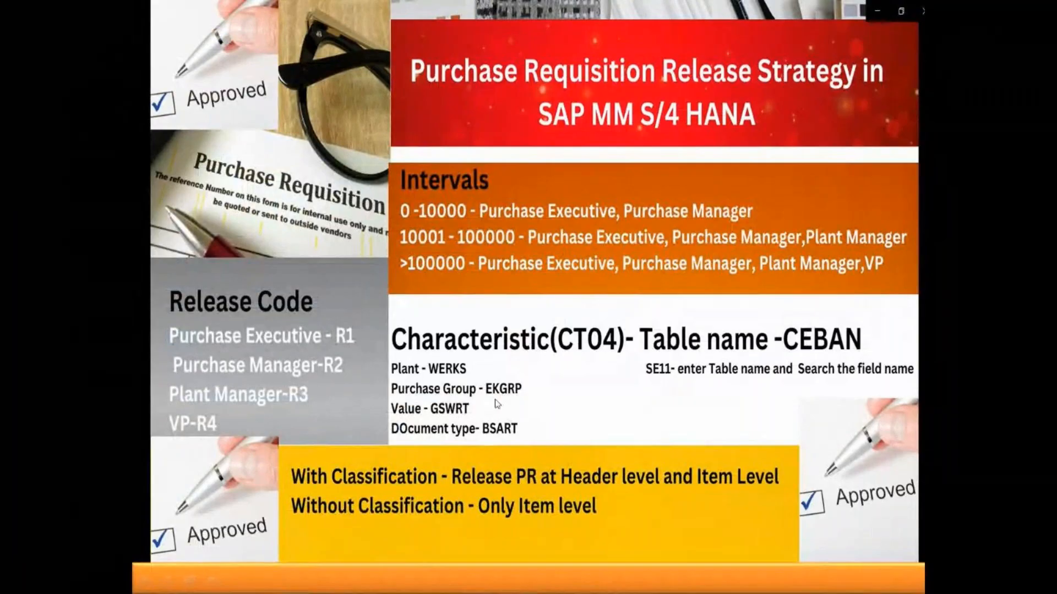
pyautogui.hotkey('alt', 'Tab')
pyautogui.write('e')
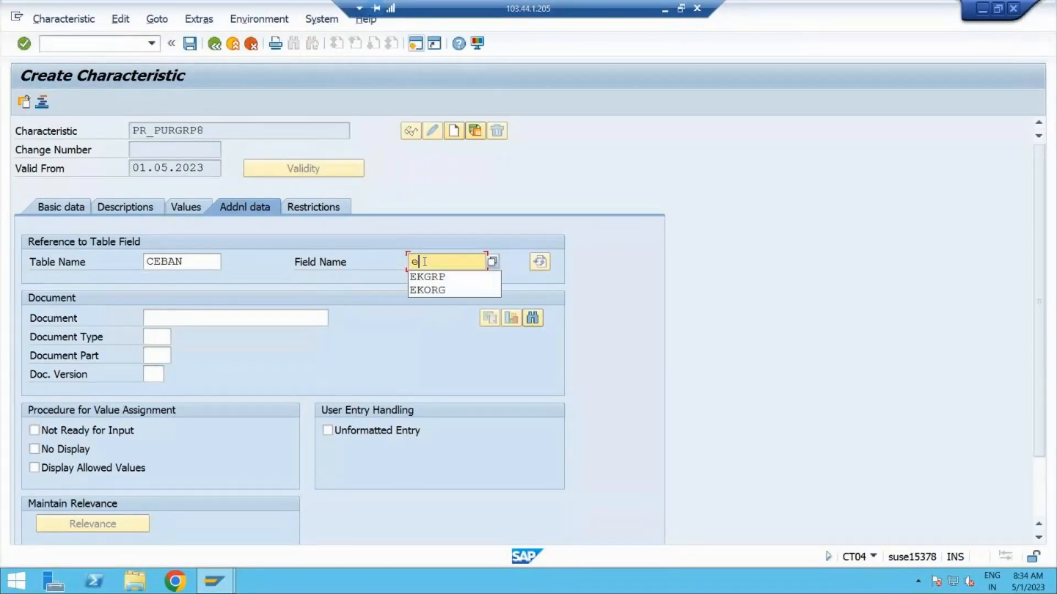
pyautogui.write('kgrp')
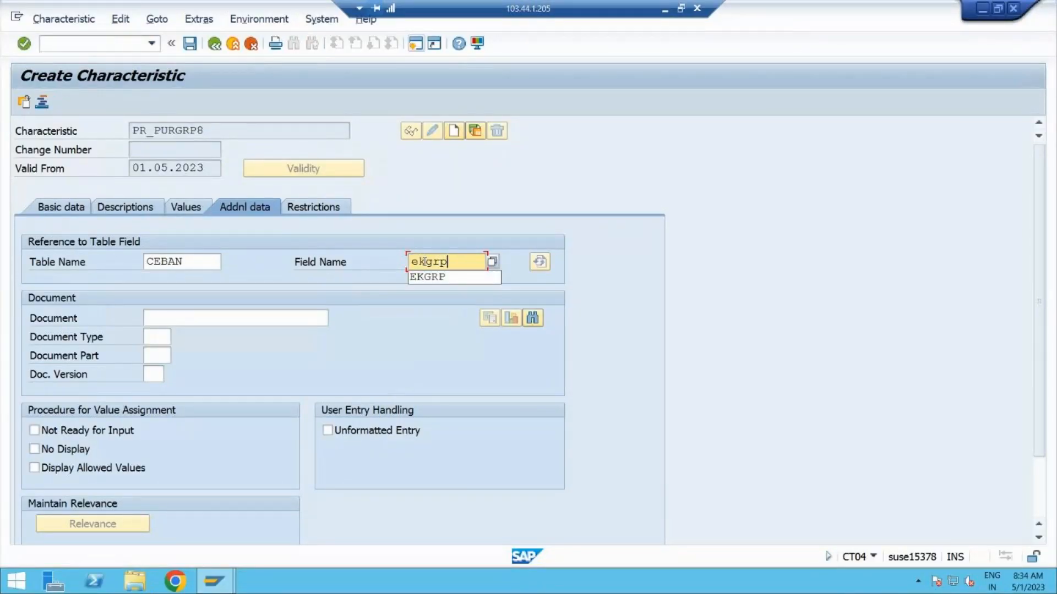
pyautogui.click(450, 277)
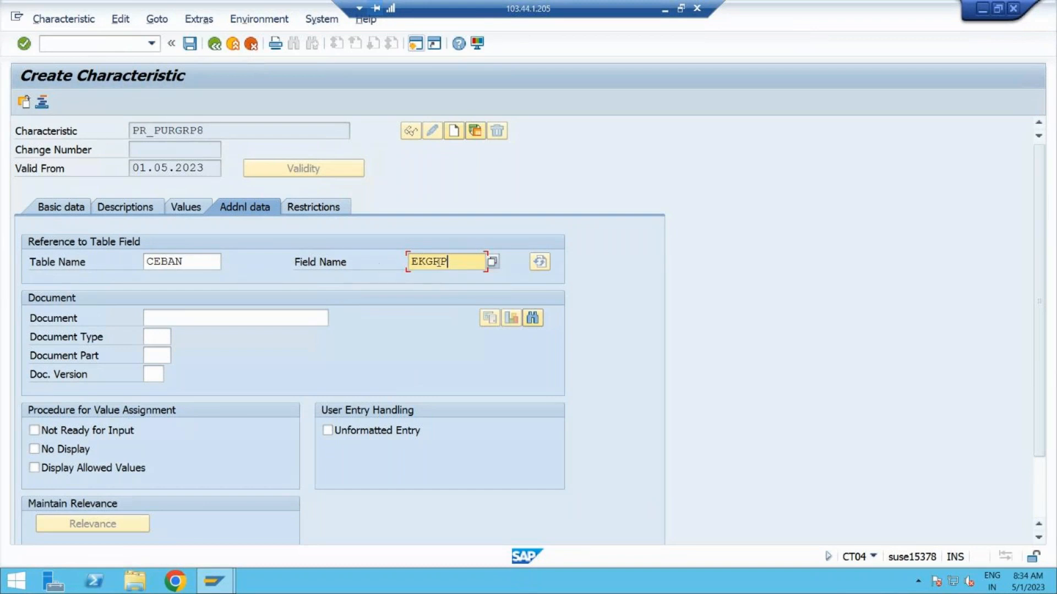
pyautogui.press('Return')
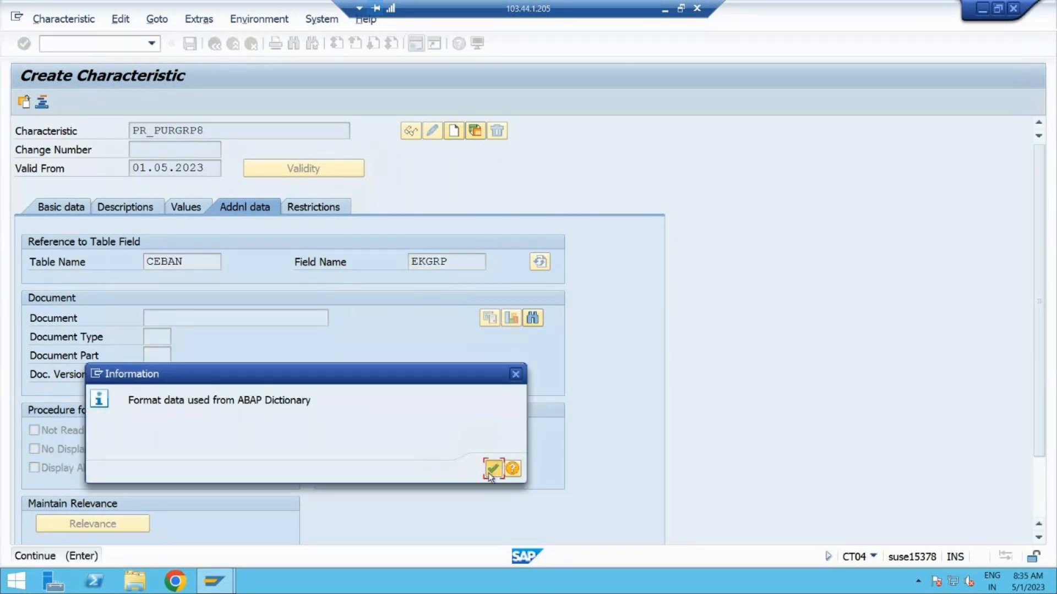
pyautogui.click(491, 471)
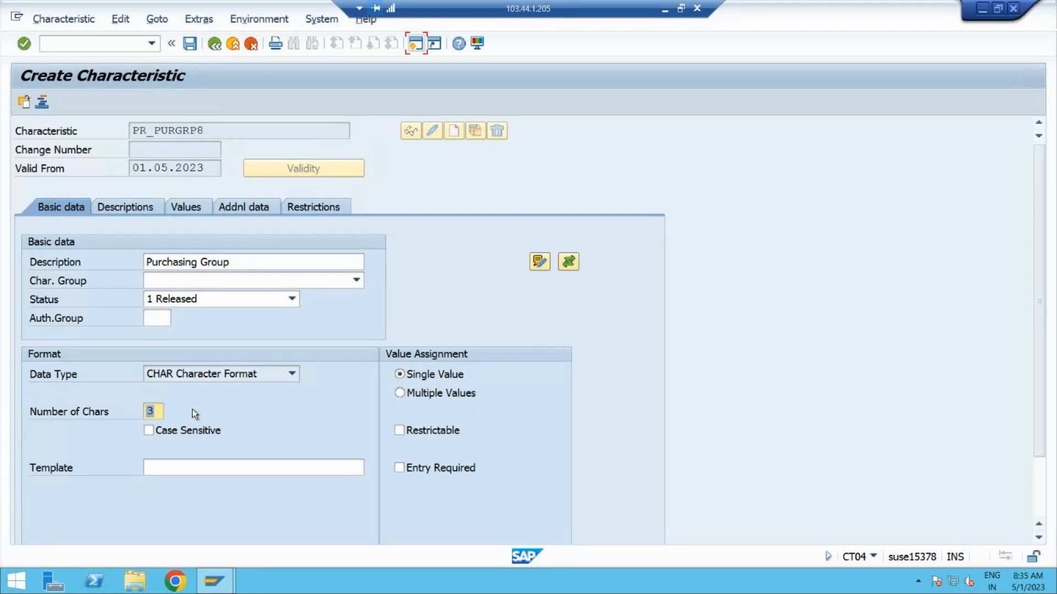
# Review the table reference and basic data of the characteristic, and set its value assignment to multiple values.
pyautogui.click(242, 208)
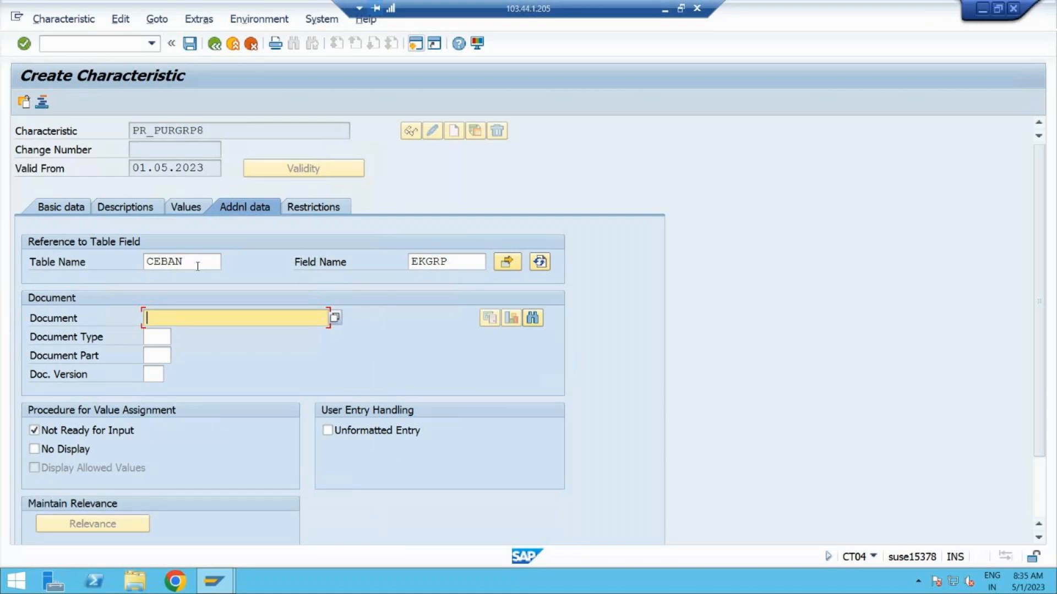
pyautogui.hotkey('alt', 'Tab')
pyautogui.hotkey('alt', 'Tab')
pyautogui.click(74, 207)
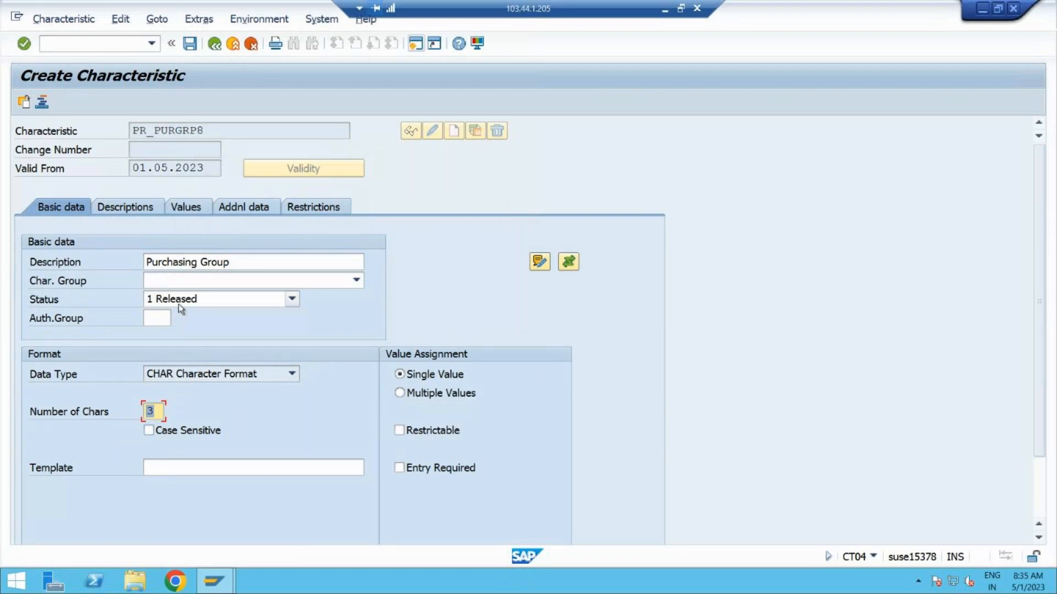
pyautogui.click(259, 210)
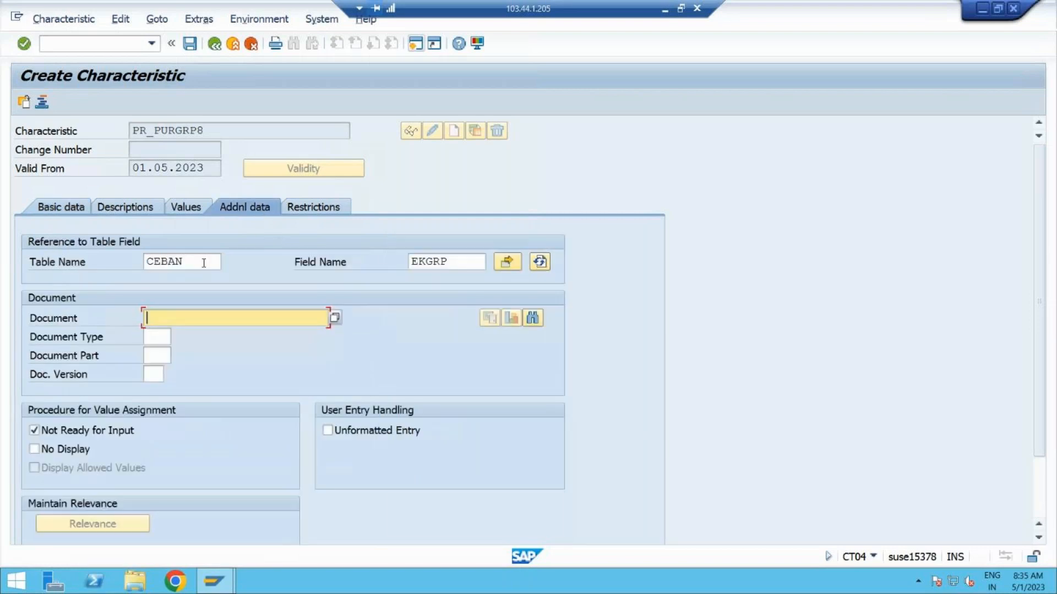
pyautogui.click(79, 208)
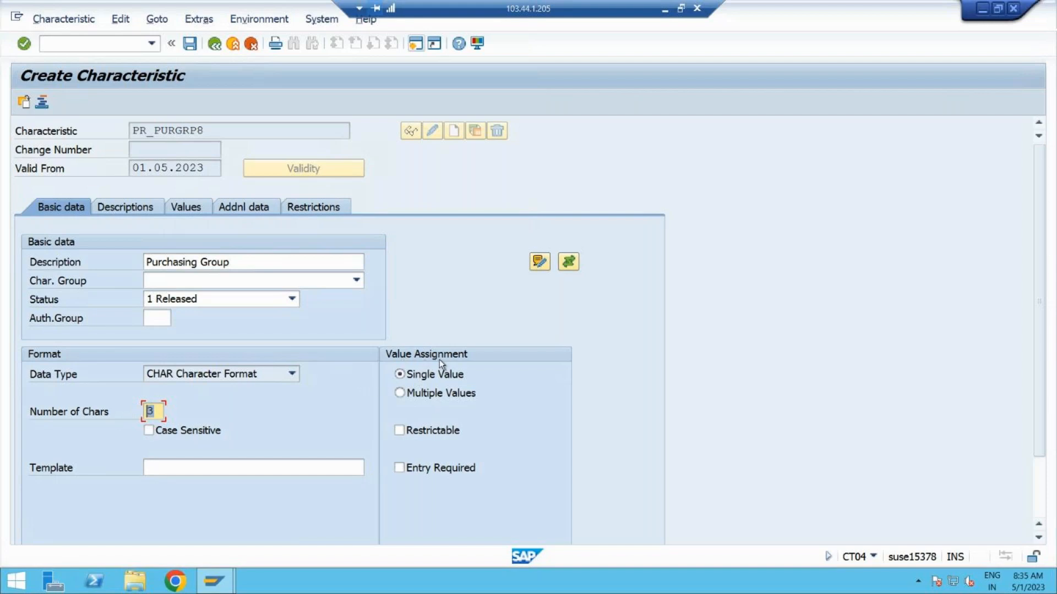
pyautogui.click(399, 395)
pyautogui.click(137, 209)
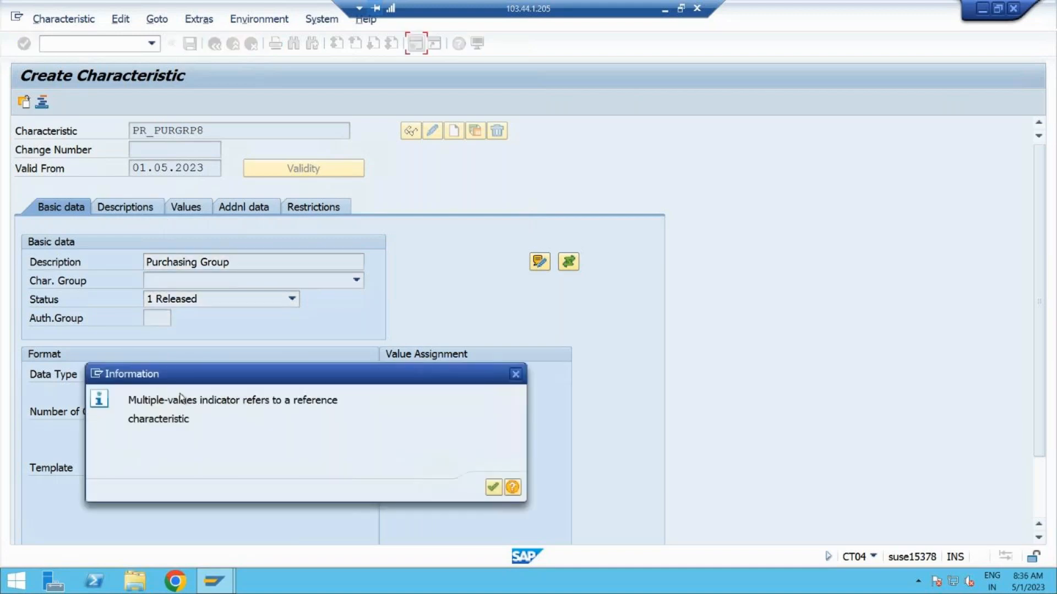
pyautogui.click(494, 490)
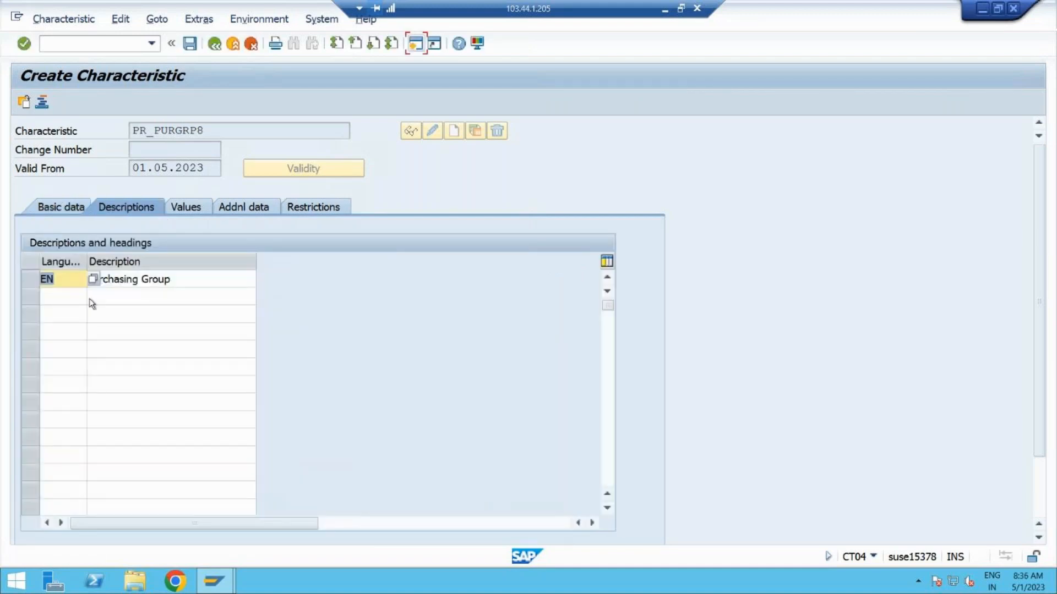
pyautogui.click(183, 282)
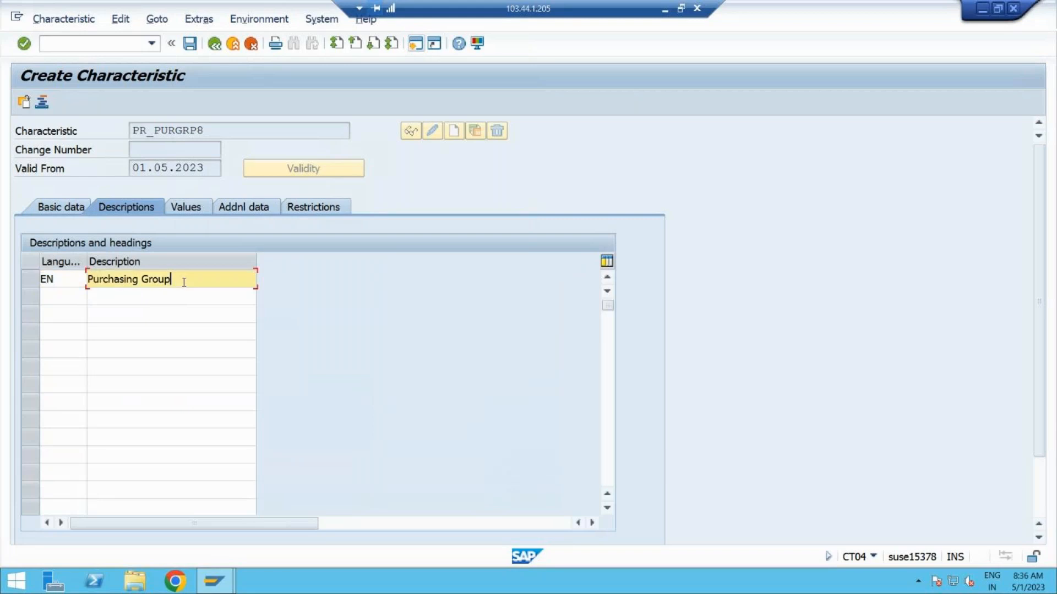
# Enter 001, 002, 003 and 004 as the allowed values of the purchasing group characteristic.
pyautogui.click(192, 209)
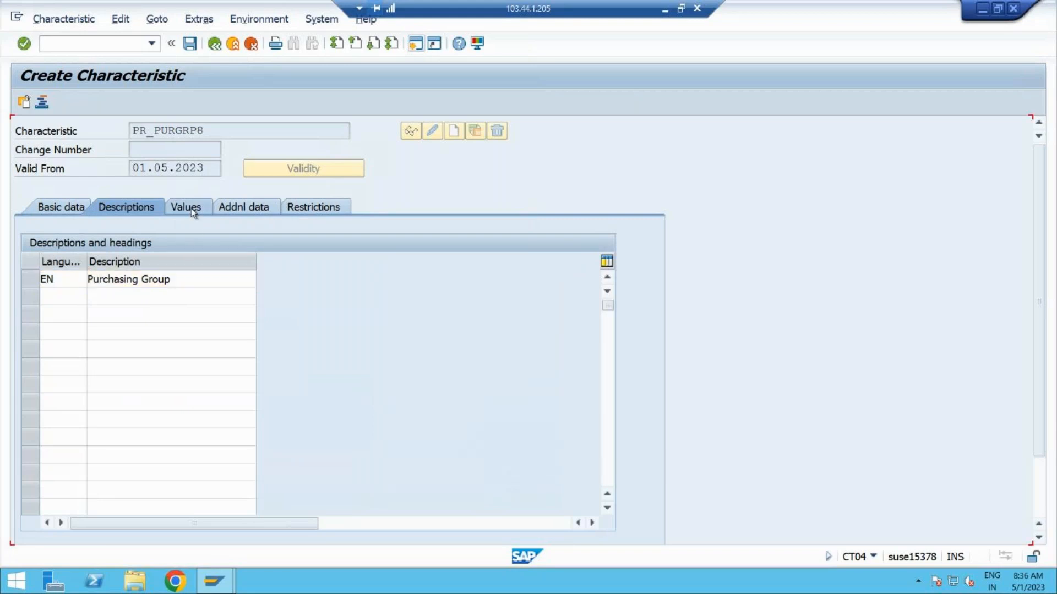
pyautogui.click(74, 300)
pyautogui.write('001')
pyautogui.click(67, 322)
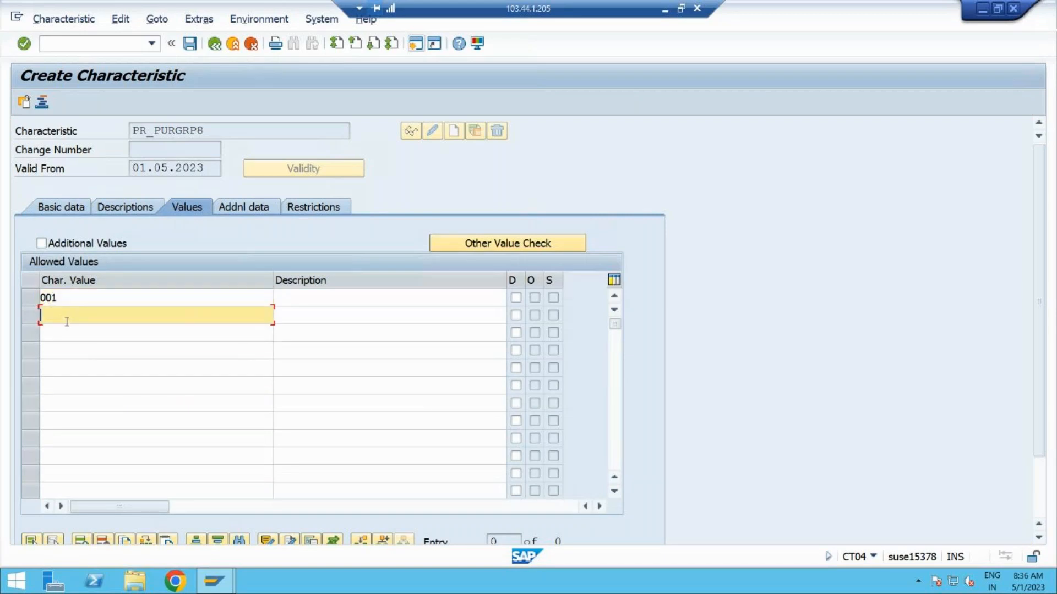
pyautogui.write('002')
pyautogui.click(66, 332)
pyautogui.write('003')
pyautogui.click(67, 346)
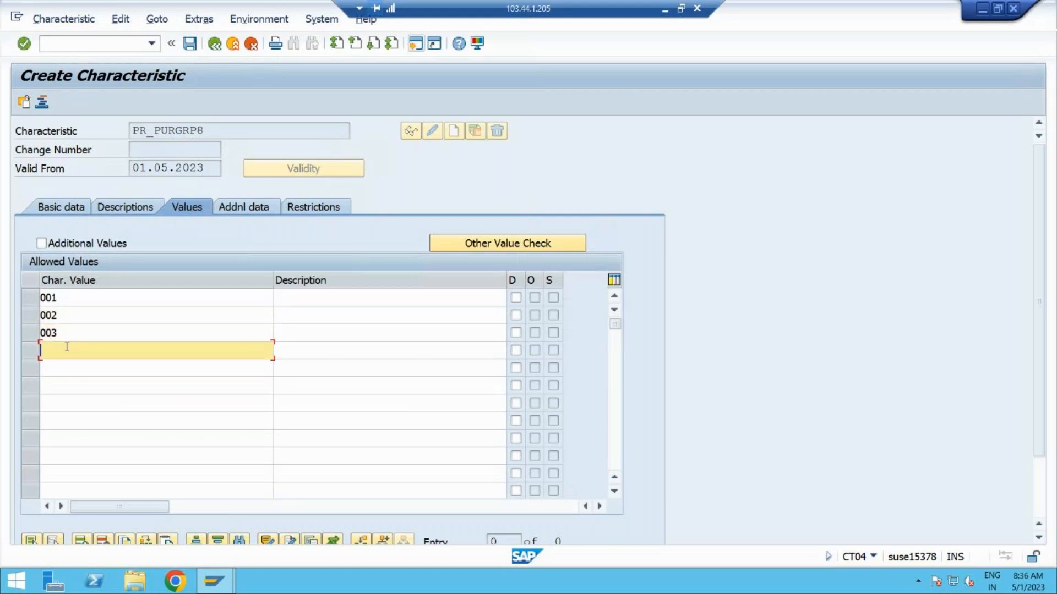
pyautogui.write('004')
pyautogui.click(290, 309)
pyautogui.click(336, 298)
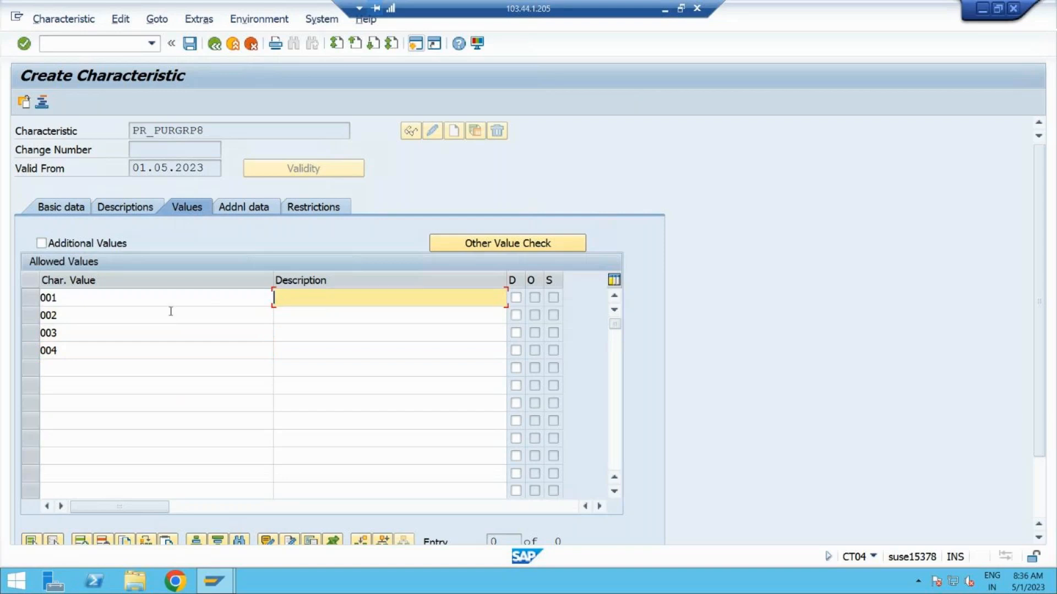
pyautogui.click(415, 45)
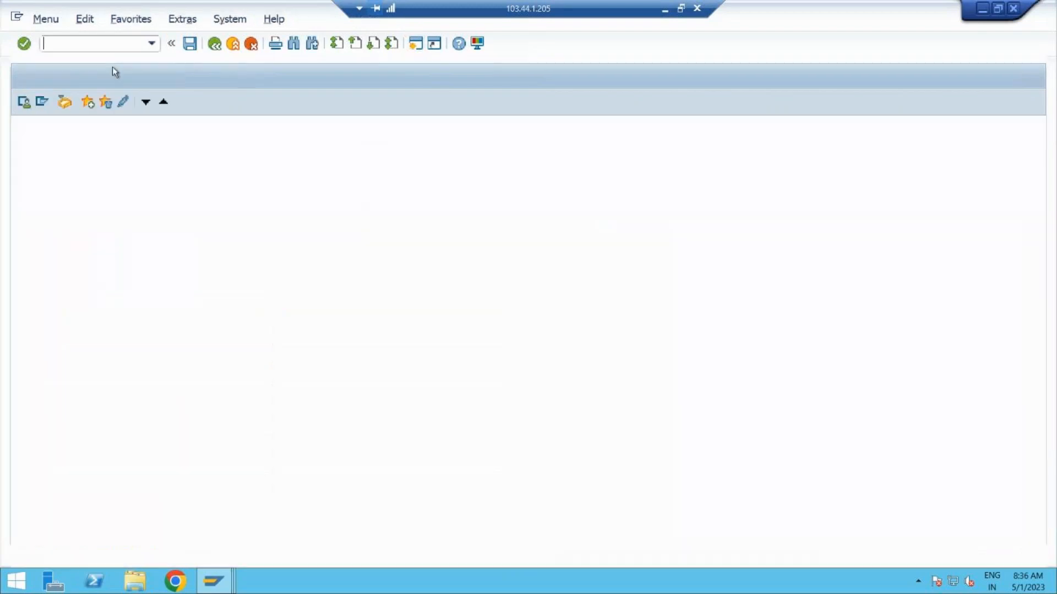
pyautogui.hotkey('alt', 'Tab')
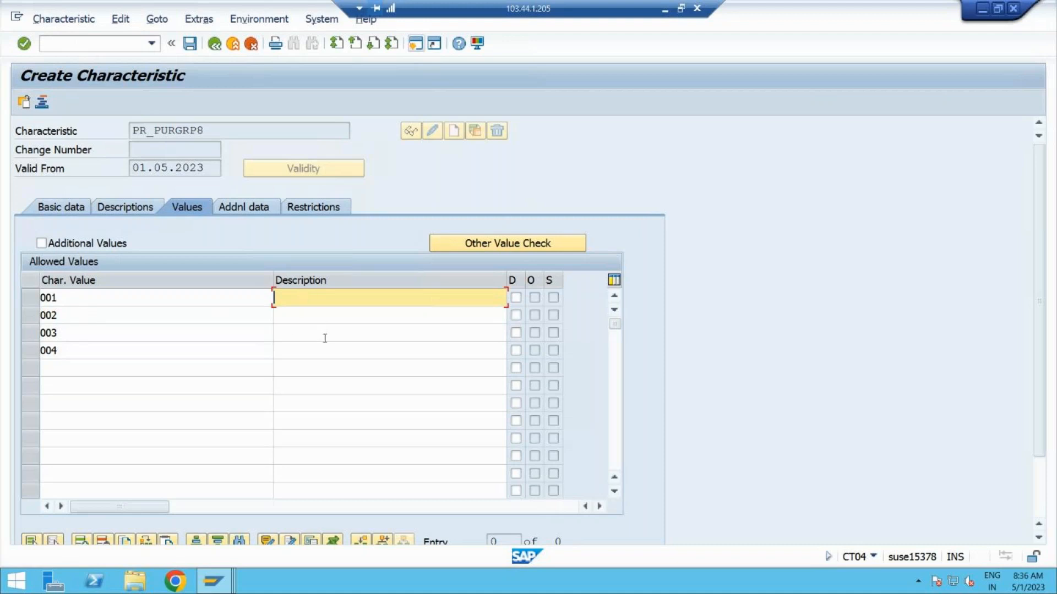
pyautogui.write('Purc')
pyautogui.press('BackSpace')
pyautogui.press('BackSpace')
pyautogui.press('BackSpace')
pyautogui.press('BackSpace')
# Allow additional values for PR_PURGRP8 and recheck its basic data and table reference.
pyautogui.click(42, 244)
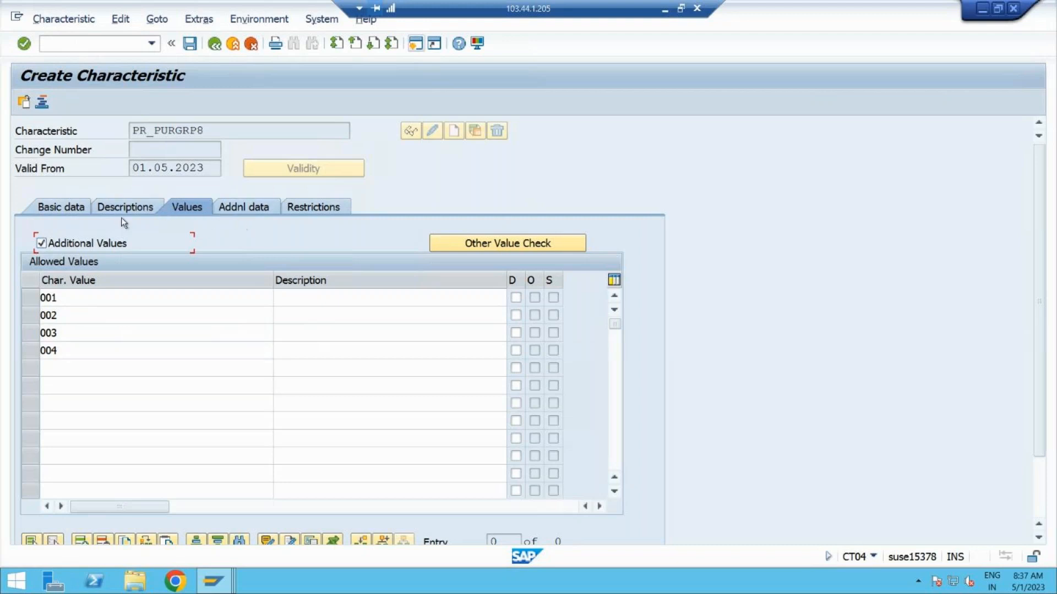
pyautogui.click(61, 209)
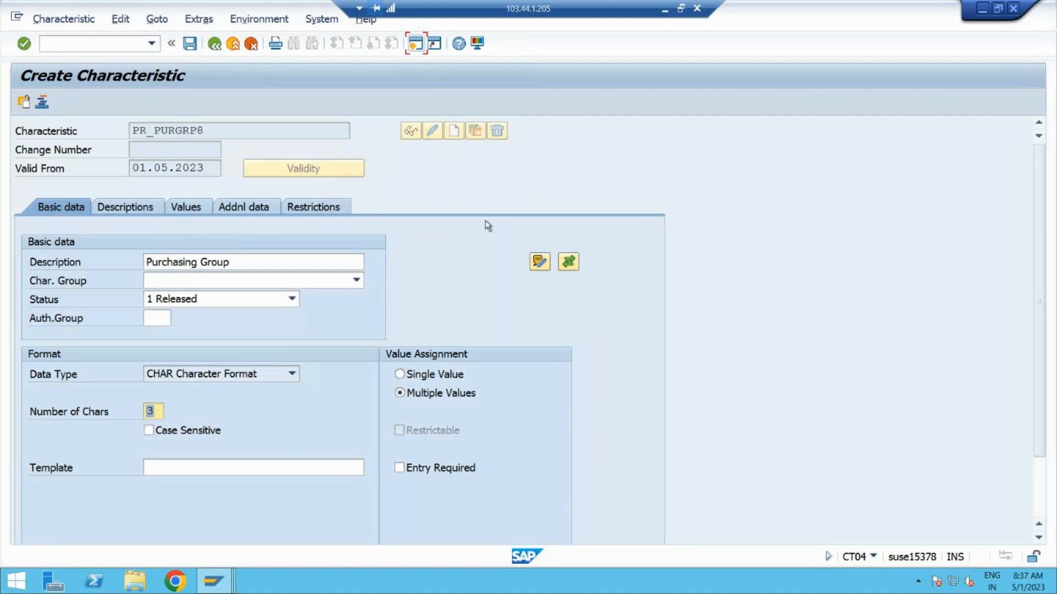
pyautogui.click(239, 207)
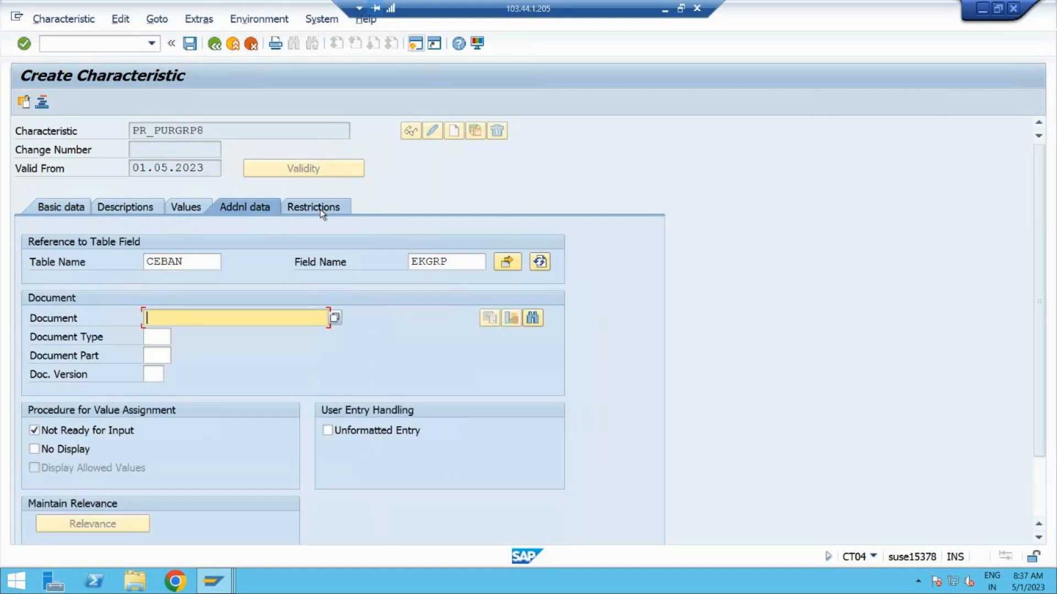
pyautogui.click(319, 208)
pyautogui.click(233, 207)
# Restrict PR_PURGRP8 to class type 032 Release Strategy and save the characteristic.
pyautogui.click(303, 206)
pyautogui.click(82, 283)
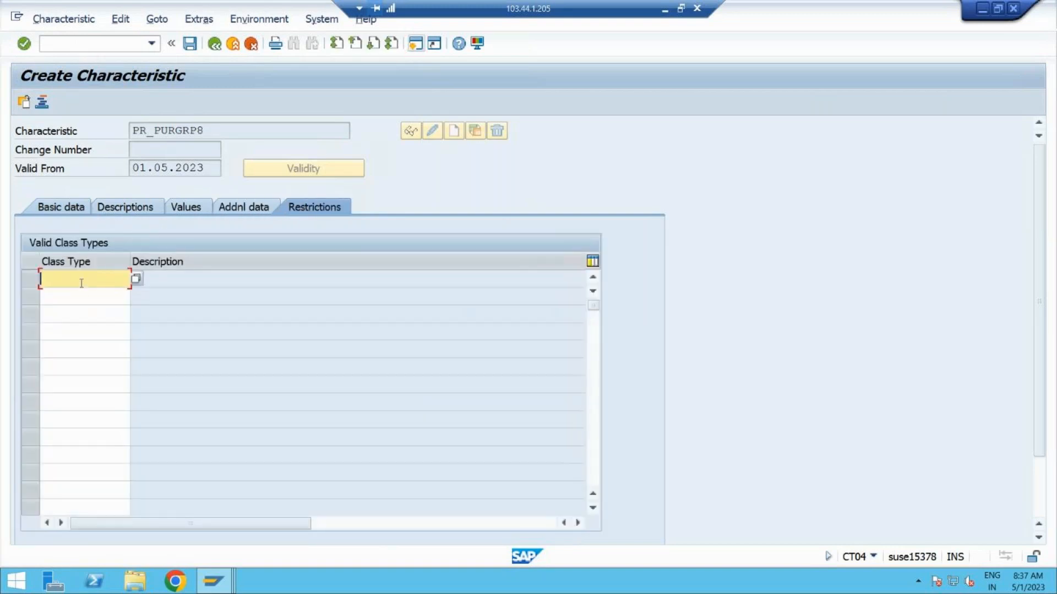
pyautogui.click(135, 282)
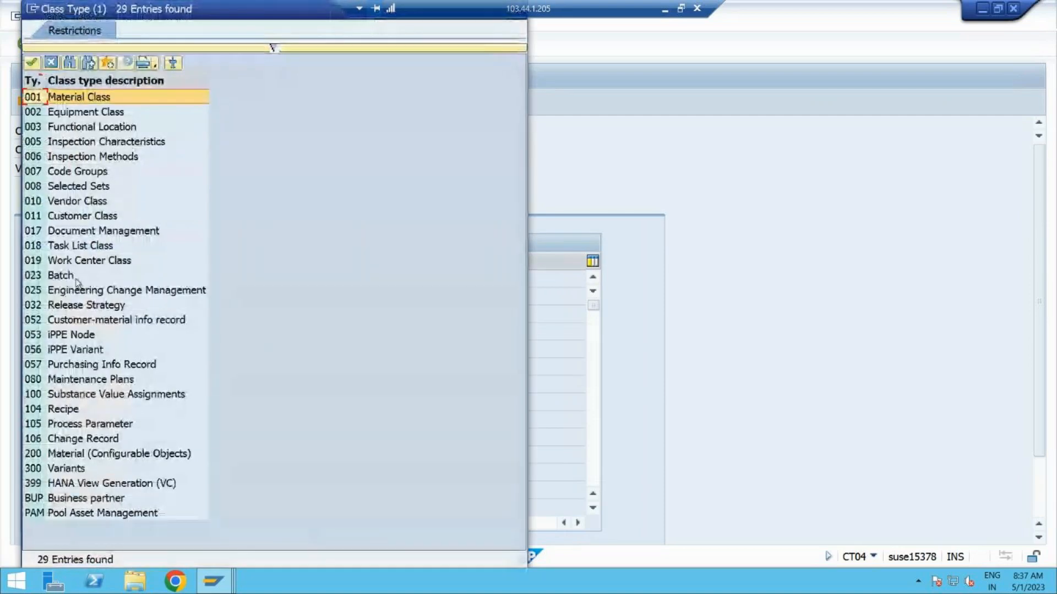
pyautogui.click(62, 306)
pyautogui.doubleClick(63, 306)
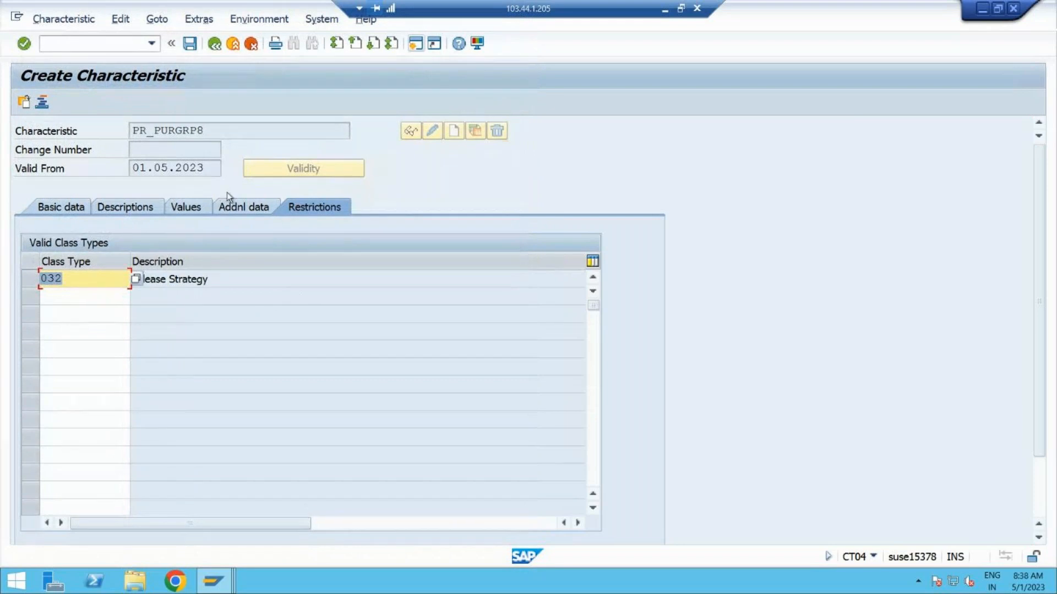
pyautogui.click(189, 44)
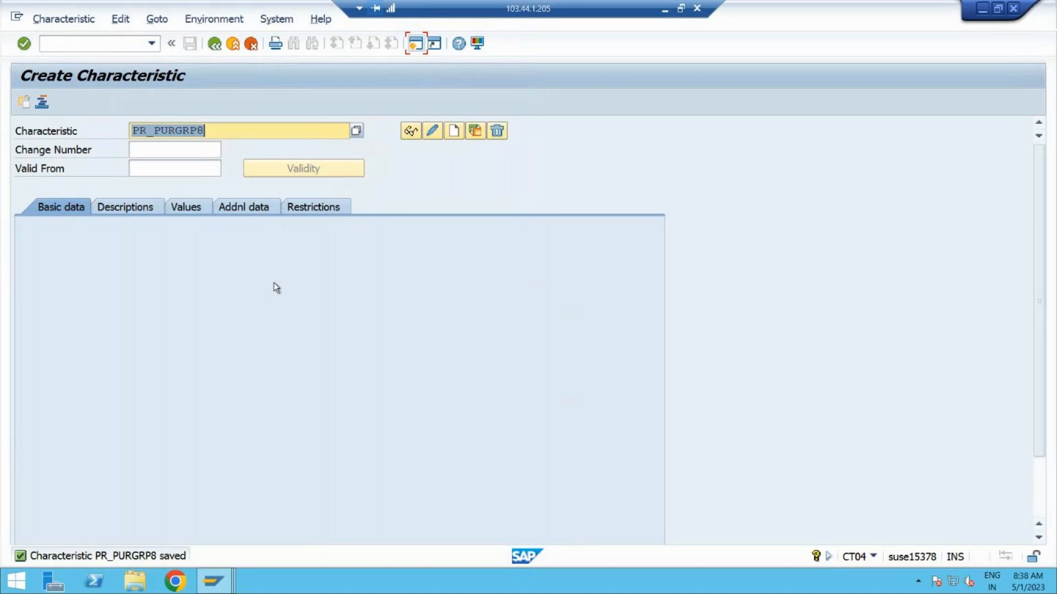
# Display the components of structure CEBAN with transaction SE11 in a separate session, and return to creating characteristics.
pyautogui.click(414, 44)
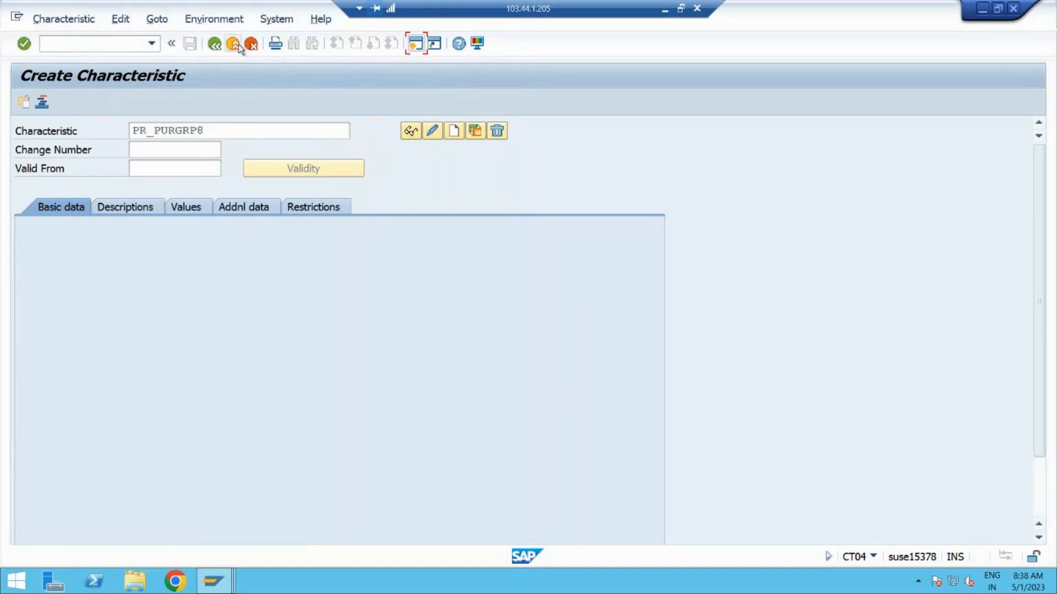
pyautogui.write('se11')
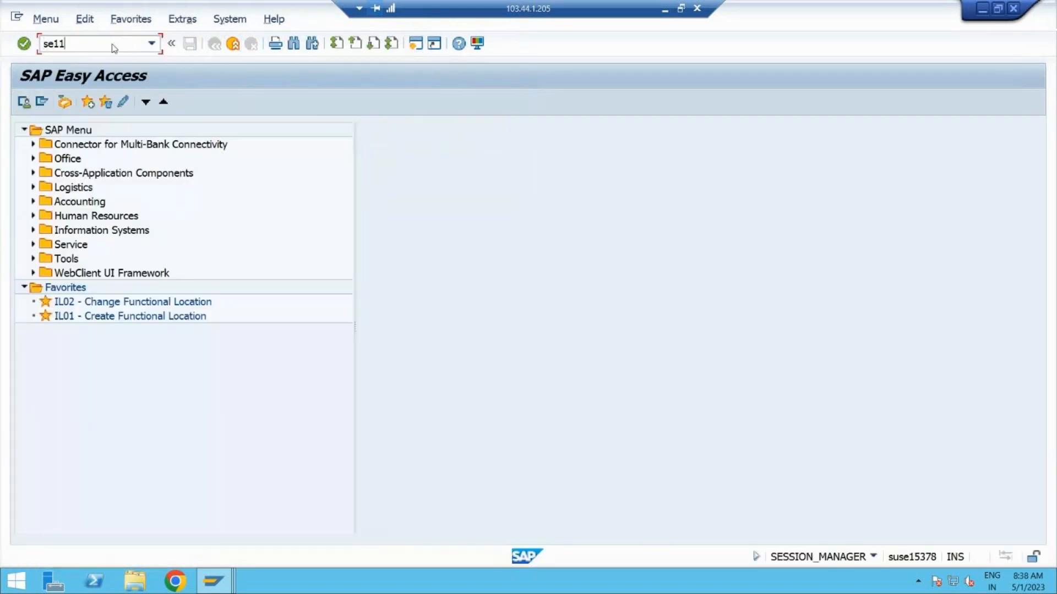
pyautogui.press('Return')
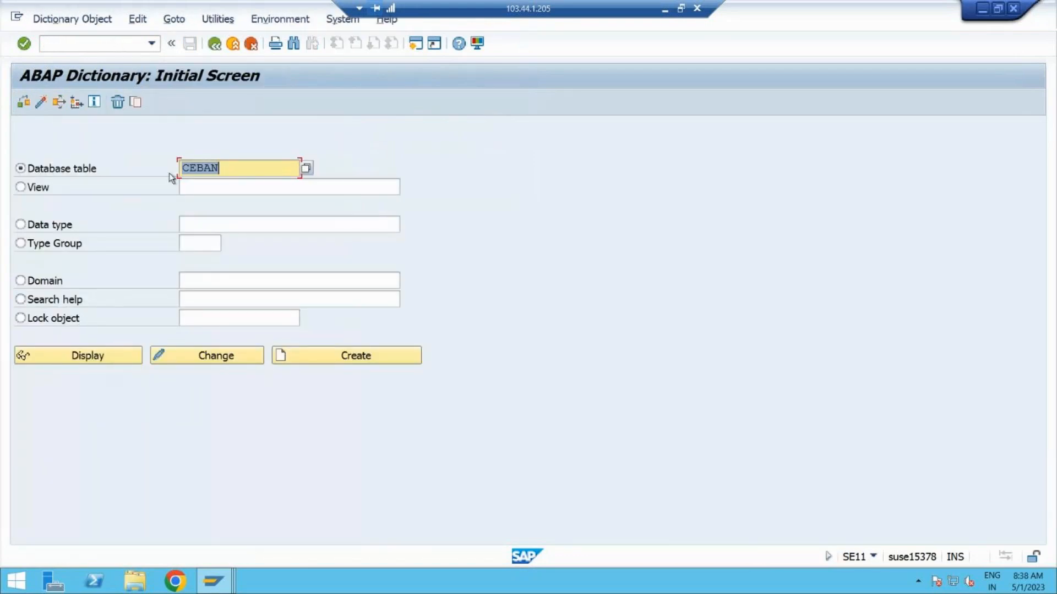
pyautogui.click(81, 356)
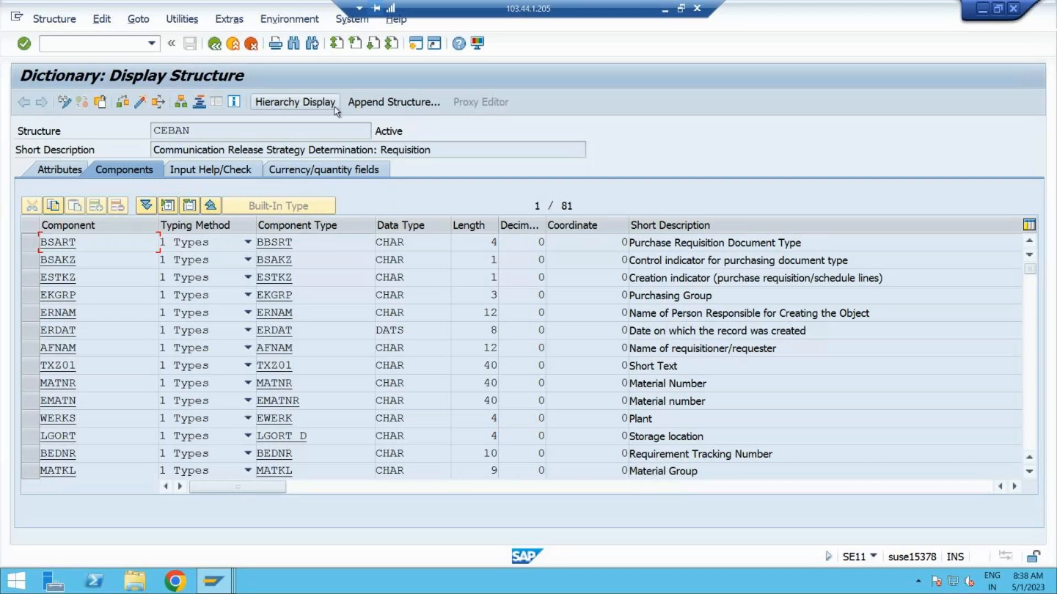
pyautogui.click(233, 44)
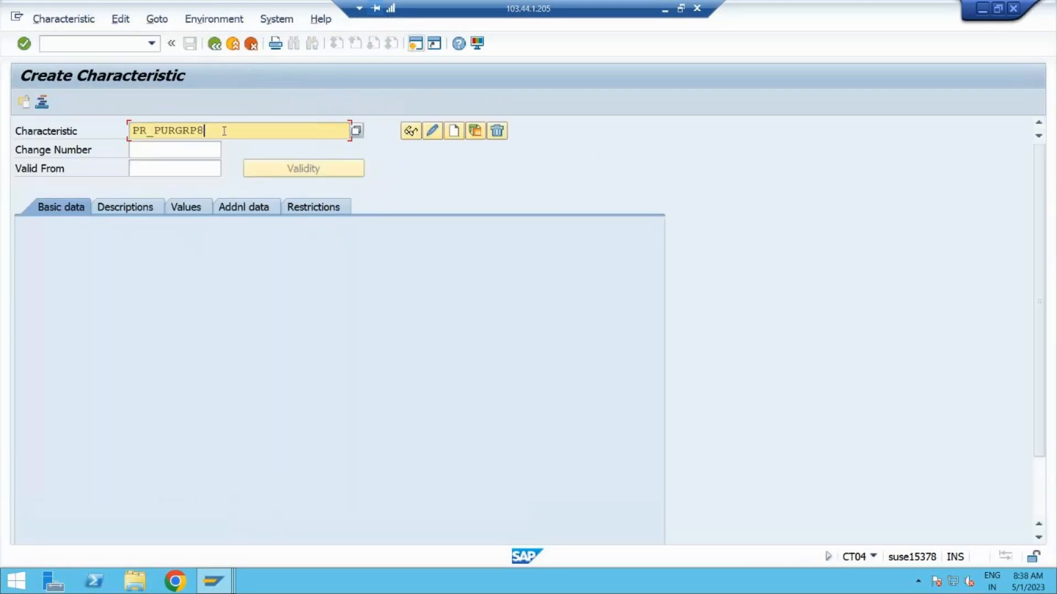
# Start creating a new characteristic named PR_DOCTYPE8.
pyautogui.press('BackSpace')
pyautogui.press('BackSpace')
pyautogui.press('BackSpace')
pyautogui.press('BackSpace')
pyautogui.press('BackSpace')
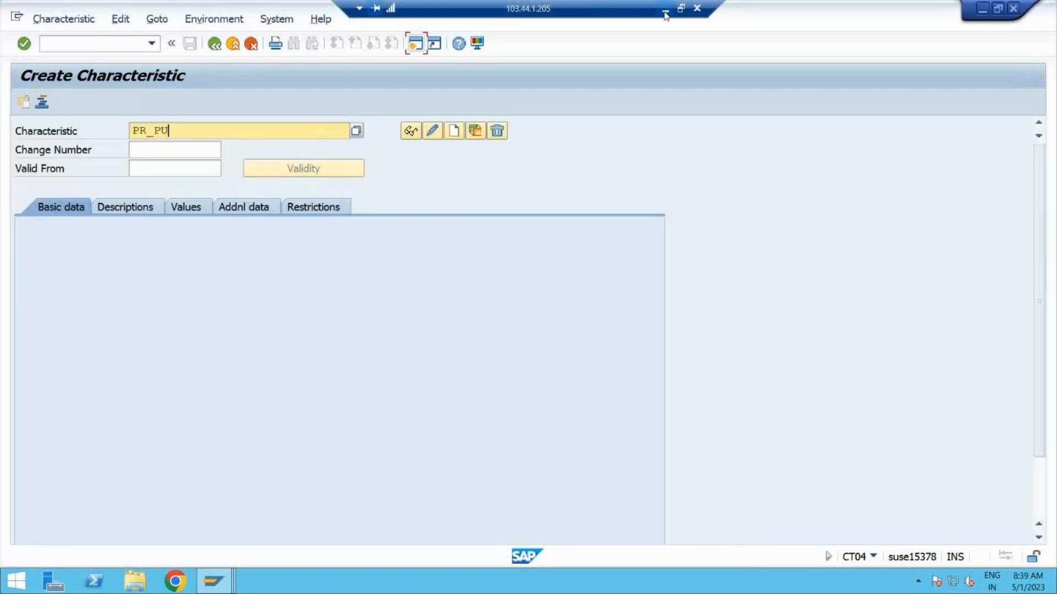
pyautogui.click(665, 12)
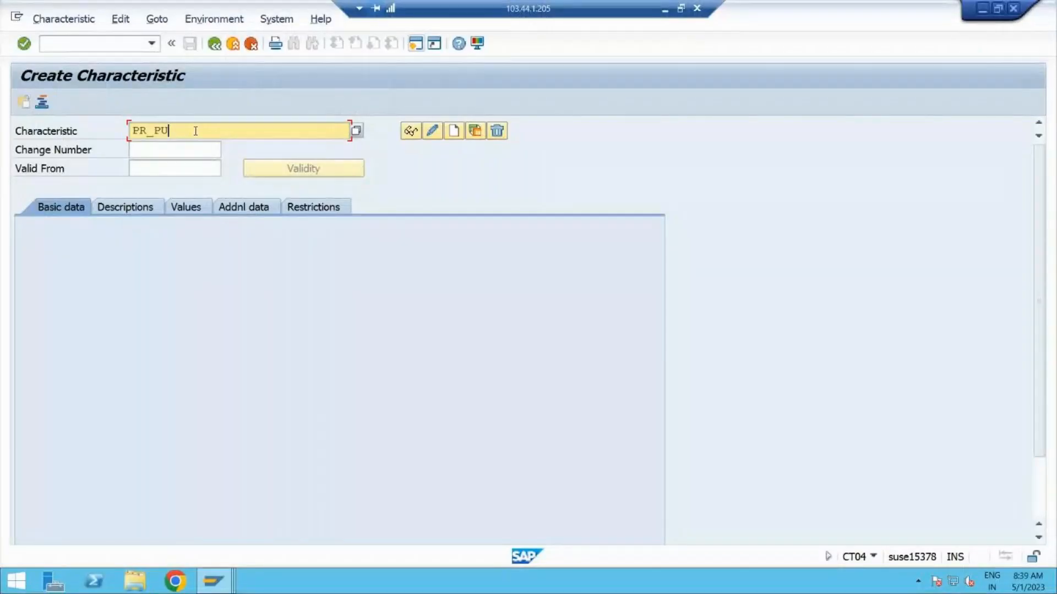
pyautogui.press('BackSpace')
pyautogui.press('BackSpace')
pyautogui.press('Escape')
pyautogui.write('DOCTYPE')
pyautogui.write('8')
pyautogui.click(184, 131)
pyautogui.click(212, 130)
pyautogui.click(452, 132)
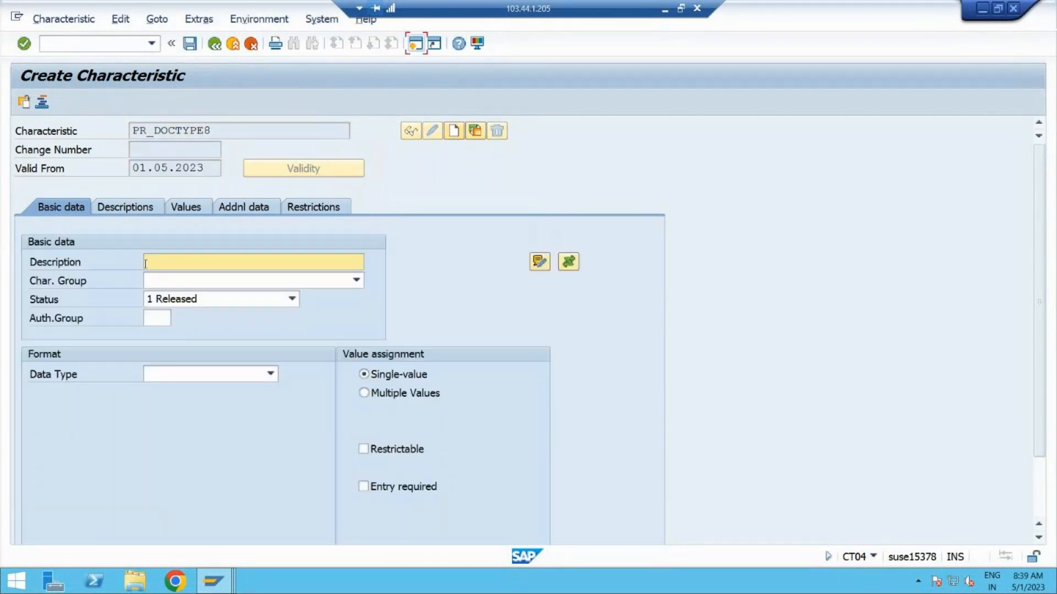
# Describe the characteristic as Document type release in its basic data.
pyautogui.click(167, 259)
pyautogui.write('DOcument type release')
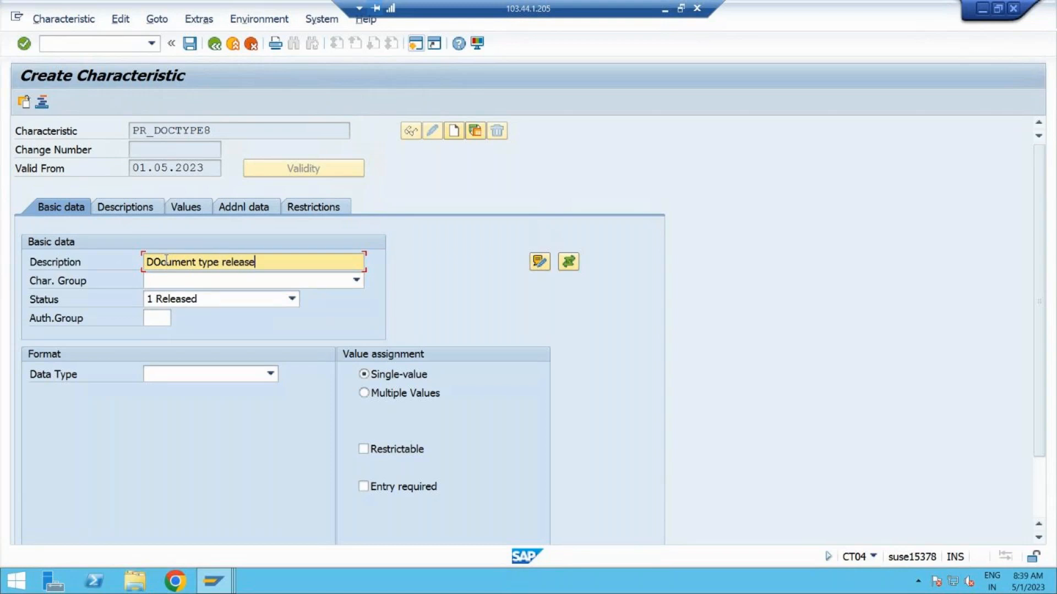
pyautogui.click(160, 262)
pyautogui.press('BackSpace')
pyautogui.write('o')
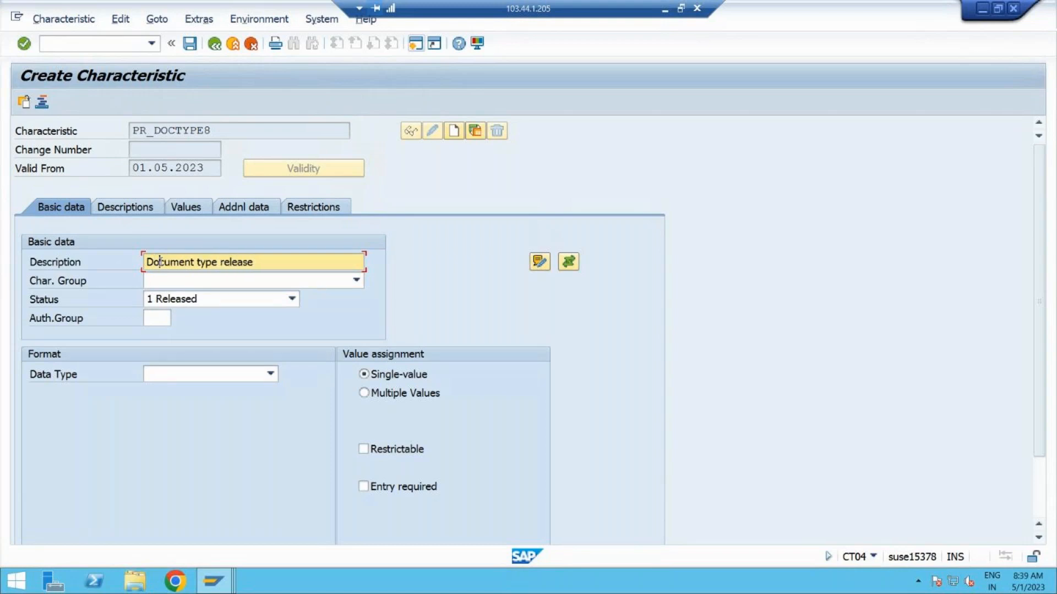
# Link PR_DOCTYPE8 to table CEBAN and field BSART, accept the dictionary format data, and allow multiple values.
pyautogui.click(250, 206)
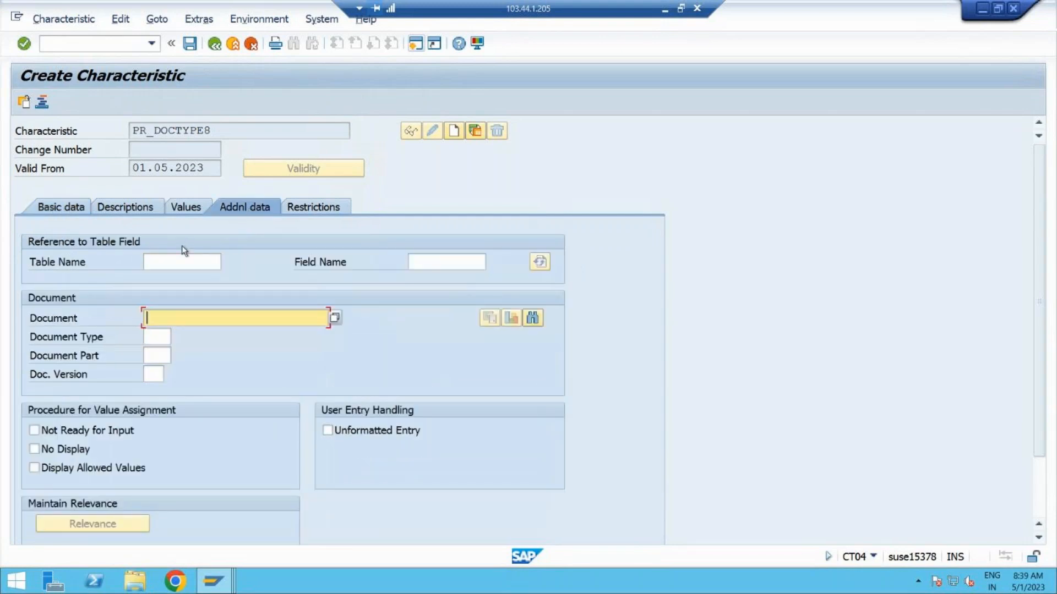
pyautogui.click(183, 262)
pyautogui.press('space')
pyautogui.press('Down')
pyautogui.press('Return')
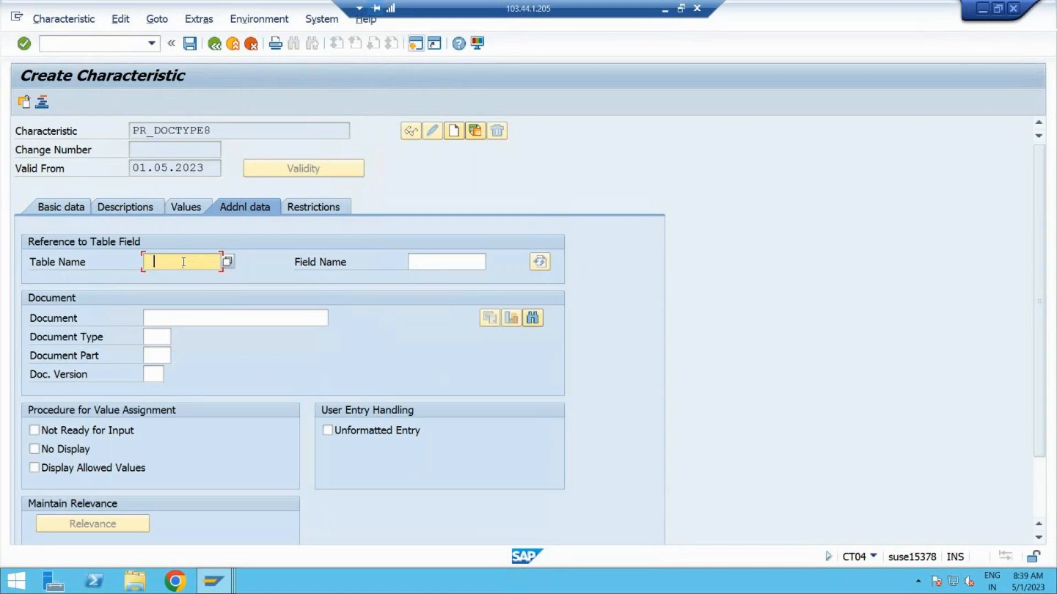
pyautogui.press('Tab')
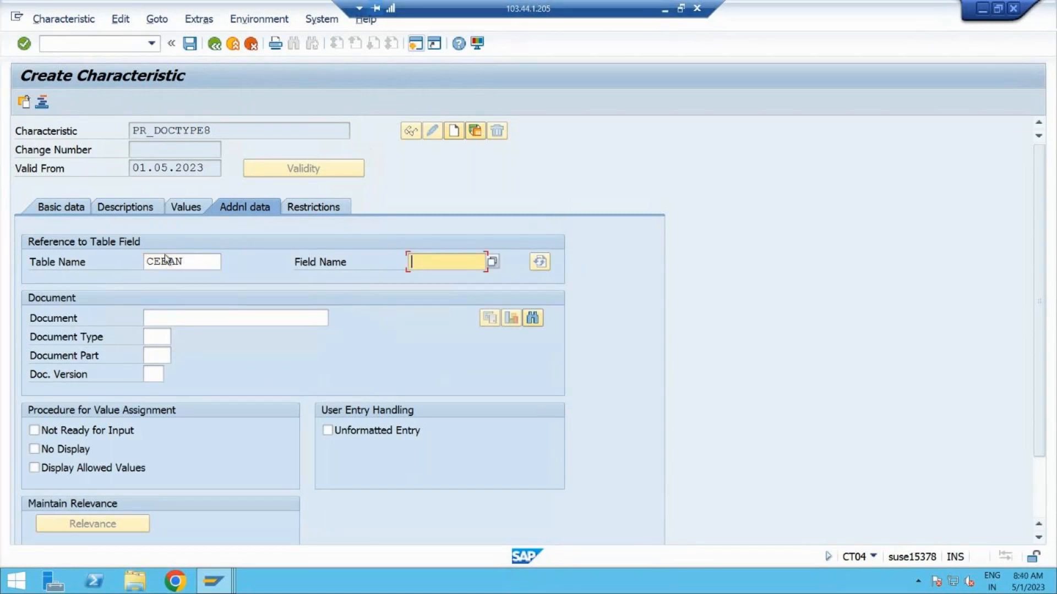
pyautogui.moveTo(153, 130); pyautogui.dragTo(185, 131)
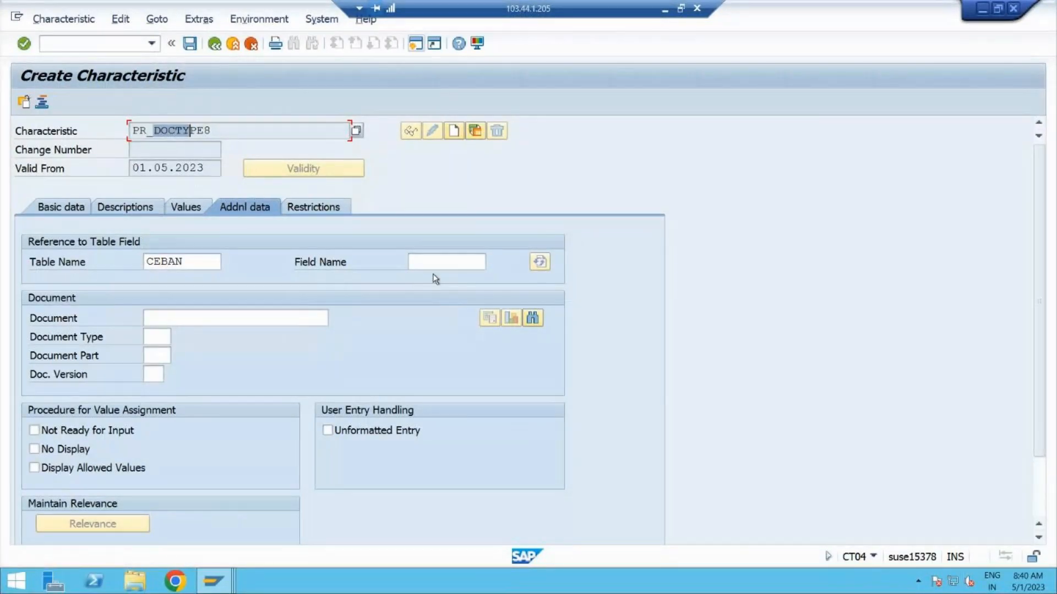
pyautogui.click(440, 262)
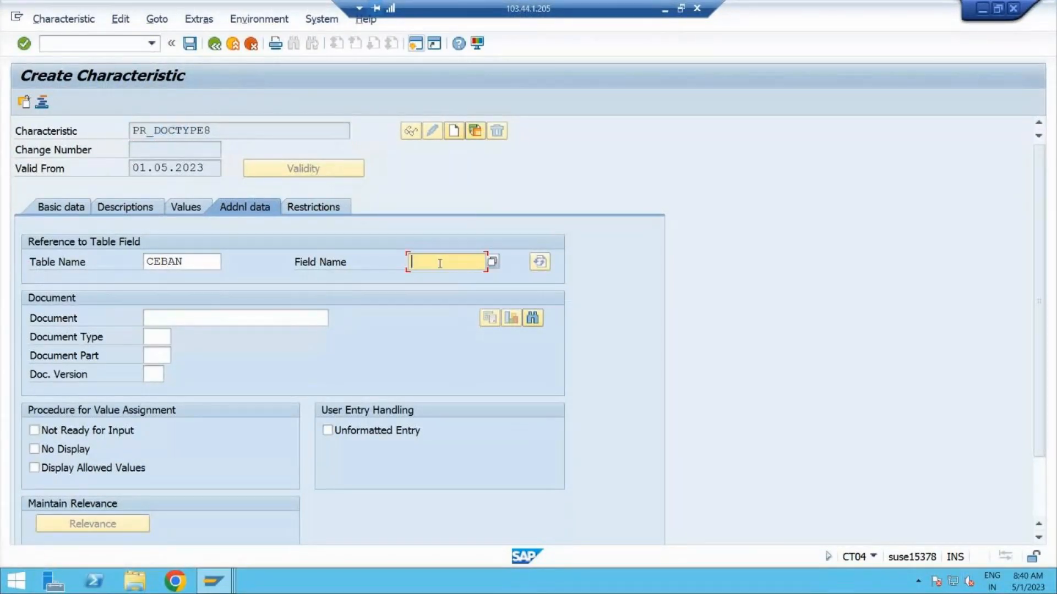
pyautogui.write('BSART')
pyautogui.press('Return')
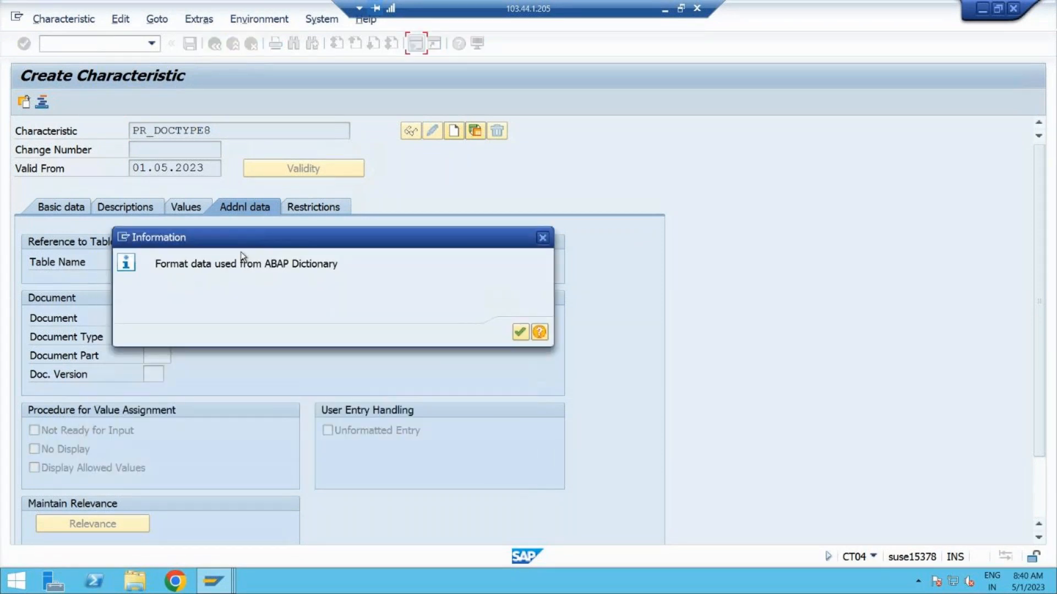
pyautogui.click(522, 332)
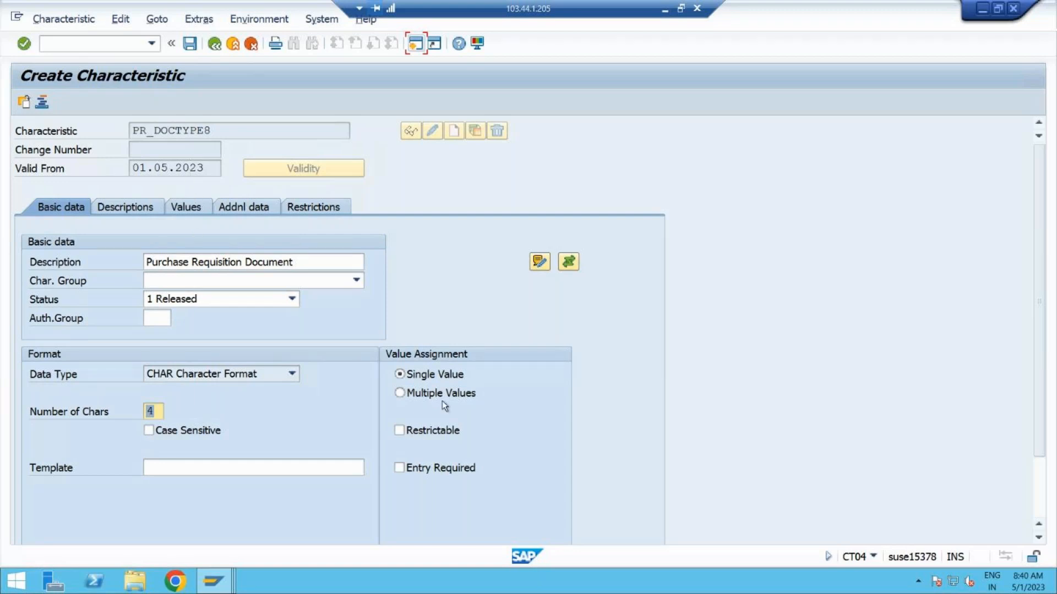
pyautogui.click(400, 393)
# Open transaction ME51N in a separate session, look through the purchase requisition document types, and return to the characteristic.
pyautogui.click(416, 44)
pyautogui.moveTo(214, 581)
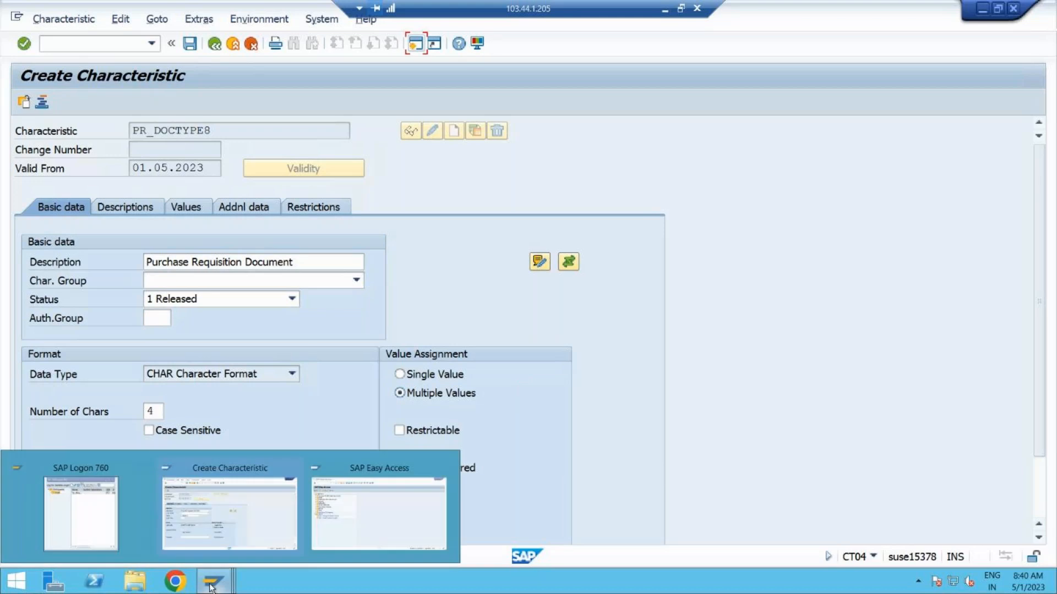
pyautogui.click(349, 532)
pyautogui.write('M')
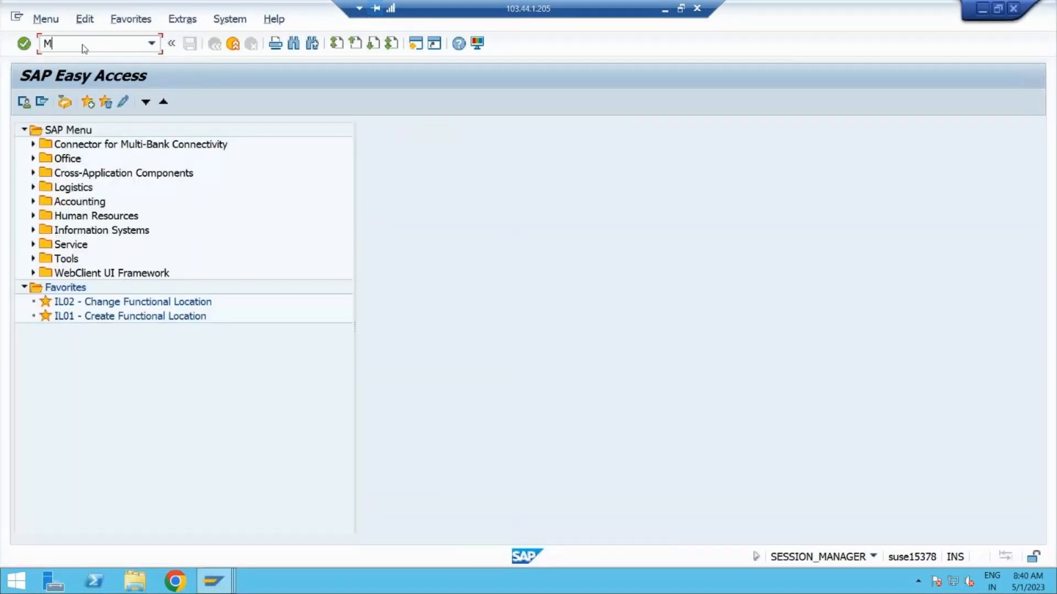
pyautogui.write('E51N')
pyautogui.press('Return')
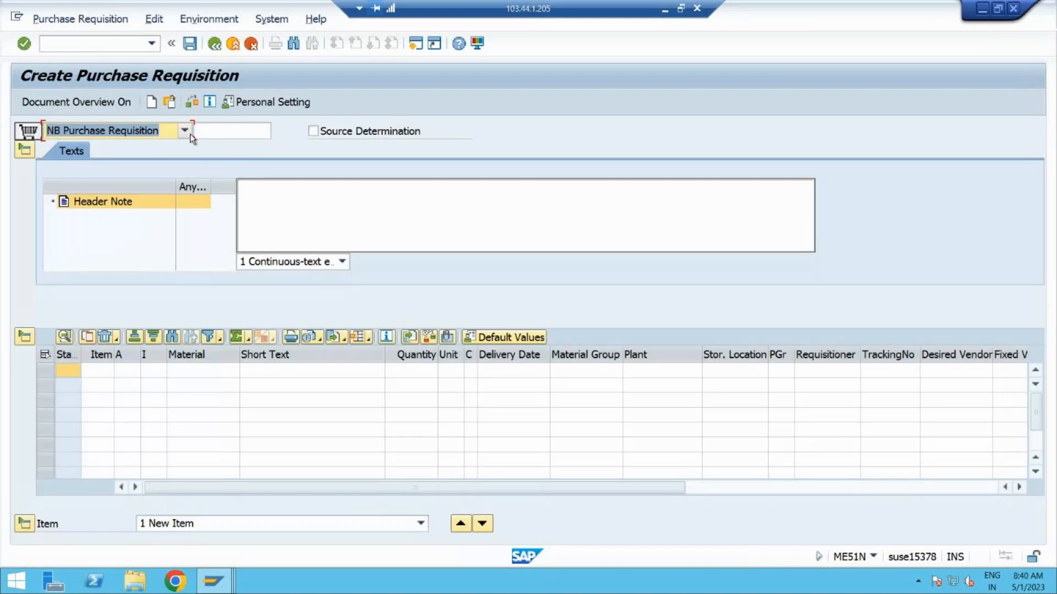
pyautogui.click(187, 132)
pyautogui.moveTo(188, 220); pyautogui.dragTo(191, 285)
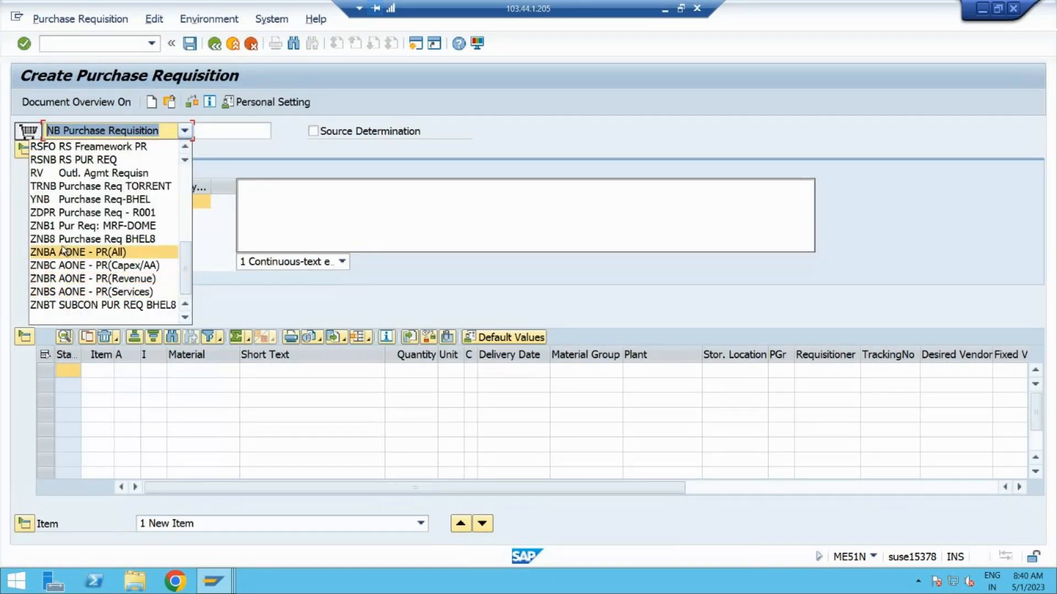
pyautogui.press('Escape')
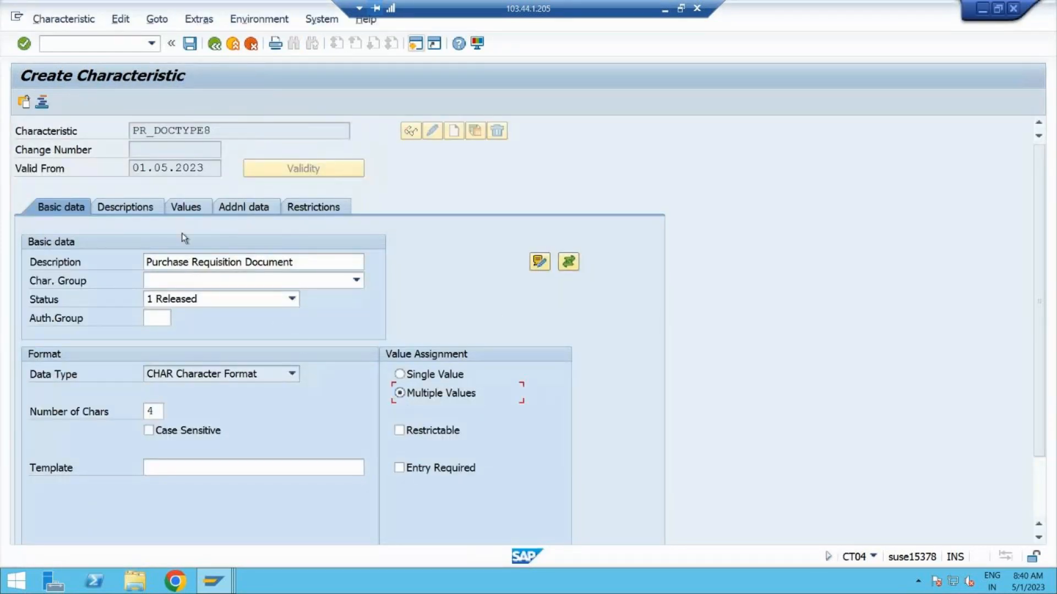
# Enter ZNB8 as the first allowed value of PR_DOCTYPE8, accepting the multiple-values notice.
pyautogui.click(182, 212)
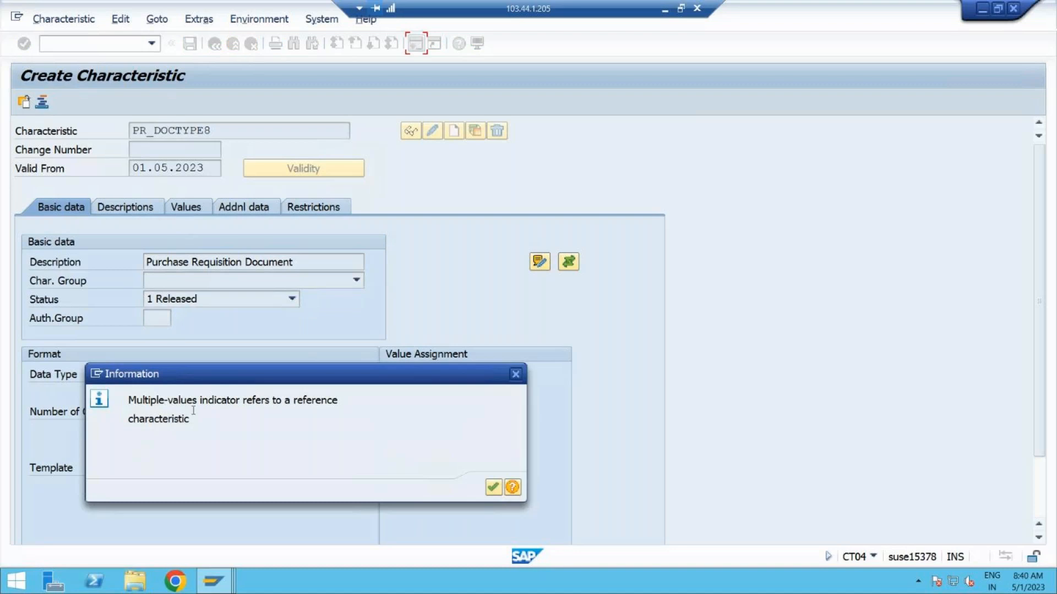
pyautogui.click(494, 488)
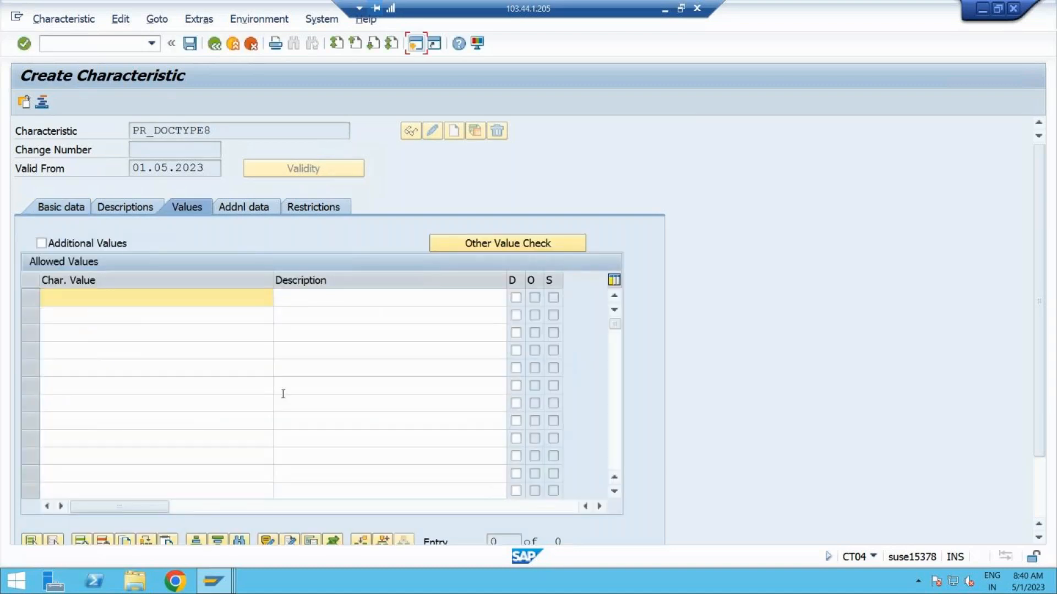
pyautogui.click(77, 298)
pyautogui.write('ZNB8')
# Check document type ZNB8 by selecting it in the ME51N session, and return to the characteristic's allowed values.
pyautogui.hotkey('alt', 'Tab')
pyautogui.hotkey('alt', 'Tab')
pyautogui.hotkey('alt', 'Tab')
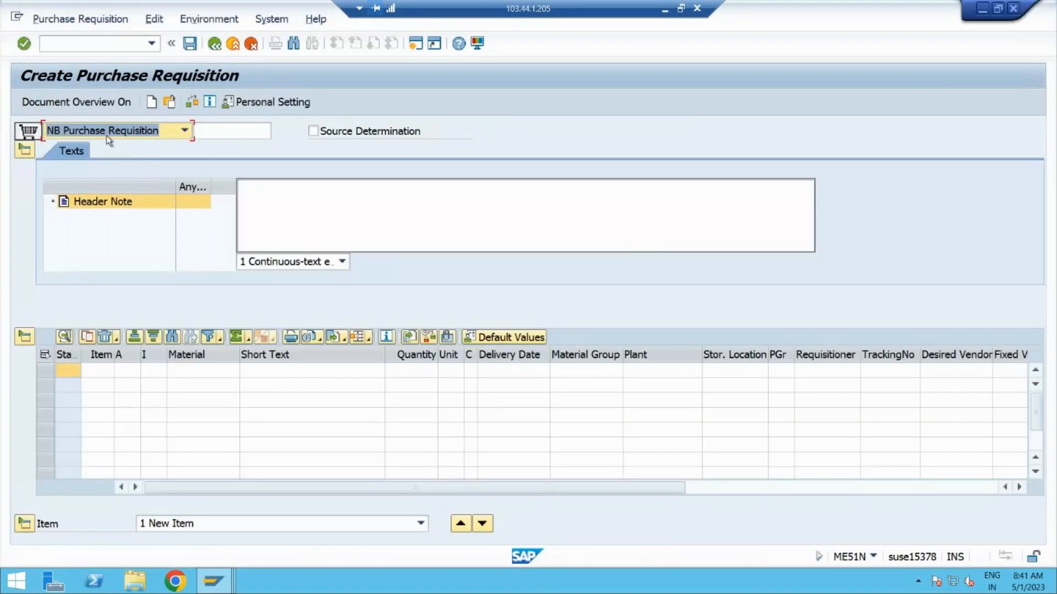
pyautogui.click(185, 131)
pyautogui.moveTo(187, 218); pyautogui.dragTo(187, 295)
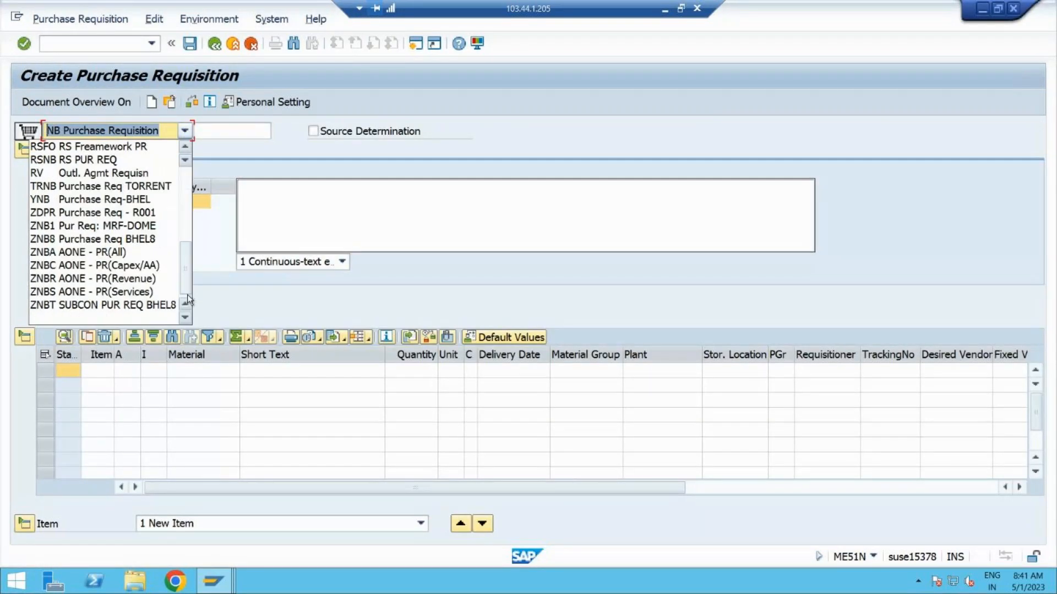
pyautogui.click(108, 240)
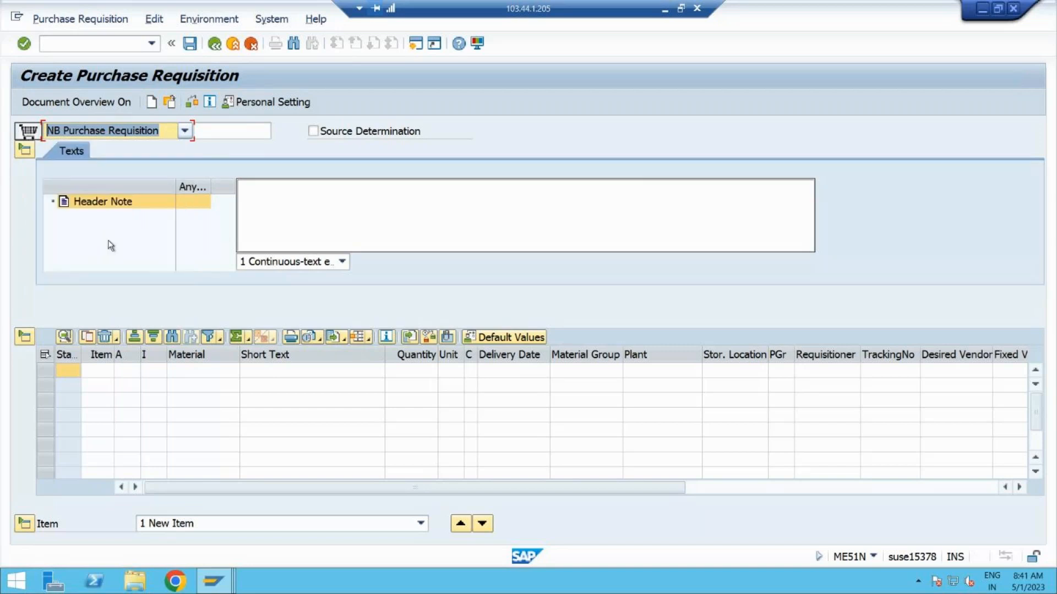
pyautogui.click(142, 133)
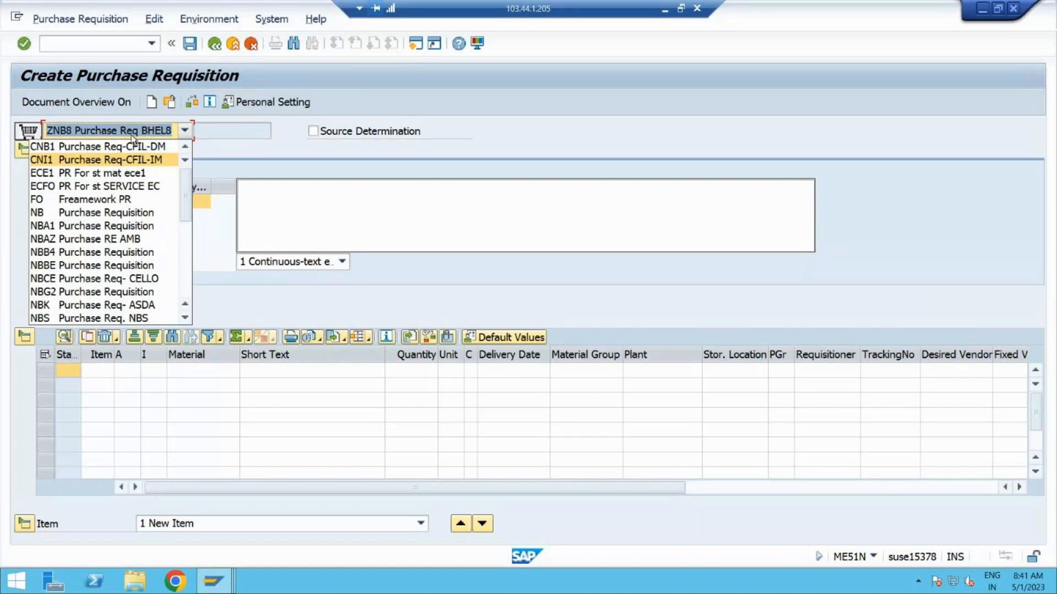
pyautogui.hotkey('alt', 'Tab')
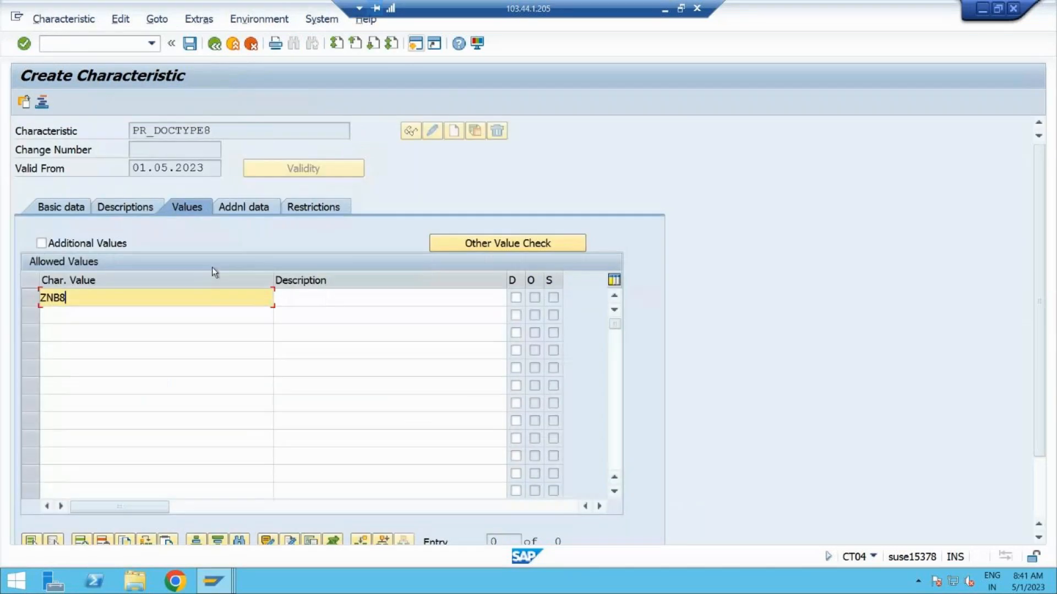
# Narrow the characteristic value column and describe value ZNB8 as "Purchase Reqisition- DOmestic".
pyautogui.click(318, 297)
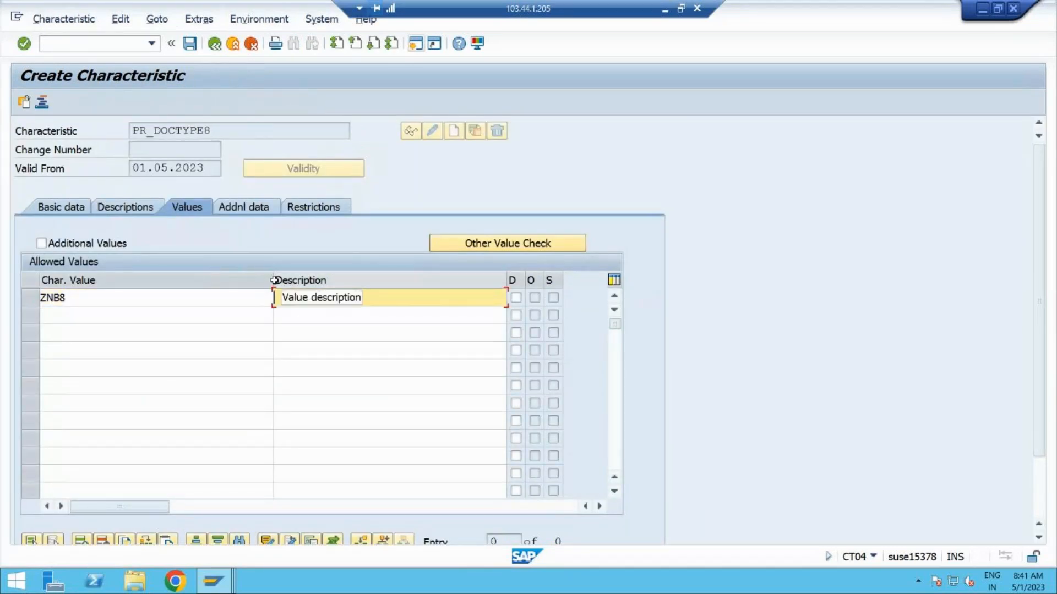
pyautogui.moveTo(274, 281); pyautogui.dragTo(147, 278)
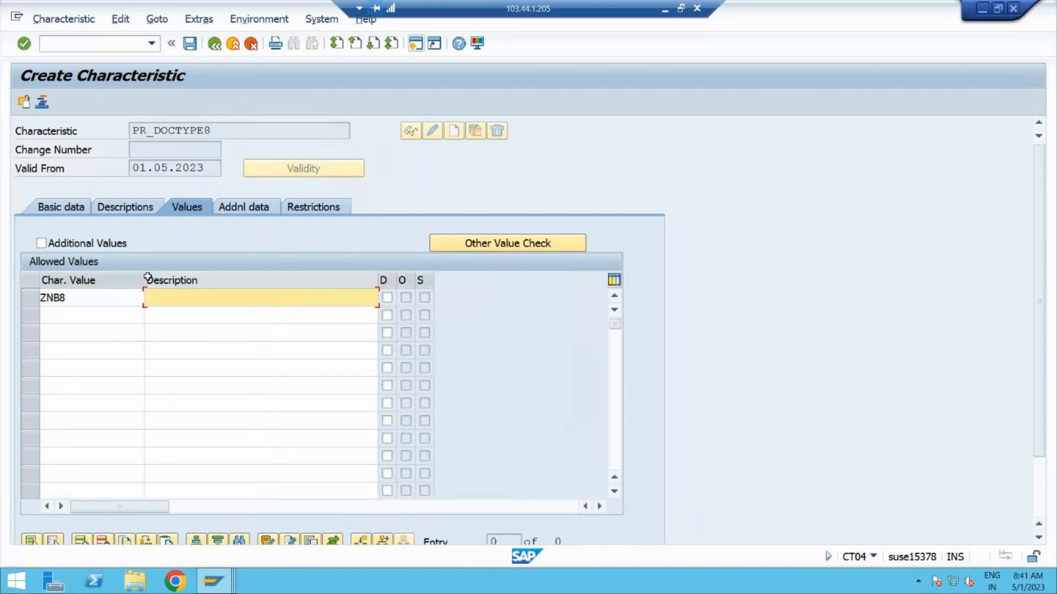
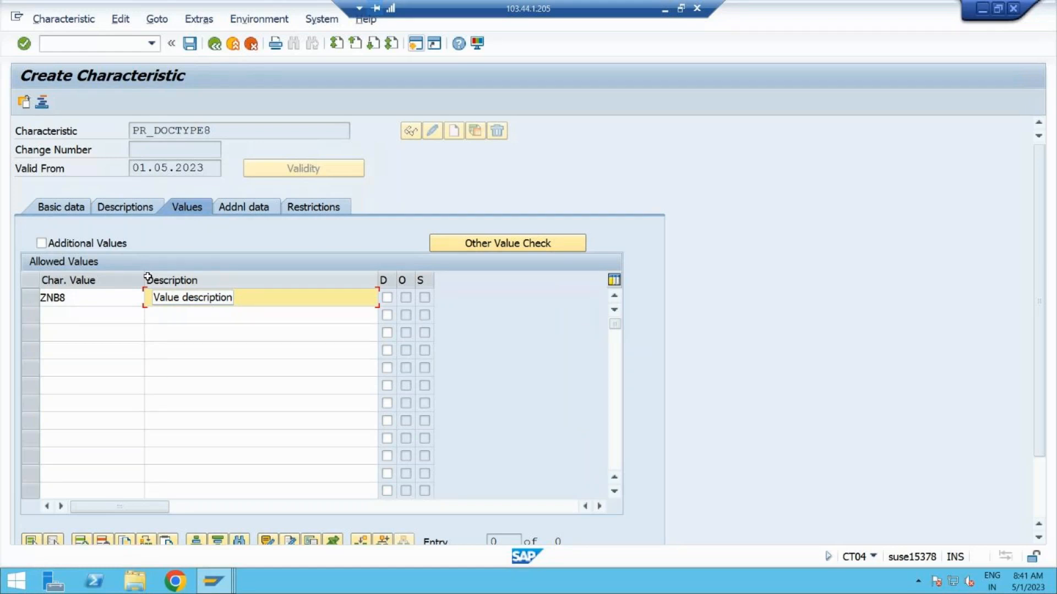
pyautogui.click(245, 297)
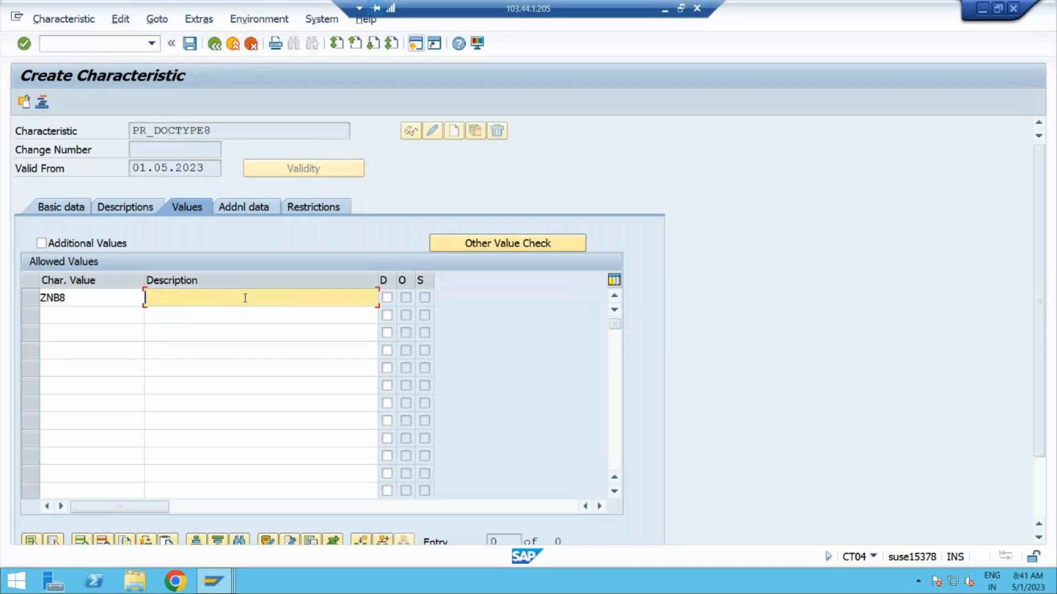
pyautogui.write('Purchase Reqisition')
pyautogui.press('BackSpace')
pyautogui.write('- DOmestiv')
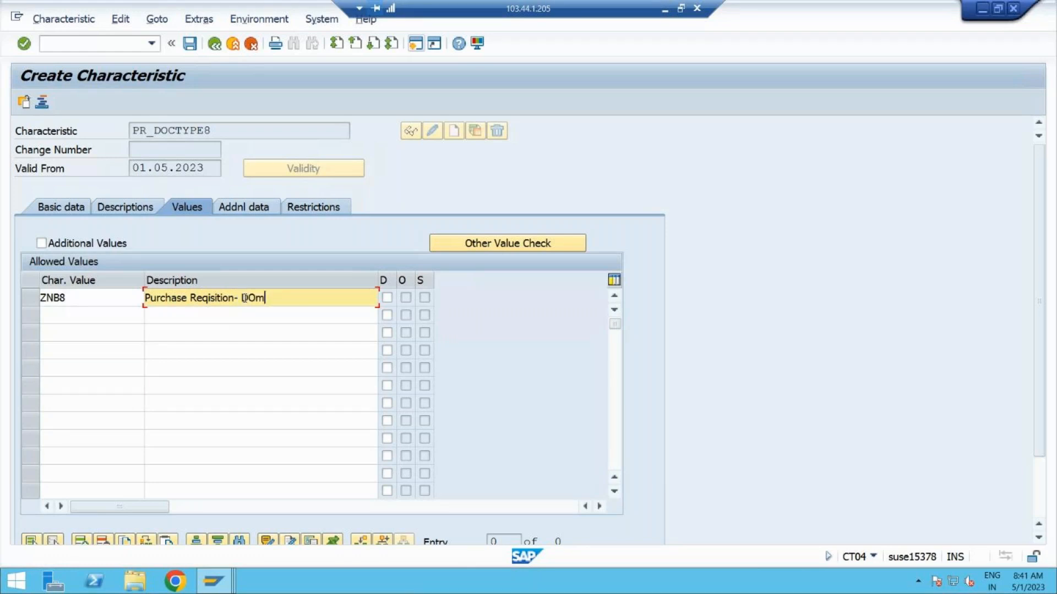
pyautogui.press('BackSpace')
pyautogui.press('BackSpace')
pyautogui.press('BackSpace')
pyautogui.press('BackSpace')
pyautogui.press('BackSpace')
pyautogui.press('BackSpace')
pyautogui.press('BackSpace')
pyautogui.press('BackSpace')
pyautogui.write('DOmestic')
# Add ZNB2 and NB as further allowed values and describe NB as Standard PR.
pyautogui.click(75, 319)
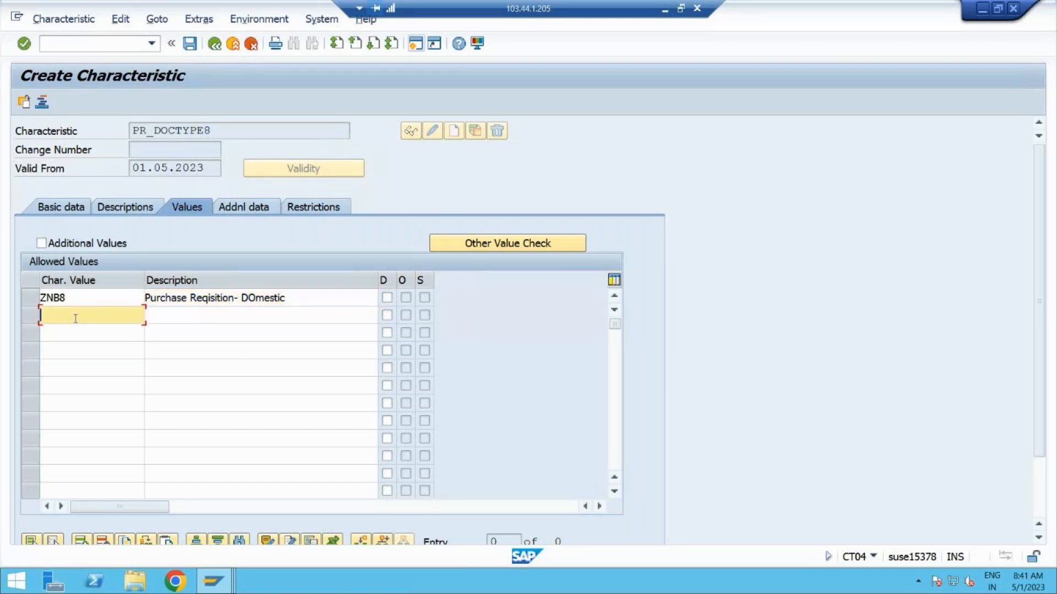
pyautogui.write('ZNB2')
pyautogui.click(71, 333)
pyautogui.write('NB')
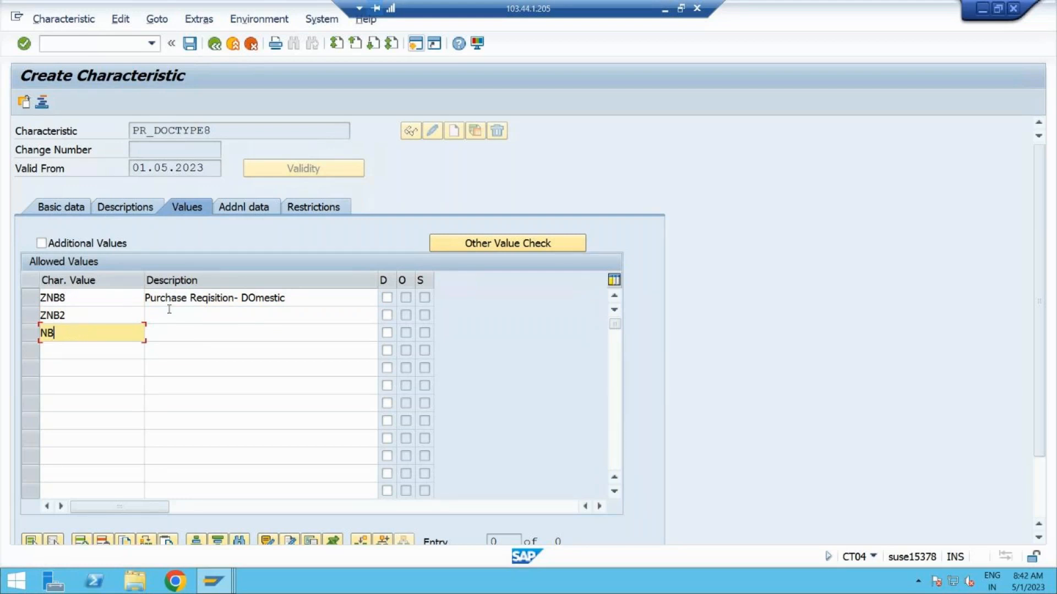
pyautogui.click(165, 331)
pyautogui.write('Stan')
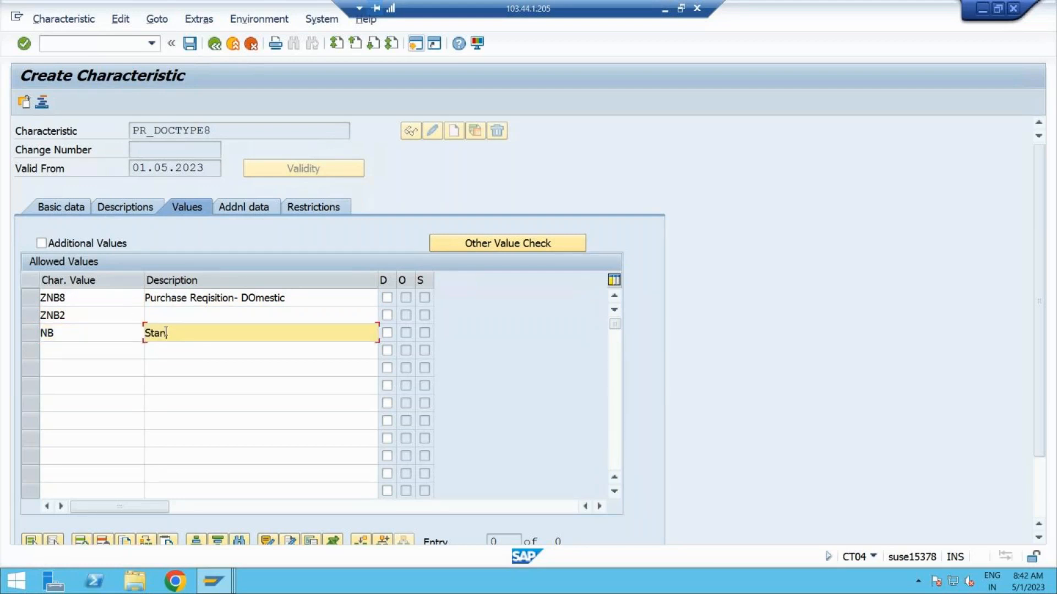
pyautogui.write('dard PR')
# Describe value ZNB2 as Service PR and allow additional values for PR_DOCTYPE8.
pyautogui.click(165, 316)
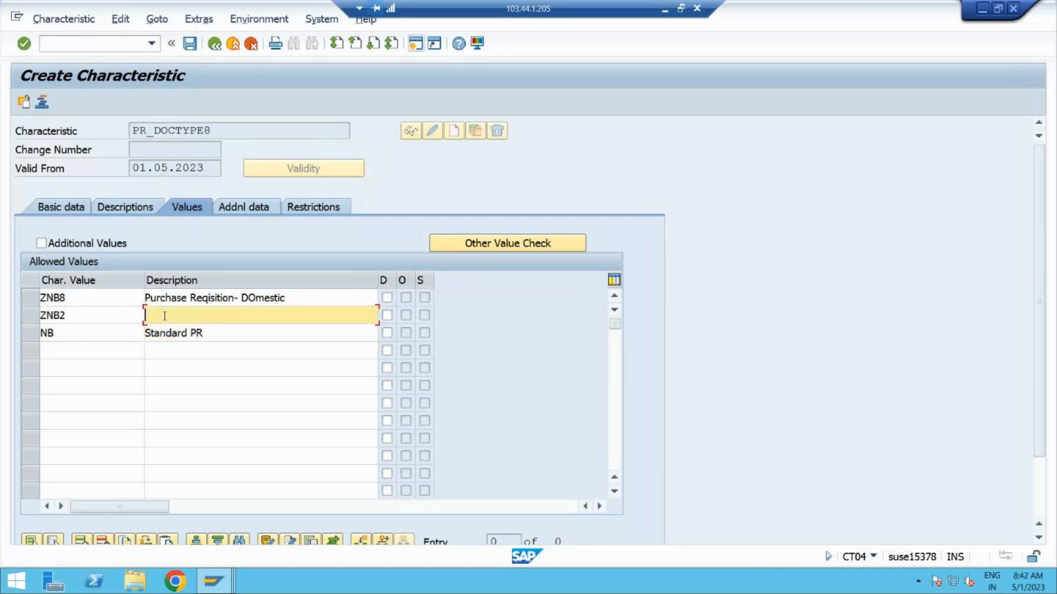
pyautogui.write('Servicce')
pyautogui.press('BackSpace')
pyautogui.press('BackSpace')
pyautogui.press('BackSpace')
pyautogui.press('BackSpace')
pyautogui.write('ice PR')
pyautogui.click(174, 314)
pyautogui.press('BackSpace')
pyautogui.click(203, 367)
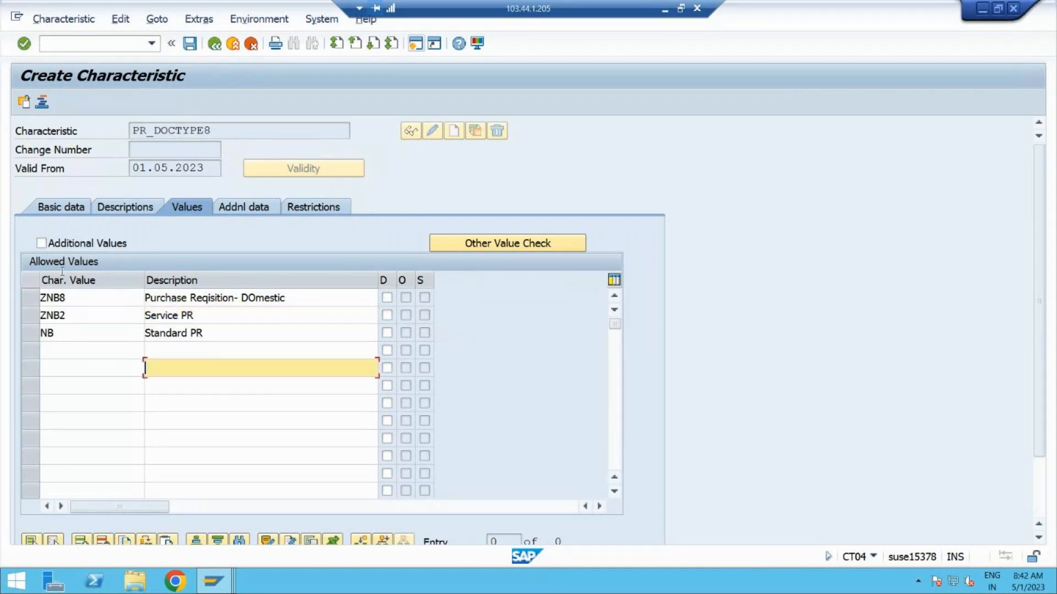
pyautogui.click(41, 244)
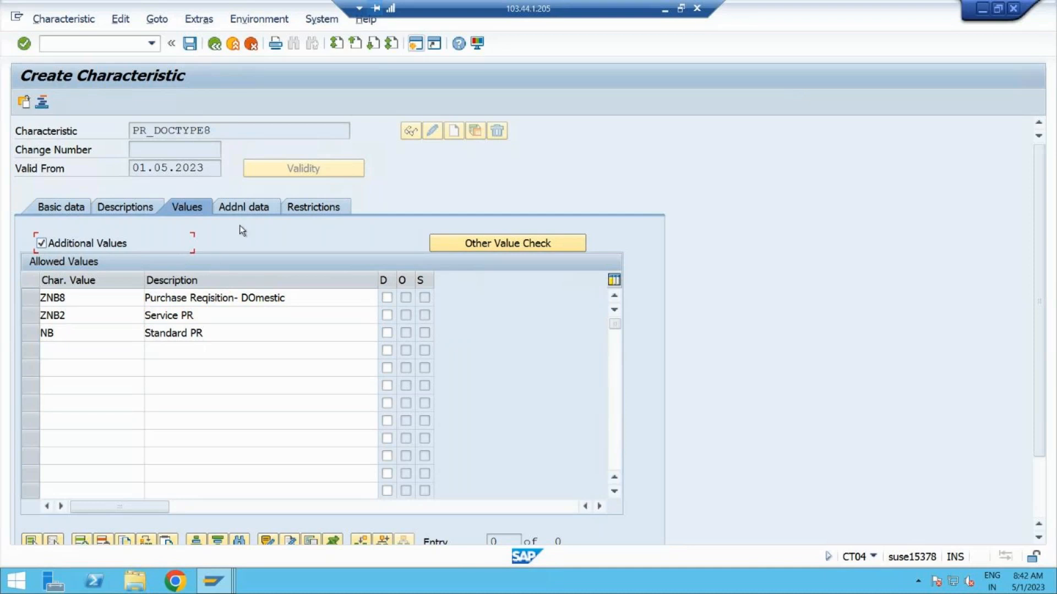
# Review the entries of PR_DOCTYPE8, restrict the characteristic to class type 032 and save it.
pyautogui.click(62, 206)
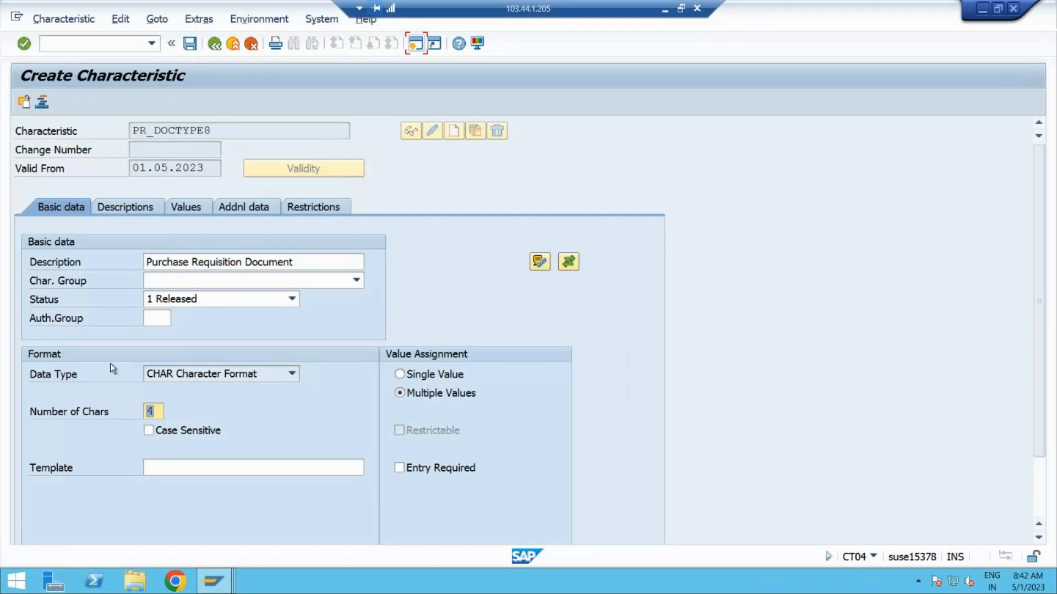
pyautogui.click(133, 210)
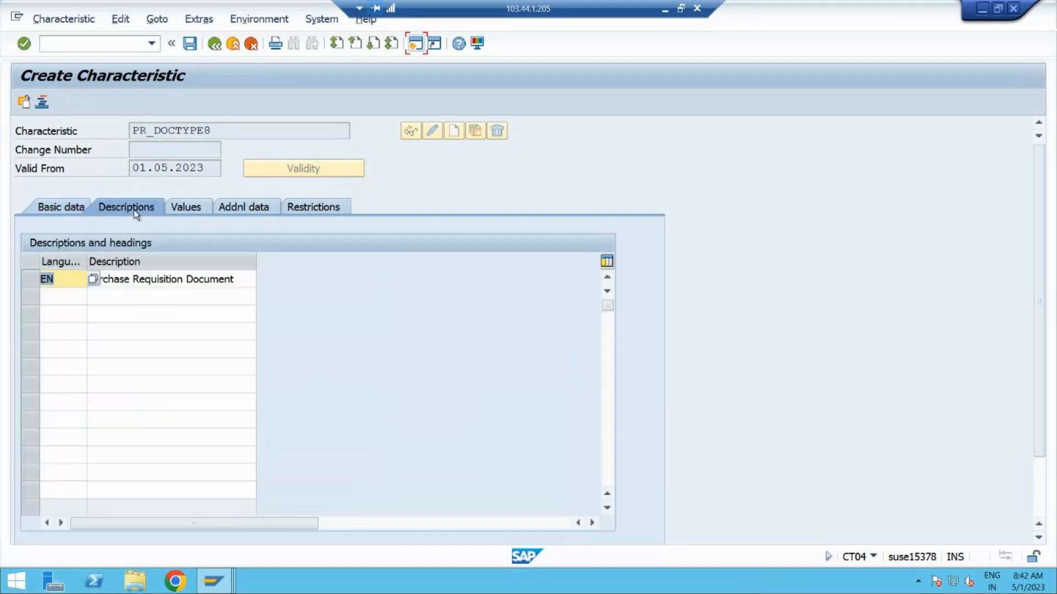
pyautogui.click(187, 210)
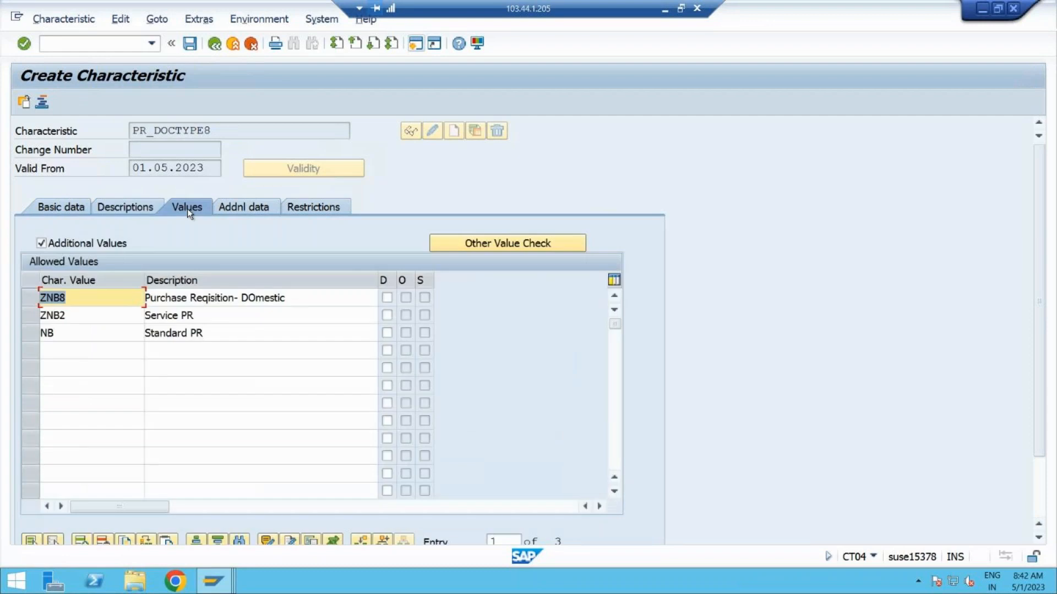
pyautogui.click(256, 211)
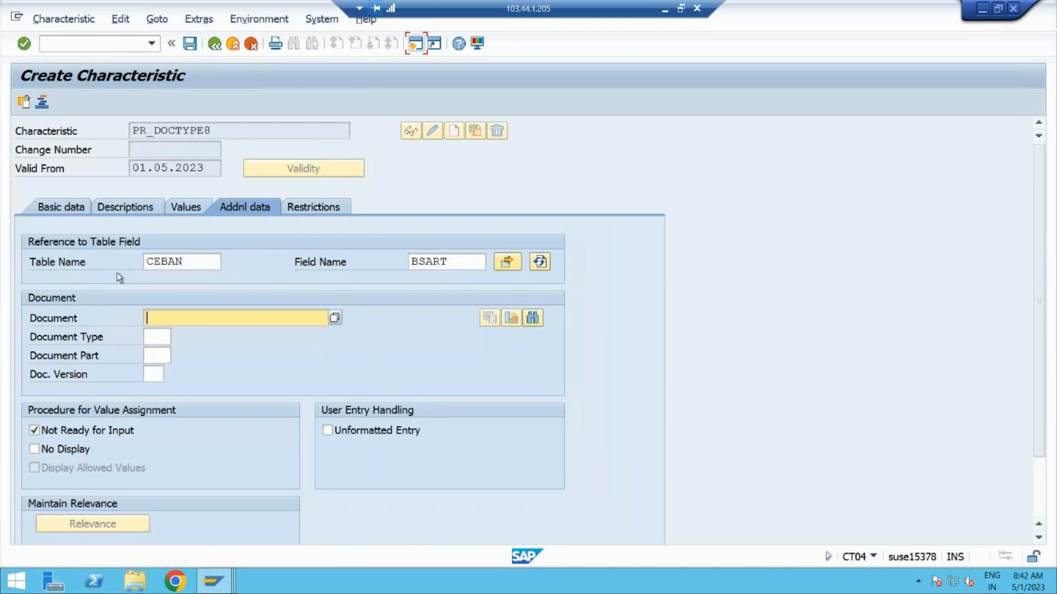
pyautogui.click(312, 207)
pyautogui.write('032')
pyautogui.press('Return')
pyautogui.click(190, 43)
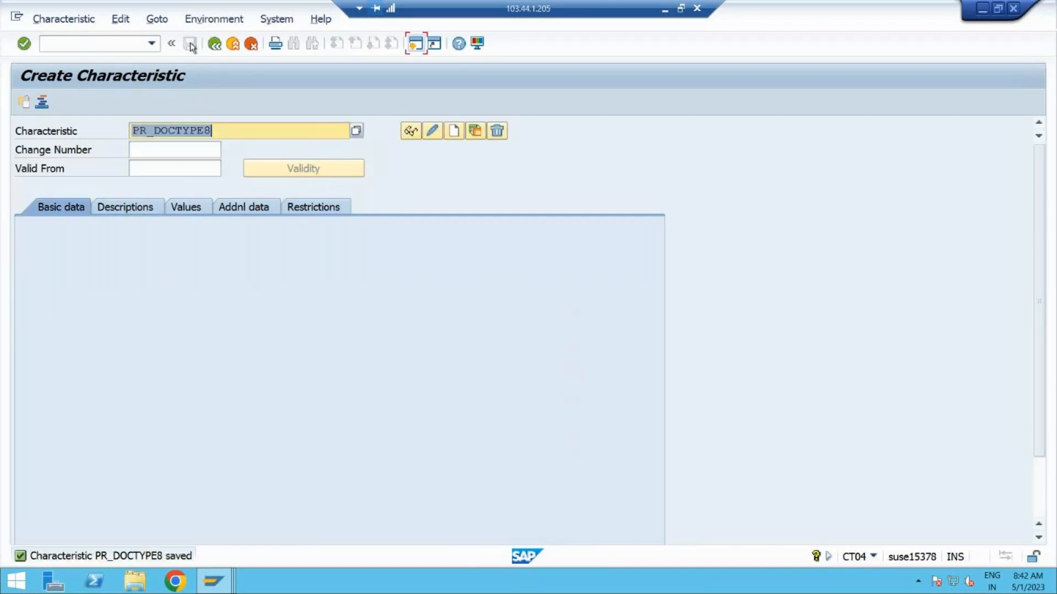
# Start creating characteristic PR_VALUE8 with the description "Value for release".
pyautogui.click(221, 131)
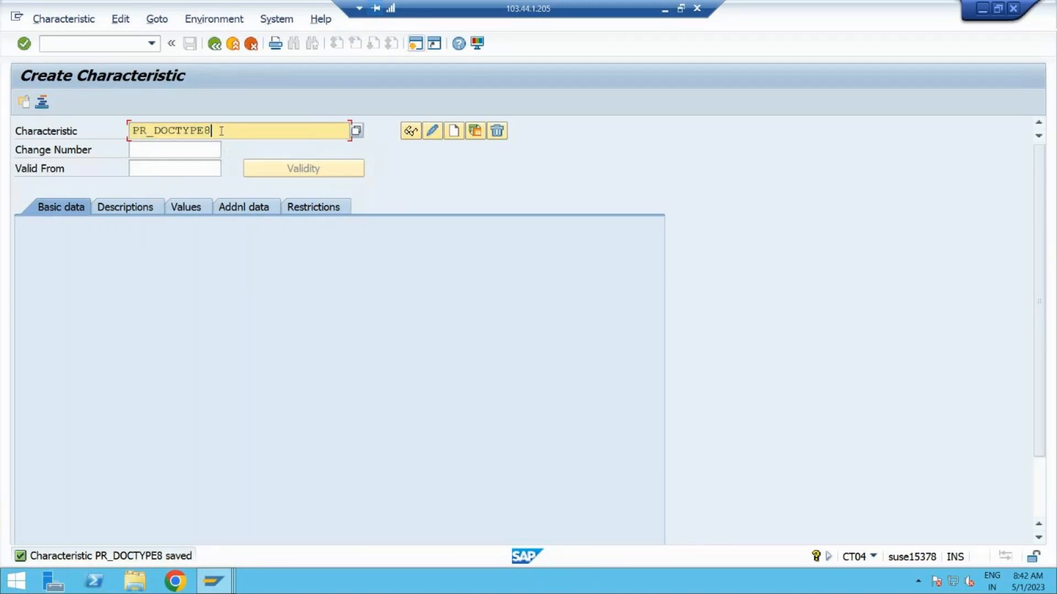
pyautogui.press('BackSpace')
pyautogui.press('BackSpace')
pyautogui.press('BackSpace')
pyautogui.press('BackSpace')
pyautogui.press('BackSpace')
pyautogui.press('BackSpace')
pyautogui.press('BackSpace')
pyautogui.press('BackSpace')
pyautogui.write('V')
pyautogui.press('BackSpace')
pyautogui.write('VALUE8')
pyautogui.click(453, 132)
pyautogui.click(161, 268)
pyautogui.write('Va')
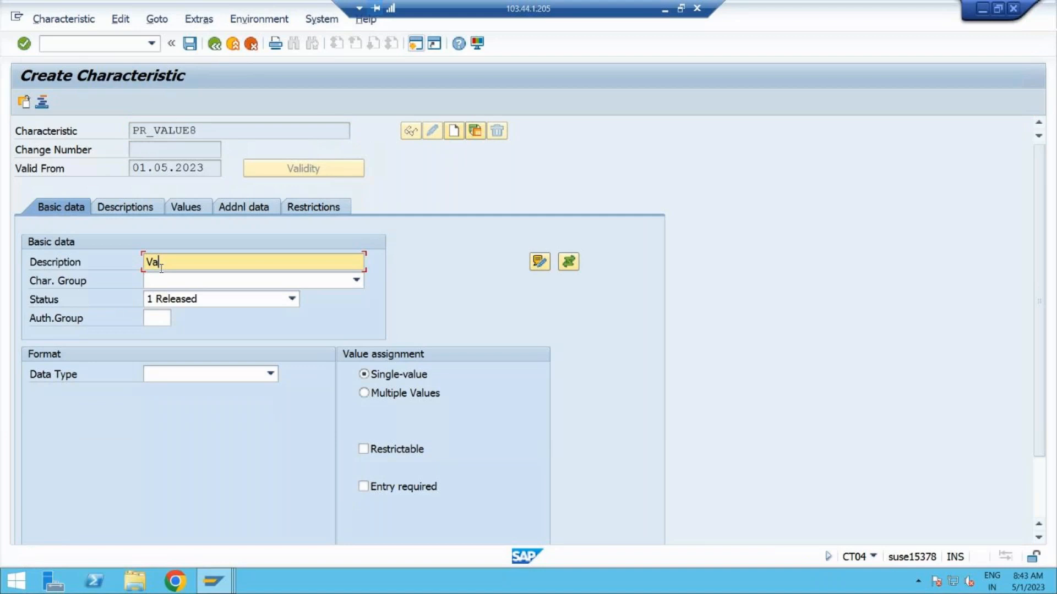
pyautogui.write('lue for release')
# Reference PR_VALUE8 to table CEBAN, field GSWRT, checking the field name in the strategy slide, and acknowledge the messages.
pyautogui.click(252, 213)
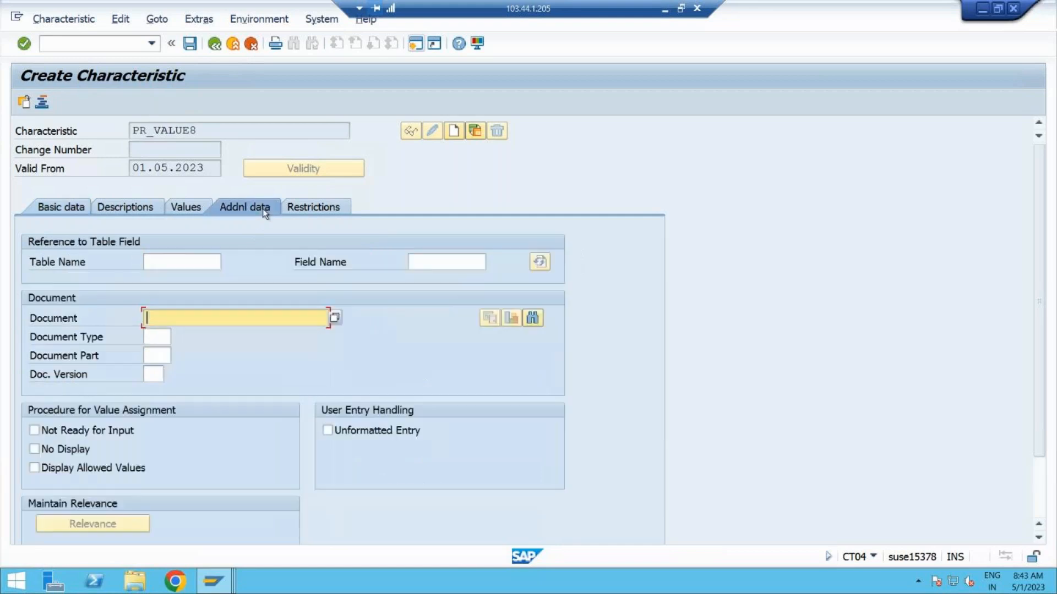
pyautogui.click(170, 258)
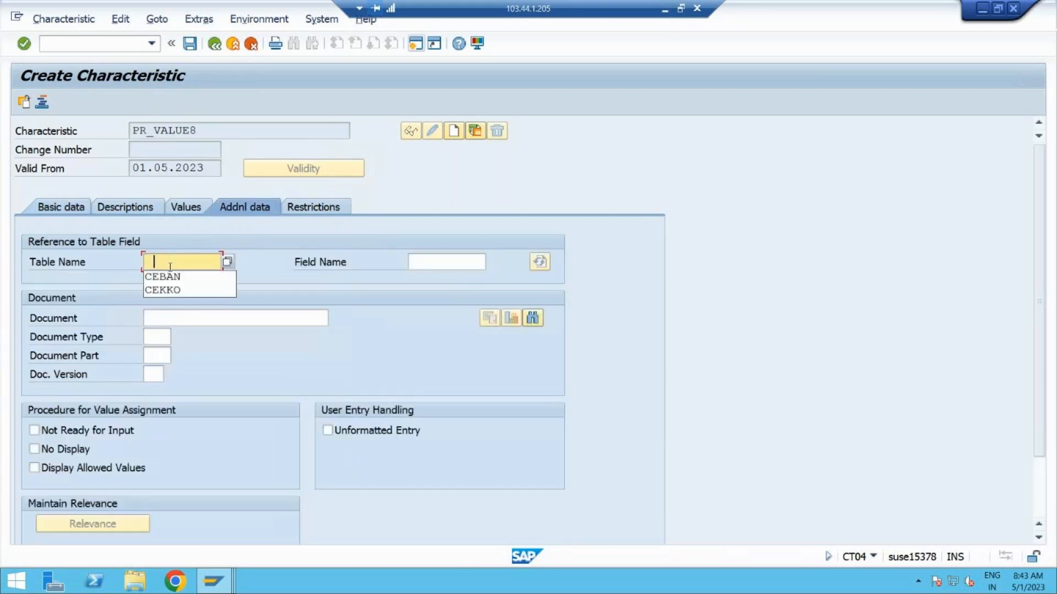
pyautogui.click(170, 275)
pyautogui.click(464, 264)
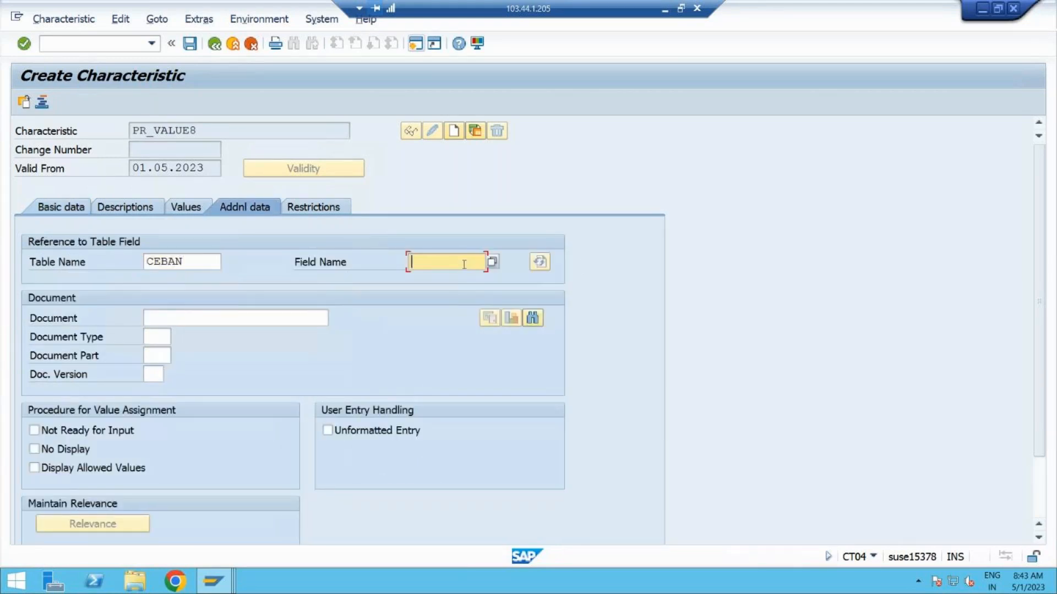
pyautogui.click(664, 10)
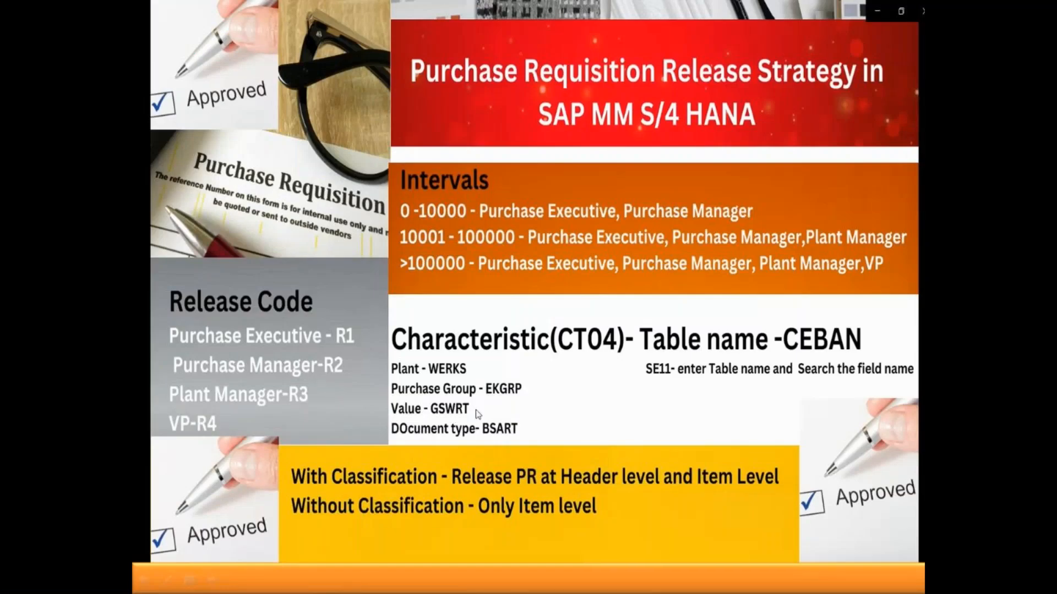
pyautogui.hotkey('alt', 'Tab')
pyautogui.write('GSWRT')
pyautogui.press('Return')
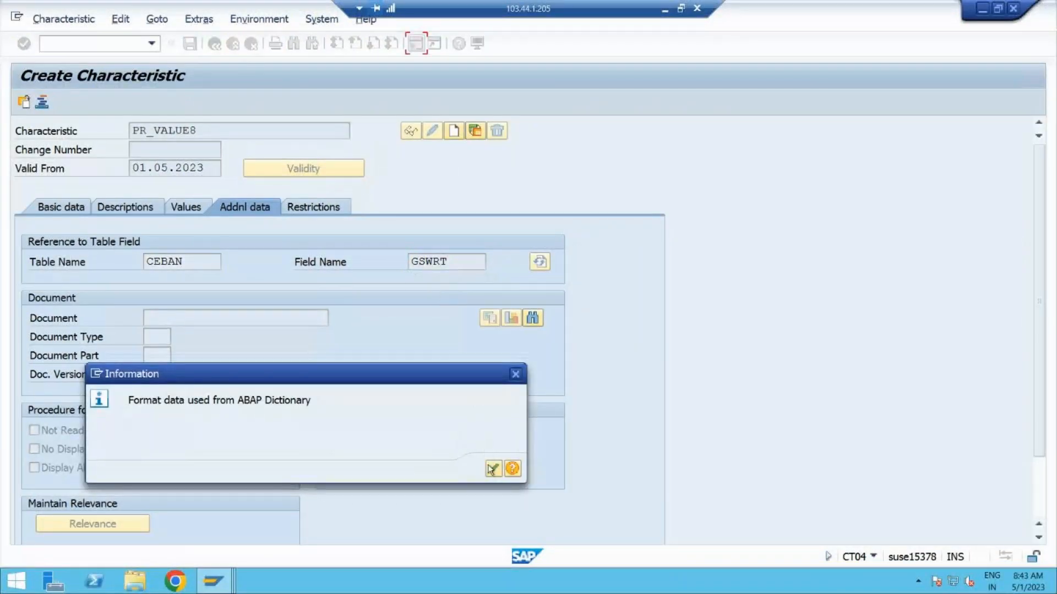
pyautogui.click(493, 469)
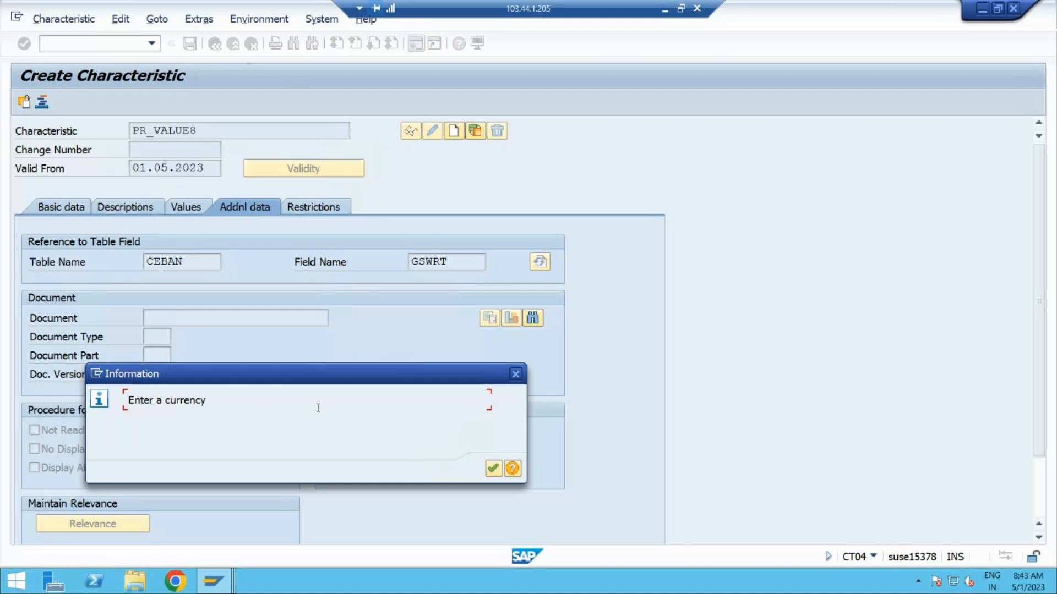
pyautogui.click(494, 469)
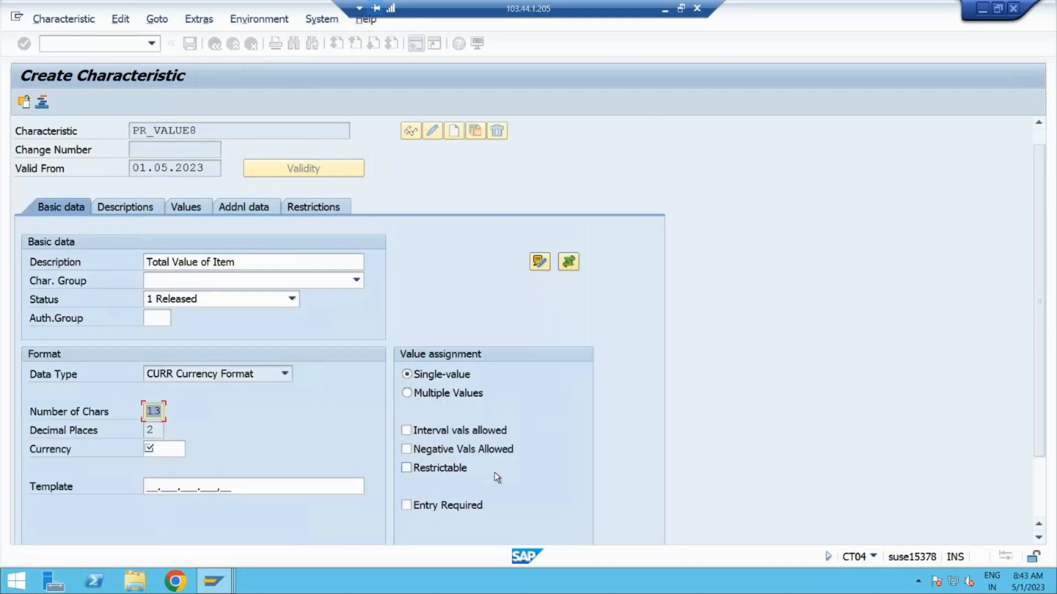
# Set the currency of PR_VALUE8 to INR.
pyautogui.click(167, 448)
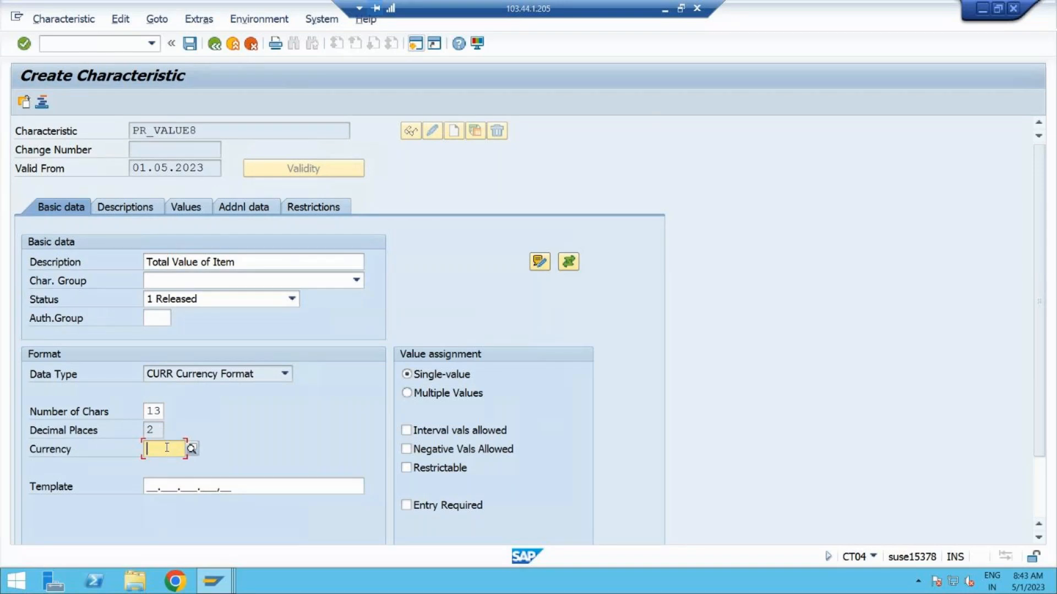
pyautogui.write('INR')
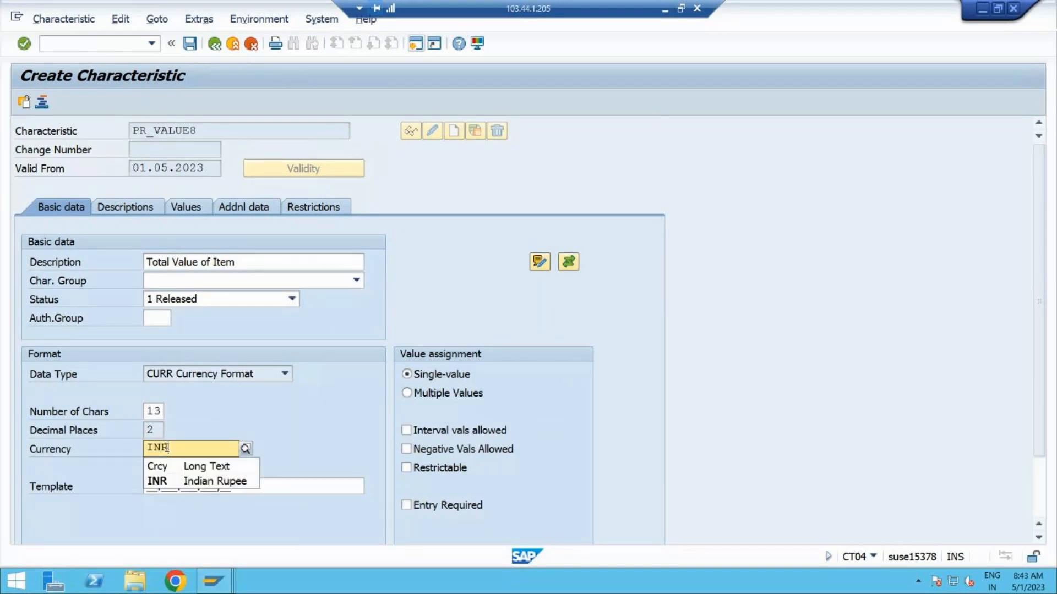
pyautogui.click(168, 483)
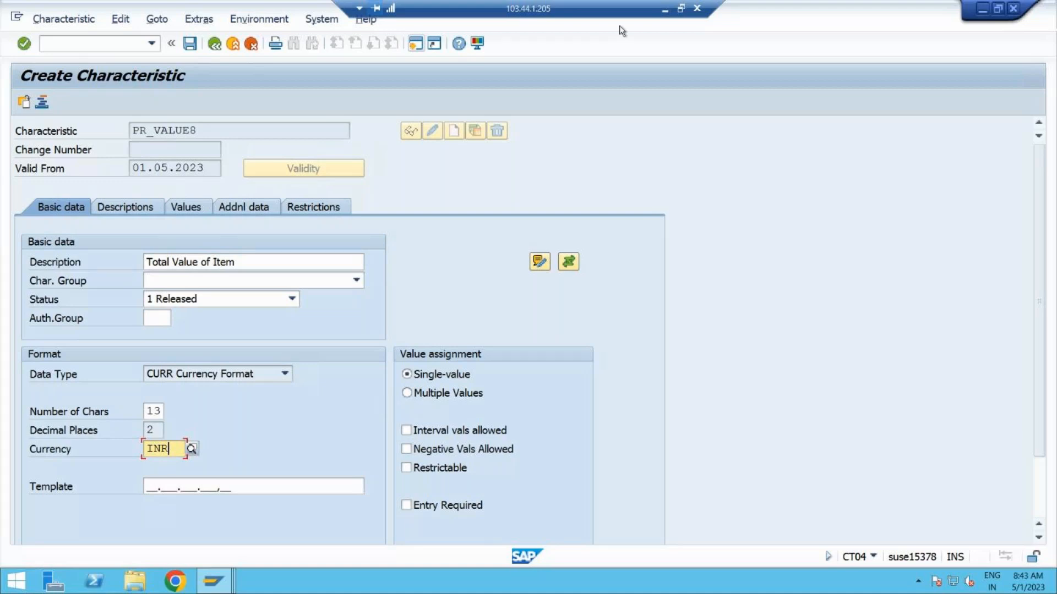
# Check the intervals in the strategy slide, allow multiple values and interval values for PR_VALUE8, and open its allowed values.
pyautogui.click(664, 9)
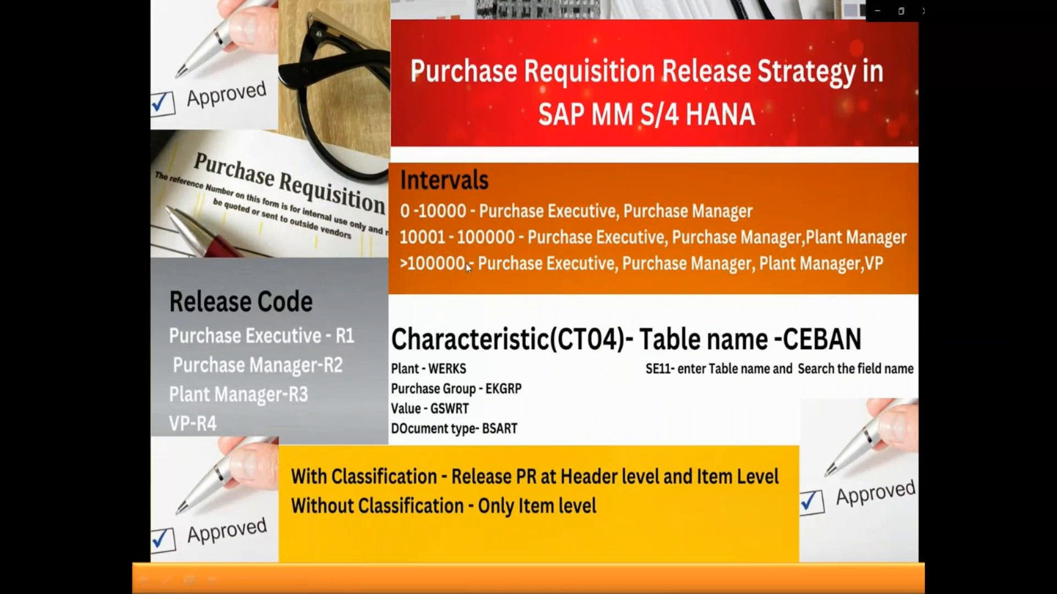
pyautogui.hotkey('alt', 'Tab')
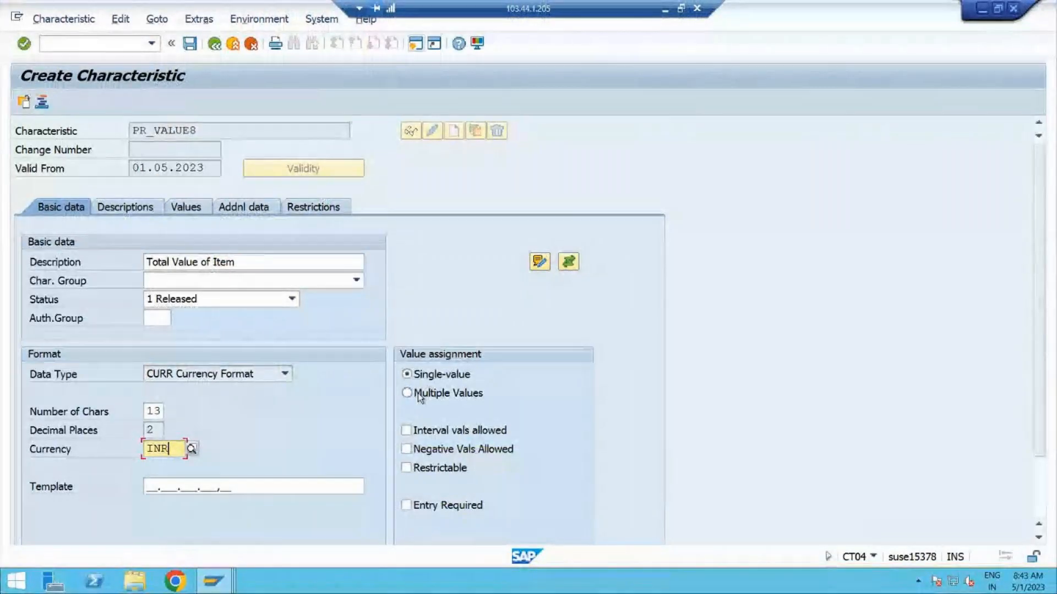
pyautogui.click(411, 393)
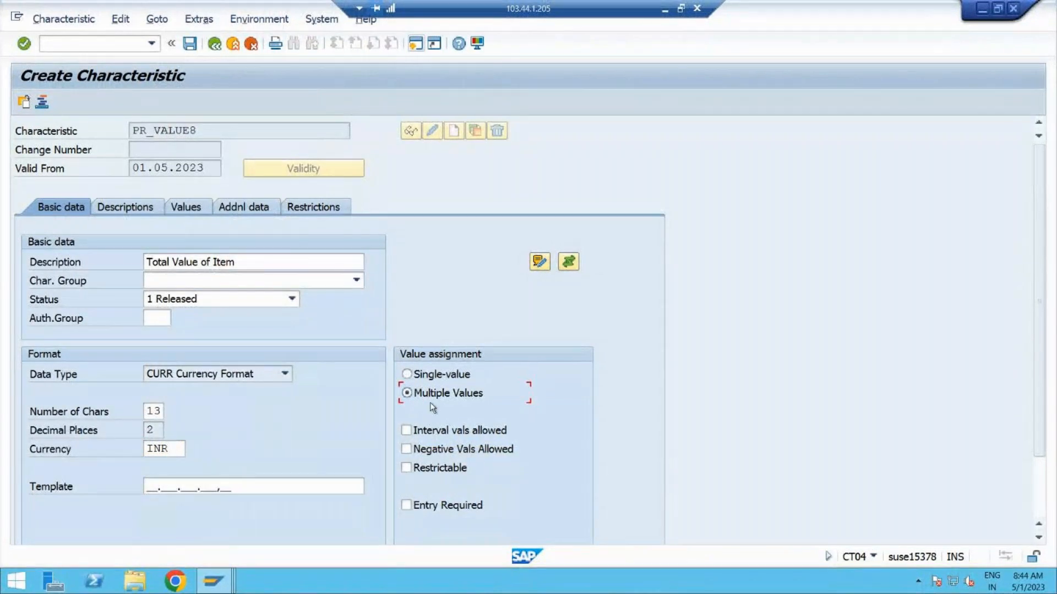
pyautogui.click(407, 430)
pyautogui.hotkey('alt', 'Tab')
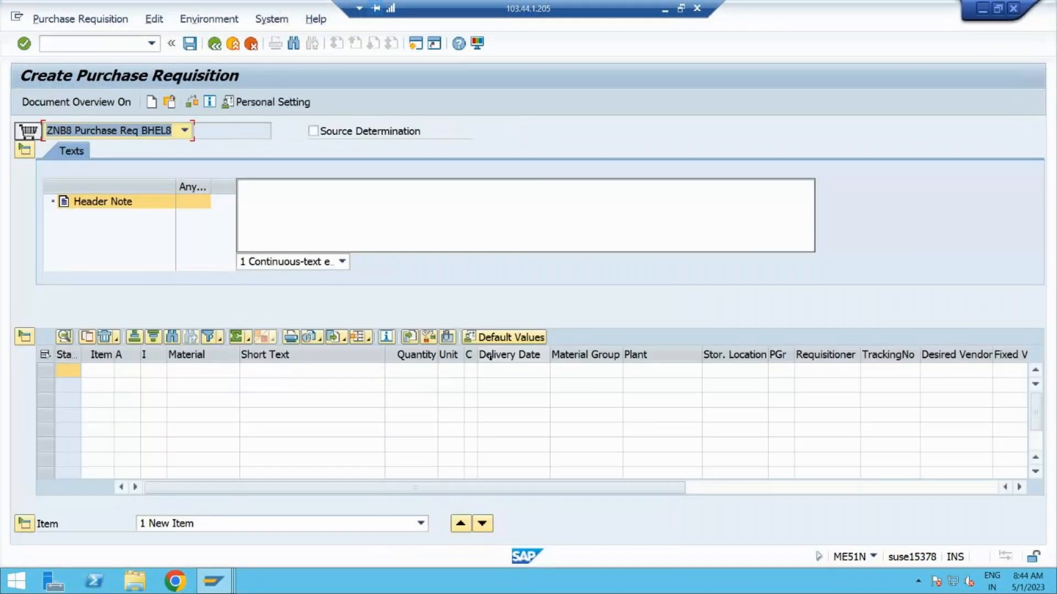
pyautogui.hotkey('alt', 'Tab')
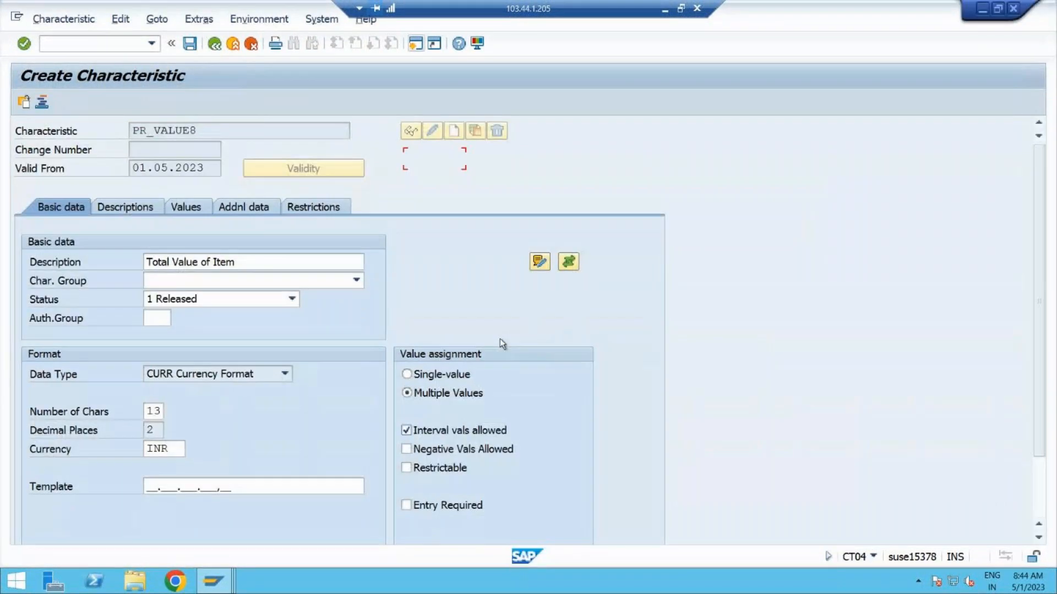
pyautogui.click(665, 12)
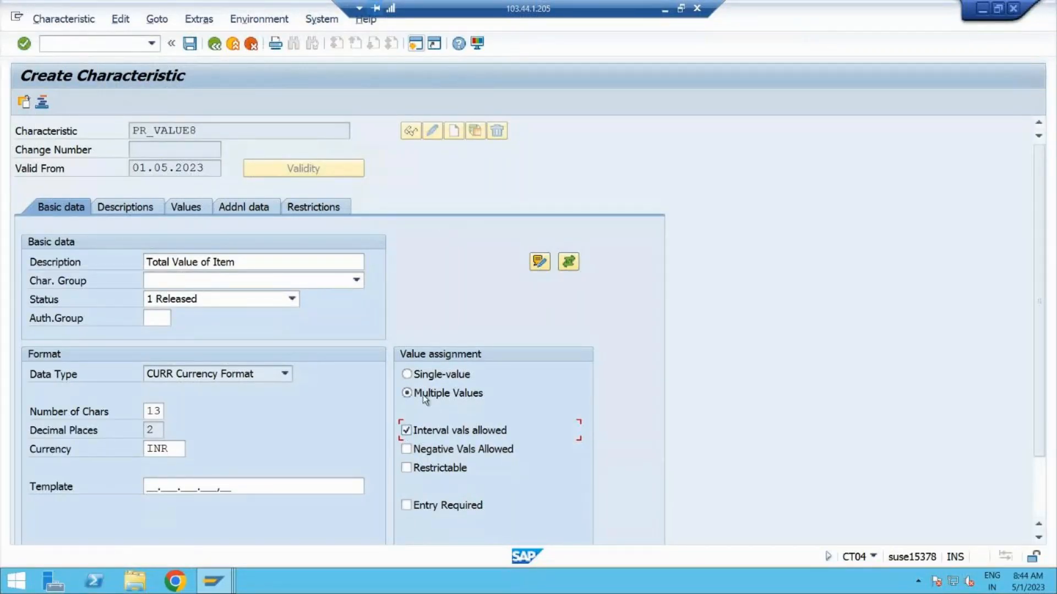
pyautogui.click(242, 208)
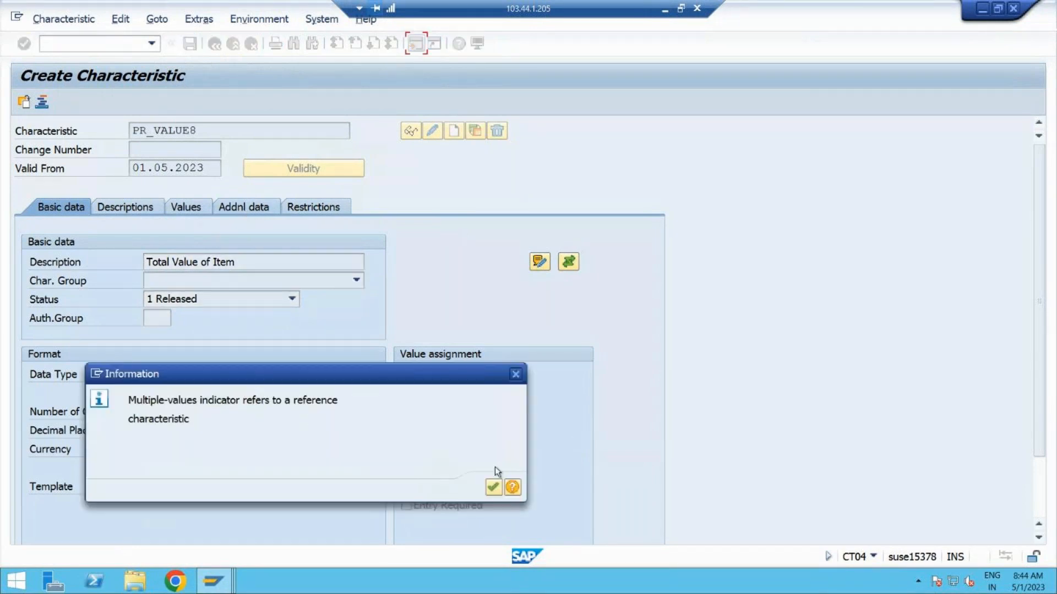
pyautogui.click(493, 487)
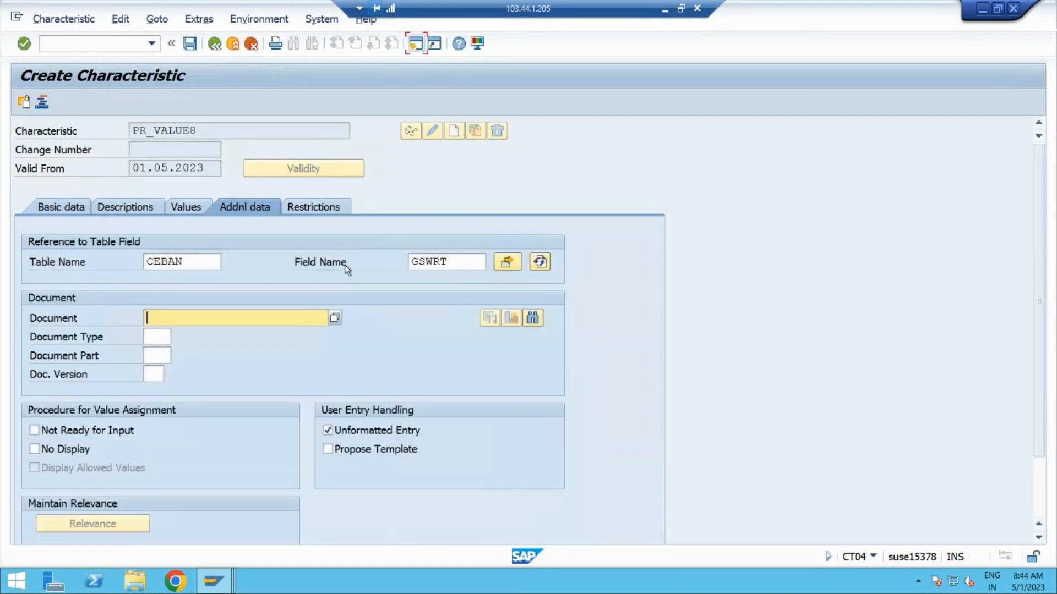
pyautogui.click(199, 208)
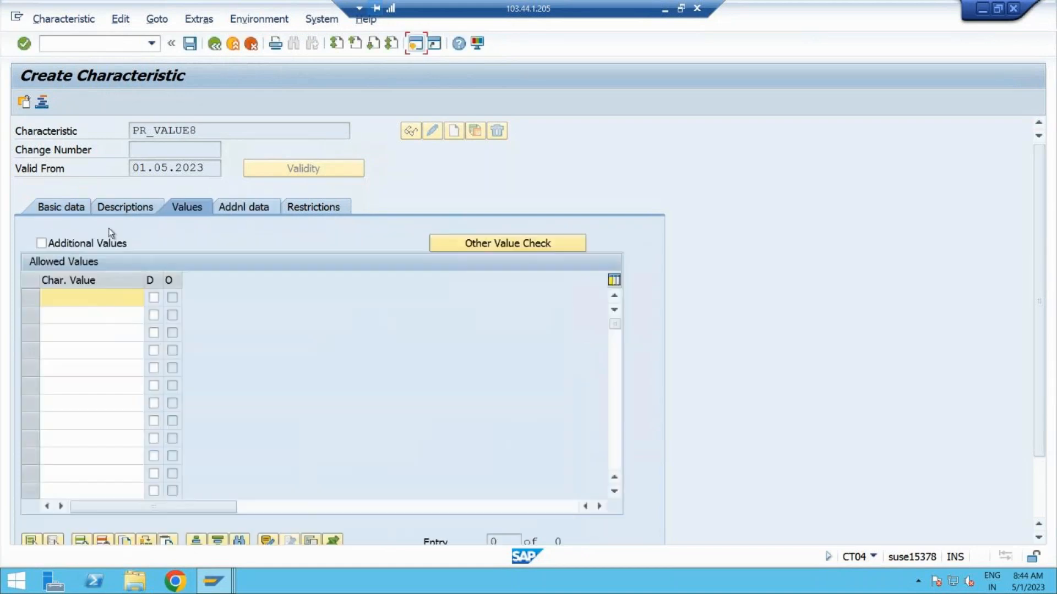
# Try to enter 0-10000 without spaces as the first allowed value.
pyautogui.click(64, 298)
pyautogui.write('0-10000')
pyautogui.press('Return')
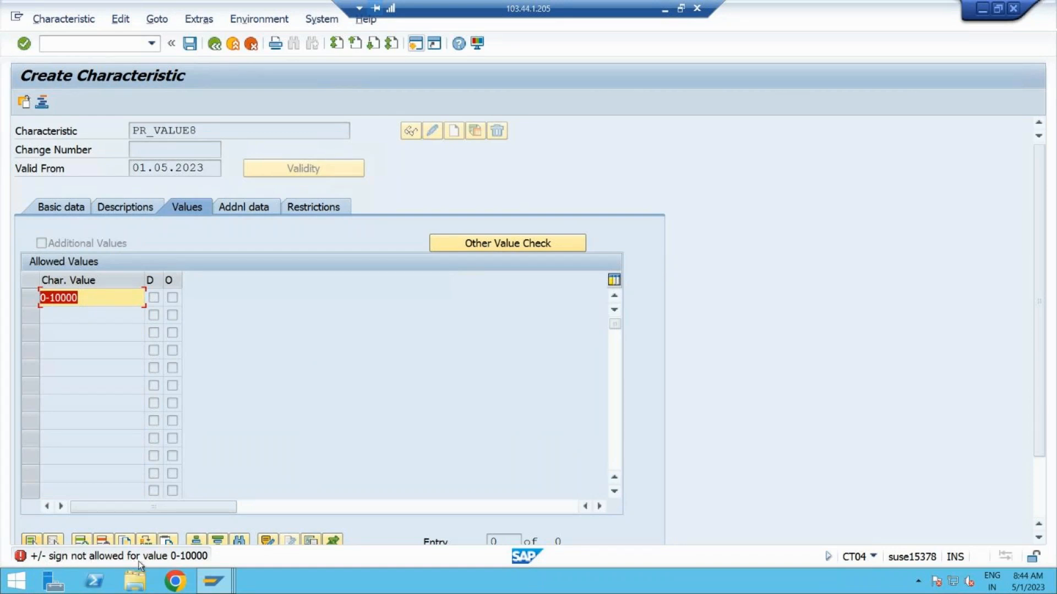
# Replace the first allowed value with the interval 0 - 10000, written with spaces around the dash.
pyautogui.click(46, 297)
pyautogui.moveTo(83, 297); pyautogui.dragTo(1, 289)
pyautogui.press('BackSpace')
pyautogui.write('0')
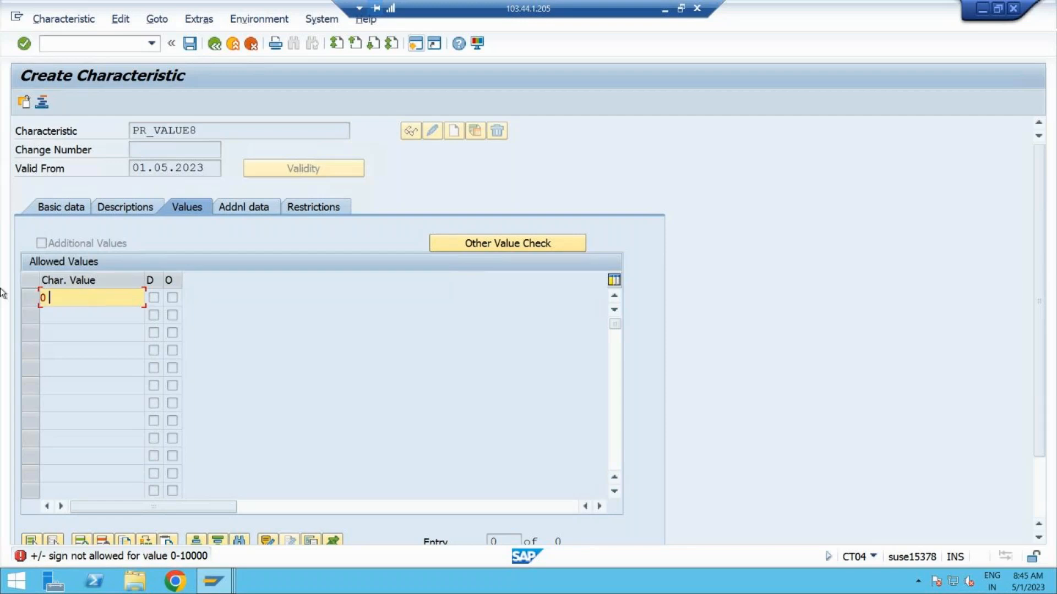
pyautogui.write(' - 10000')
pyautogui.press('Return')
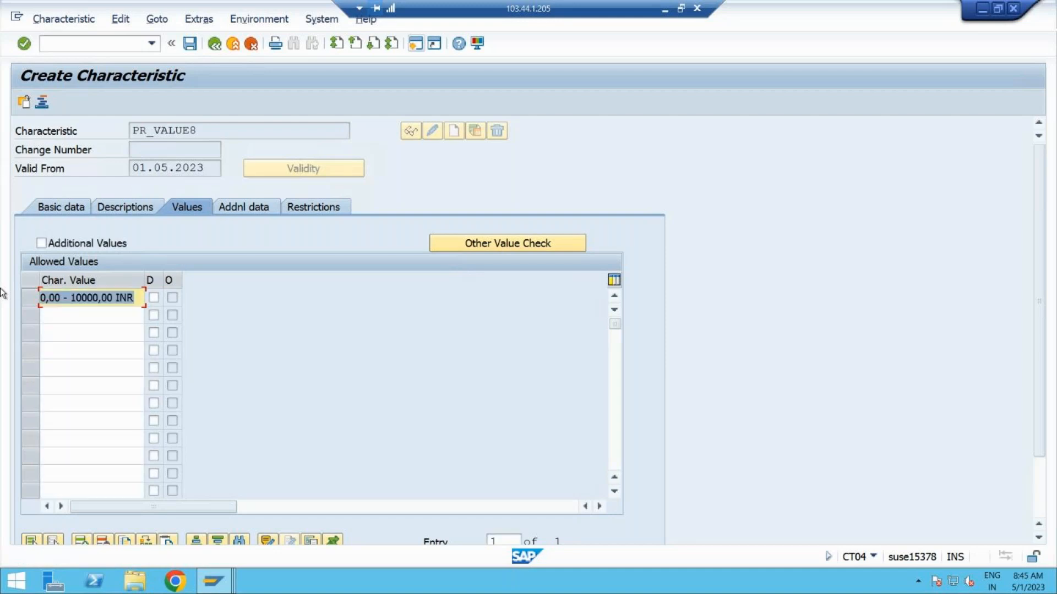
# Add the interval 10001 - 100000 and the open range > 100000 as further allowed values of PR_VALUE8.
pyautogui.click(62, 317)
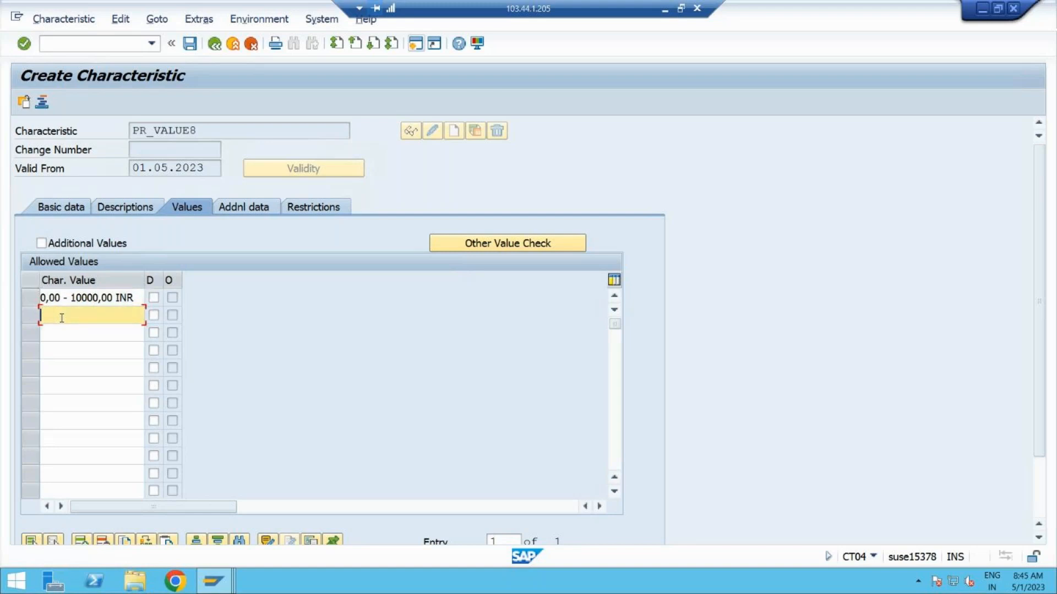
pyautogui.write('10001')
pyautogui.write('- 100000')
pyautogui.press('Return')
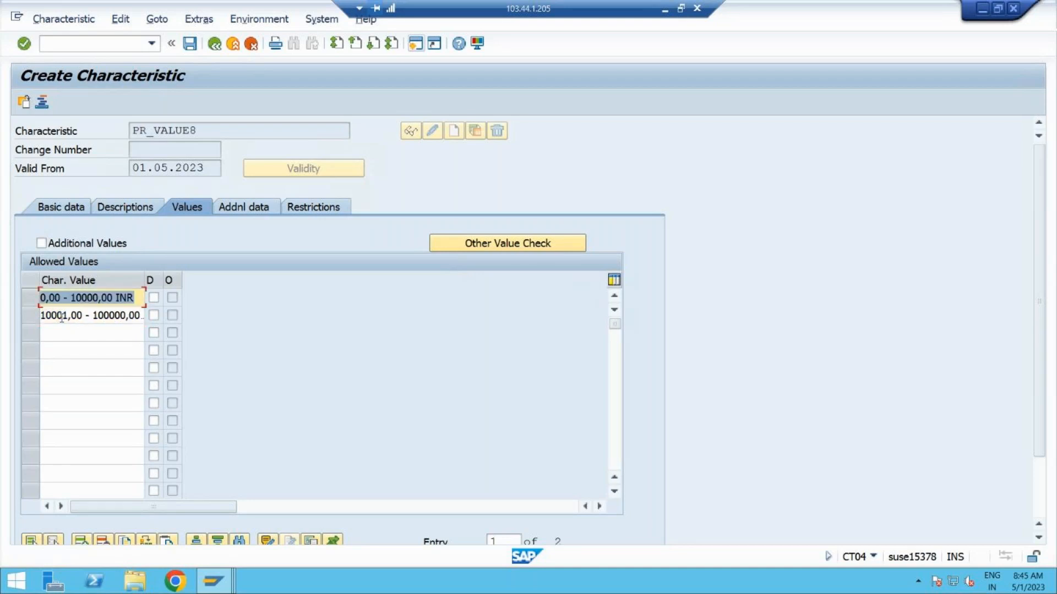
pyautogui.click(68, 335)
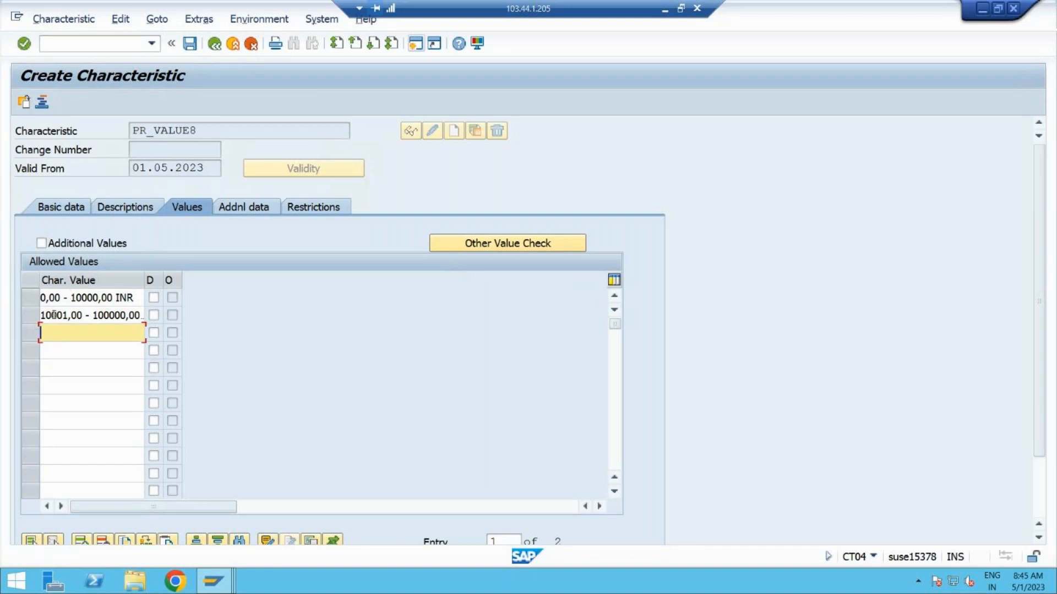
pyautogui.write('> 100000')
pyautogui.press('Return')
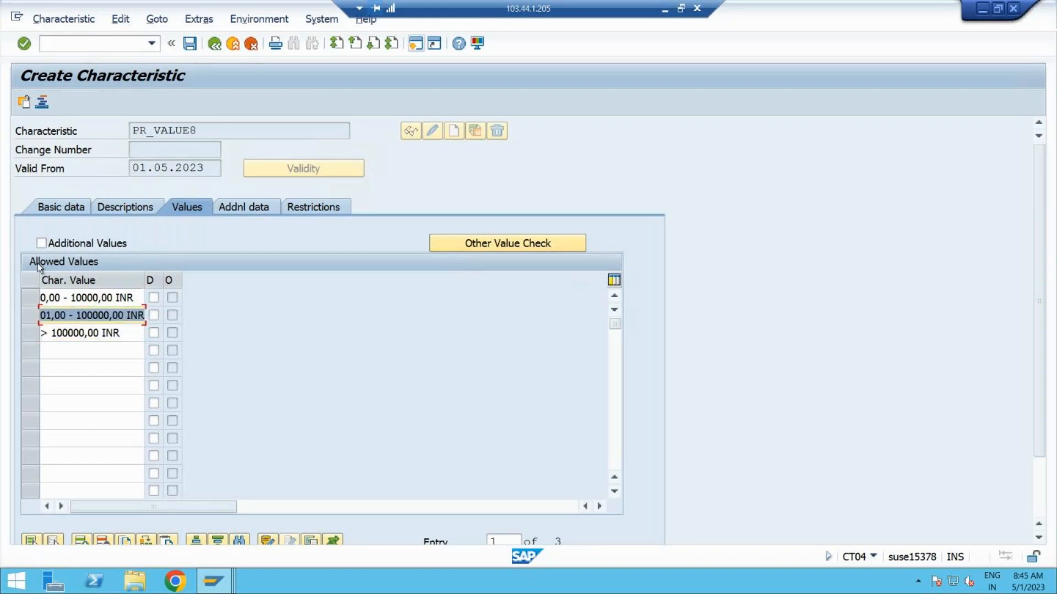
# Allow additional values for PR_VALUE8 and save the characteristic.
pyautogui.click(40, 245)
pyautogui.click(190, 44)
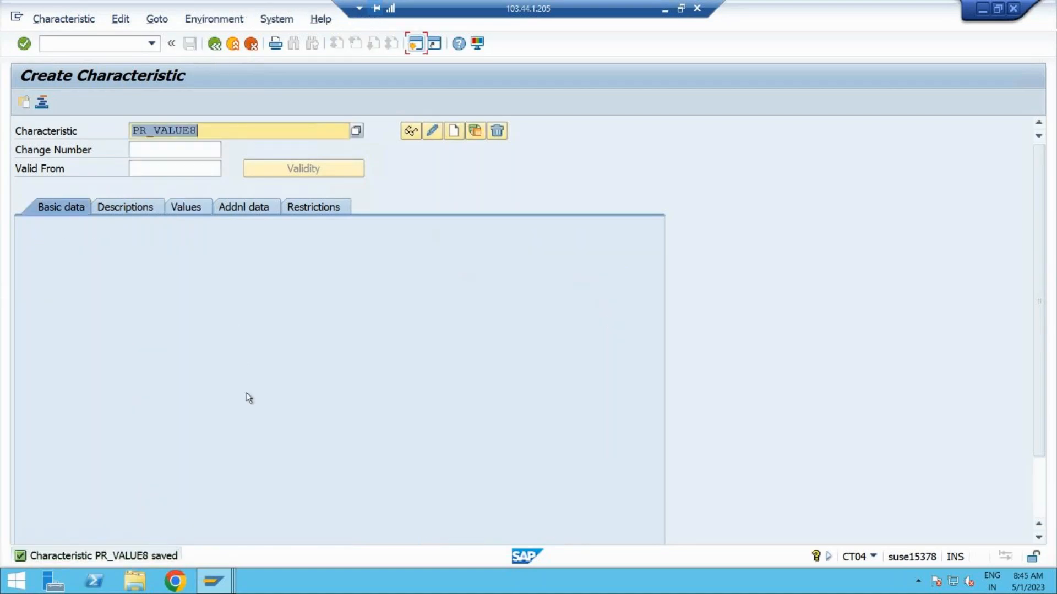
# Display the characteristic PR_PLANT8 and review its allowed values.
pyautogui.click(224, 132)
pyautogui.press('BackSpace')
pyautogui.press('BackSpace')
pyautogui.press('BackSpace')
pyautogui.press('BackSpace')
pyautogui.press('BackSpace')
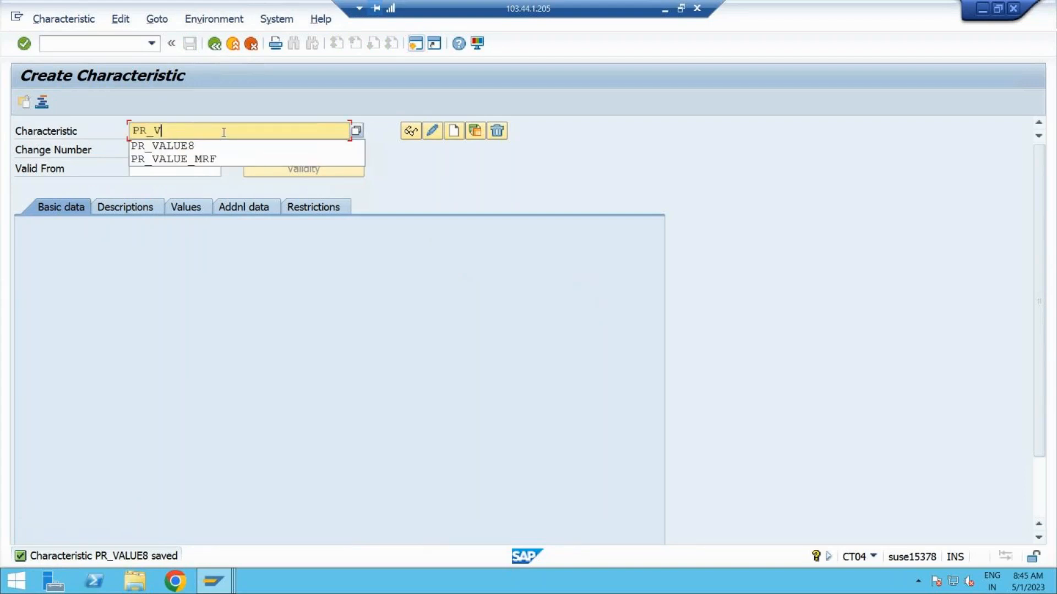
pyautogui.press('BackSpace')
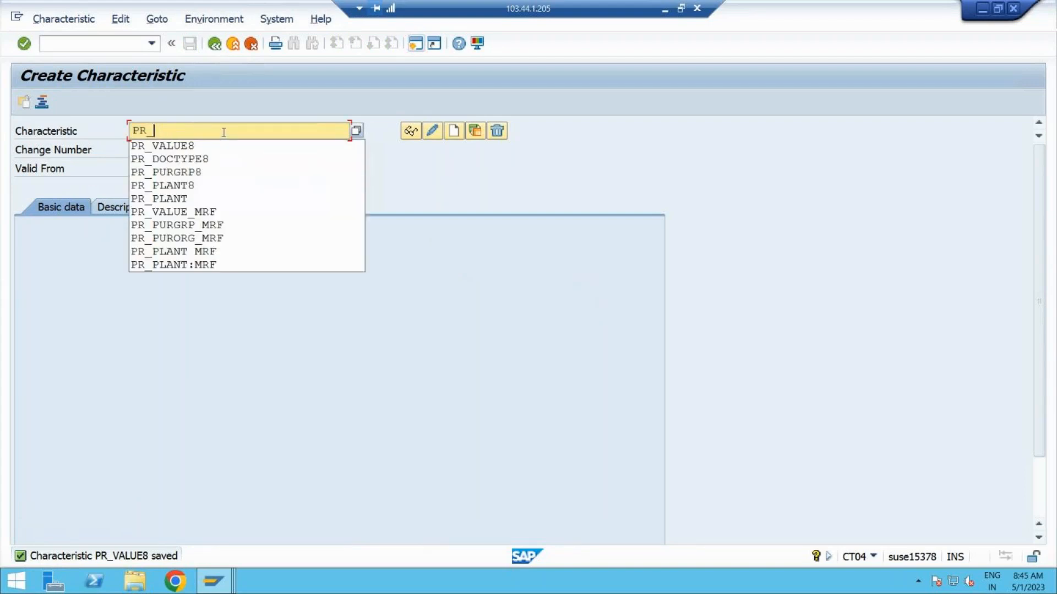
pyautogui.click(187, 186)
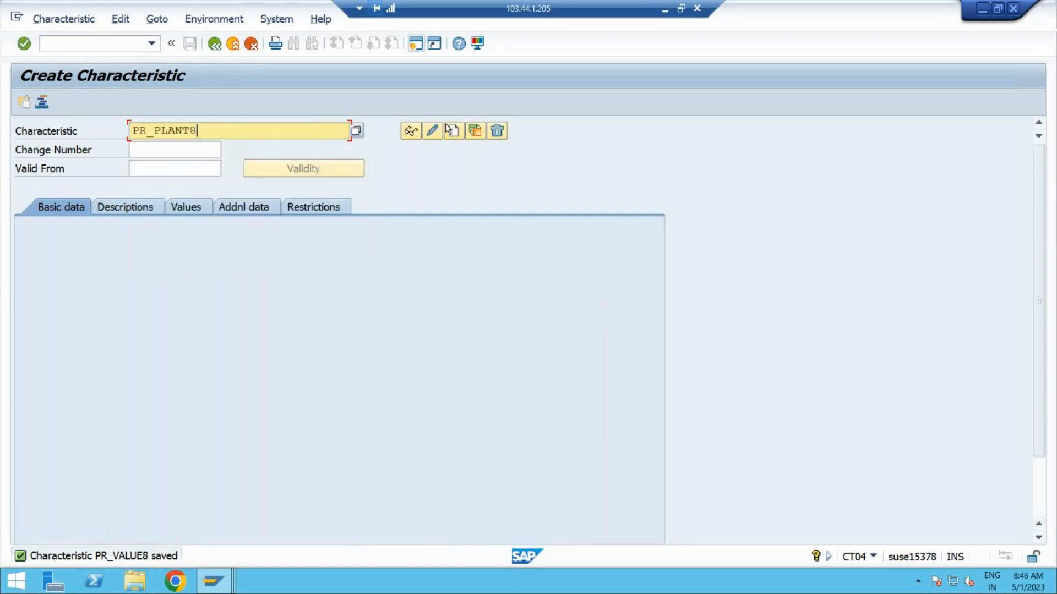
pyautogui.click(411, 131)
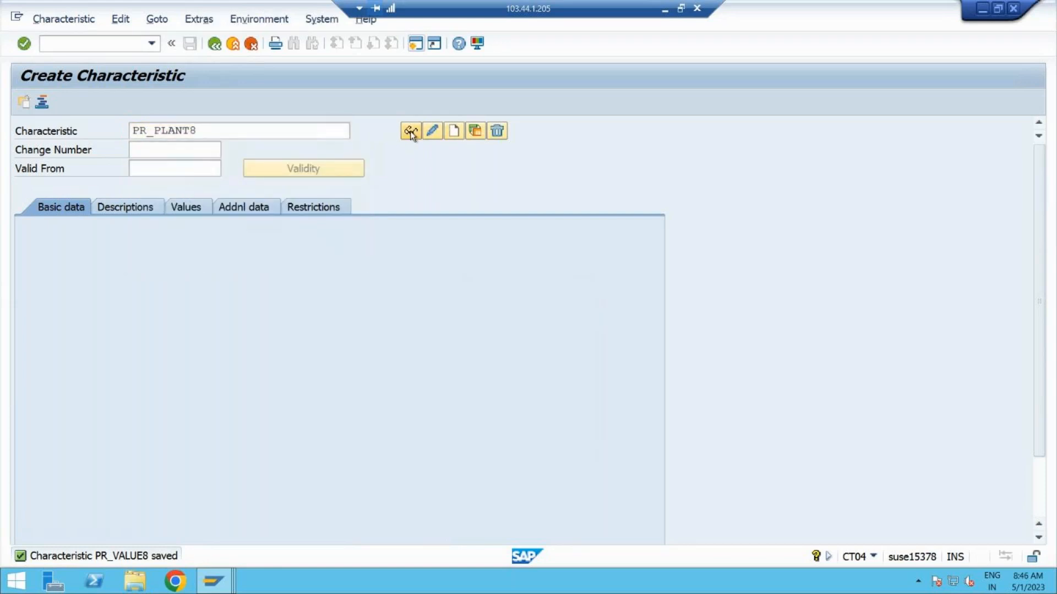
pyautogui.click(190, 207)
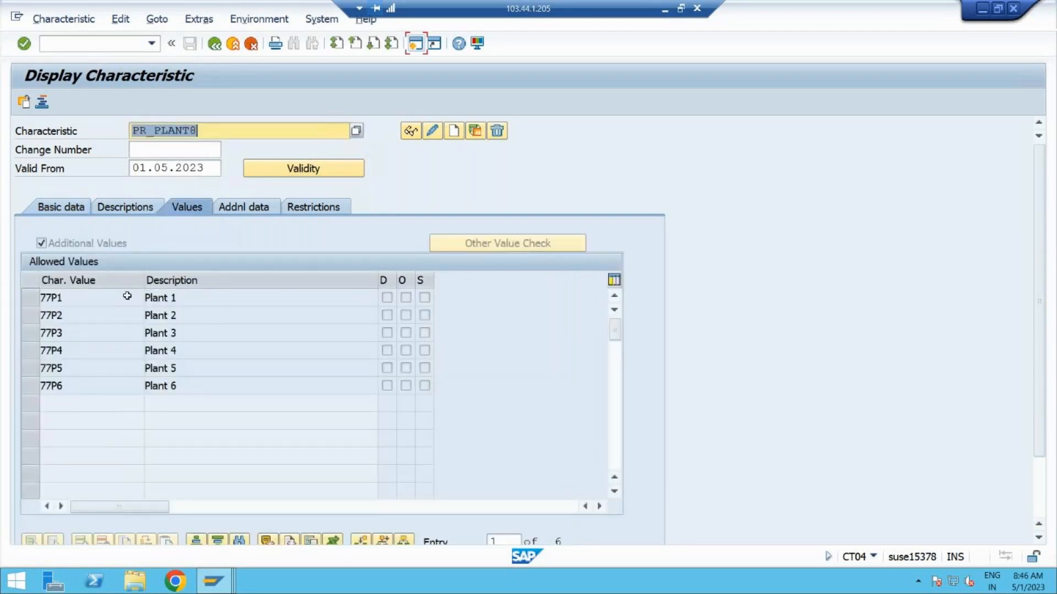
# Display the characteristic PR_PURGRP8 and review its allowed values, table field reference and basic data.
pyautogui.click(251, 137)
pyautogui.press('BackSpace')
pyautogui.press('BackSpace')
pyautogui.press('BackSpace')
pyautogui.press('BackSpace')
pyautogui.press('BackSpace')
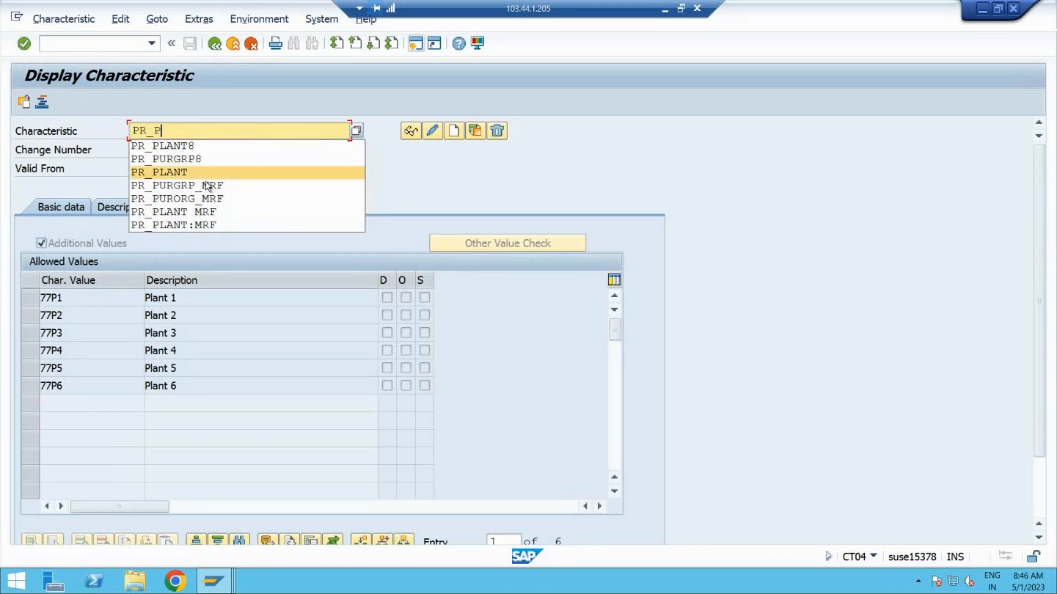
pyautogui.click(188, 159)
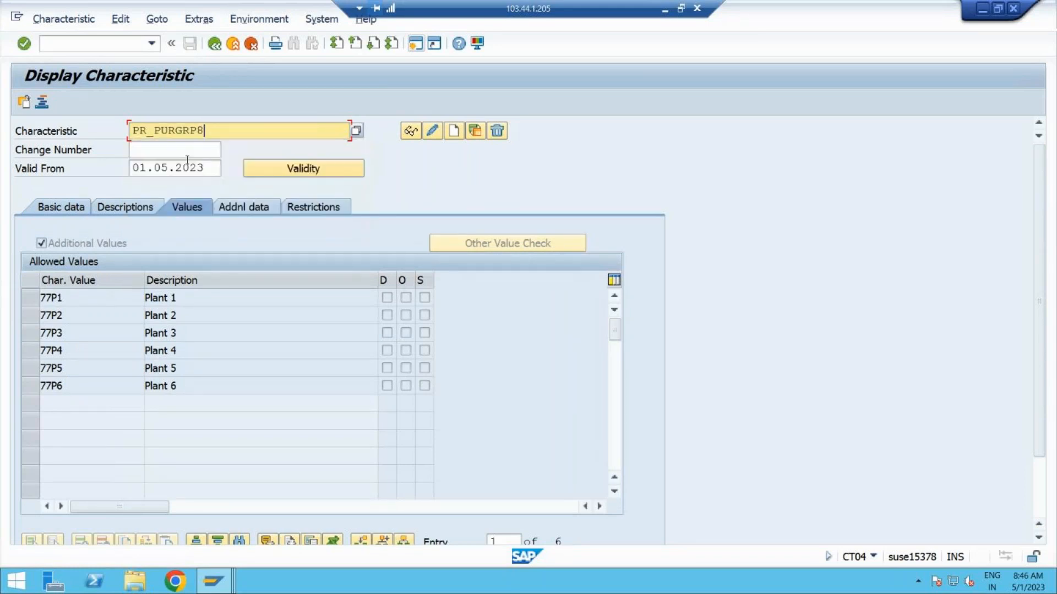
pyautogui.click(411, 131)
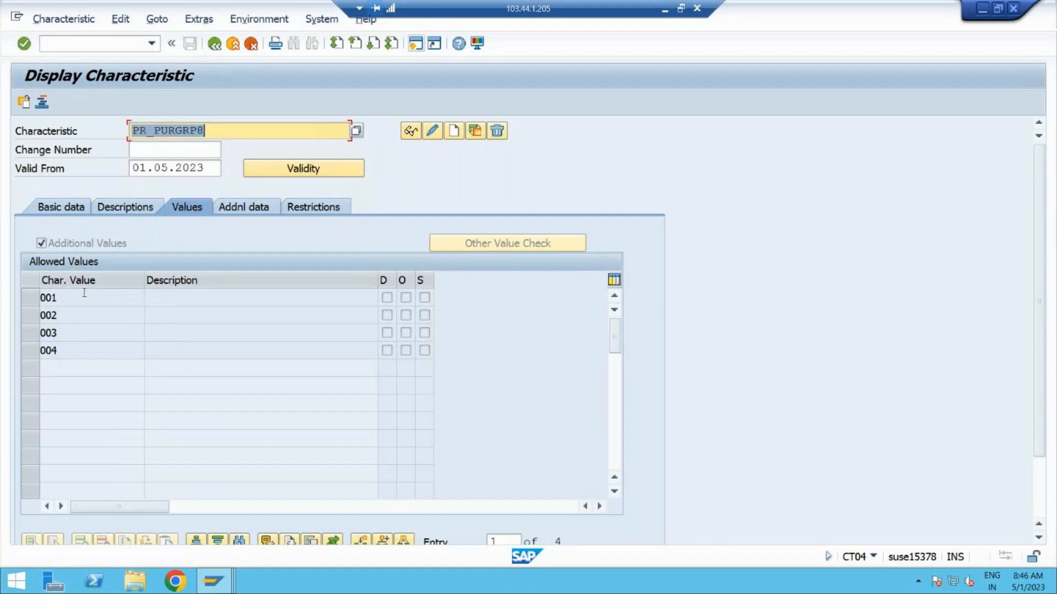
pyautogui.click(239, 205)
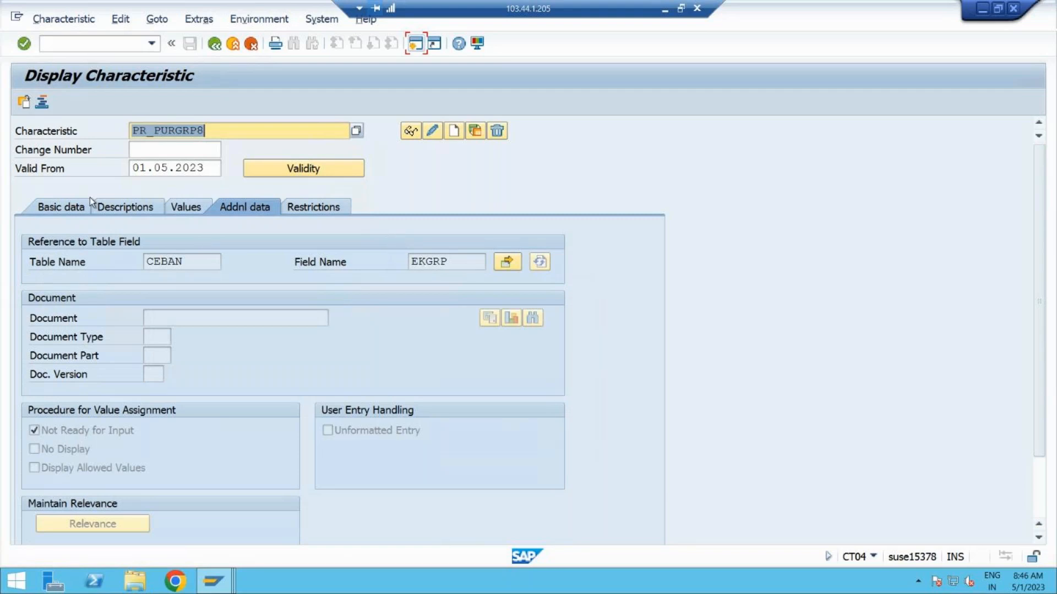
pyautogui.click(57, 207)
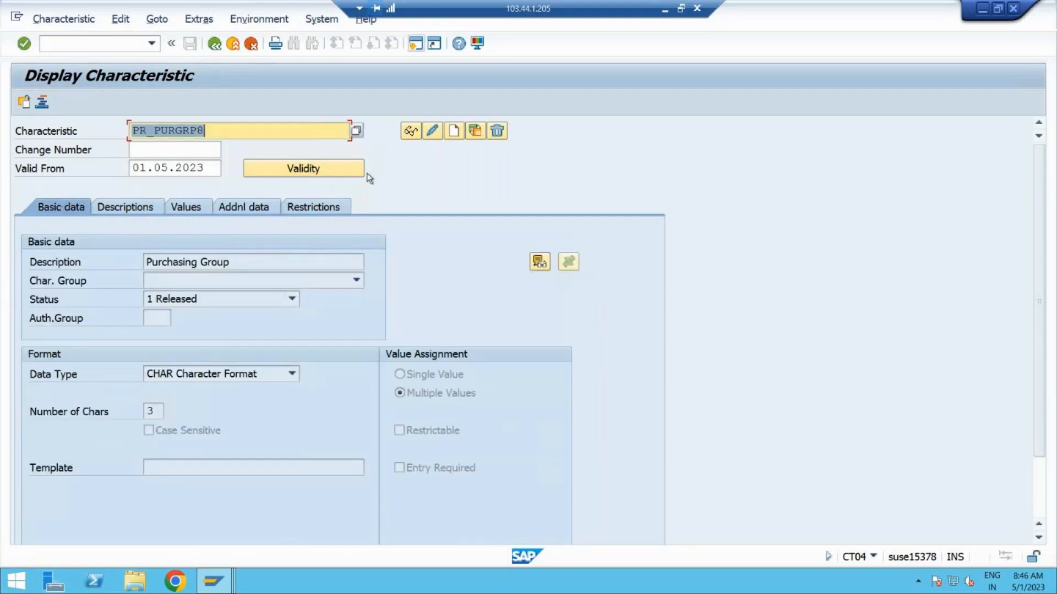
# Display the characteristic PR_DOCTYPE8, review its table field reference and allowed values, and return to the IMG structure.
pyautogui.click(226, 127)
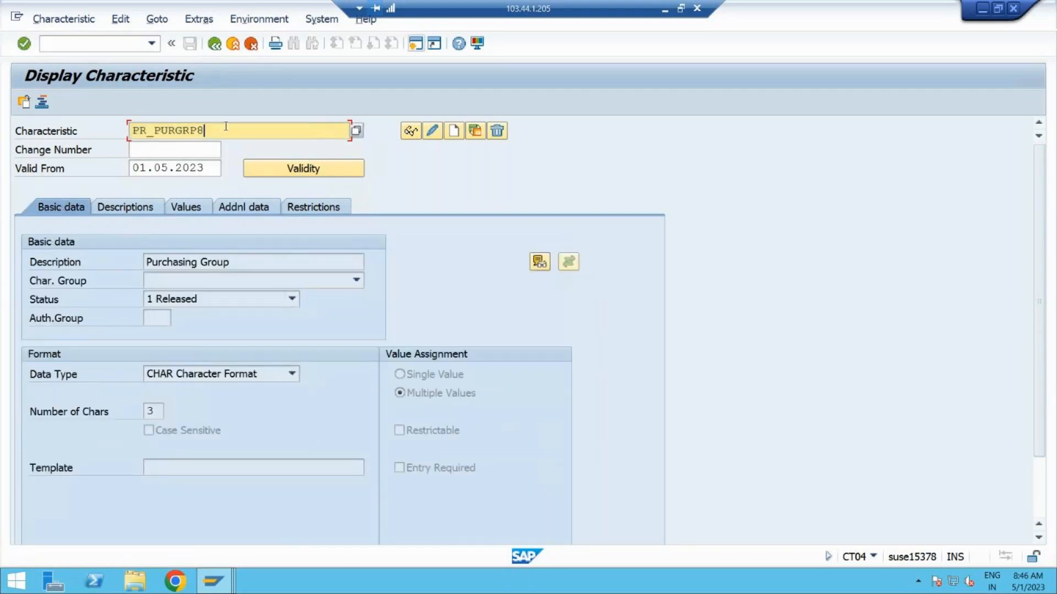
pyautogui.press('BackSpace')
pyautogui.press('BackSpace')
pyautogui.press('BackSpace')
pyautogui.press('BackSpace')
pyautogui.press('BackSpace')
pyautogui.press('BackSpace')
pyautogui.press('BackSpace')
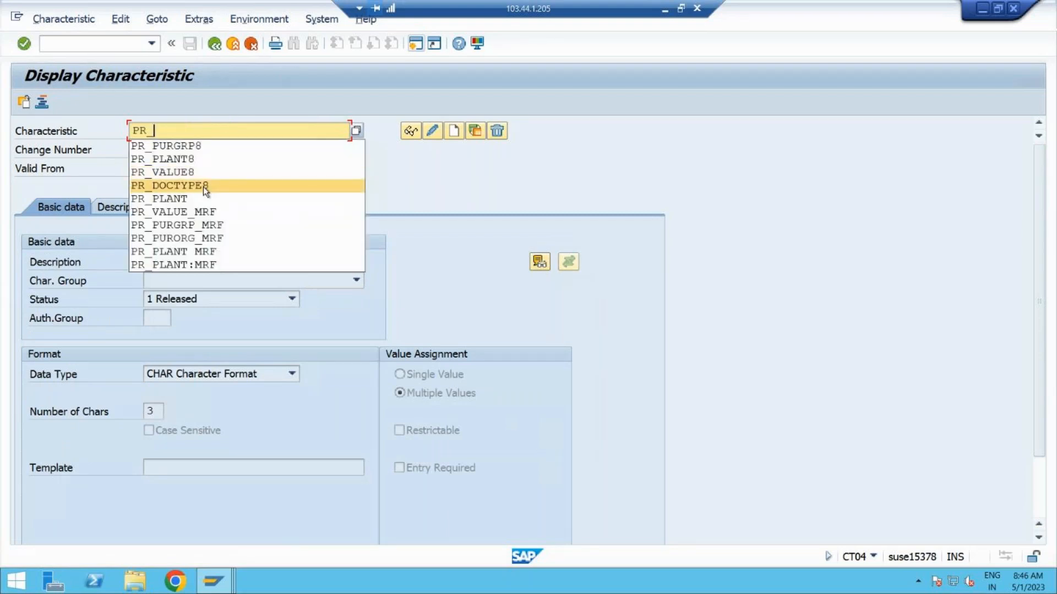
pyautogui.click(205, 186)
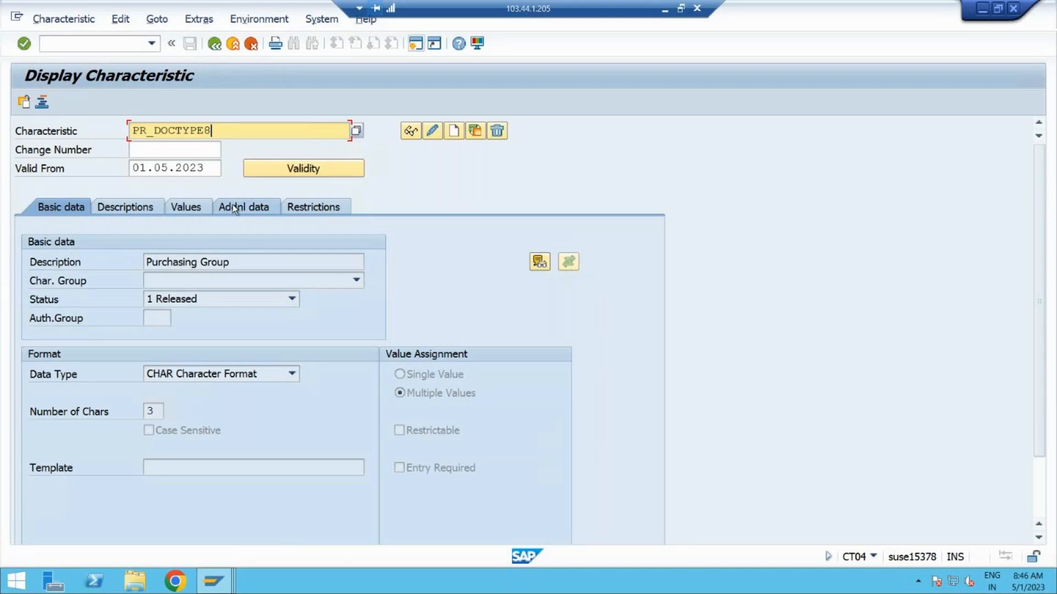
pyautogui.click(409, 137)
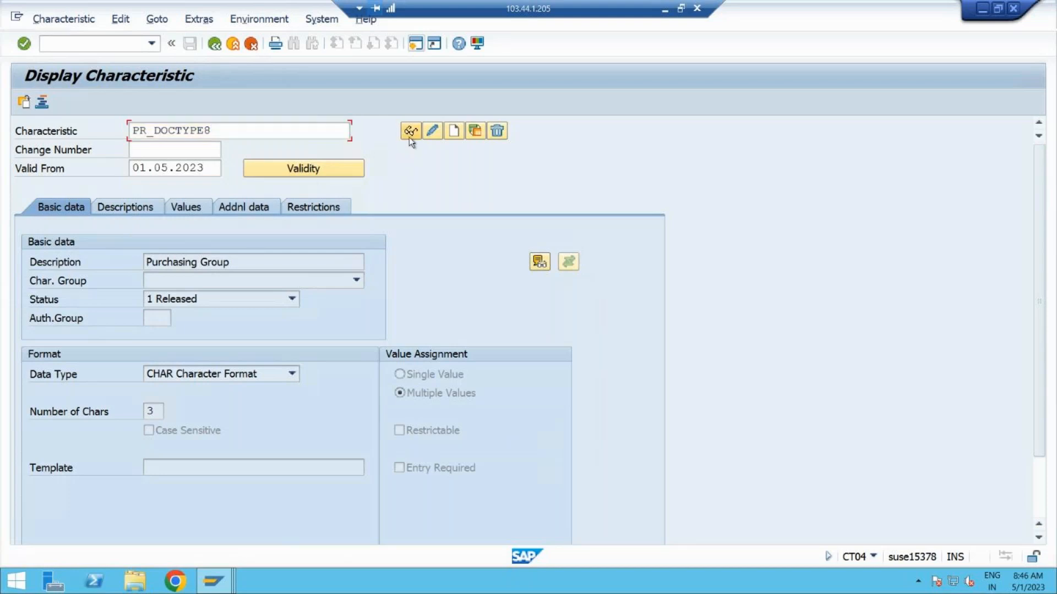
pyautogui.click(236, 210)
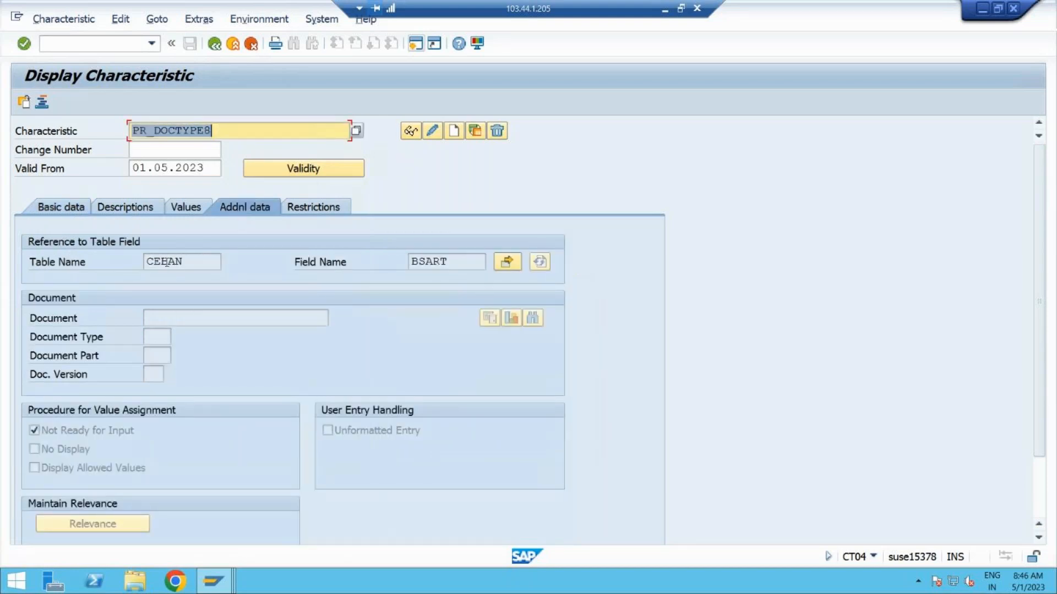
pyautogui.click(187, 207)
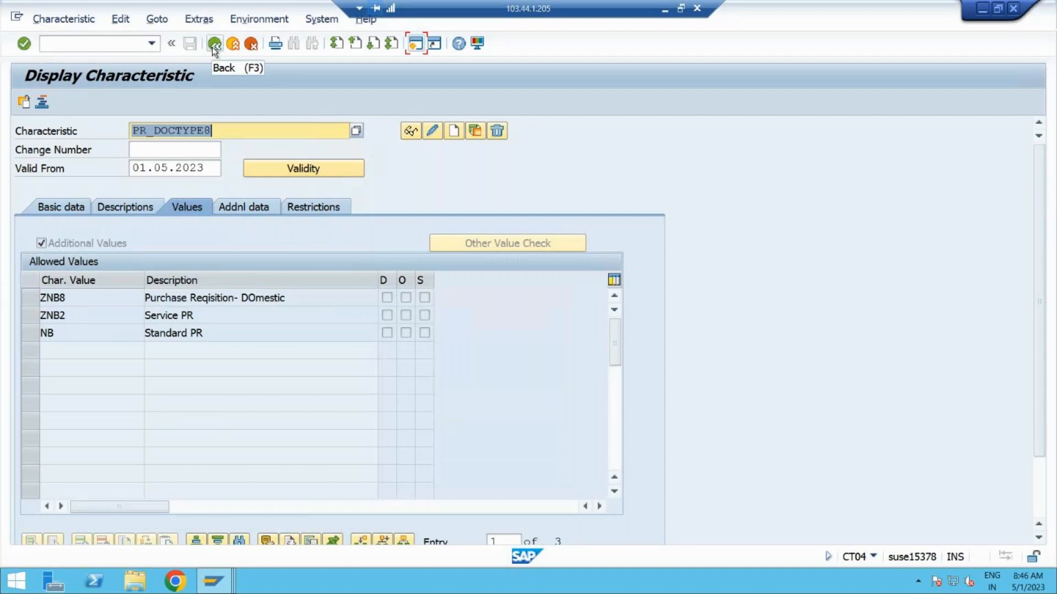
pyautogui.click(213, 49)
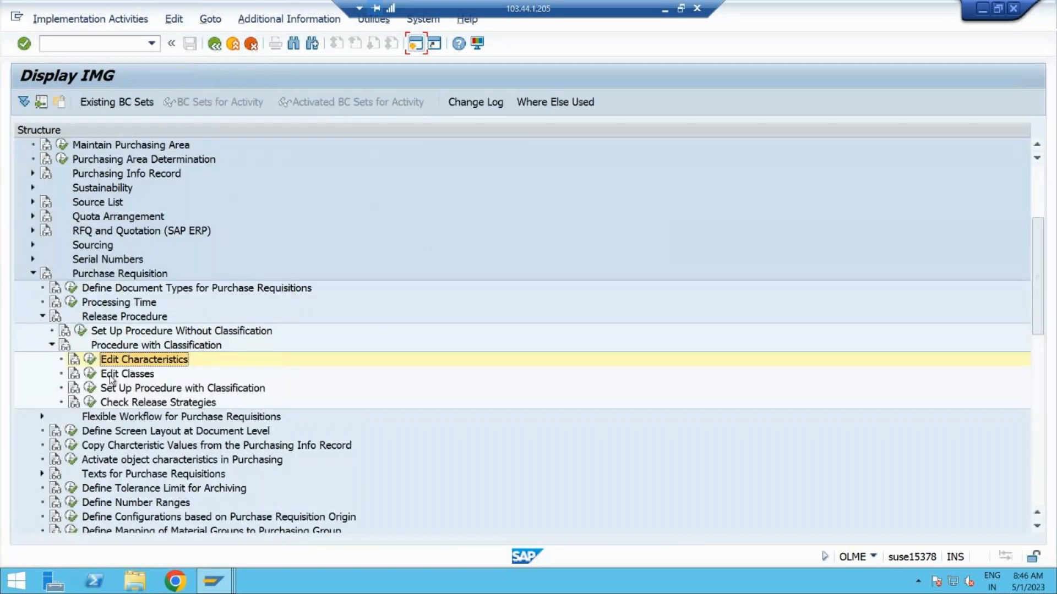
# Open the Edit Classes activity for purchase requisition release with classification and enter PR_CLASS_8 as the class name.
pyautogui.click(117, 378)
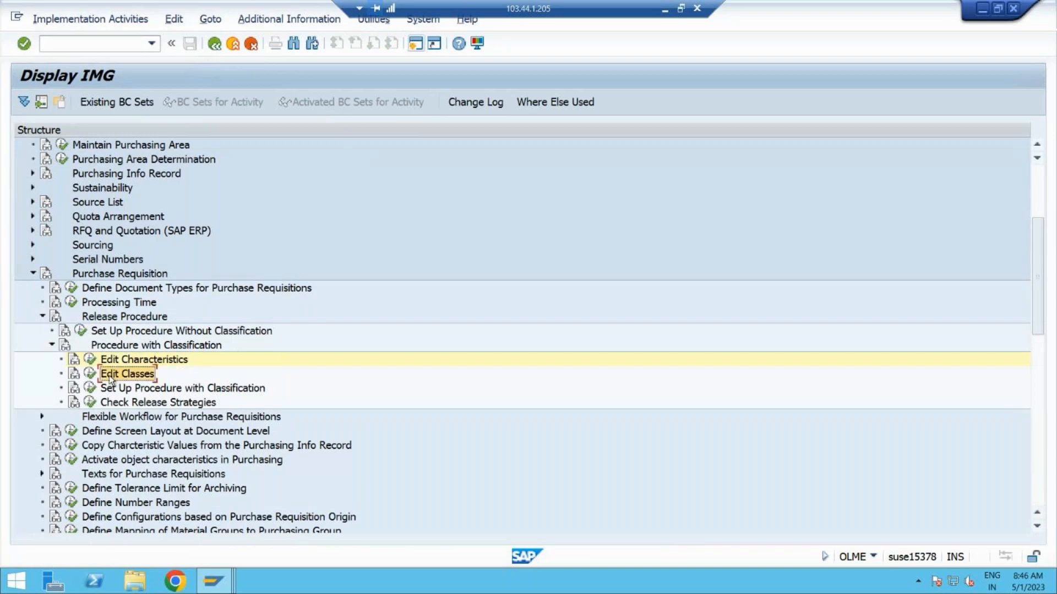
pyautogui.click(89, 378)
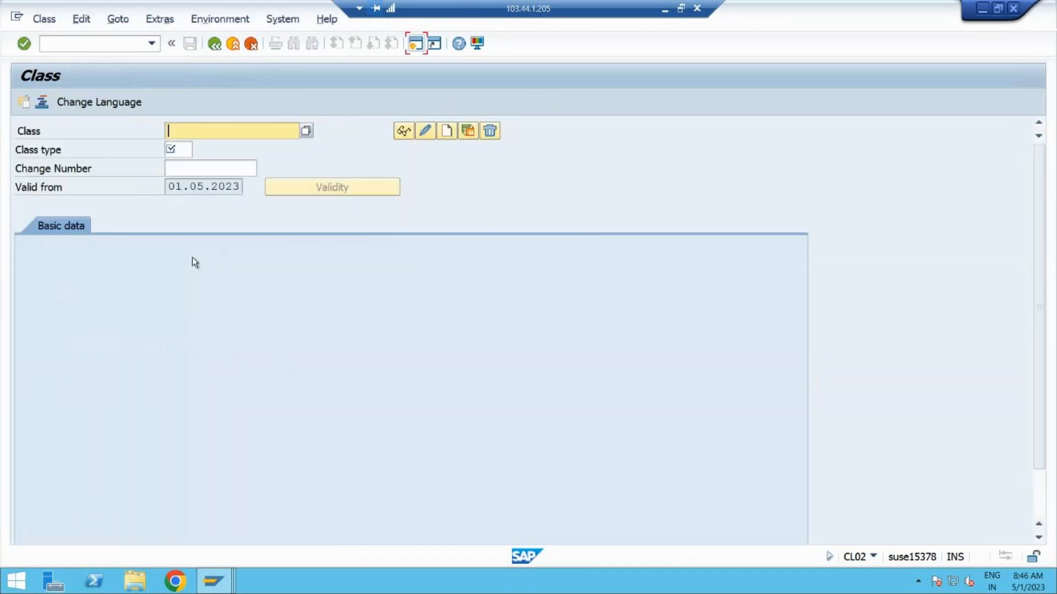
pyautogui.click(210, 128)
pyautogui.write('PR')
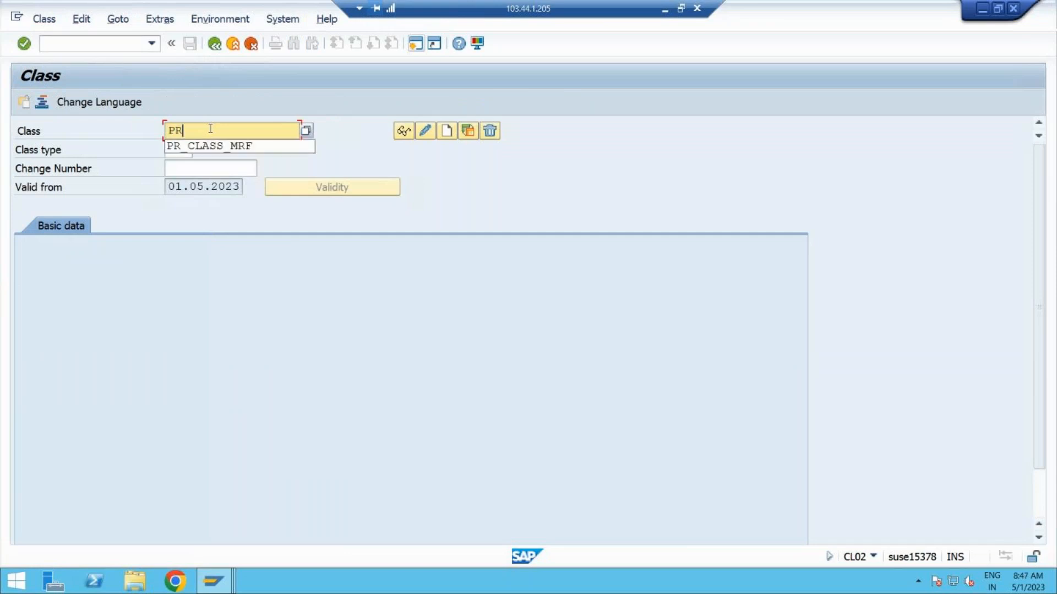
pyautogui.write('_CL')
pyautogui.write('_08')
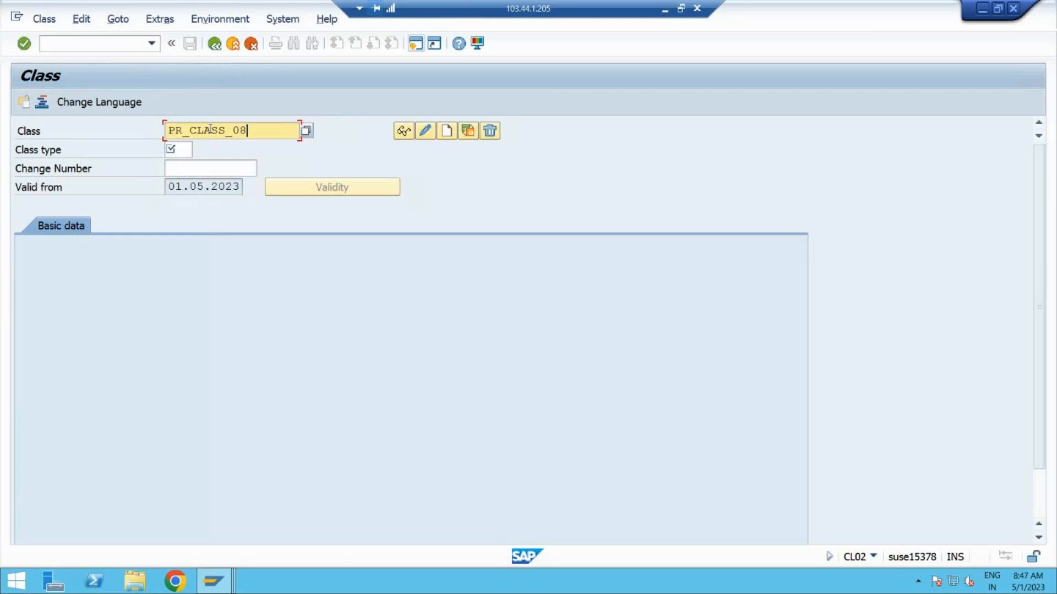
pyautogui.press('BackSpace')
pyautogui.press('BackSpace')
pyautogui.write('8')
# Assign class type 032 Release Strategy to the class and start creating it.
pyautogui.click(184, 151)
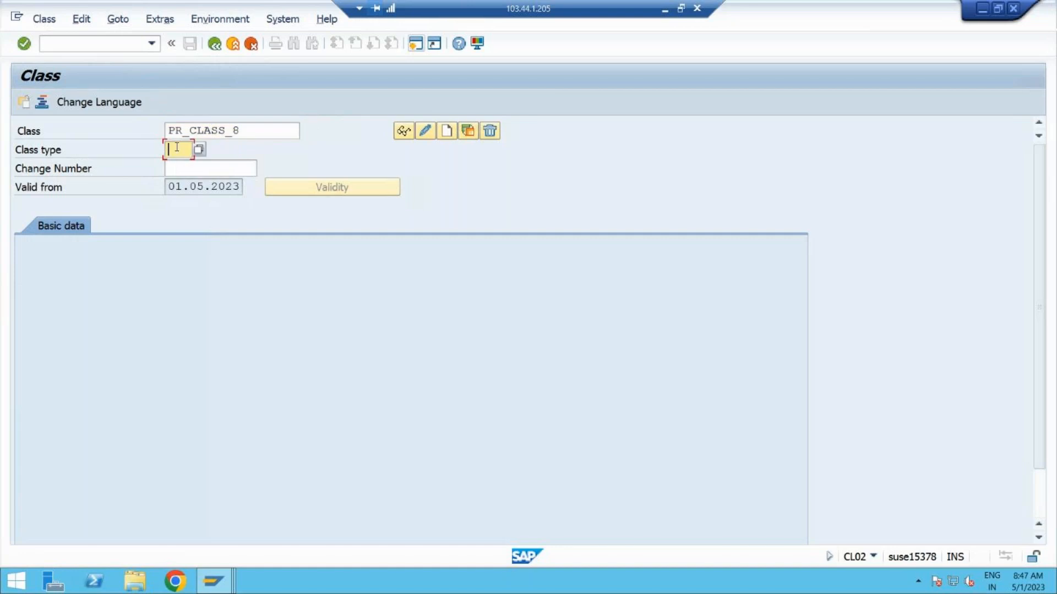
pyautogui.click(199, 149)
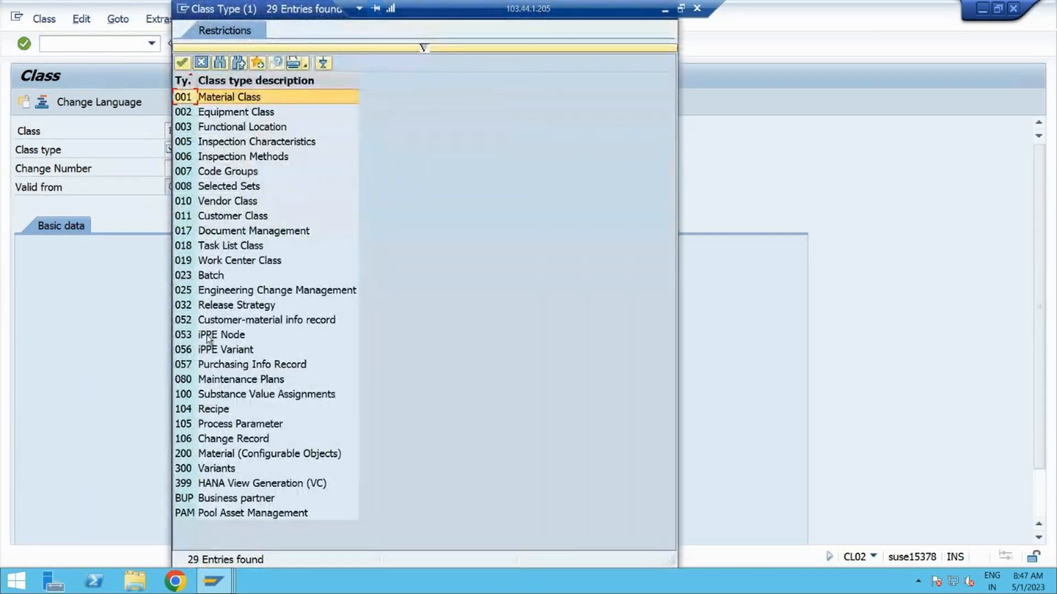
pyautogui.click(354, 303)
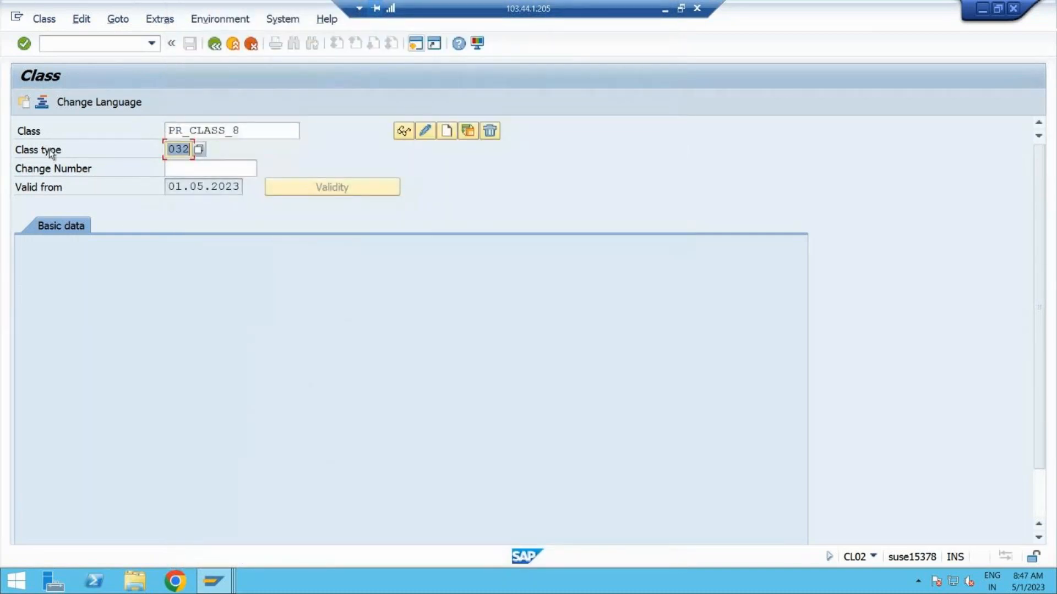
pyautogui.press('Return')
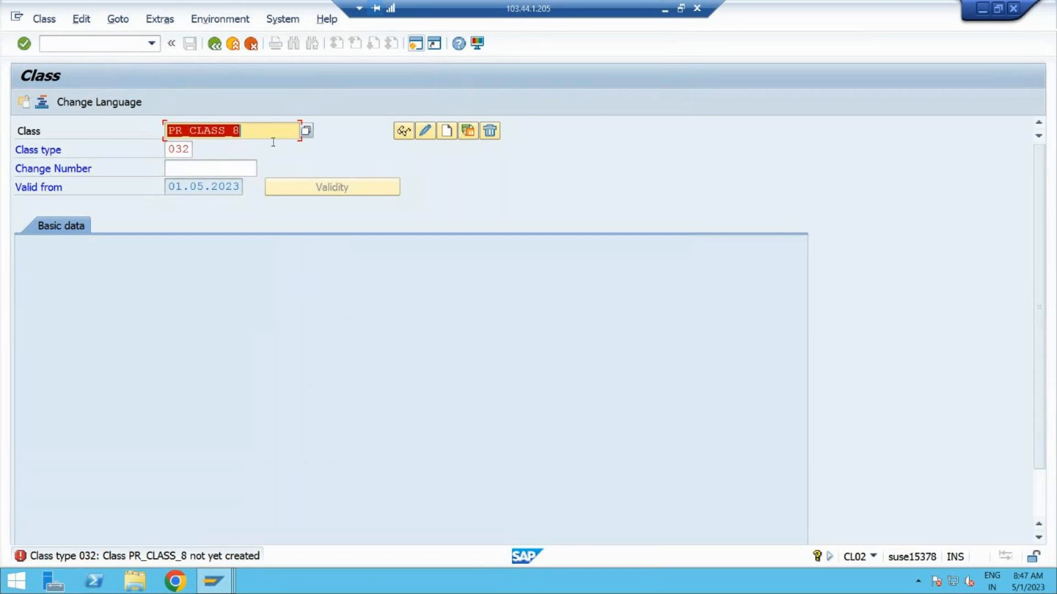
pyautogui.click(446, 135)
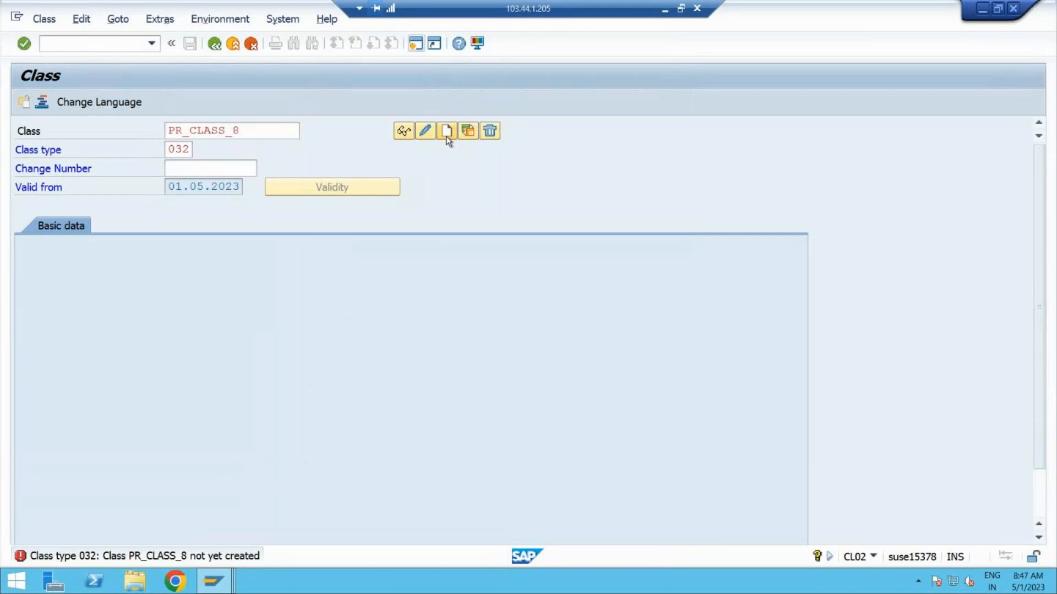
# Enter CLASSS FOR PR RELEASE as the description of the new class.
pyautogui.click(220, 278)
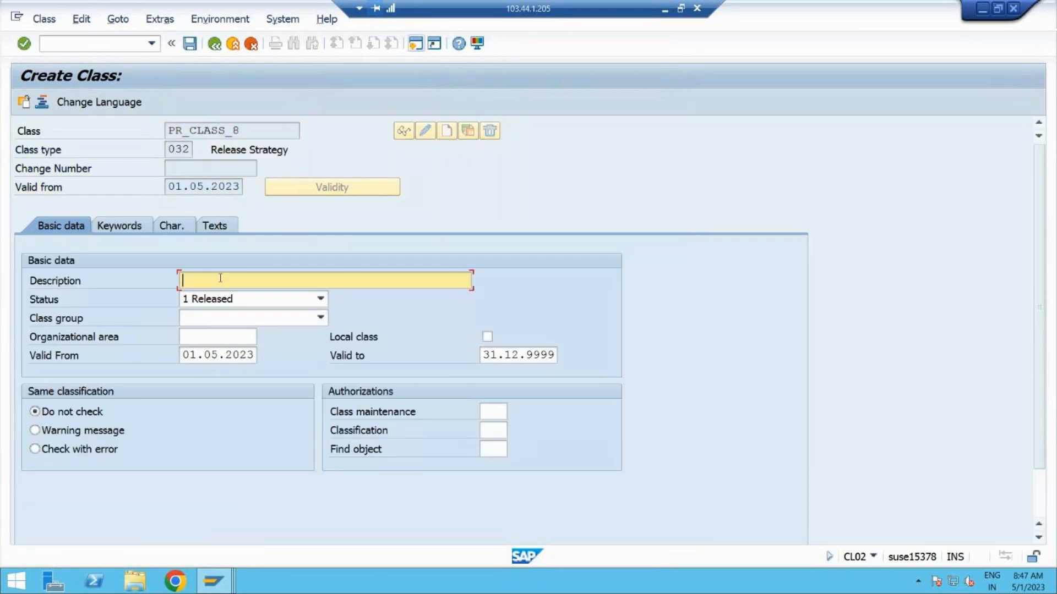
pyautogui.write('CLASSS FOR PR RELEASE')
pyautogui.press('BackSpace')
pyautogui.write('E')
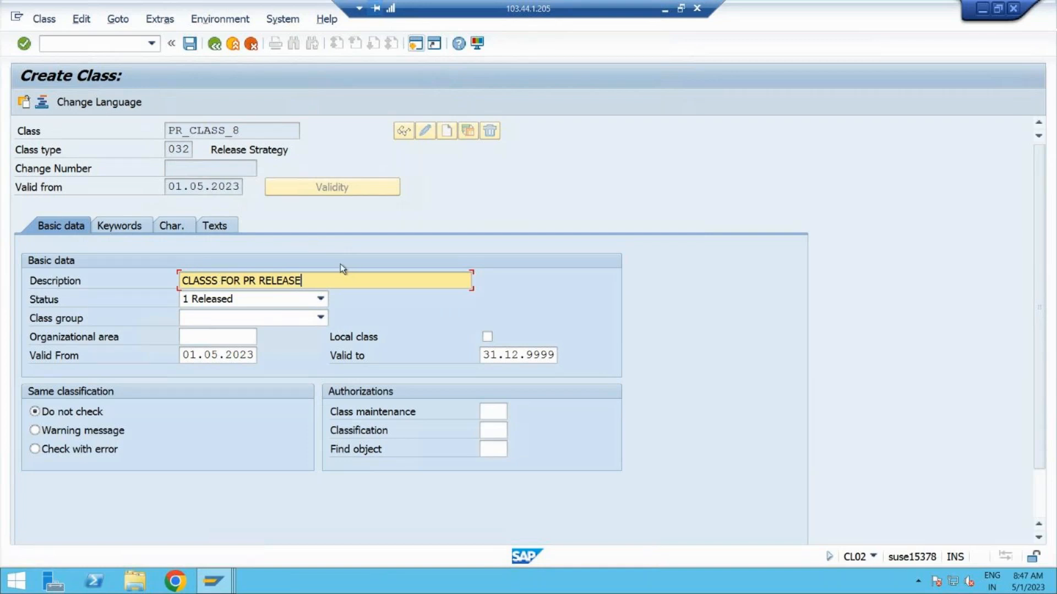
pyautogui.hotkey('ctrl', 'a')
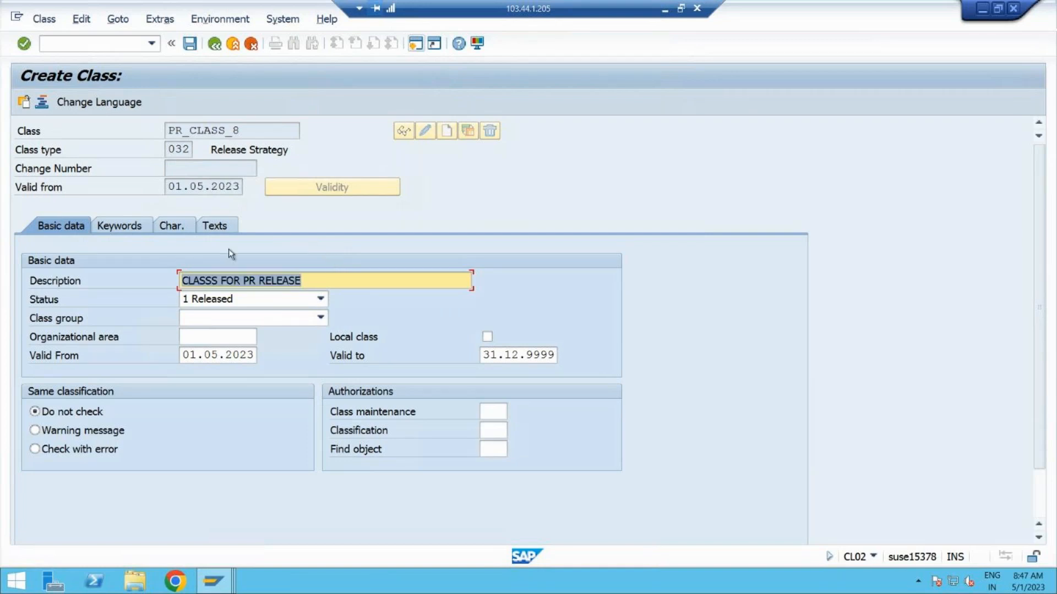
# Enter PR_PLANT8 as the first characteristic assigned to the class.
pyautogui.click(171, 227)
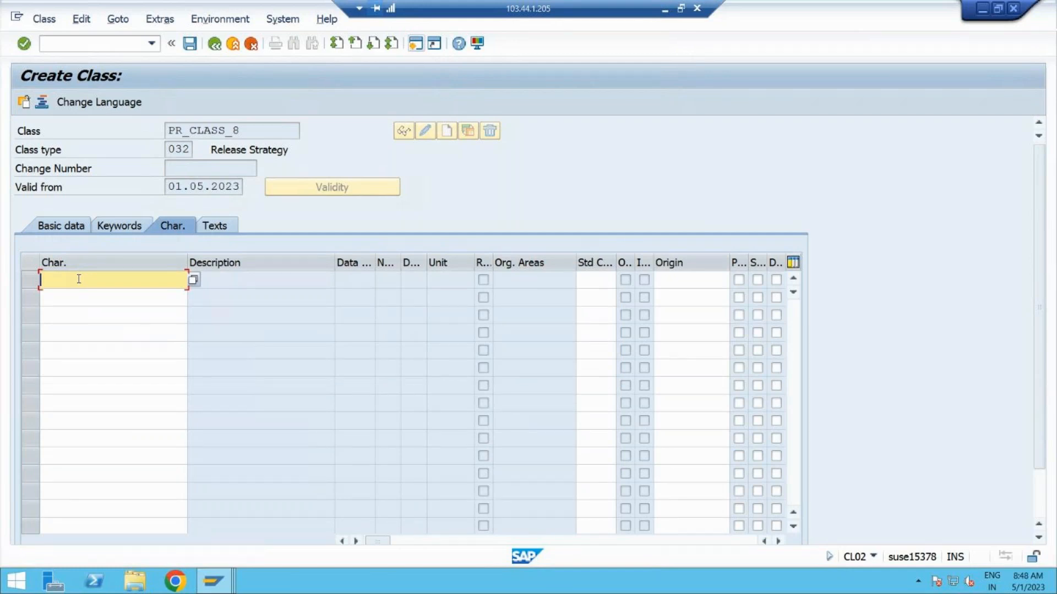
pyautogui.write('PR_')
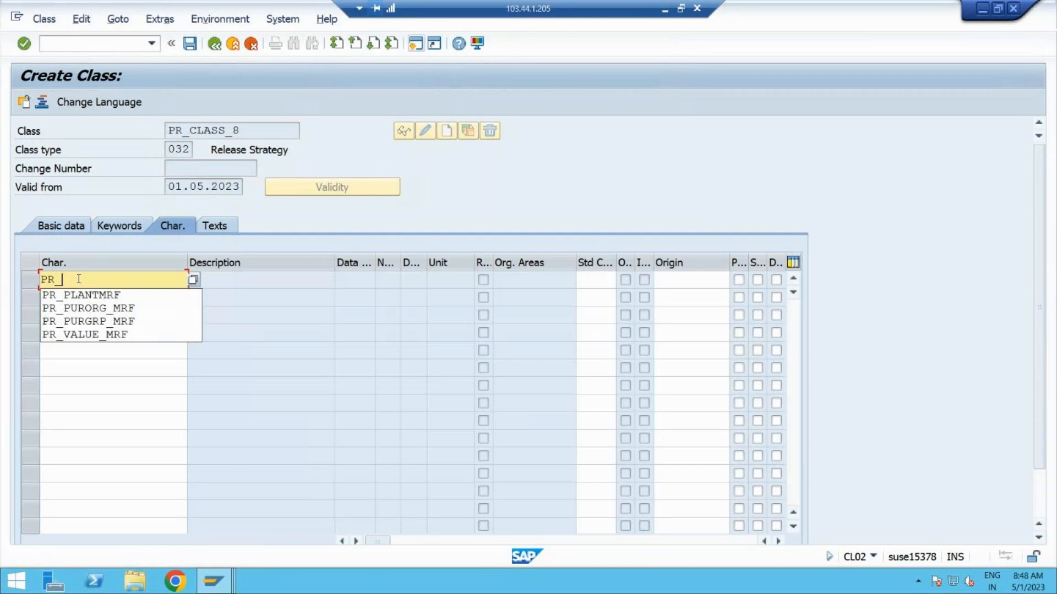
pyautogui.write('PLANT')
pyautogui.write('8')
pyautogui.press('BackSpace')
pyautogui.write('_8')
pyautogui.doubleClick(79, 282)
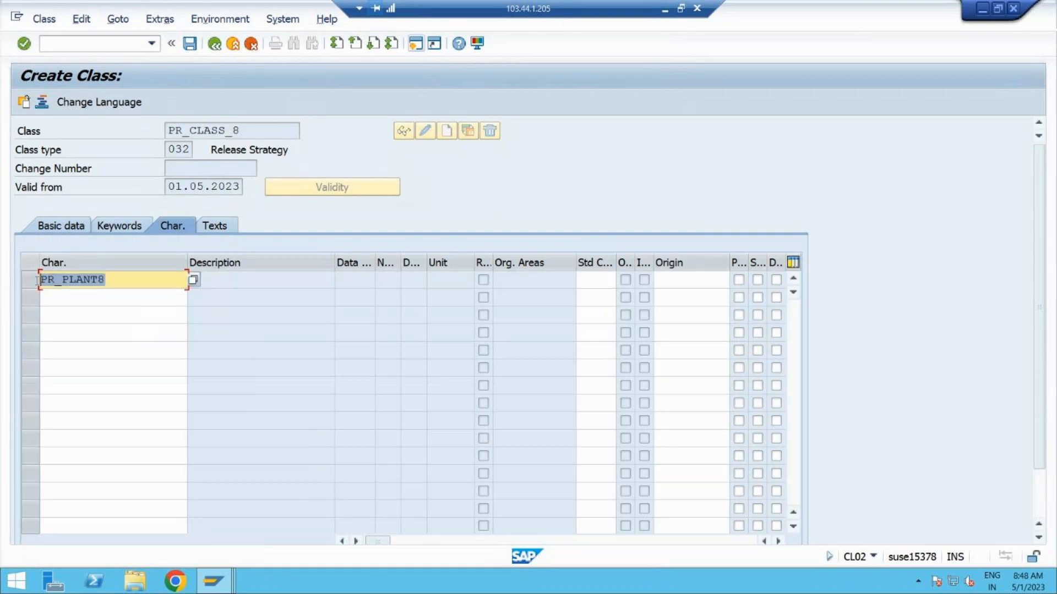
# Enter PR_PURGRP8 and PR_DOCTYPE8 as the second and third characteristics of class PR_CLASS_8.
pyautogui.click(85, 297)
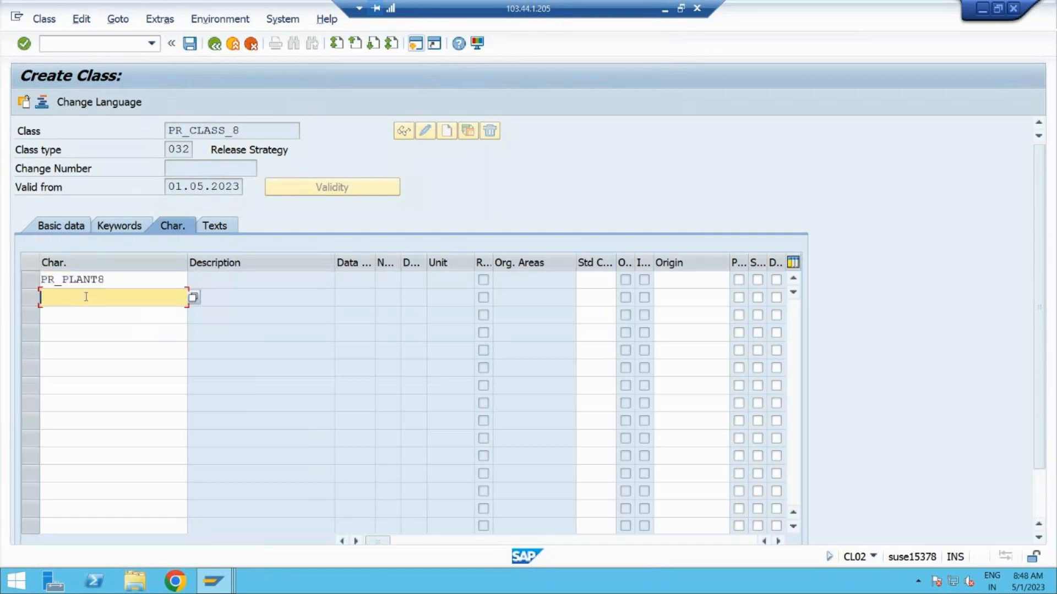
pyautogui.write('PR_')
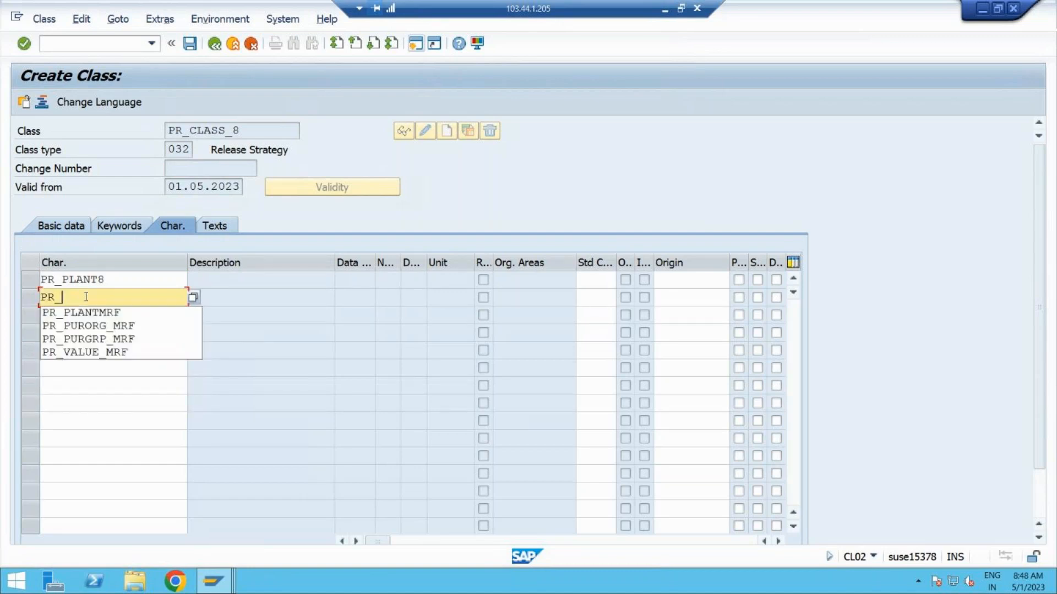
pyautogui.write('PURGRP')
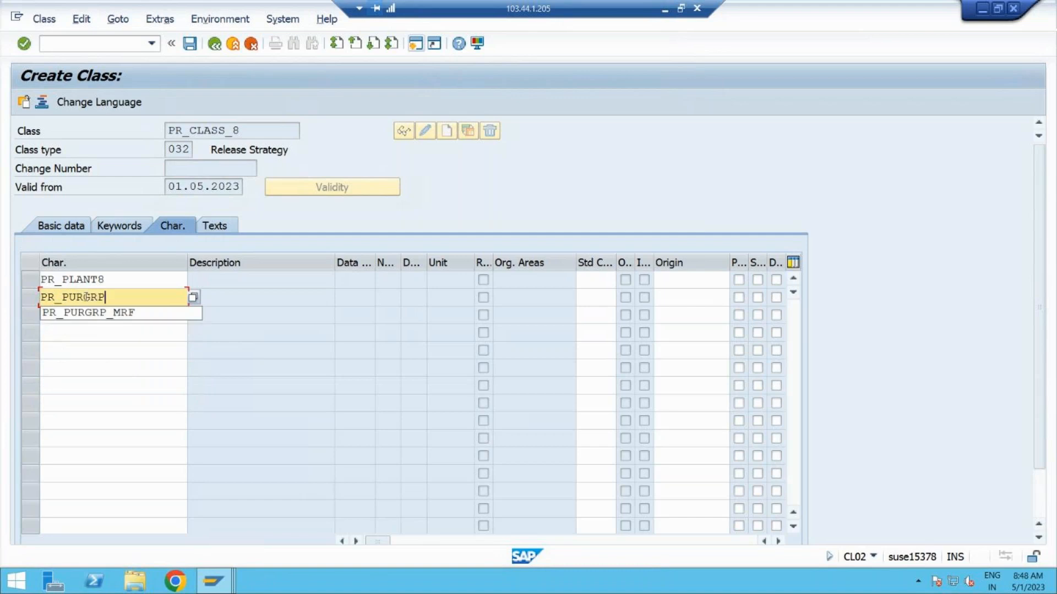
pyautogui.write('8')
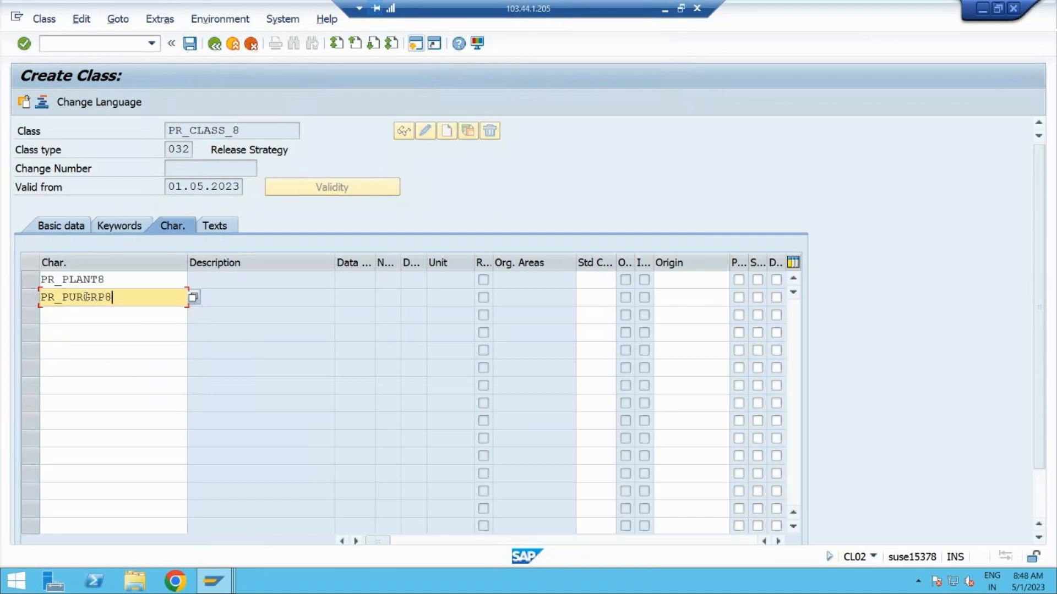
pyautogui.click(91, 316)
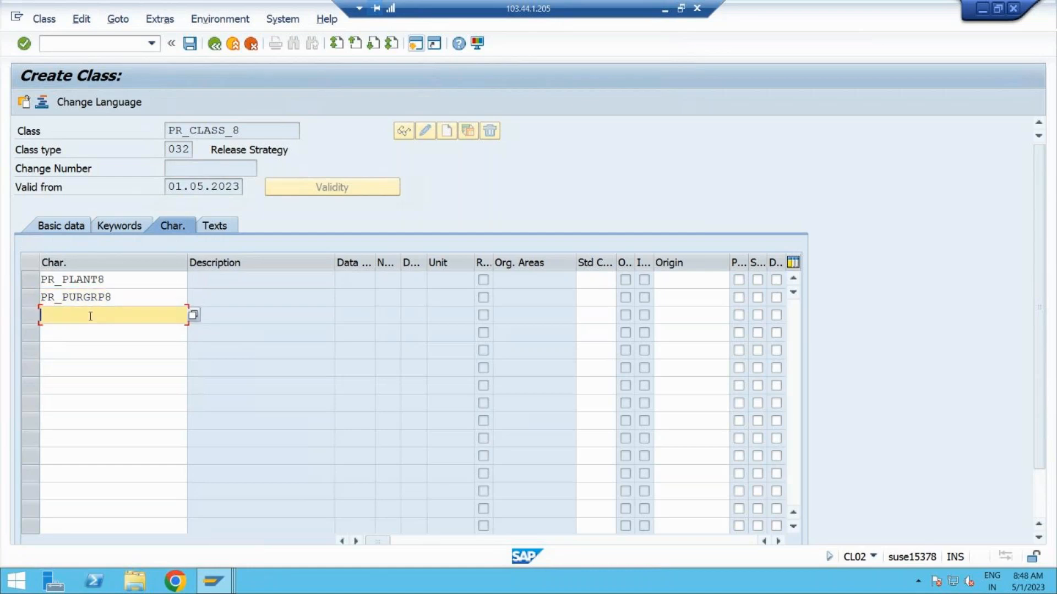
pyautogui.write('PR_')
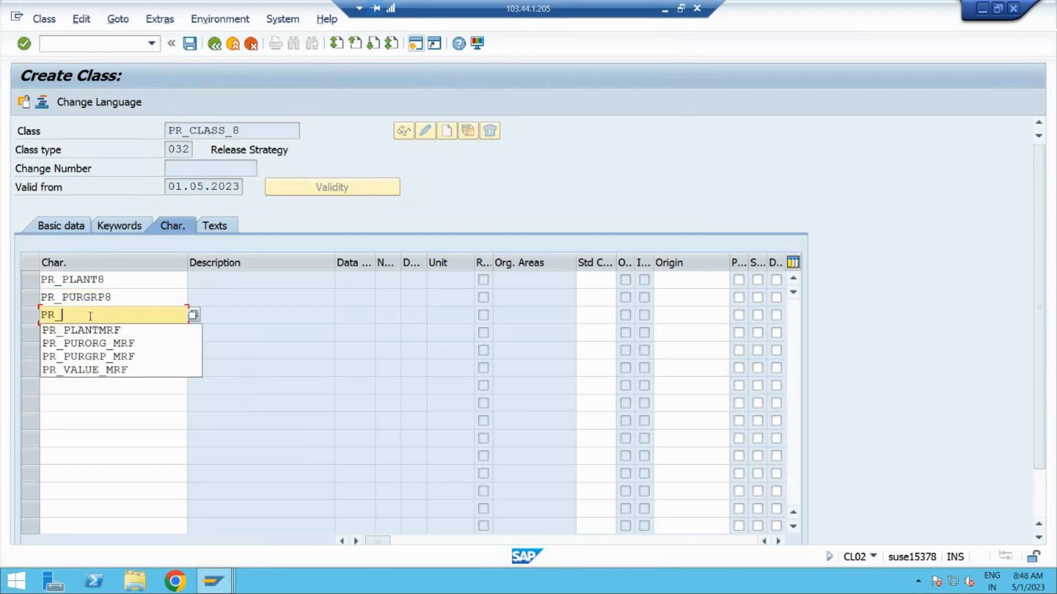
pyautogui.write('DOCT')
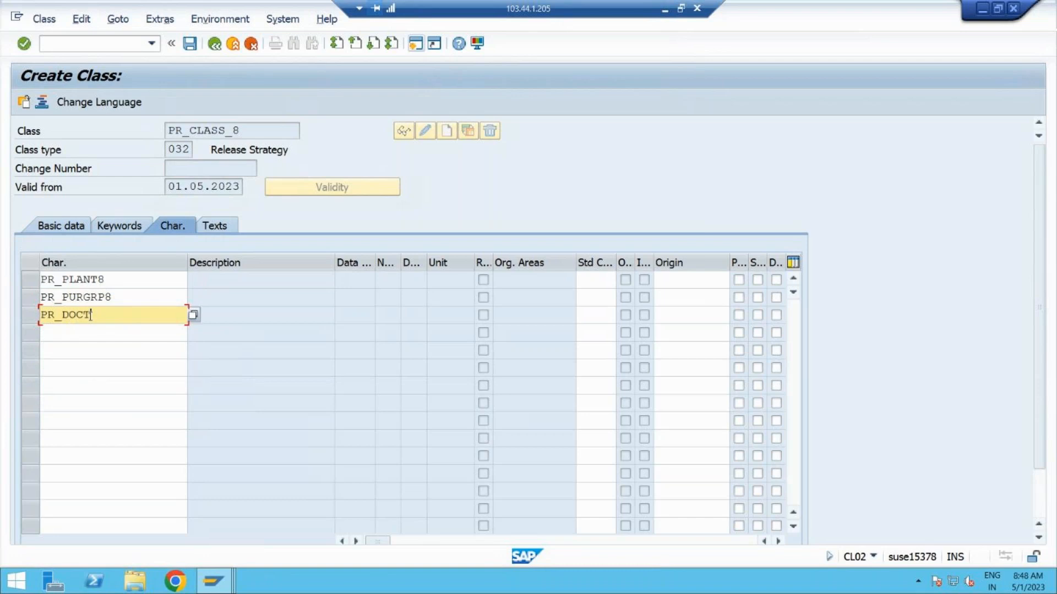
pyautogui.write('YPE8')
# Enter PR_VALUE8 as the fourth characteristic of the class and save the class.
pyautogui.click(86, 332)
pyautogui.write('PR')
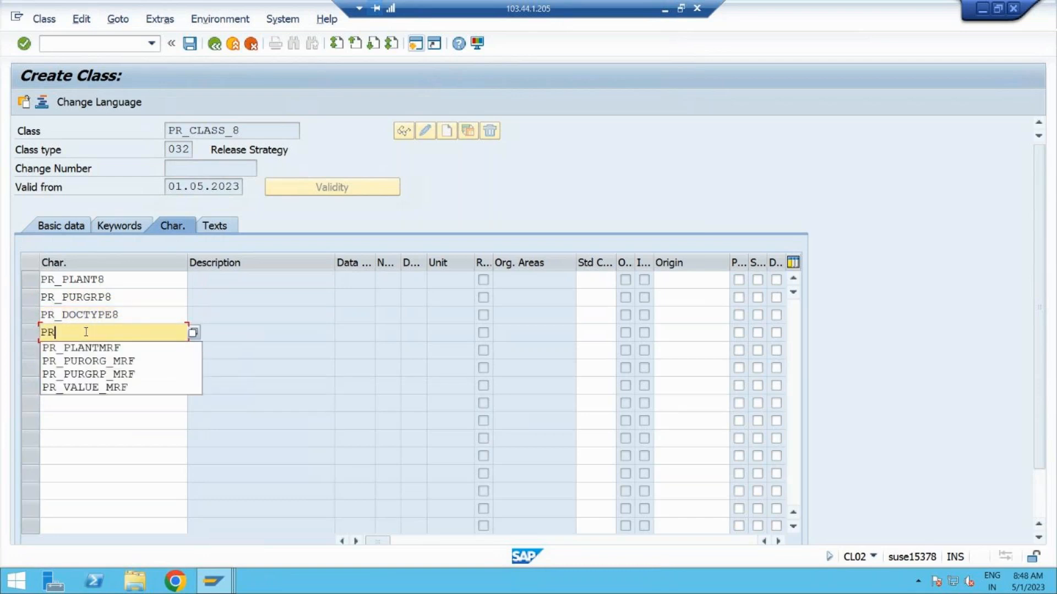
pyautogui.write('_VALU')
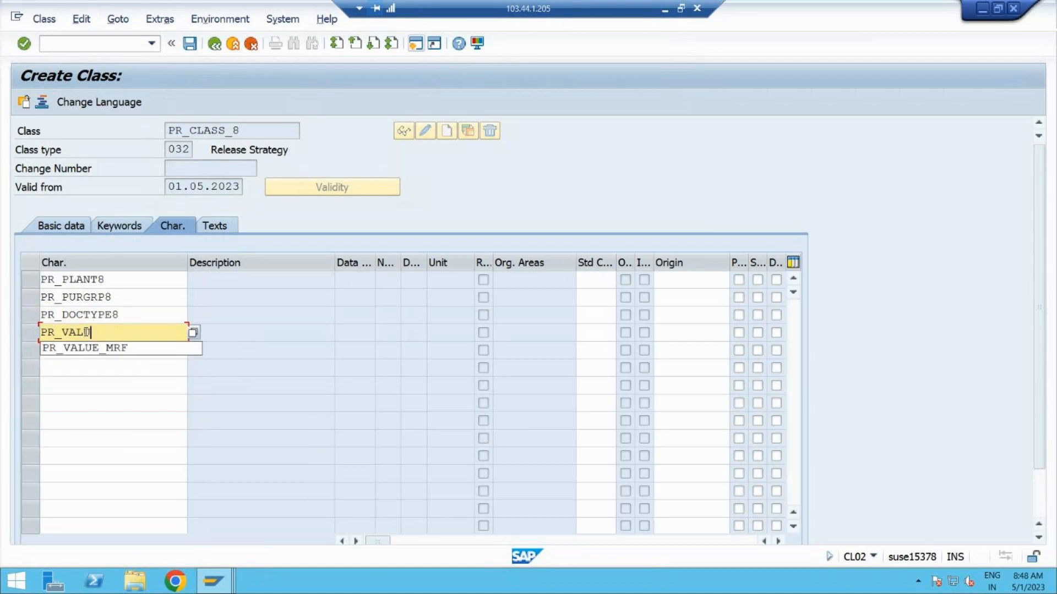
pyautogui.write('E8')
pyautogui.press('Return')
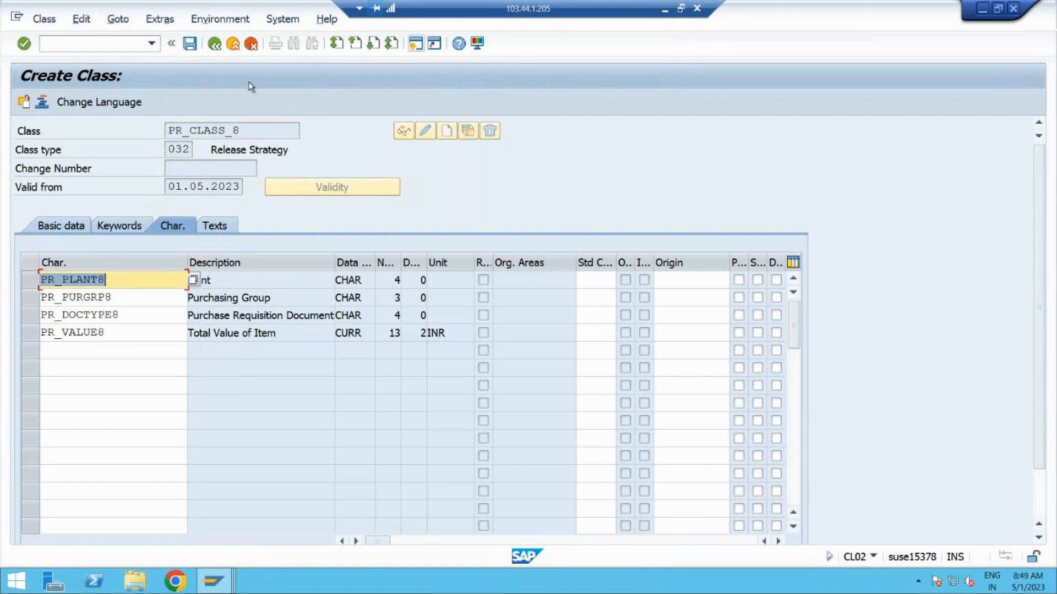
pyautogui.click(190, 44)
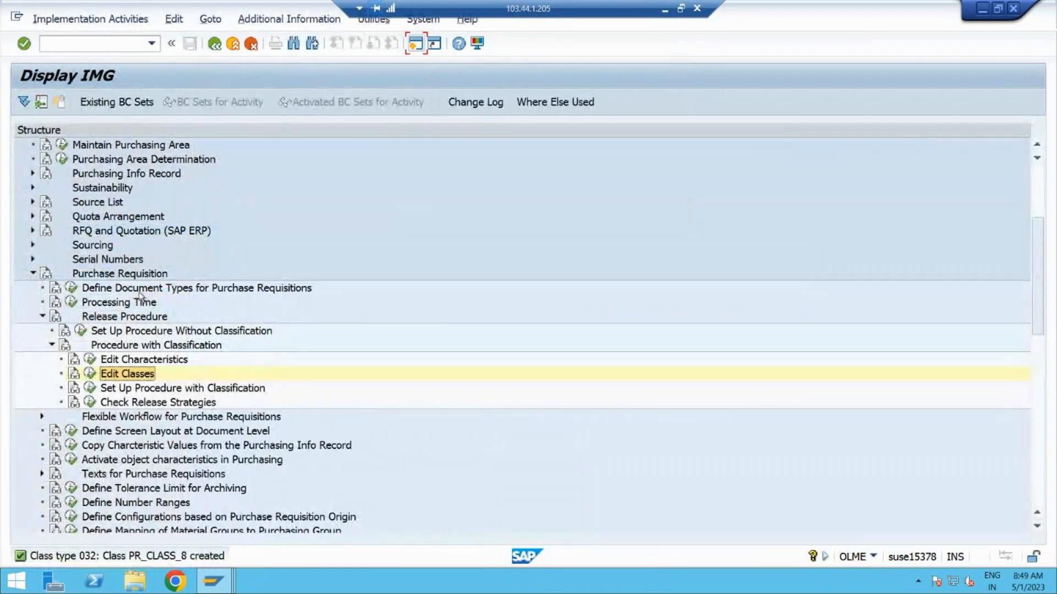
# Open the Release Groups activity of the purchase requisition procedure with classification and delete release group RR.
pyautogui.click(121, 388)
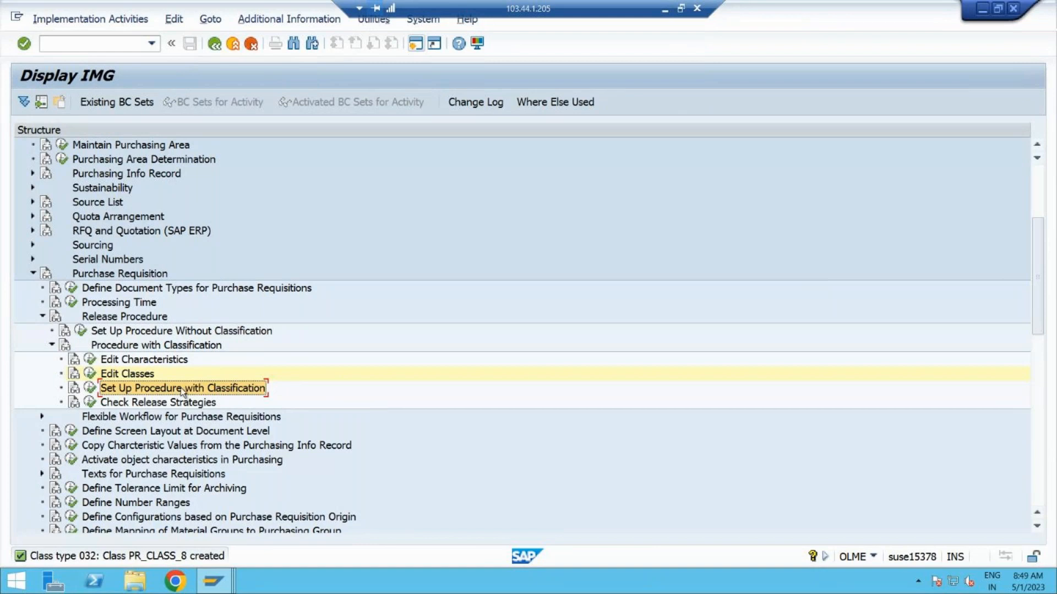
pyautogui.click(90, 388)
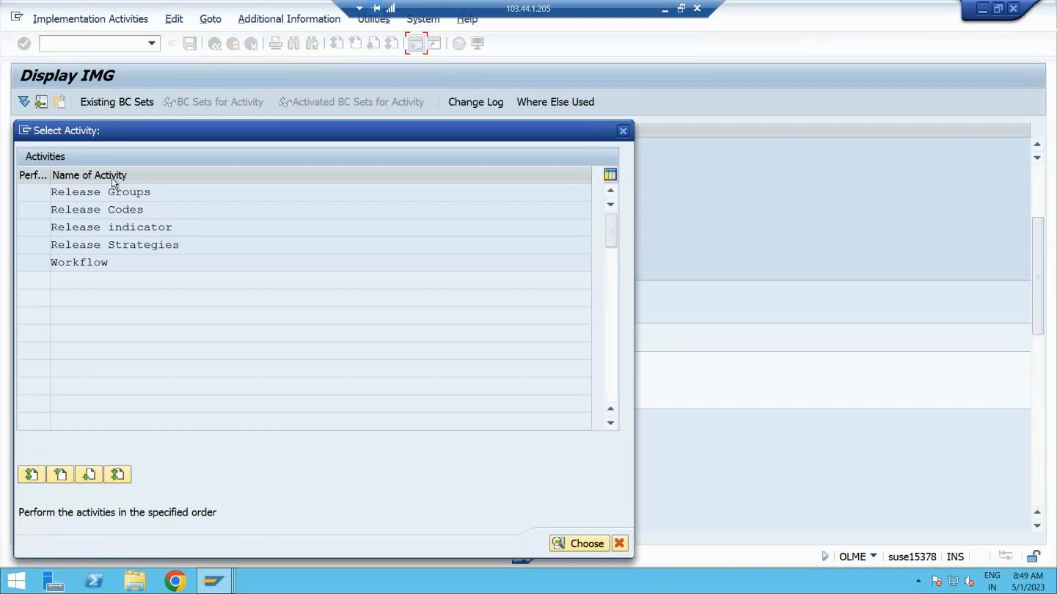
pyautogui.doubleClick(153, 192)
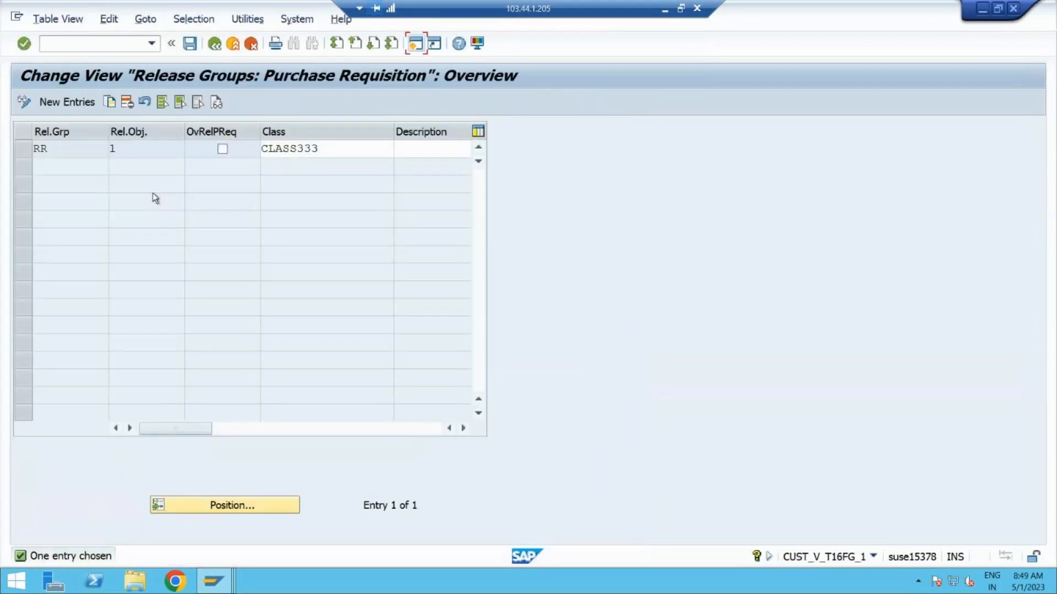
pyautogui.click(24, 153)
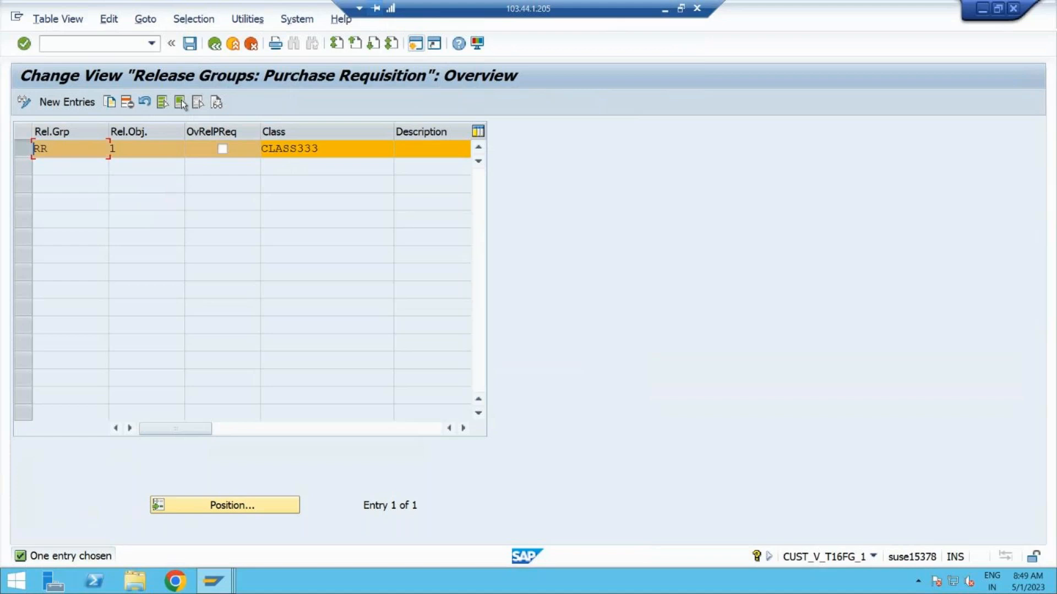
pyautogui.click(125, 104)
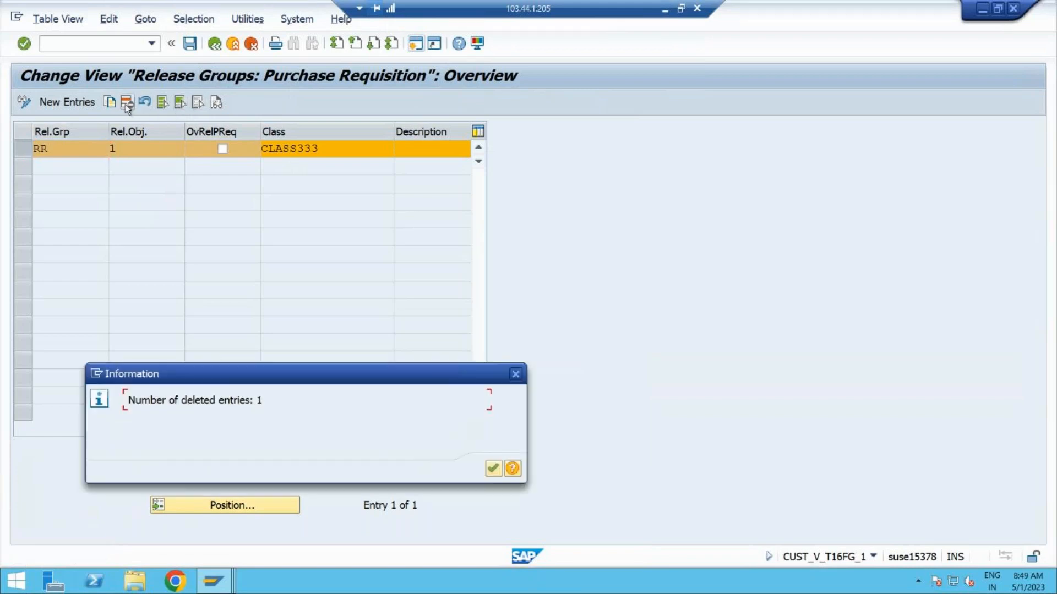
pyautogui.click(493, 468)
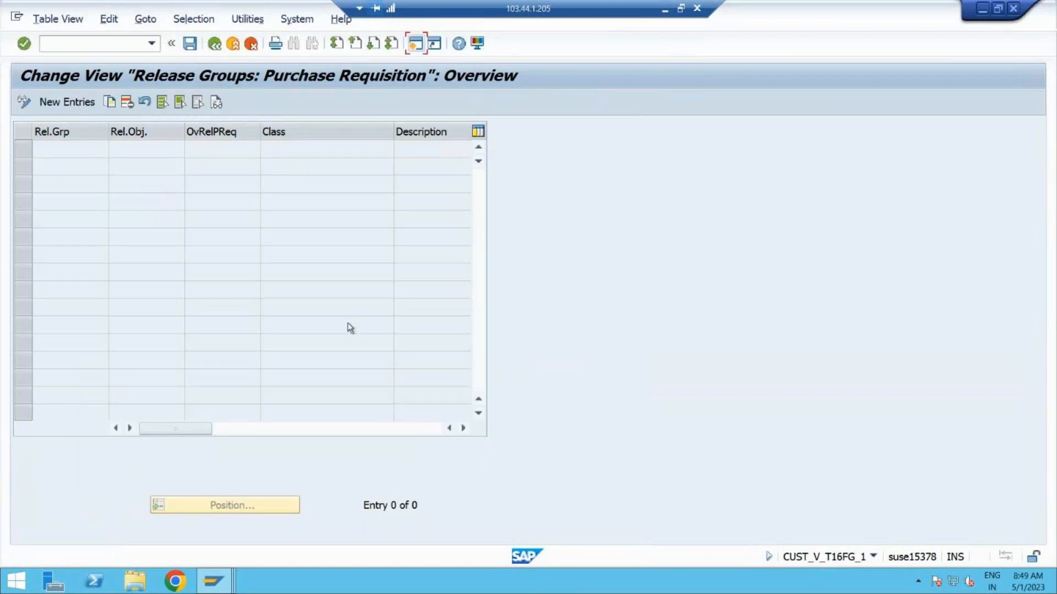
# Save the release group changes to customizing request ST2K901038 (MM: PROCUREMENT) and return to the activity list.
pyautogui.click(189, 44)
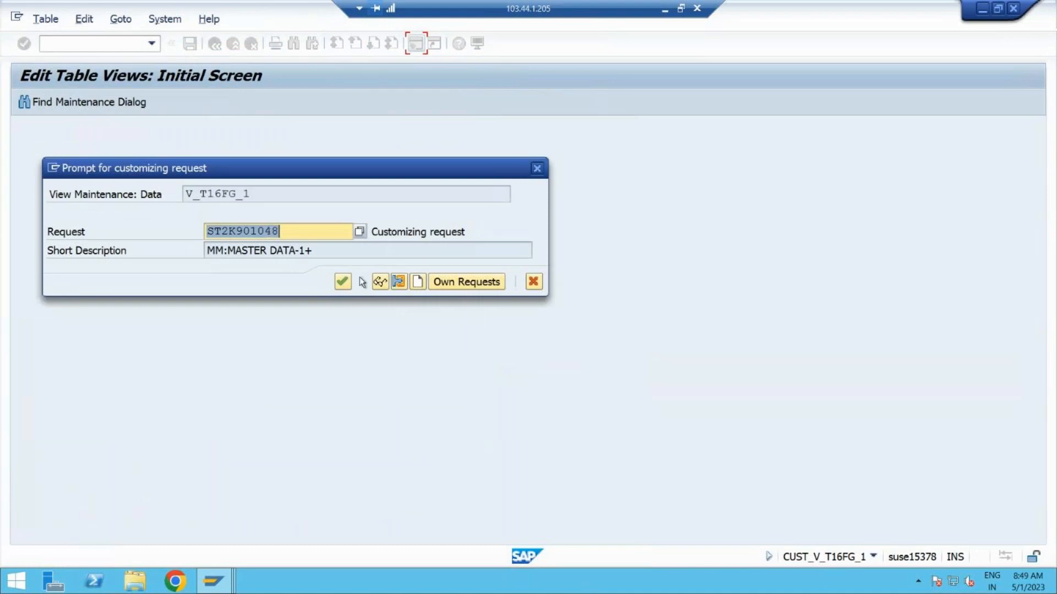
pyautogui.click(464, 282)
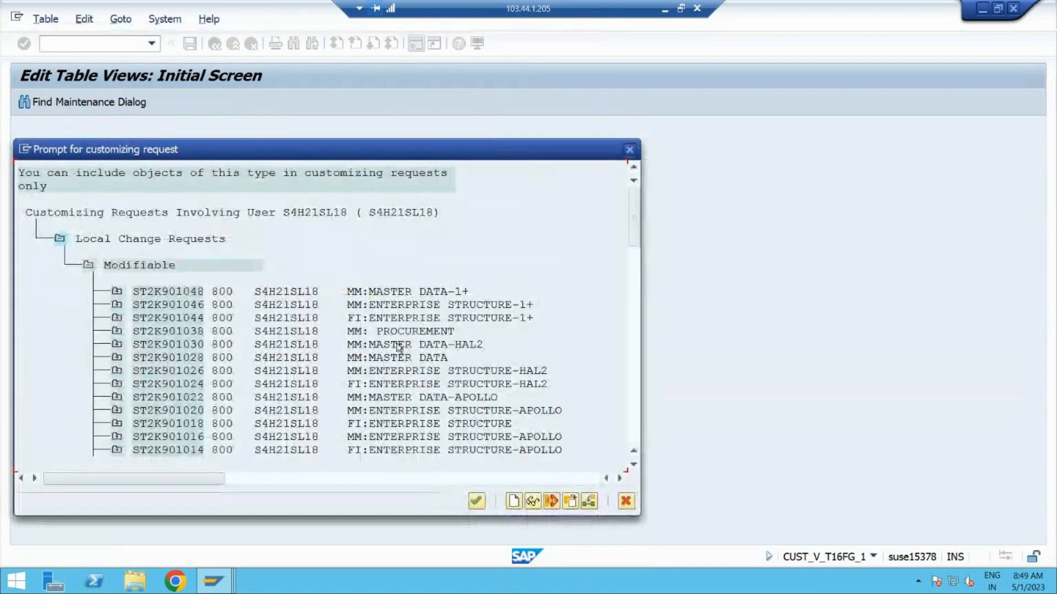
pyautogui.doubleClick(394, 333)
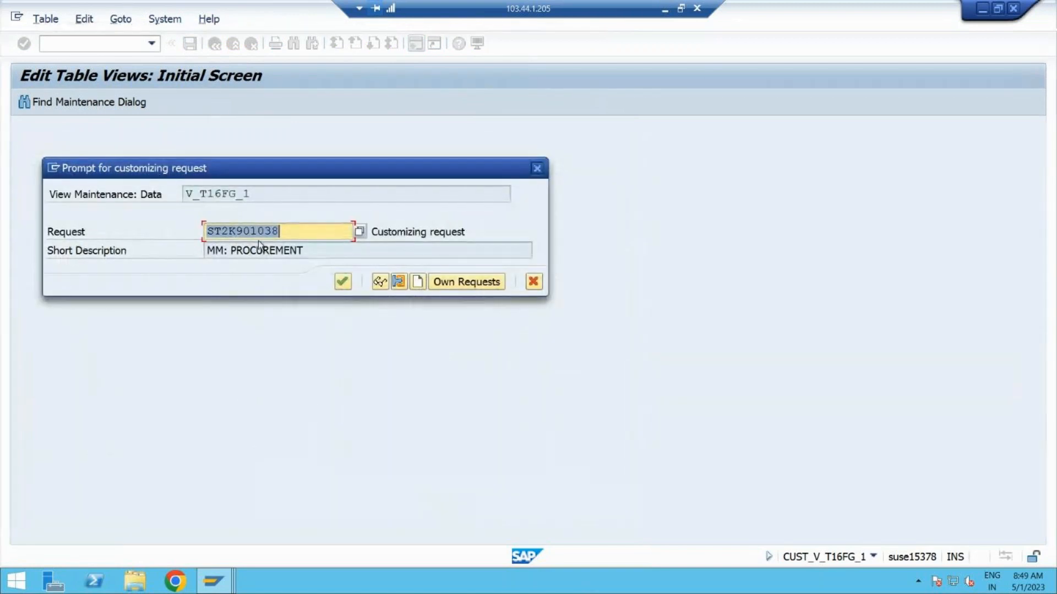
pyautogui.click(342, 282)
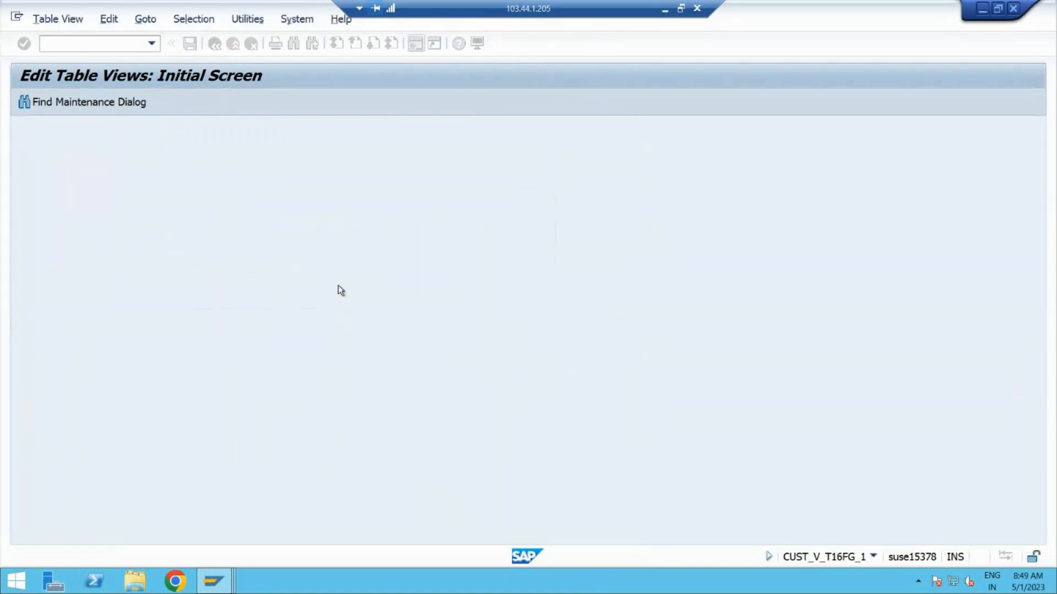
pyautogui.click(215, 46)
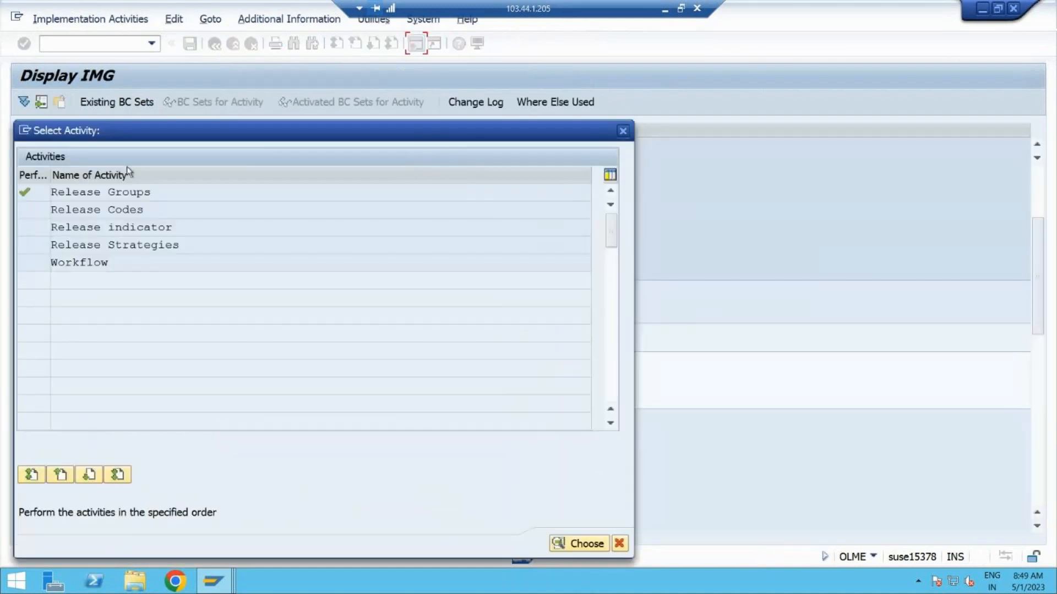
pyautogui.doubleClick(92, 192)
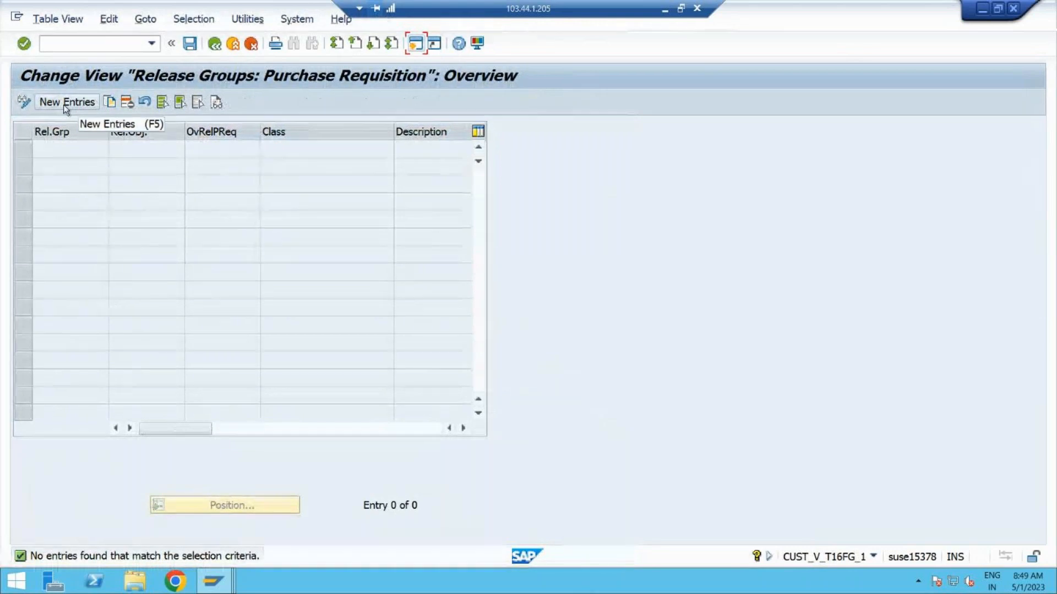
pyautogui.click(64, 103)
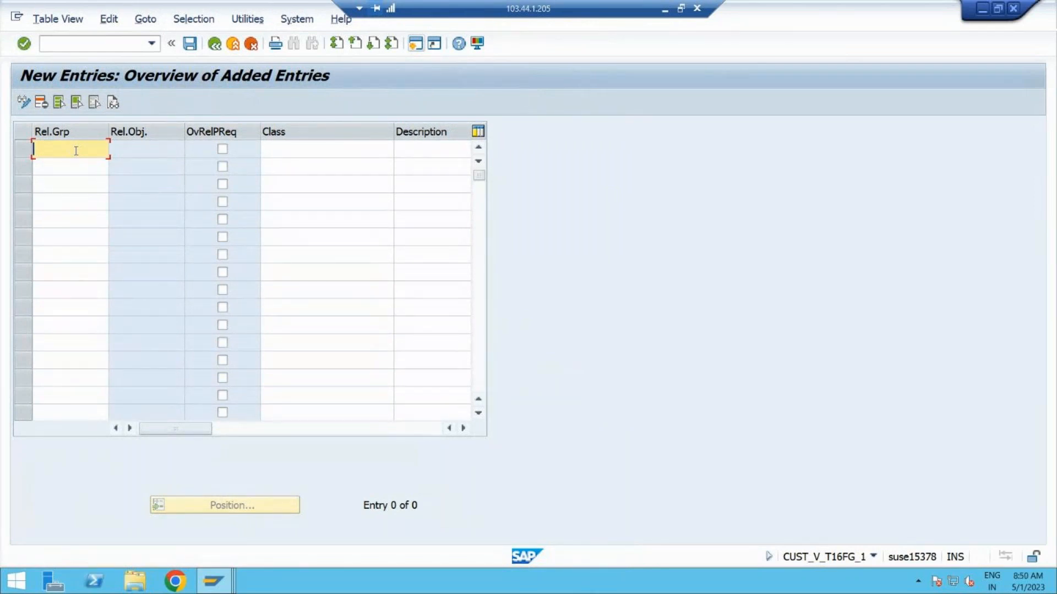
pyautogui.write('RZ')
pyautogui.press('BackSpace')
pyautogui.write('8')
pyautogui.click(270, 148)
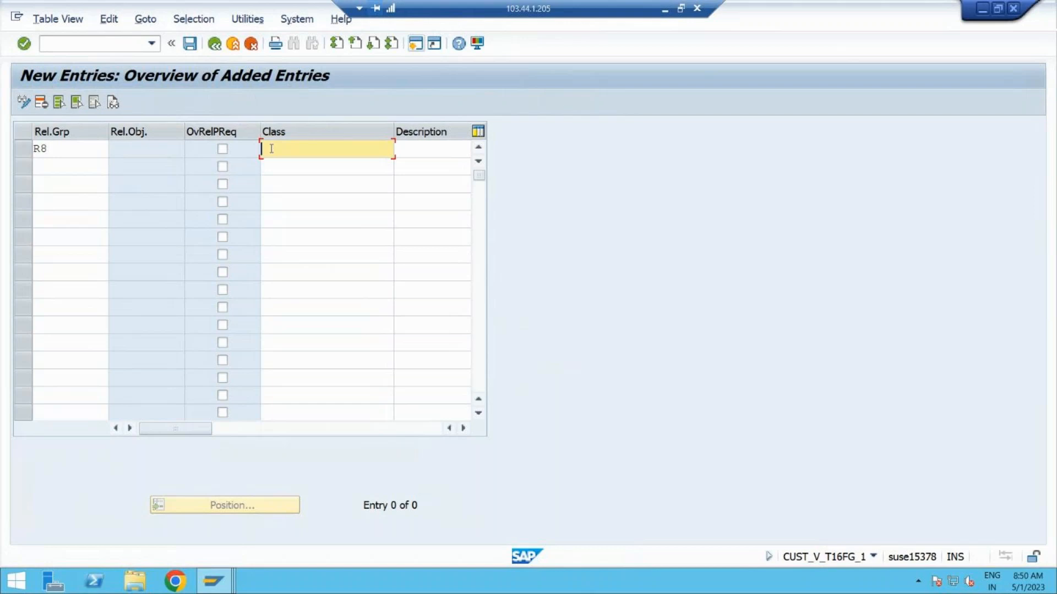
pyautogui.click(215, 44)
pyautogui.click(215, 45)
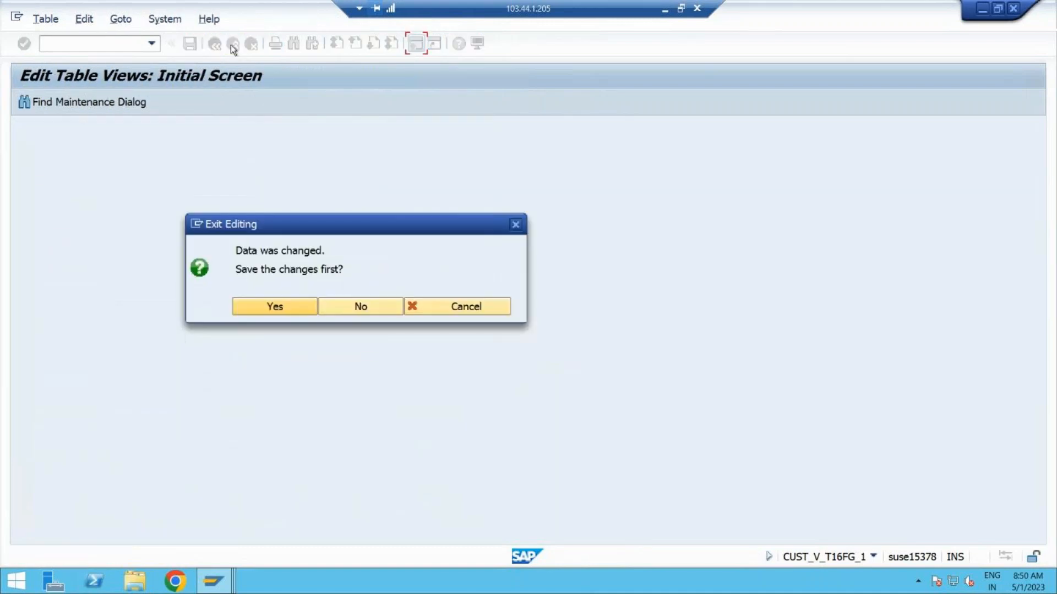
pyautogui.click(339, 303)
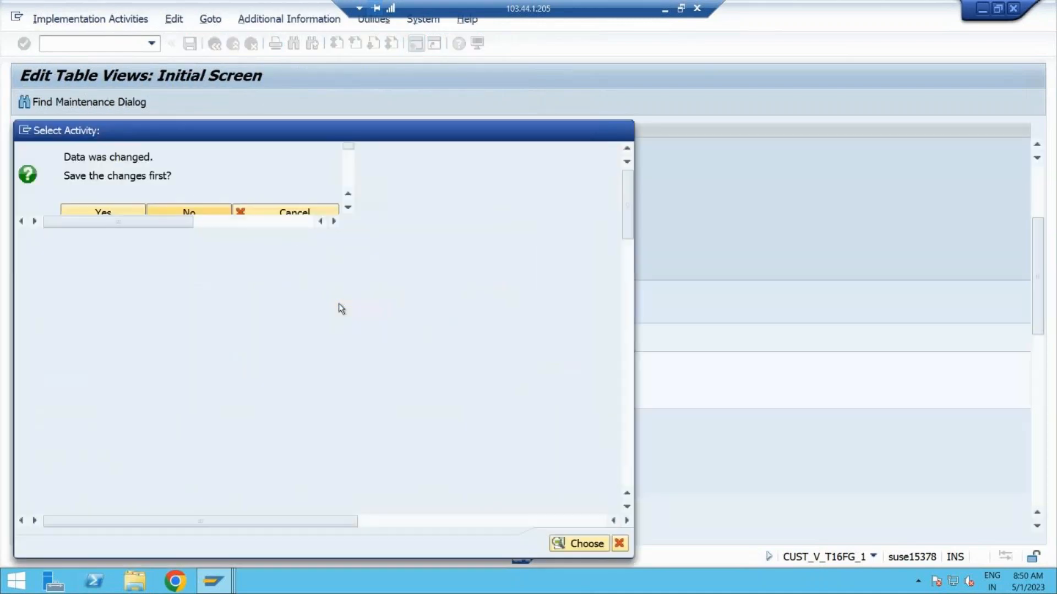
pyautogui.click(622, 133)
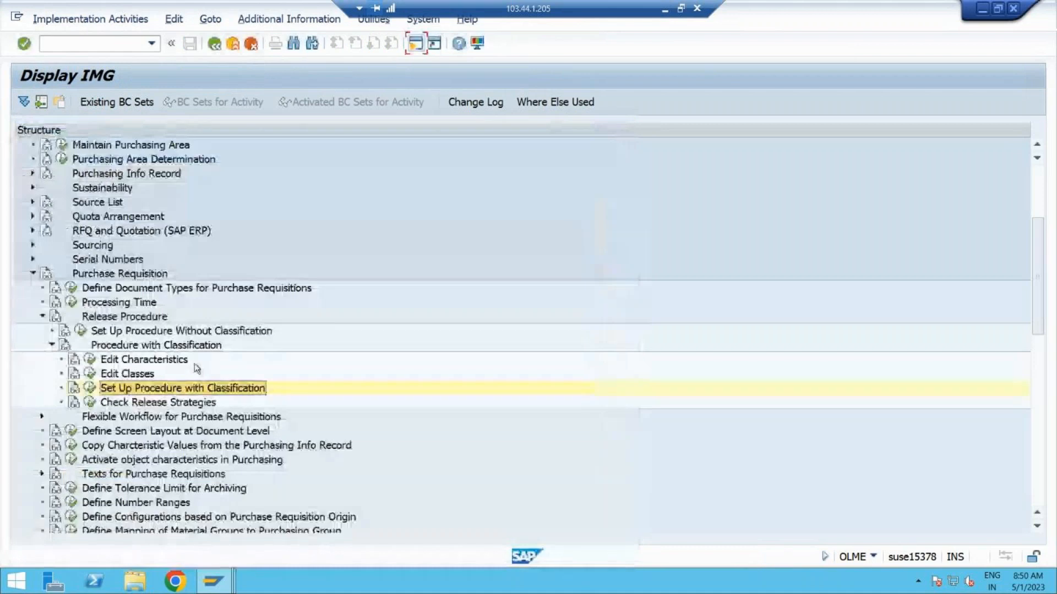
# Look up the release class name in the Edit Classes activity and return to the customizing structure.
pyautogui.click(90, 374)
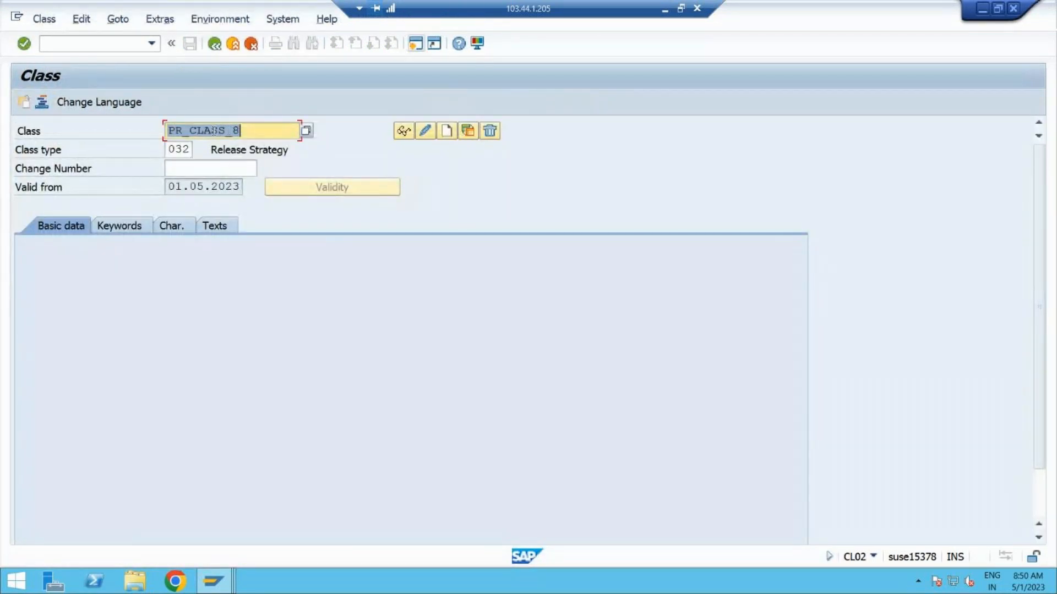
pyautogui.click(240, 130)
pyautogui.moveTo(253, 131); pyautogui.dragTo(96, 135)
pyautogui.click(96, 135)
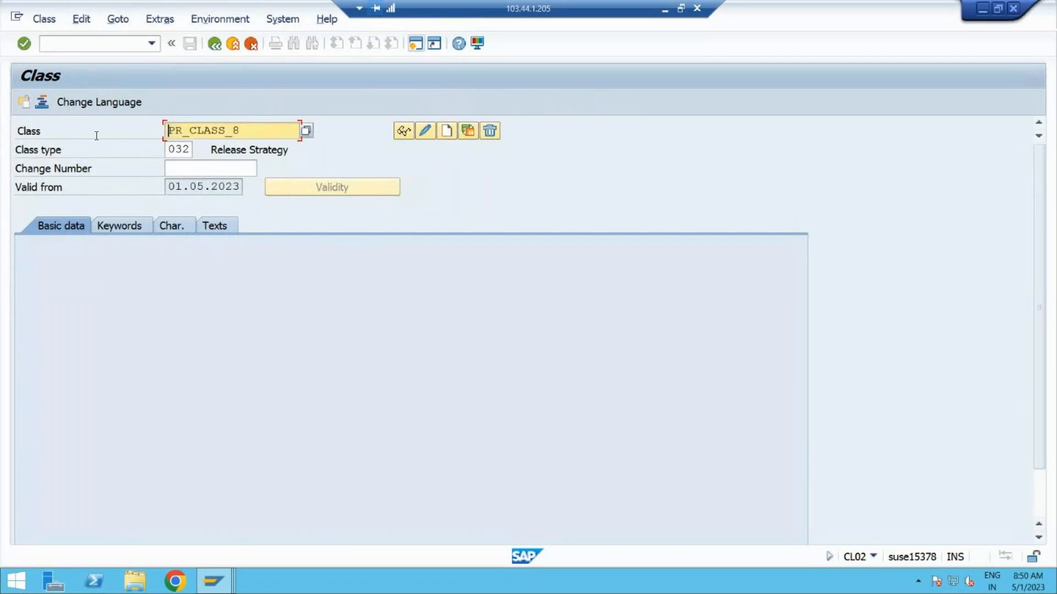
pyautogui.click(214, 44)
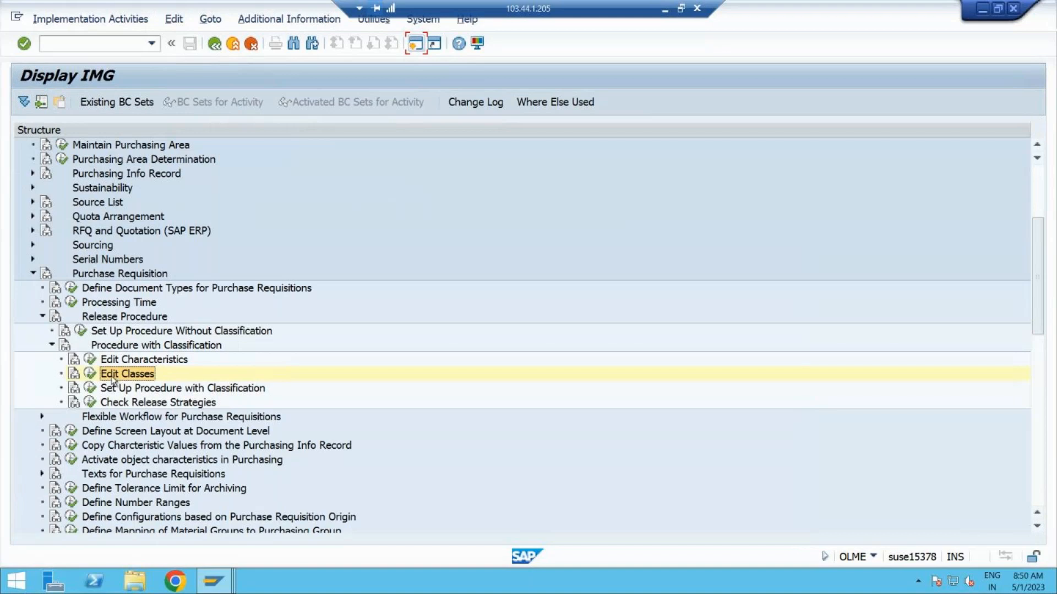
# Start a new entry in the Release Groups activity for purchase requisitions and assign class PR_CLASS_8 to it.
pyautogui.click(91, 384)
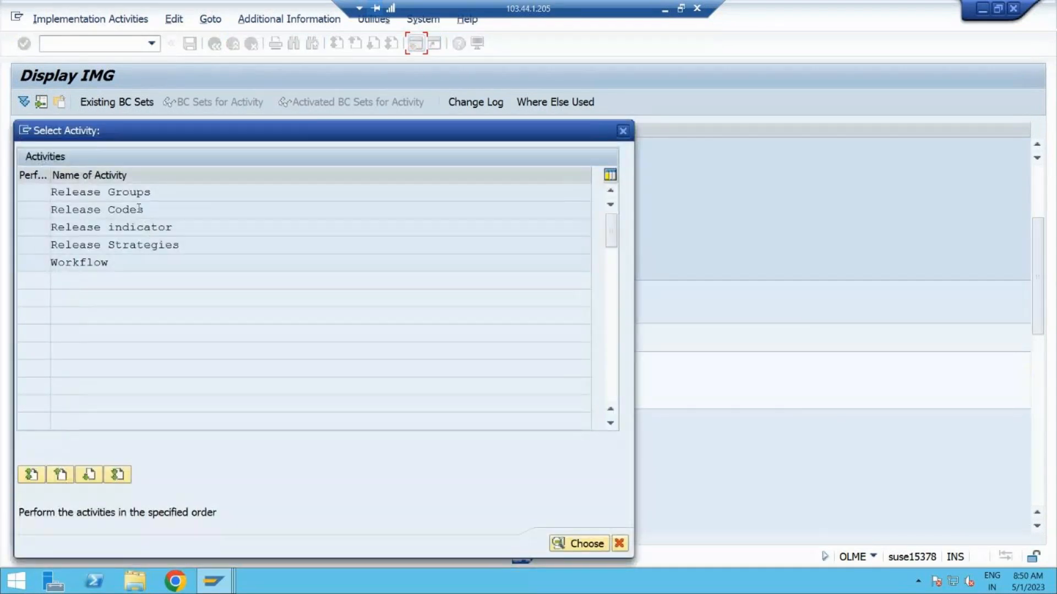
pyautogui.doubleClick(129, 194)
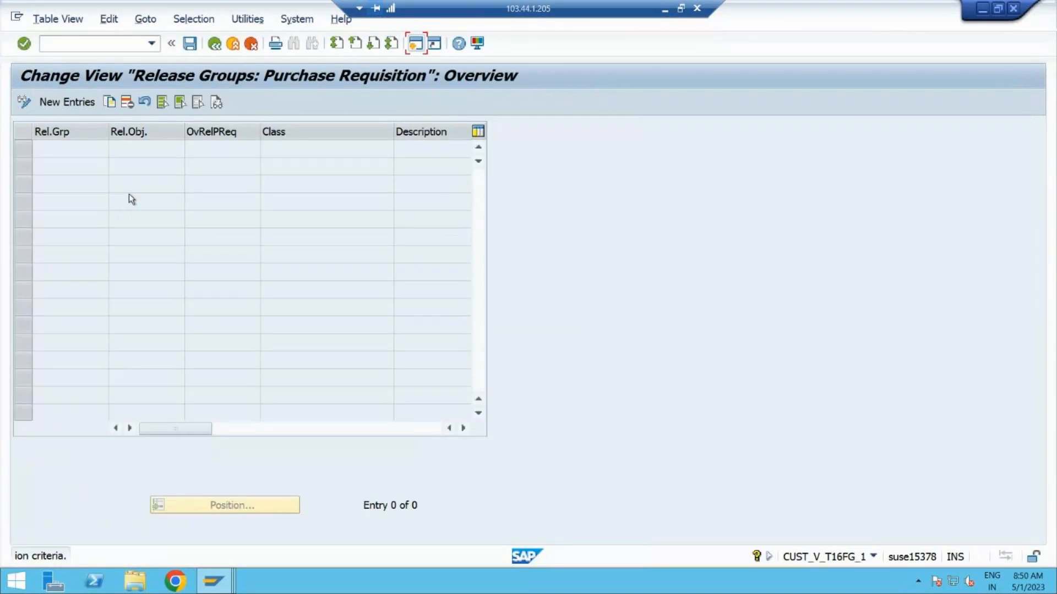
pyautogui.click(68, 103)
pyautogui.click(284, 146)
pyautogui.write('PR_CLASS_8')
# Set the release group of the PR_CLASS_8 entry to R8 and validate the entry with overall release off.
pyautogui.click(76, 147)
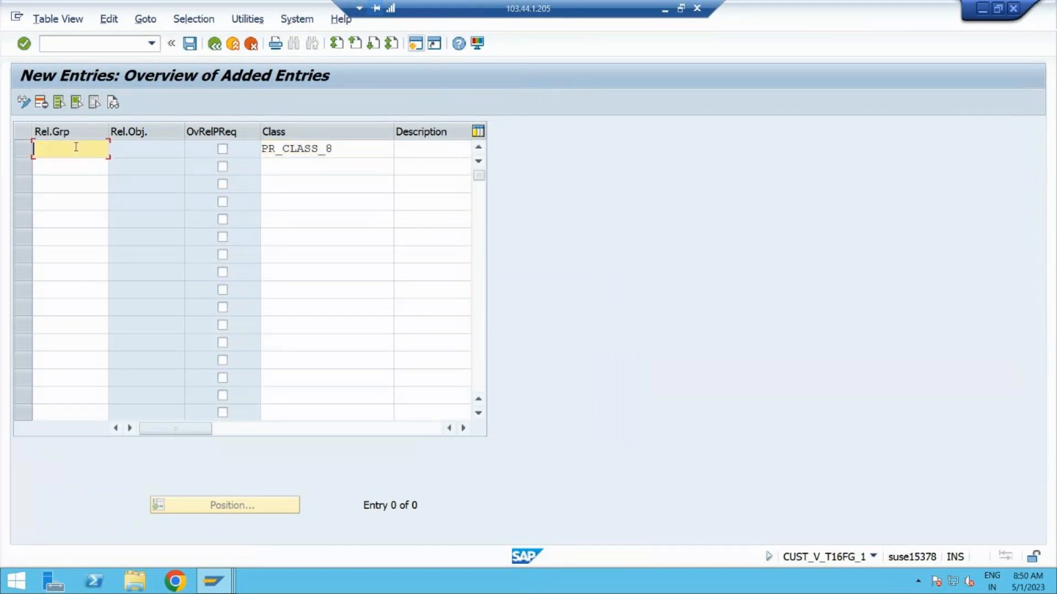
pyautogui.click(63, 163)
pyautogui.click(425, 151)
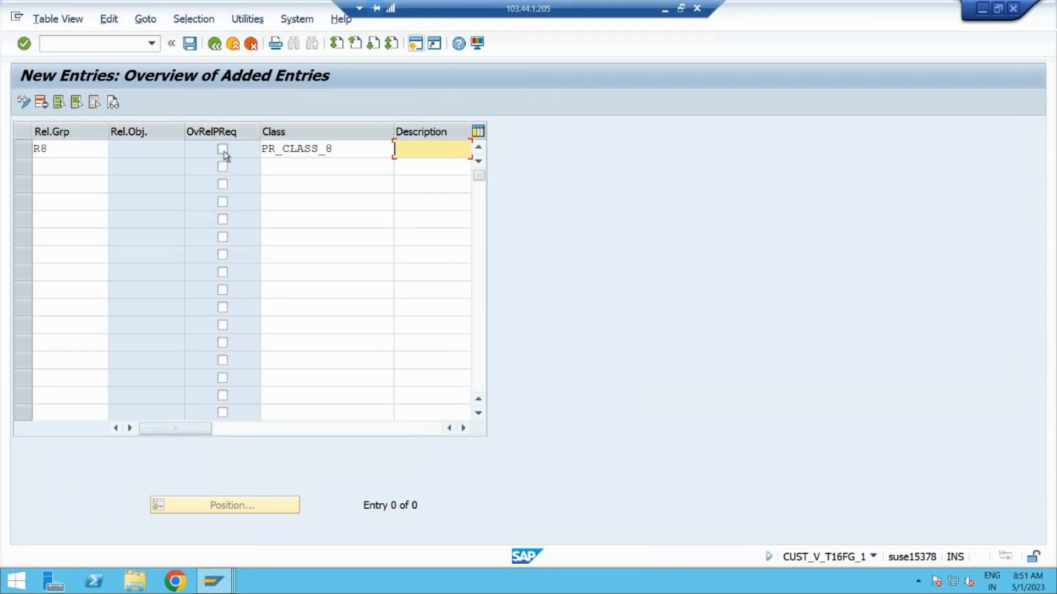
pyautogui.click(222, 150)
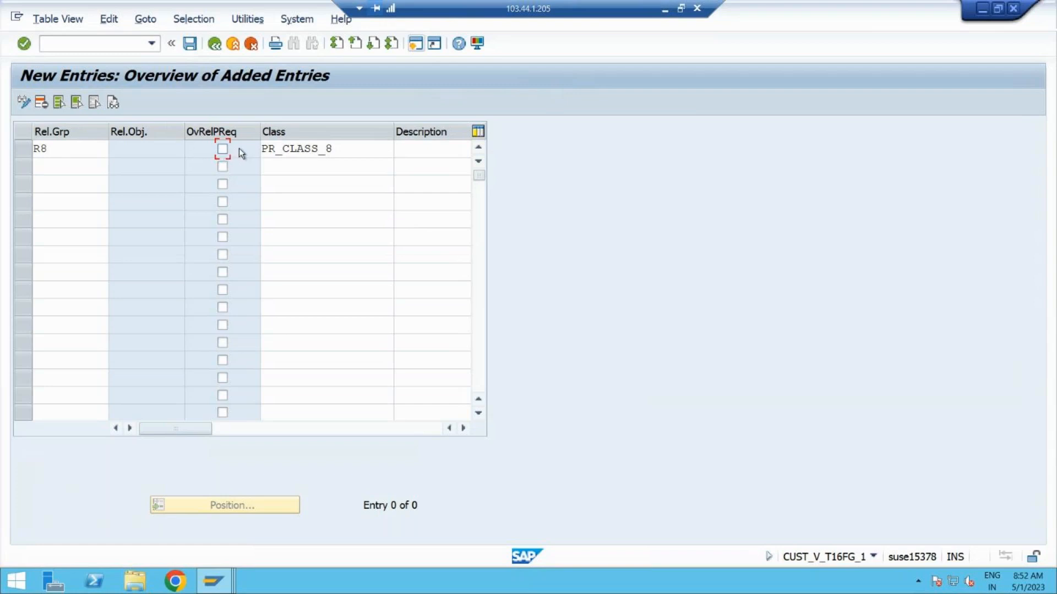
pyautogui.press('Return')
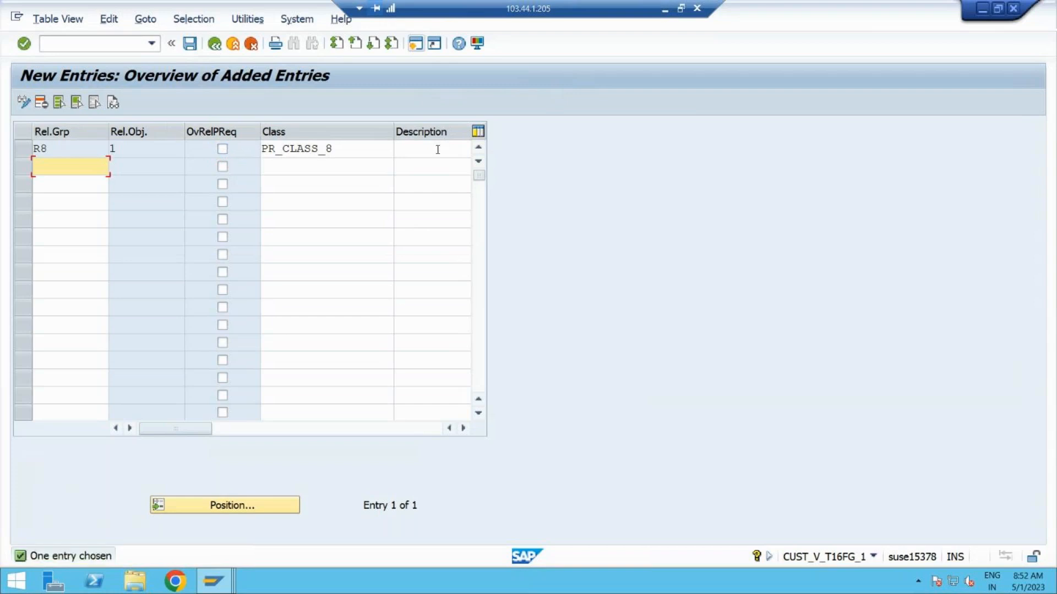
# Give release group R8 with class PR_CLASS_8 the description PR CLASS, save it, and return to the activity list.
pyautogui.click(435, 150)
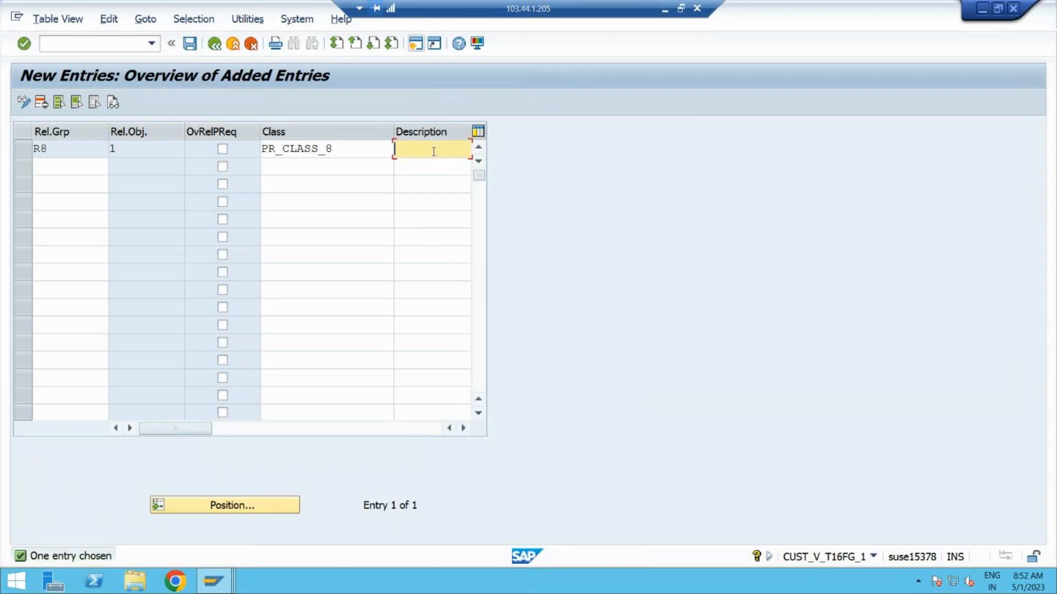
pyautogui.write('PR CLASS')
pyautogui.press('Return')
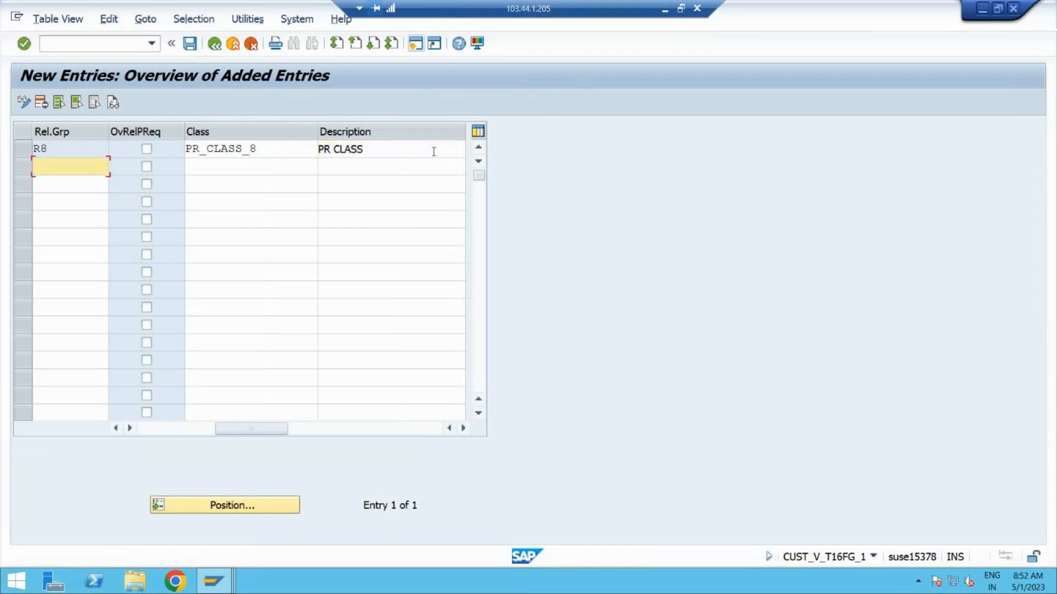
pyautogui.click(191, 43)
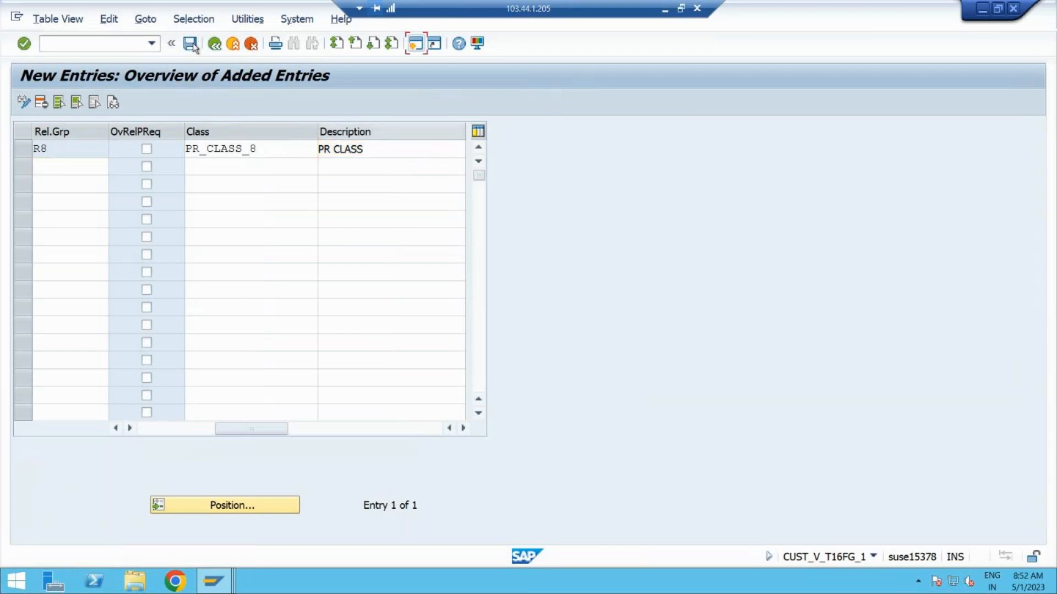
pyautogui.click(341, 279)
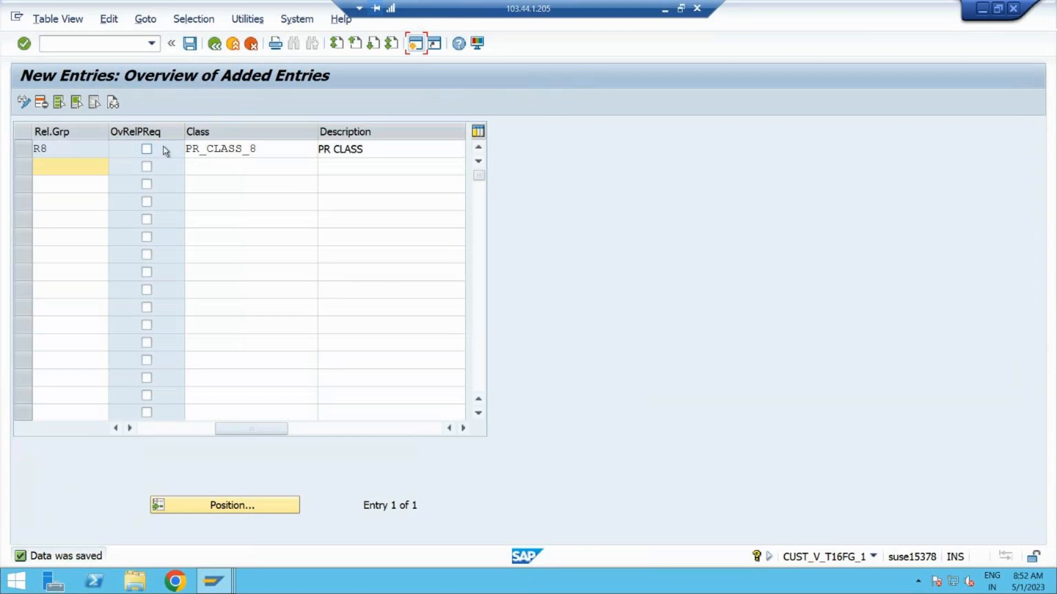
pyautogui.click(190, 44)
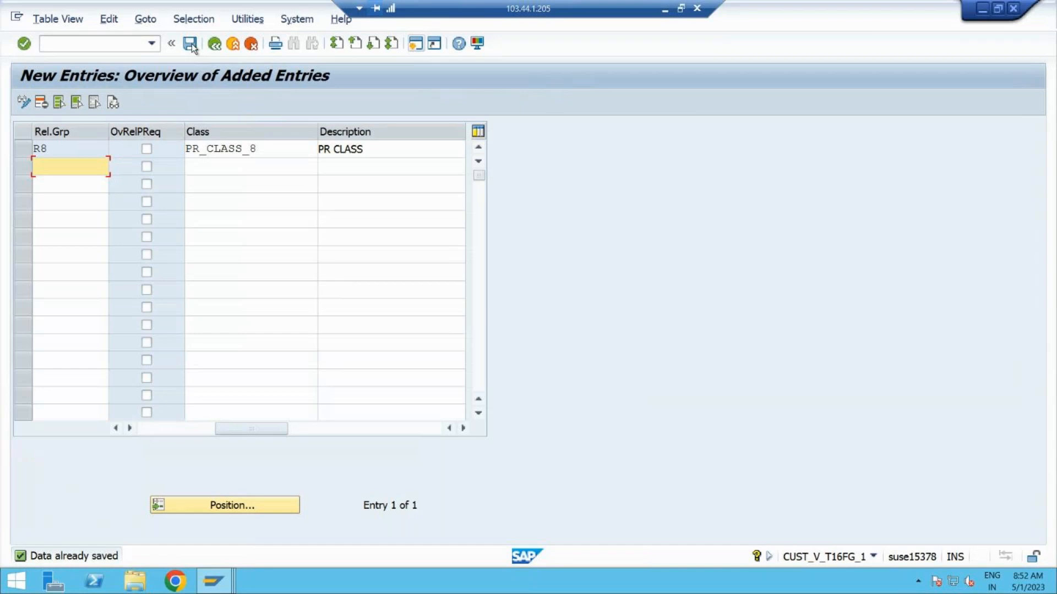
pyautogui.click(192, 47)
pyautogui.click(215, 45)
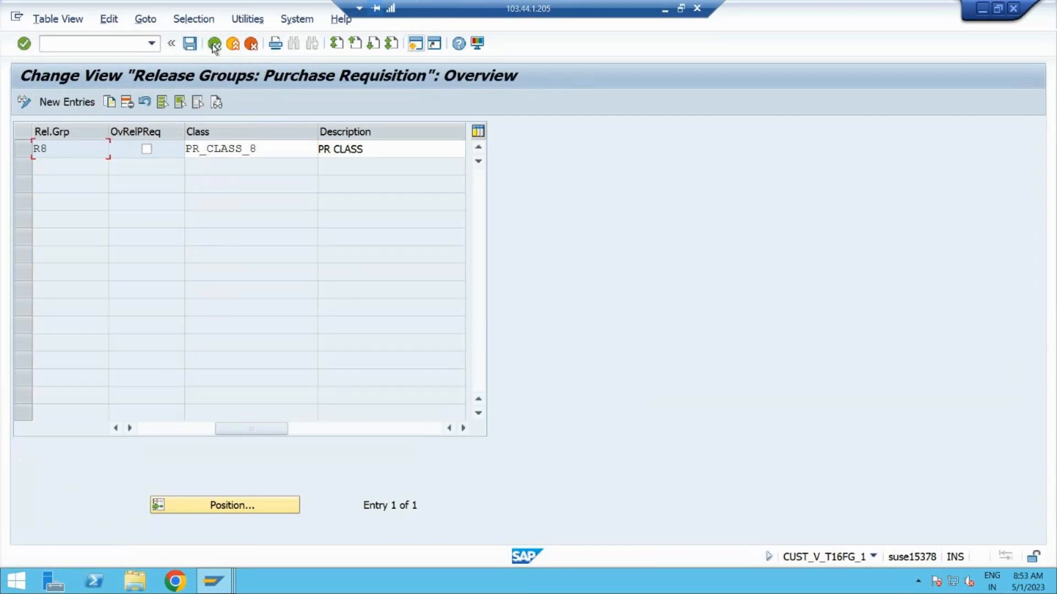
pyautogui.click(214, 45)
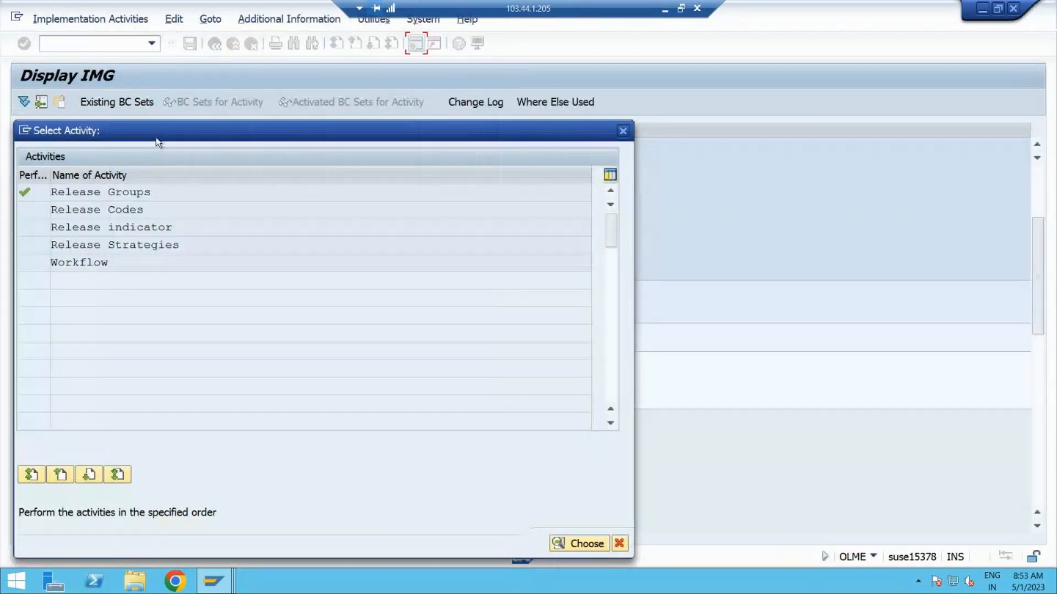
pyautogui.doubleClick(150, 209)
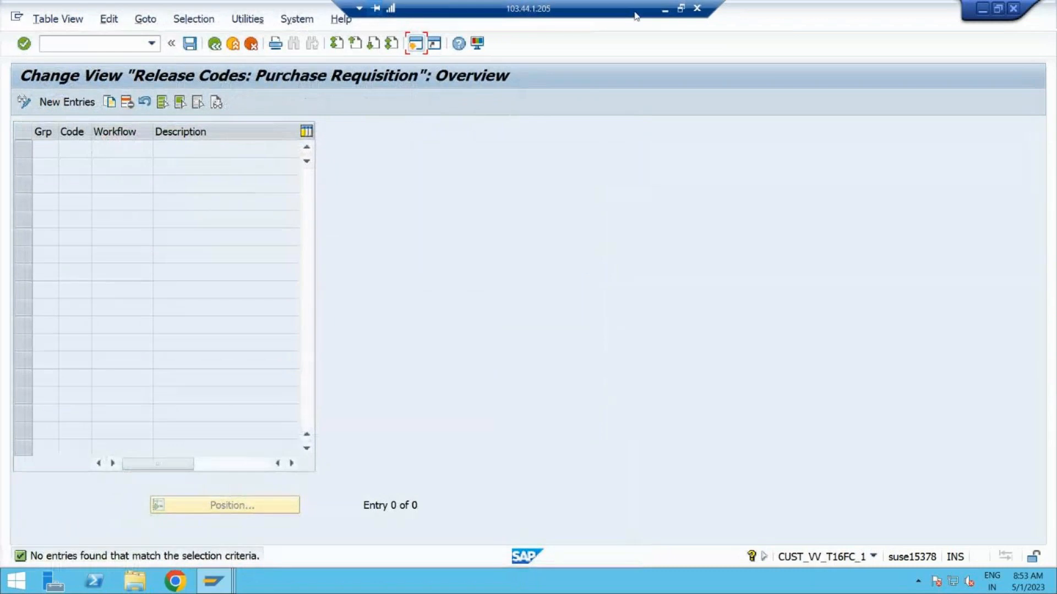
pyautogui.click(664, 12)
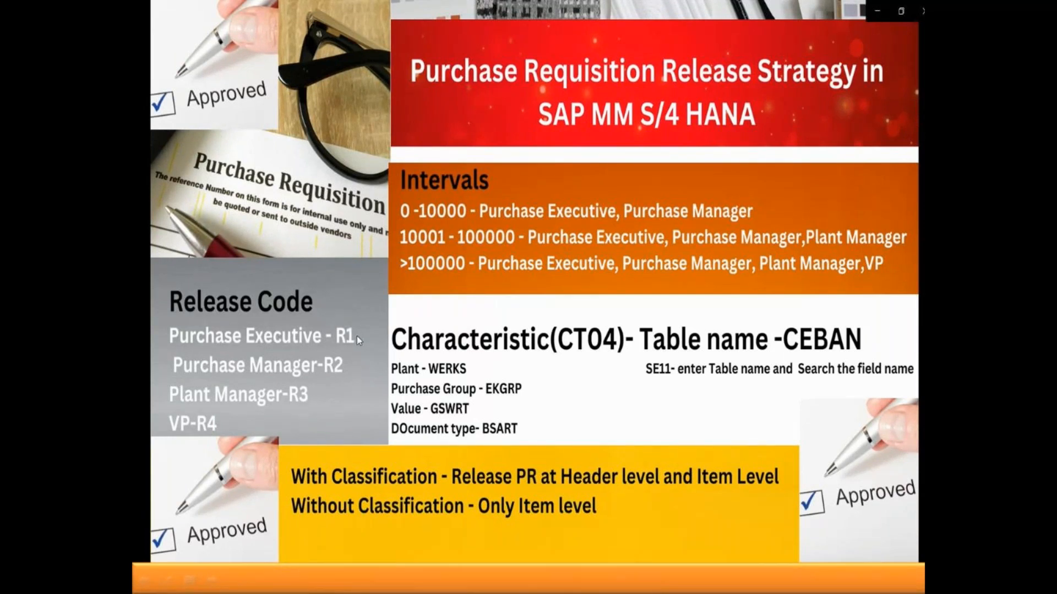
pyautogui.hotkey('alt', 'Tab')
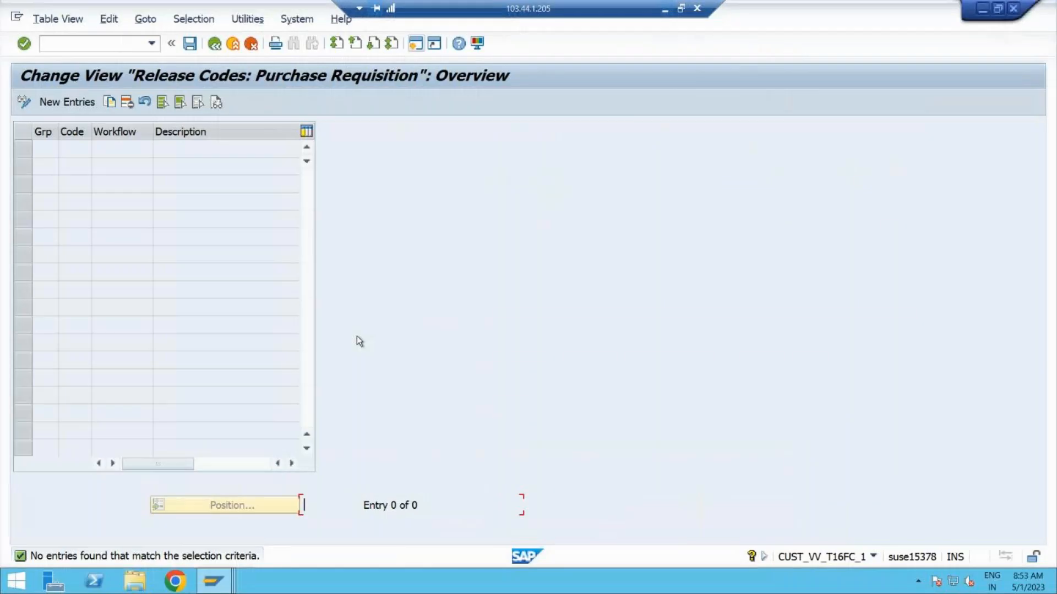
pyautogui.click(59, 102)
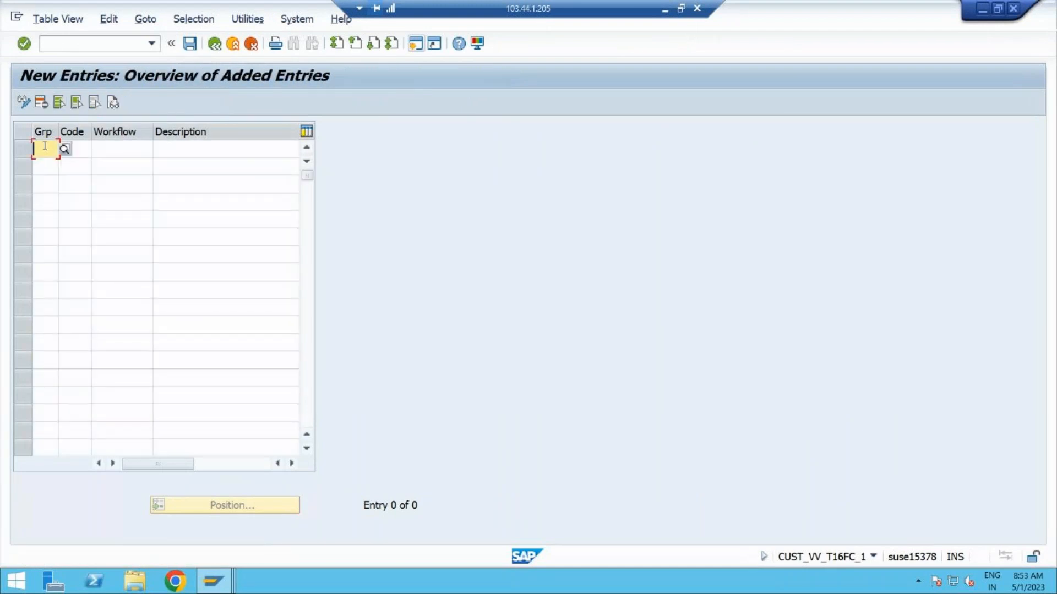
pyautogui.click(214, 44)
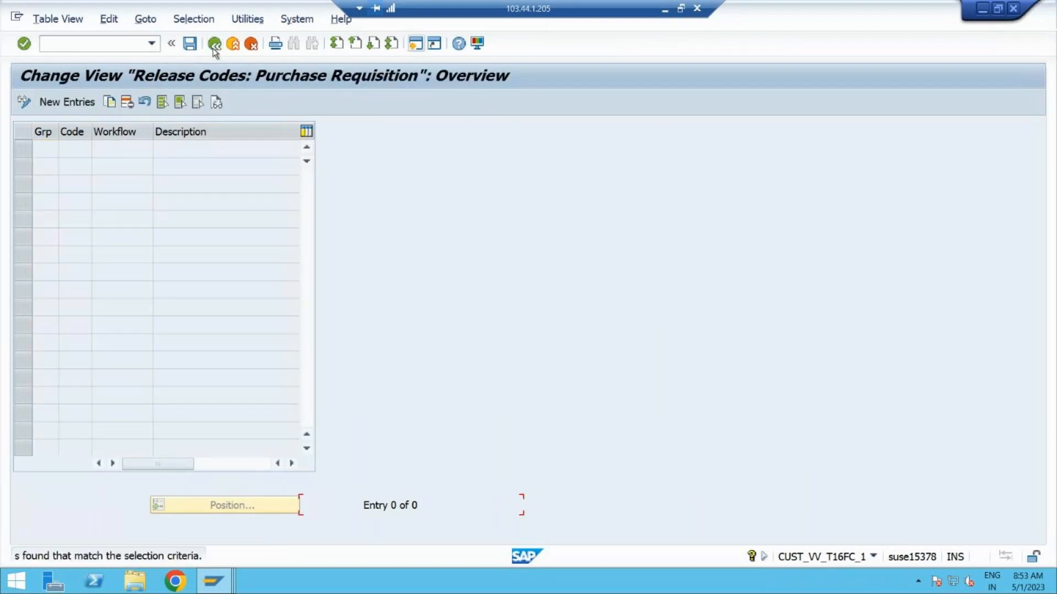
pyautogui.click(214, 44)
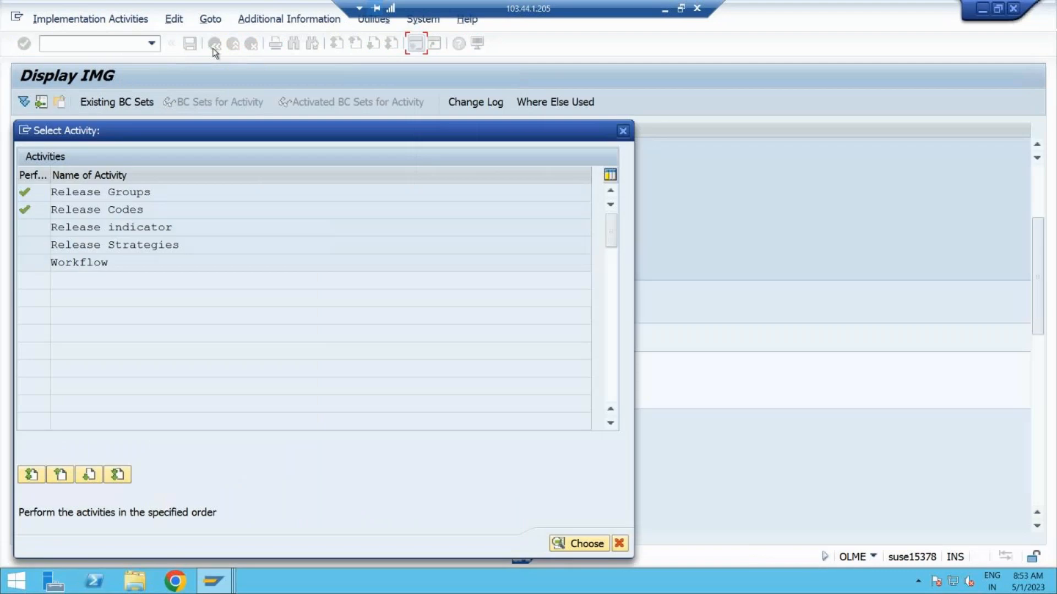
# Check the saved release group, then start a new release code entry with group R8.
pyautogui.doubleClick(120, 193)
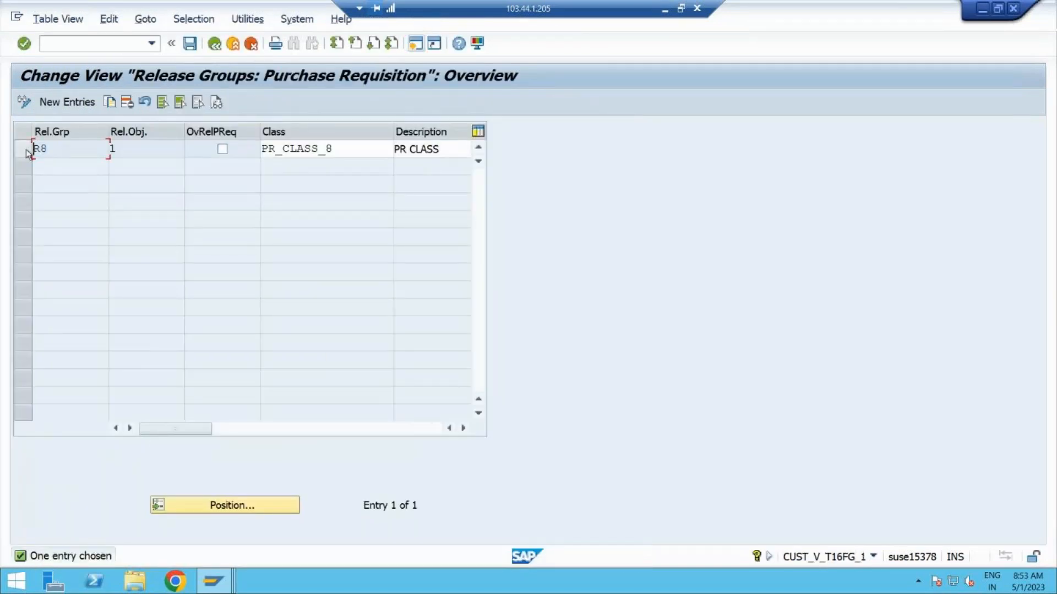
pyautogui.click(210, 49)
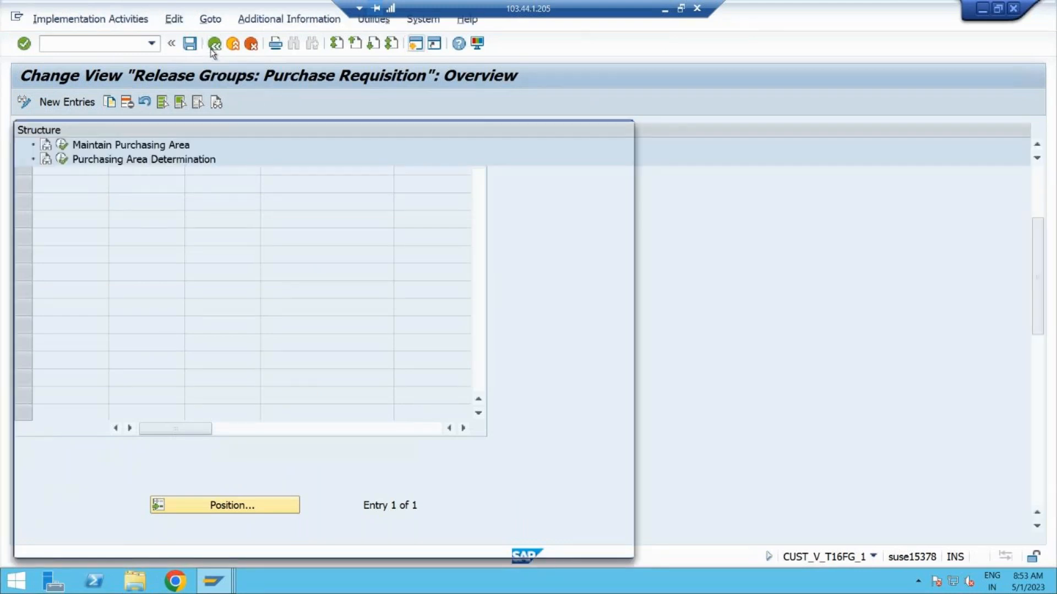
pyautogui.doubleClick(100, 209)
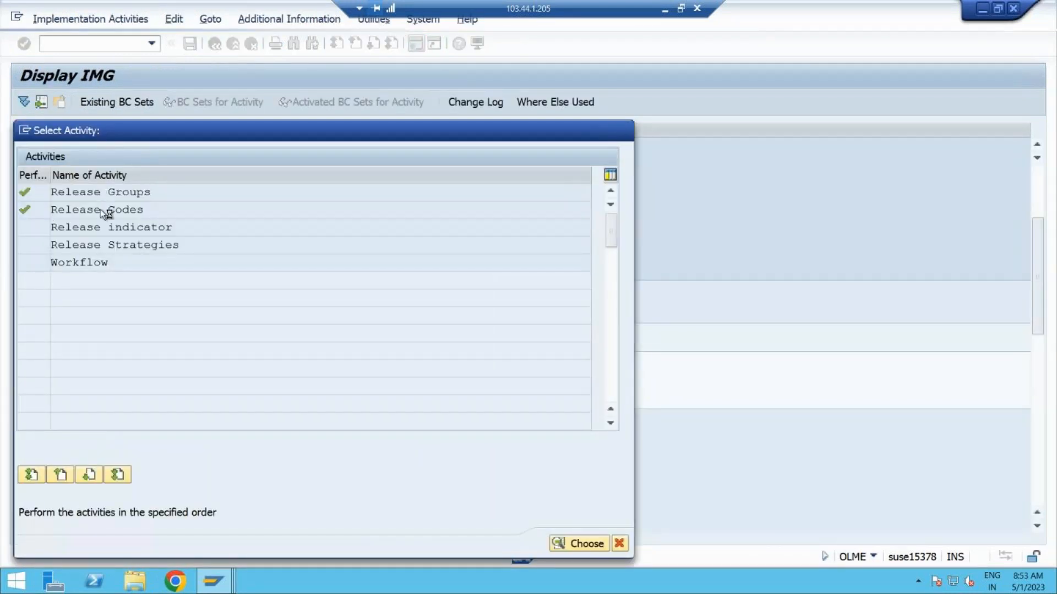
pyautogui.click(77, 105)
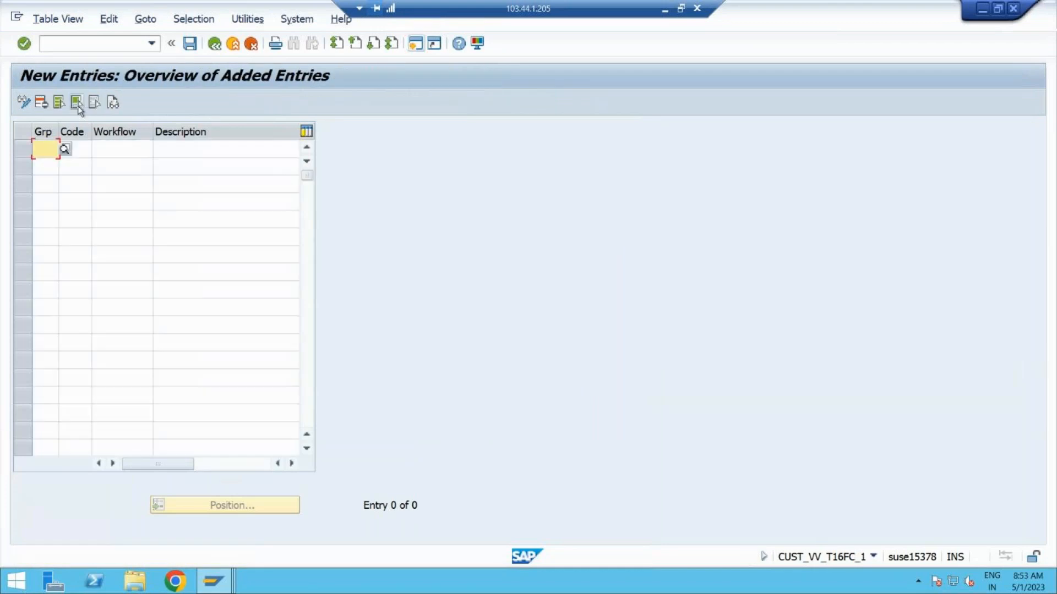
pyautogui.write('R8')
pyautogui.click(50, 164)
pyautogui.click(80, 149)
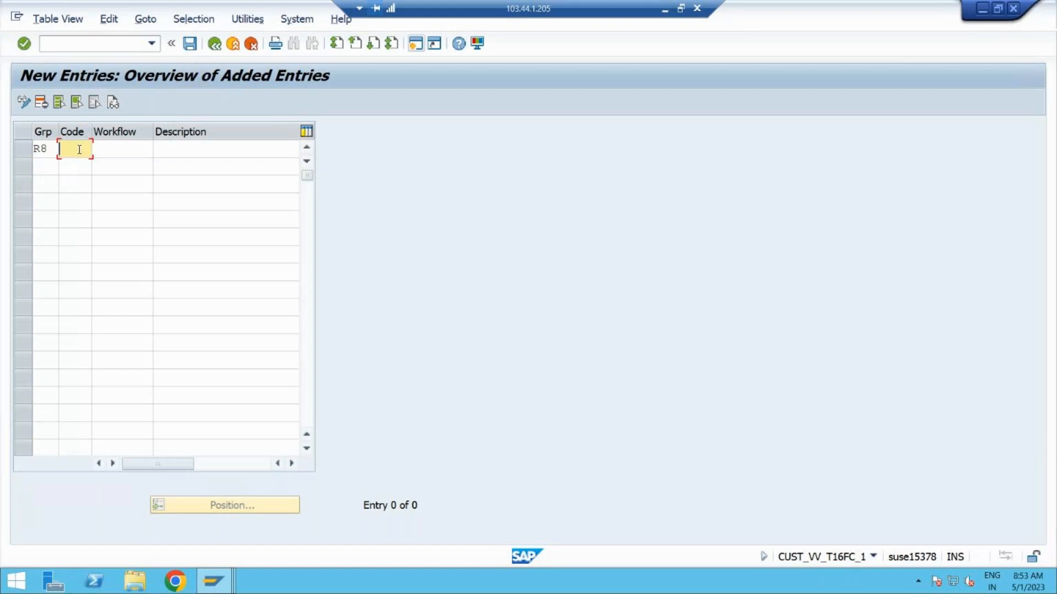
# Consult the release code slide and complete the first R8 entry with code R1 and description Purchase Executive.
pyautogui.hotkey('alt', 'Tab')
pyautogui.hotkey('alt', 'Tab')
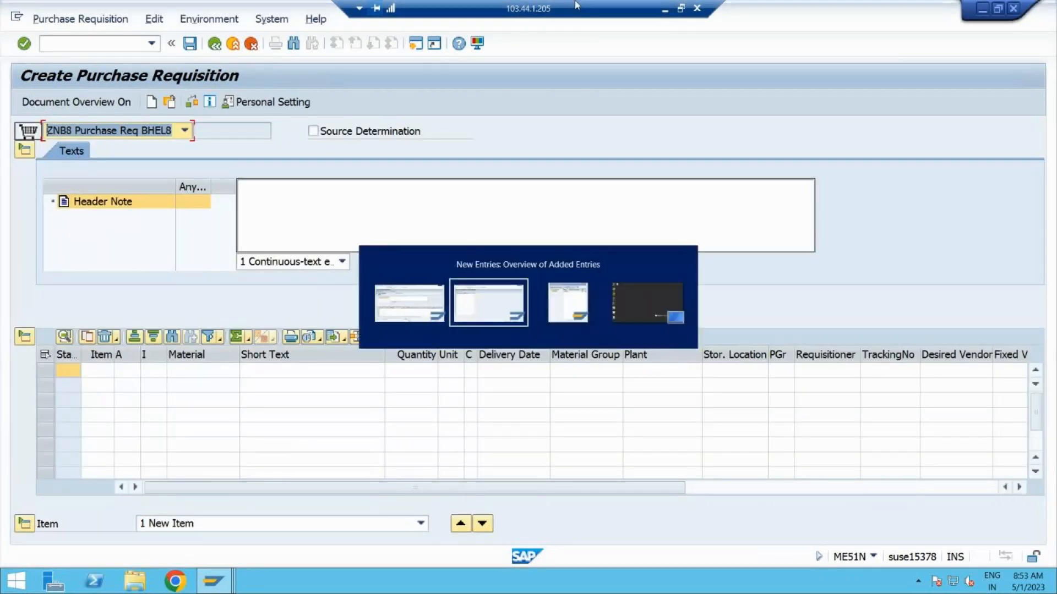
pyautogui.click(666, 12)
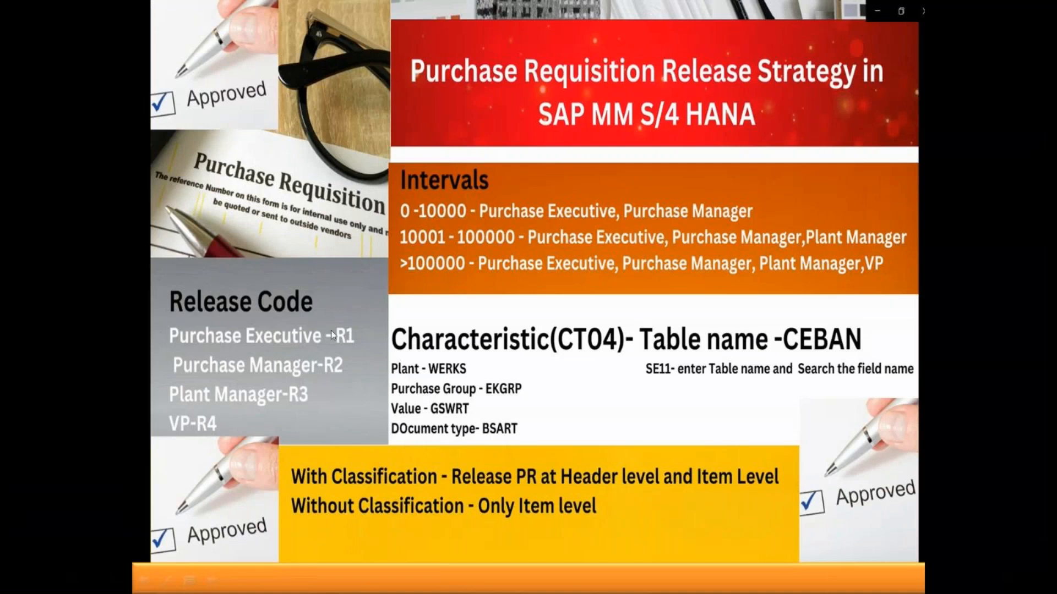
pyautogui.hotkey('alt', 'Tab')
pyautogui.click(77, 150)
pyautogui.write('R1')
pyautogui.click(185, 149)
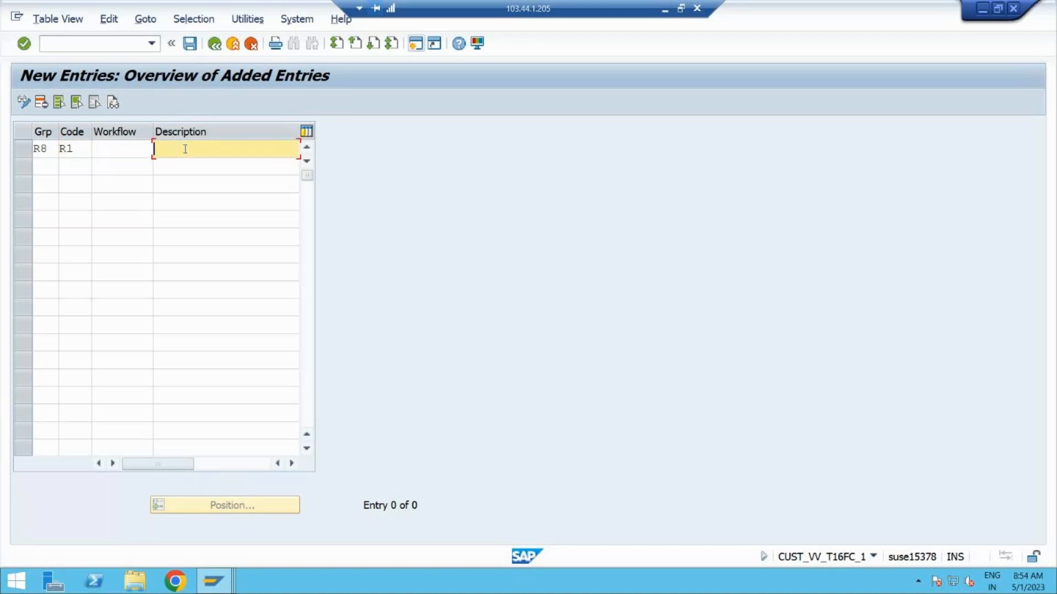
pyautogui.click(665, 10)
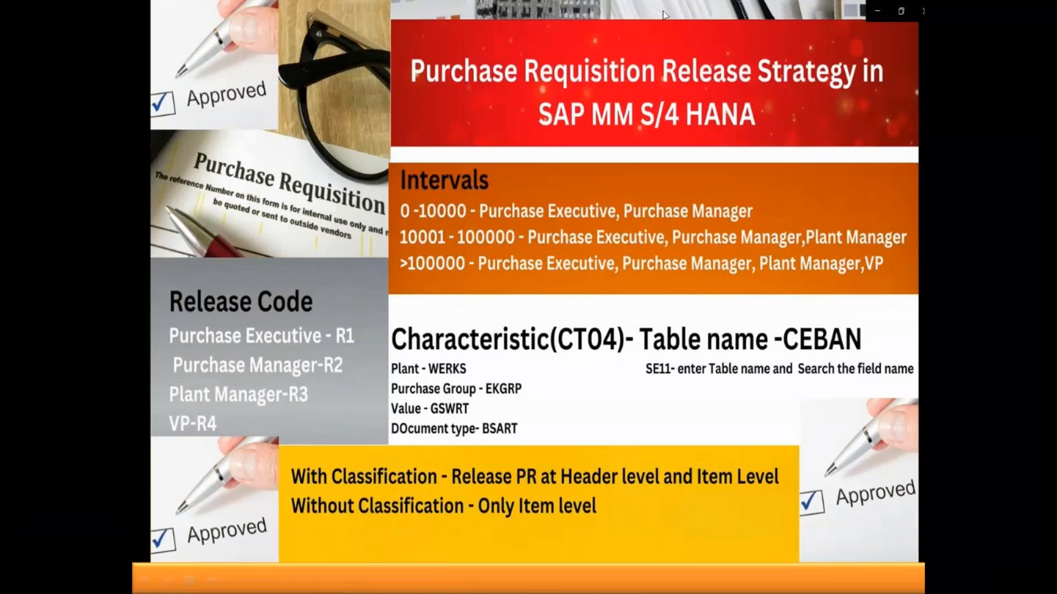
pyautogui.hotkey('alt', 'Tab')
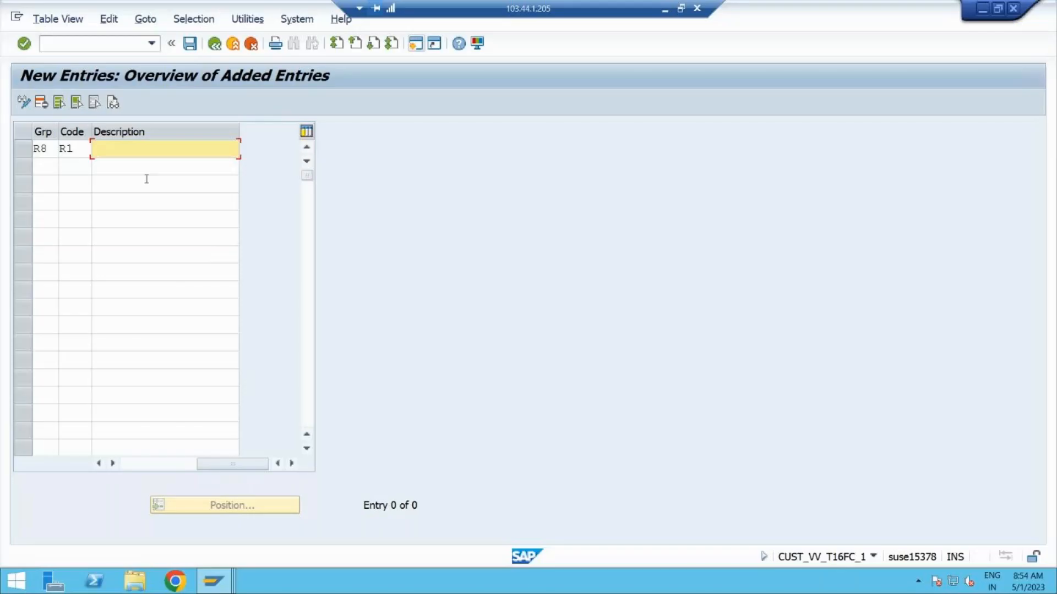
pyautogui.write('Purchase')
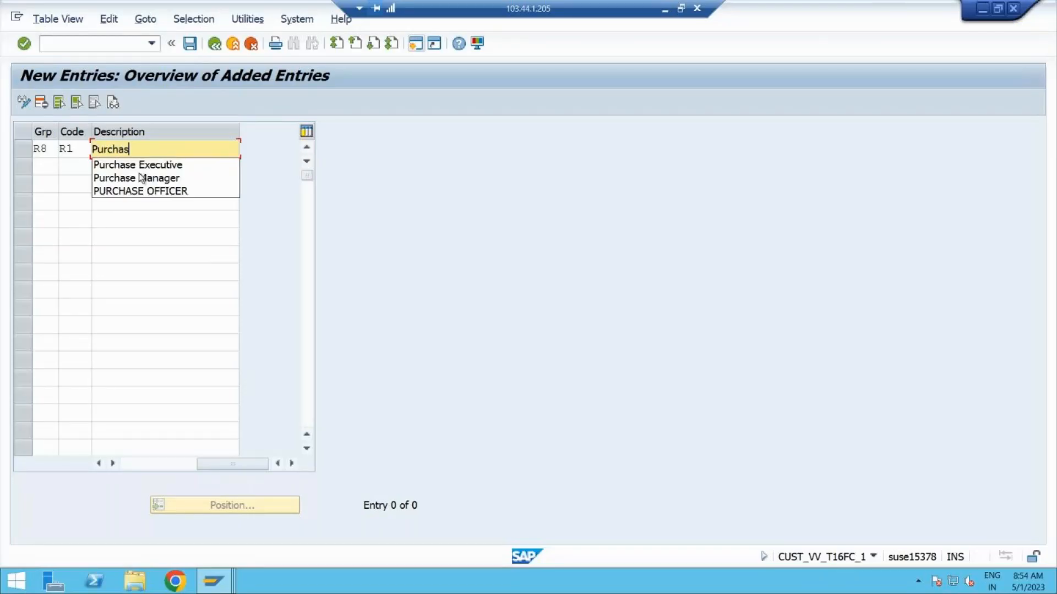
pyautogui.click(134, 164)
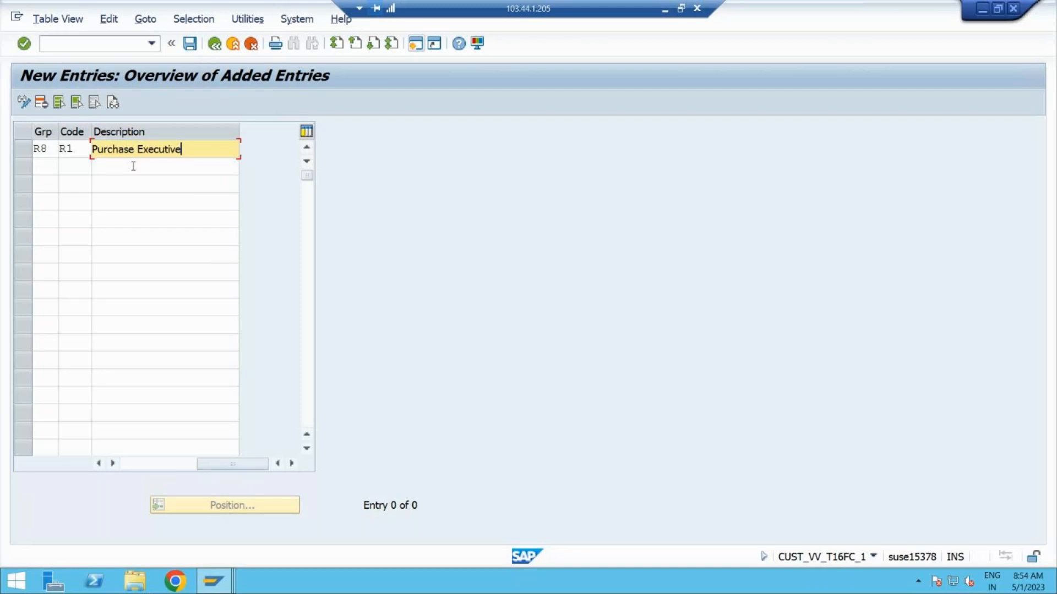
# Add a second release code entry with group R8, code R2 and description Purchase Manager.
pyautogui.click(45, 166)
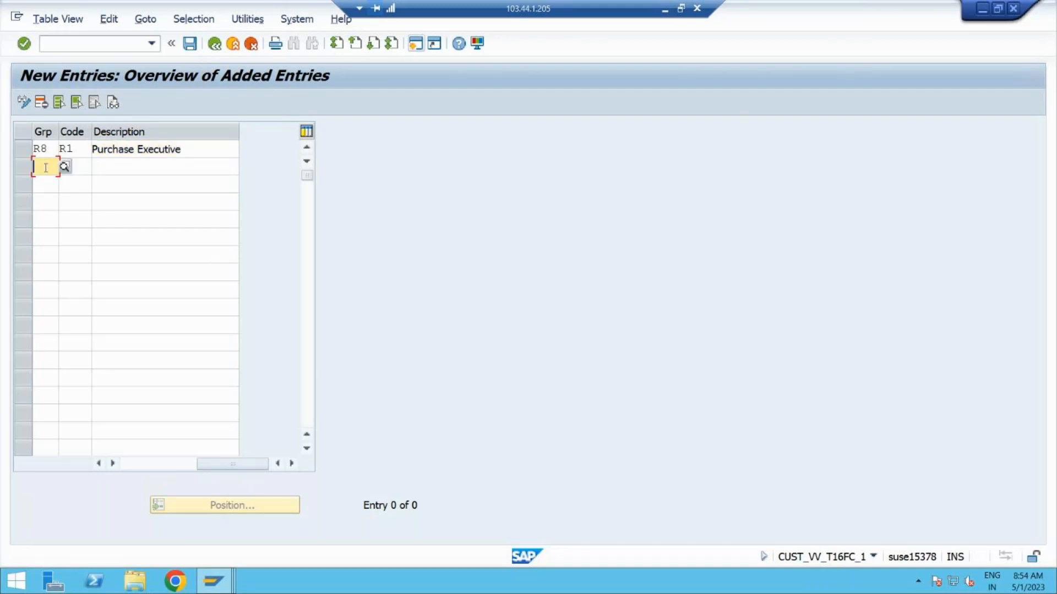
pyautogui.write('R8')
pyautogui.click(80, 166)
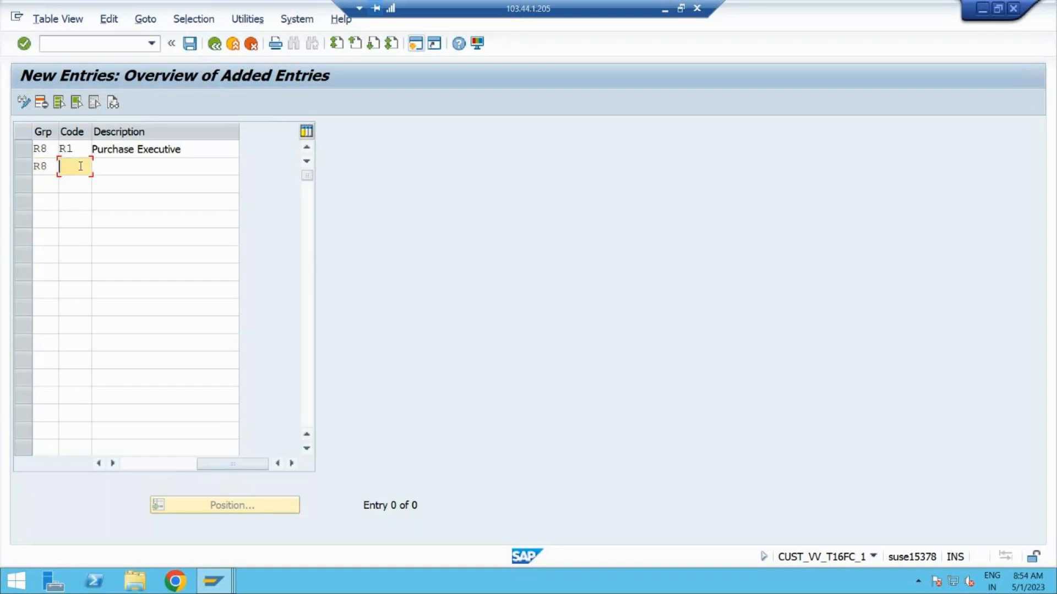
pyautogui.write('R2')
pyautogui.click(110, 167)
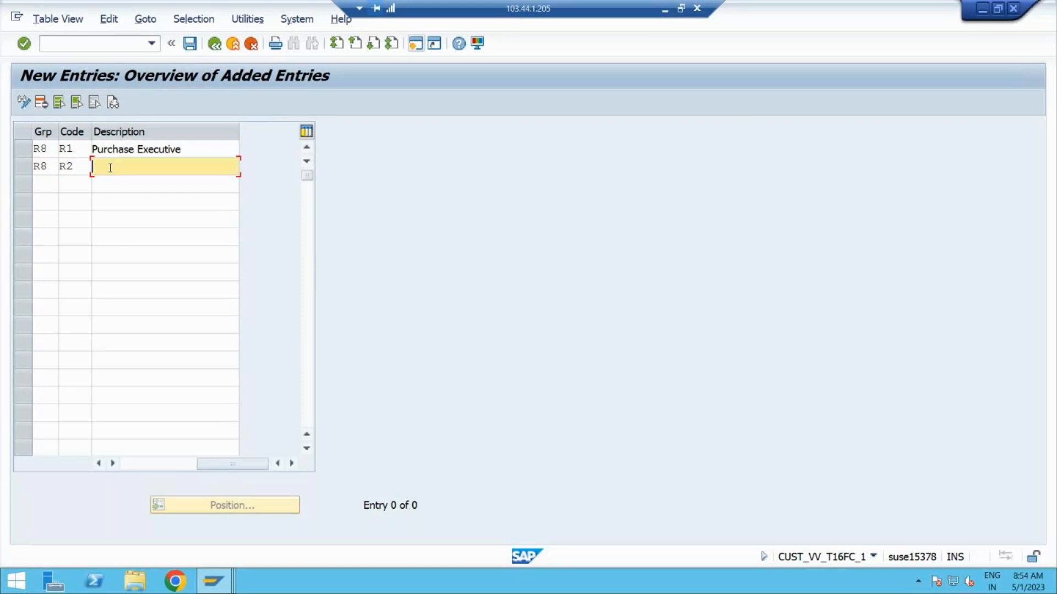
pyautogui.write('P')
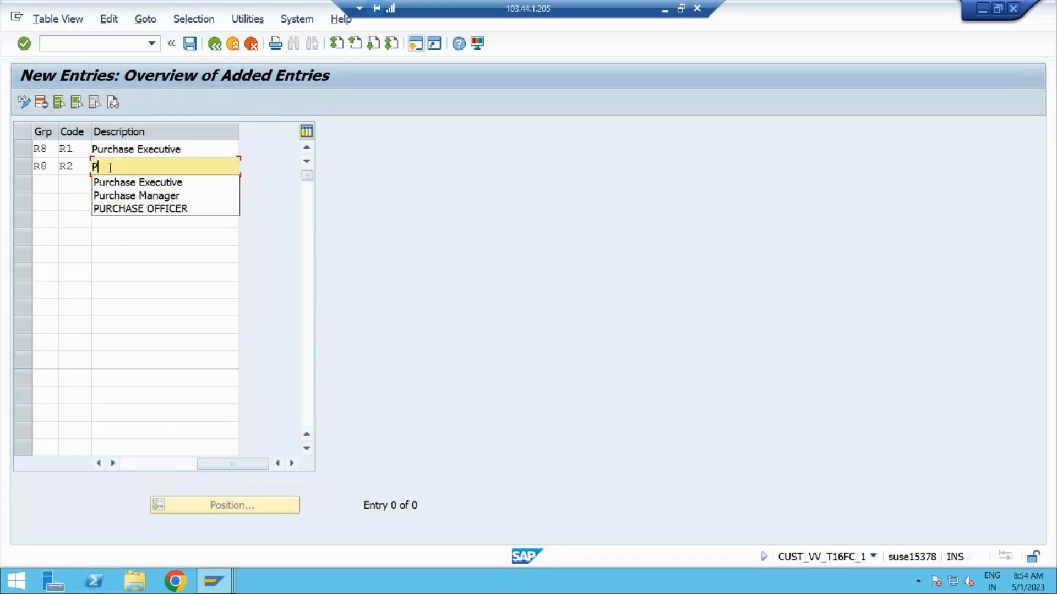
pyautogui.click(132, 197)
# Add a third release code entry with group R8, code R3 and description Plant Manager, consulting the slide for the role.
pyautogui.click(48, 180)
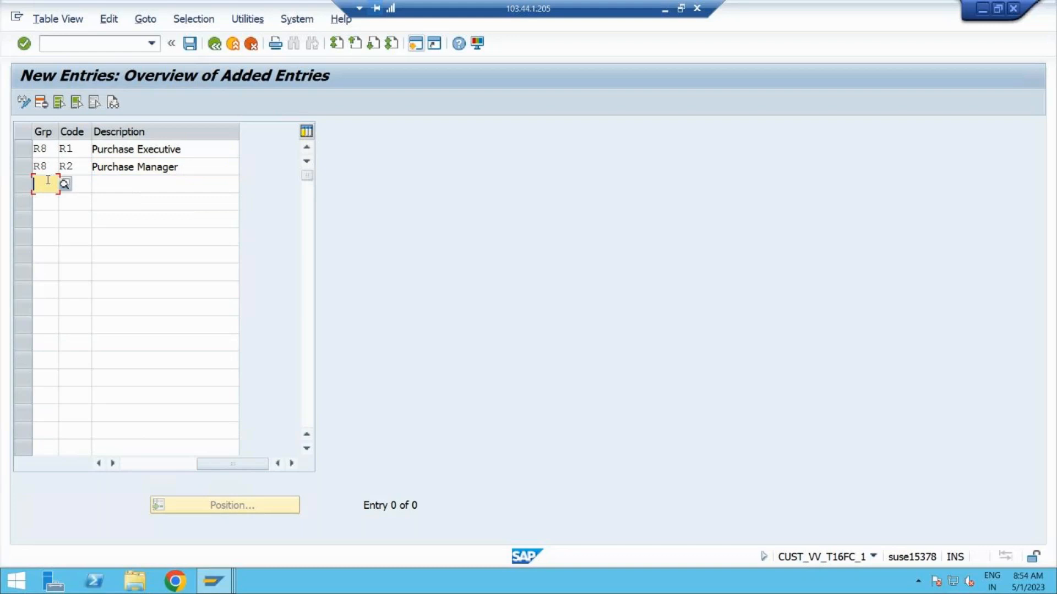
pyautogui.write('R8')
pyautogui.click(84, 184)
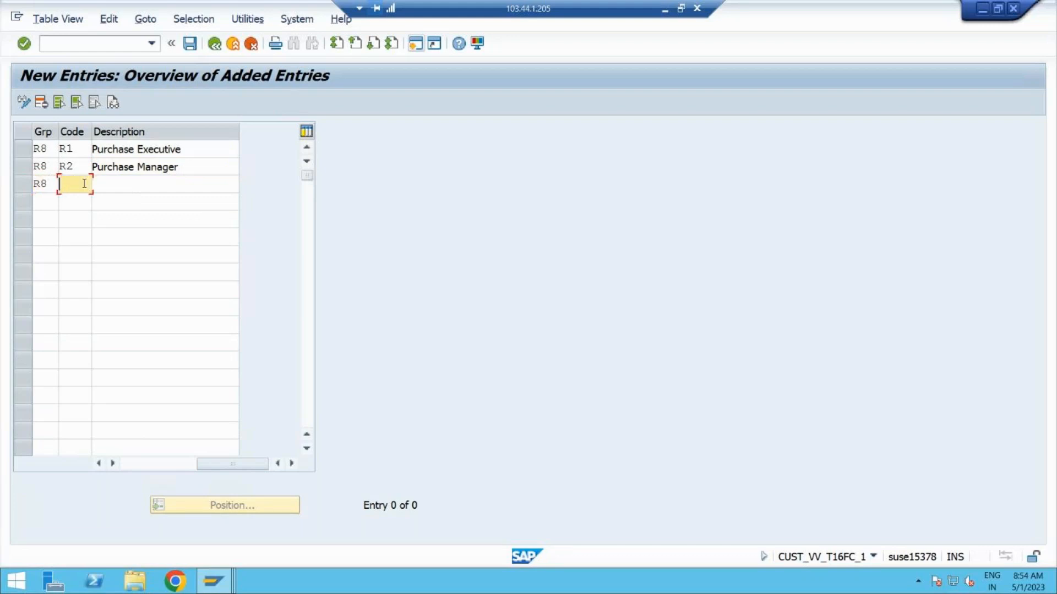
pyautogui.write('R3')
pyautogui.click(138, 187)
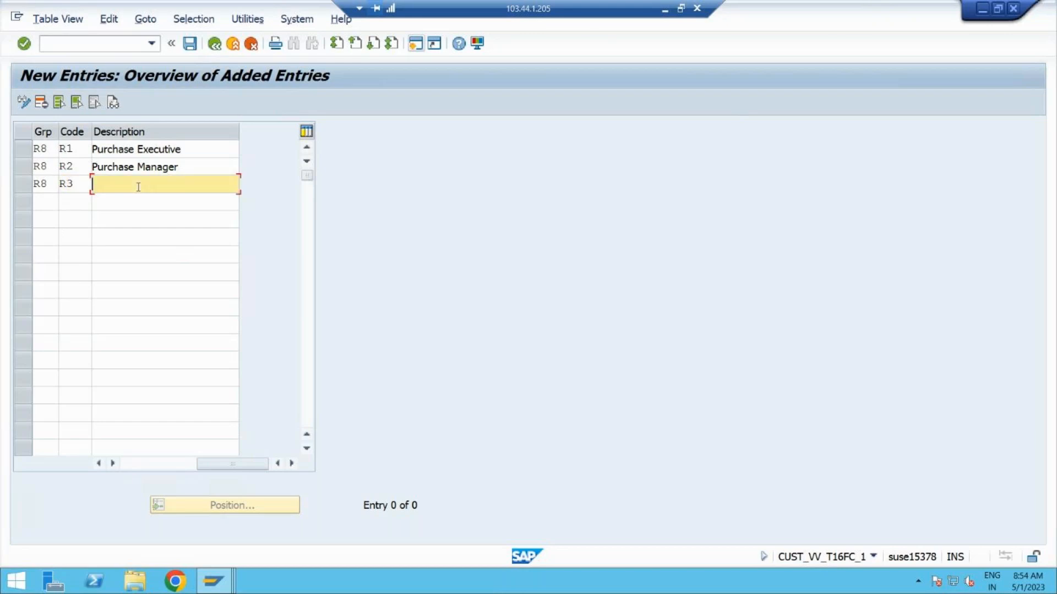
pyautogui.click(665, 13)
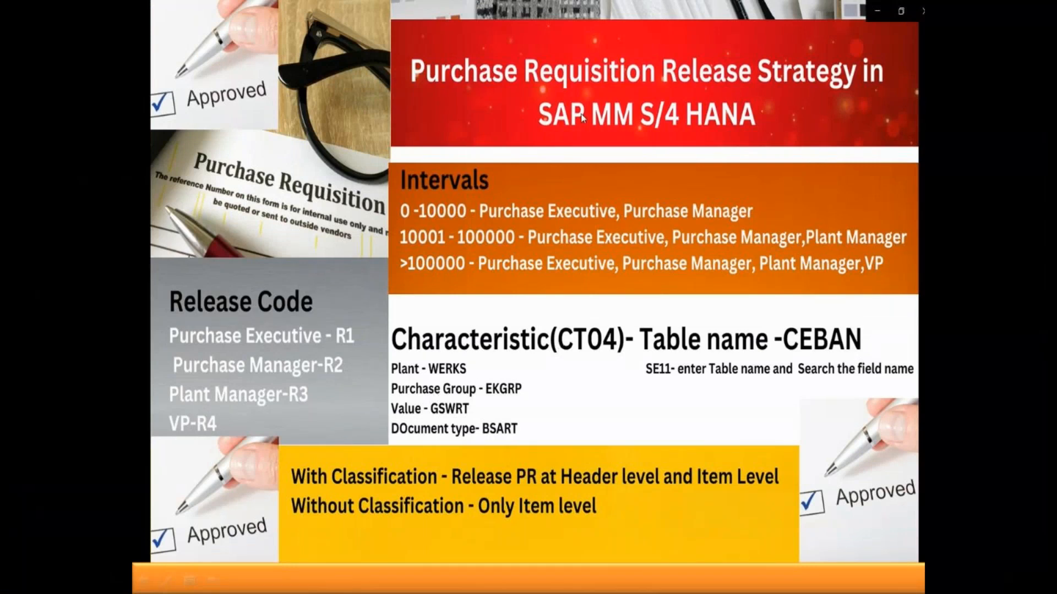
pyautogui.hotkey('alt', 'Tab')
pyautogui.write('Pla')
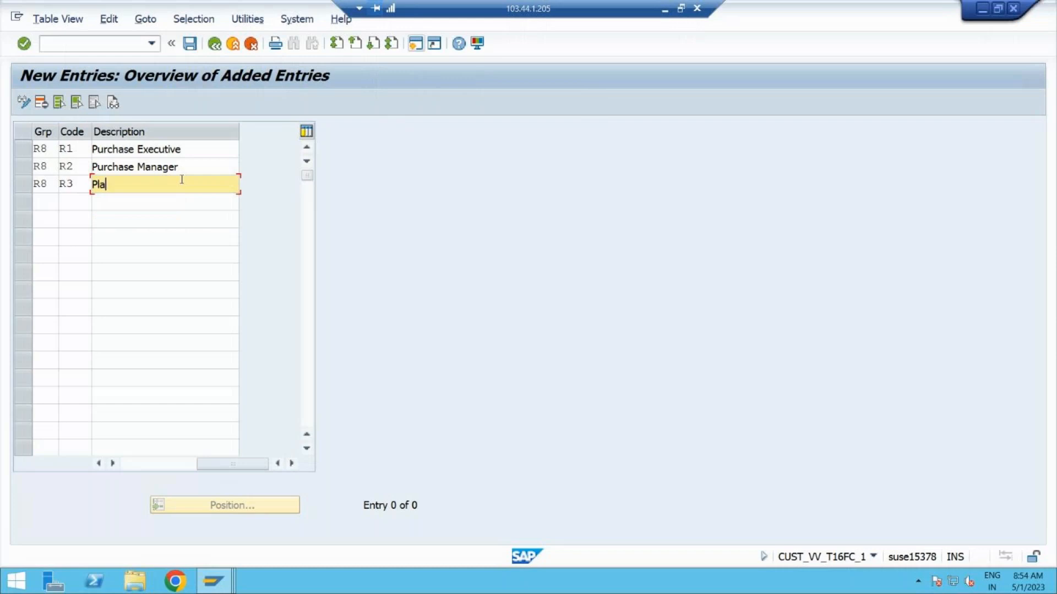
pyautogui.write('nt Manager')
# Add a fourth release code entry with group R8, code R4 and description VP.
pyautogui.click(43, 202)
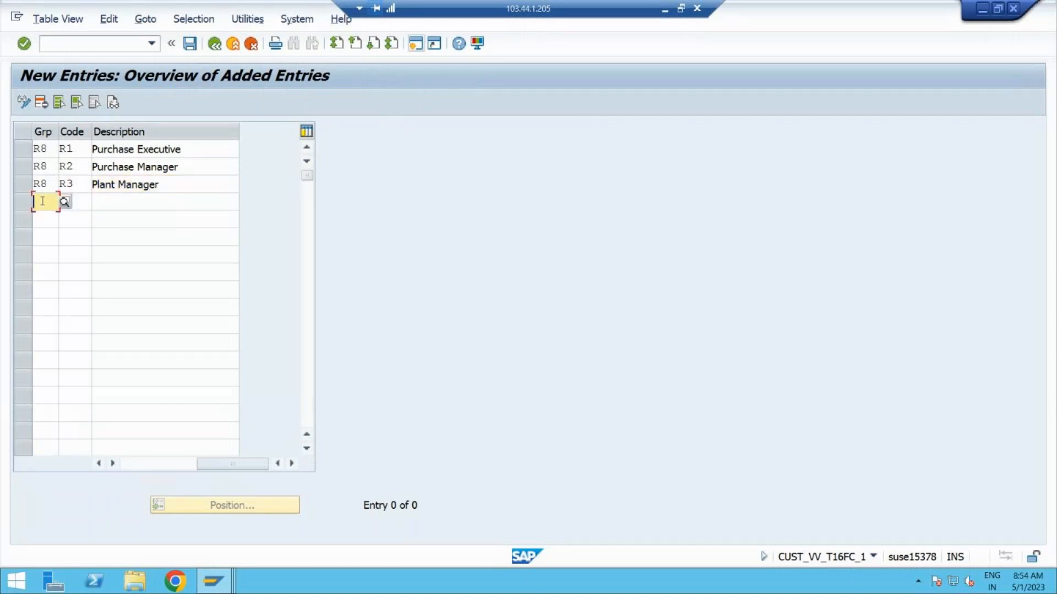
pyautogui.write('R8')
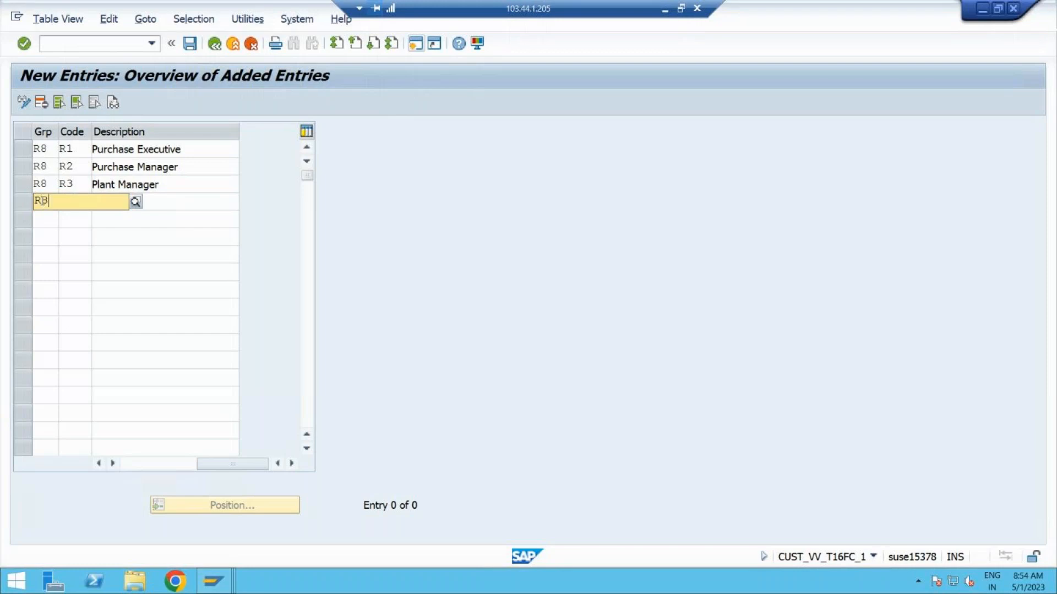
pyautogui.press('Tab')
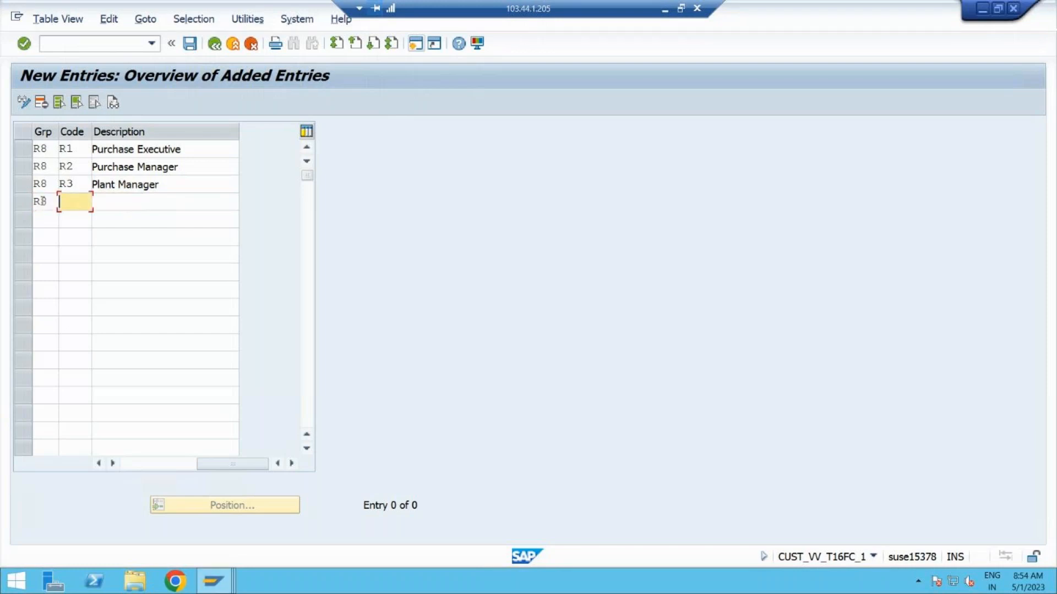
pyautogui.write('R4')
pyautogui.click(112, 201)
pyautogui.write('VP')
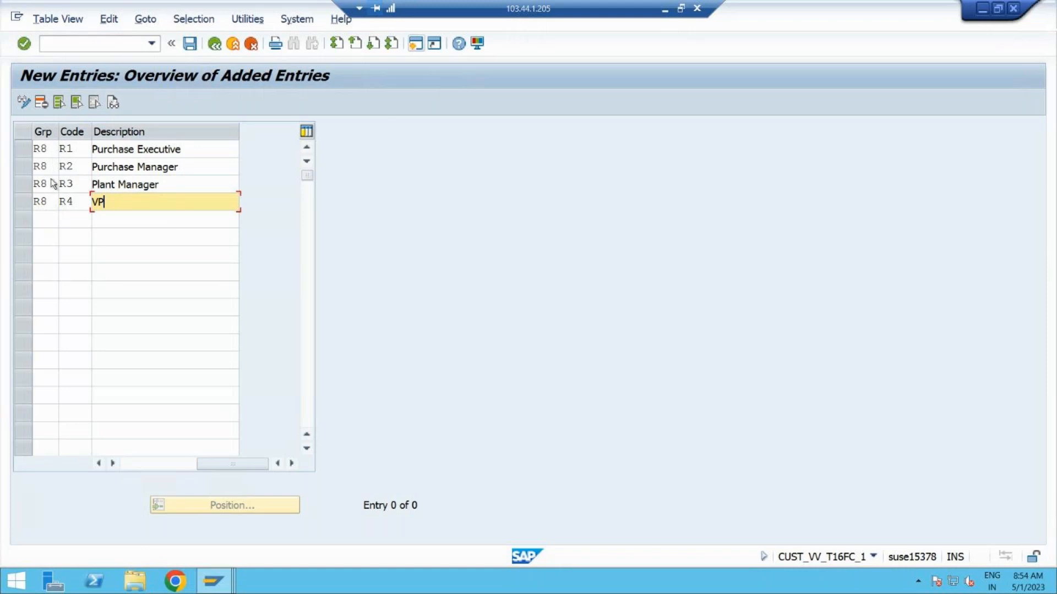
# Save the four R8 release codes and return to the list of release procedure activities.
pyautogui.click(52, 225)
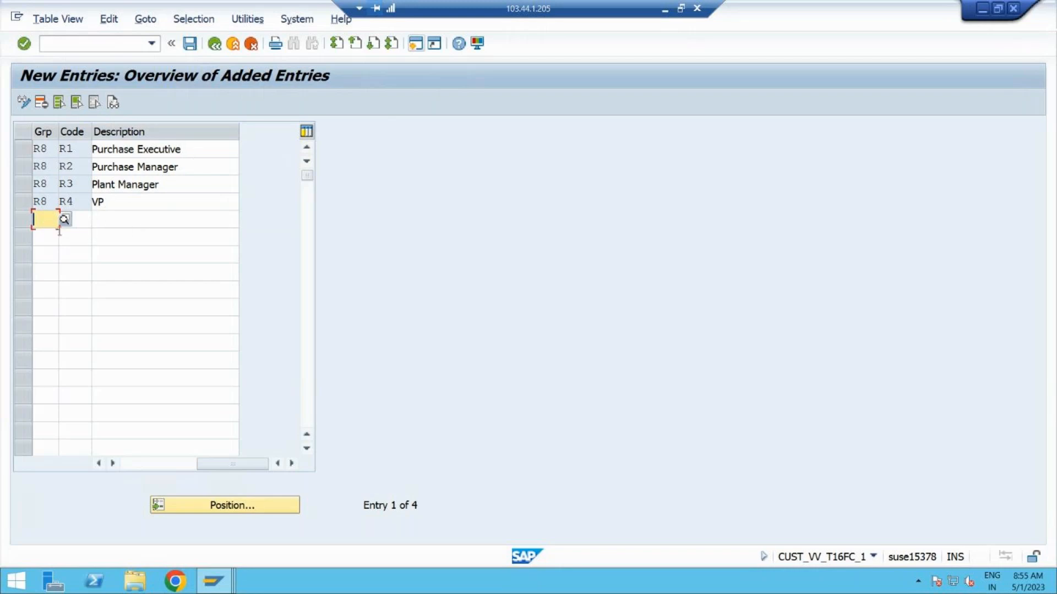
pyautogui.click(189, 44)
pyautogui.click(342, 282)
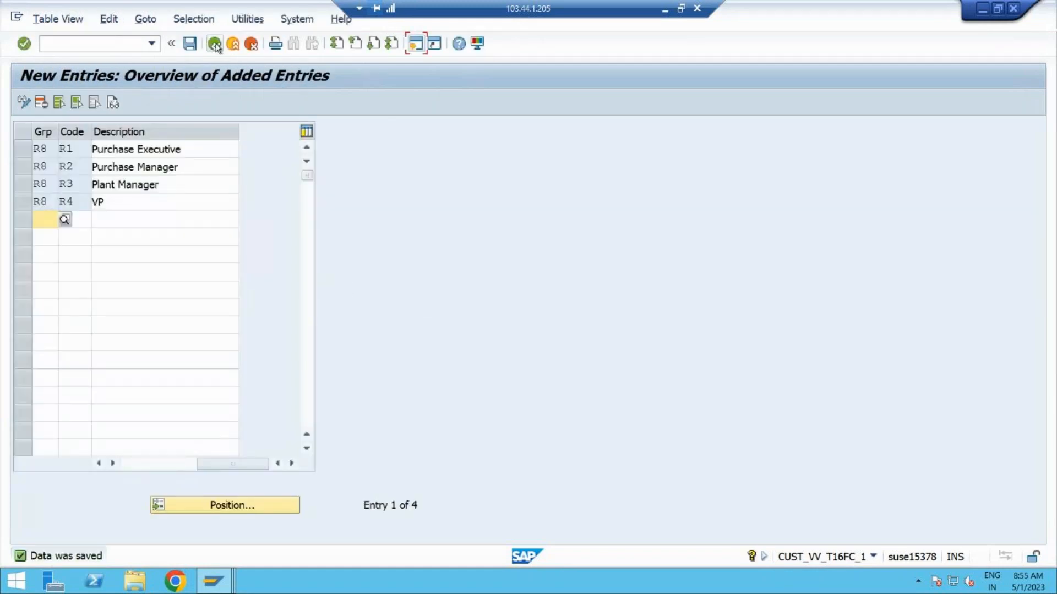
pyautogui.click(215, 44)
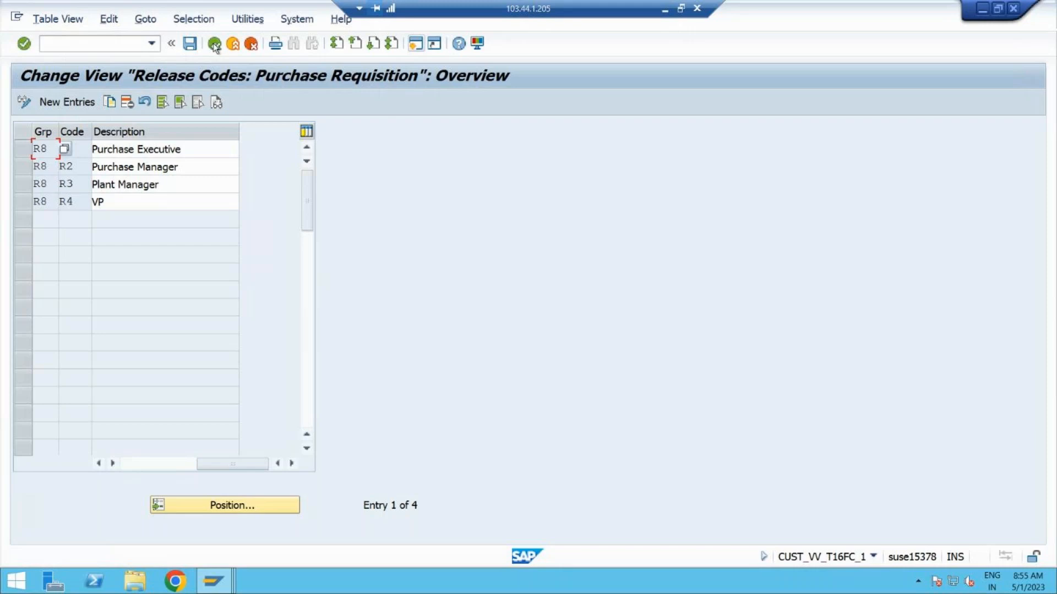
pyautogui.click(214, 44)
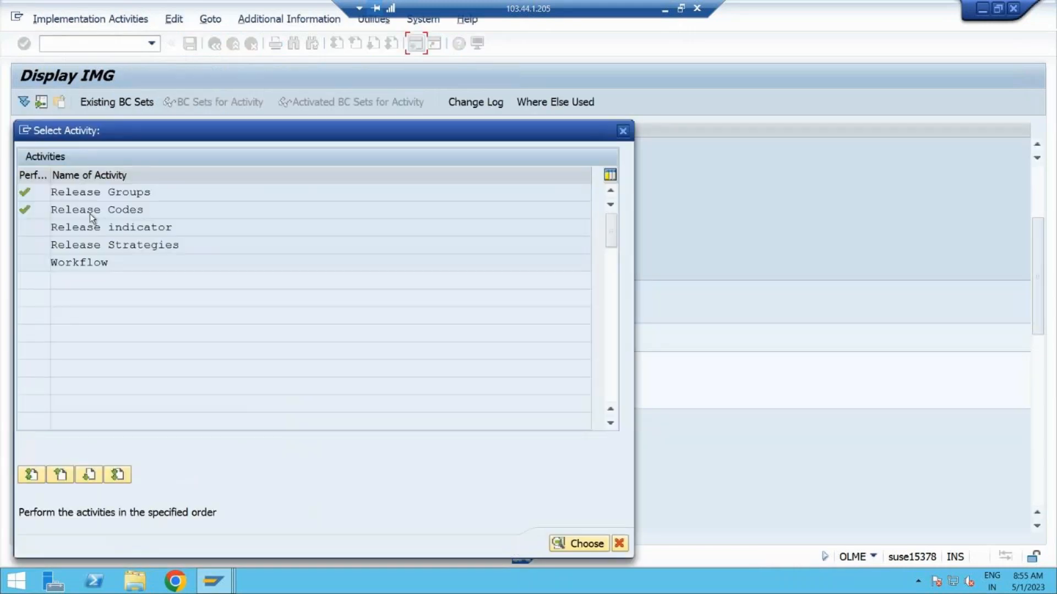
# Open the Release indicator activity and show the details of release ID B, BLOCK.
pyautogui.click(177, 229)
pyautogui.doubleClick(177, 228)
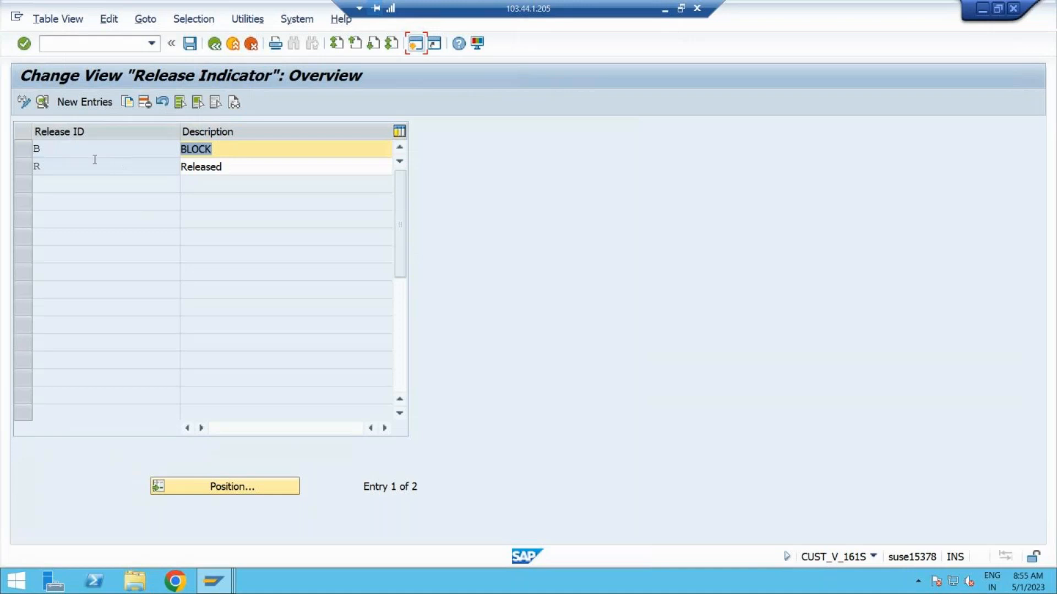
pyautogui.click(26, 149)
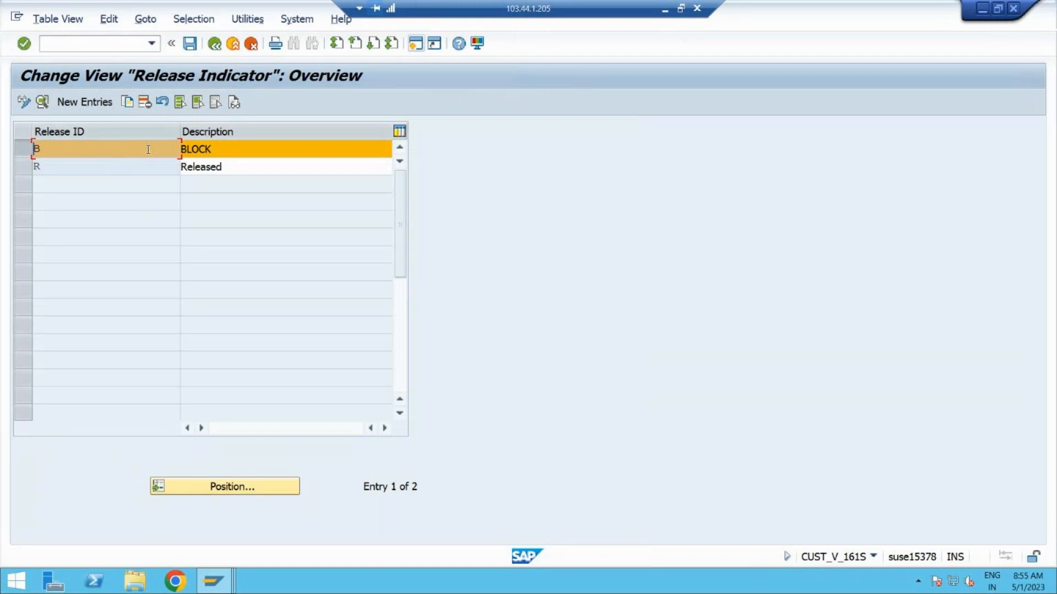
pyautogui.click(23, 153)
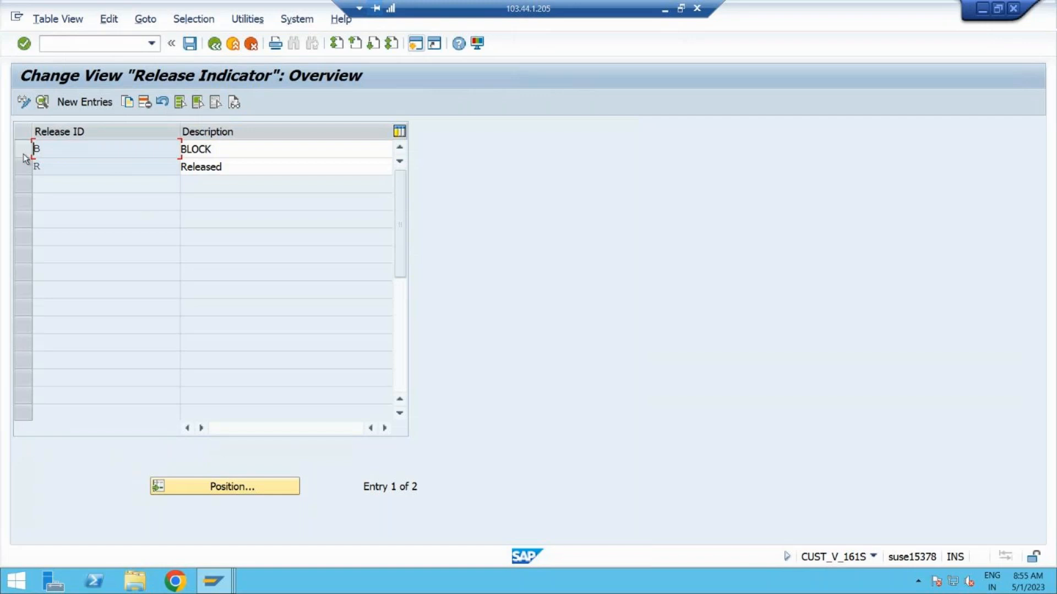
pyautogui.click(22, 150)
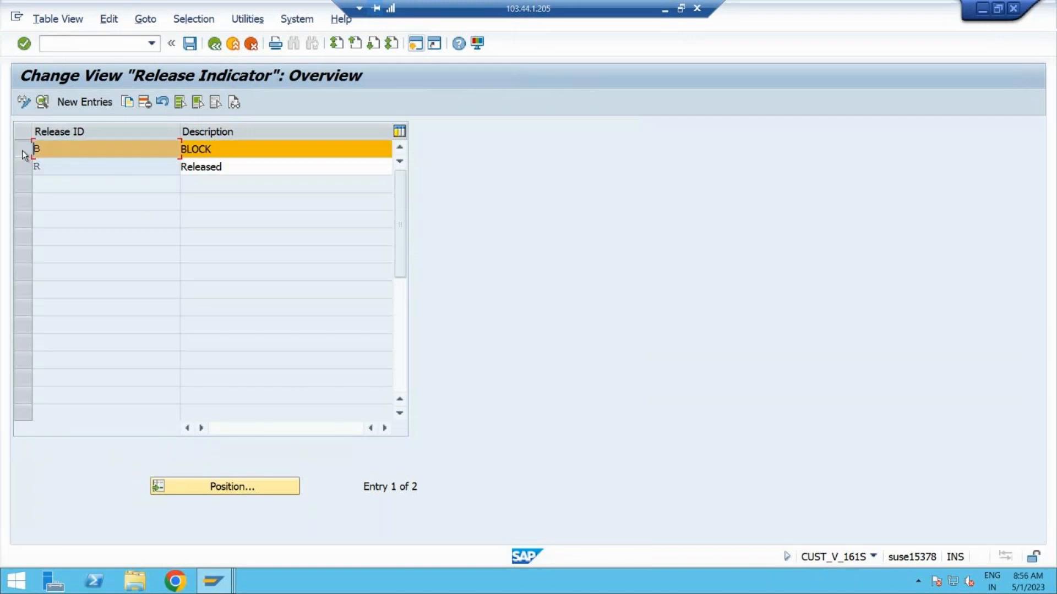
pyautogui.click(42, 103)
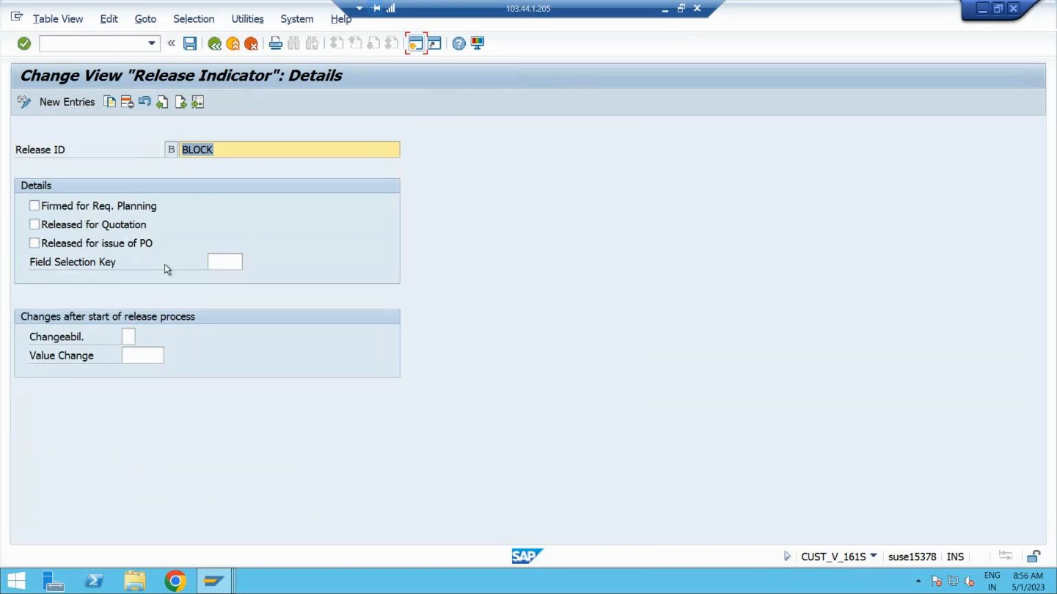
# Set the BLOCK indicator's changeability to 4, changeable with new release in case of new strategy or value change.
pyautogui.click(128, 337)
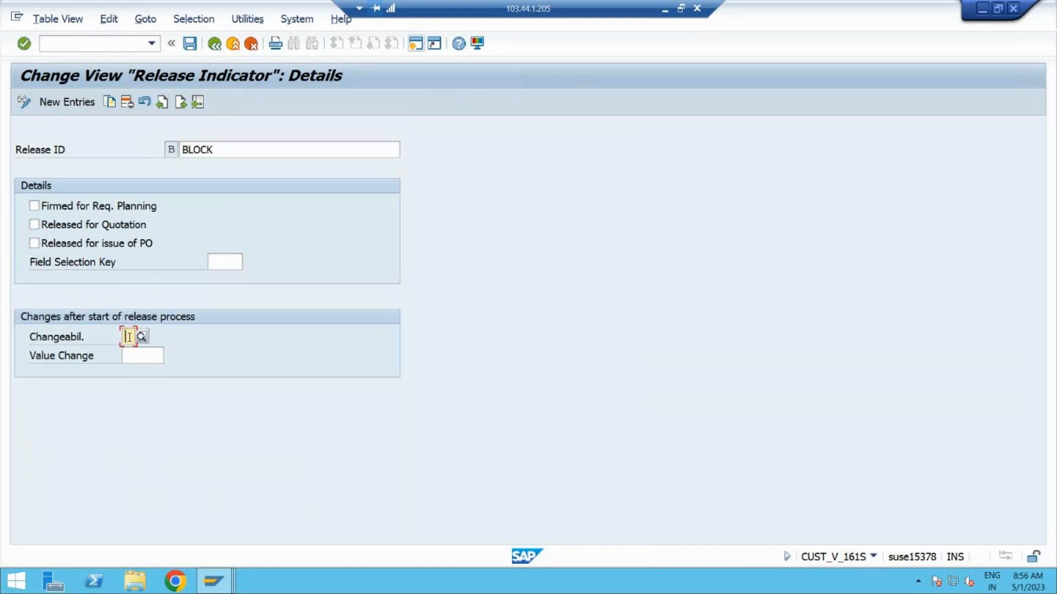
pyautogui.click(142, 338)
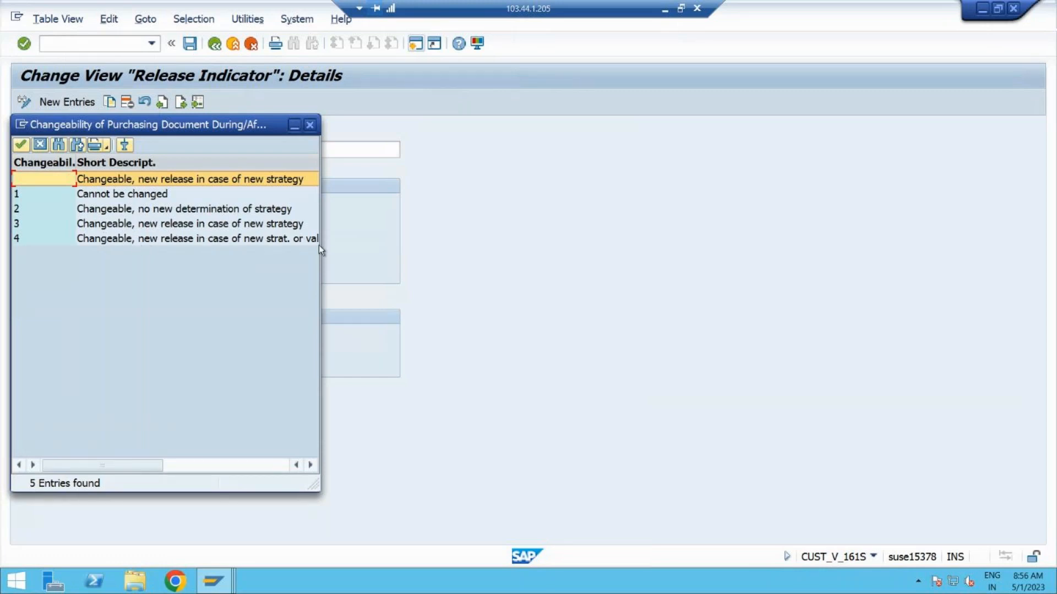
pyautogui.moveTo(321, 245); pyautogui.dragTo(447, 230)
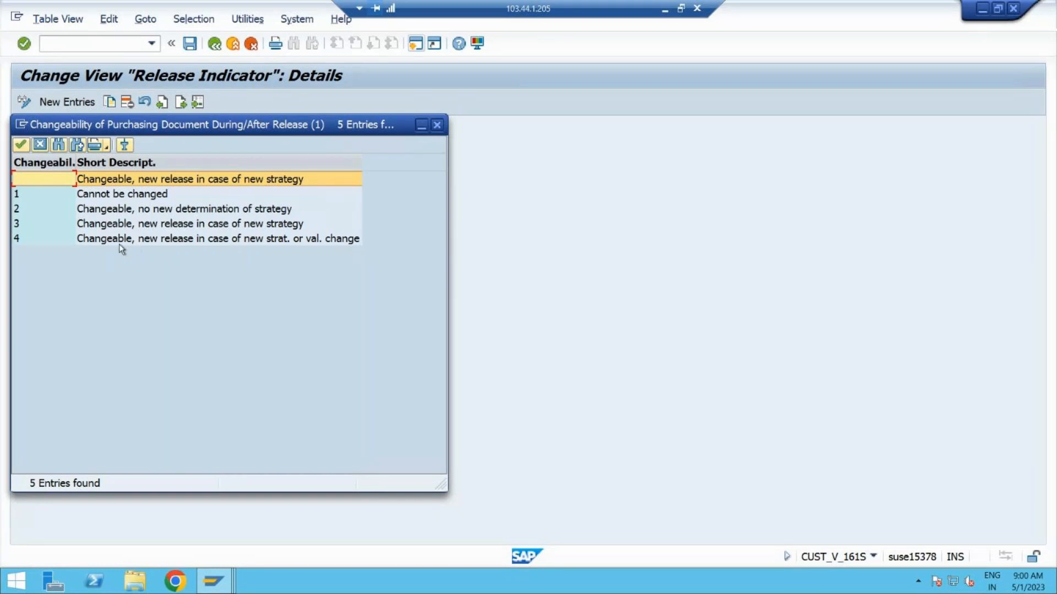
pyautogui.click(41, 239)
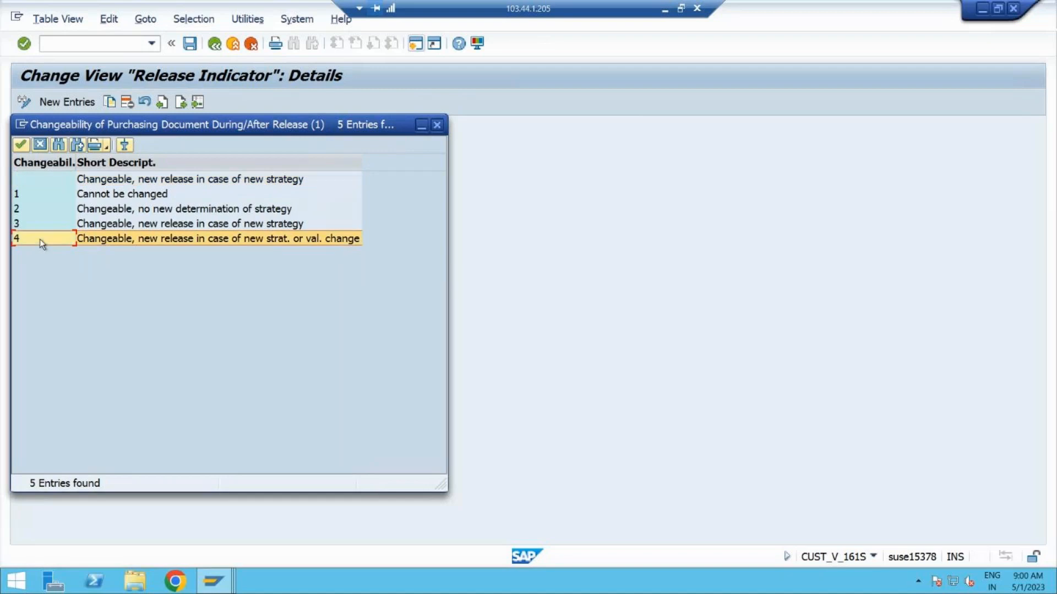
pyautogui.doubleClick(40, 238)
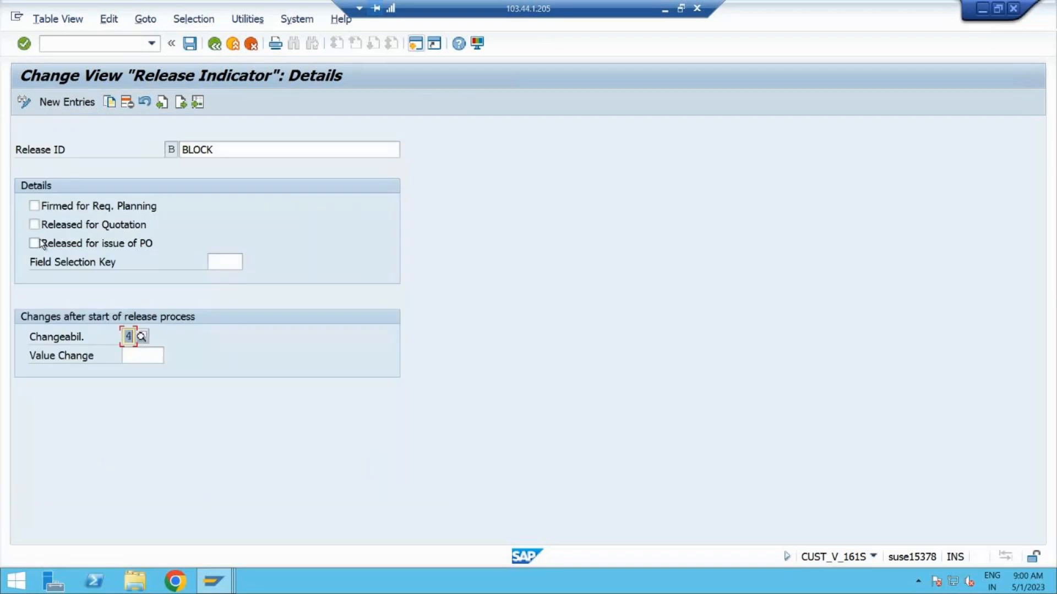
# Set the BLOCK indicator's field selection key to ZNBB, Purchase Requisition Normal.
pyautogui.click(226, 258)
pyautogui.click(246, 264)
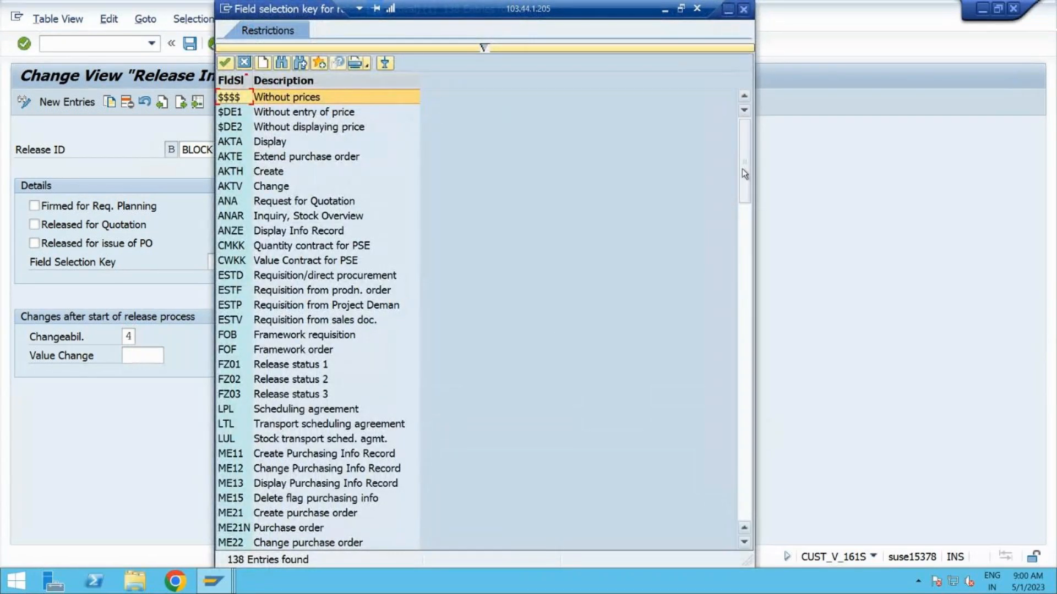
pyautogui.moveTo(742, 172); pyautogui.dragTo(751, 505)
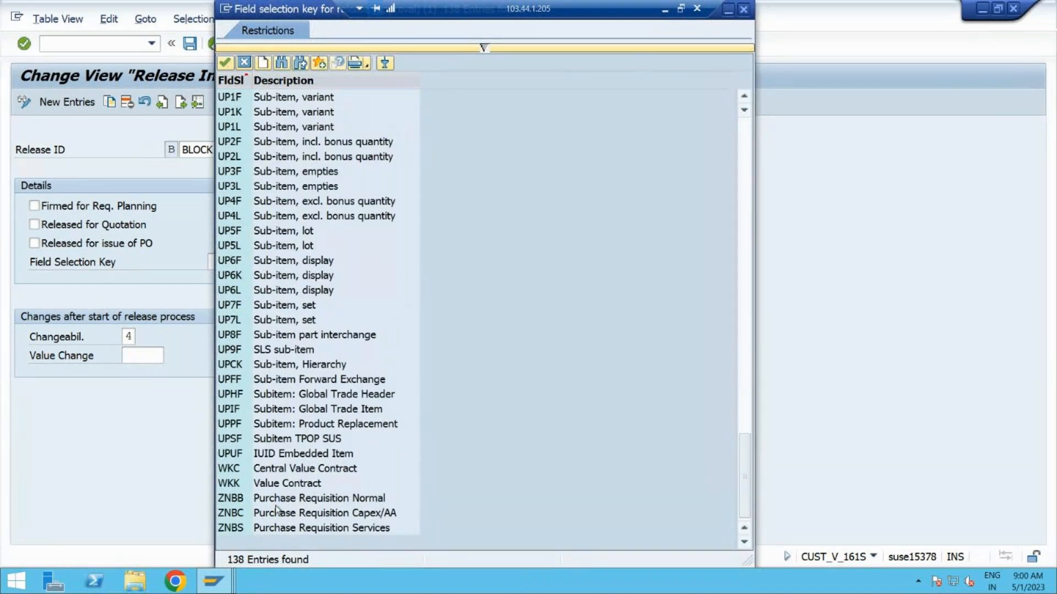
pyautogui.doubleClick(320, 502)
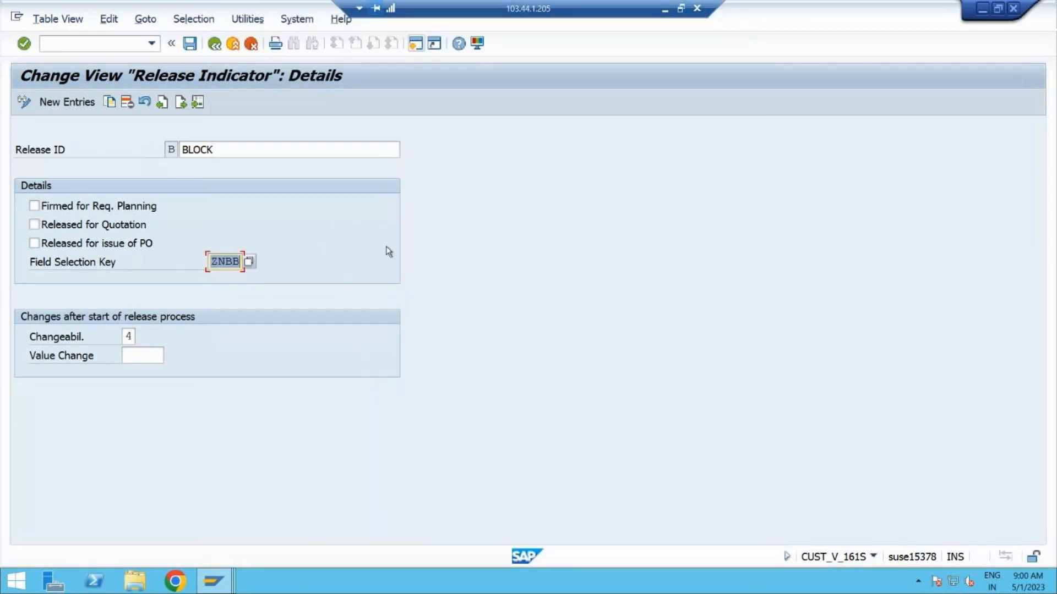
# Enable Firmed for Req. Planning for the BLOCK indicator and save it, returning to the indicator overview.
pyautogui.click(38, 209)
pyautogui.click(189, 43)
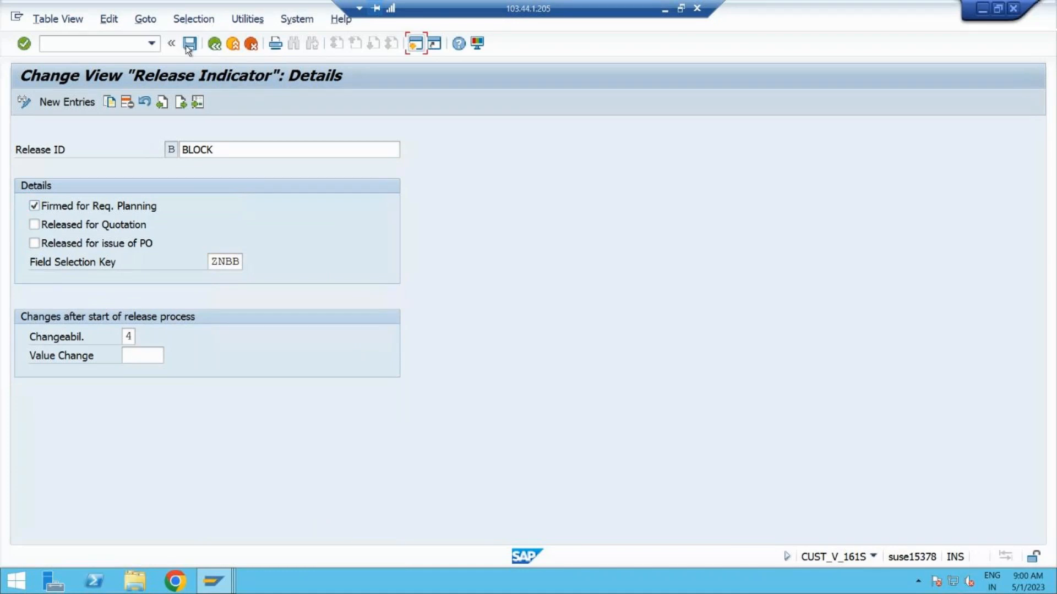
pyautogui.click(342, 281)
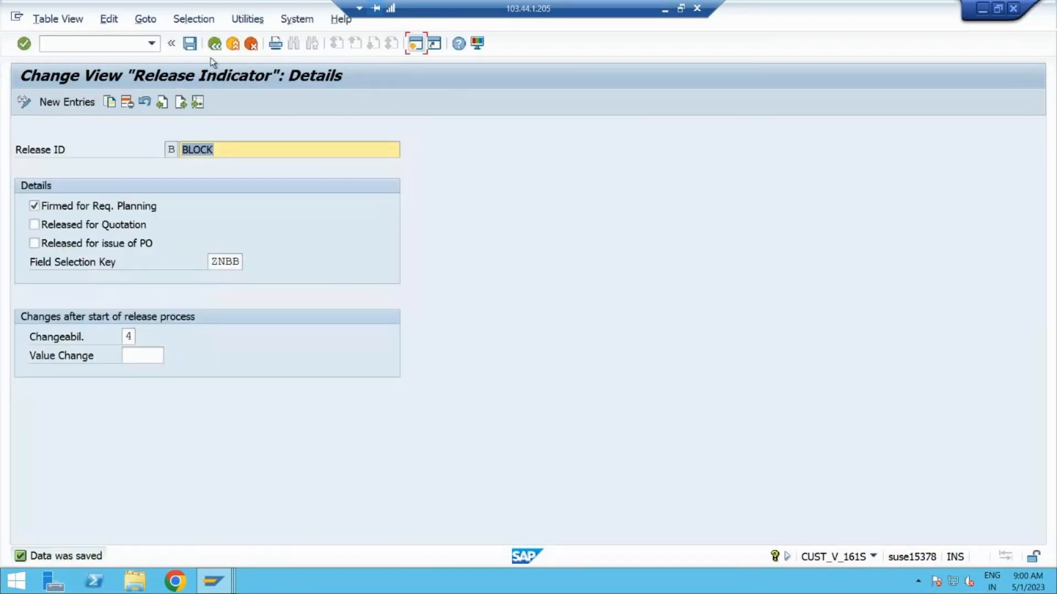
pyautogui.click(215, 45)
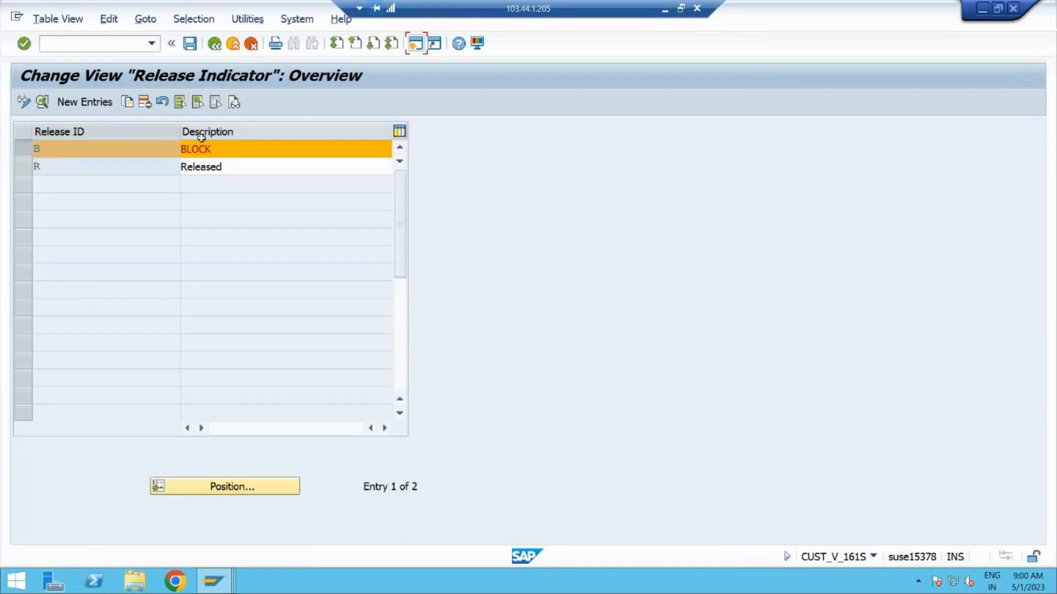
# Set the field selection key of release ID R, Released, to ZNBB and save it, returning to the activity list.
pyautogui.click(18, 150)
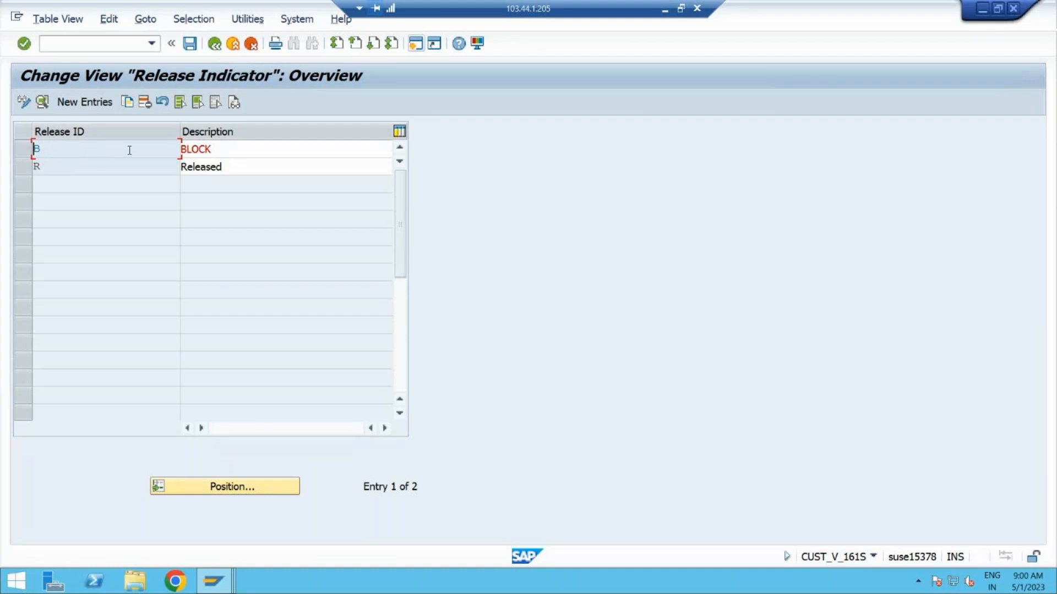
pyautogui.click(24, 166)
pyautogui.click(42, 102)
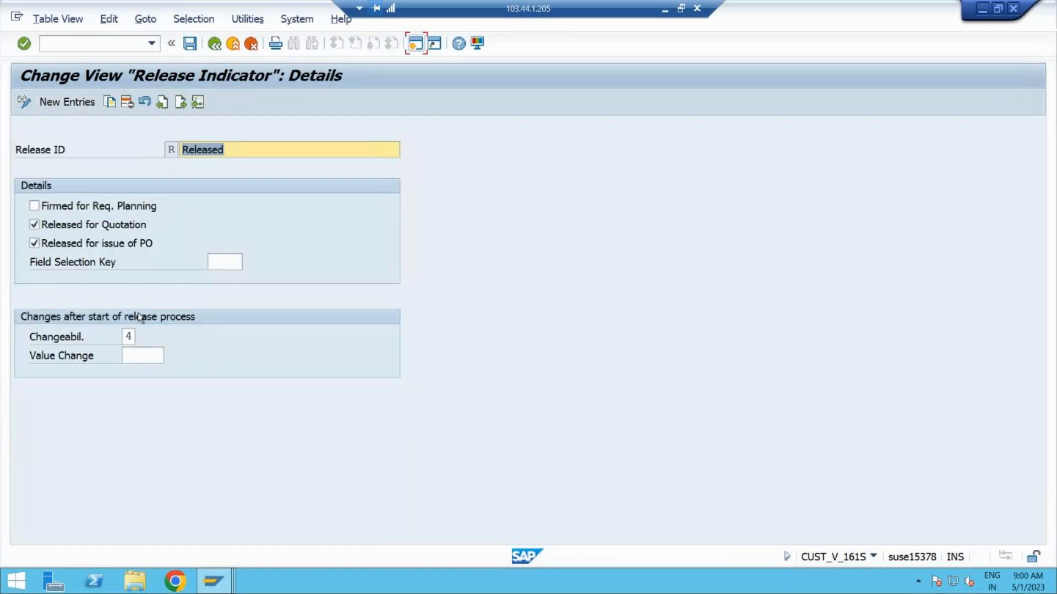
pyautogui.click(225, 261)
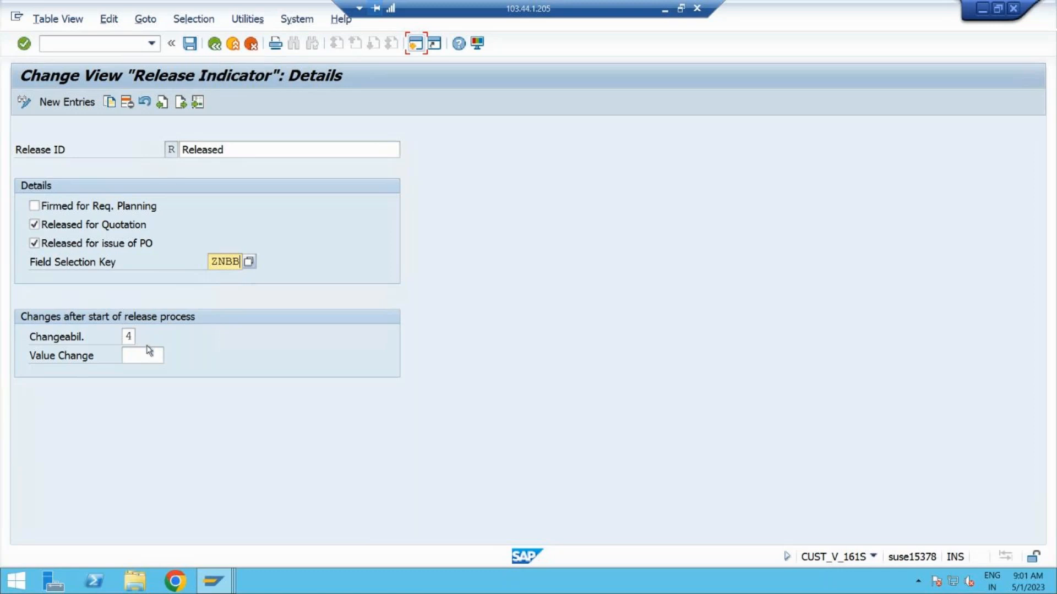
pyautogui.click(190, 44)
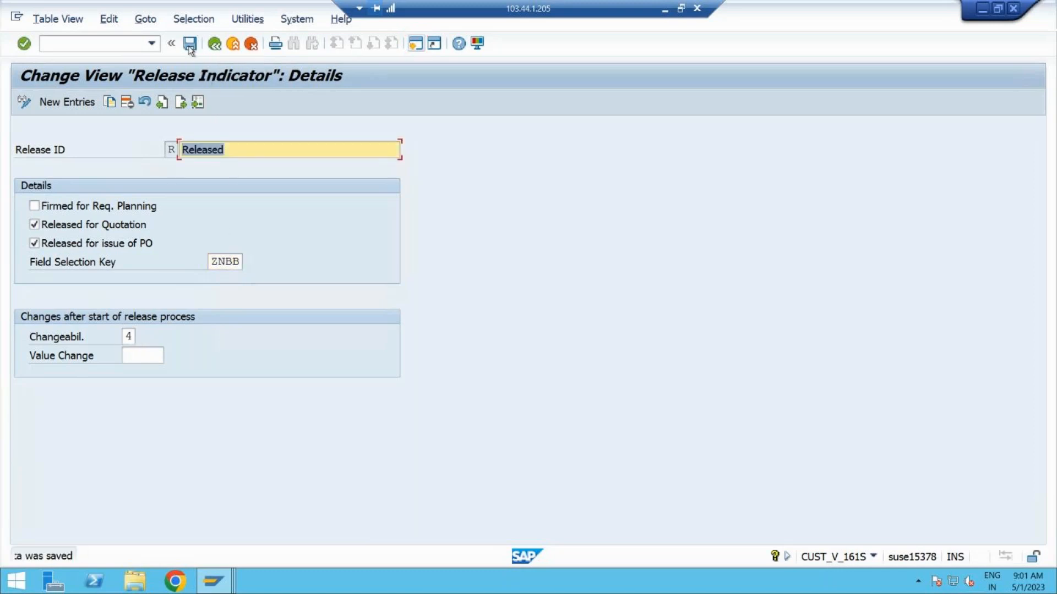
pyautogui.click(214, 44)
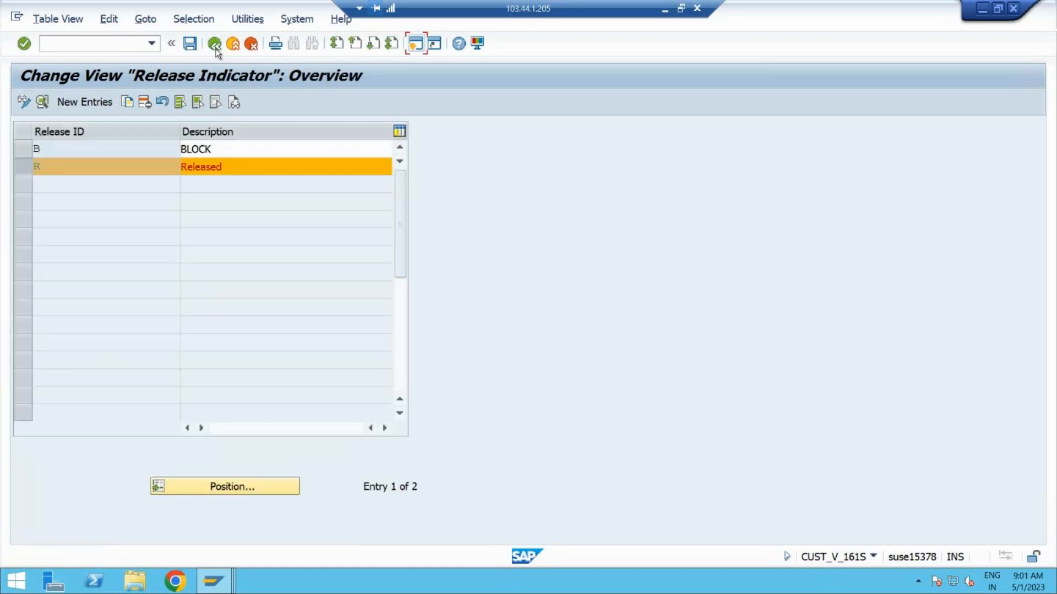
pyautogui.click(215, 44)
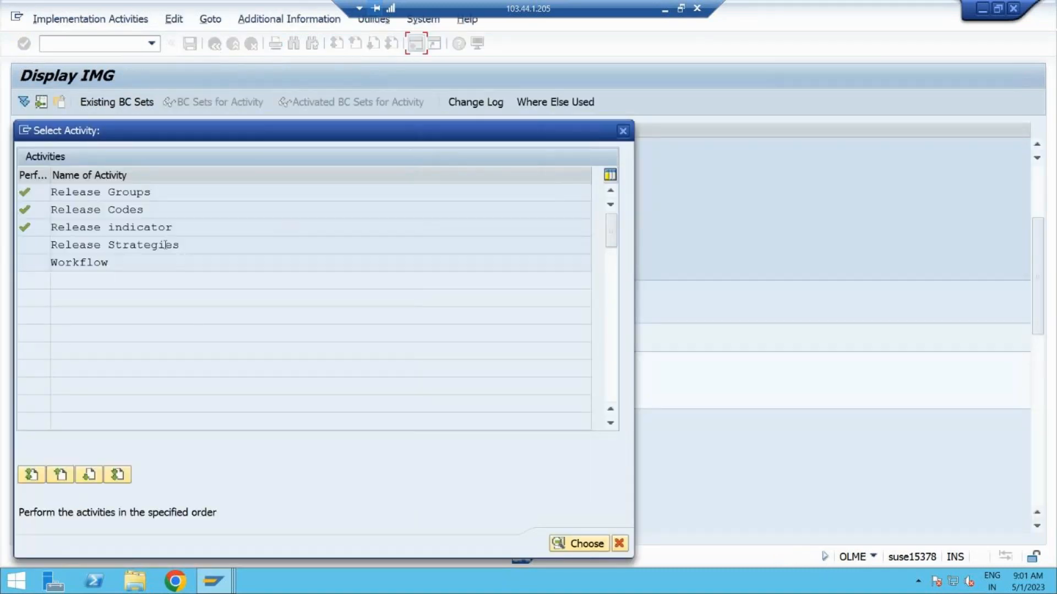
# Open the Release Strategies activity and consult the slide for the value intervals and their approvers.
pyautogui.moveTo(182, 228); pyautogui.dragTo(22, 237)
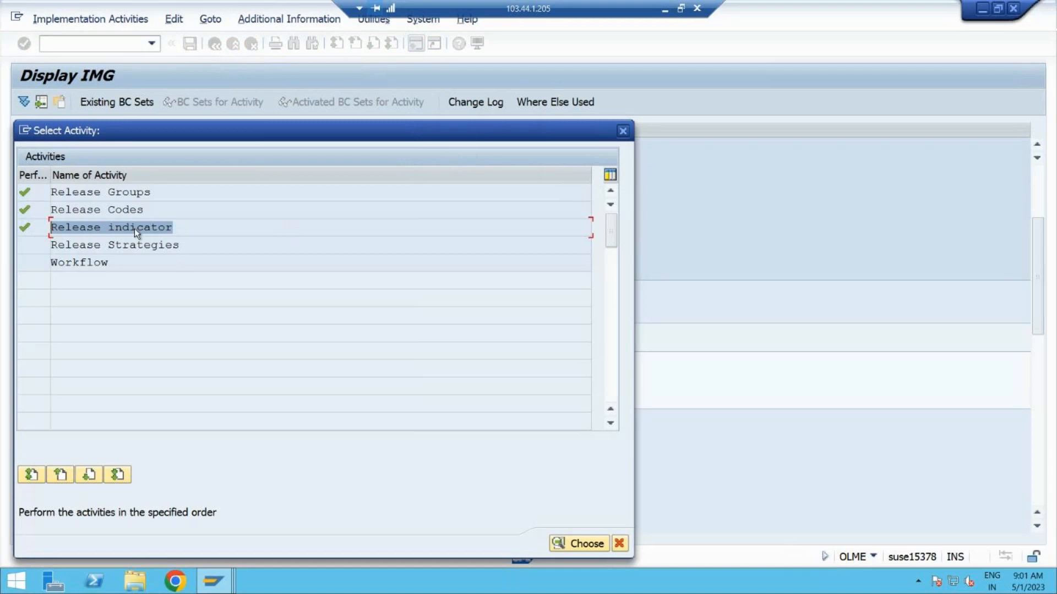
pyautogui.click(169, 227)
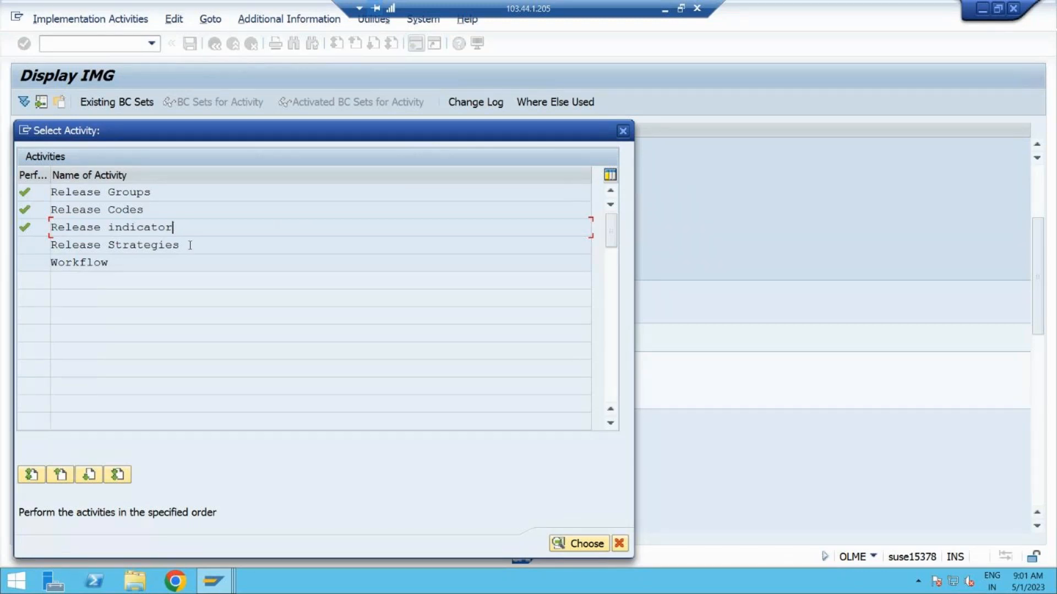
pyautogui.doubleClick(190, 244)
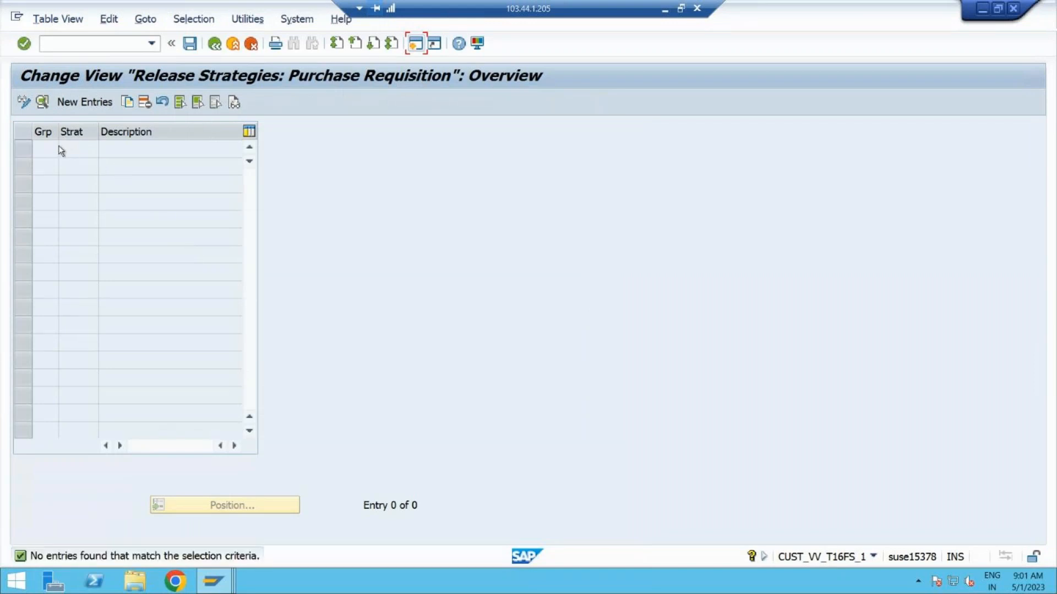
pyautogui.click(665, 9)
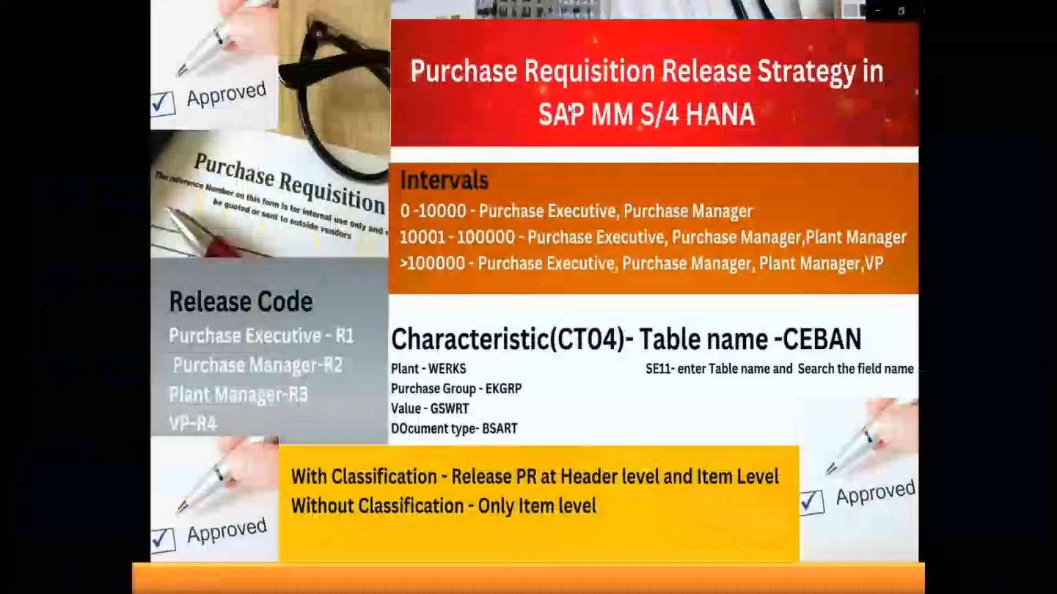
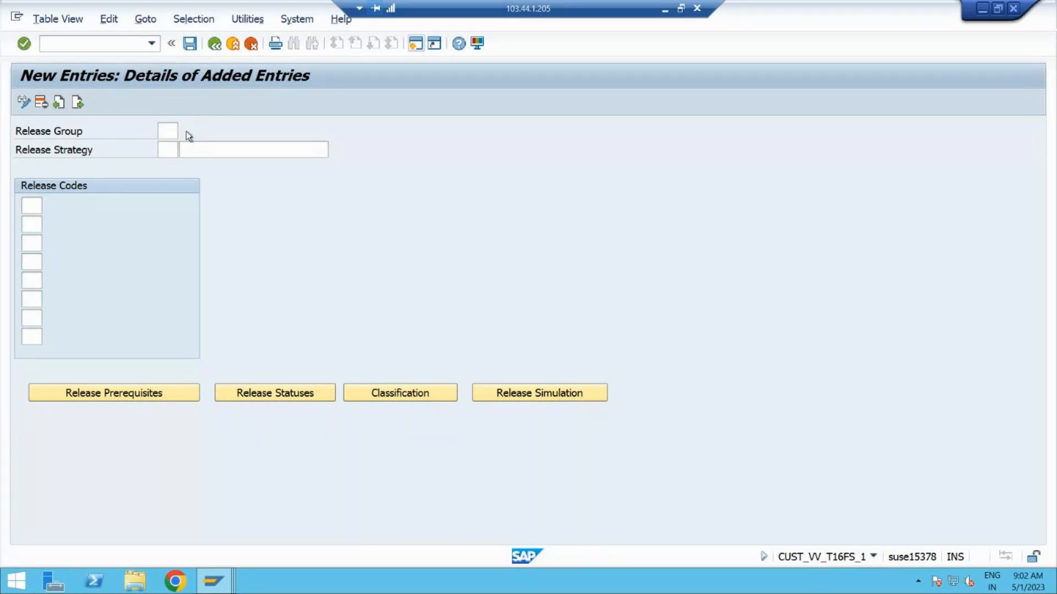
# Enter release group R8 and release strategy S1 with the description "startegy 1" in the new entry.
pyautogui.click(185, 131)
pyautogui.doubleClick(209, 221)
pyautogui.click(166, 150)
pyautogui.write('s1')
pyautogui.click(170, 164)
pyautogui.click(200, 151)
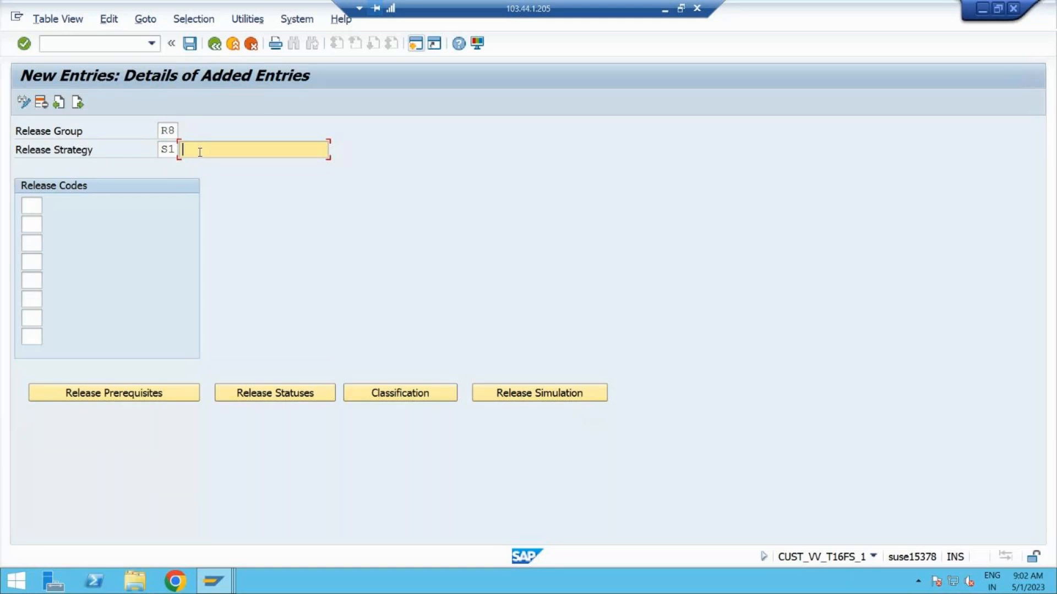
pyautogui.write('startegy 1')
# Assign release codes R1, Purchase Executive, and R2, Purchase Manager, to strategy S1.
pyautogui.click(31, 204)
pyautogui.press('F4')
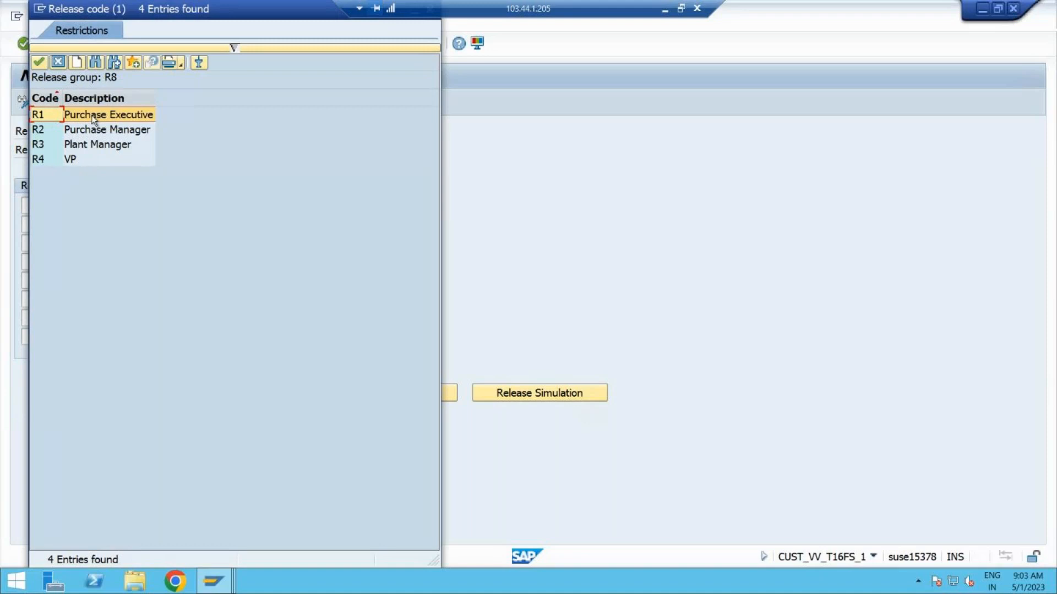
pyautogui.doubleClick(94, 119)
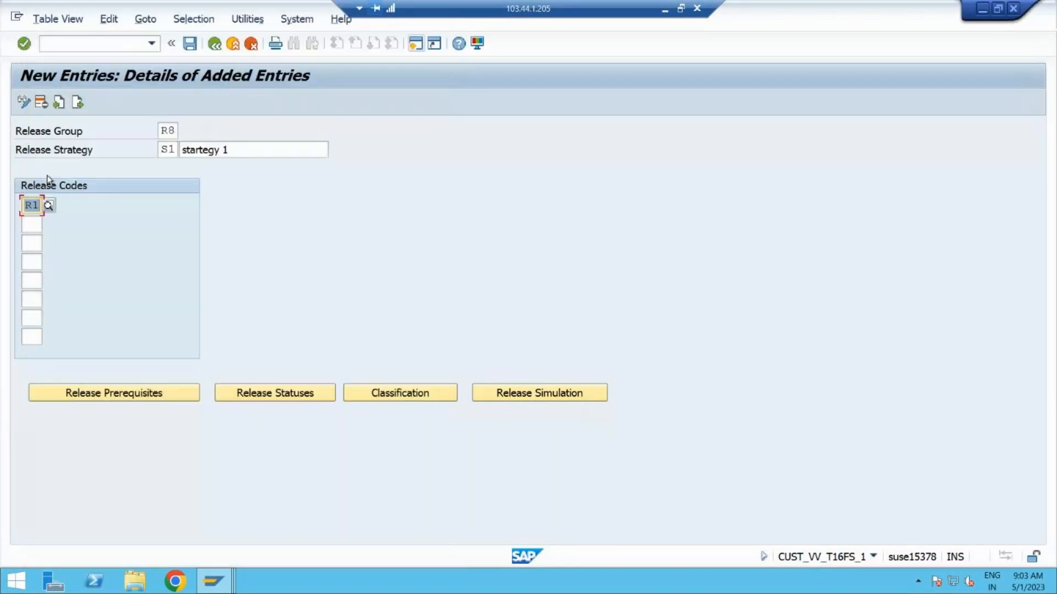
pyautogui.click(32, 224)
pyautogui.click(49, 224)
pyautogui.doubleClick(94, 127)
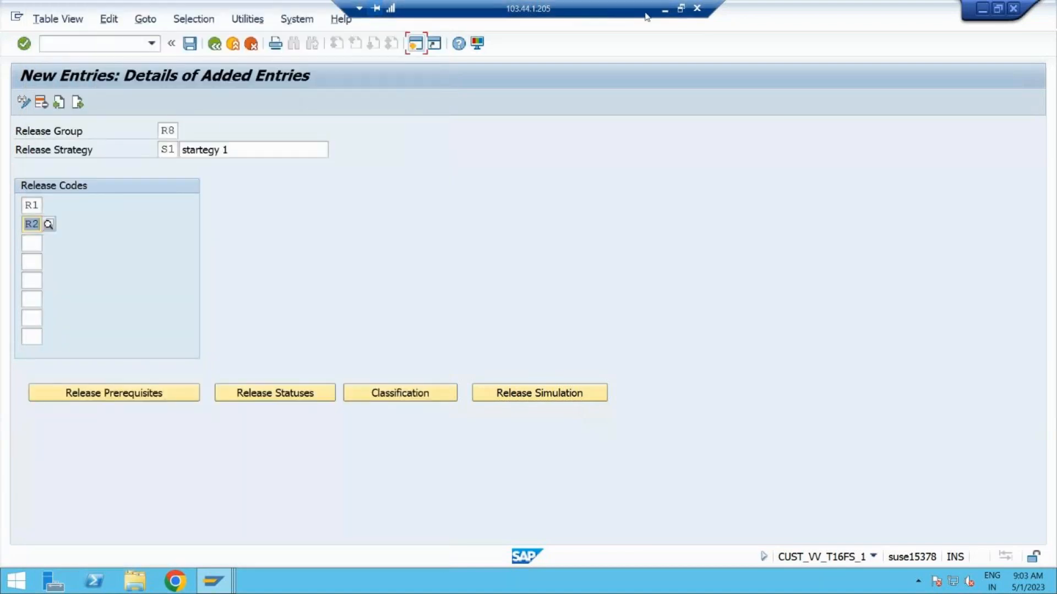
# Switch to the PowerPoint slide to check which approvers belong to each value interval, and return to SAP.
pyautogui.click(665, 10)
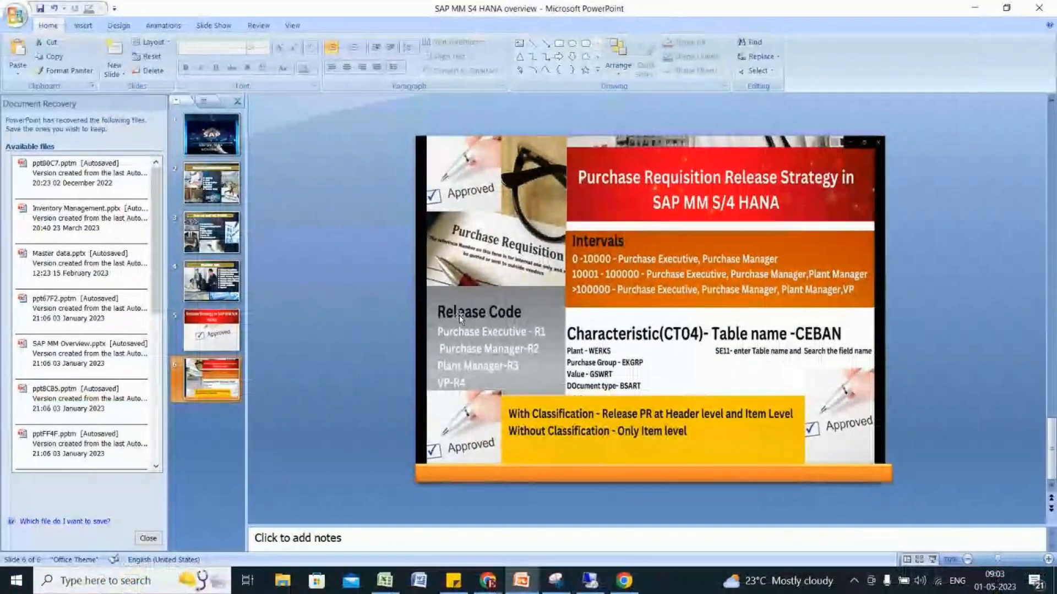
pyautogui.click(934, 560)
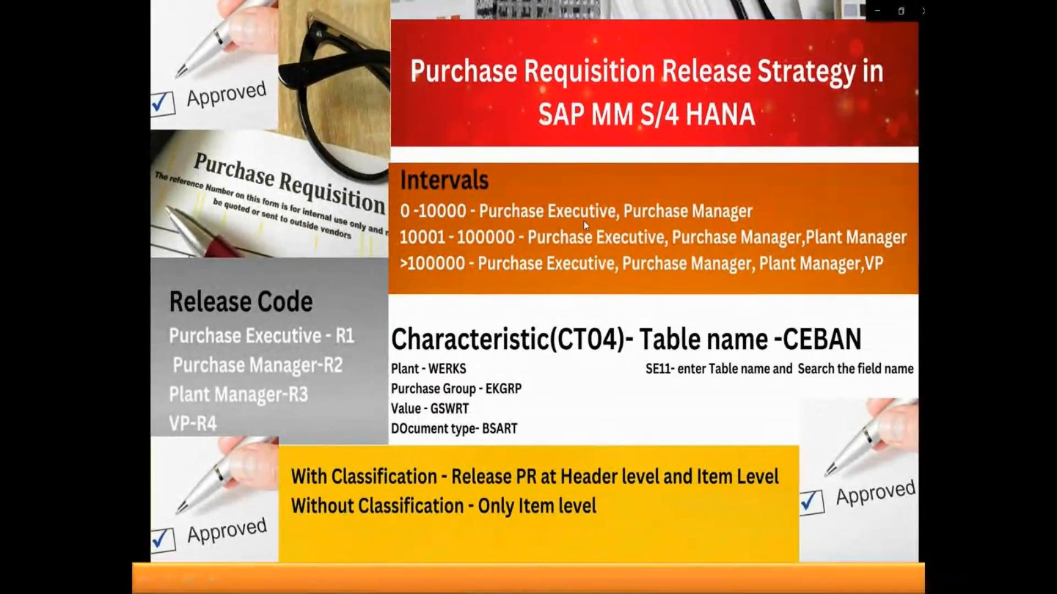
pyautogui.press('Escape')
pyautogui.hotkey('shift', 'F5')
pyautogui.hotkey('alt', 'Tab')
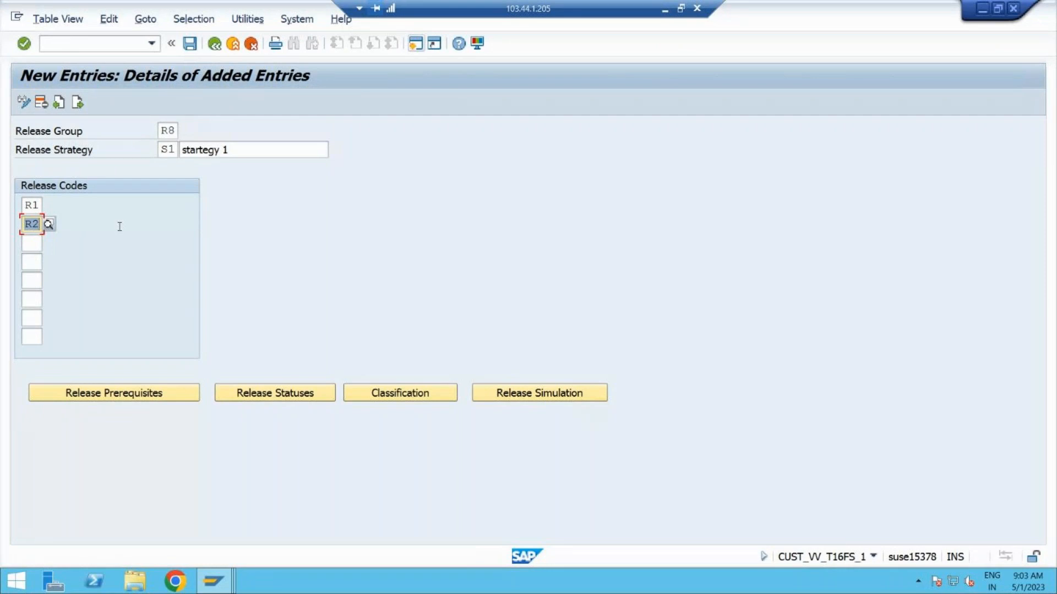
# Validate the release codes of strategy S1 and set R1 as the release prerequisite for R2.
pyautogui.press('Return')
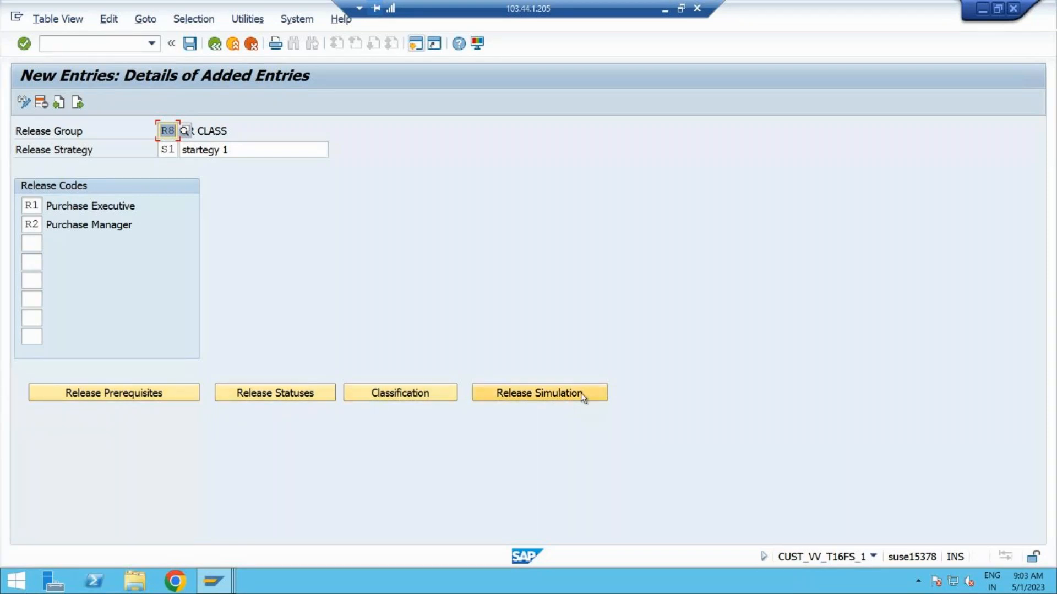
pyautogui.click(167, 398)
pyautogui.click(102, 289)
pyautogui.moveTo(198, 213); pyautogui.dragTo(397, 142)
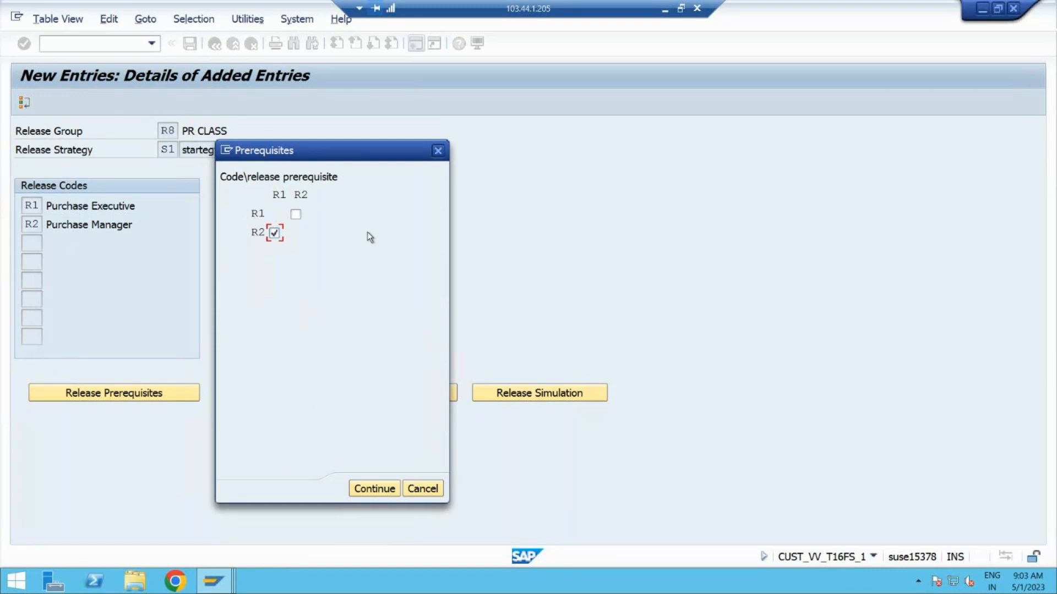
pyautogui.click(367, 491)
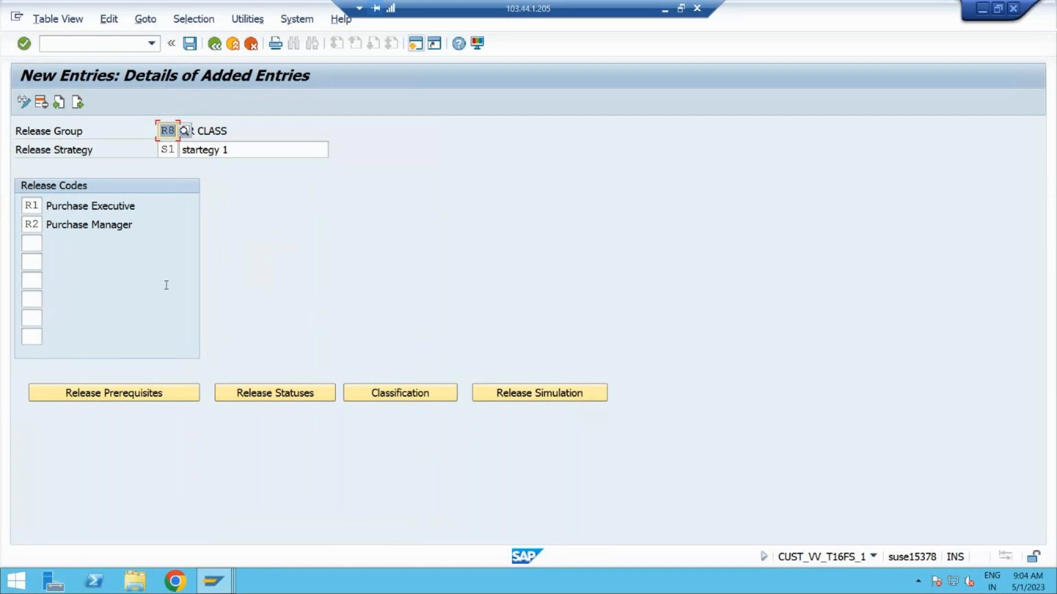
pyautogui.click(189, 46)
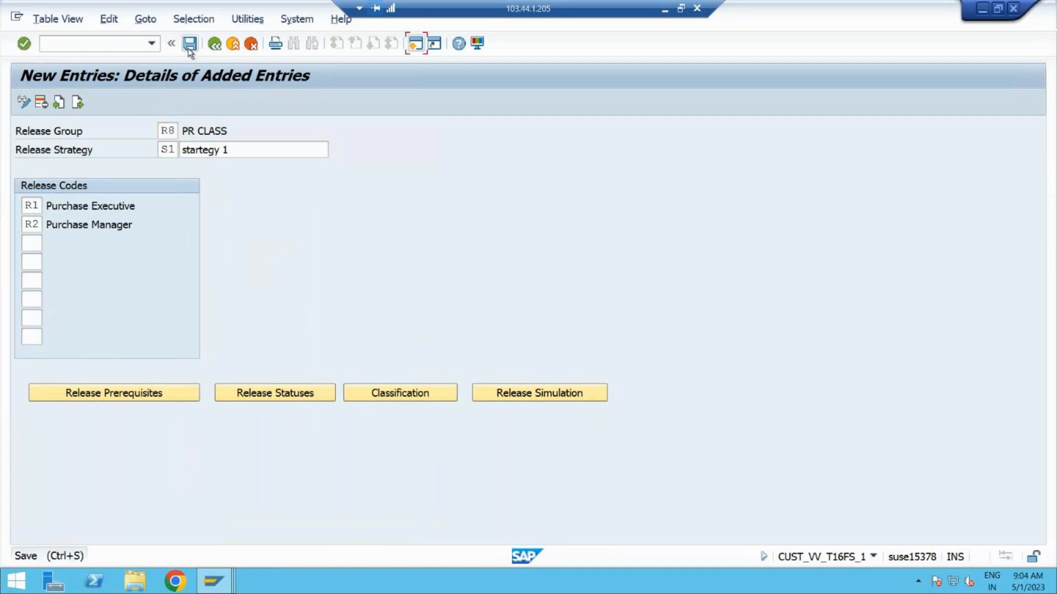
# Set release indicator B, BLOCK, for the unreleased status and for the status released only by R1.
pyautogui.click(253, 395)
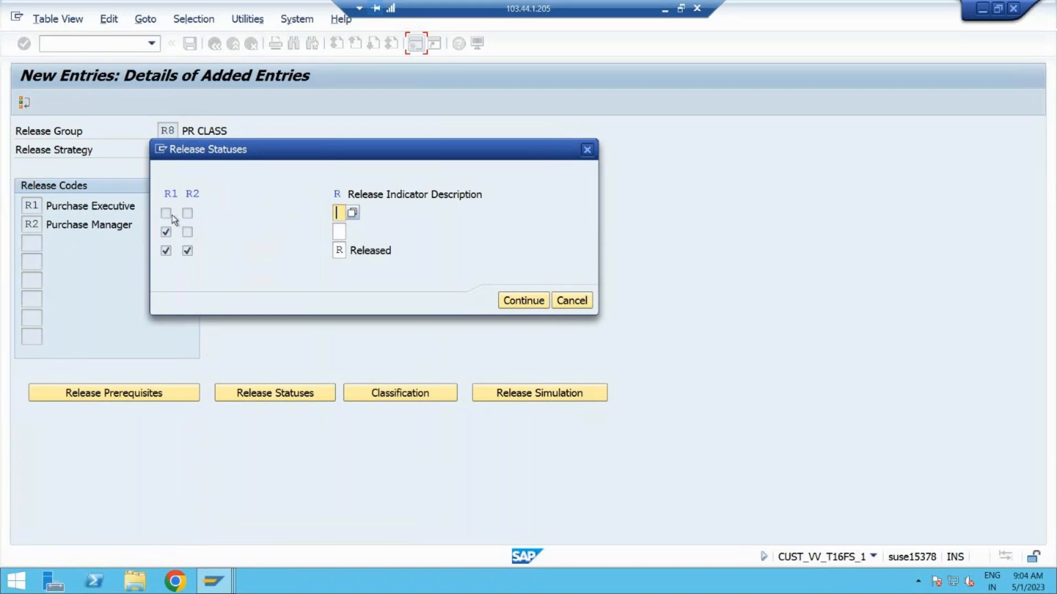
pyautogui.click(353, 213)
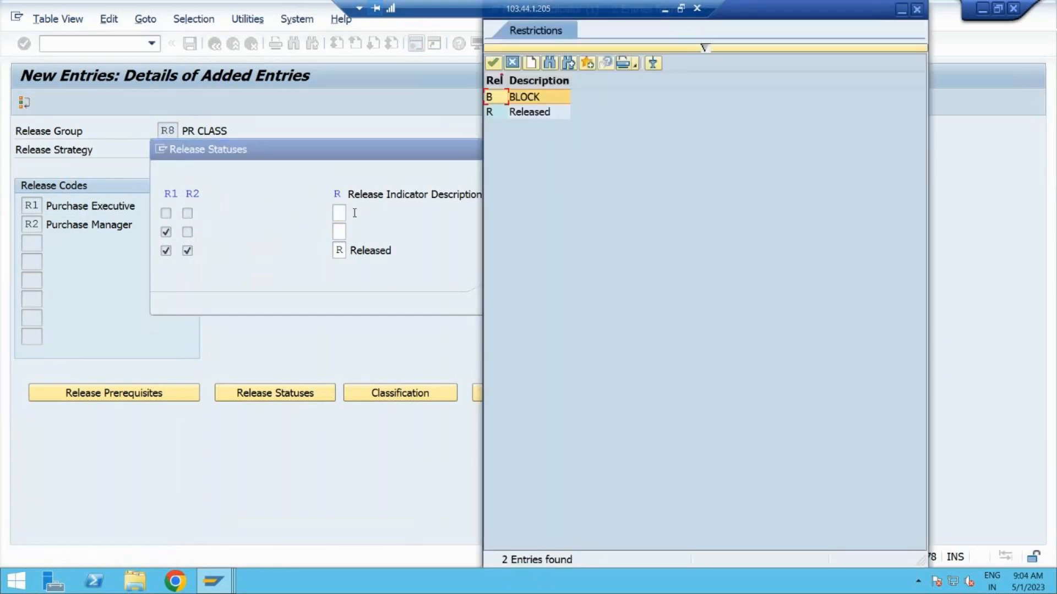
pyautogui.doubleClick(540, 97)
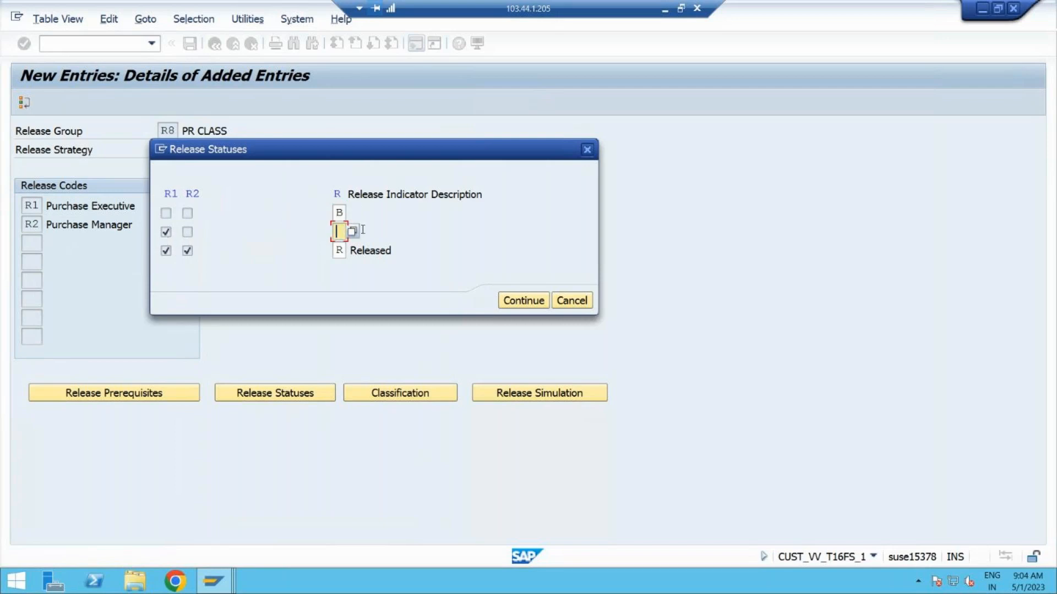
pyautogui.click(340, 232)
pyautogui.click(351, 231)
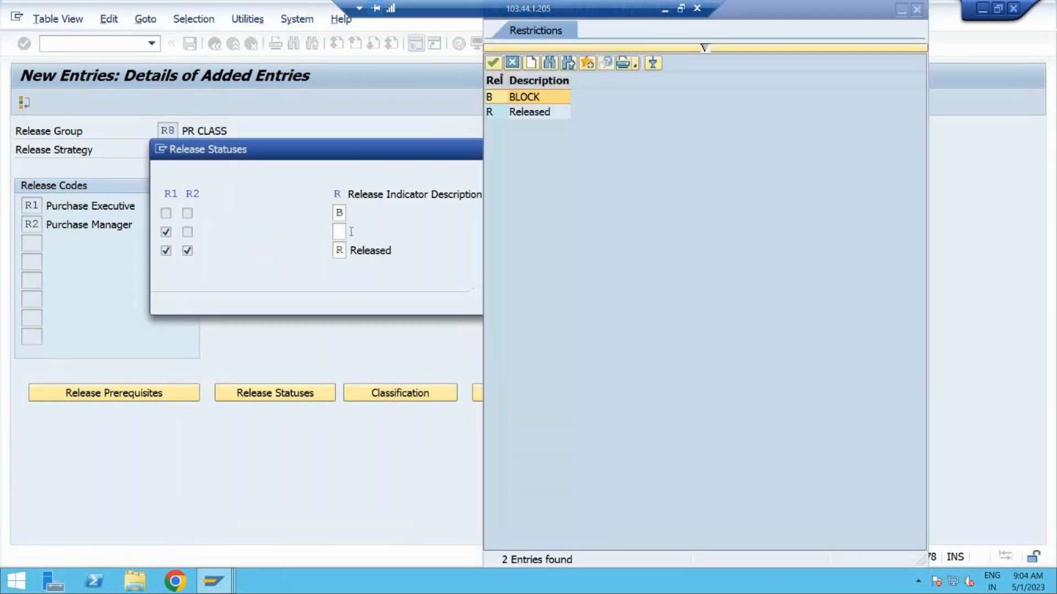
pyautogui.doubleClick(538, 99)
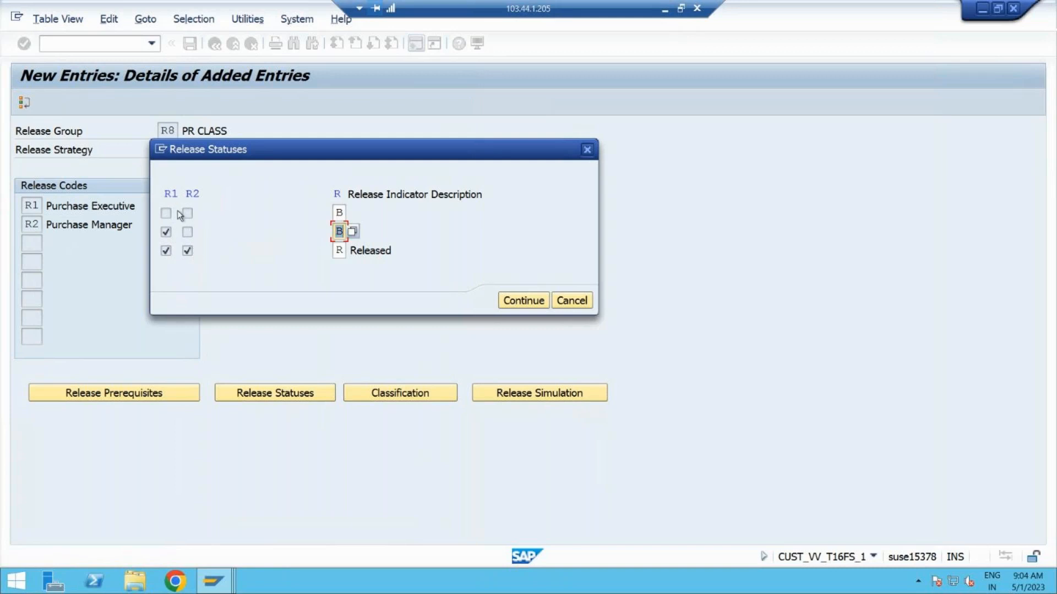
# Keep indicator R for the status released by both codes, accept the release statuses and save strategy S1.
pyautogui.click(340, 250)
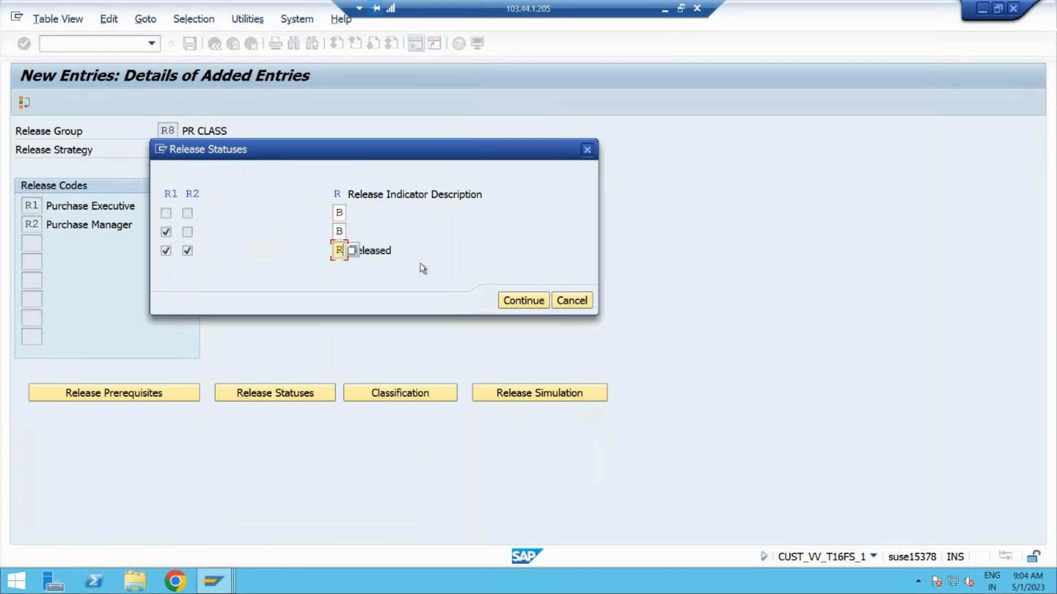
pyautogui.click(514, 304)
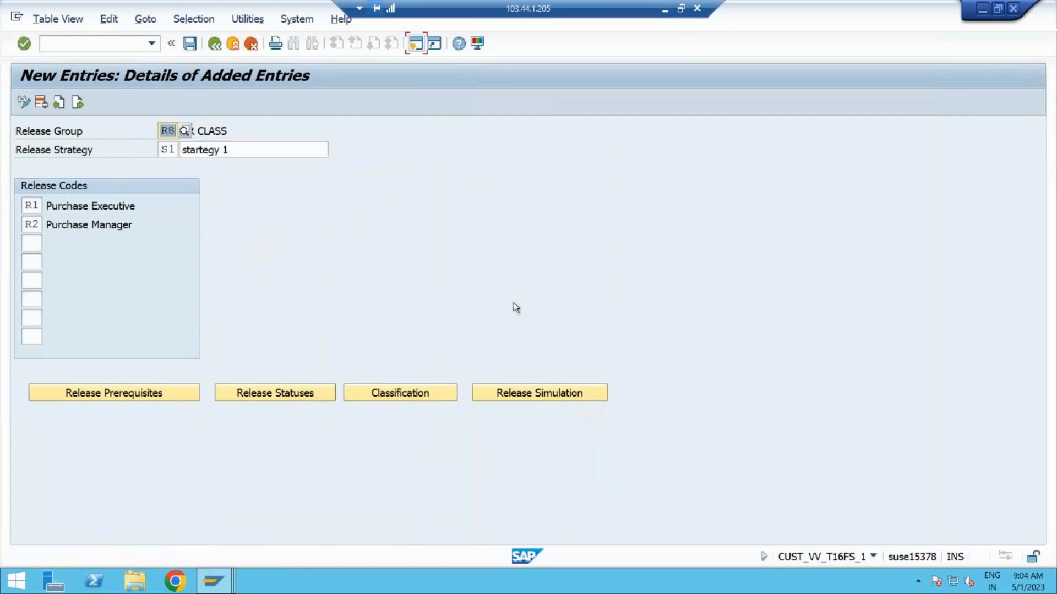
pyautogui.click(190, 44)
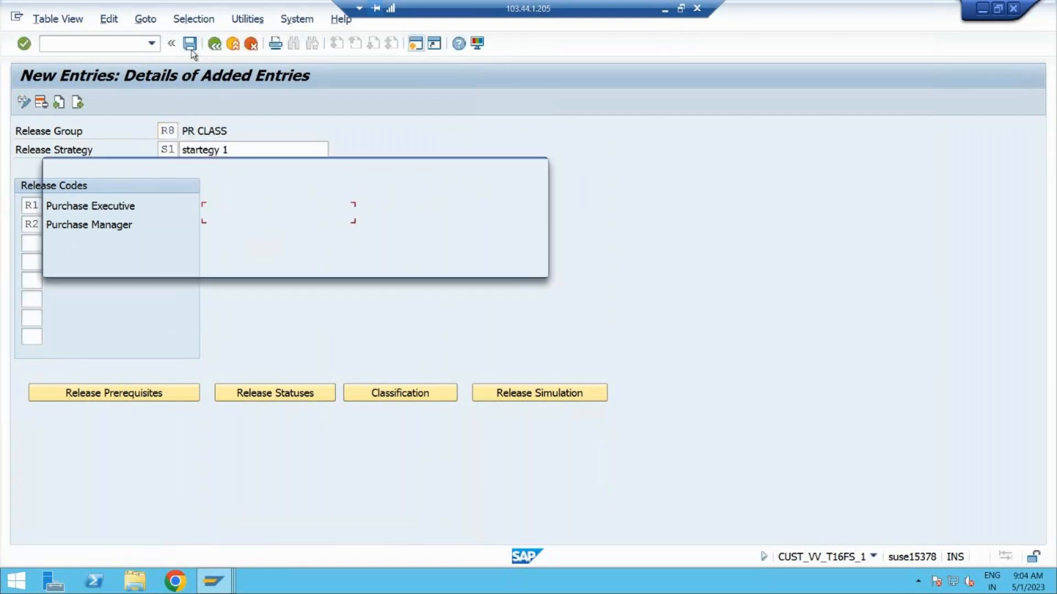
pyautogui.click(342, 262)
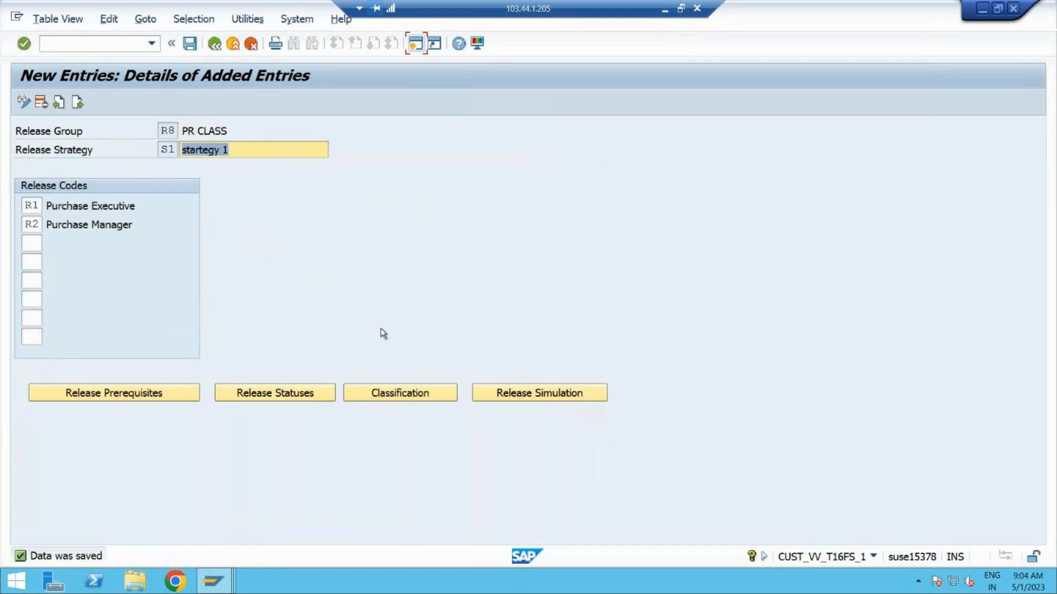
# Open the classification of strategy S1 and assign plants 77P1 to 77P6 to the Plant characteristic.
pyautogui.click(438, 394)
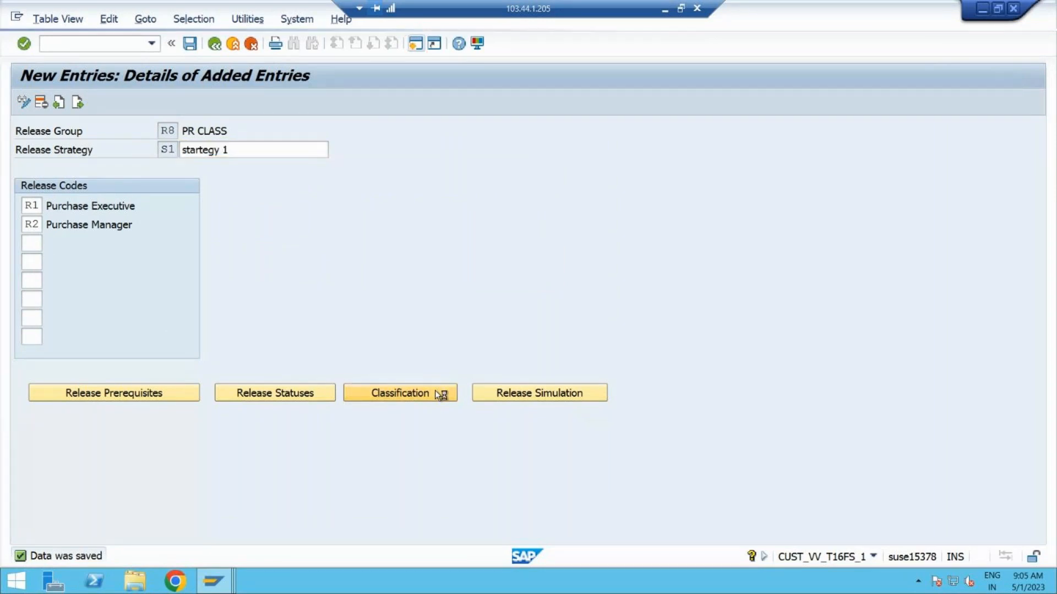
pyautogui.click(223, 299)
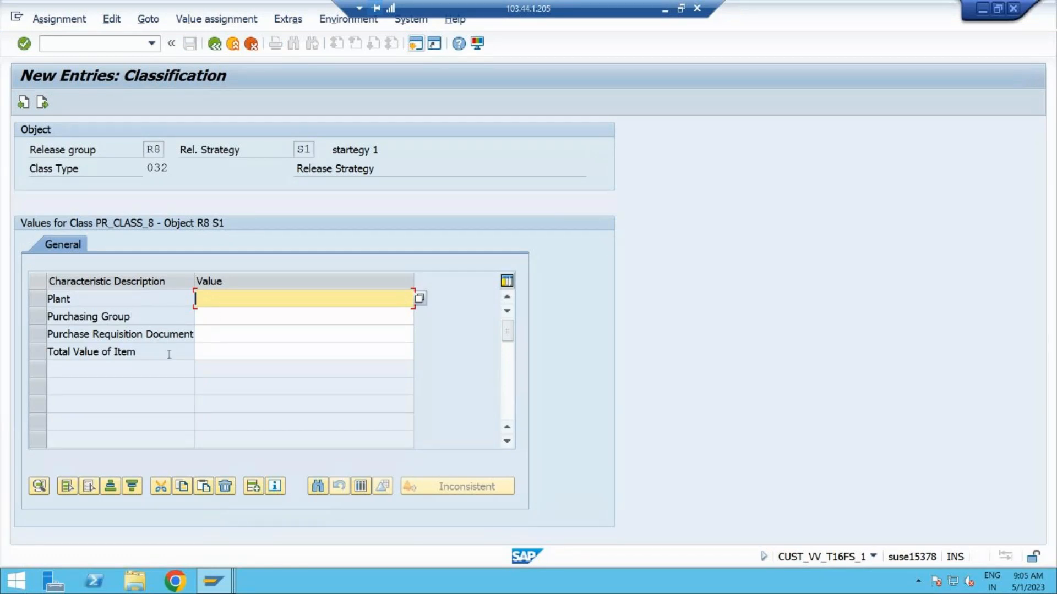
pyautogui.click(419, 298)
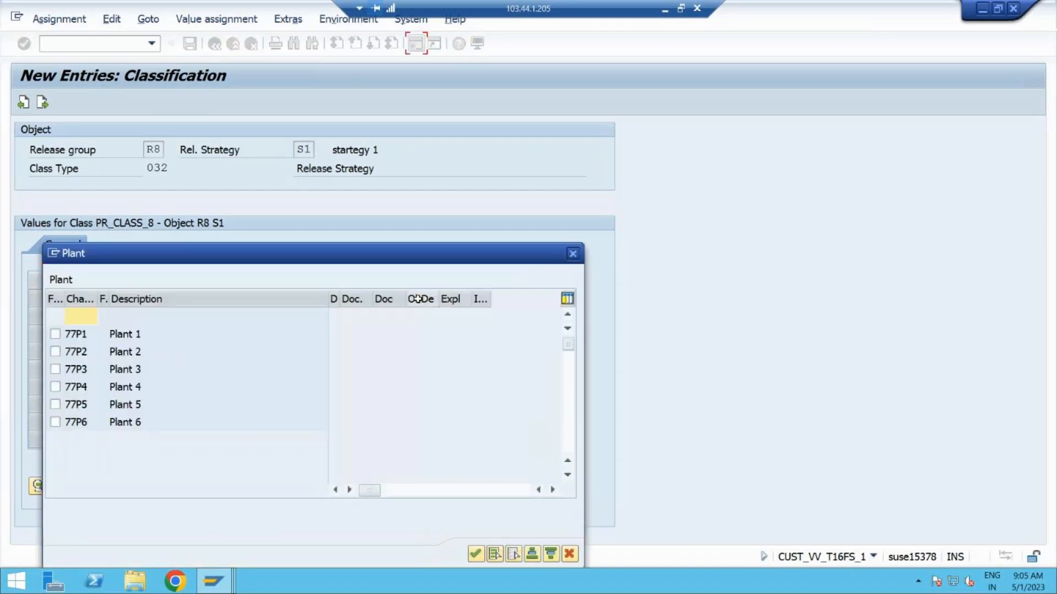
pyautogui.click(59, 337)
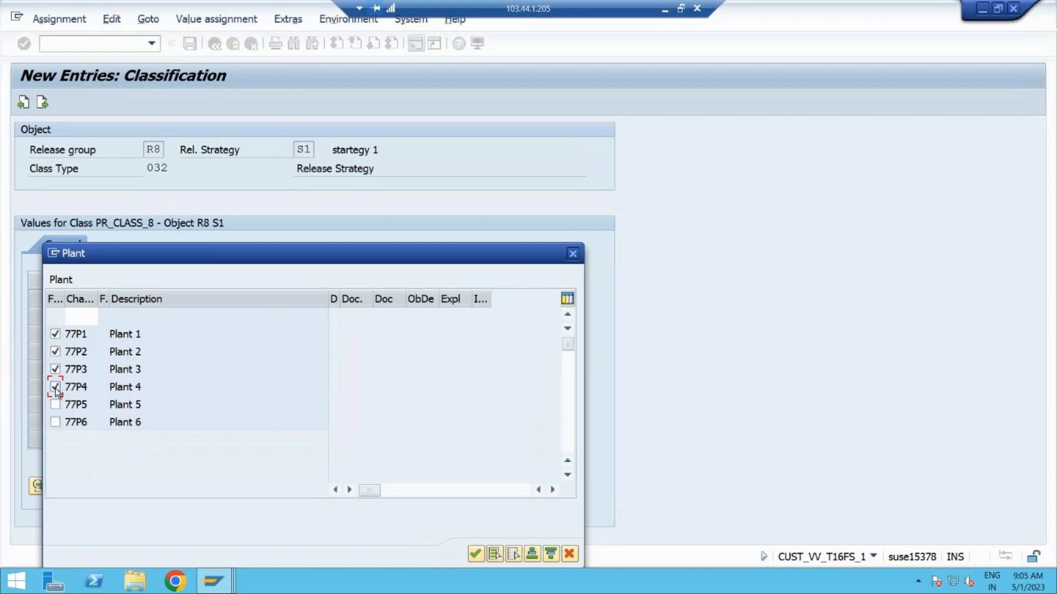
pyautogui.click(55, 421)
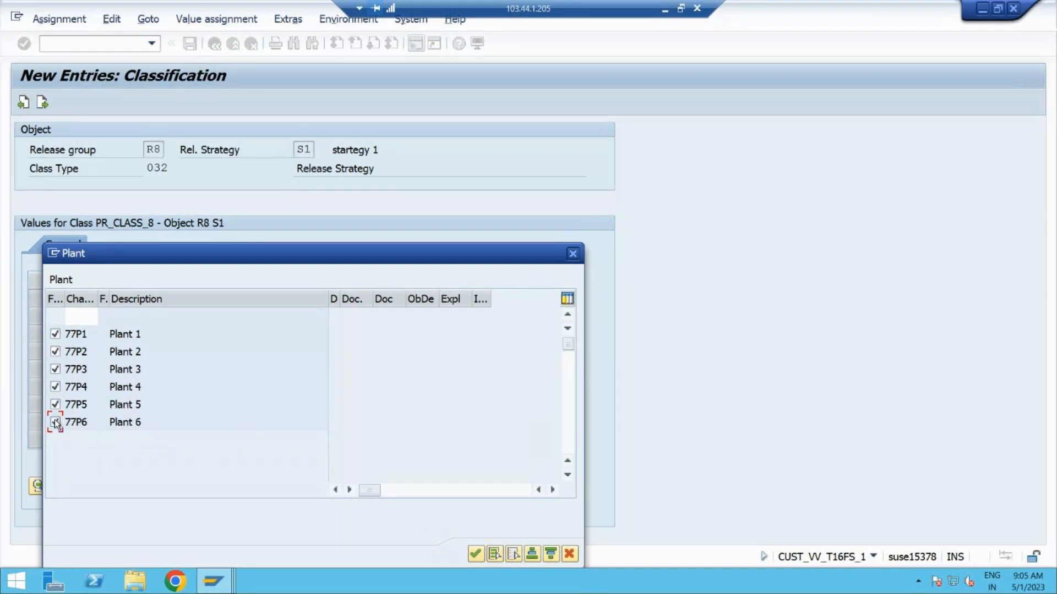
pyautogui.click(475, 554)
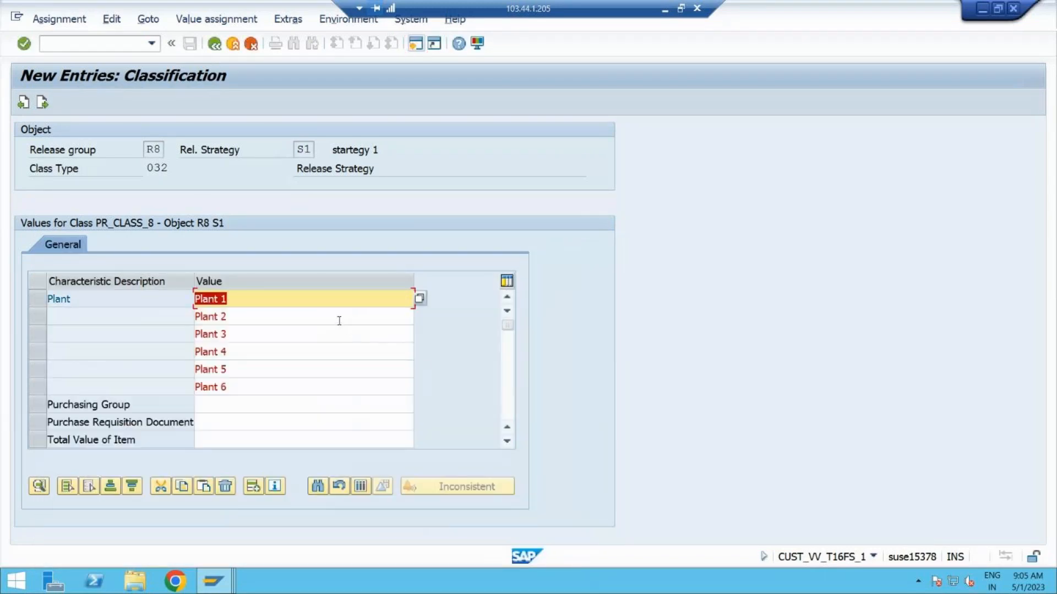
# Assign purchasing groups 001, 002, 003 and 004 to the Purchasing Group characteristic.
pyautogui.click(233, 407)
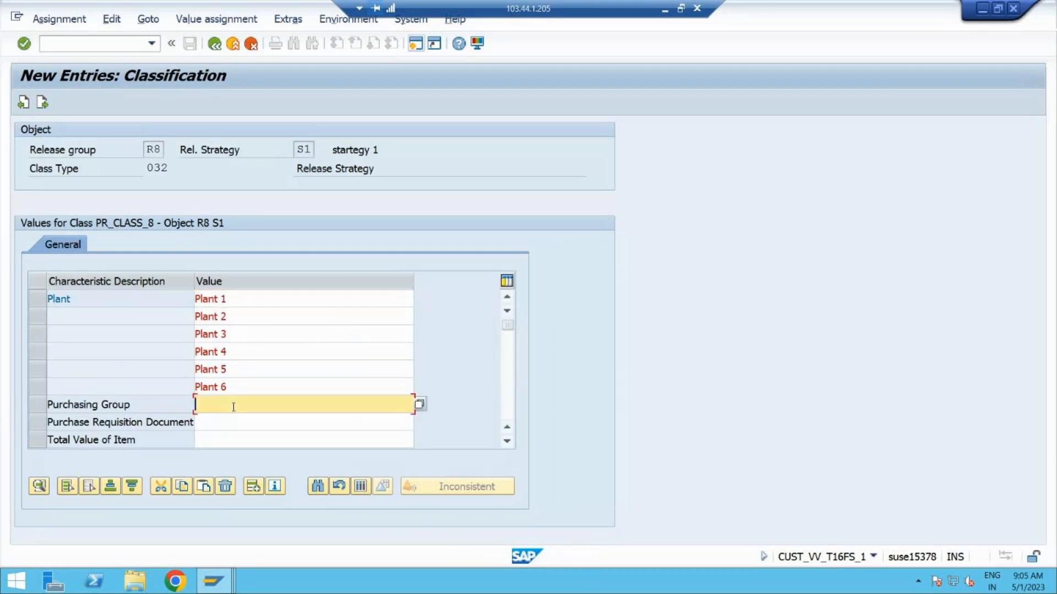
pyautogui.click(418, 404)
pyautogui.click(55, 334)
pyautogui.click(55, 351)
pyautogui.click(55, 369)
pyautogui.click(55, 387)
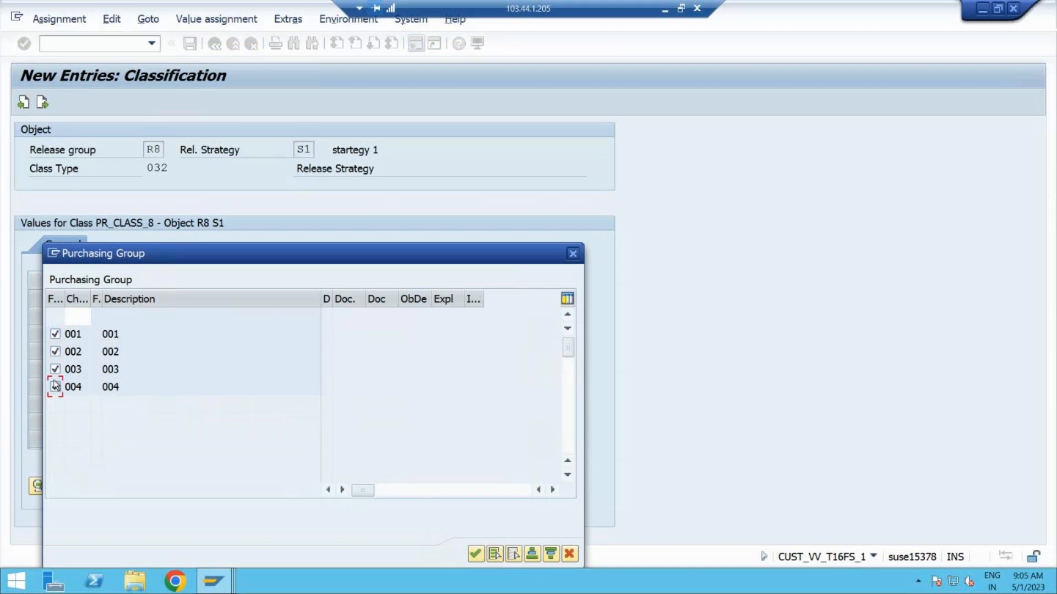
pyautogui.click(477, 554)
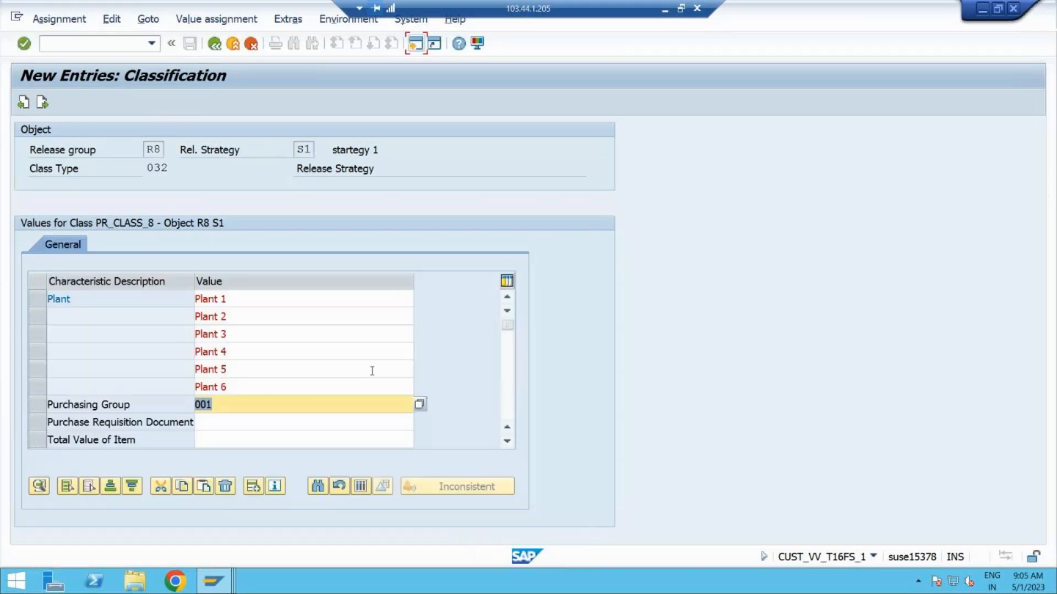
# Review the plants selected for the Plant characteristic and close the value selection.
pyautogui.click(345, 302)
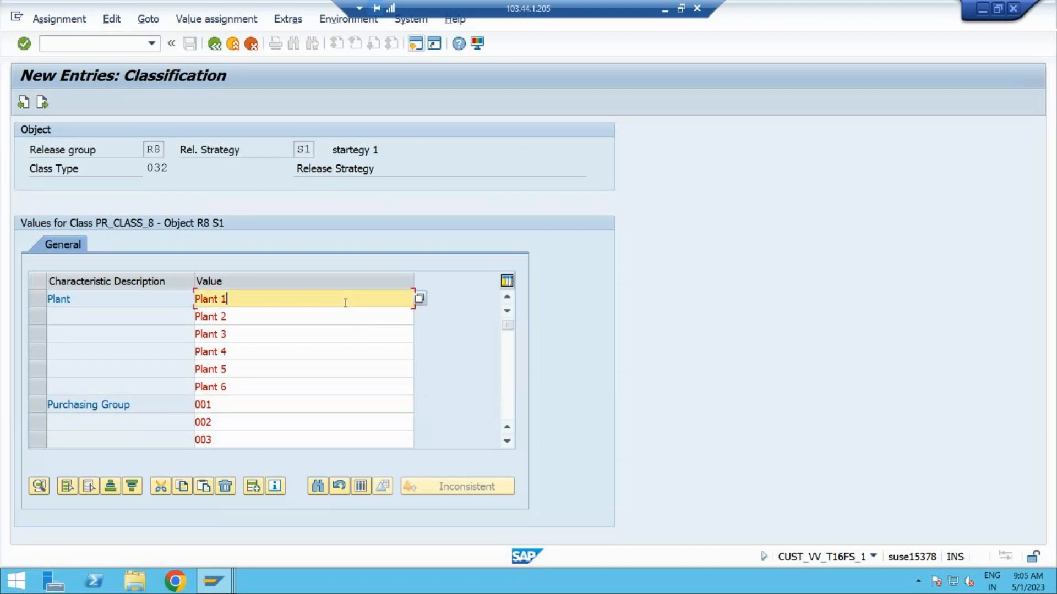
pyautogui.click(423, 301)
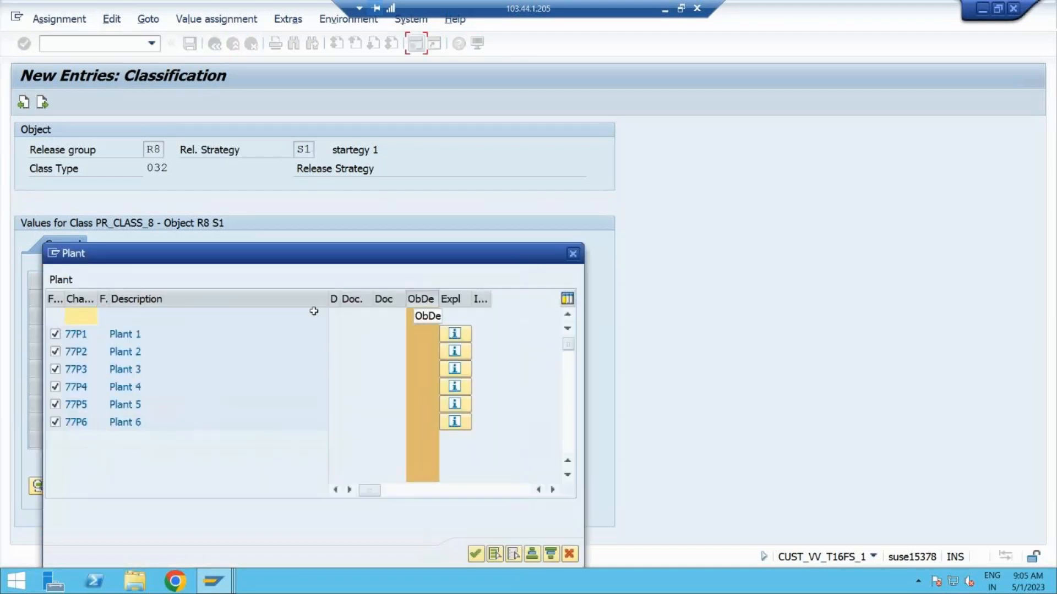
pyautogui.click(476, 554)
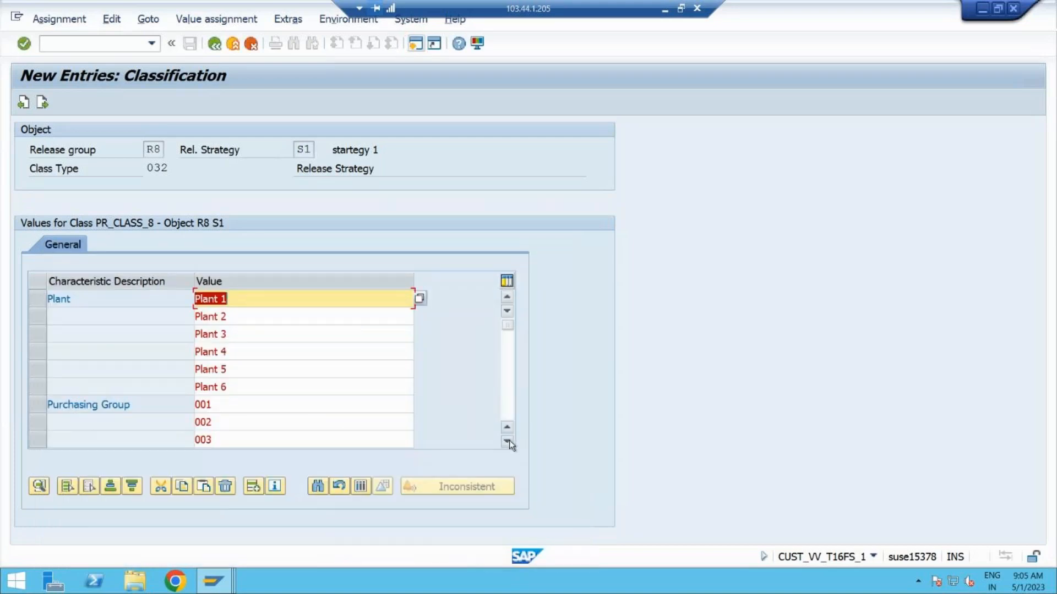
# Assign document types ZNB8, ZNB2 and NB to the Purchase Requisition Document characteristic of strategy S1.
pyautogui.click(507, 441)
pyautogui.click(507, 441)
pyautogui.click(507, 441)
pyautogui.click(507, 442)
pyautogui.click(507, 441)
pyautogui.click(507, 442)
pyautogui.click(507, 441)
pyautogui.click(507, 442)
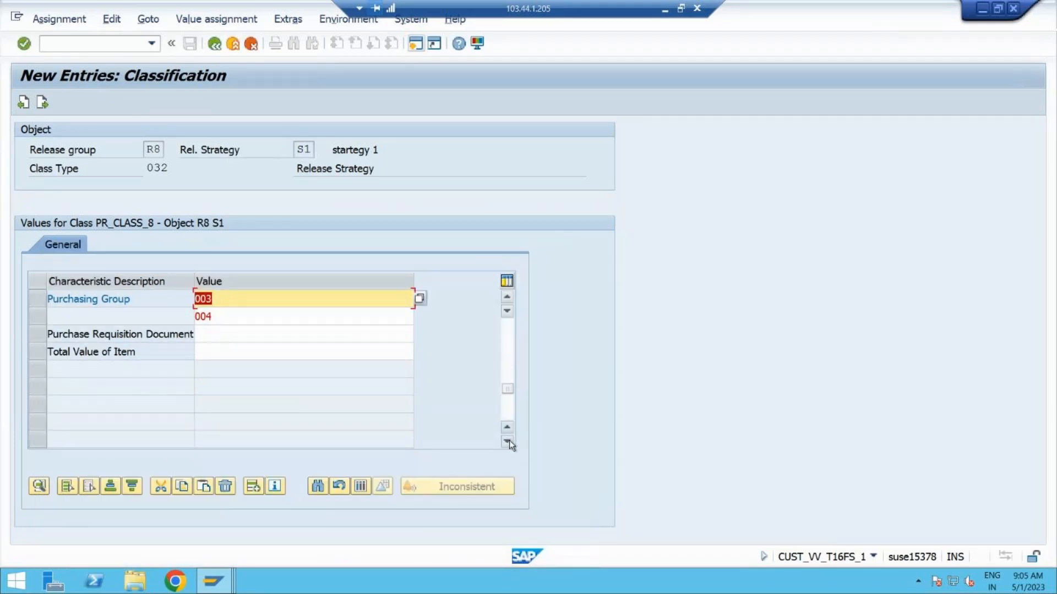
pyautogui.click(204, 334)
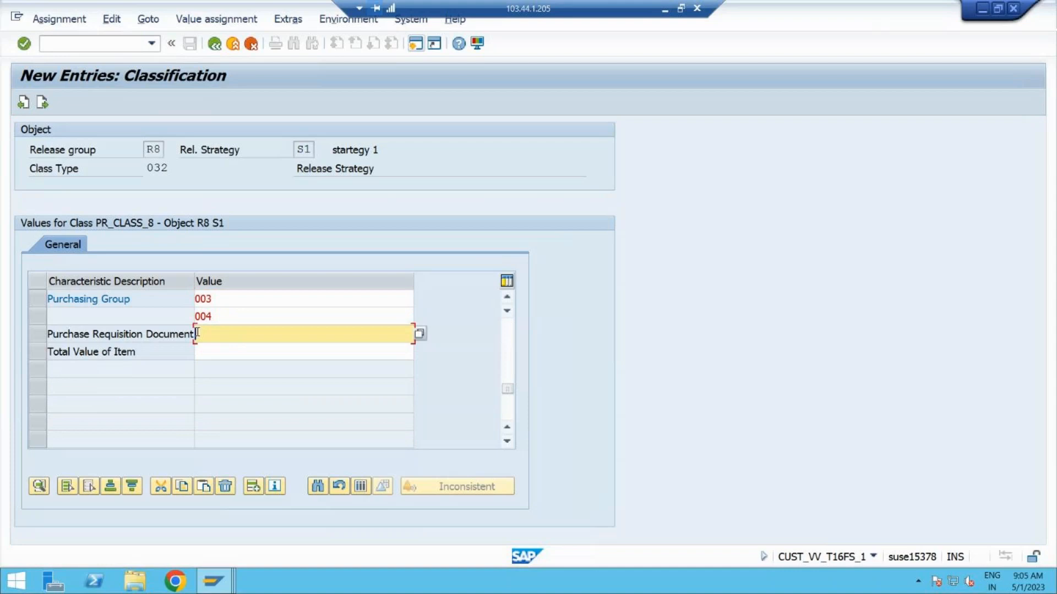
pyautogui.click(420, 334)
pyautogui.click(56, 334)
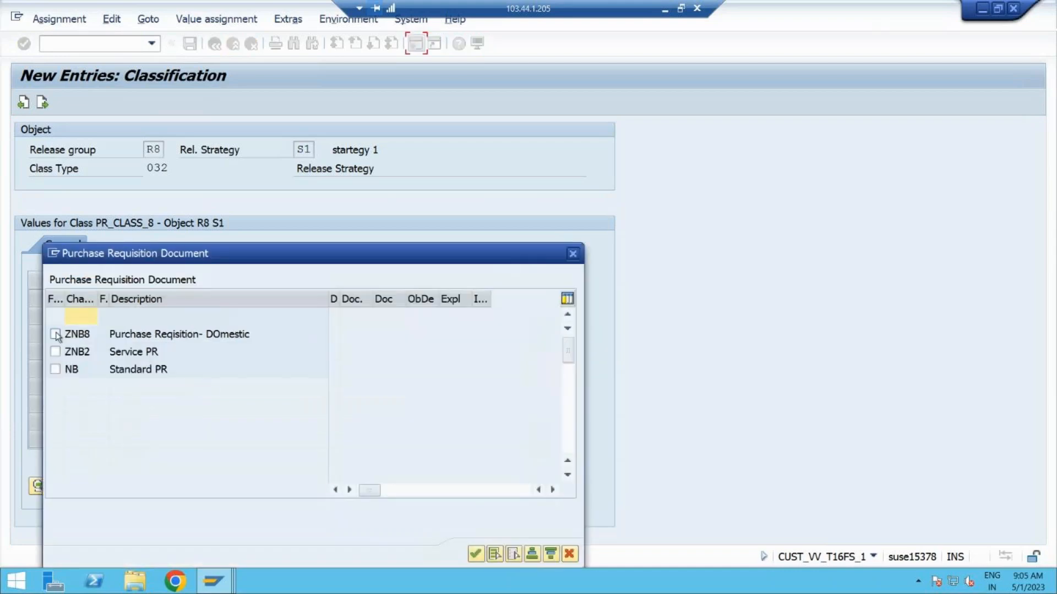
pyautogui.click(55, 351)
pyautogui.click(55, 369)
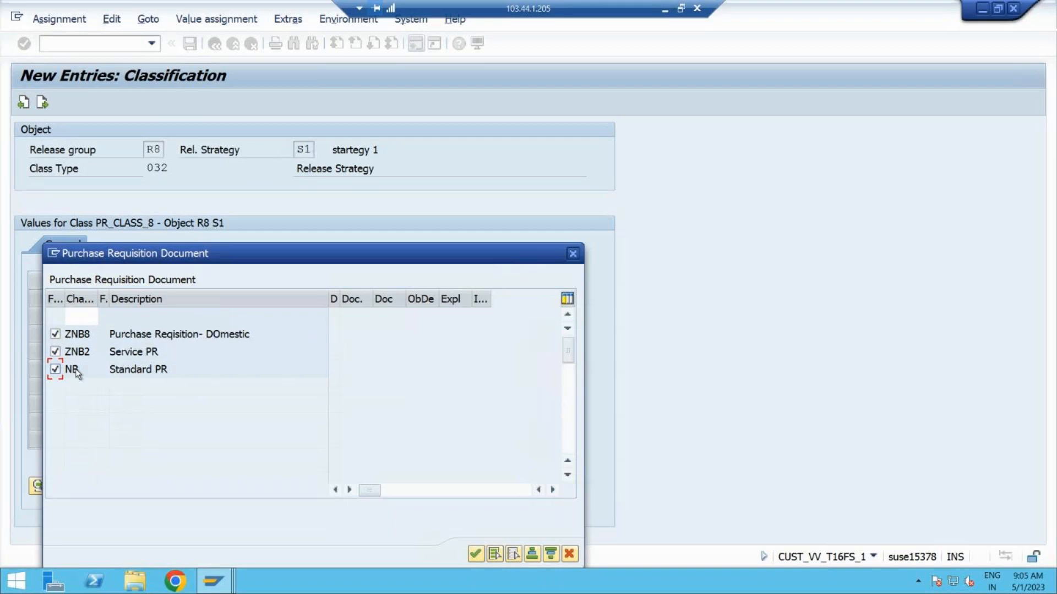
pyautogui.click(475, 554)
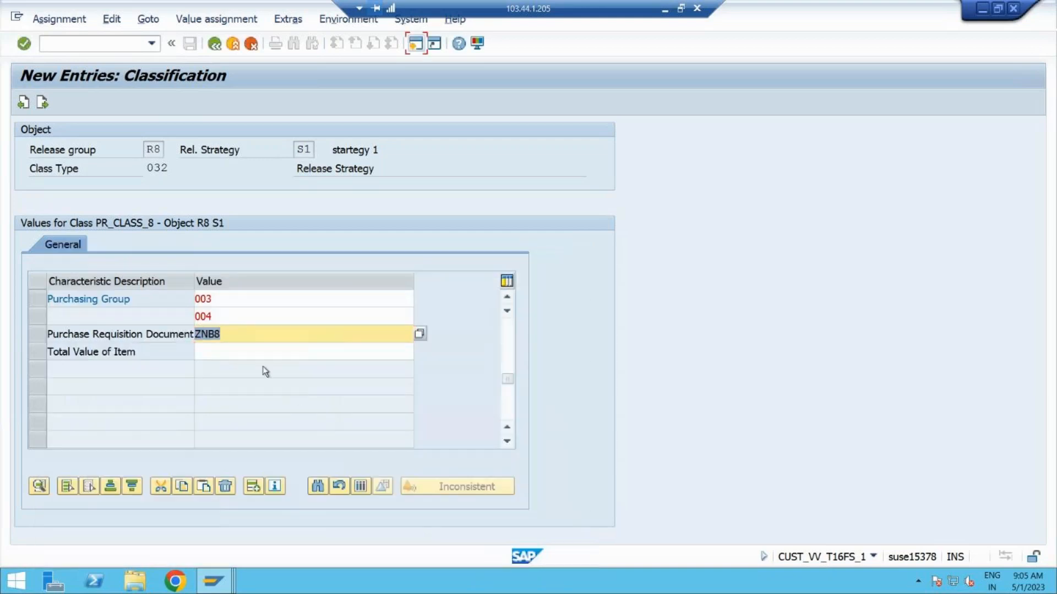
# Assign the range 0,00 - 10000,00 INR to the Total Value of Item characteristic, leave the classification and save strategy S1.
pyautogui.click(246, 386)
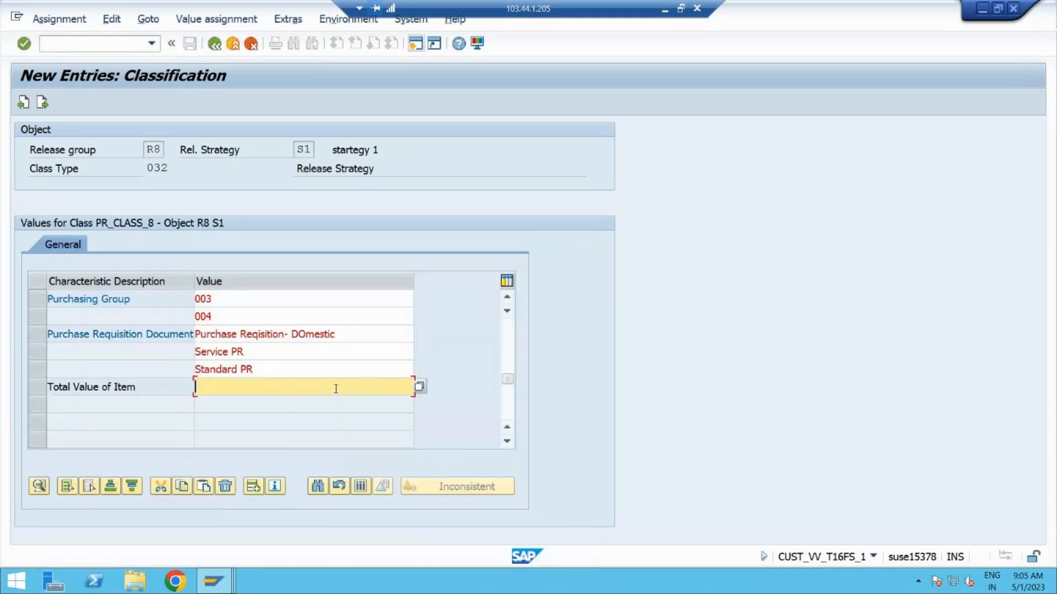
pyautogui.click(418, 387)
pyautogui.click(55, 335)
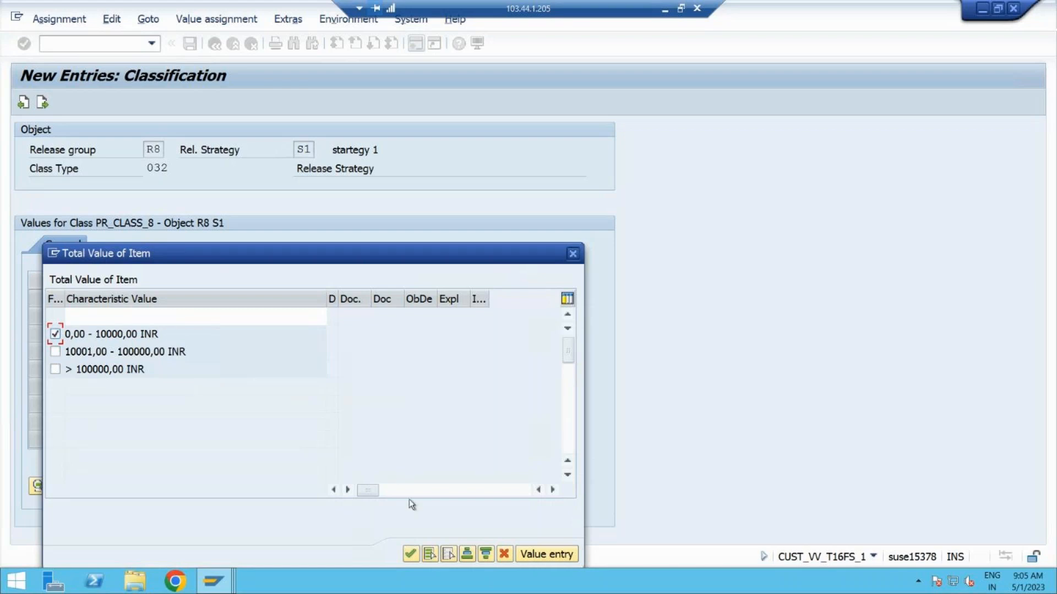
pyautogui.click(411, 552)
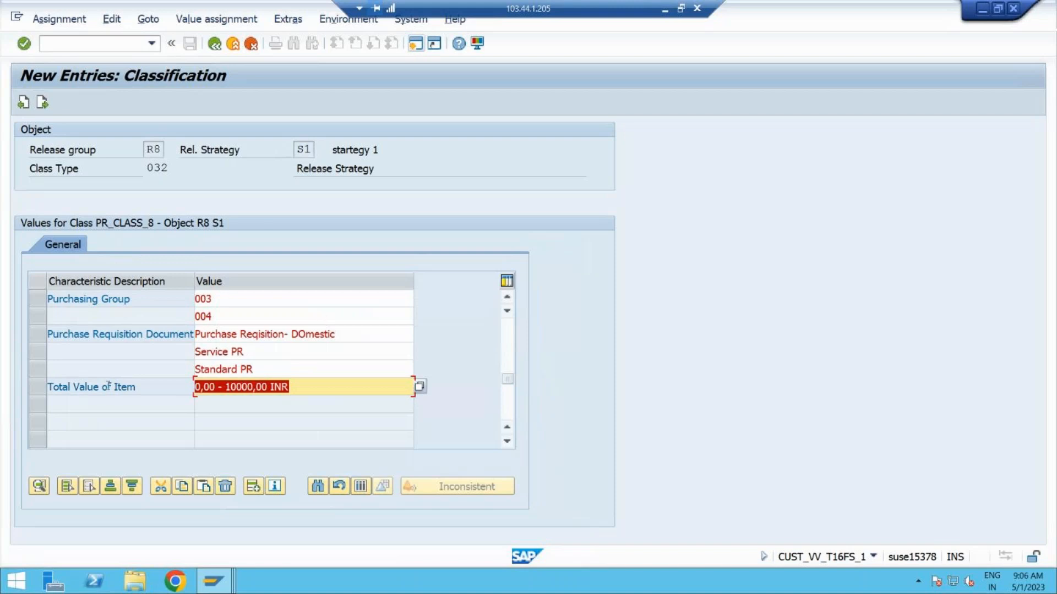
pyautogui.click(214, 44)
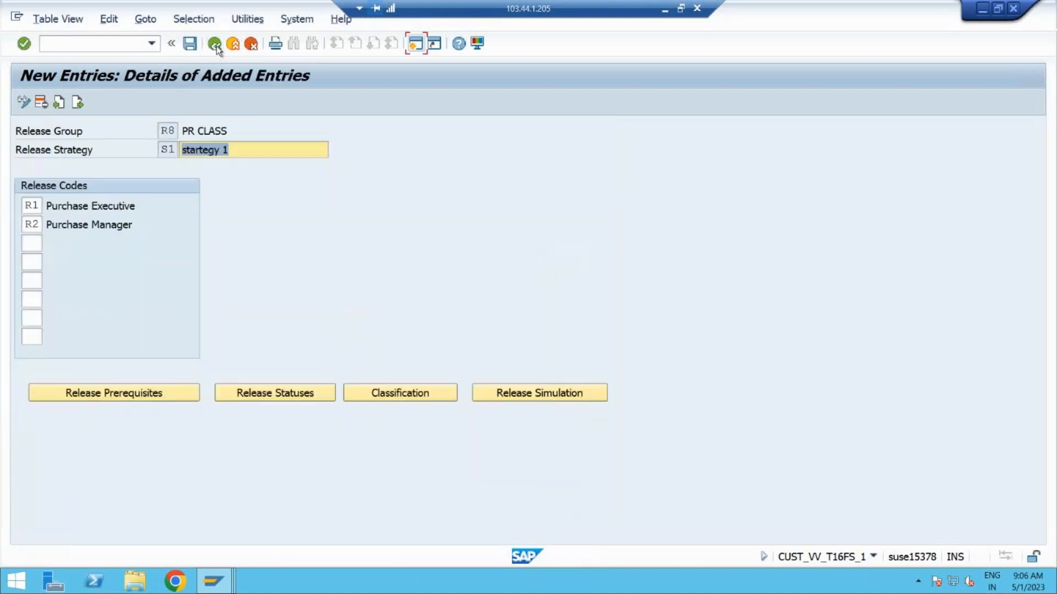
pyautogui.click(190, 44)
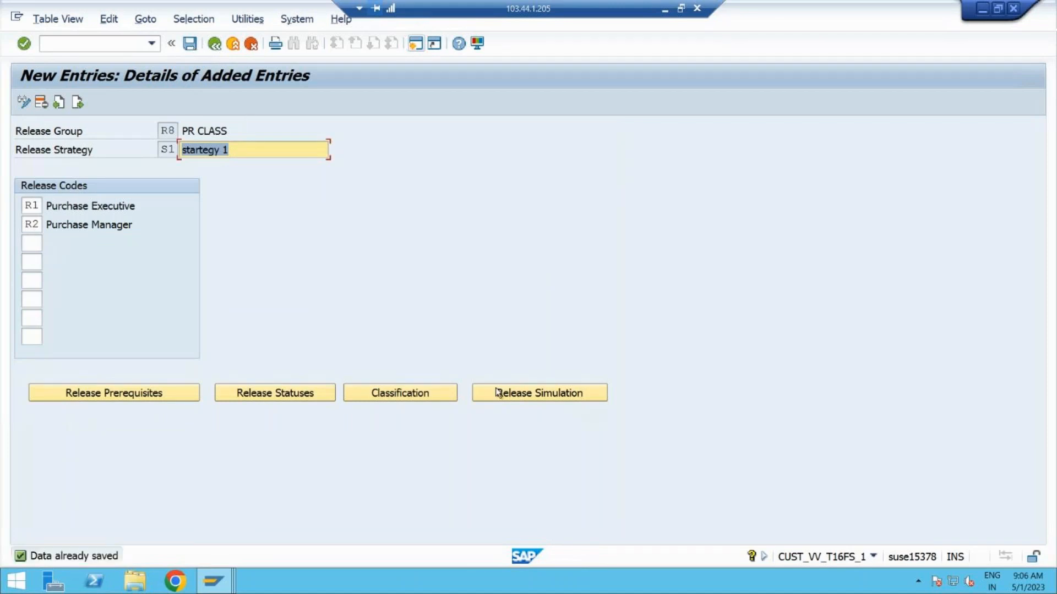
# Simulate the release of strategy S1 with code R1 followed by R2, close the simulation and save the strategy.
pyautogui.click(560, 397)
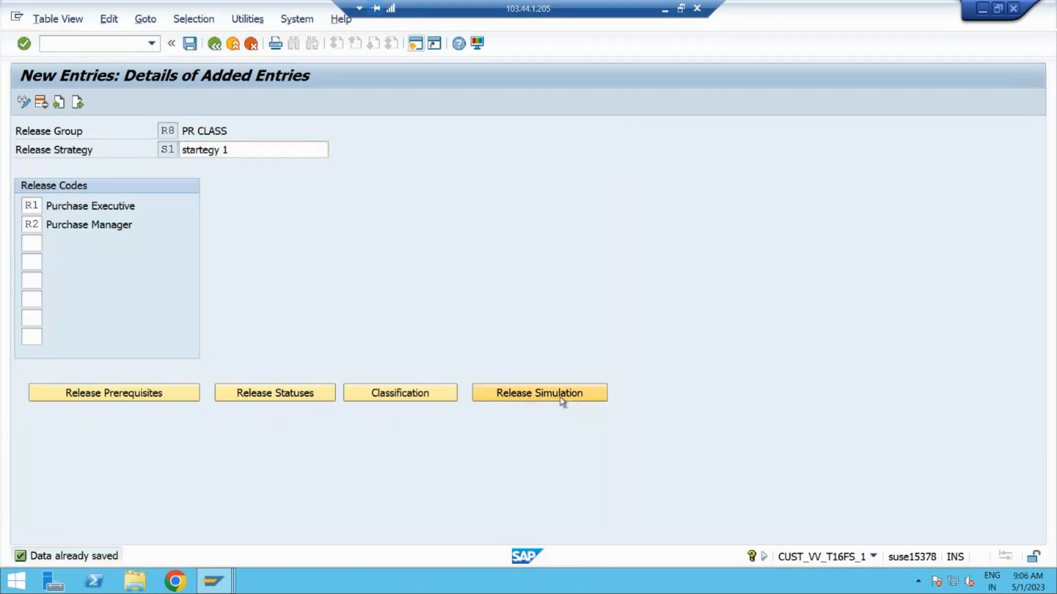
pyautogui.click(511, 379)
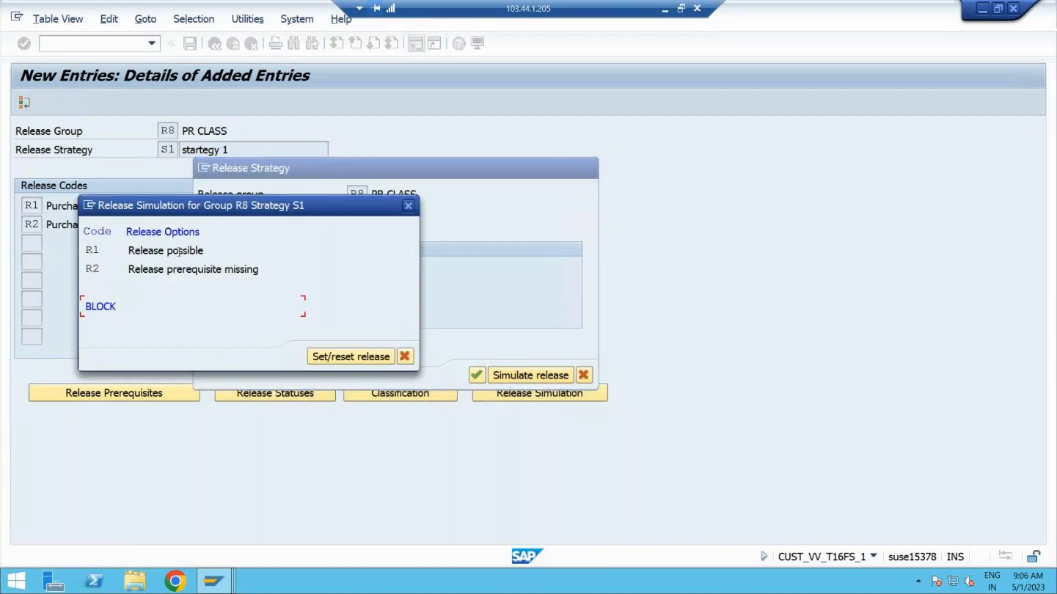
pyautogui.click(124, 308)
pyautogui.doubleClick(106, 308)
pyautogui.doubleClick(160, 250)
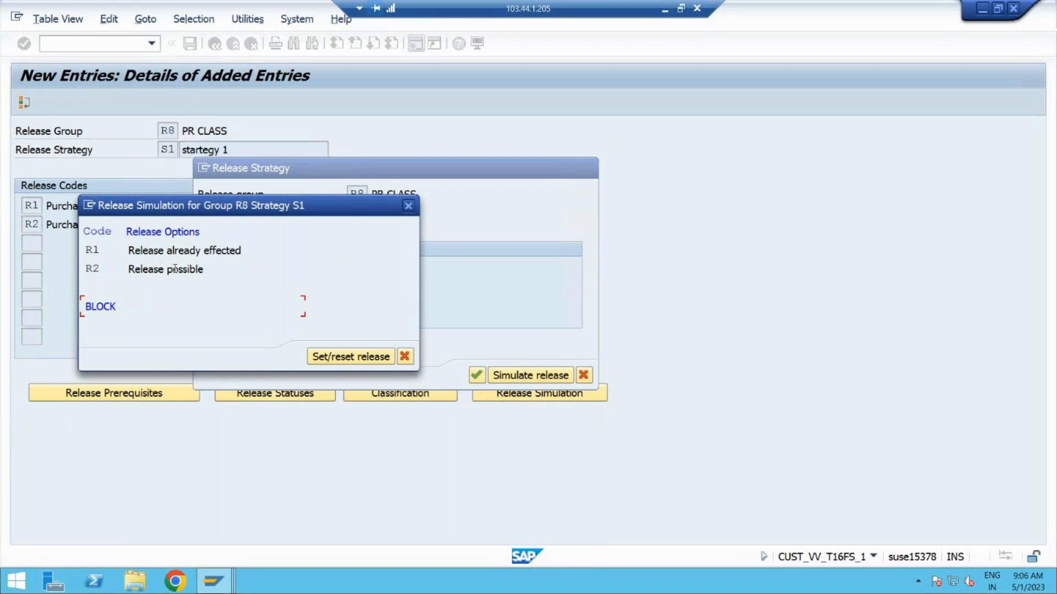
pyautogui.doubleClick(175, 269)
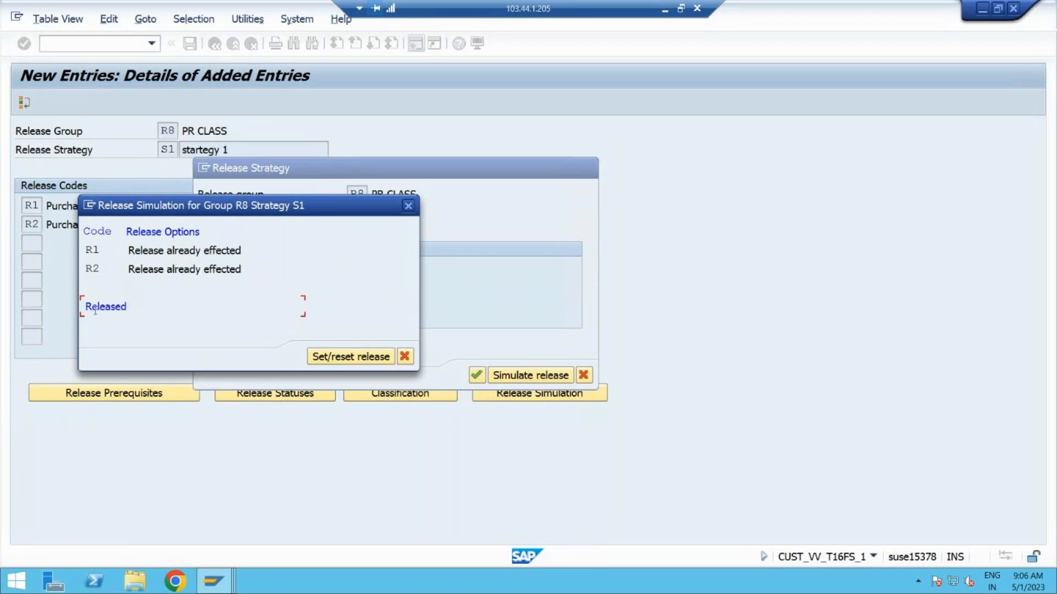
pyautogui.click(405, 357)
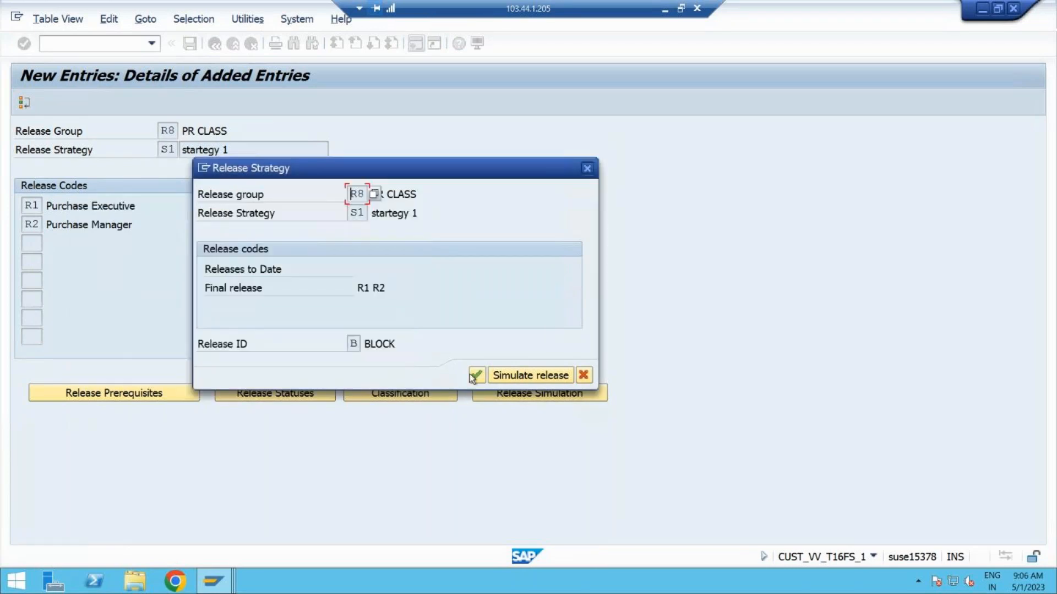
pyautogui.click(474, 377)
pyautogui.click(188, 44)
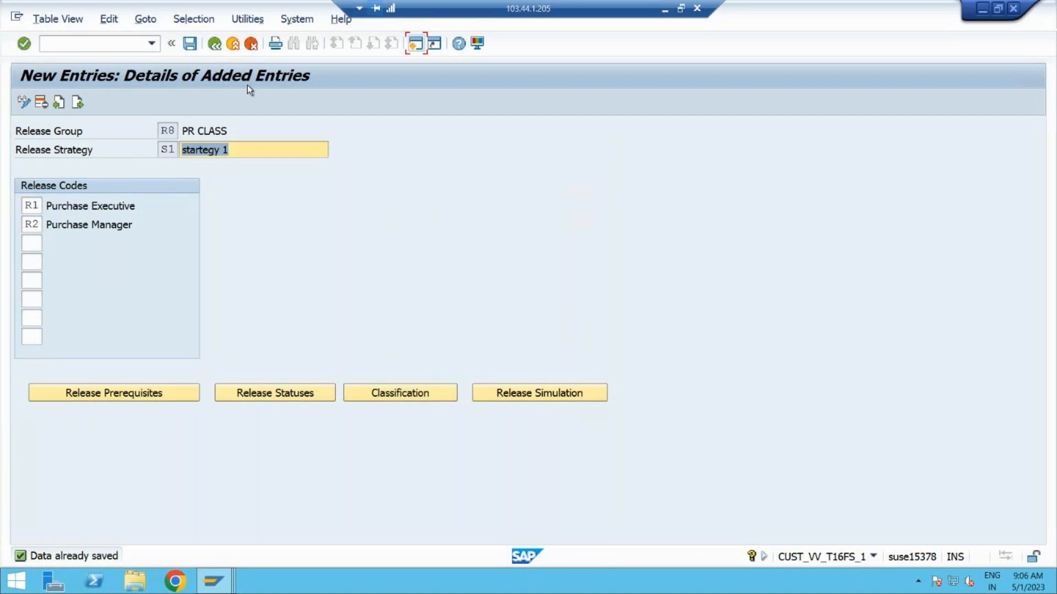
# Leave the details of strategy S1 and return to the overview of purchase requisition release strategies.
pyautogui.click(211, 48)
pyautogui.click(211, 48)
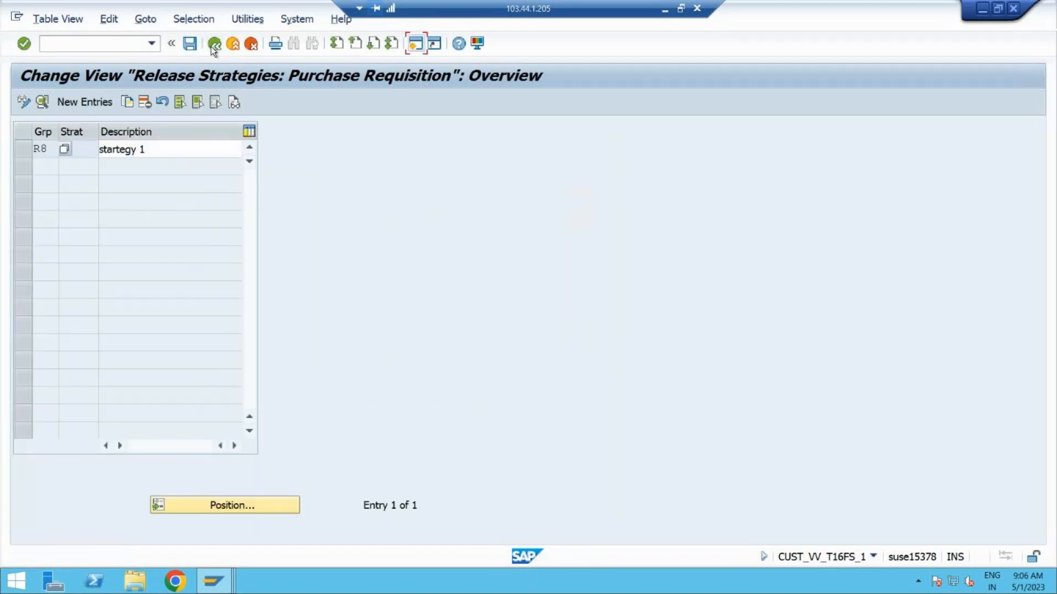
pyautogui.click(211, 46)
pyautogui.doubleClick(110, 246)
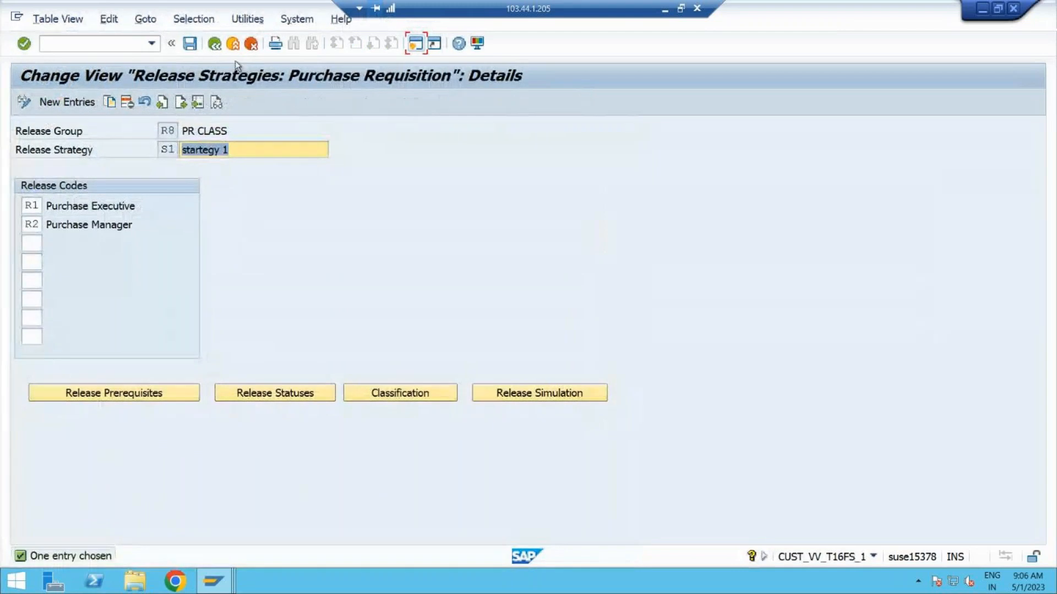
pyautogui.click(215, 44)
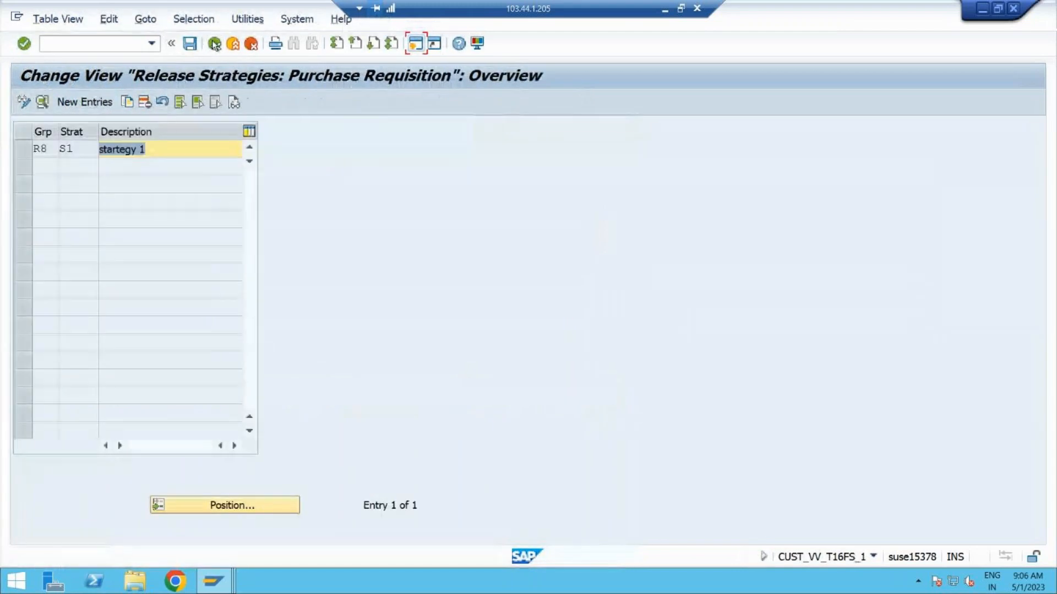
# Create a new release strategy S2 for release group R8 with the description STRATEGY 2.
pyautogui.click(69, 103)
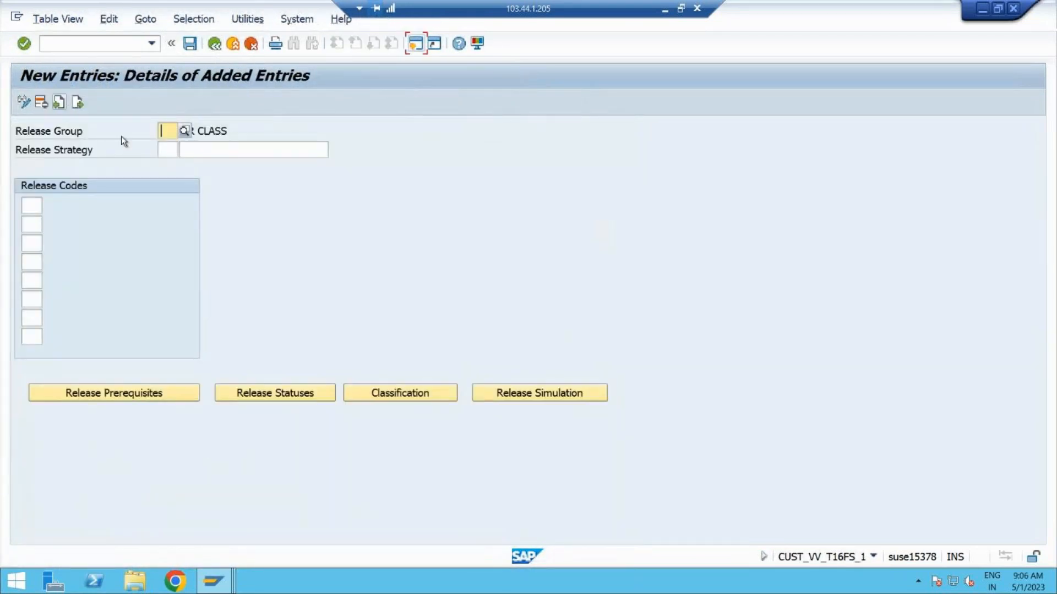
pyautogui.click(168, 131)
pyautogui.click(167, 147)
pyautogui.click(167, 149)
pyautogui.click(172, 191)
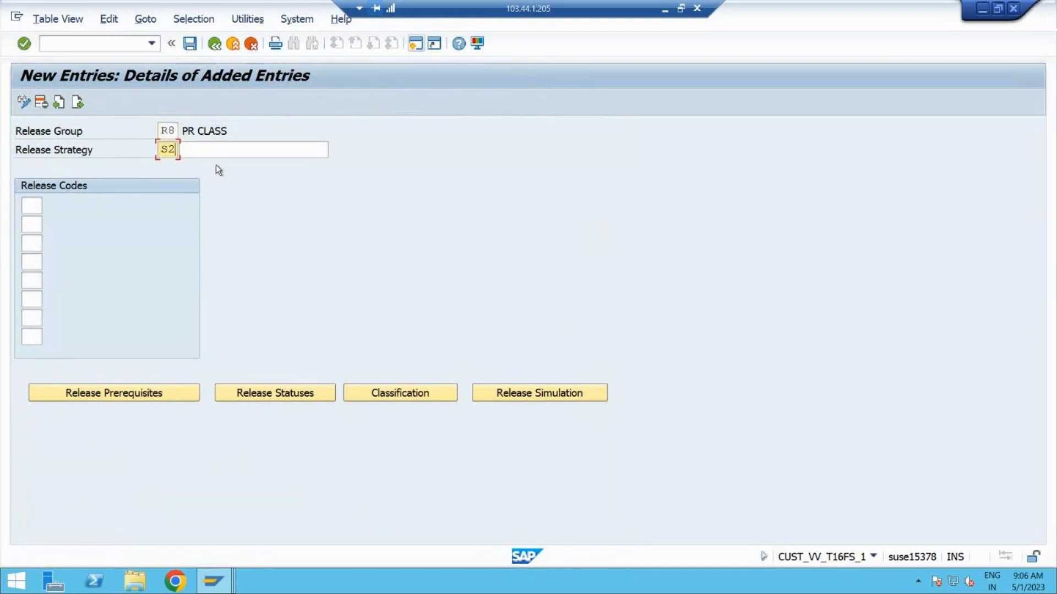
pyautogui.click(220, 151)
pyautogui.write('stra')
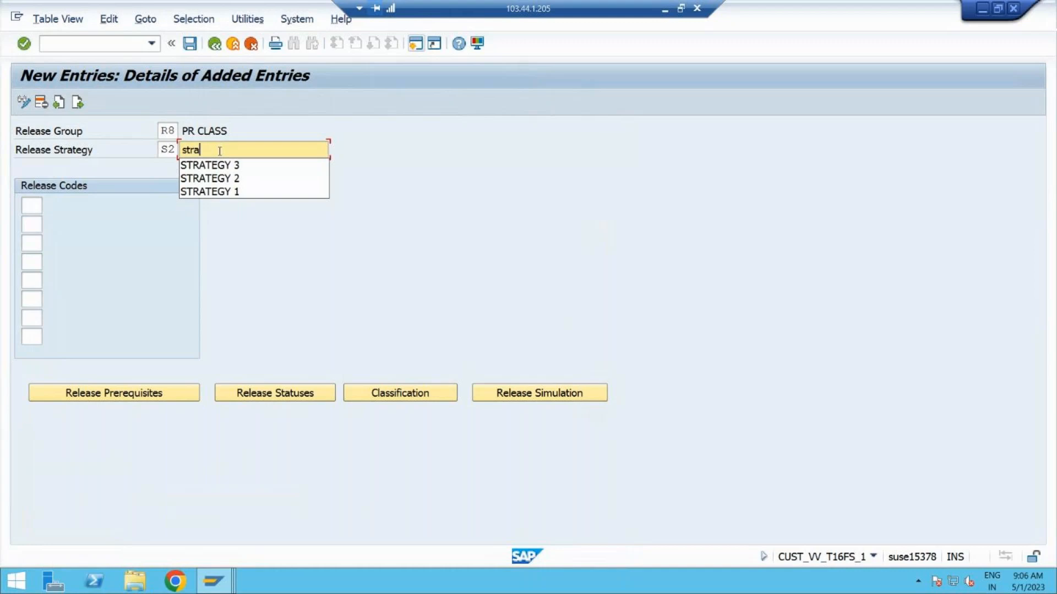
pyautogui.click(222, 174)
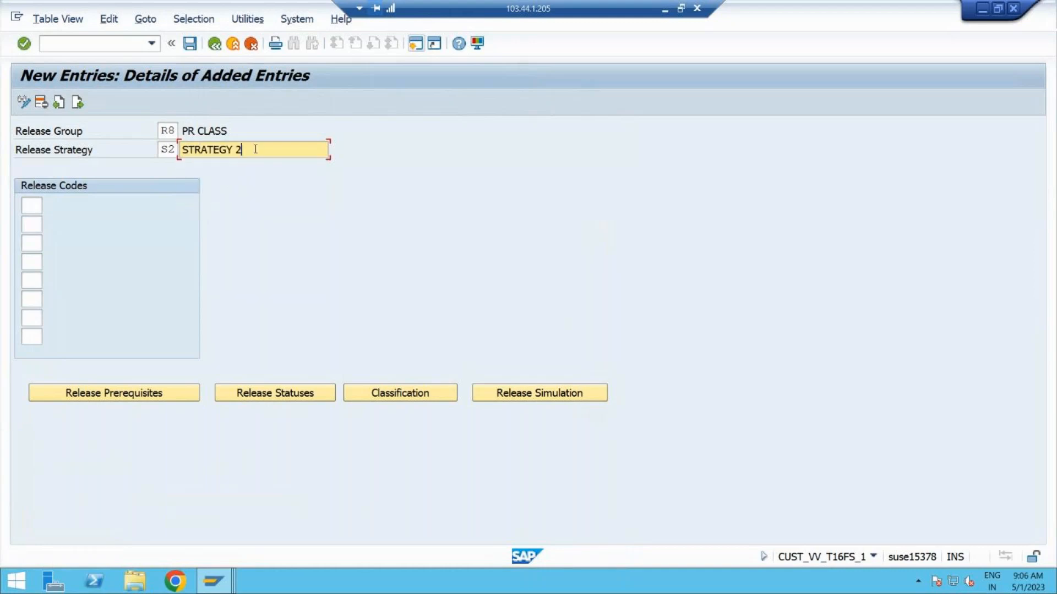
# Check the approval intervals on the presentation slide and assign release codes R1, R2 and R3 to strategy S2.
pyautogui.click(33, 212)
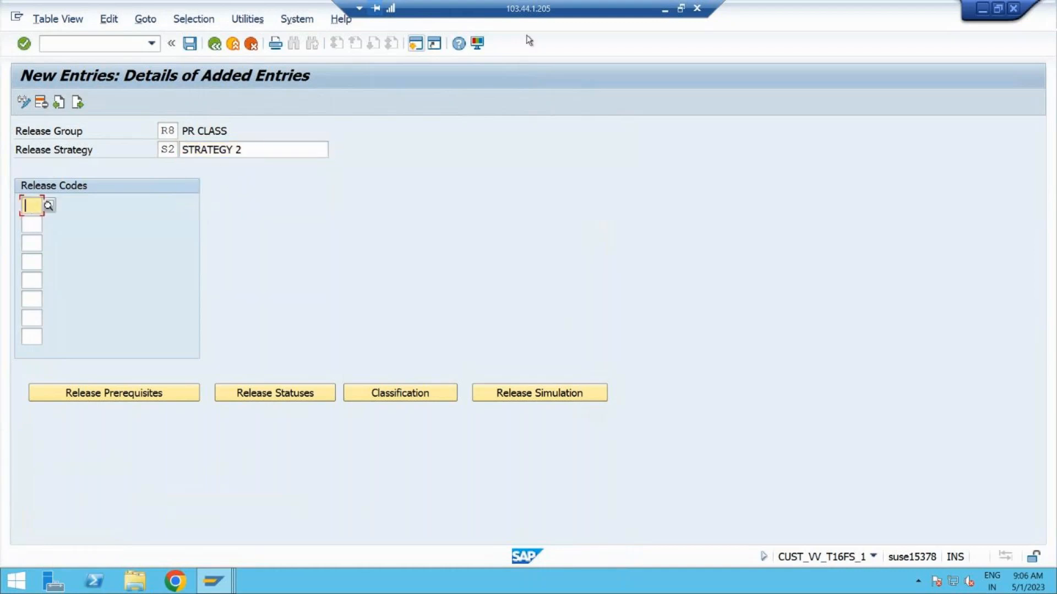
pyautogui.click(666, 11)
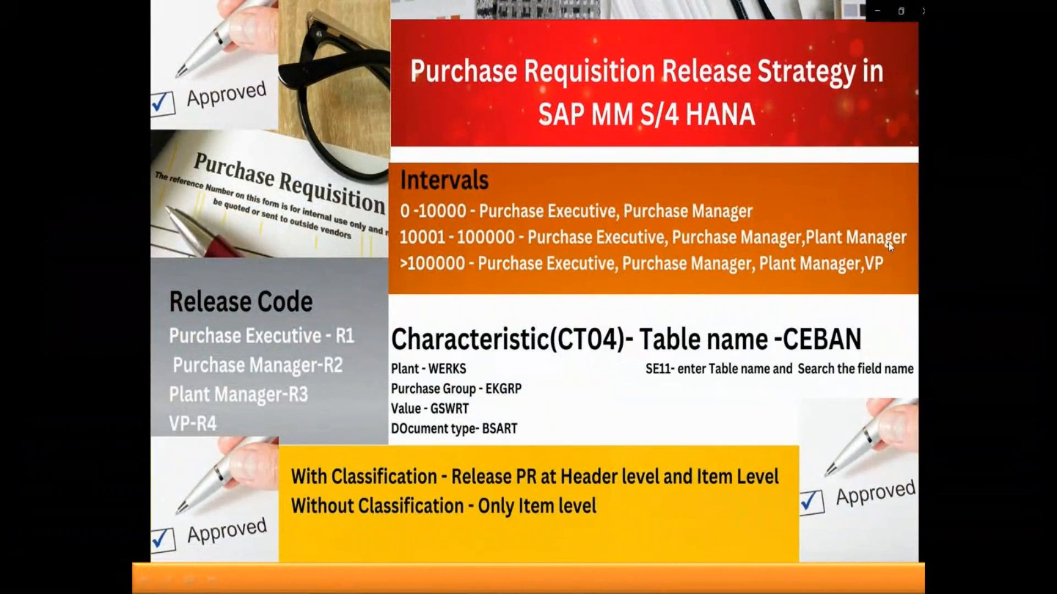
pyautogui.hotkey('alt', 'Tab')
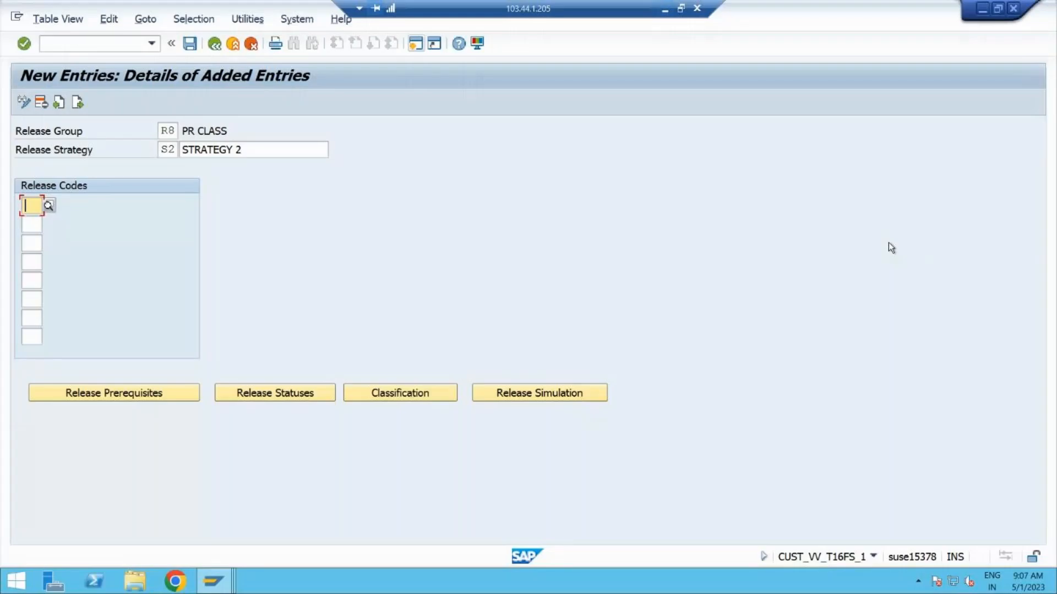
pyautogui.click(48, 206)
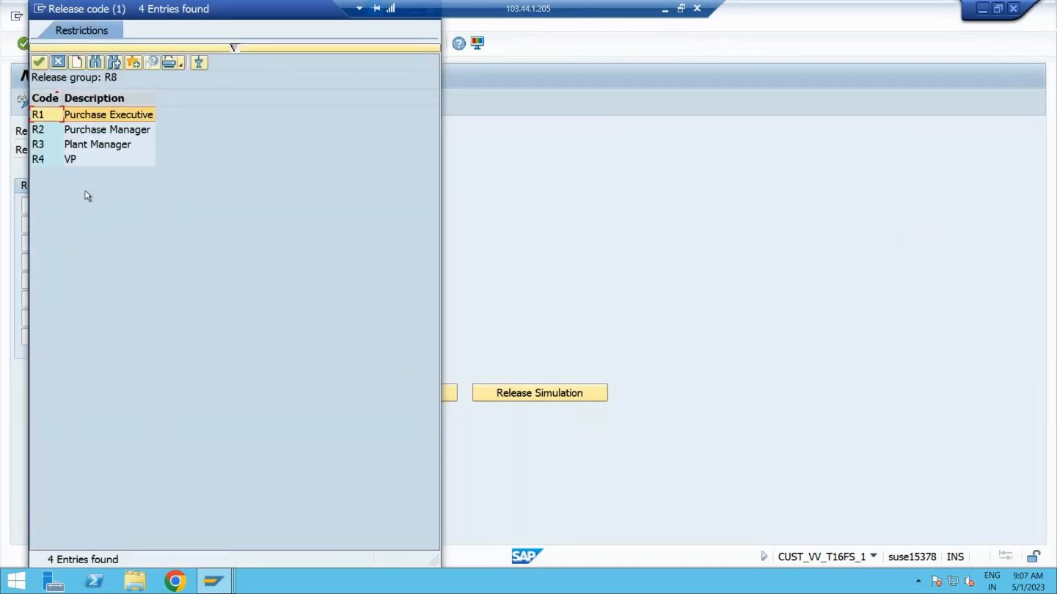
pyautogui.doubleClick(32, 114)
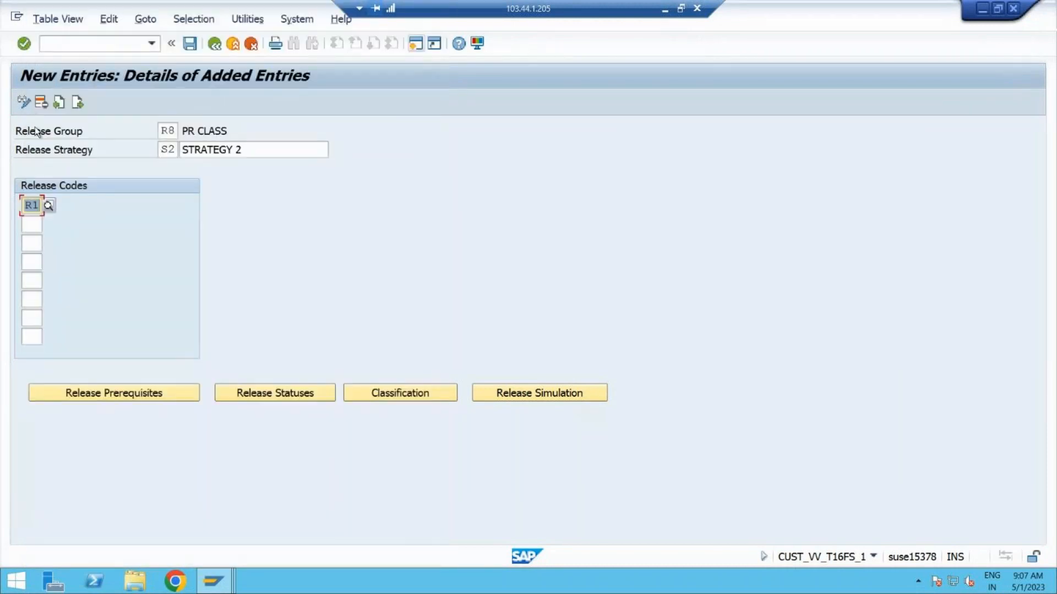
pyautogui.click(32, 227)
pyautogui.write('R2')
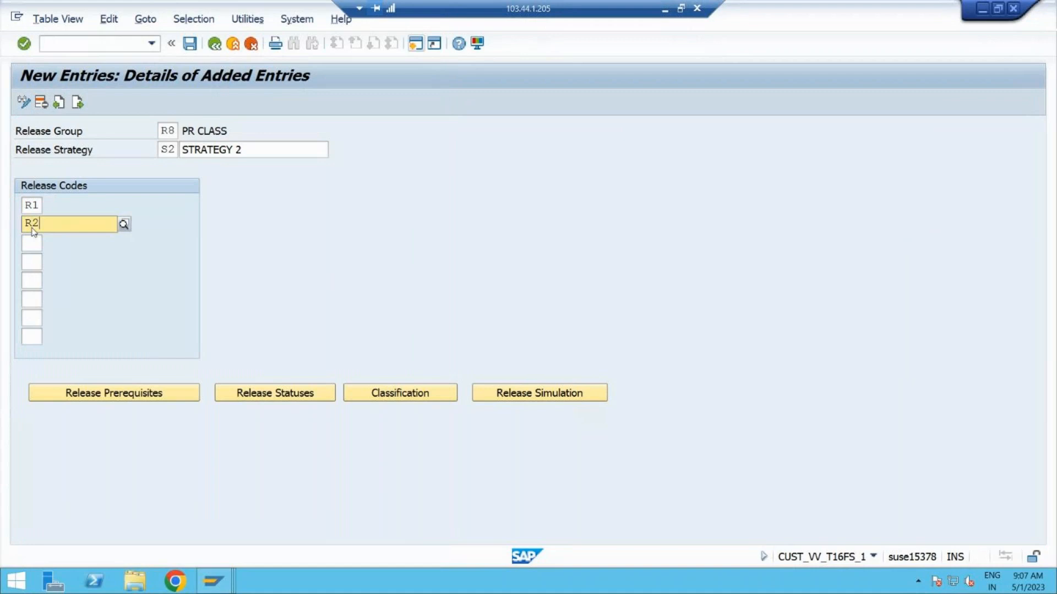
pyautogui.click(31, 256)
pyautogui.click(33, 240)
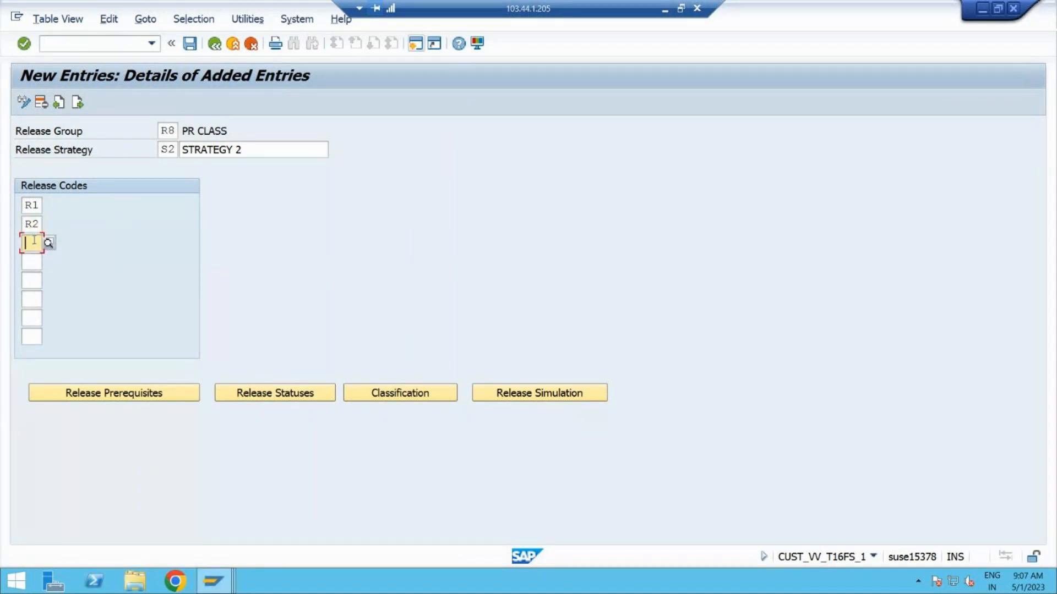
pyautogui.write('R3')
pyautogui.press('Return')
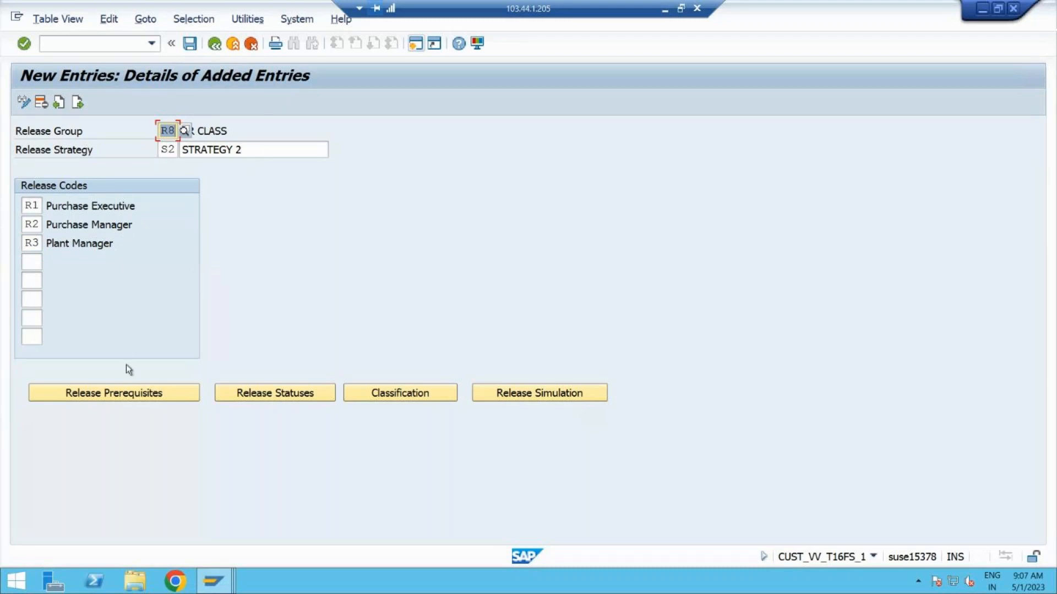
# Define the release prerequisites of strategy S2 so that R2 requires R1 and R3 requires R2.
pyautogui.click(126, 393)
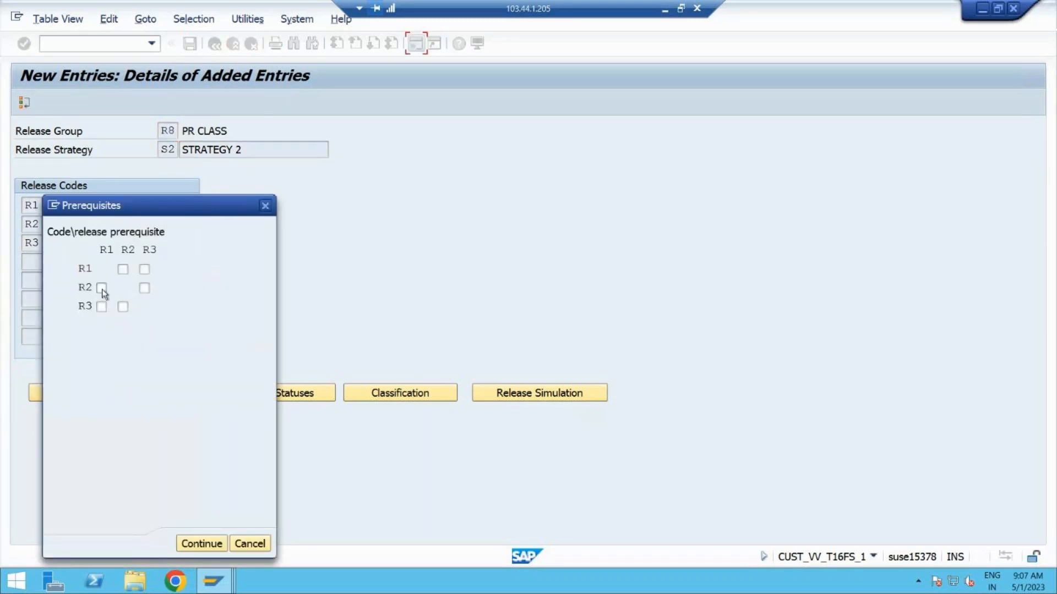
pyautogui.click(101, 288)
pyautogui.click(123, 307)
pyautogui.click(195, 544)
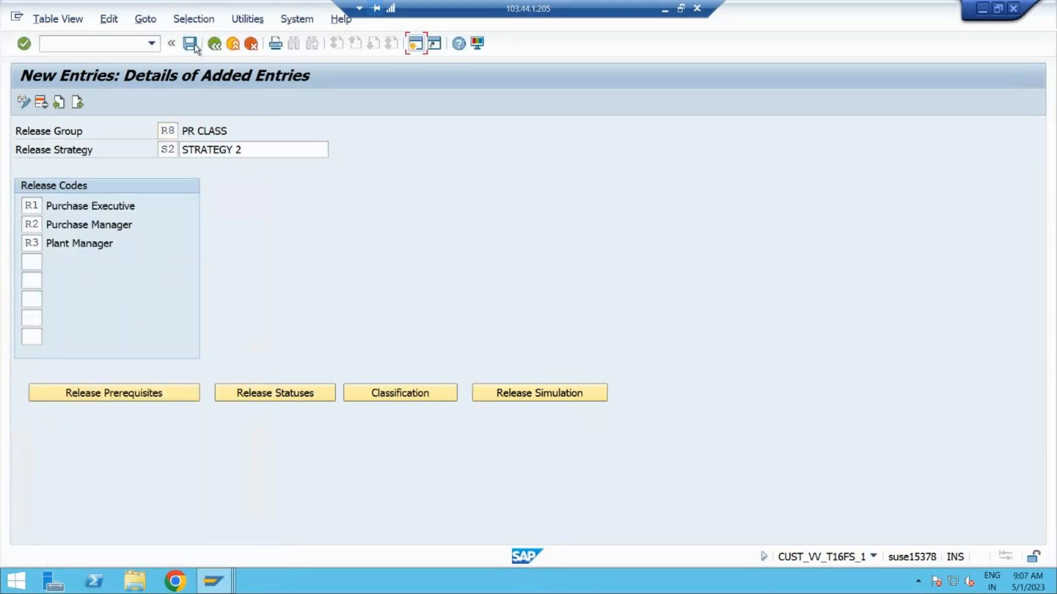
# Set release indicator B for the three not fully released statuses of strategy S2 and save it to the proposed customizing request.
pyautogui.click(302, 395)
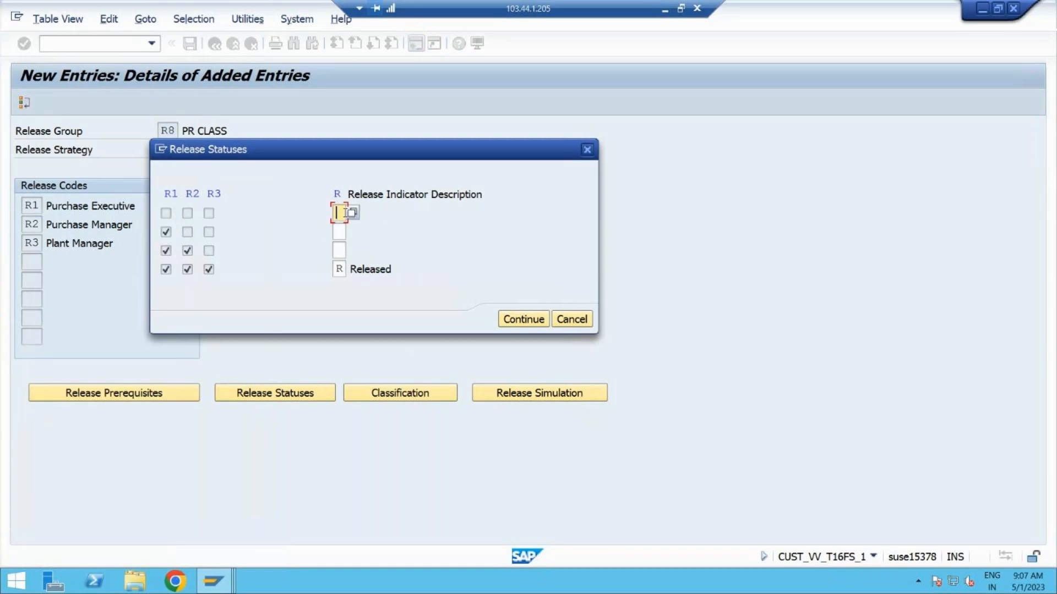
pyautogui.write('B')
pyautogui.click(340, 229)
pyautogui.write('B')
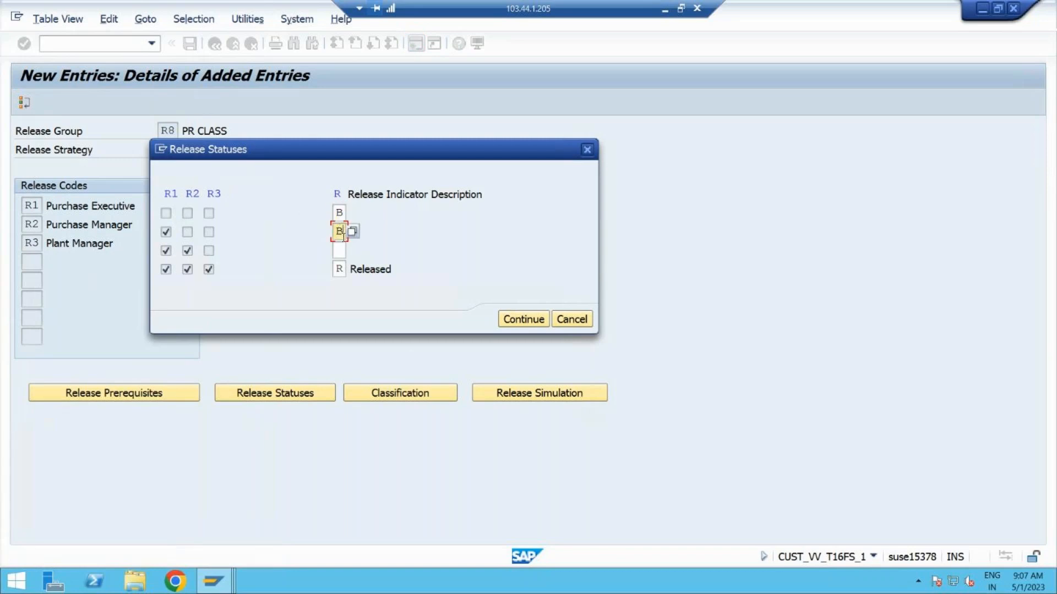
pyautogui.click(339, 250)
pyautogui.write('B')
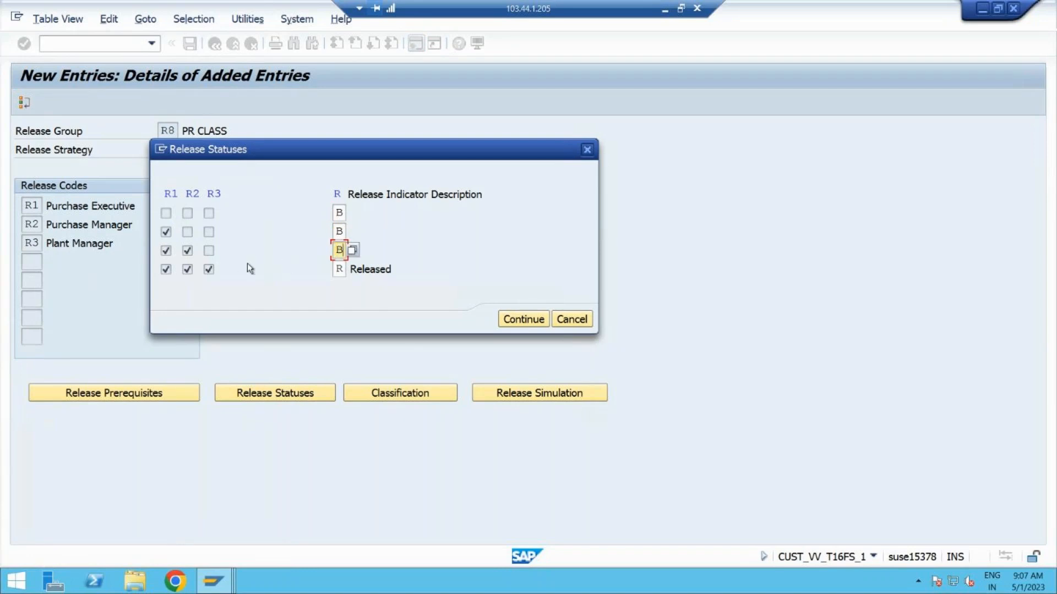
pyautogui.click(521, 323)
pyautogui.click(187, 45)
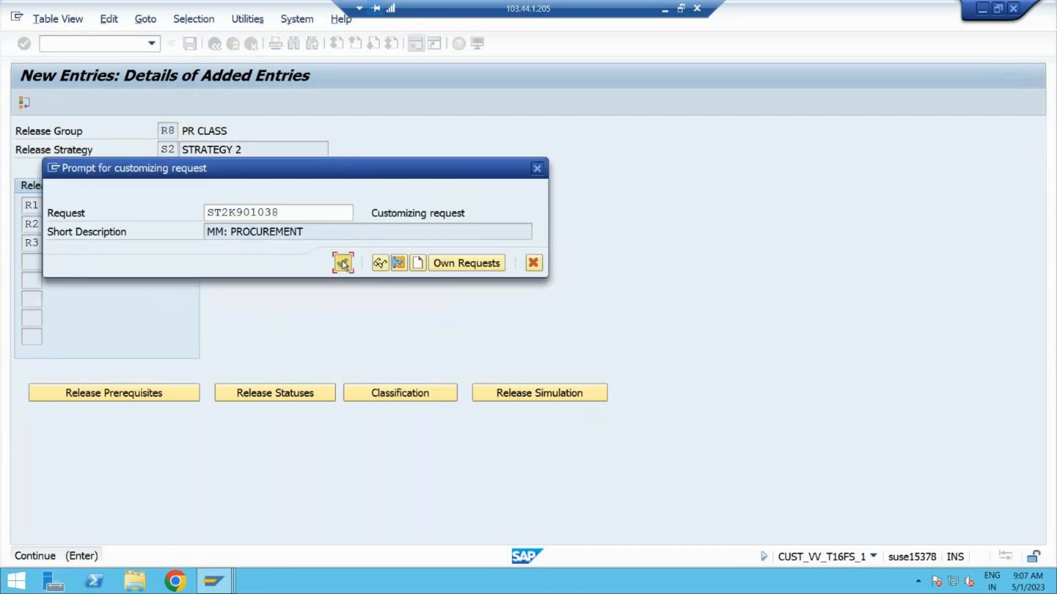
pyautogui.click(342, 263)
# Open the classification of strategy S2 and assign plants 77P1 and 77P3 to the Plant characteristic.
pyautogui.click(407, 393)
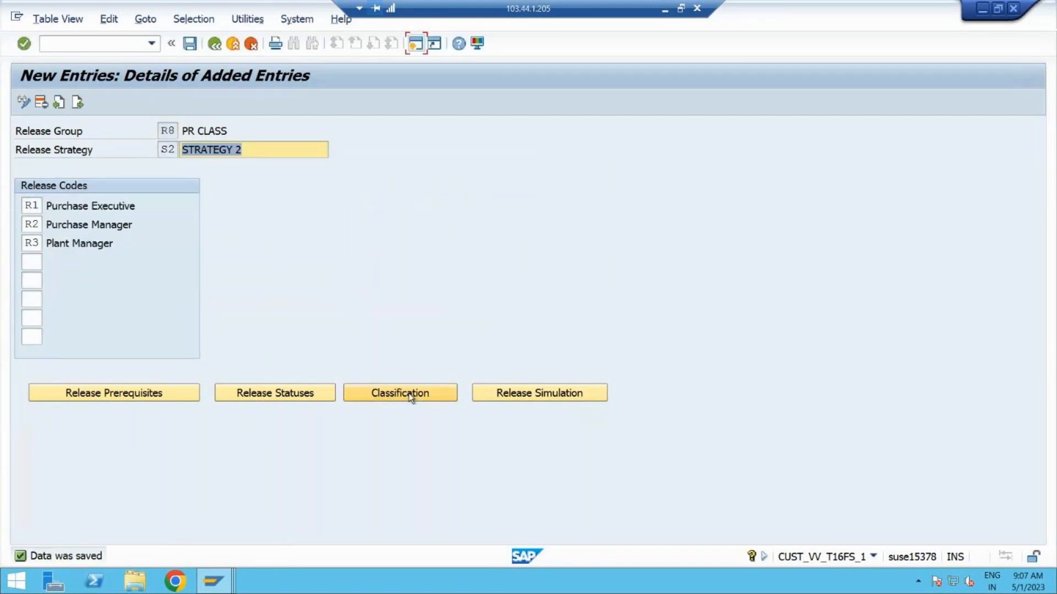
pyautogui.click(291, 301)
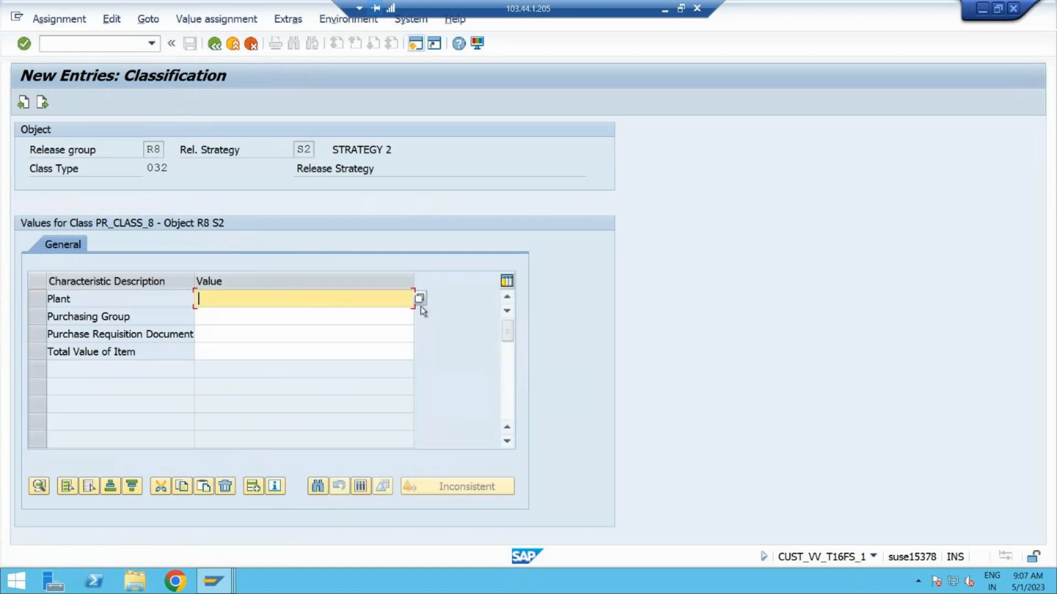
pyautogui.click(419, 299)
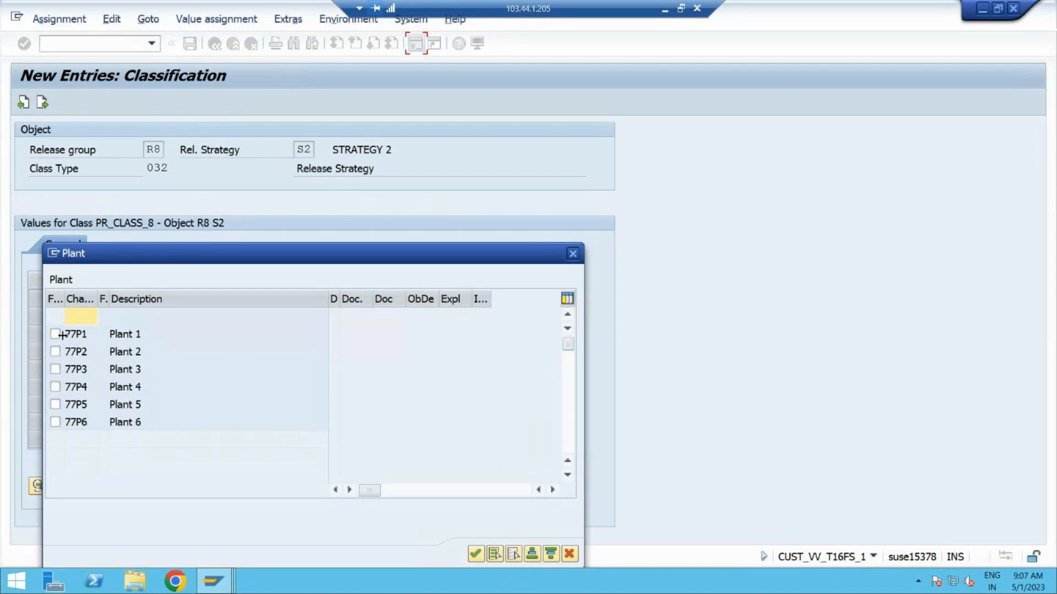
pyautogui.click(55, 334)
pyautogui.click(55, 369)
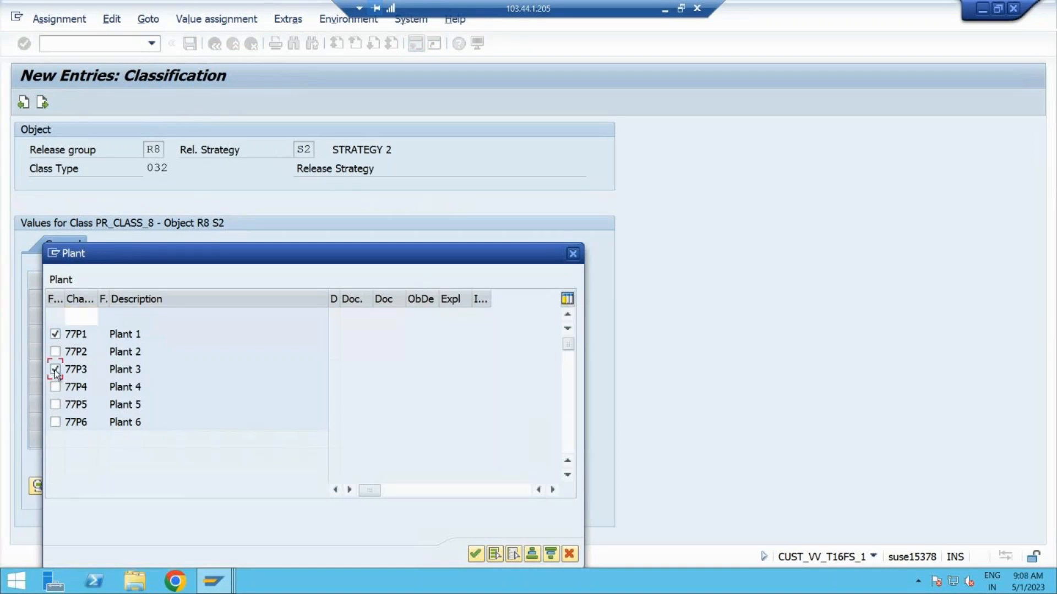
pyautogui.click(475, 554)
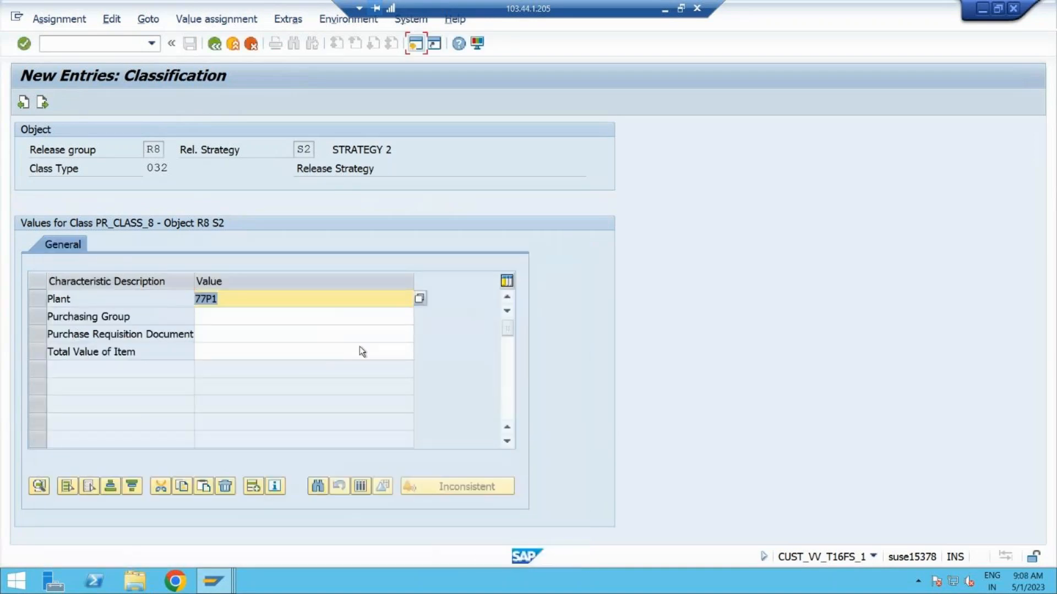
# Assign purchasing groups 001, 002, 003 and 004 to the Purchasing Group characteristic of strategy S2.
pyautogui.click(287, 316)
pyautogui.click(420, 317)
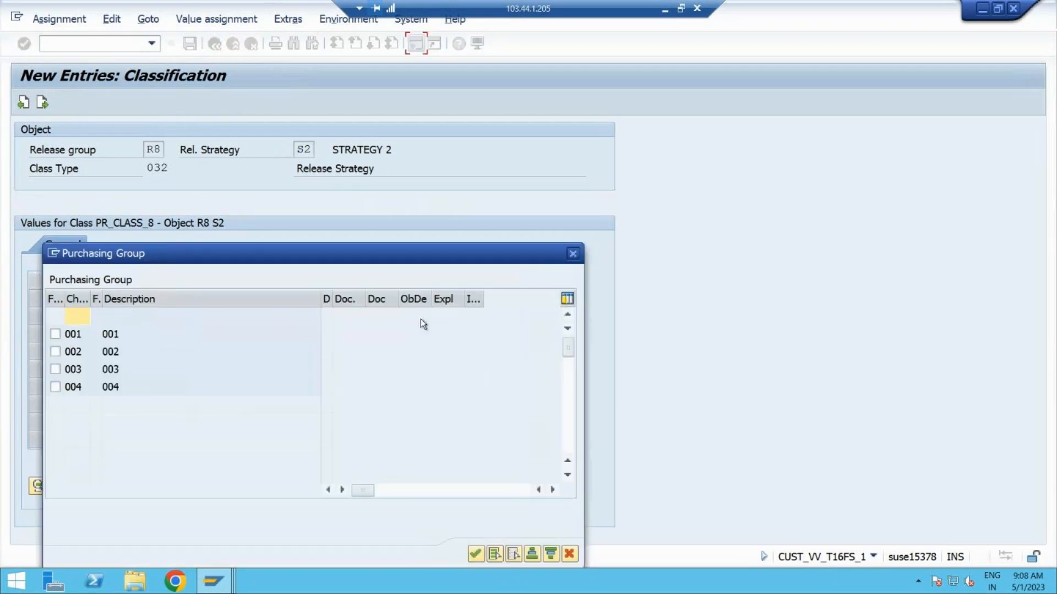
pyautogui.click(56, 334)
pyautogui.click(55, 351)
pyautogui.click(55, 369)
pyautogui.click(56, 386)
pyautogui.click(475, 554)
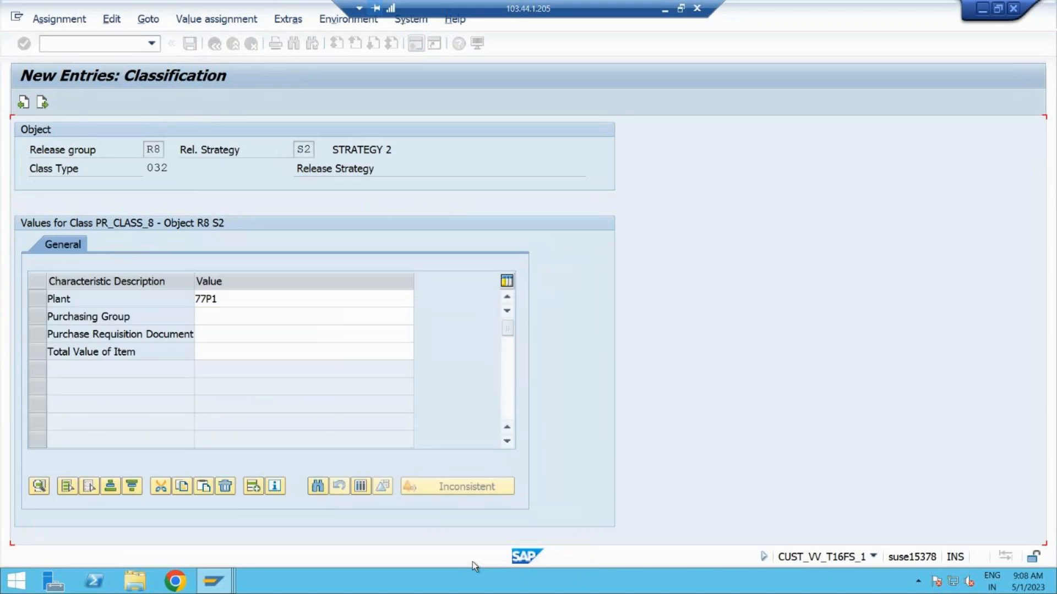
# Assign document types ZNB8, ZNB2 and NB to the Purchase Requisition Document characteristic of strategy S2.
pyautogui.click(242, 334)
pyautogui.click(419, 334)
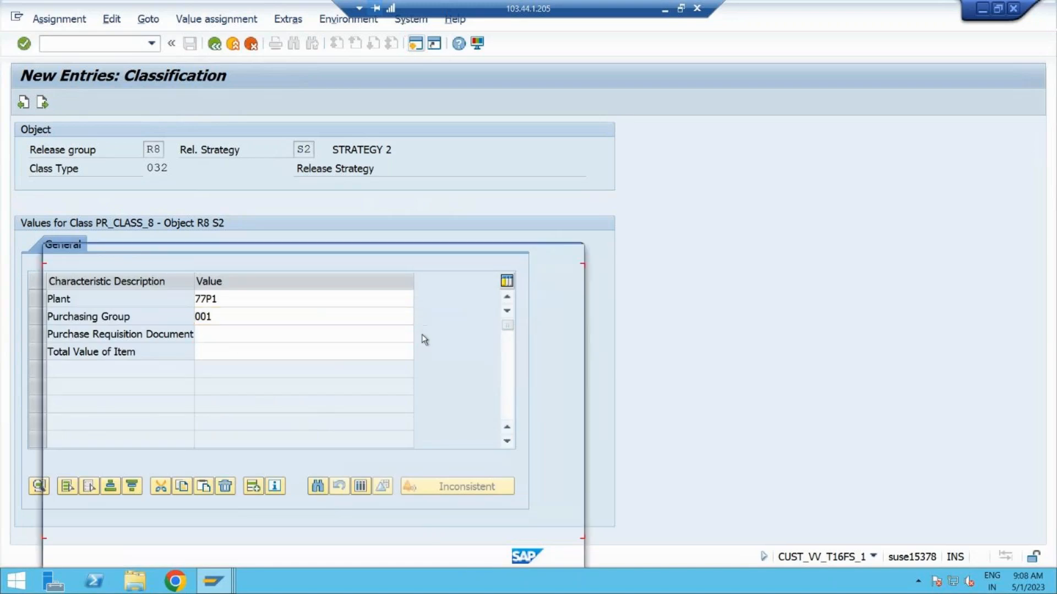
pyautogui.click(55, 334)
pyautogui.click(56, 352)
pyautogui.click(55, 370)
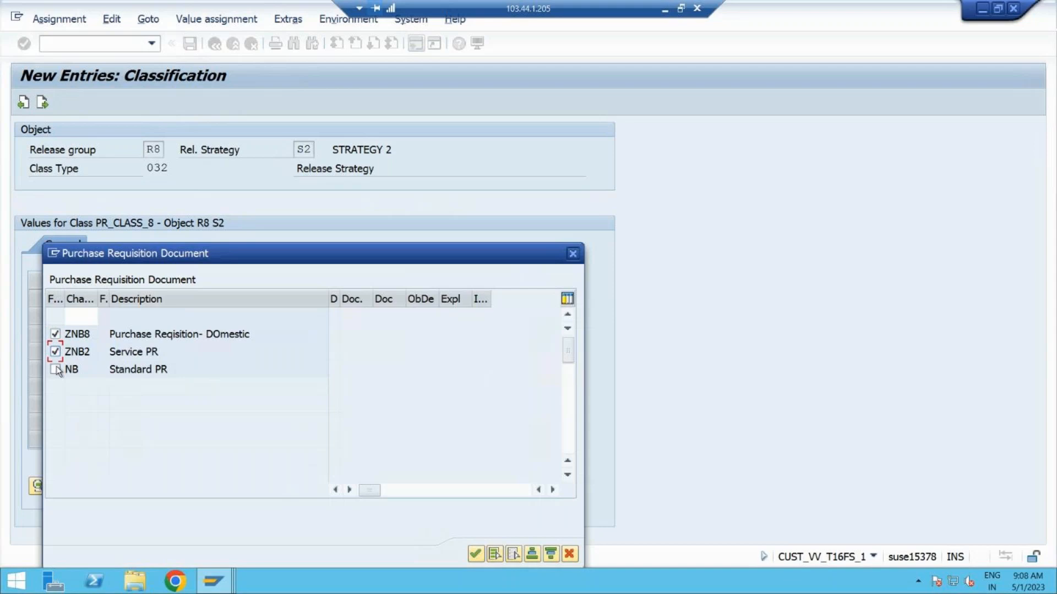
pyautogui.click(477, 554)
# Set the Total Value of Item characteristic of strategy S2 to the range 10001,00 - 100000,00 INR.
pyautogui.click(226, 353)
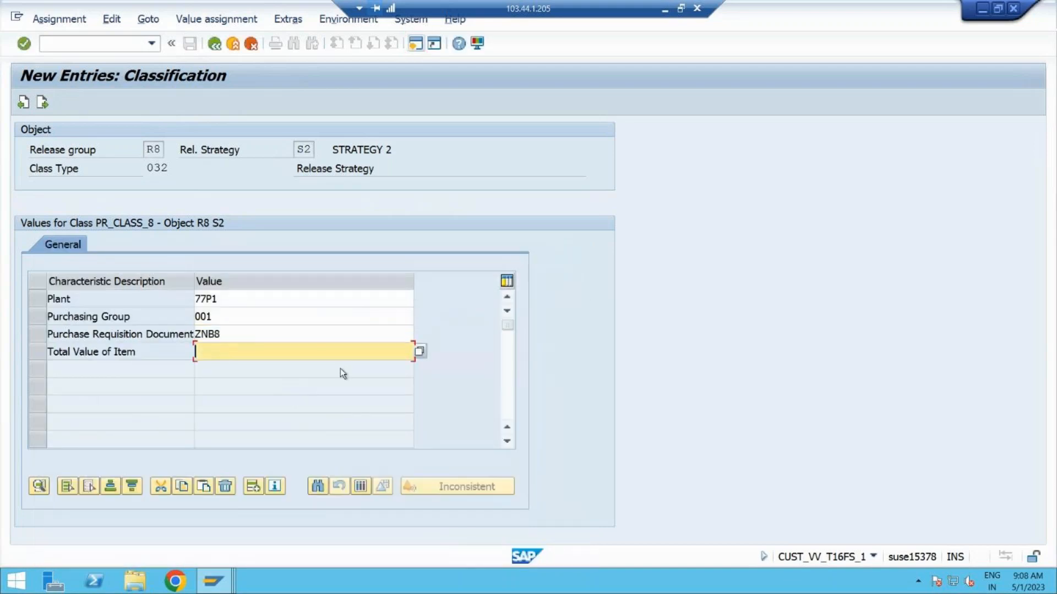
pyautogui.click(418, 351)
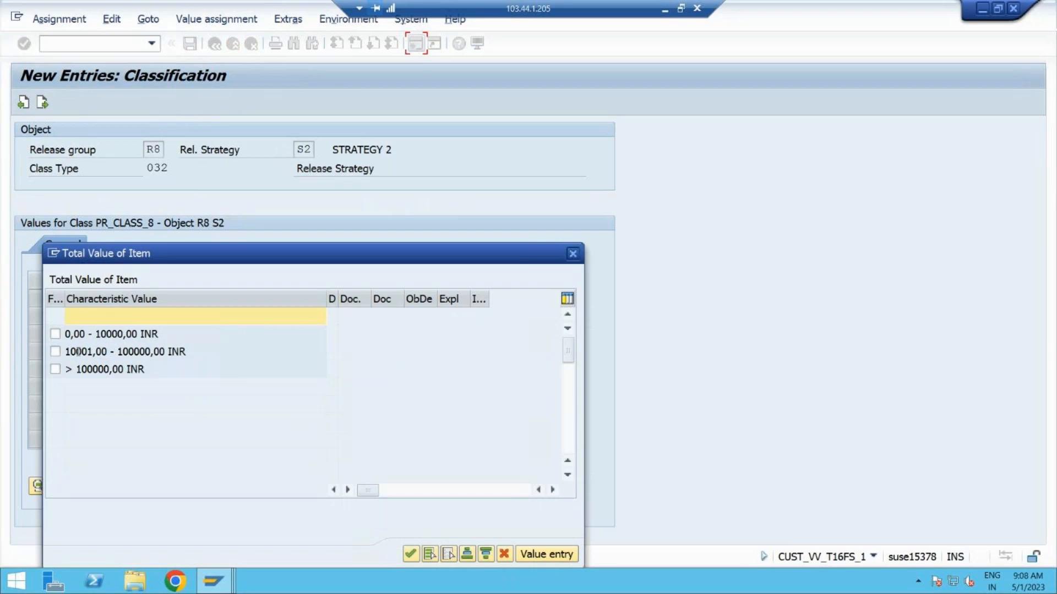
pyautogui.click(55, 352)
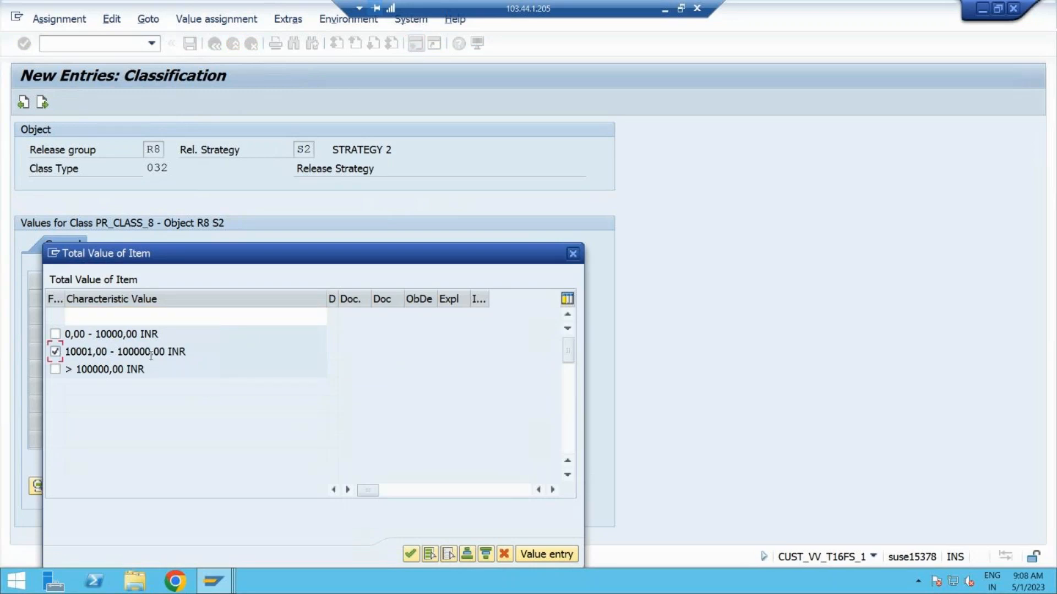
pyautogui.click(411, 554)
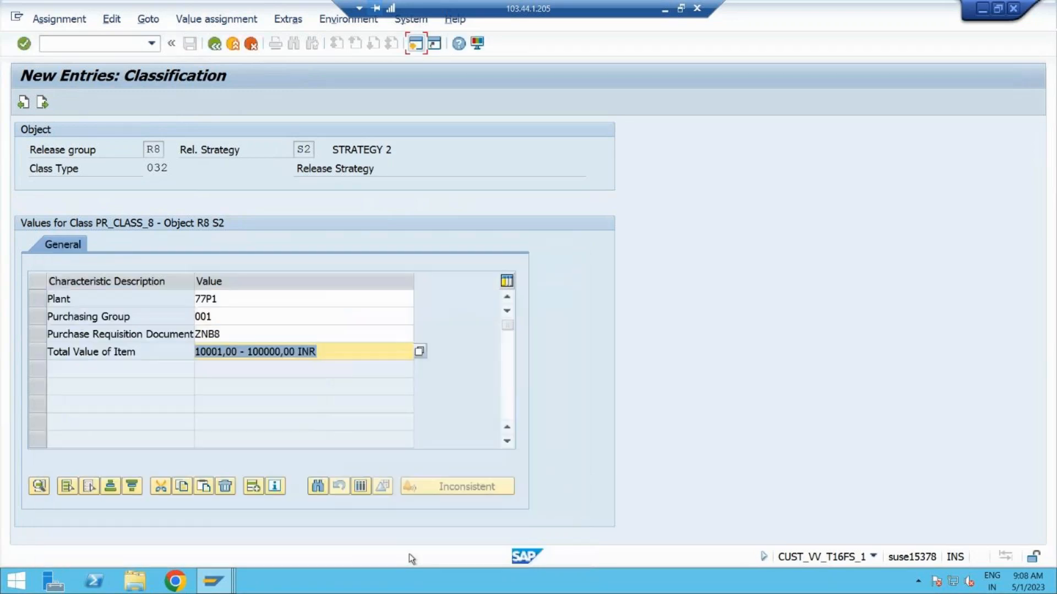
pyautogui.press('Return')
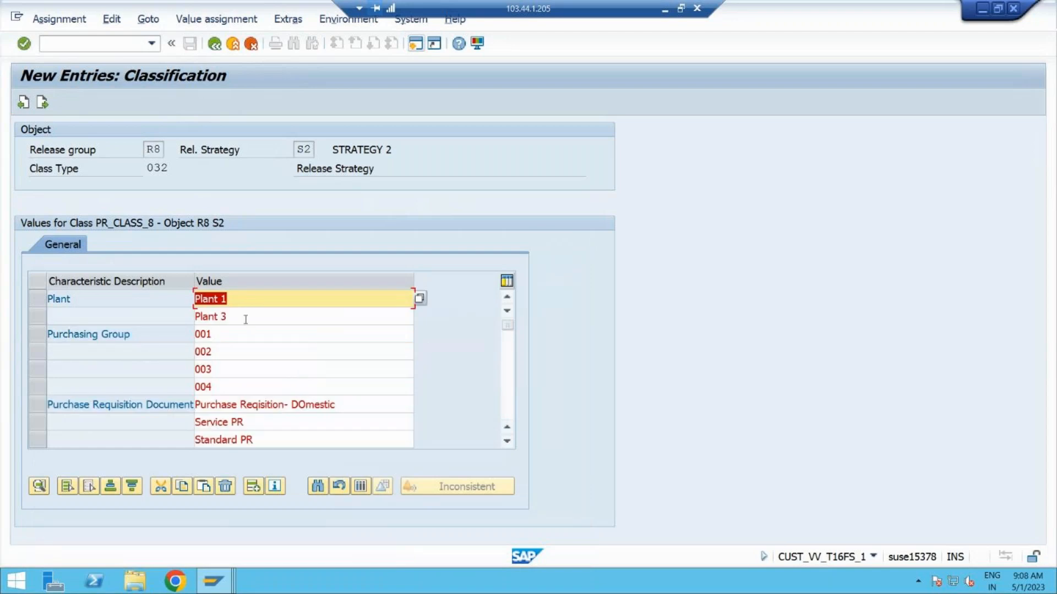
# Add plants 77P2, 77P4 and 77P5 to the Plant characteristic of strategy S2 and return to the strategy details.
pyautogui.click(418, 297)
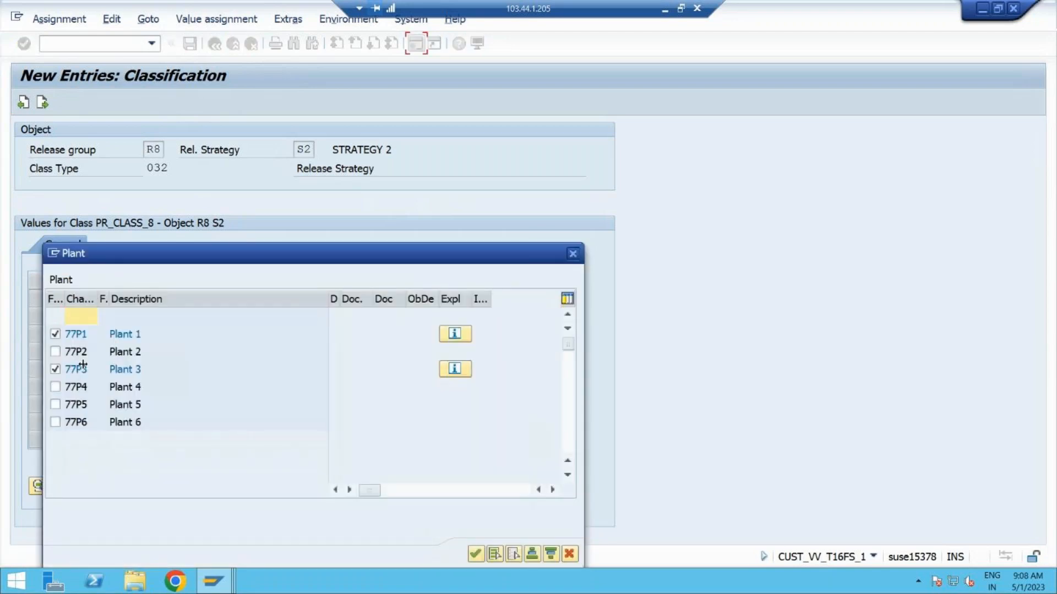
pyautogui.click(55, 351)
pyautogui.click(55, 387)
pyautogui.click(55, 405)
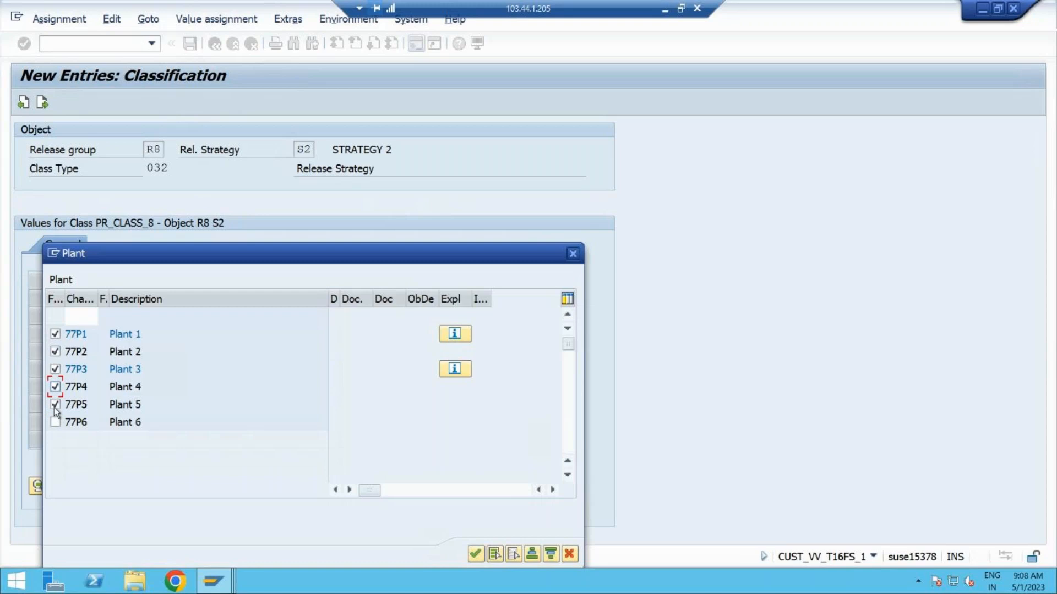
pyautogui.click(476, 554)
pyautogui.click(215, 44)
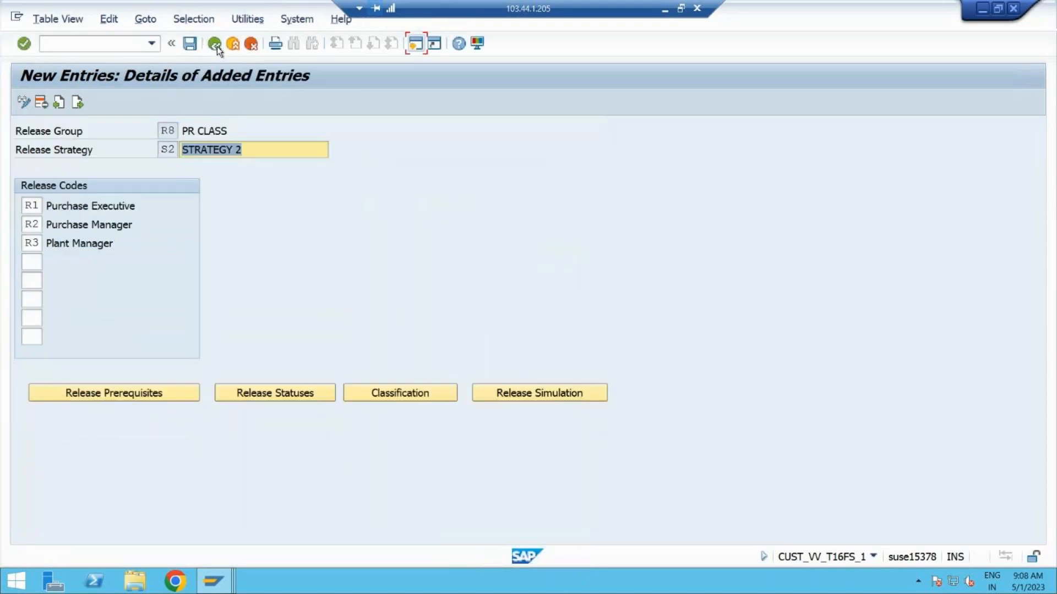
# Simulate the release of strategy S2 with codes R1, R2 and R3 in sequence, and return to the release strategies overview.
pyautogui.click(582, 396)
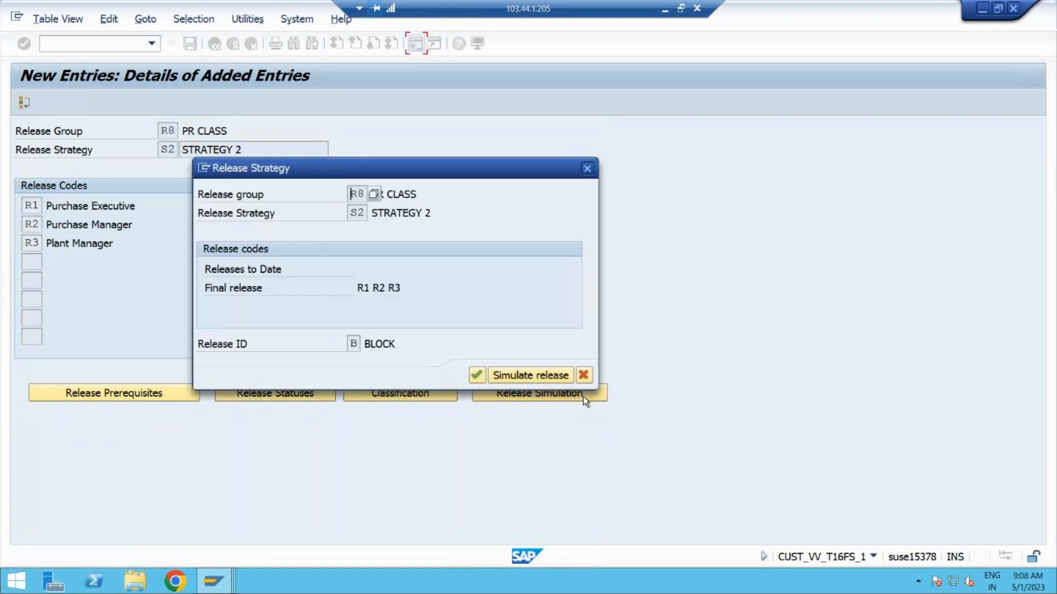
pyautogui.click(514, 376)
pyautogui.doubleClick(187, 251)
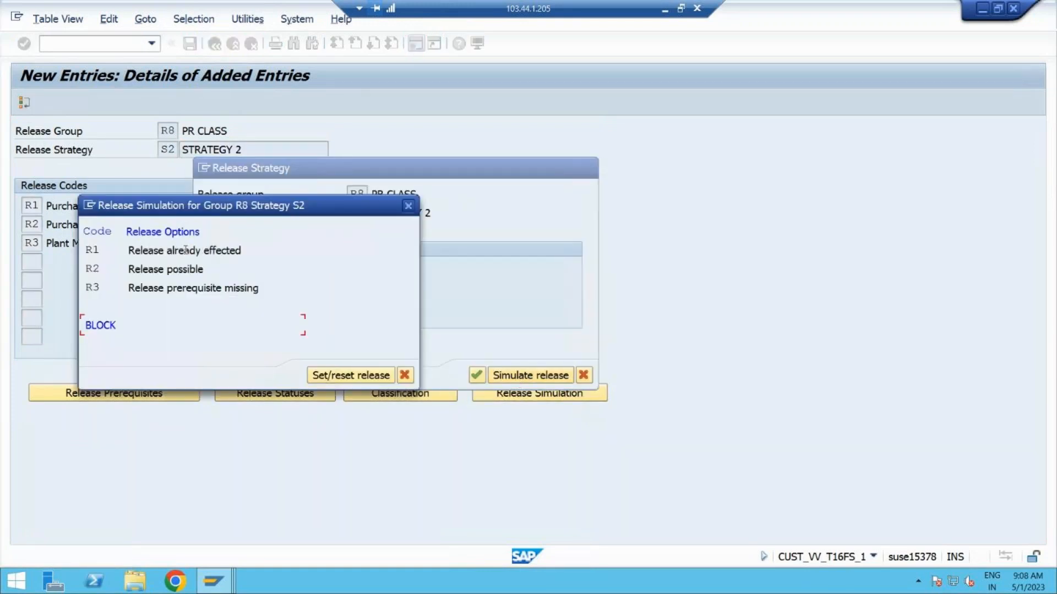
pyautogui.doubleClick(185, 270)
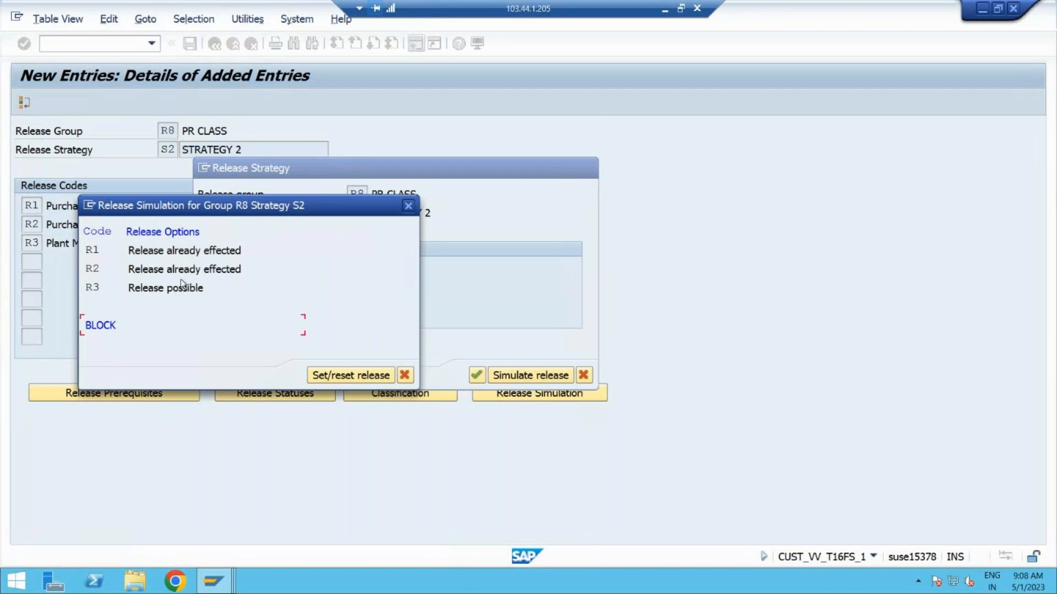
pyautogui.doubleClick(180, 287)
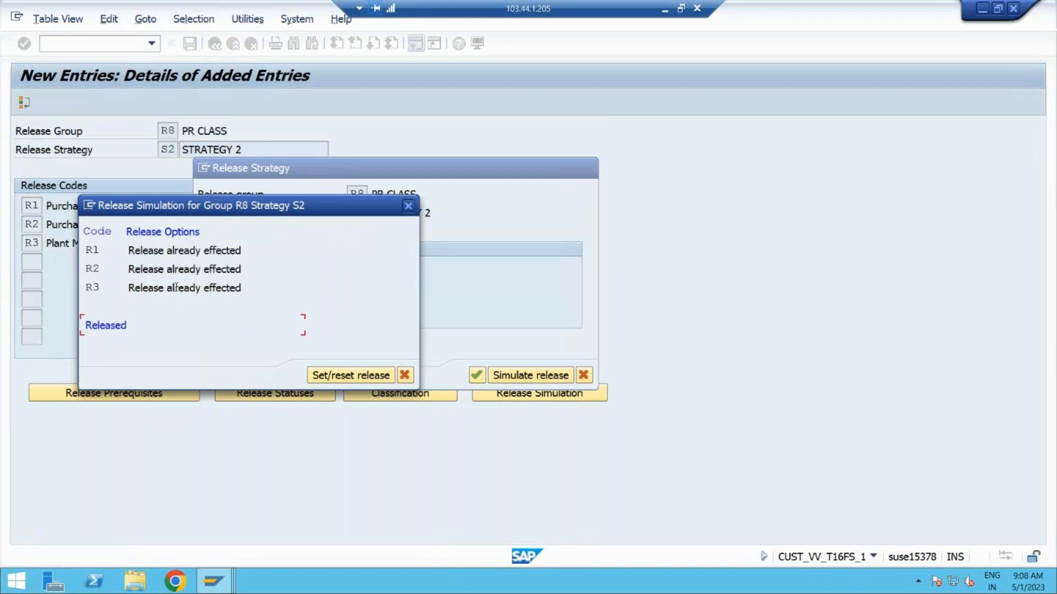
pyautogui.click(392, 376)
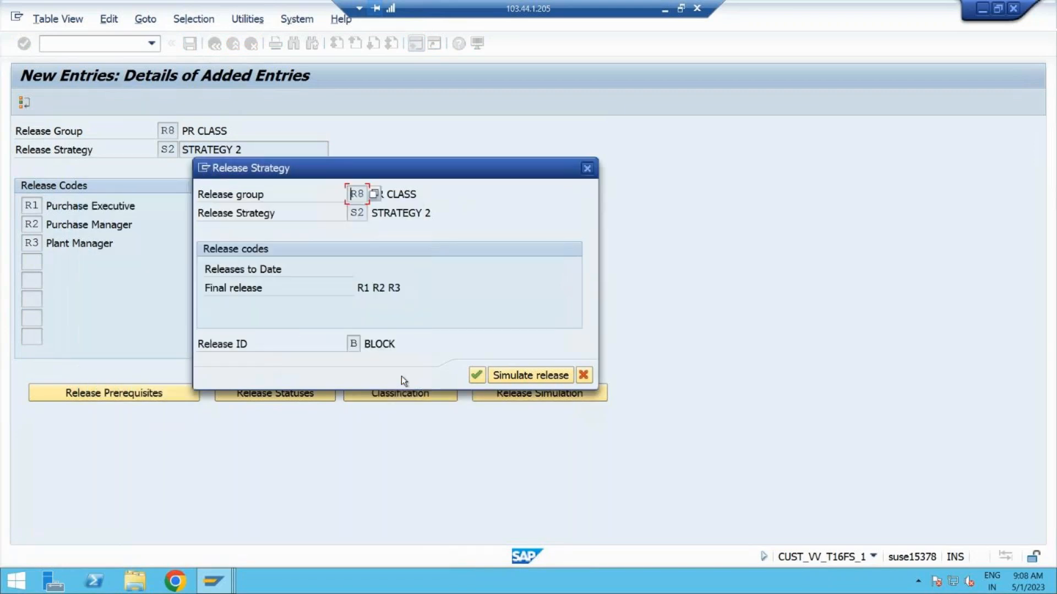
pyautogui.click(477, 375)
pyautogui.click(189, 44)
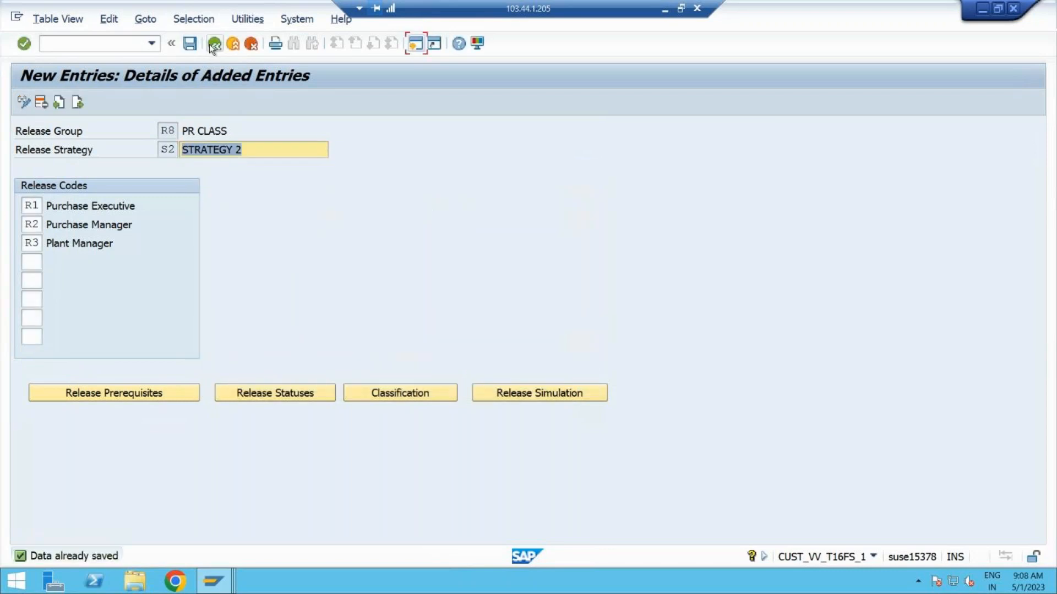
pyautogui.click(214, 43)
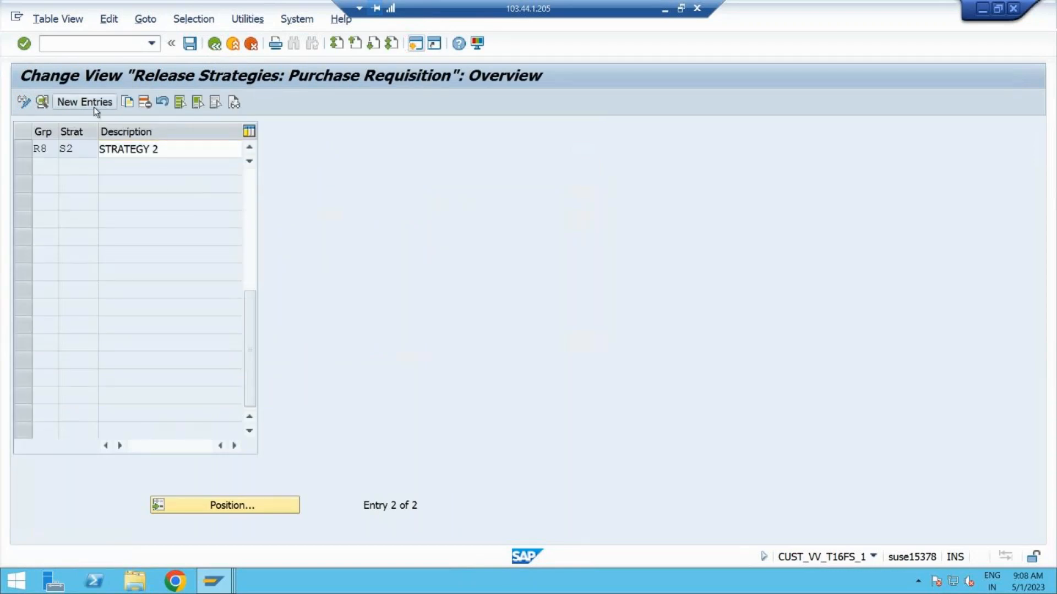
# Create a new release strategy S3 for release group R8 with the description STRATEGY 3.
pyautogui.click(93, 104)
pyautogui.click(164, 131)
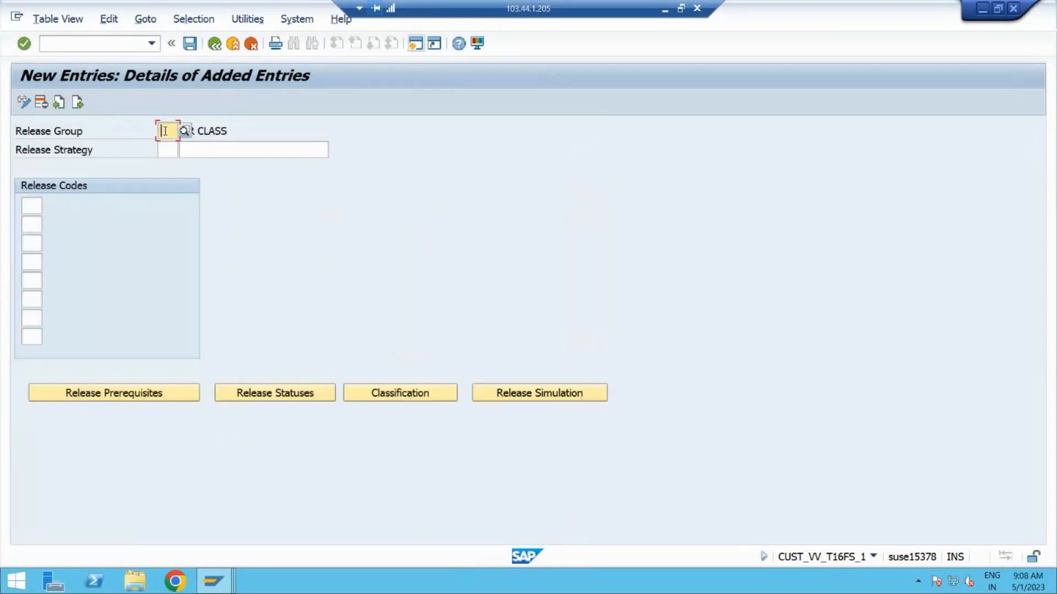
pyautogui.click(166, 131)
pyautogui.click(167, 146)
pyautogui.click(168, 151)
pyautogui.click(166, 190)
pyautogui.click(226, 152)
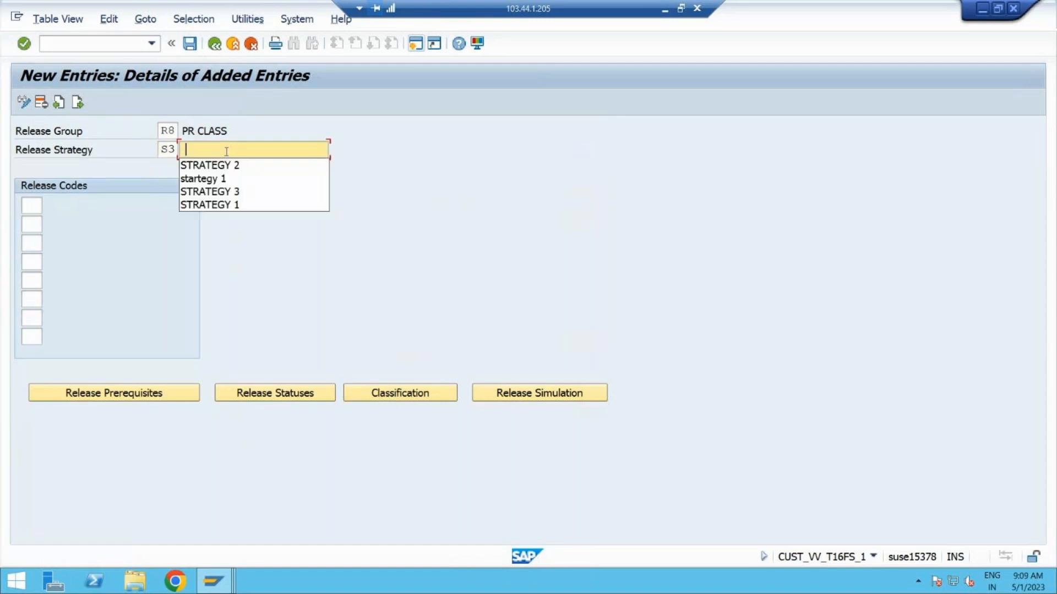
pyautogui.click(237, 192)
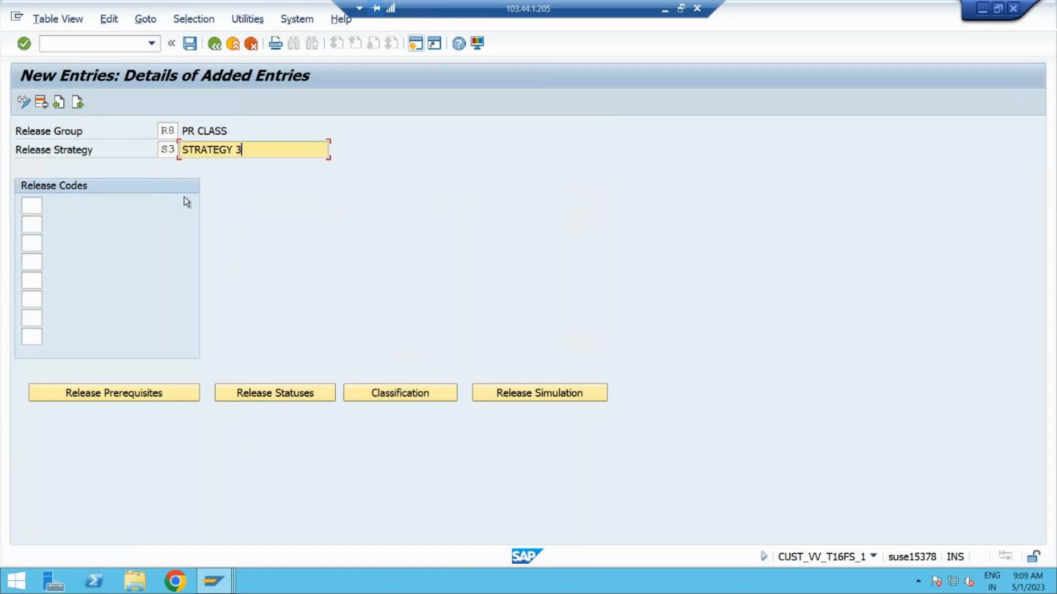
# Assign release codes R1, R2, R3 and R4 to strategy S3.
pyautogui.click(32, 205)
pyautogui.write('R')
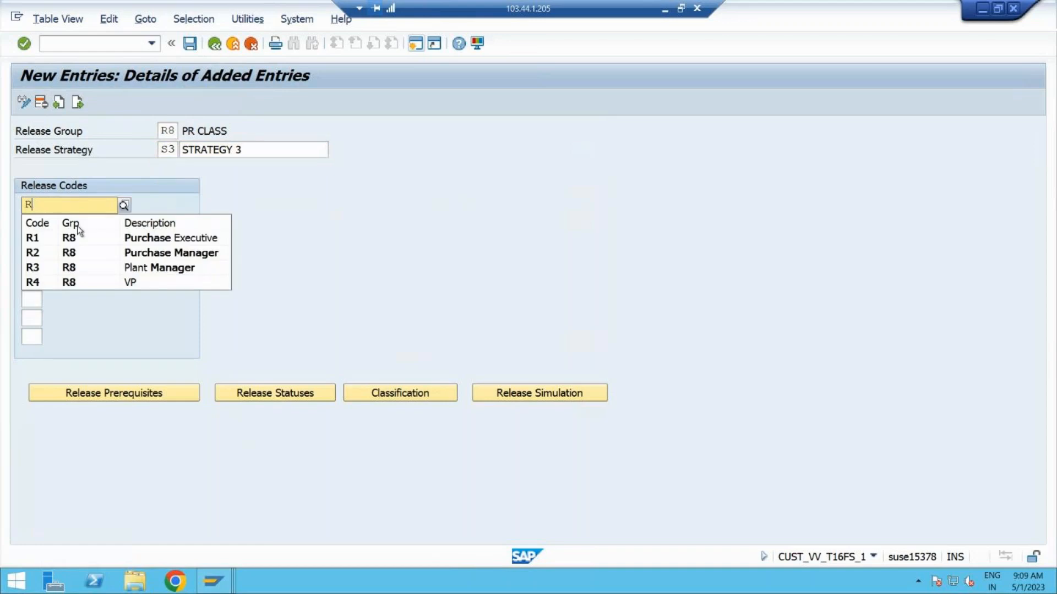
pyautogui.click(45, 242)
pyautogui.click(27, 223)
pyautogui.write('R')
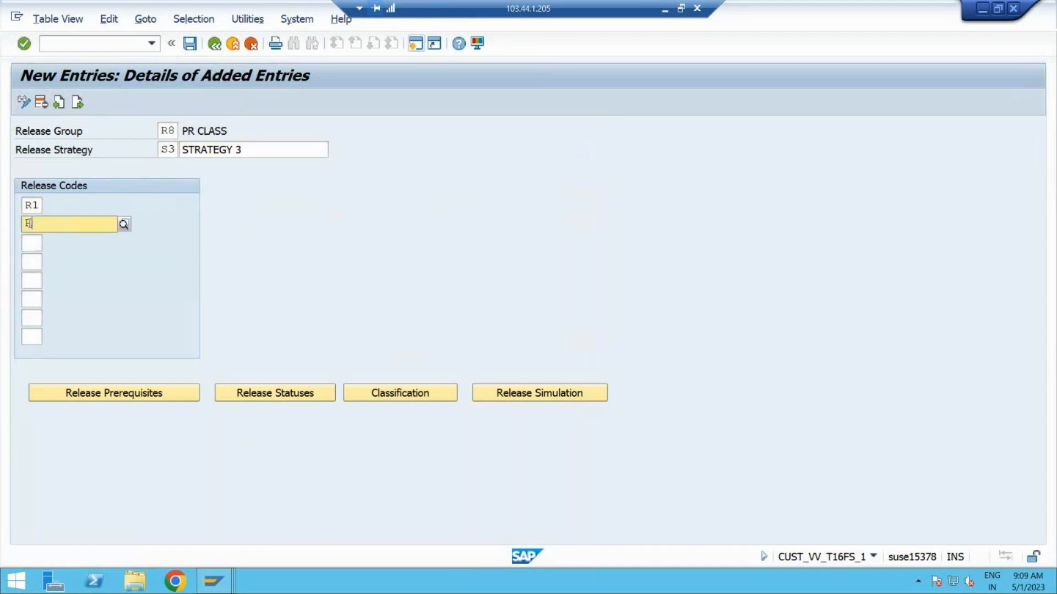
pyautogui.write('2R3')
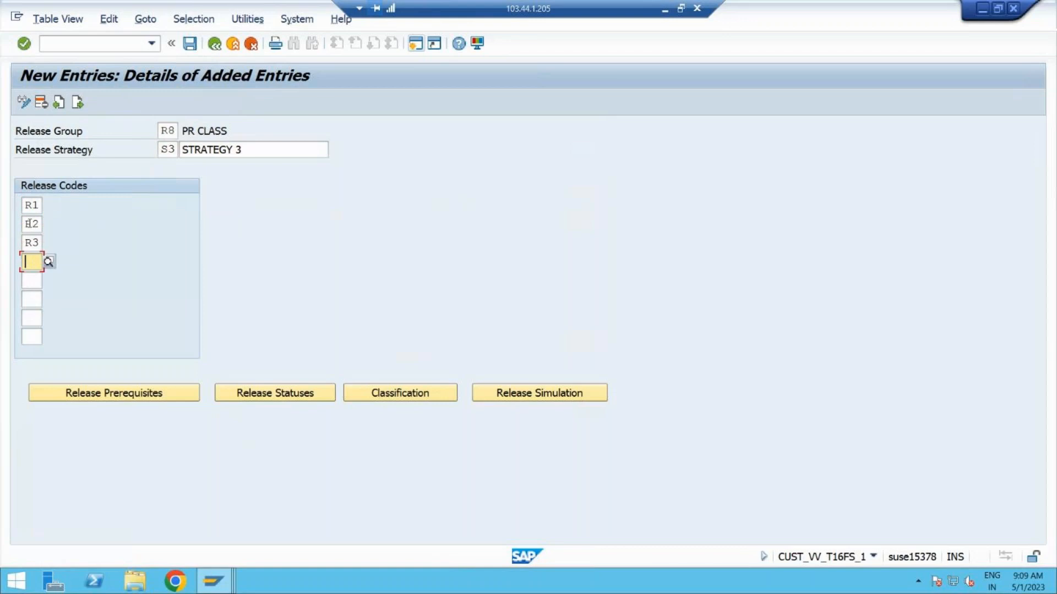
pyautogui.write('R4')
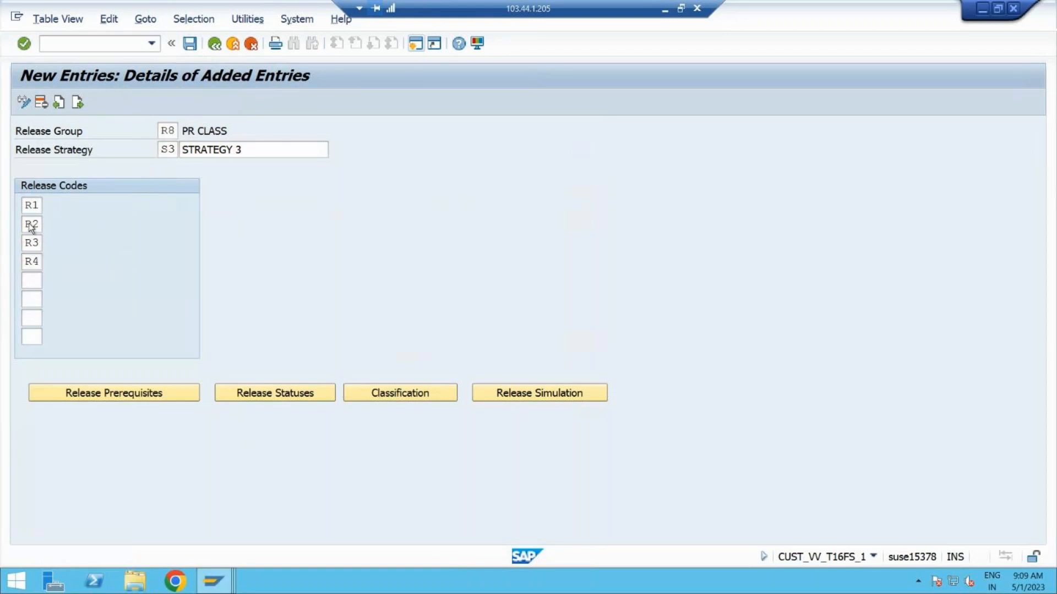
# Set the release prerequisites of strategy S3 so R2, R3 and R4 each require the codes preceding them, and save.
pyautogui.press('Return')
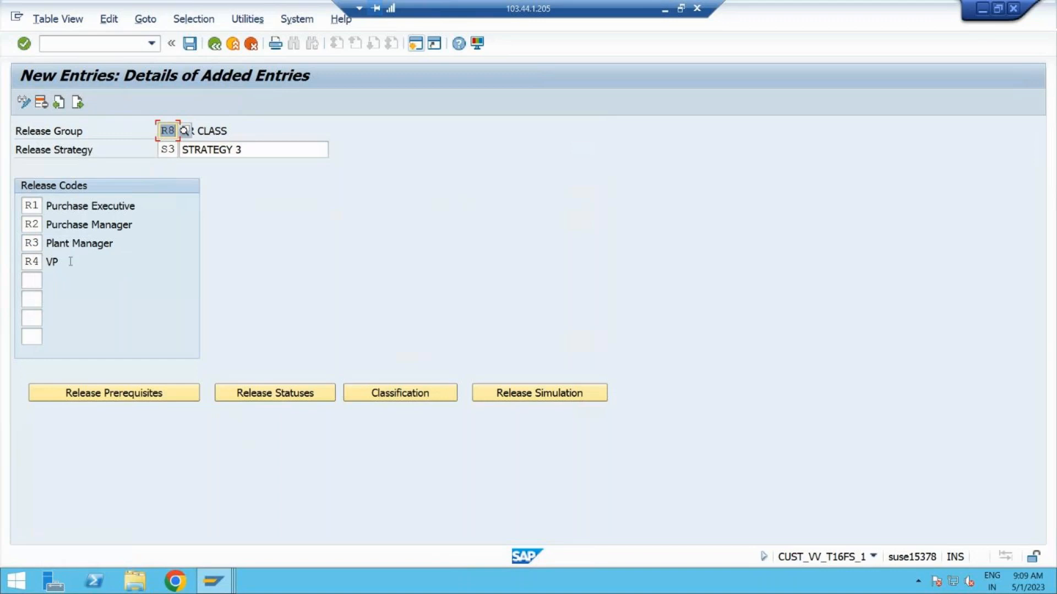
pyautogui.click(131, 392)
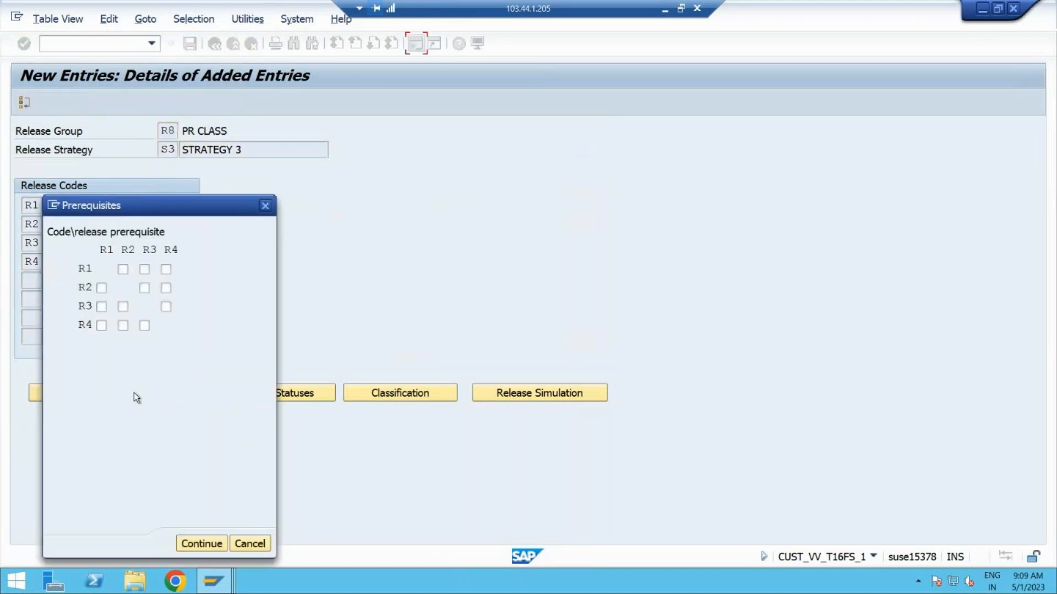
pyautogui.click(102, 288)
pyautogui.click(122, 307)
pyautogui.click(101, 326)
pyautogui.click(123, 325)
pyautogui.click(144, 325)
pyautogui.click(196, 543)
pyautogui.click(189, 44)
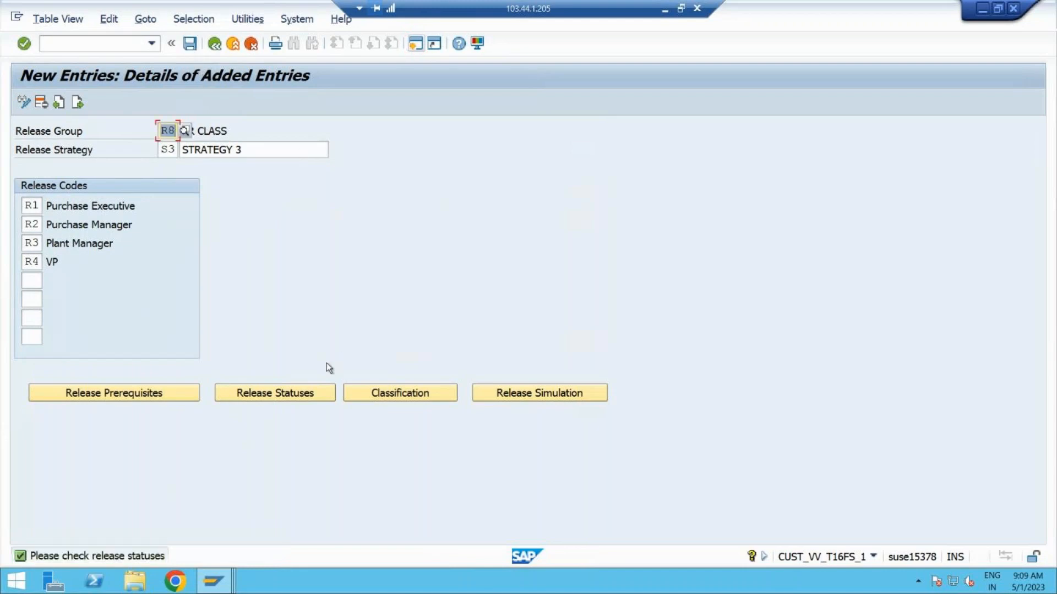
# Assign release indicator B to the four not fully released statuses of strategy S3 and save the strategy.
pyautogui.click(309, 389)
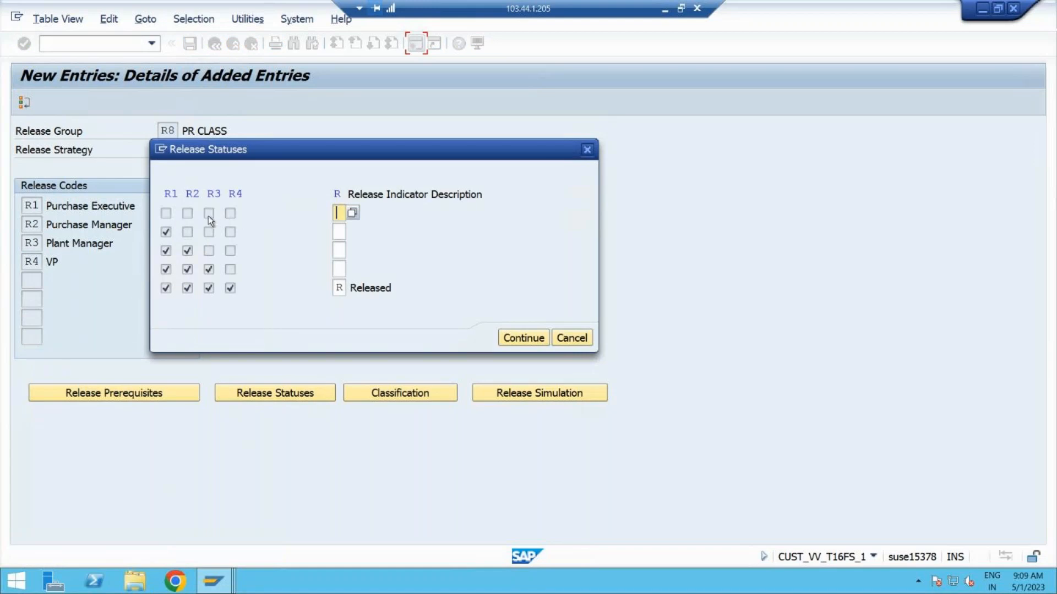
pyautogui.write('B')
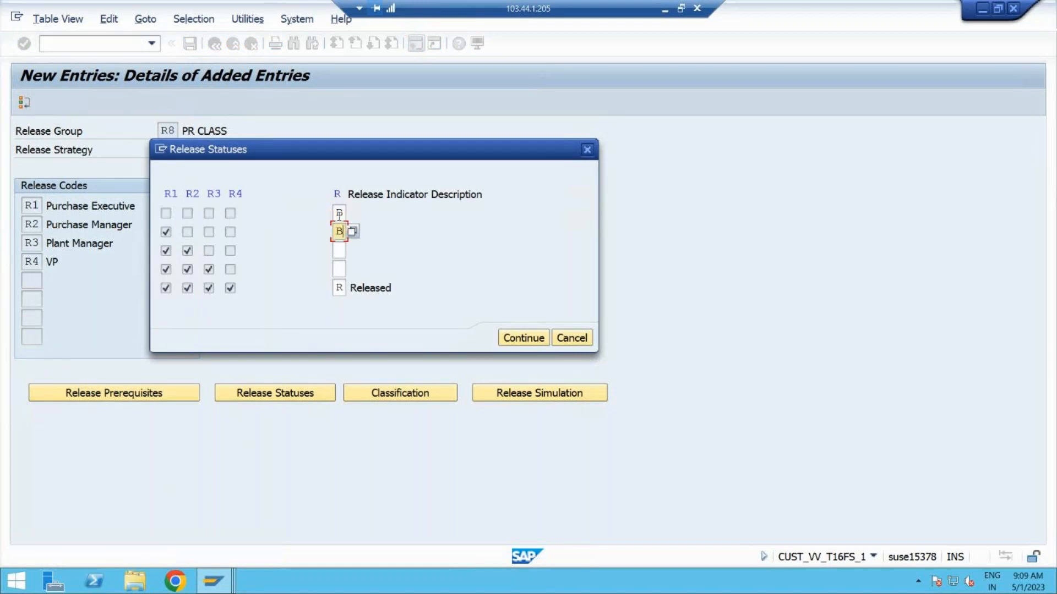
pyautogui.write('BBB')
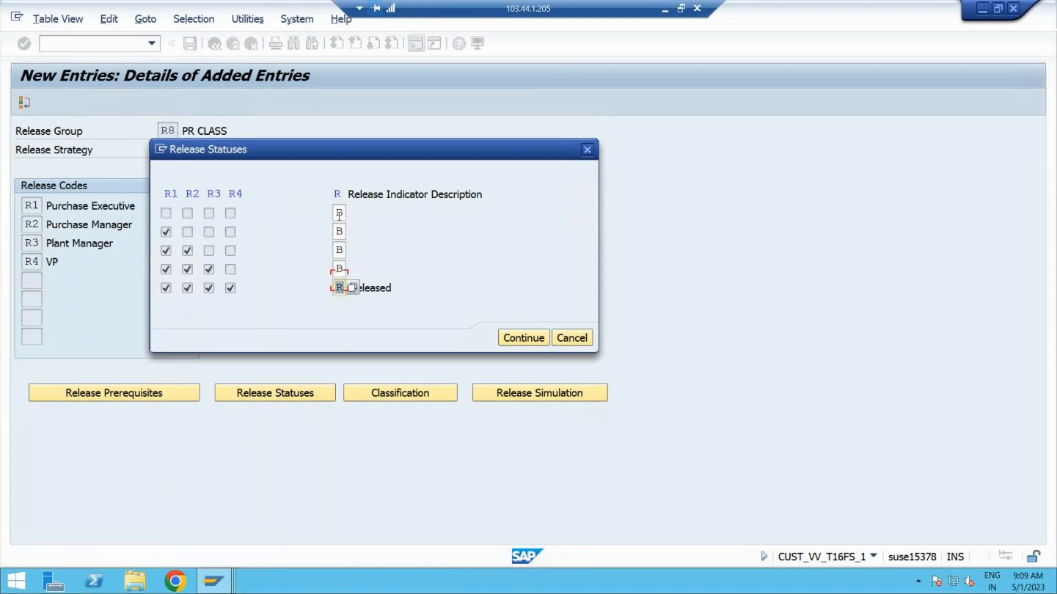
pyautogui.click(529, 339)
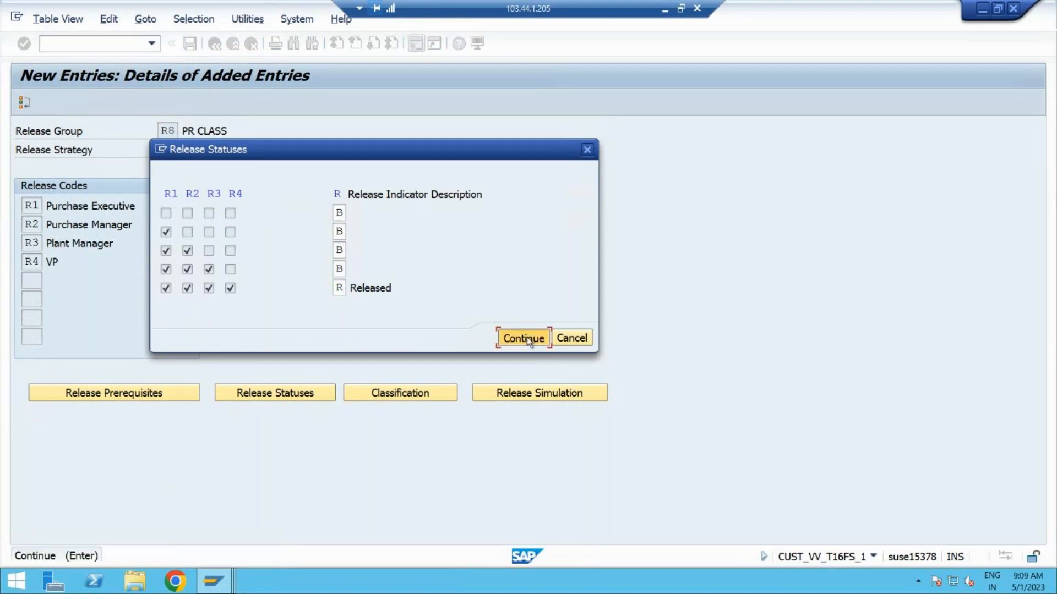
pyautogui.click(189, 44)
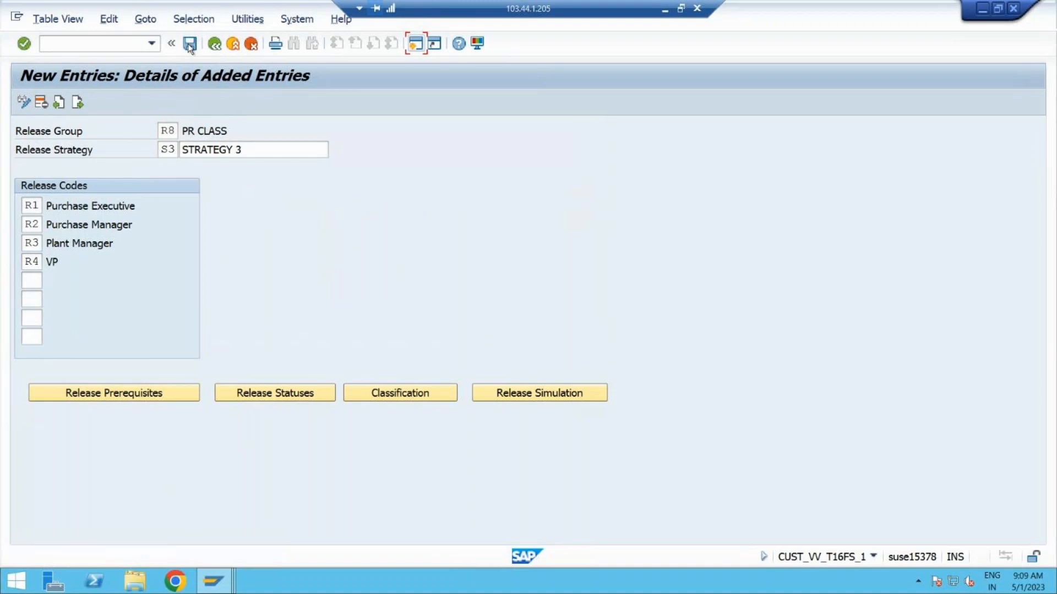
# In the classification of strategy S3, assign Plant 1 through Plant 6 to the Plant characteristic.
pyautogui.click(429, 393)
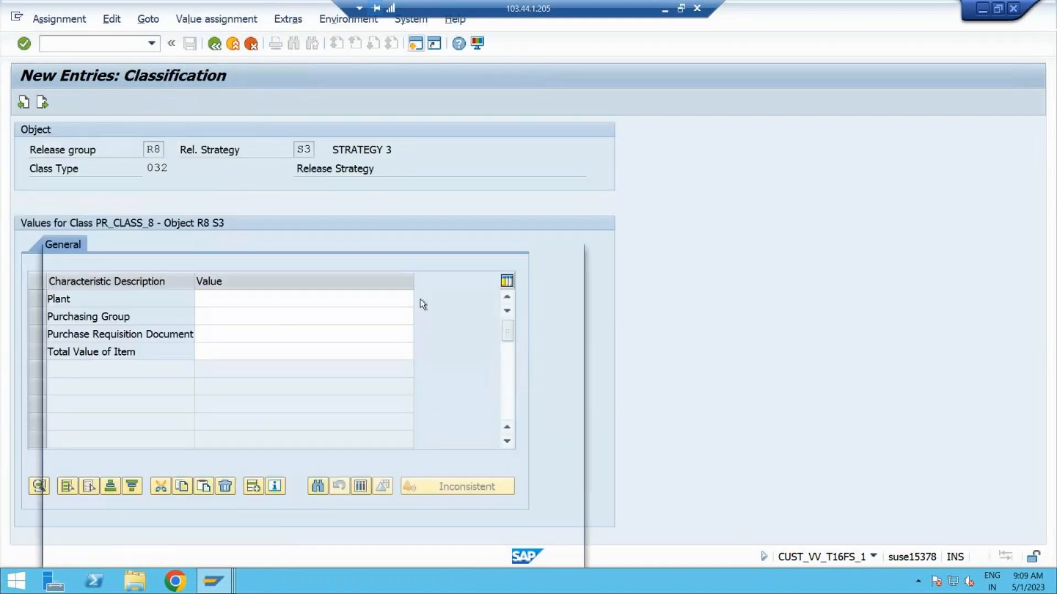
pyautogui.click(420, 298)
pyautogui.click(56, 334)
pyautogui.click(55, 352)
pyautogui.click(55, 369)
pyautogui.click(55, 405)
pyautogui.click(56, 422)
pyautogui.click(475, 554)
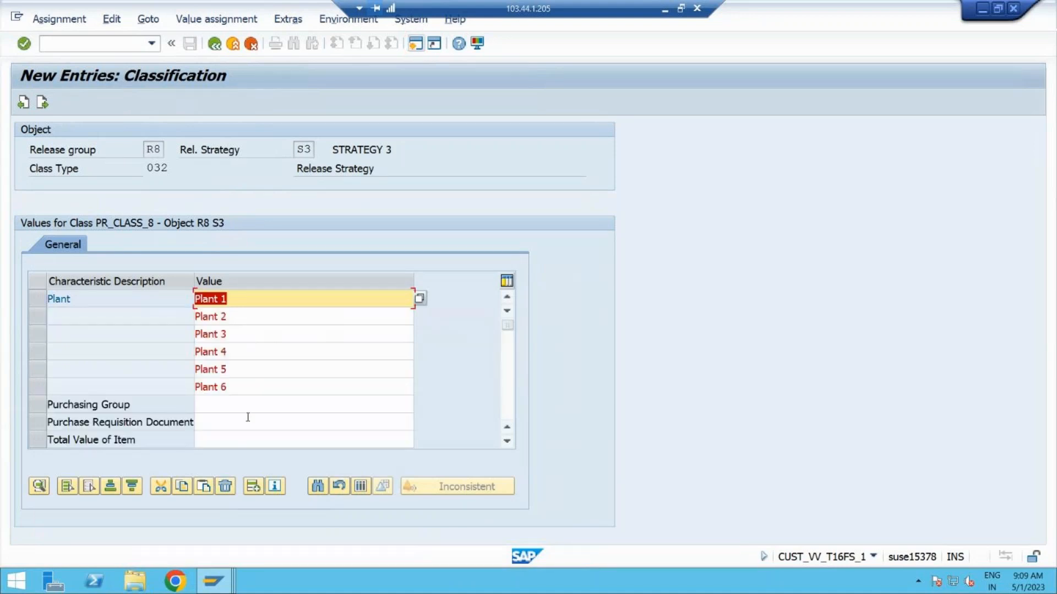
# Assign purchasing groups 001, 002, 003 and 004 to the Purchasing Group characteristic of strategy S3.
pyautogui.click(355, 410)
pyautogui.click(419, 404)
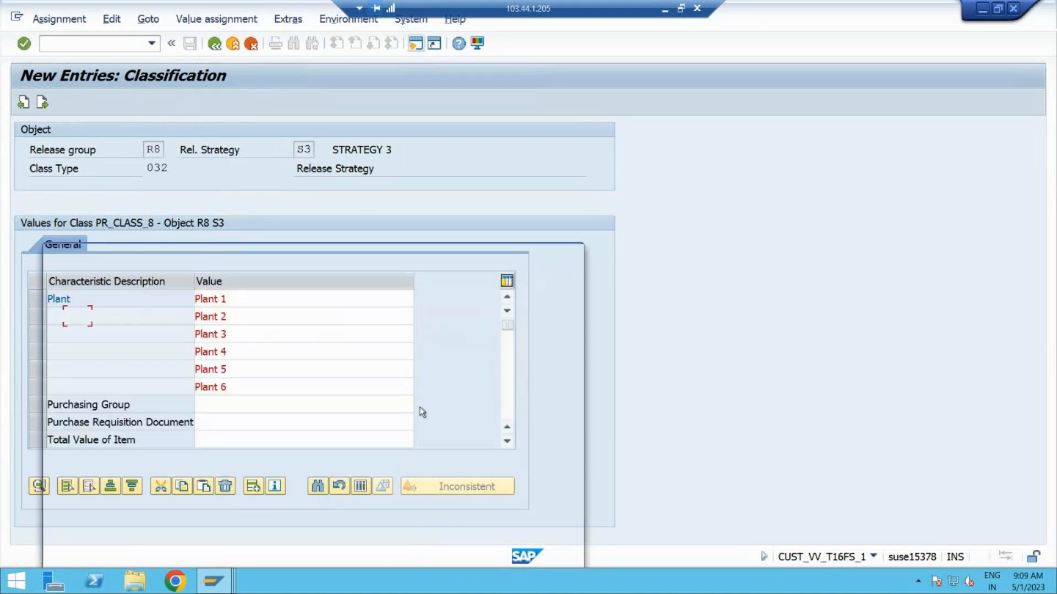
pyautogui.click(55, 335)
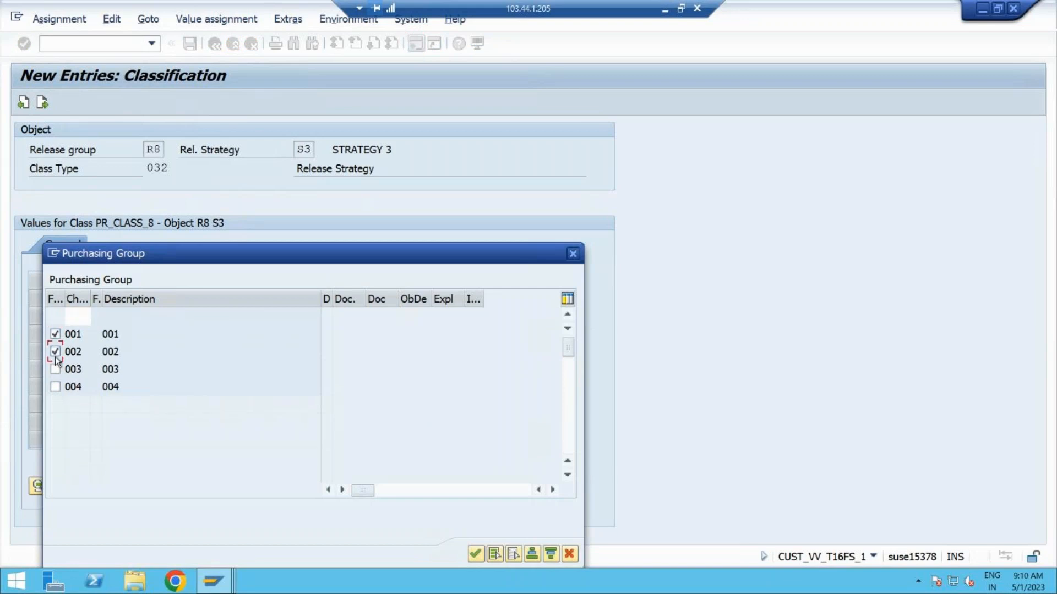
pyautogui.click(55, 387)
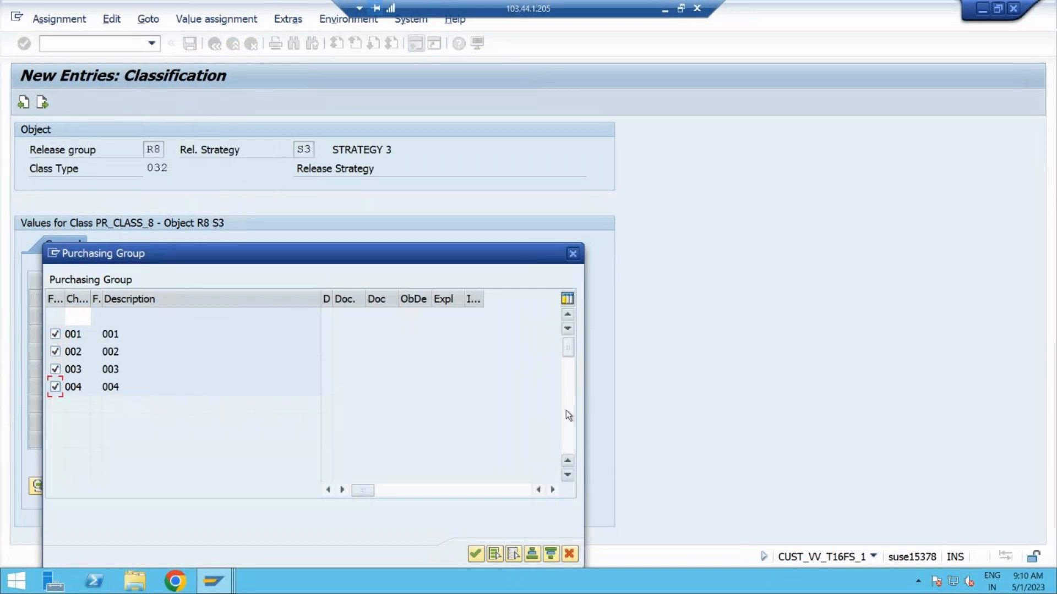
pyautogui.click(569, 478)
pyautogui.click(569, 478)
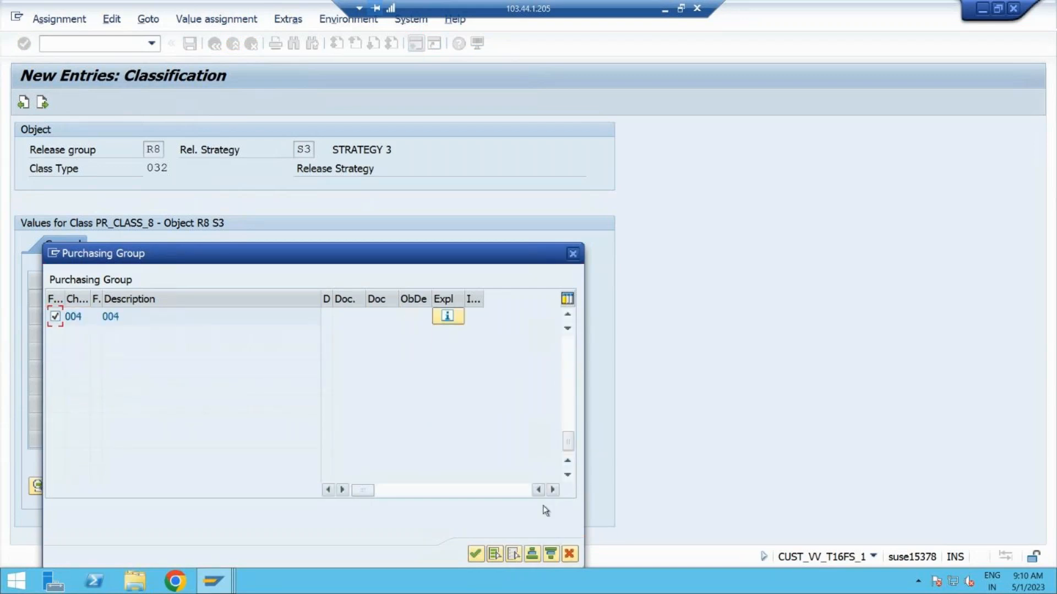
pyautogui.click(476, 554)
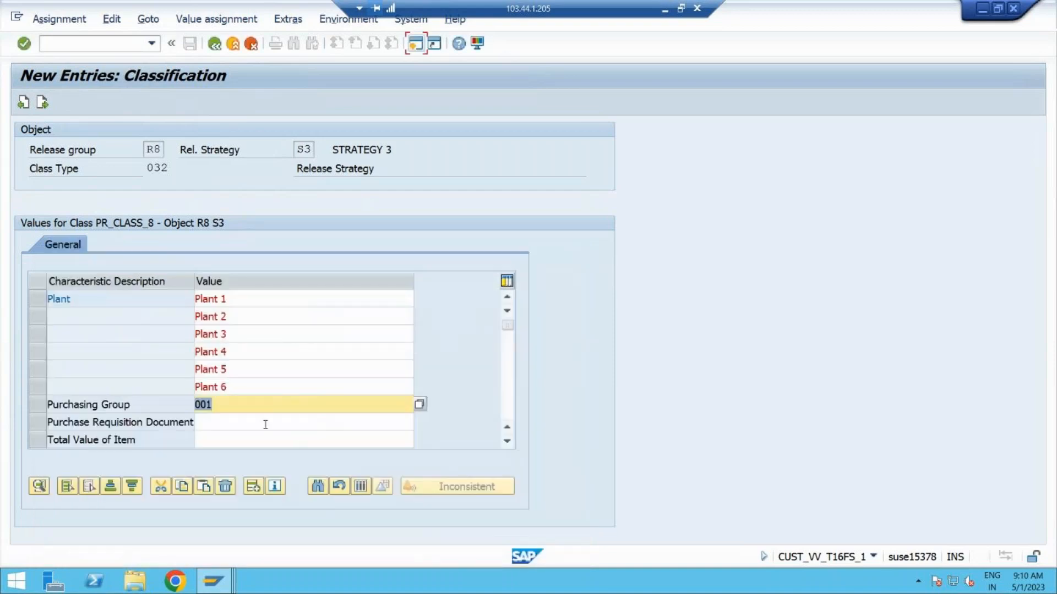
# Assign document types ZNB8, ZNB2 and NB to the Purchase Requisition Document characteristic of strategy S3.
pyautogui.scroll(-3, 506, 443)
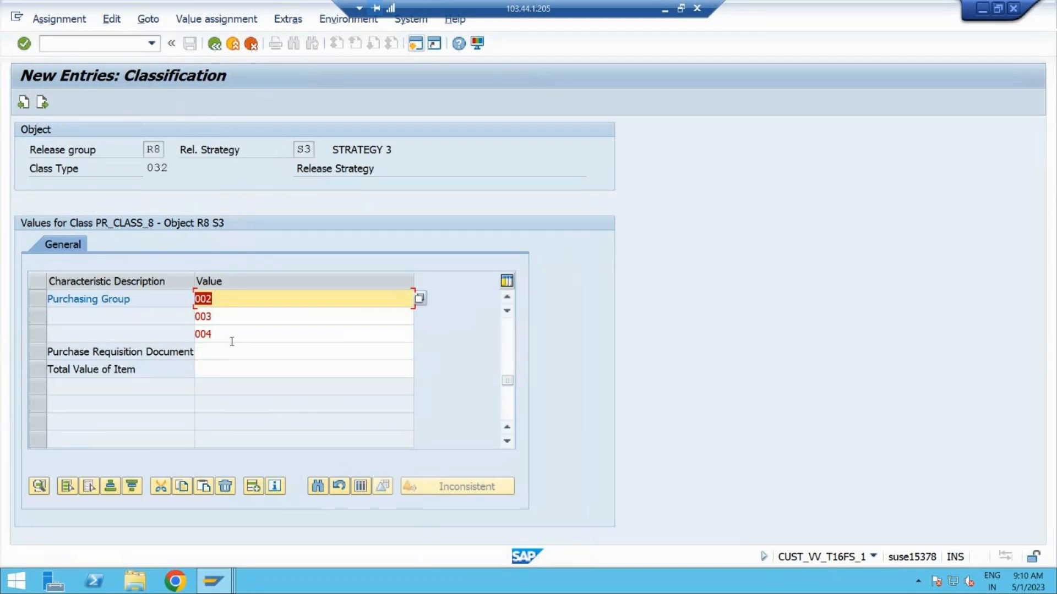
pyautogui.click(232, 348)
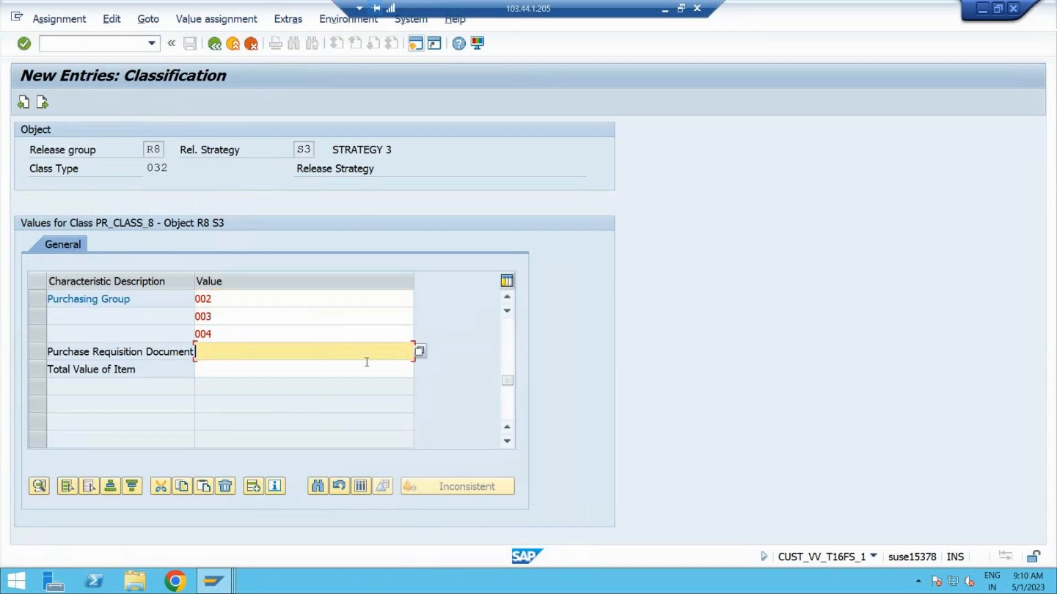
pyautogui.click(419, 351)
pyautogui.click(55, 334)
pyautogui.click(55, 352)
pyautogui.click(55, 370)
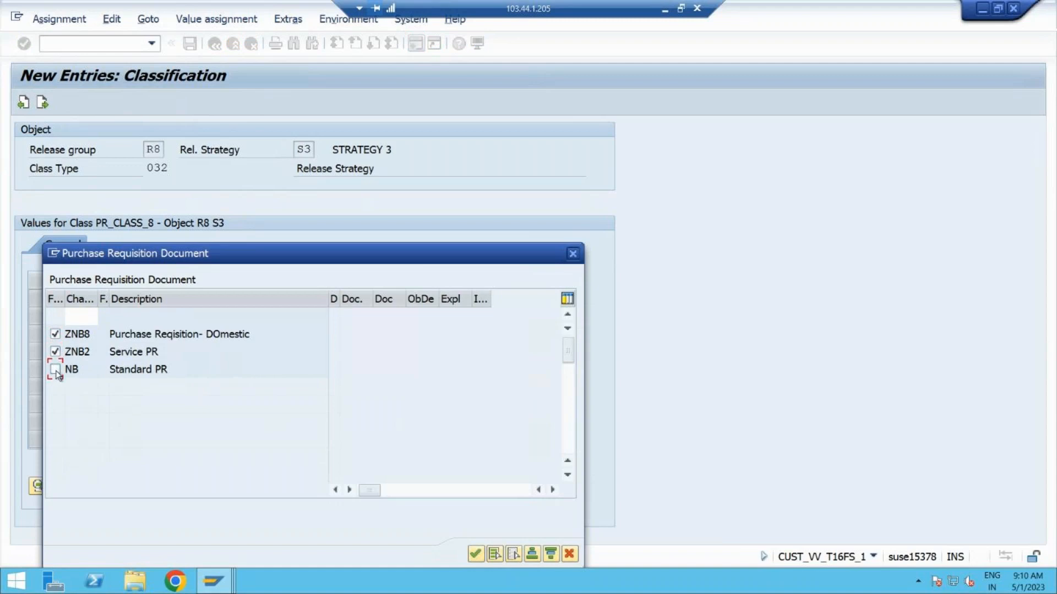
pyautogui.click(475, 559)
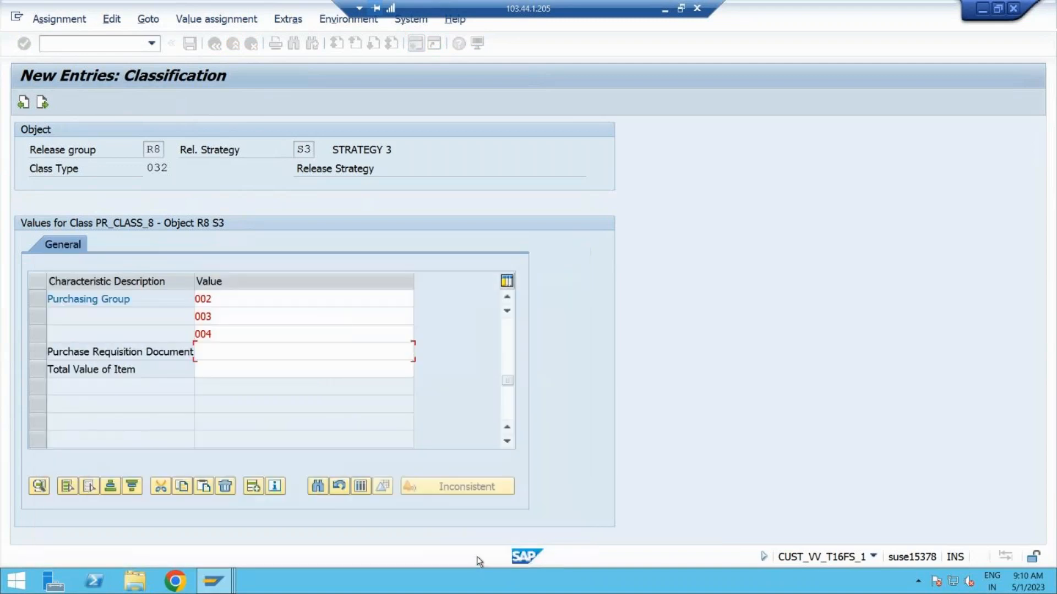
# Set the Total Value of Item characteristic to > 100000,00 INR, return to the strategy details and save strategy S3.
pyautogui.click(276, 370)
pyautogui.click(419, 370)
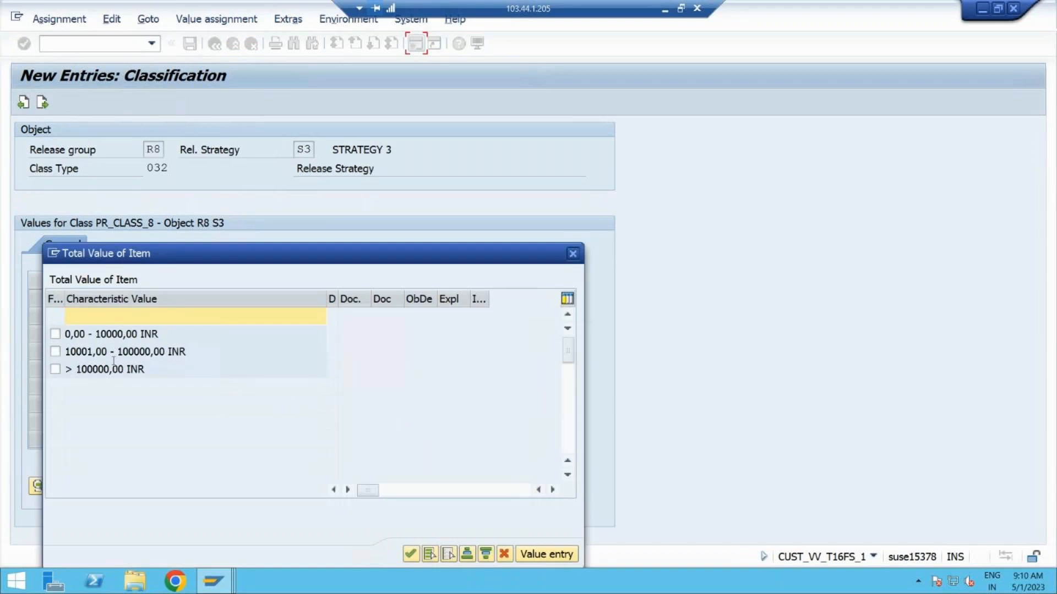
pyautogui.click(55, 369)
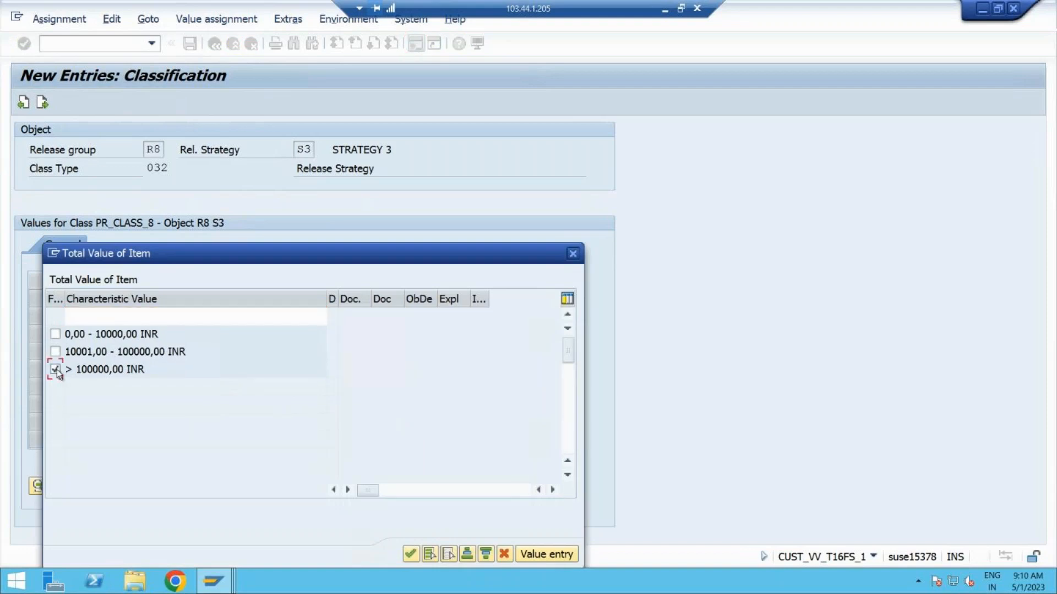
pyautogui.click(411, 555)
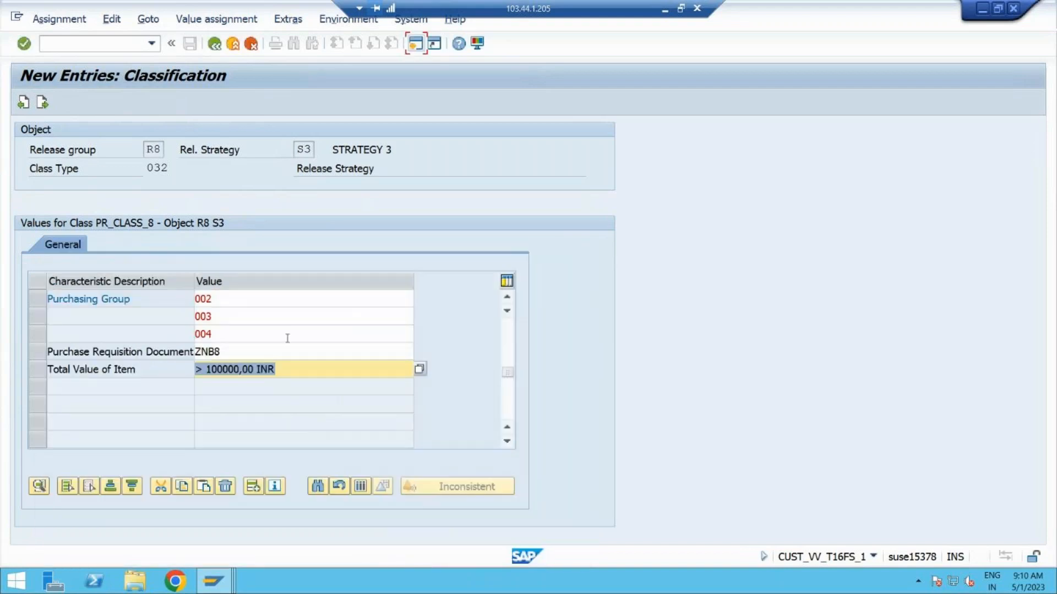
pyautogui.click(214, 44)
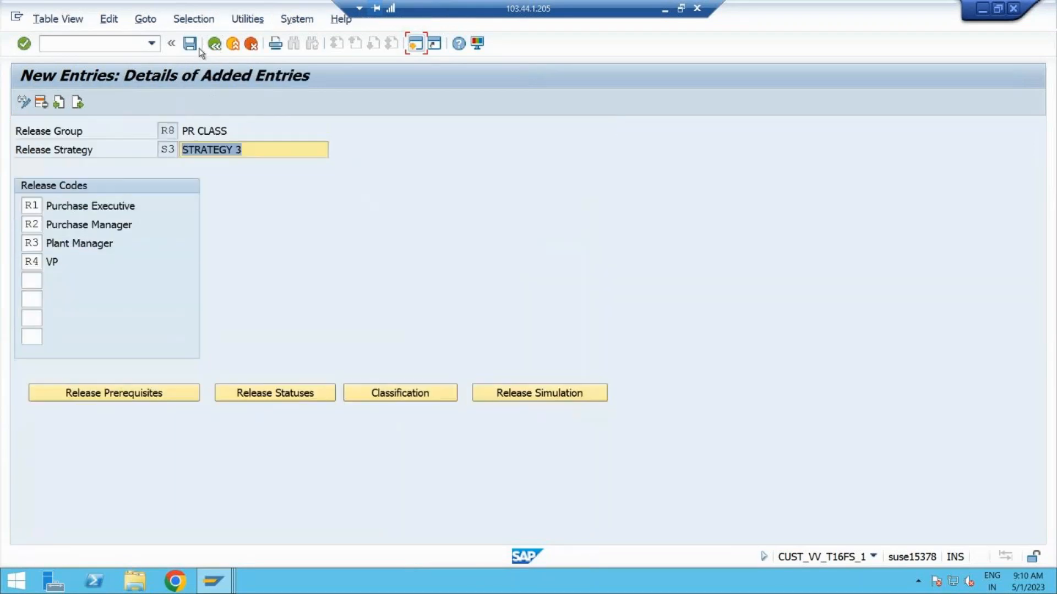
pyautogui.click(46, 44)
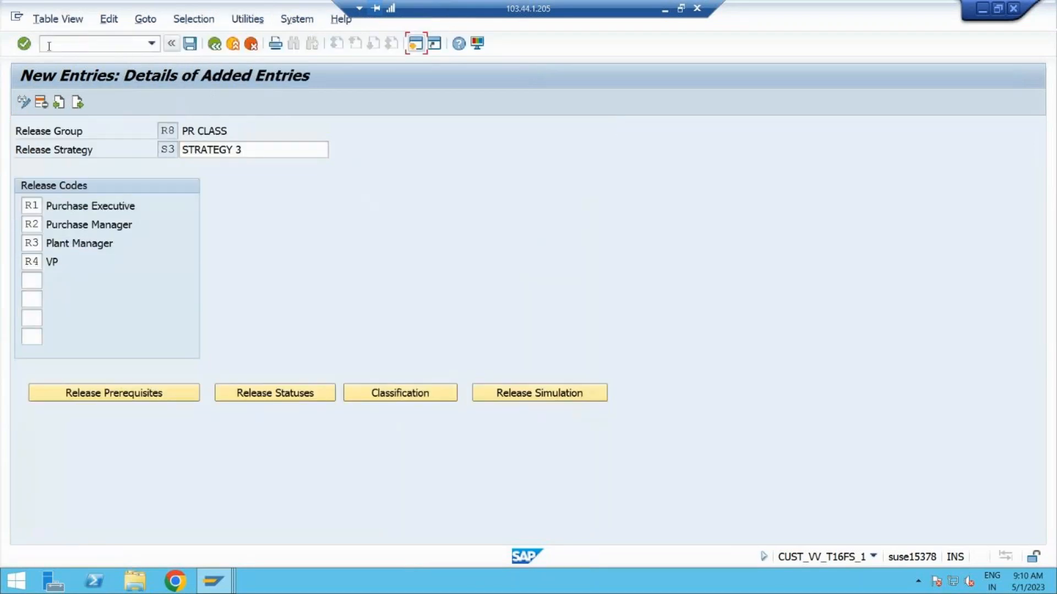
pyautogui.click(190, 45)
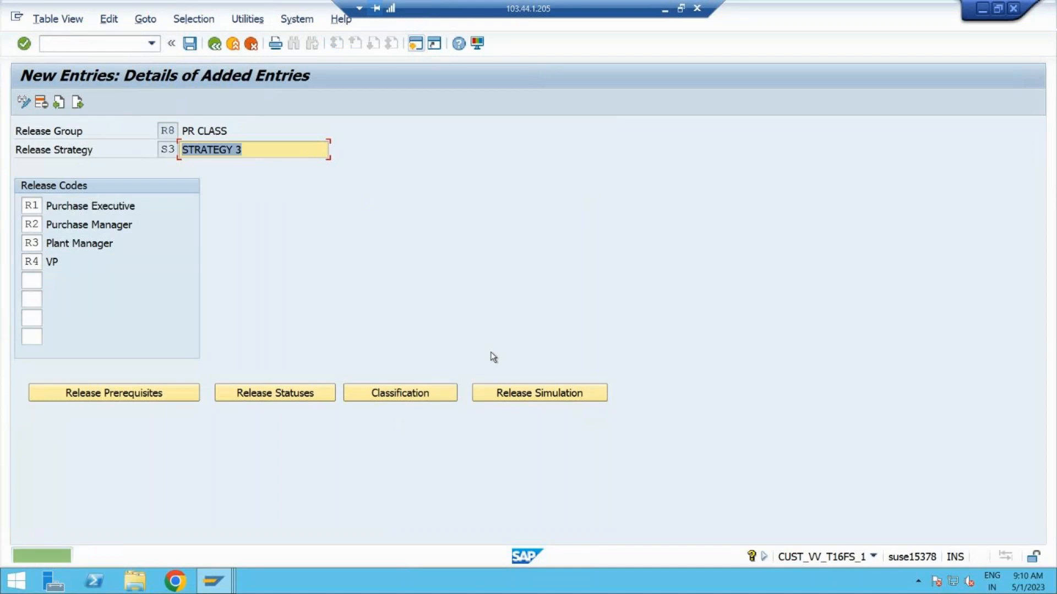
# Simulate the release of strategy S3 with codes R1, R2, R3 and R4 in sequence, then close the simulation and save.
pyautogui.click(525, 400)
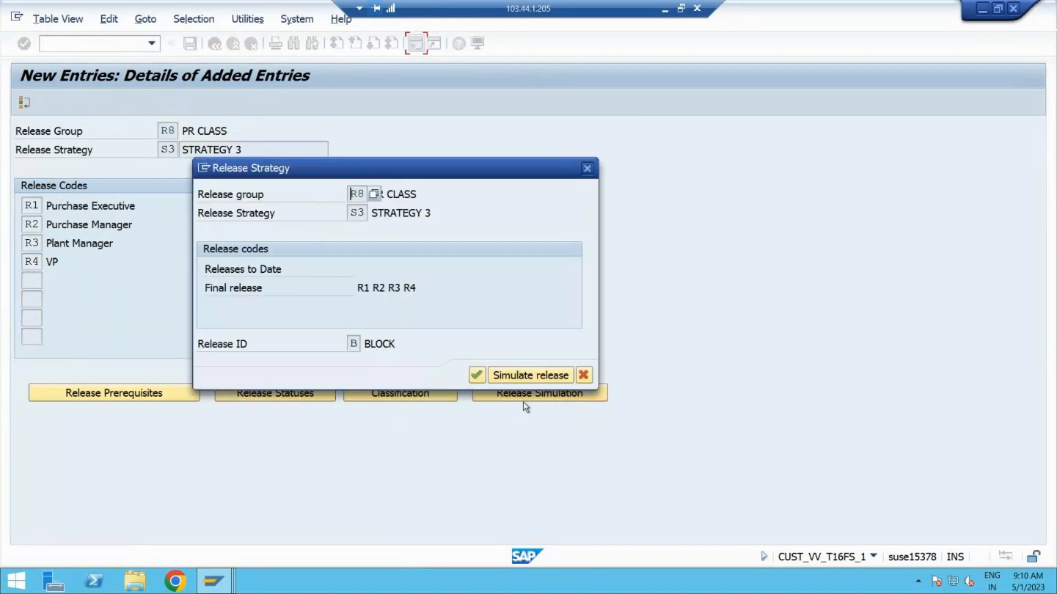
pyautogui.click(520, 376)
pyautogui.doubleClick(183, 250)
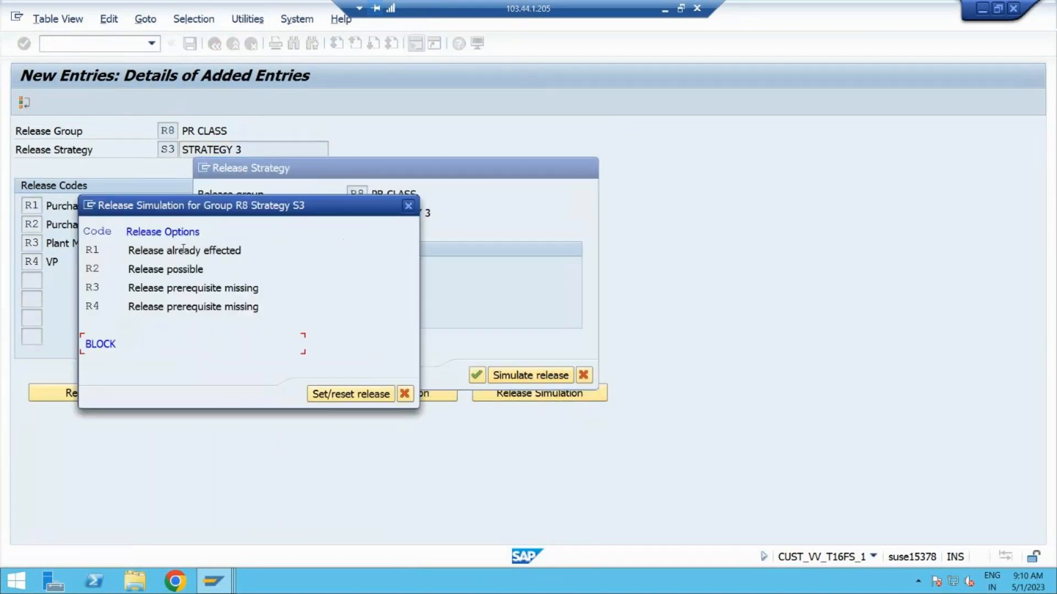
pyautogui.doubleClick(181, 269)
pyautogui.doubleClick(198, 286)
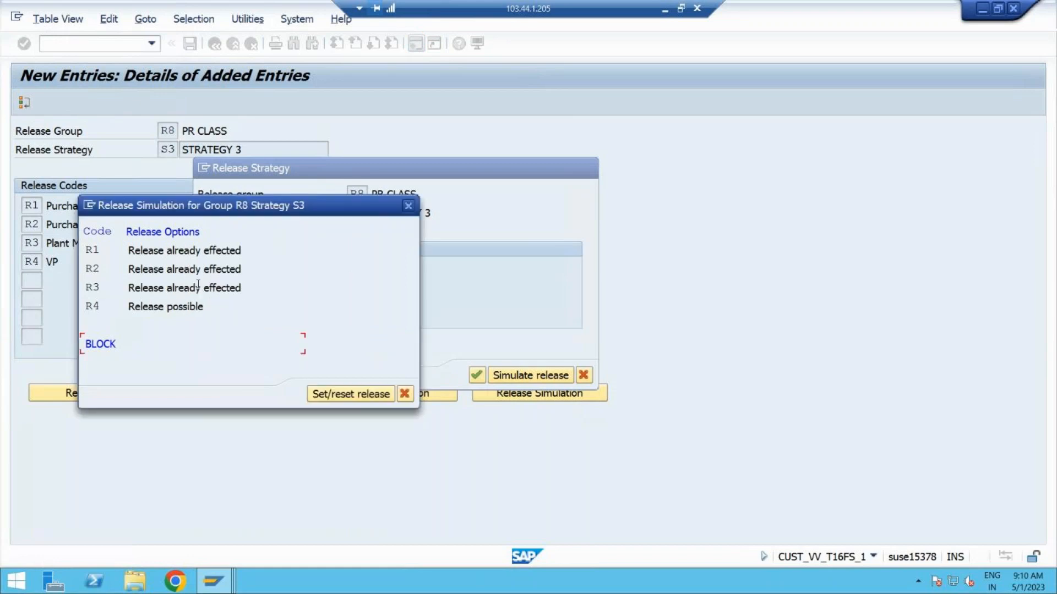
pyautogui.doubleClick(201, 304)
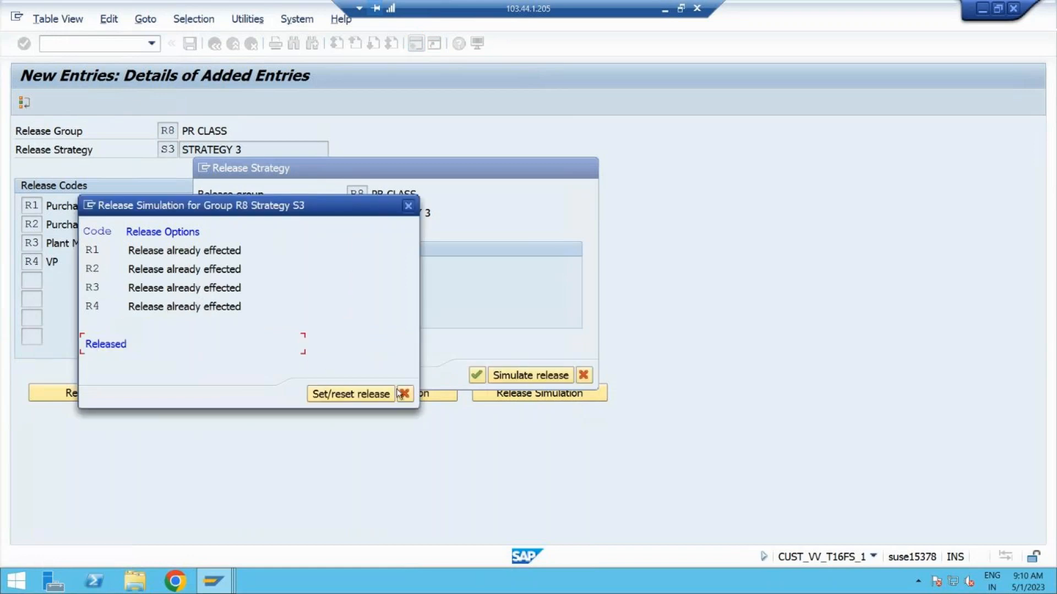
pyautogui.click(405, 394)
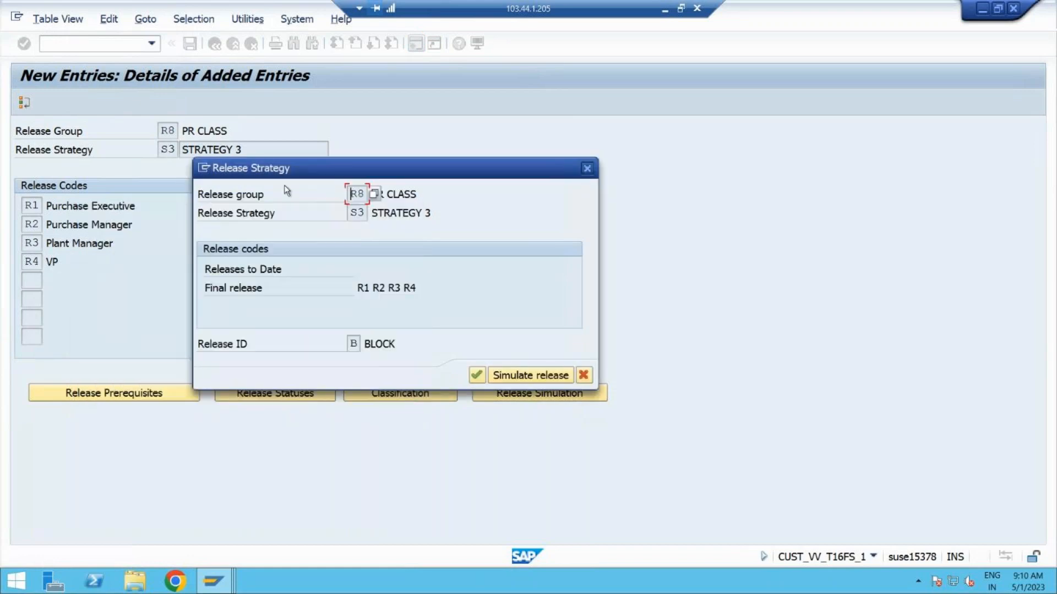
pyautogui.click(477, 376)
pyautogui.click(187, 46)
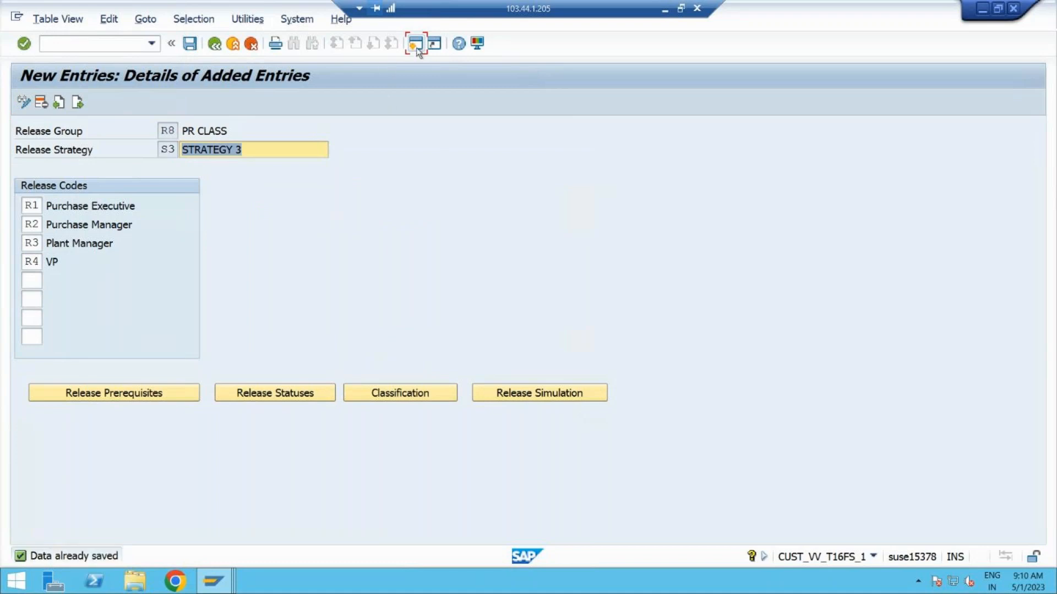
# Switch to the Create Purchase Requisition session and restart it with transaction ME51N.
pyautogui.click(213, 584)
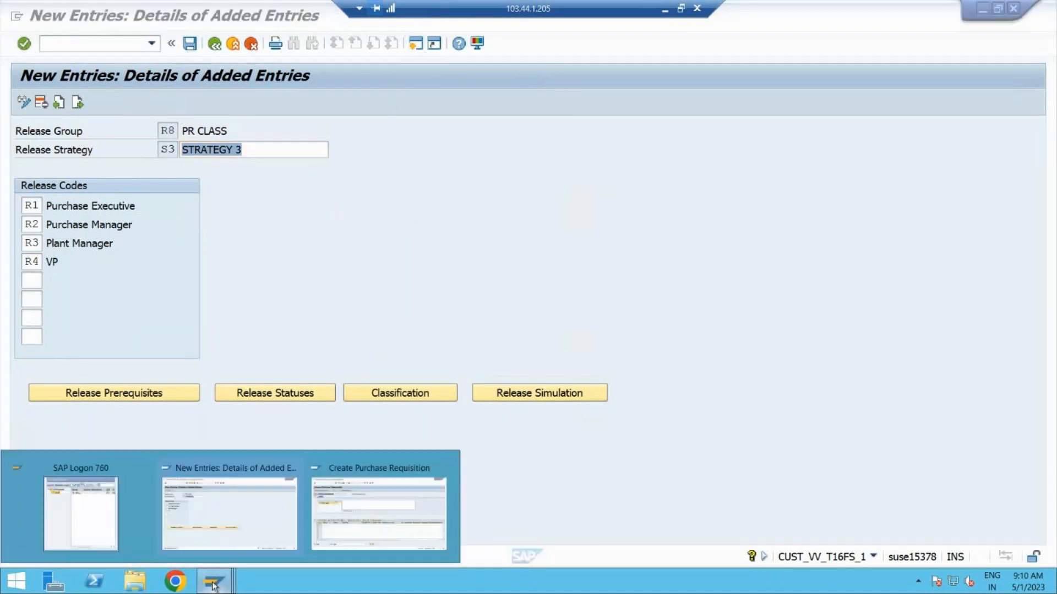
pyautogui.click(386, 508)
pyautogui.click(96, 49)
pyautogui.write('/n')
pyautogui.press('Return')
pyautogui.write('ME51N')
pyautogui.press('Return')
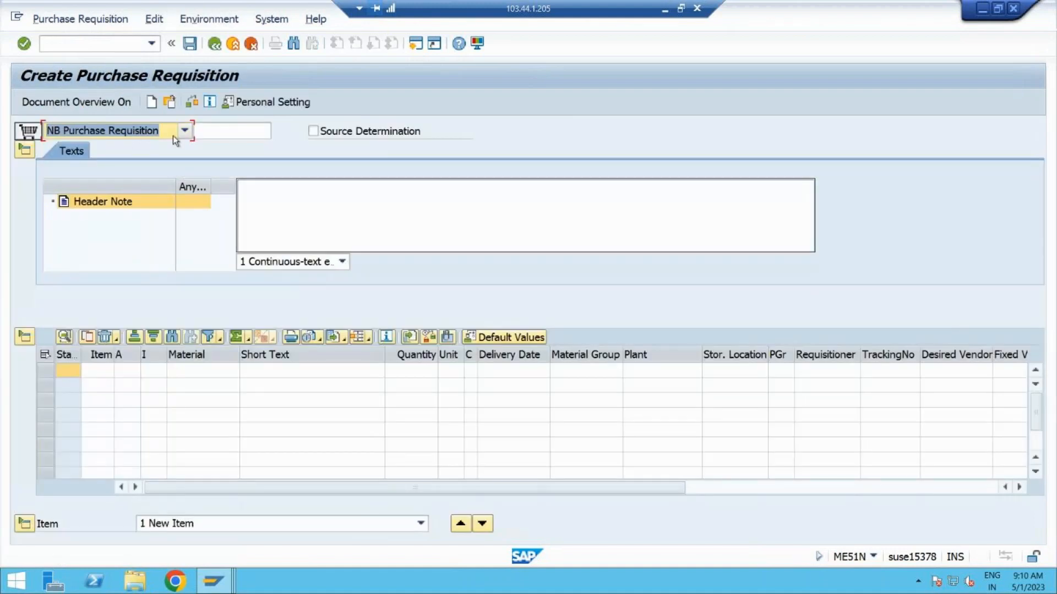
# Set the purchase requisition's document type to ZNB8 Purchase Req BHEL8.
pyautogui.click(185, 131)
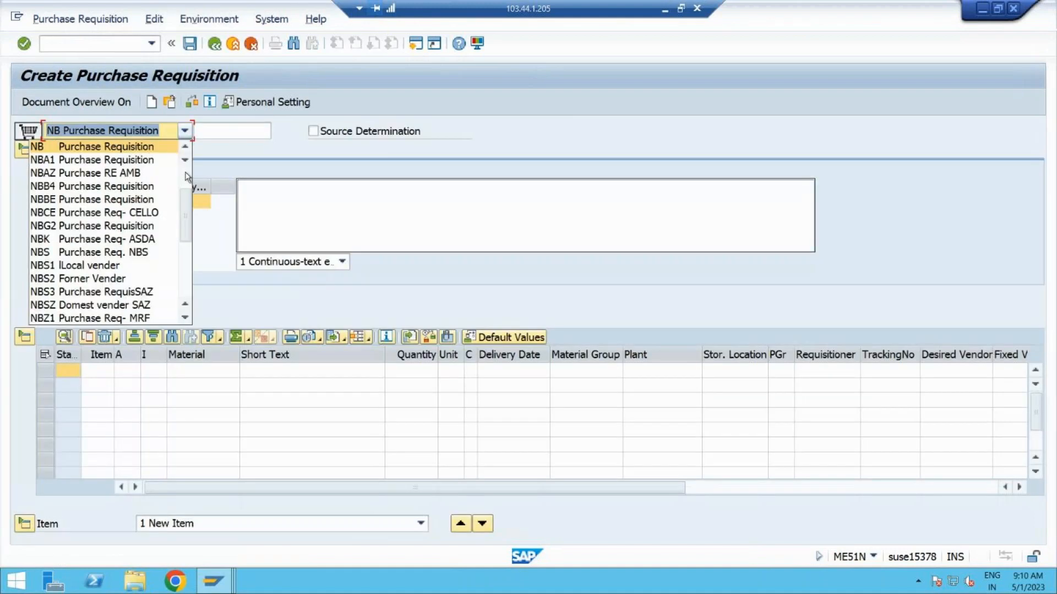
pyautogui.click(187, 296)
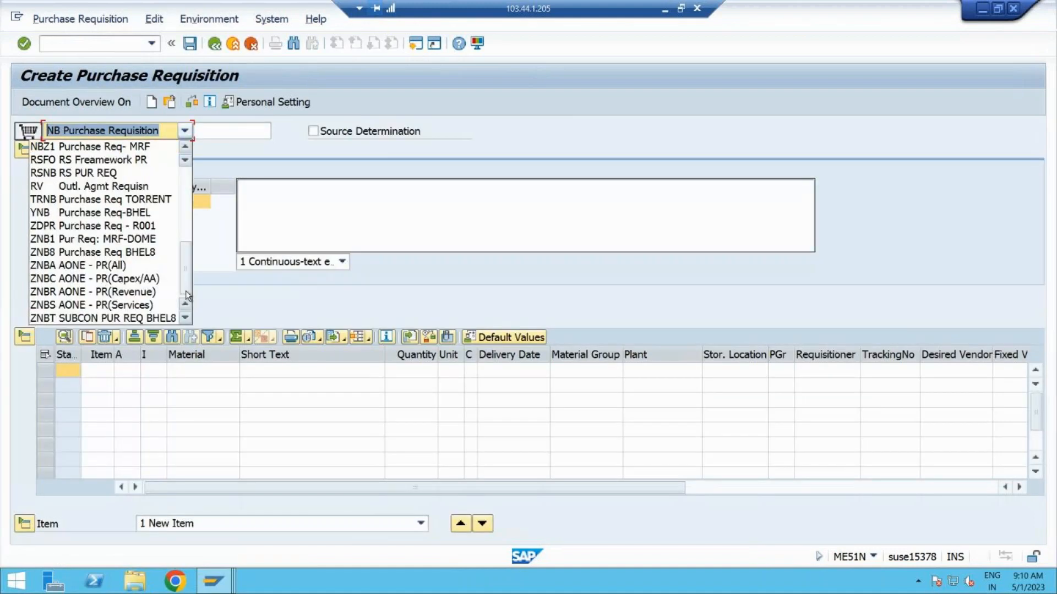
pyautogui.click(86, 253)
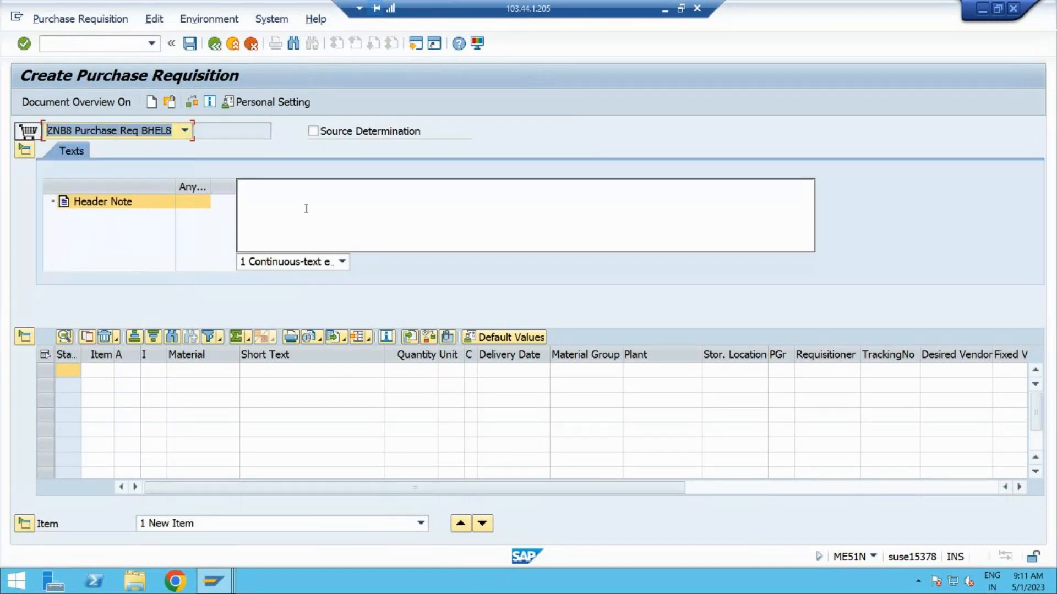
# Search for materials in plant 77P1 and enter STEEL 190 as the first item's material.
pyautogui.click(237, 368)
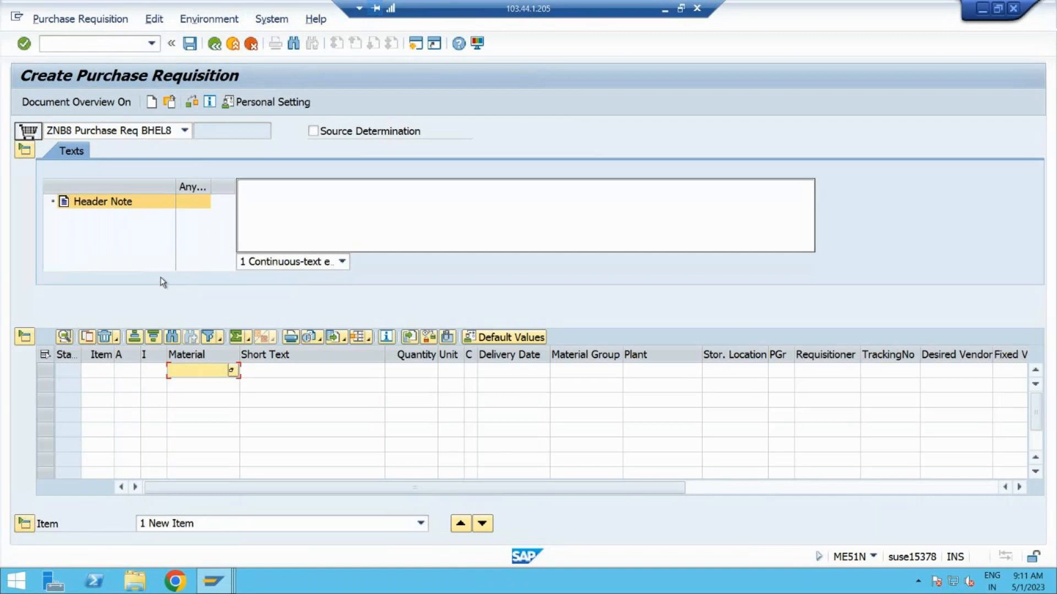
pyautogui.click(232, 370)
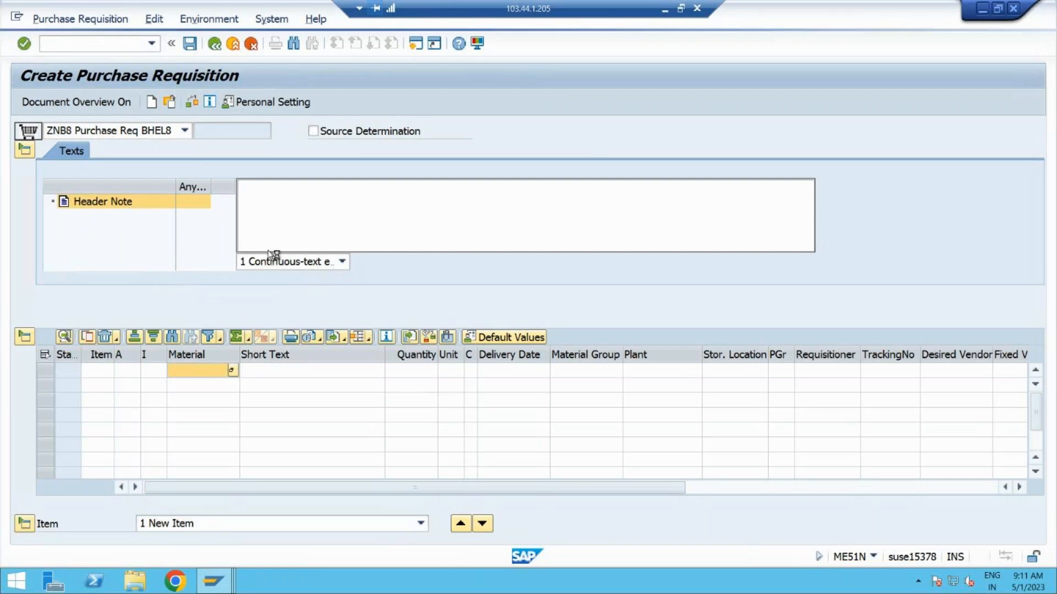
pyautogui.click(188, 180)
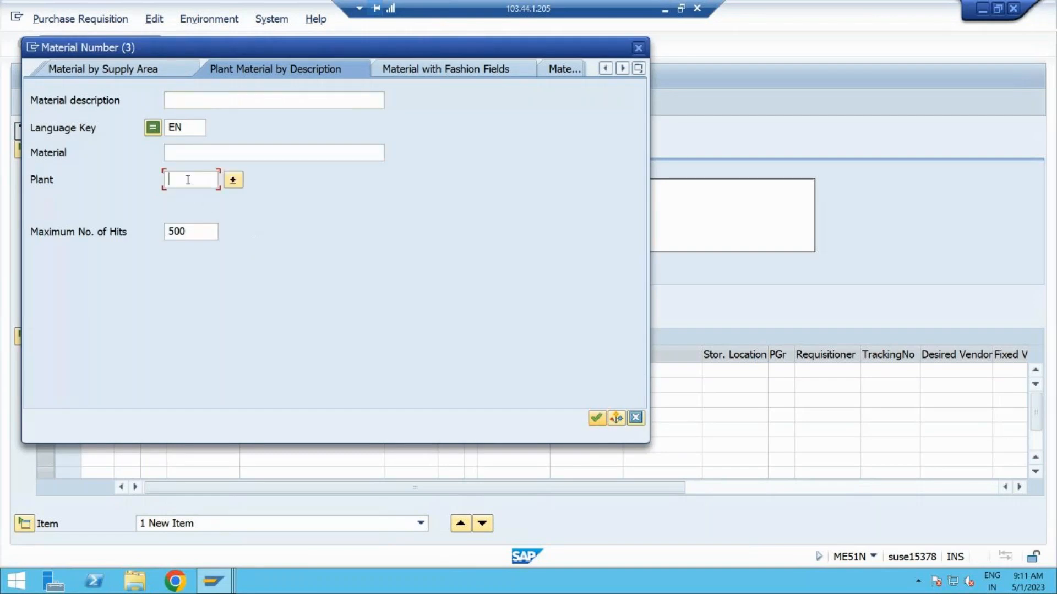
pyautogui.write('77P1')
pyautogui.press('Return')
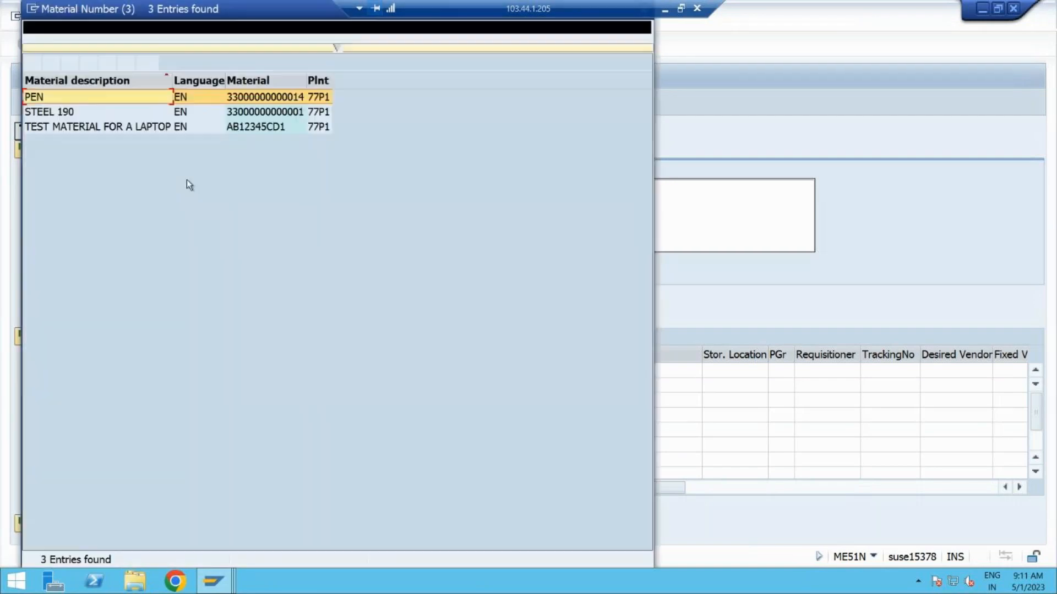
pyautogui.click(145, 113)
pyautogui.doubleClick(146, 114)
# Set the STEEL 190 item's quantity to 1000 and its plant to 77P1.
pyautogui.click(399, 369)
pyautogui.write('1000')
pyautogui.press('Tab')
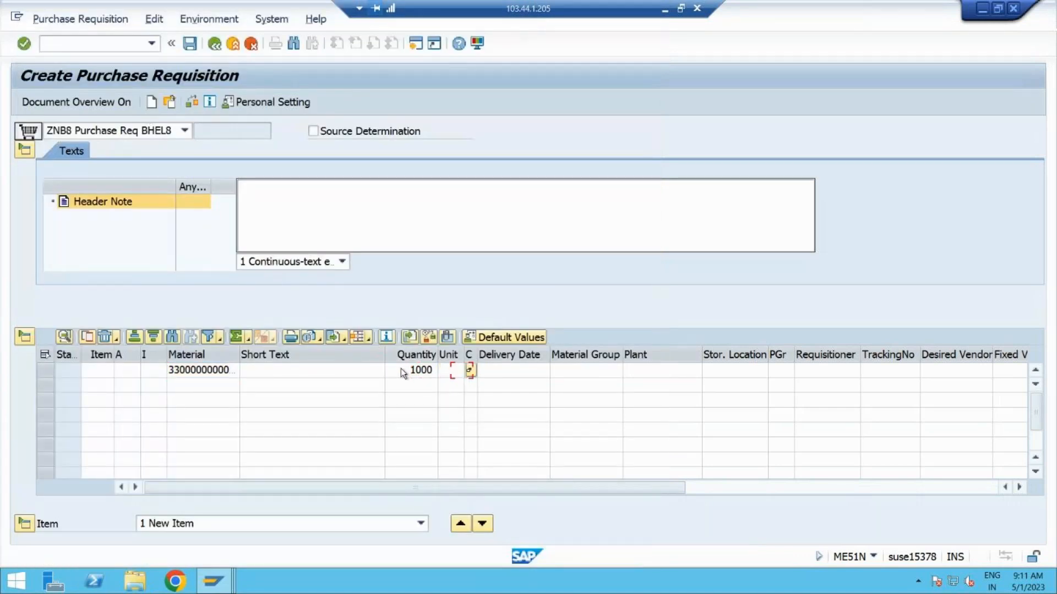
pyautogui.click(401, 370)
pyautogui.press('Return')
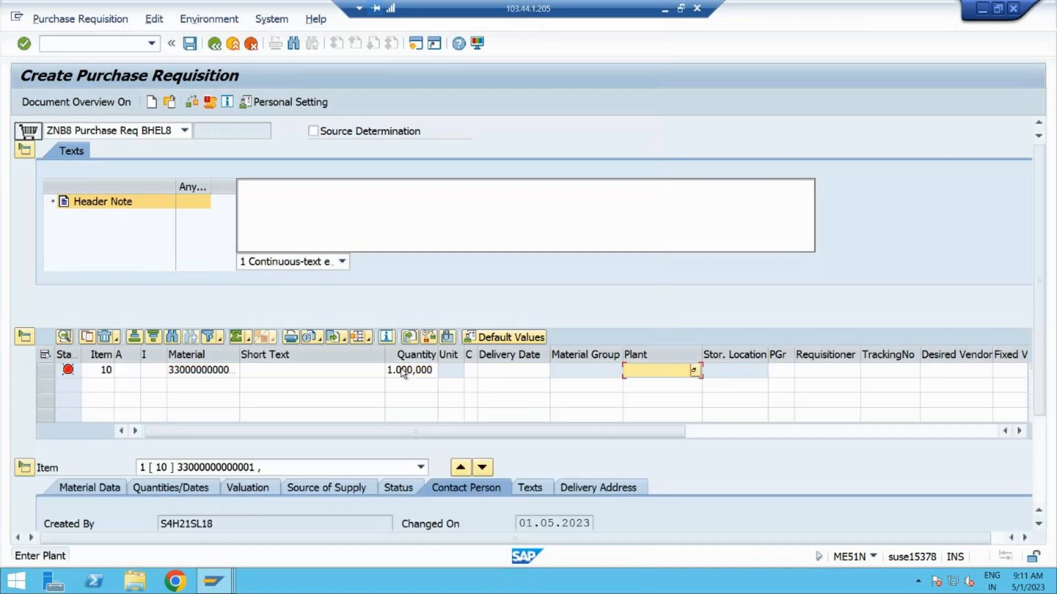
pyautogui.write('77P1')
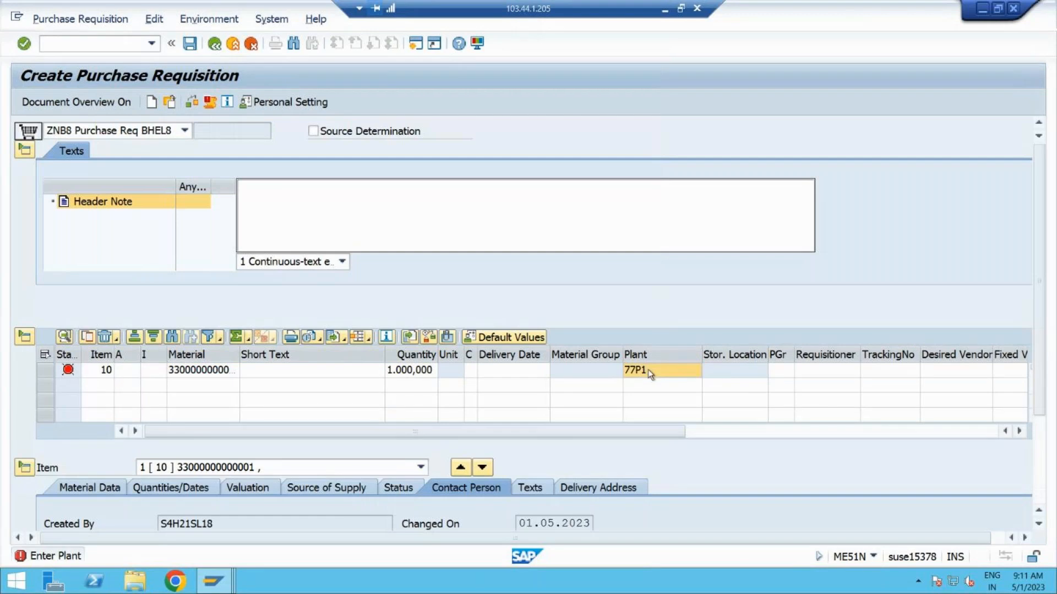
pyautogui.press('Return')
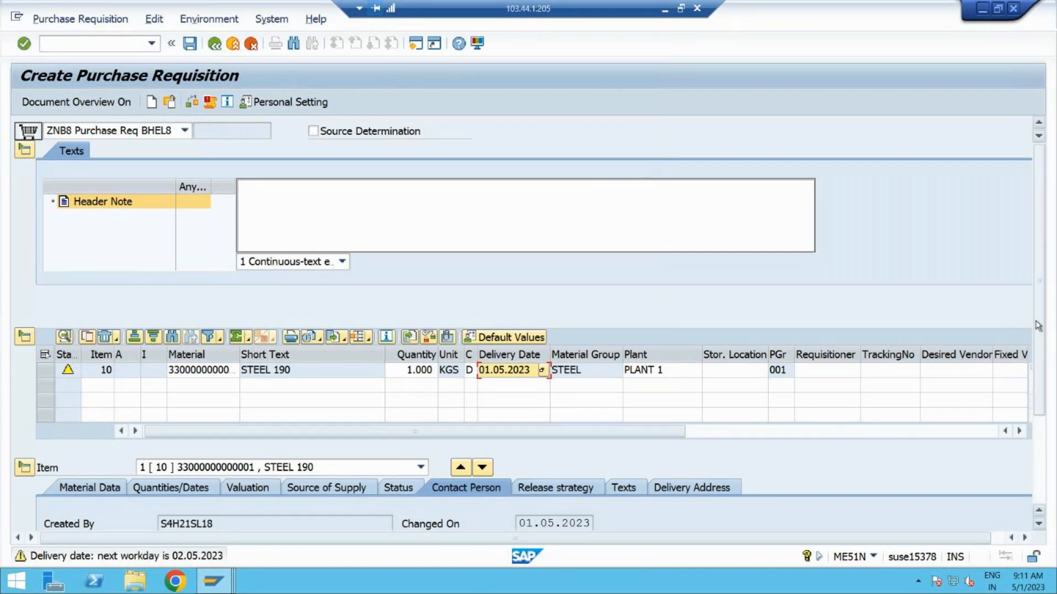
# Examine item 10's release strategy details and compare them with its valuation price and total value.
pyautogui.scroll(-4, 1039, 331)
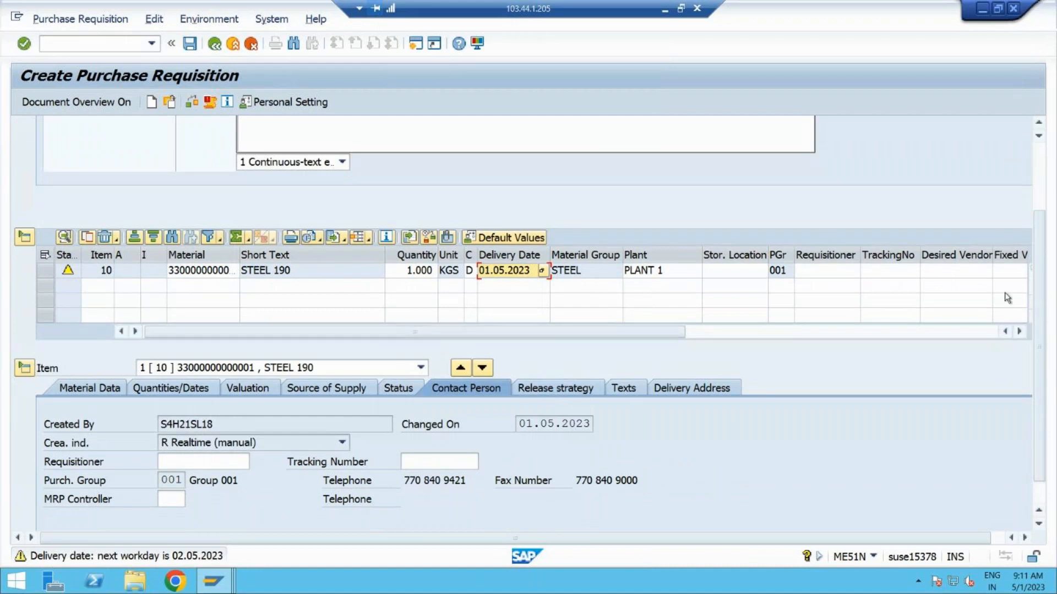
pyautogui.moveTo(1038, 311)
pyautogui.mouseDown()
pyautogui.moveTo(1037, 286)
pyautogui.moveTo(1041, 330)
pyautogui.mouseUp()
pyautogui.click(552, 361)
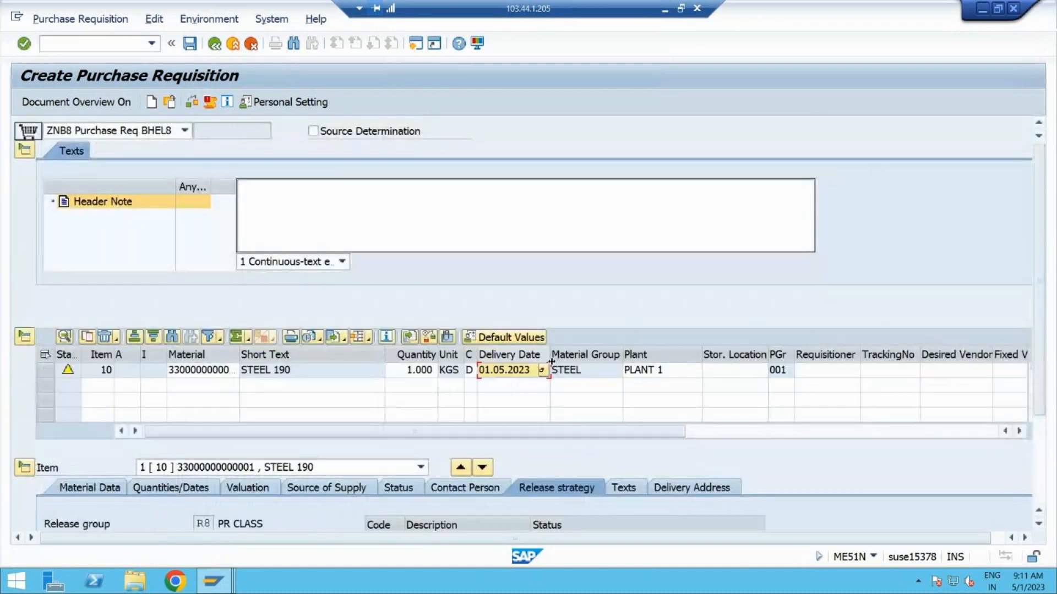
pyautogui.moveTo(1040, 302); pyautogui.dragTo(1051, 407)
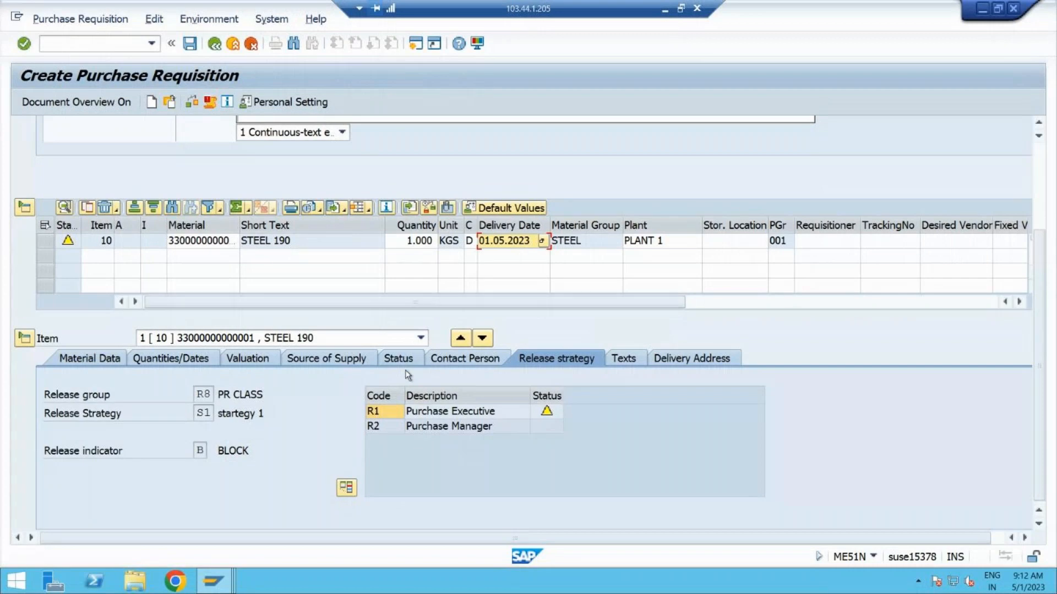
pyautogui.click(248, 359)
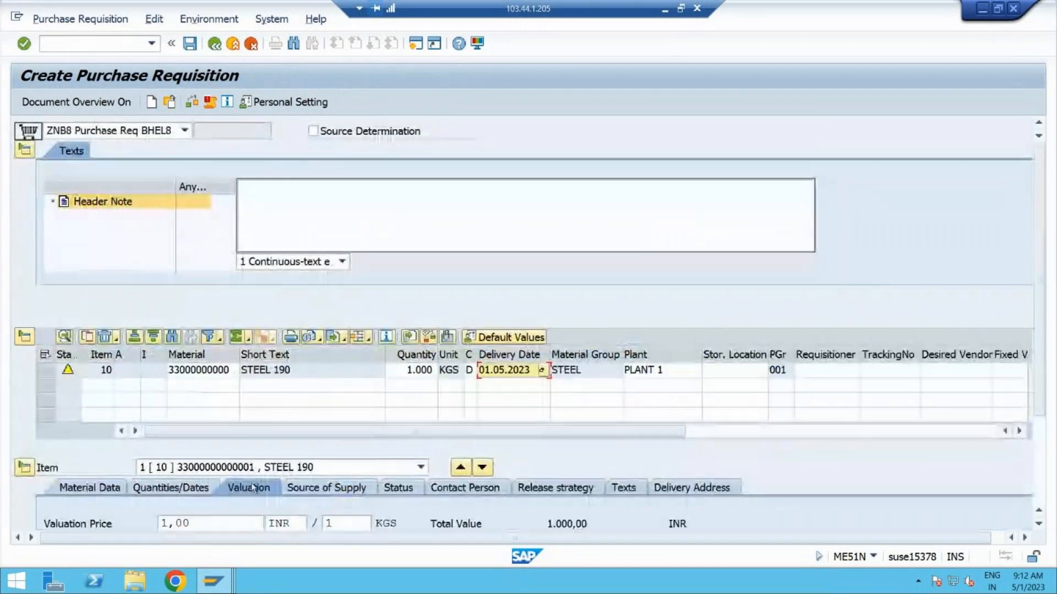
pyautogui.moveTo(548, 528); pyautogui.dragTo(571, 527)
pyautogui.moveTo(1039, 228); pyautogui.dragTo(1047, 290)
pyautogui.click(575, 404)
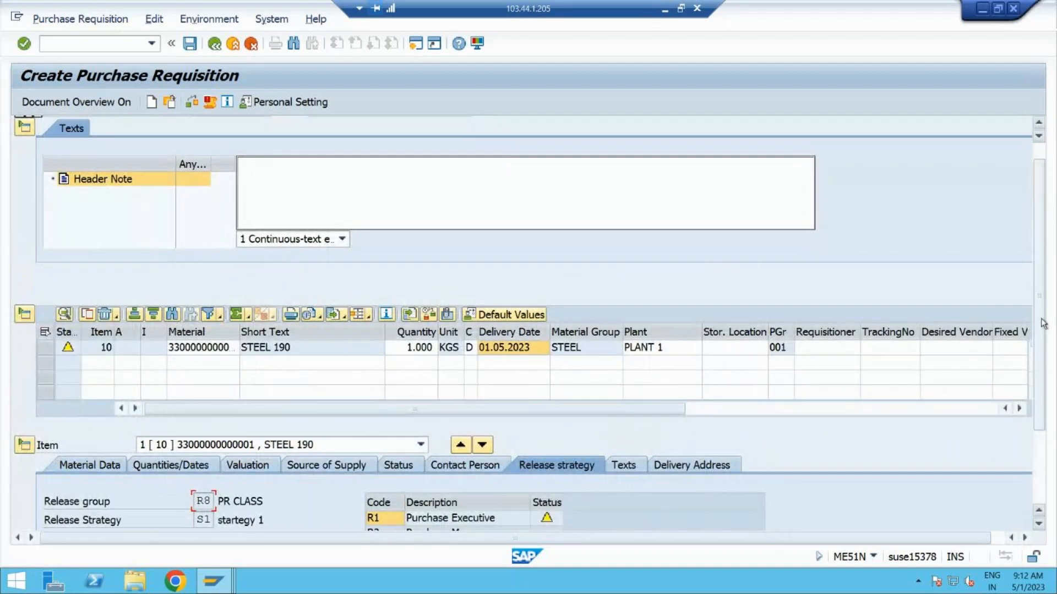
# Set item 10's quantity to 80.000 and check its total value in the valuation data.
pyautogui.click(404, 347)
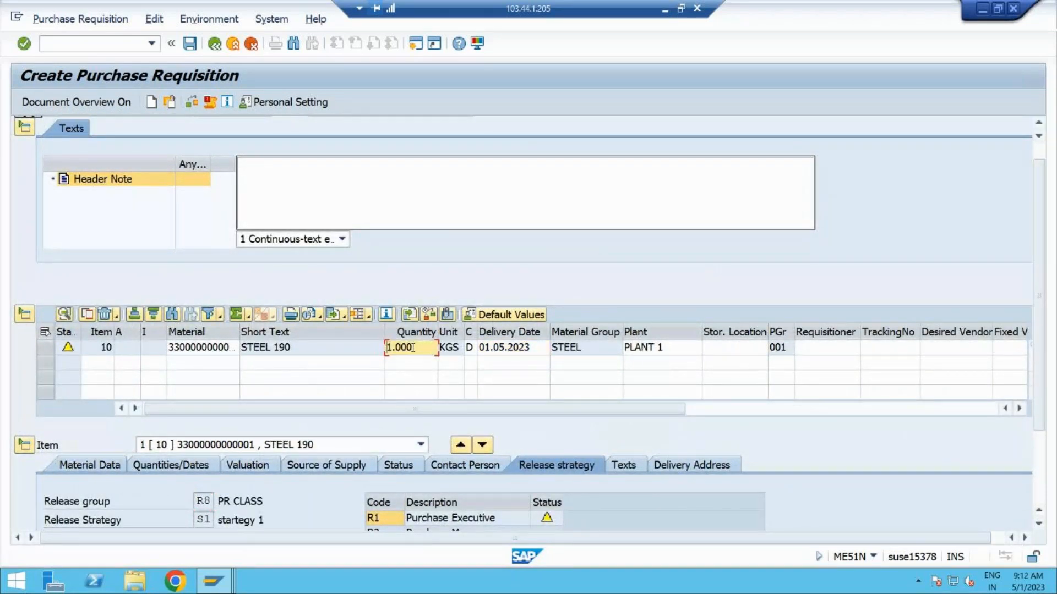
pyautogui.moveTo(421, 348); pyautogui.dragTo(381, 352)
pyautogui.write('80.000')
pyautogui.press('Return')
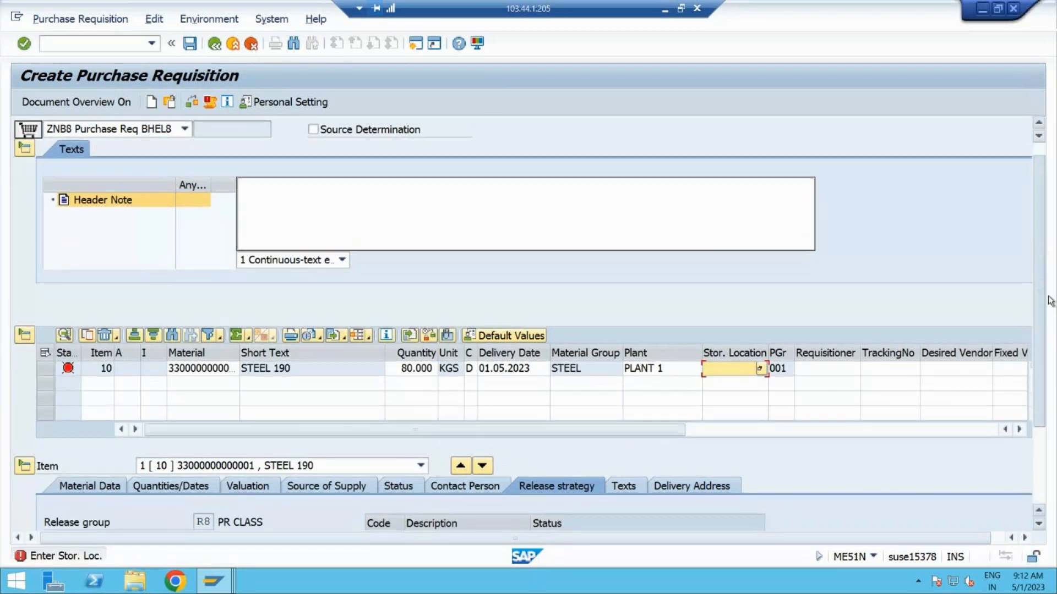
pyautogui.moveTo(1040, 250); pyautogui.dragTo(1041, 352)
pyautogui.click(245, 357)
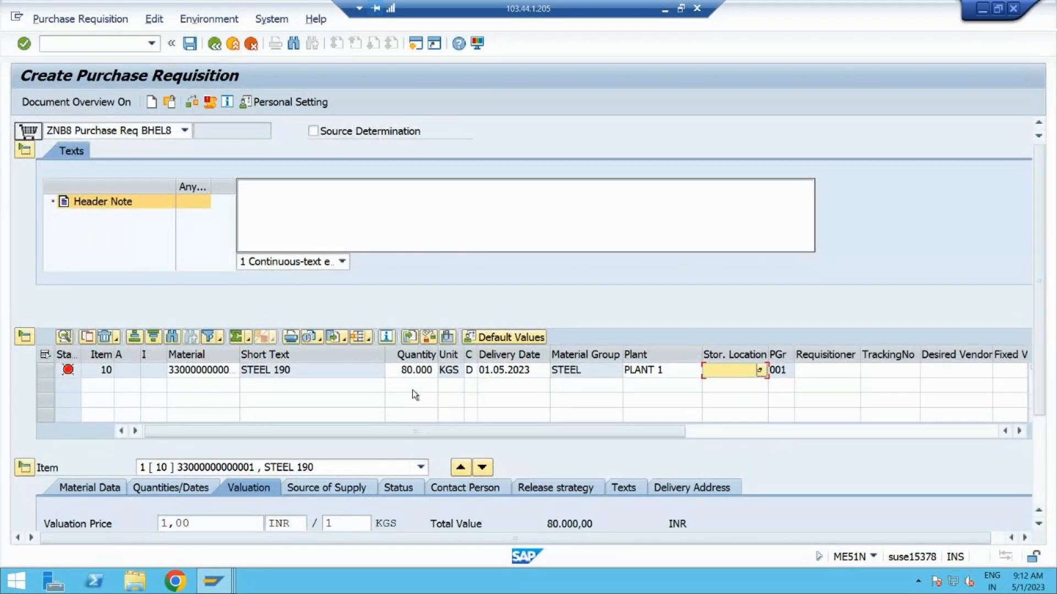
# Set item 10's quantity back to 1000.
pyautogui.click(404, 371)
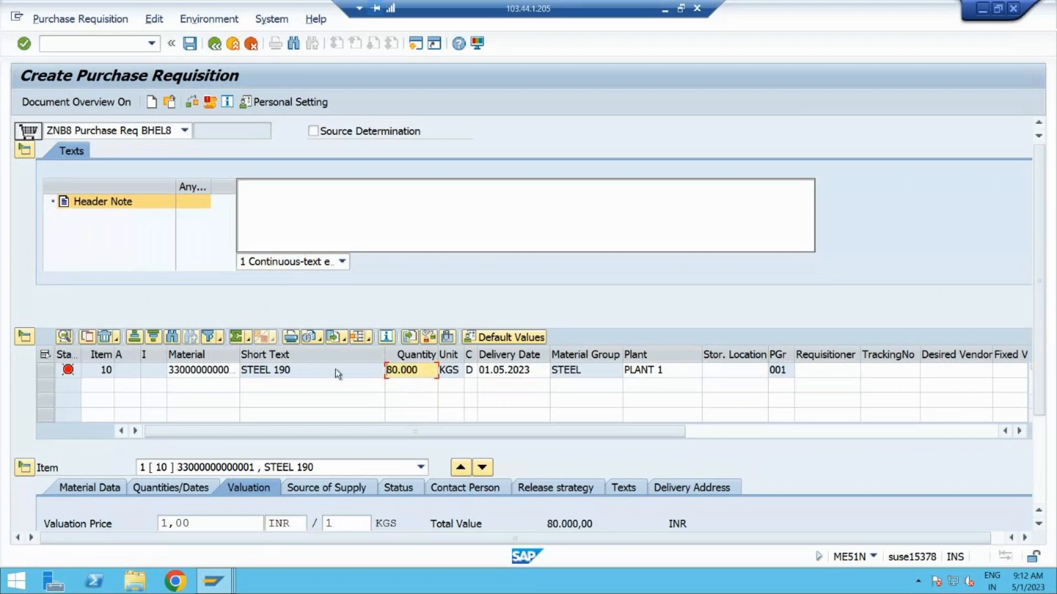
pyautogui.doubleClick(424, 370)
pyautogui.write('1000')
pyautogui.press('Return')
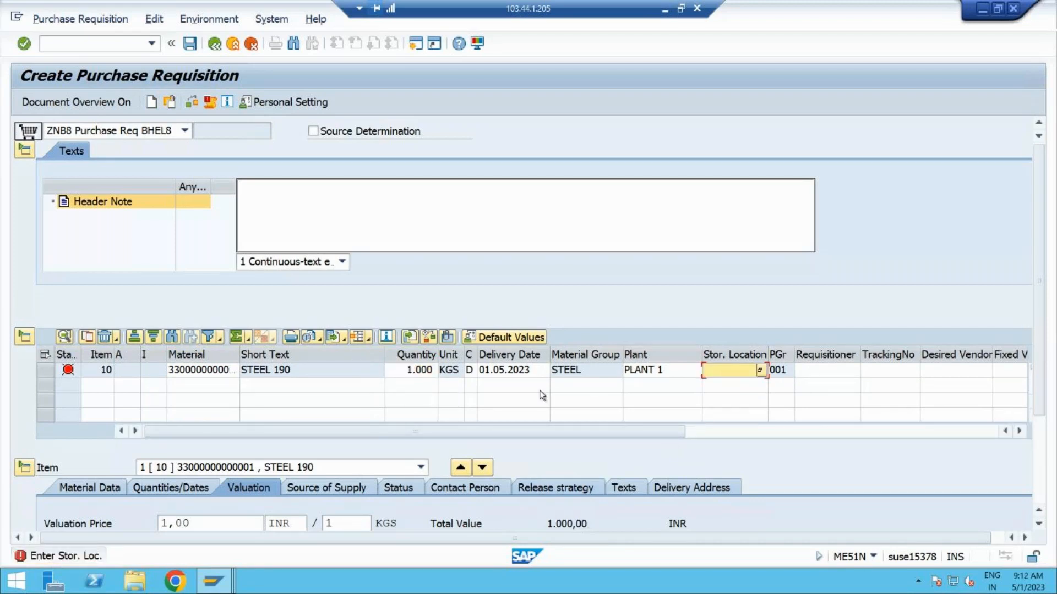
# Set item 10's quantity to 10000 and check which release strategy and release codes are assigned.
pyautogui.click(408, 372)
pyautogui.doubleClick(422, 372)
pyautogui.write('10000')
pyautogui.press('Return')
pyautogui.click(562, 489)
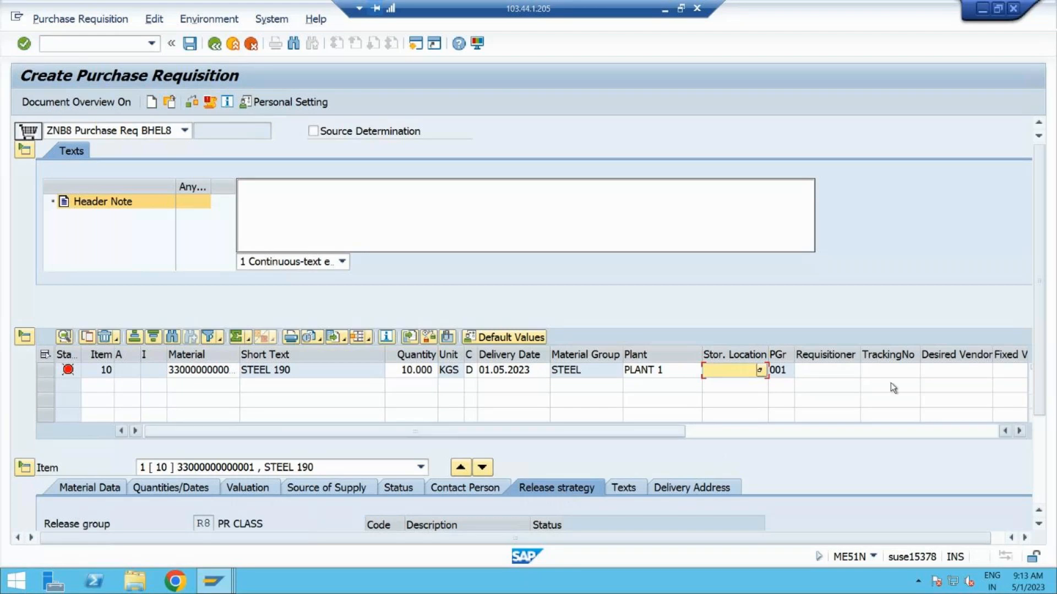
pyautogui.moveTo(1040, 330); pyautogui.dragTo(1044, 395)
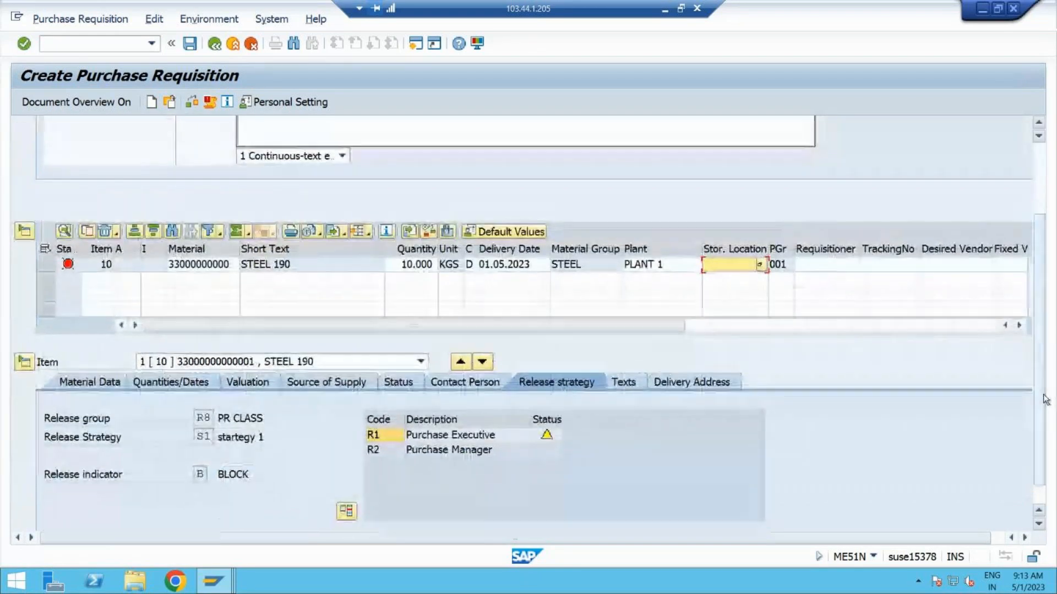
# Set item 10's quantity to 10500 and check its release strategy, valuation price and total value.
pyautogui.click(416, 264)
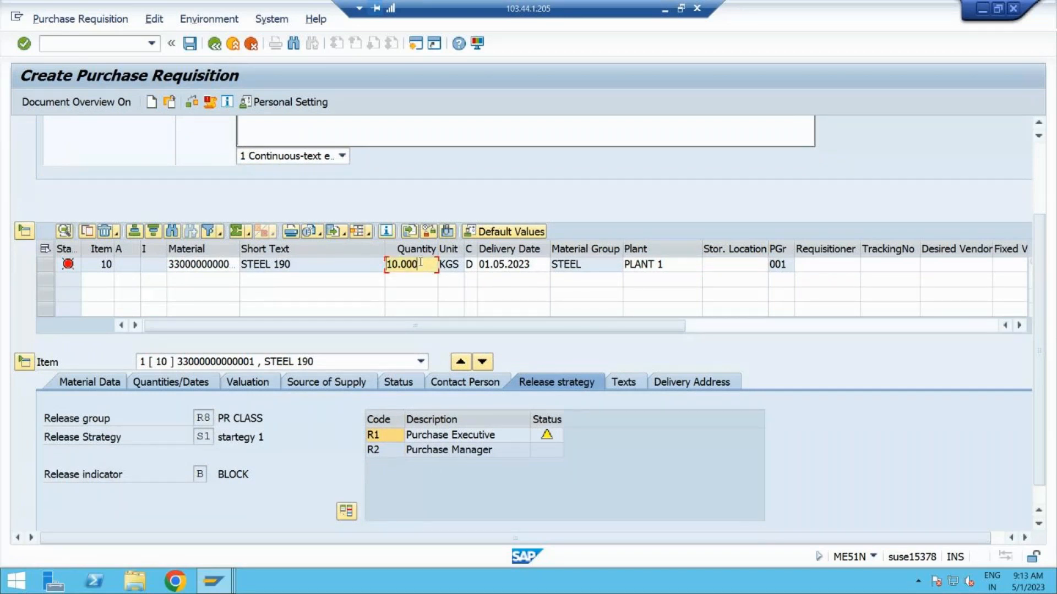
pyautogui.moveTo(418, 265); pyautogui.dragTo(389, 264)
pyautogui.press('Right')
pyautogui.press('BackSpace')
pyautogui.press('BackSpace')
pyautogui.press('BackSpace')
pyautogui.press('BackSpace')
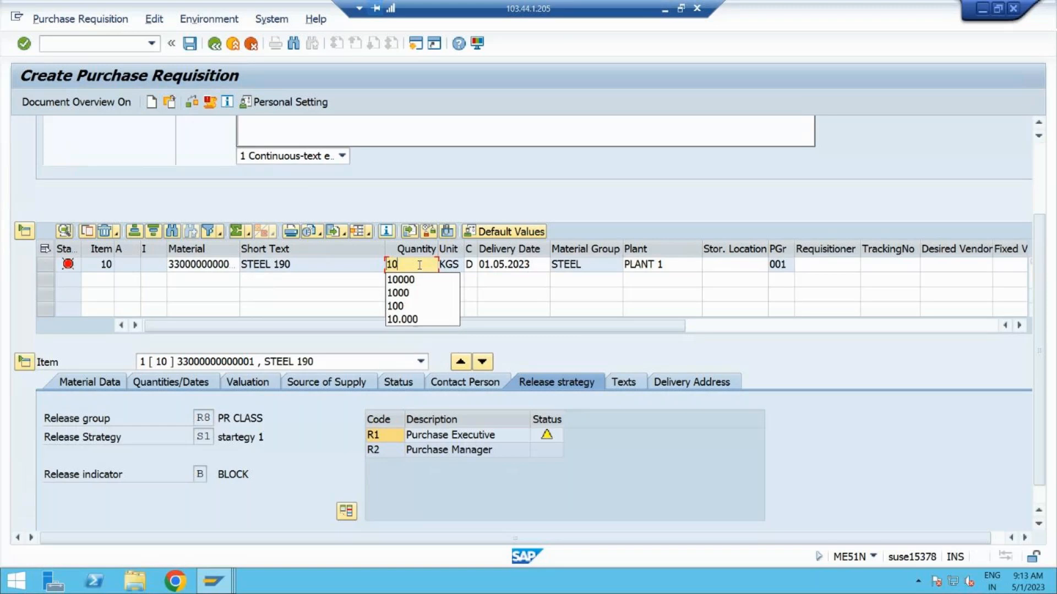
pyautogui.write('500')
pyautogui.press('Return')
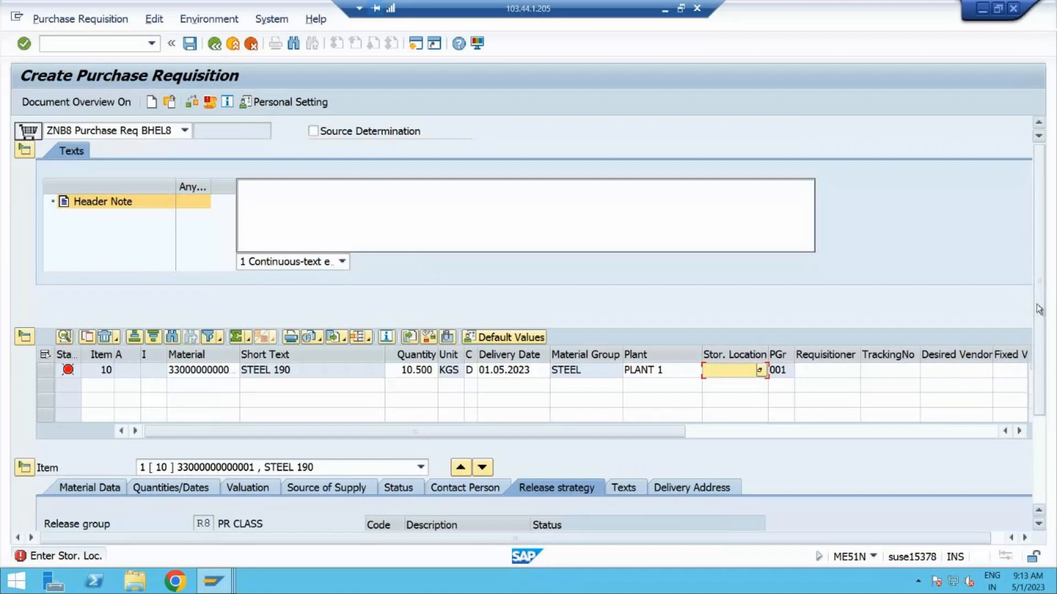
pyautogui.scroll(-3, 1039, 309)
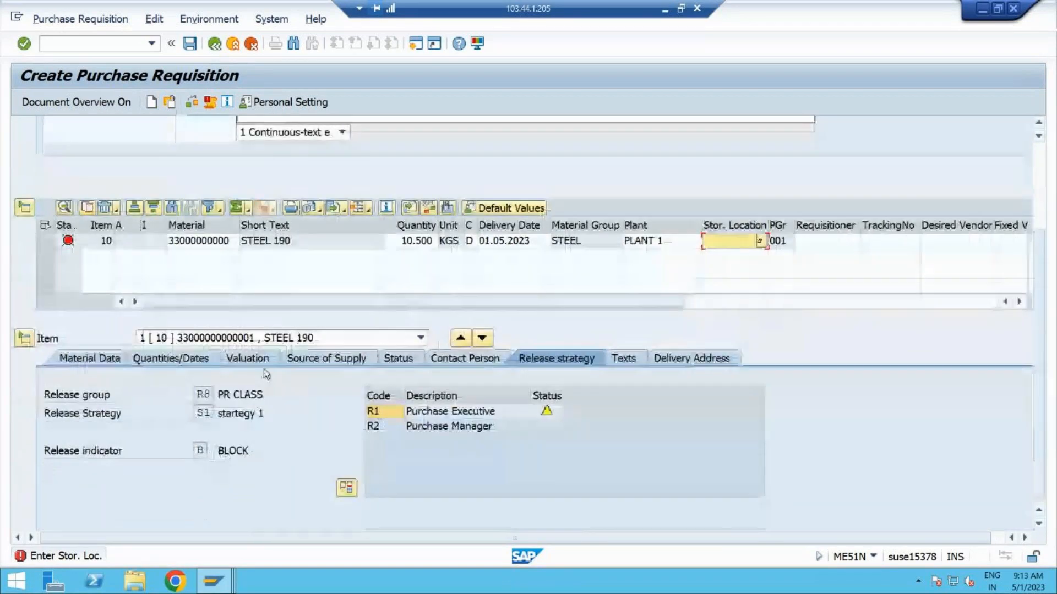
pyautogui.click(242, 361)
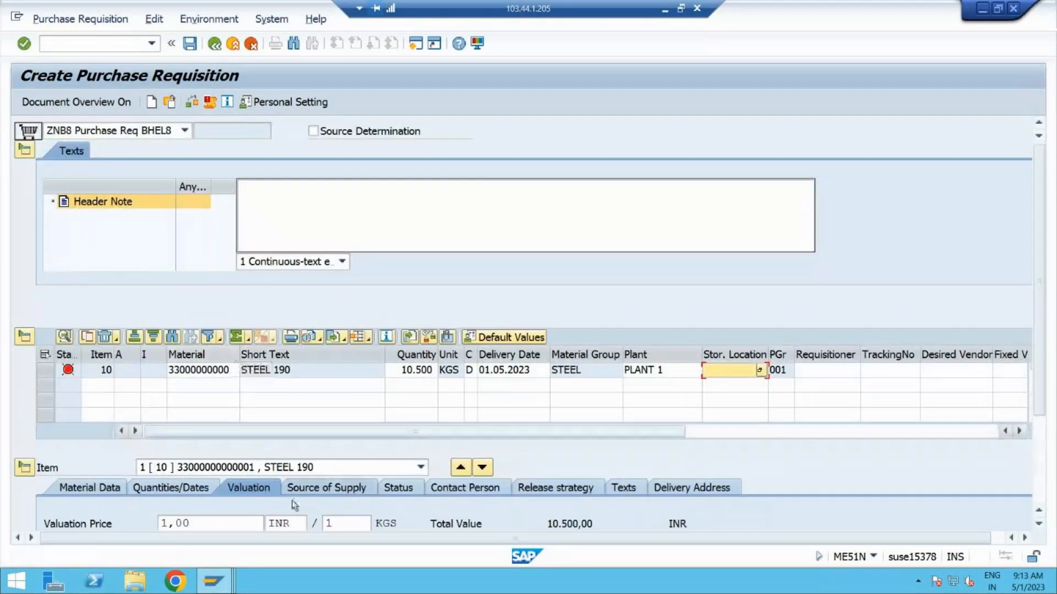
pyautogui.moveTo(547, 524); pyautogui.dragTo(580, 527)
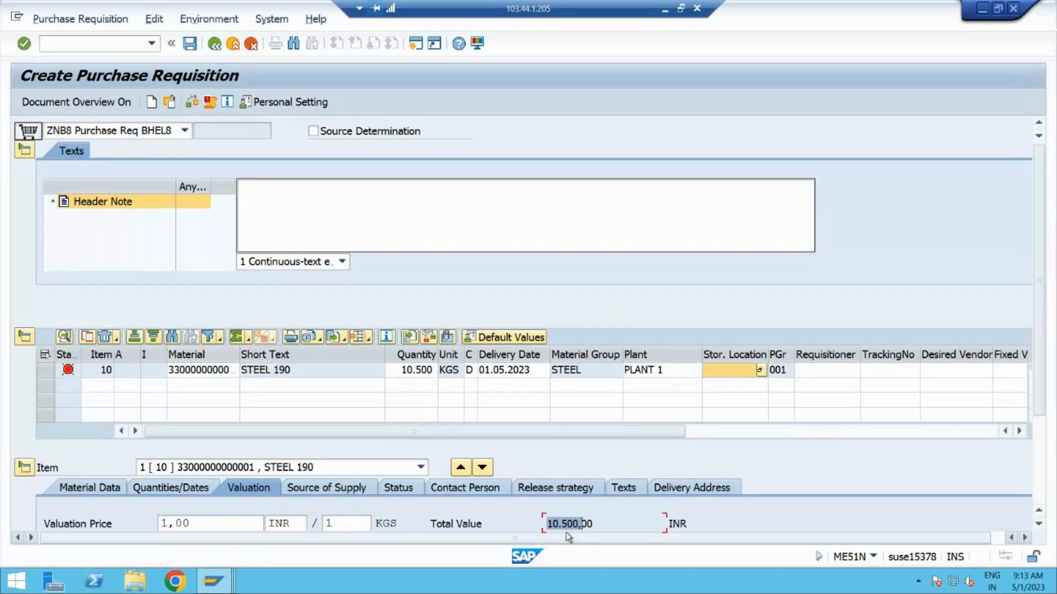
pyautogui.moveTo(233, 523); pyautogui.dragTo(160, 523)
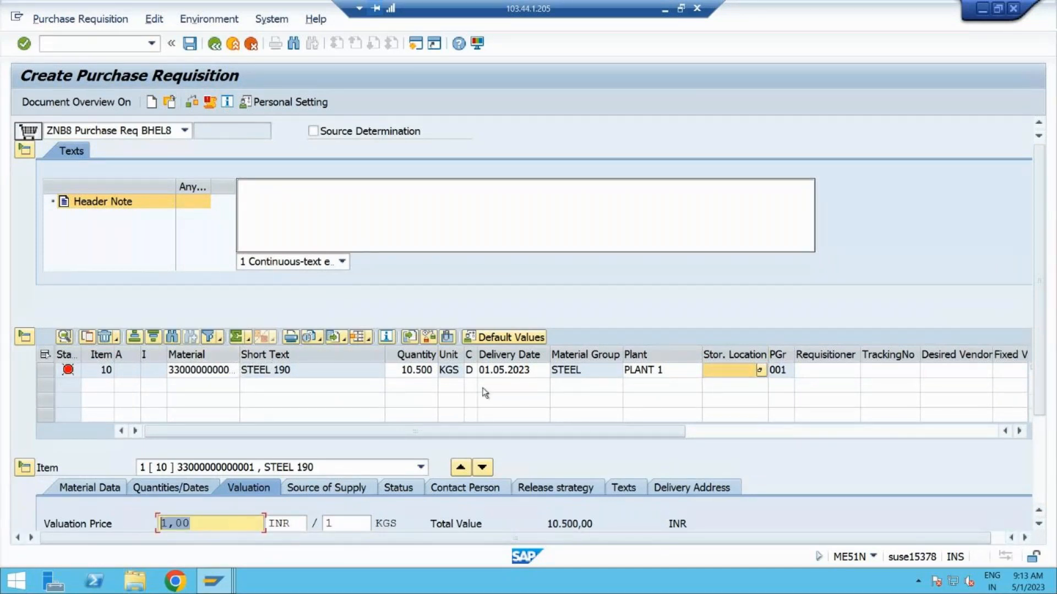
# Set item 10's quantity to 5.000.000 KGS.
pyautogui.click(405, 371)
pyautogui.doubleClick(406, 371)
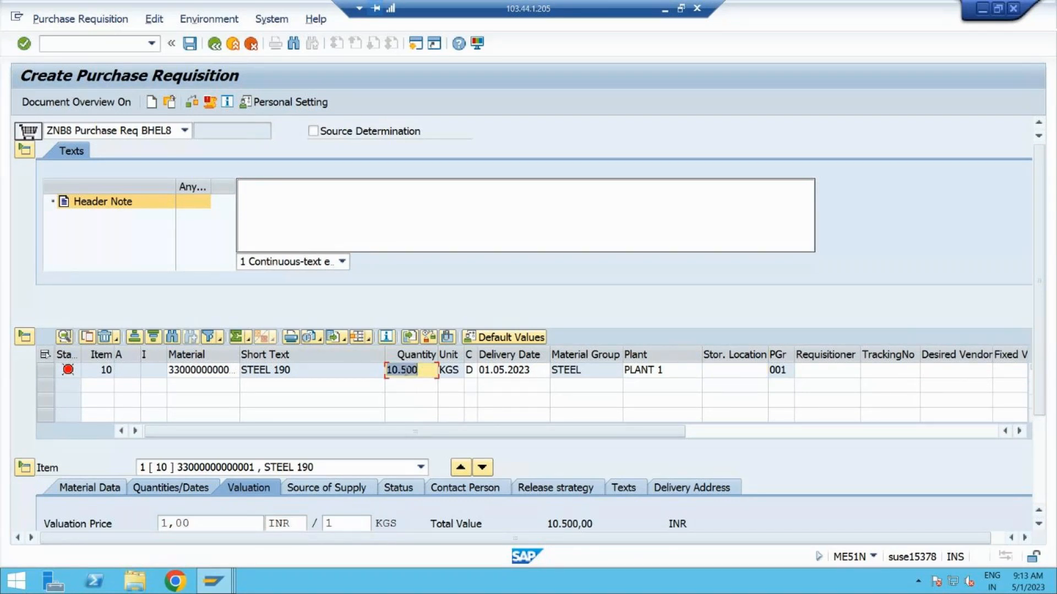
pyautogui.write('500000')
pyautogui.press('Return')
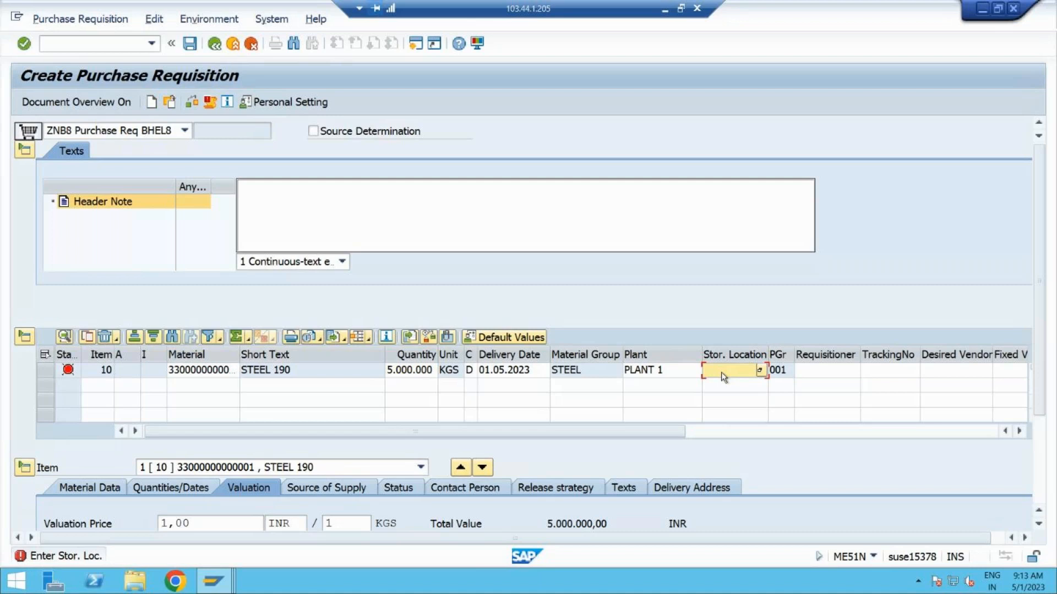
# Assign storage location S001 to item 10 and display the item's release strategy.
pyautogui.click(760, 370)
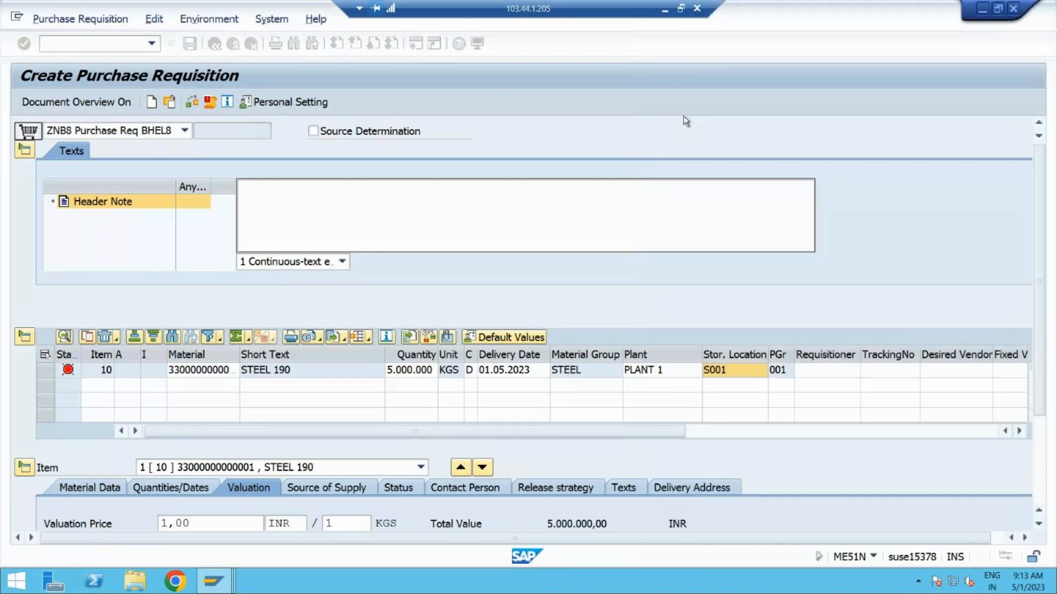
pyautogui.doubleClick(686, 117)
pyautogui.press('Return')
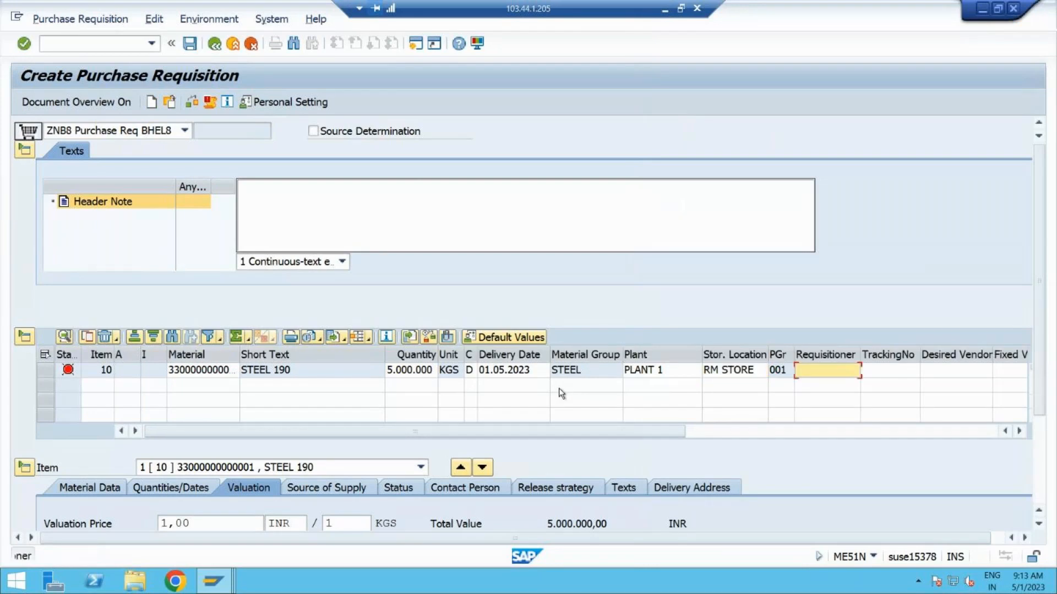
pyautogui.moveTo(1046, 287); pyautogui.dragTo(1044, 468)
pyautogui.click(555, 360)
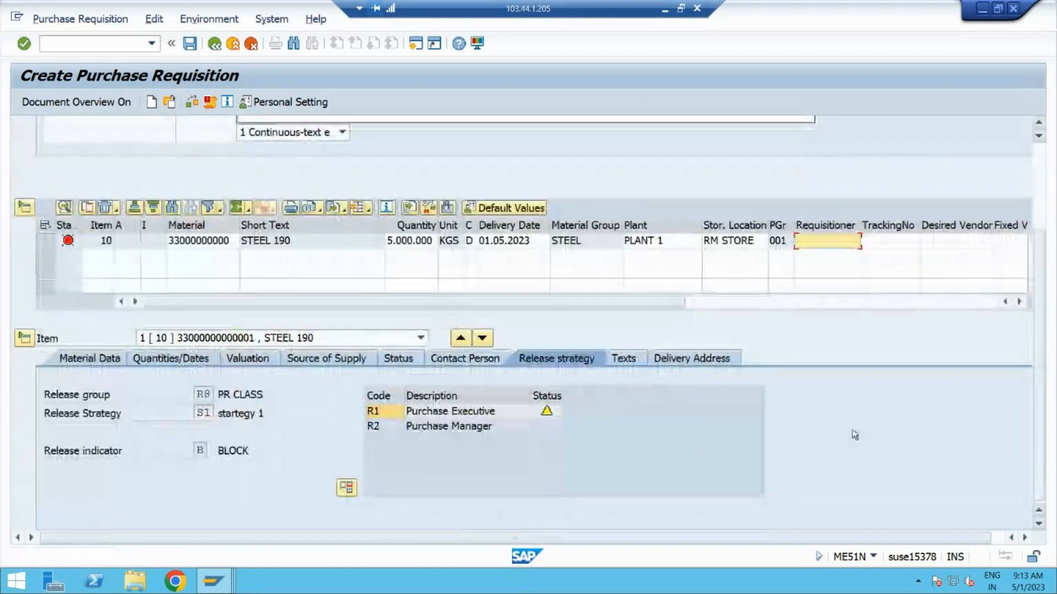
# Set item 10's valuation price to 100 INR per KGS.
pyautogui.click(405, 242)
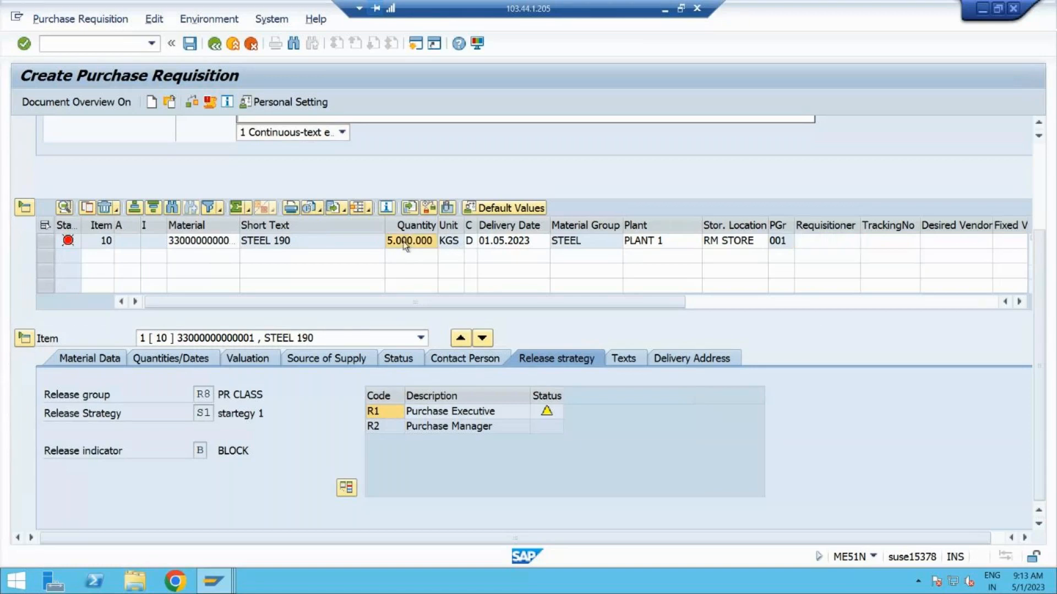
pyautogui.scroll(3, 404, 245)
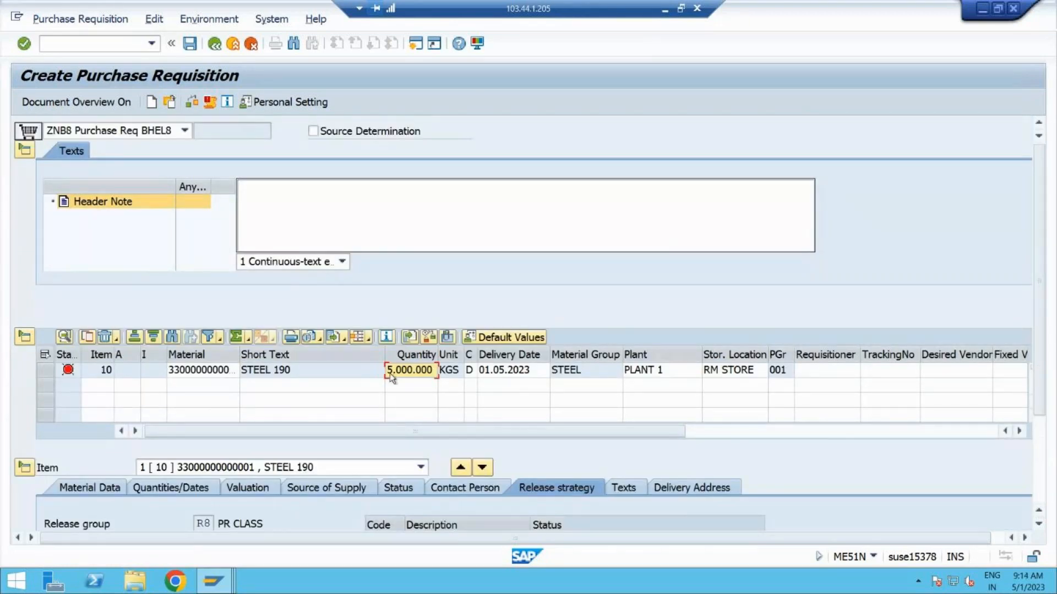
pyautogui.click(247, 488)
pyautogui.write('1,00')
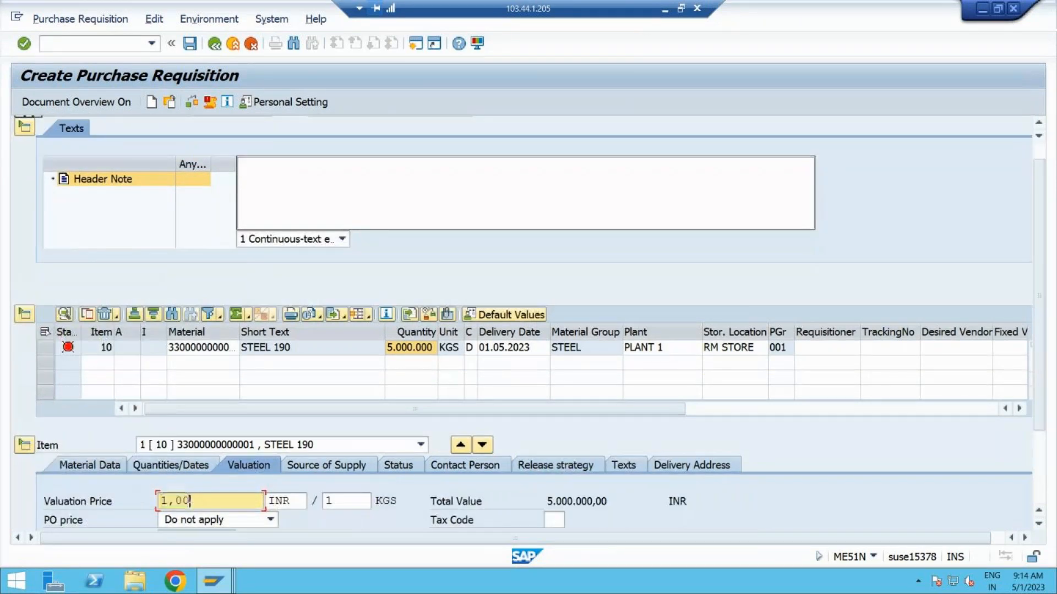
pyautogui.click(410, 348)
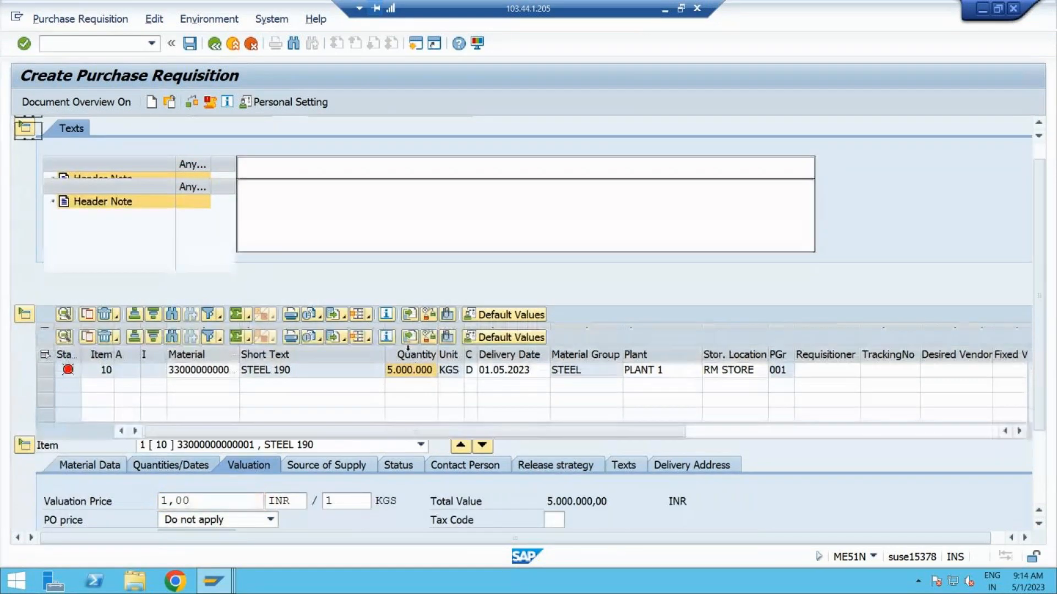
pyautogui.click(393, 374)
pyautogui.doubleClick(394, 374)
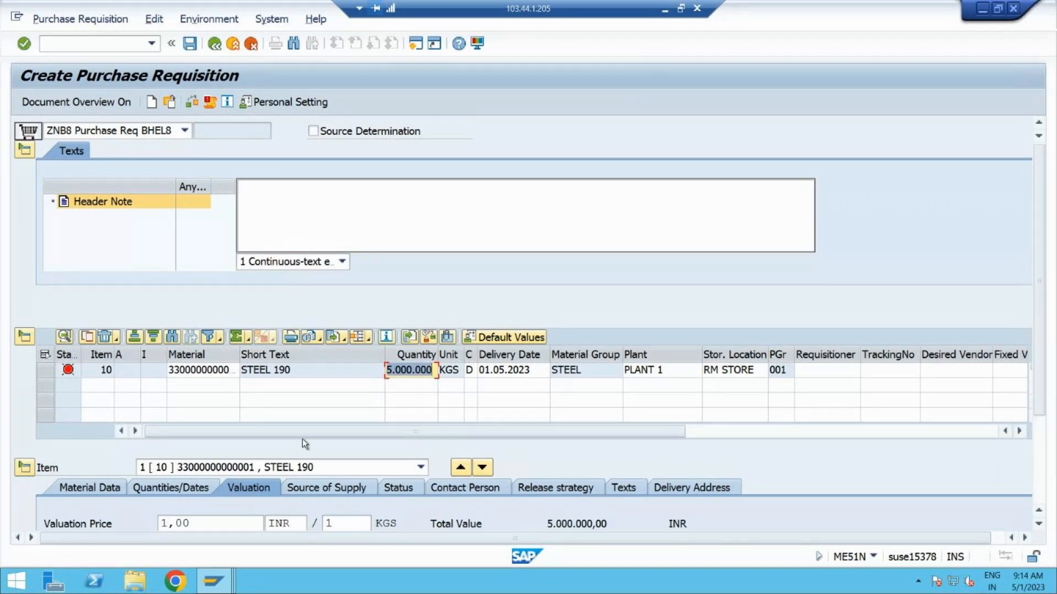
pyautogui.moveTo(211, 527); pyautogui.dragTo(110, 509)
pyautogui.write('100')
pyautogui.press('Return')
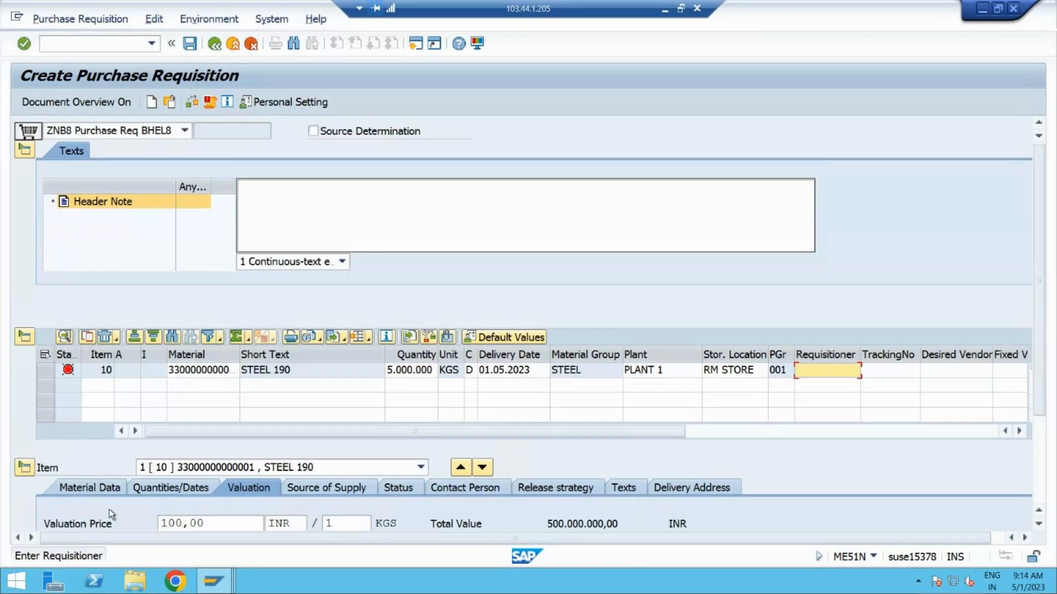
# Enter the requisitioner's name for item 10 and display the item's release strategy.
pyautogui.click(812, 376)
pyautogui.write('Kumar')
pyautogui.press('Return')
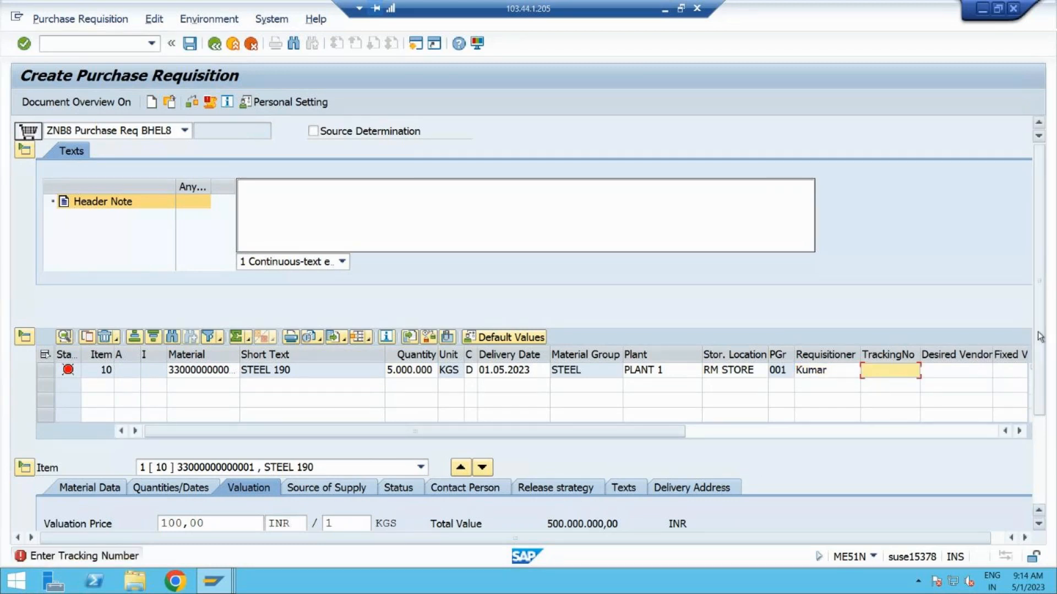
pyautogui.scroll(-5, 1040, 337)
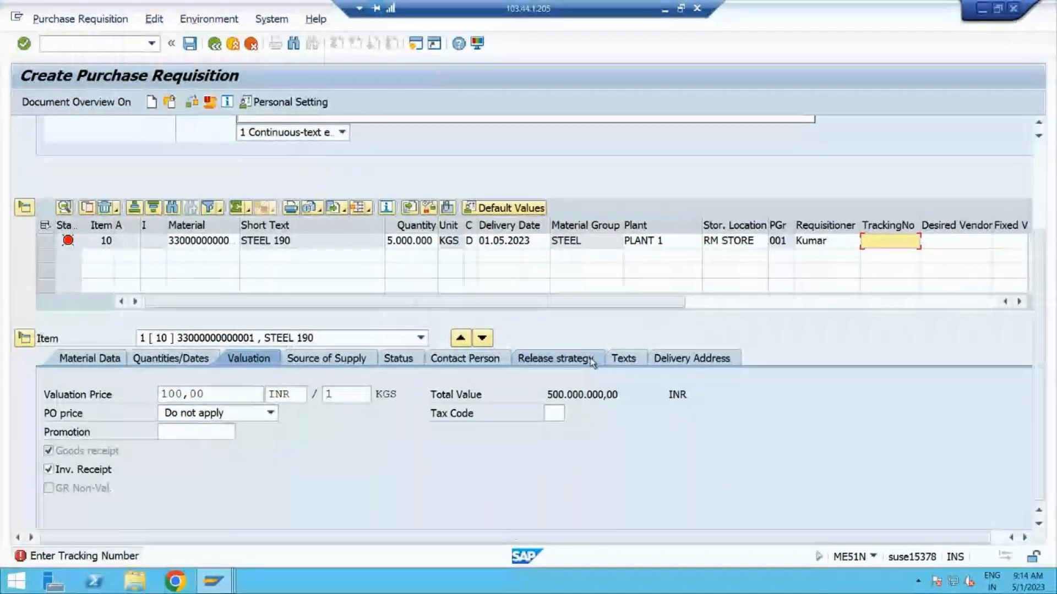
pyautogui.click(589, 360)
pyautogui.scroll(-5, 1042, 328)
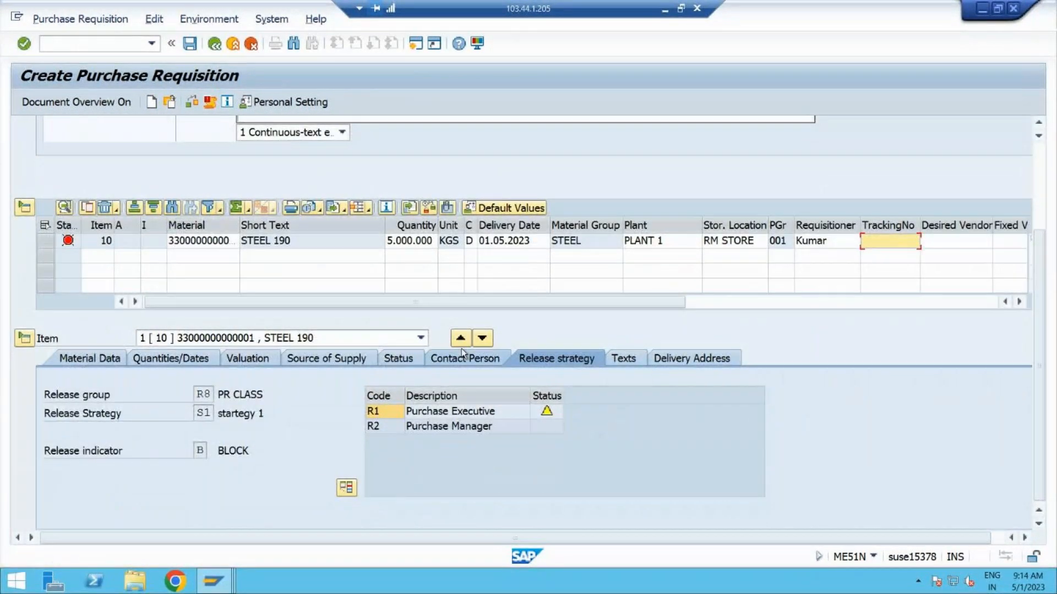
# Set item 10's valuation price to 50000 INR and check which release strategy is assigned.
pyautogui.click(414, 240)
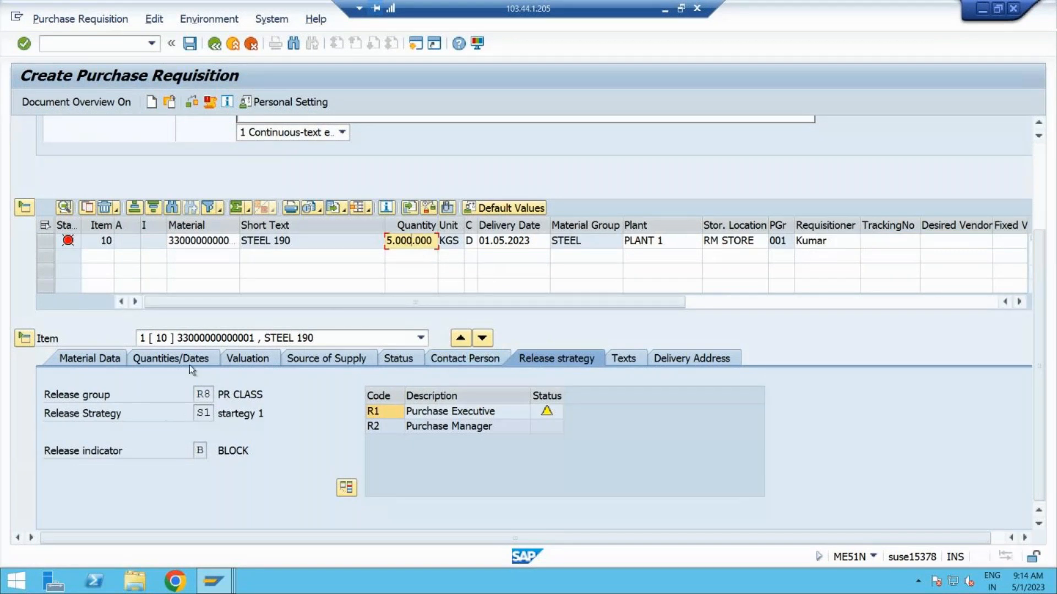
pyautogui.click(259, 358)
pyautogui.moveTo(246, 524); pyautogui.dragTo(127, 508)
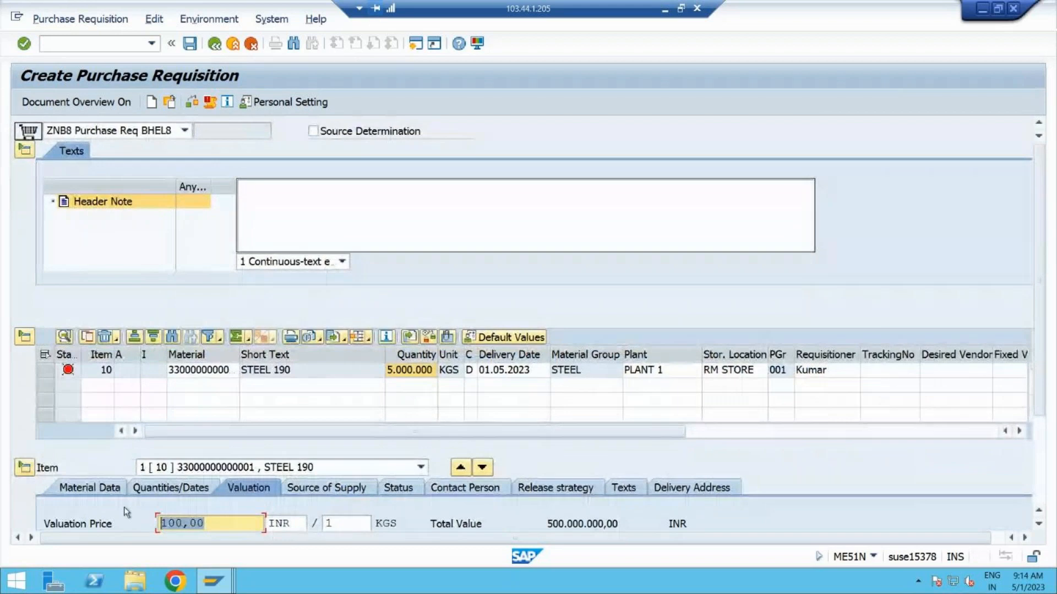
pyautogui.write('50000')
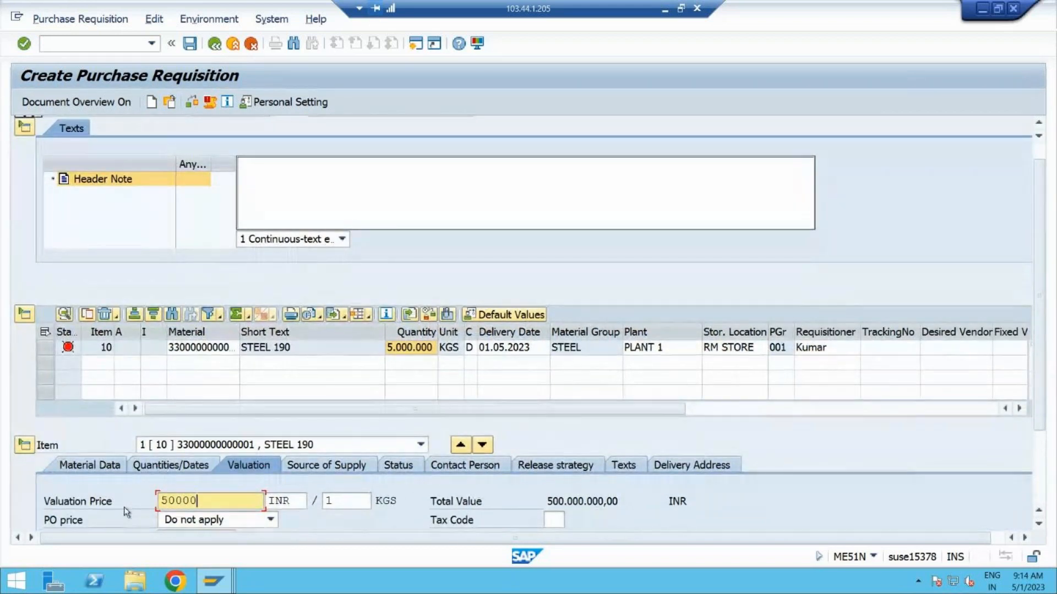
pyautogui.press('Return')
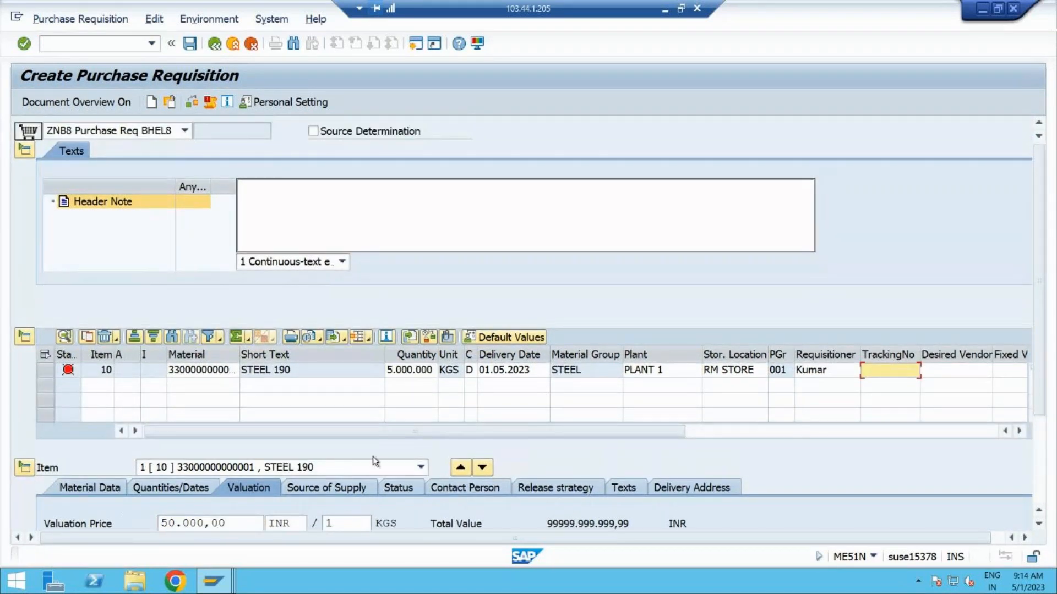
pyautogui.moveTo(1039, 355); pyautogui.dragTo(1042, 451)
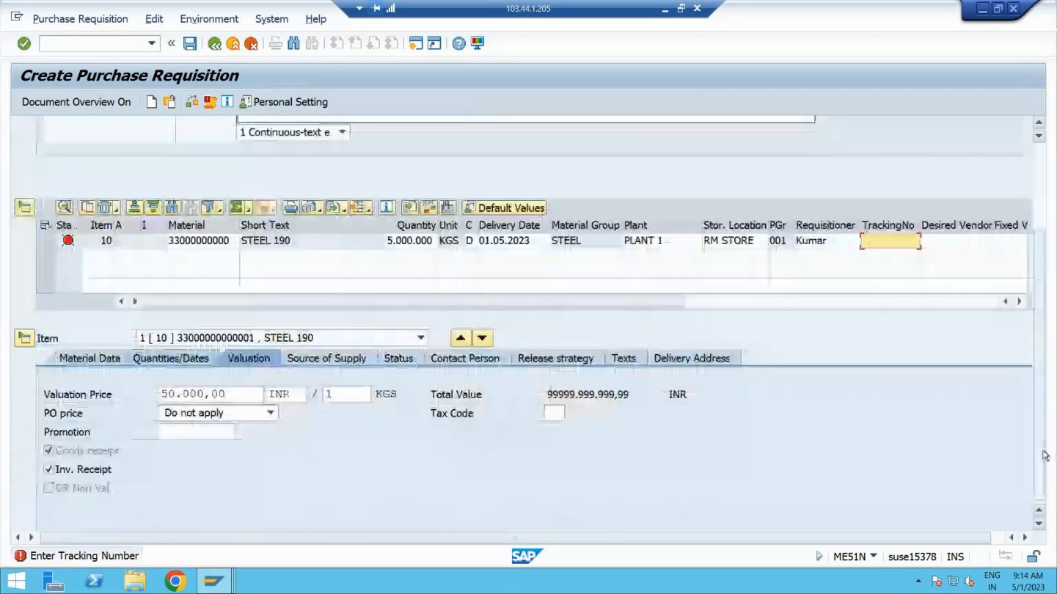
pyautogui.click(544, 358)
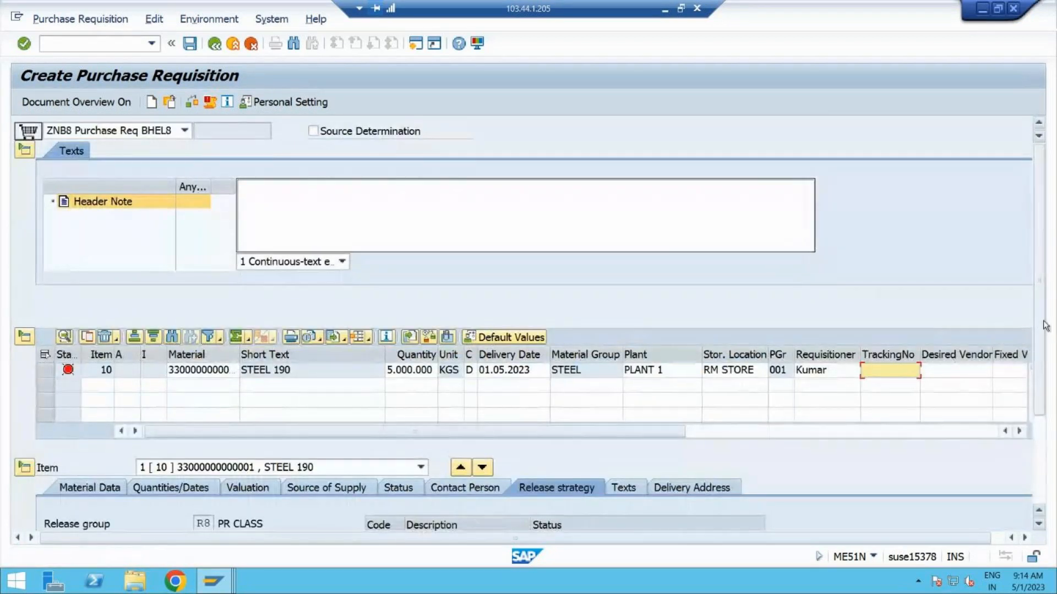
pyautogui.scroll(-3, 1049, 394)
pyautogui.scroll(-2, 1049, 394)
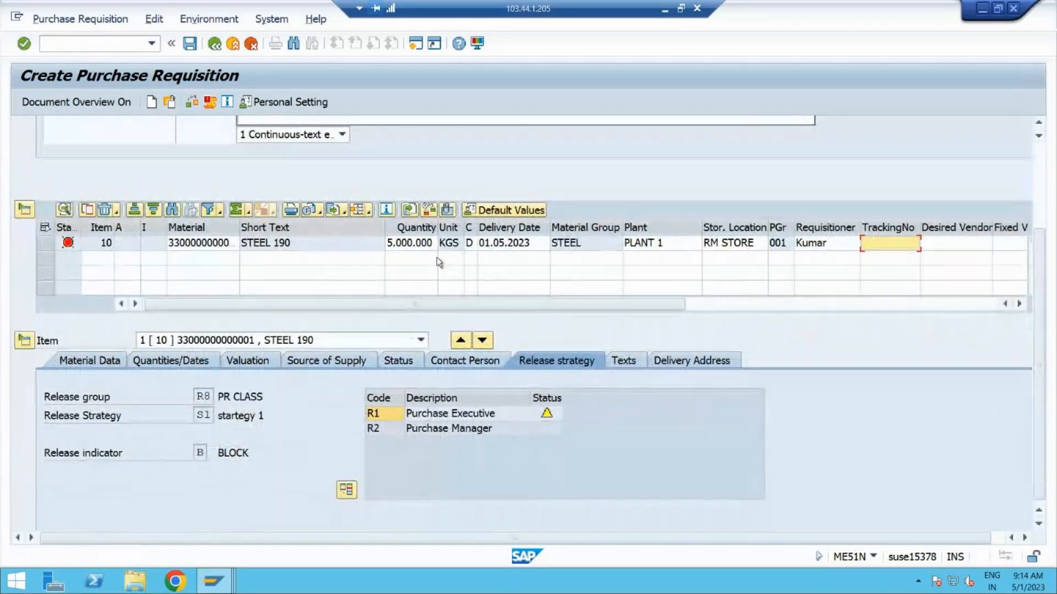
# Set item 10's quantity to 90.000 KGS and check its release strategy and release codes.
pyautogui.click(415, 243)
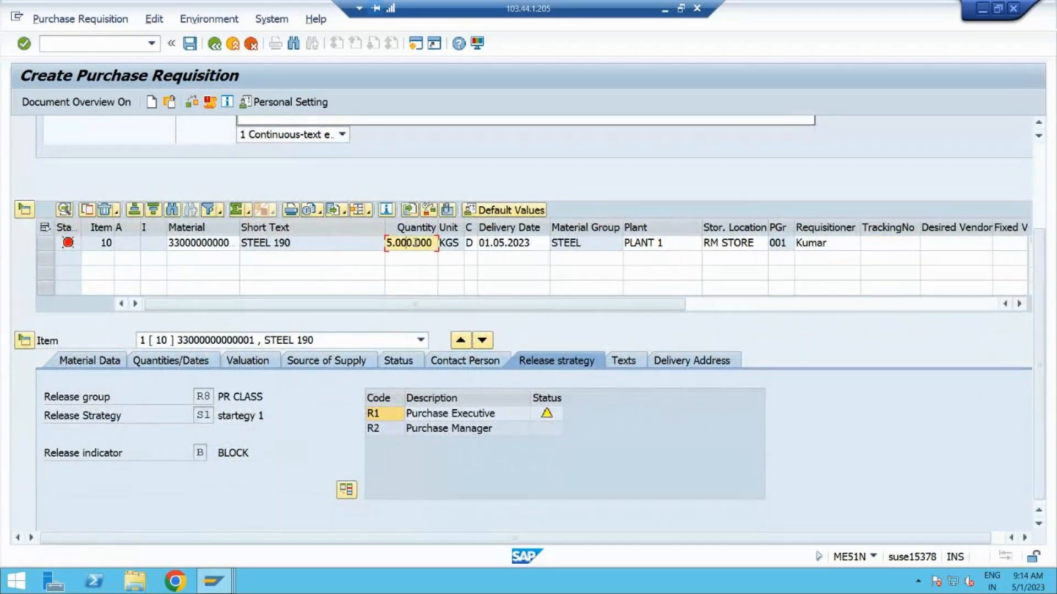
pyautogui.doubleClick(415, 243)
pyautogui.click(415, 242)
pyautogui.press('BackSpace')
pyautogui.press('BackSpace')
pyautogui.press('BackSpace')
pyautogui.press('BackSpace')
pyautogui.press('BackSpace')
pyautogui.press('BackSpace')
pyautogui.press('BackSpace')
pyautogui.press('BackSpace')
pyautogui.press('BackSpace')
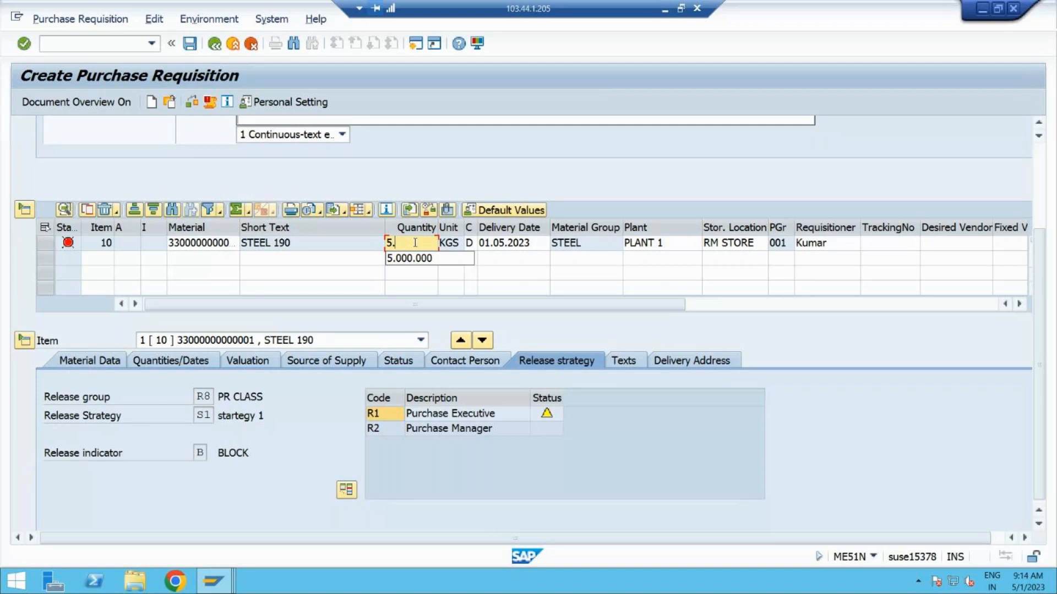
pyautogui.write('90,000')
pyautogui.press('Return')
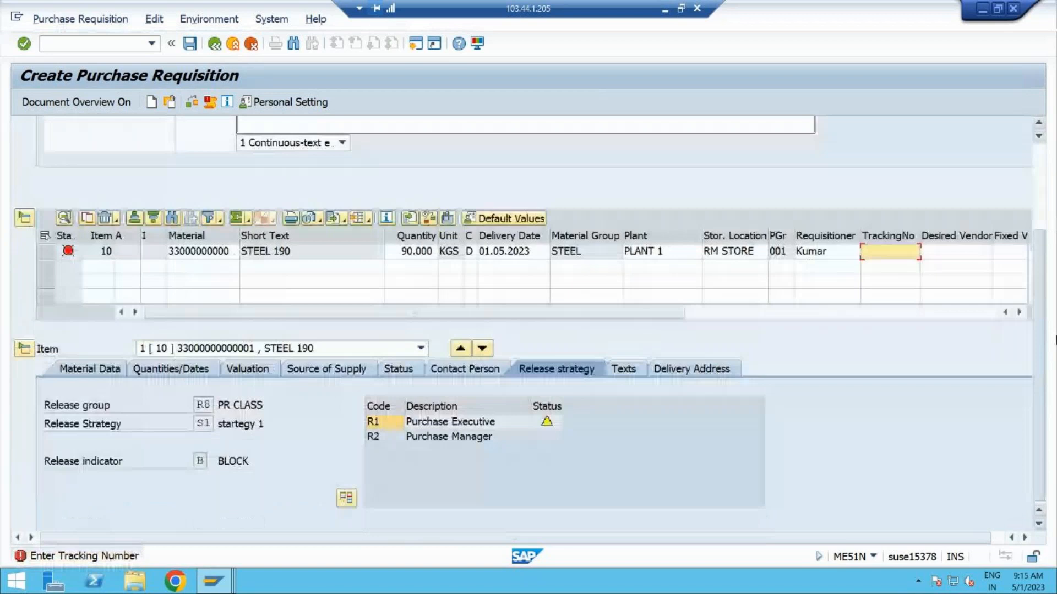
pyautogui.moveTo(1055, 340); pyautogui.dragTo(1056, 348)
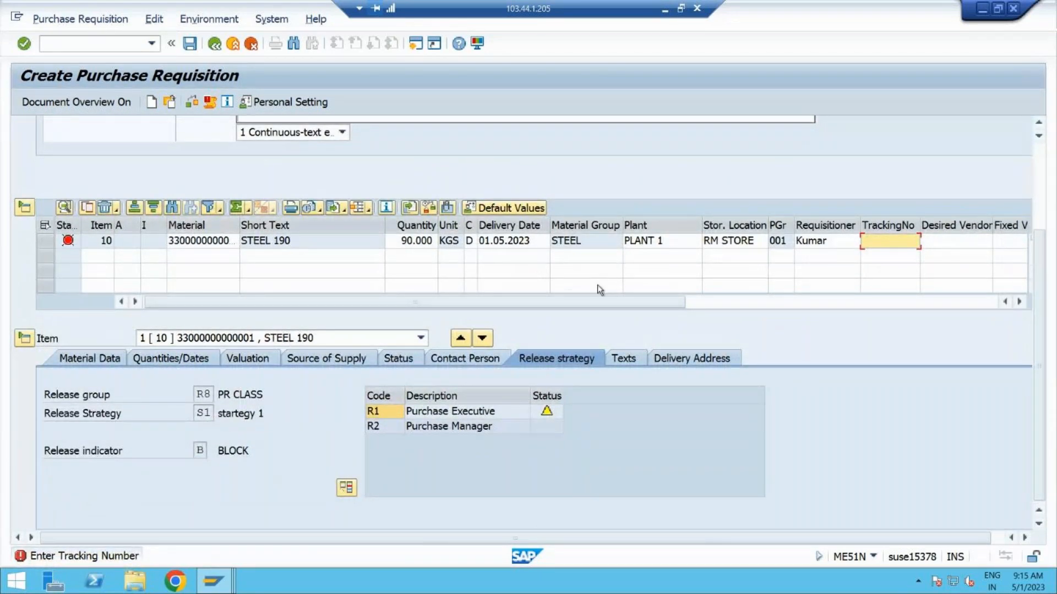
# Compare item 10's valuation price, quantity and total value with its assigned release strategy.
pyautogui.click(251, 363)
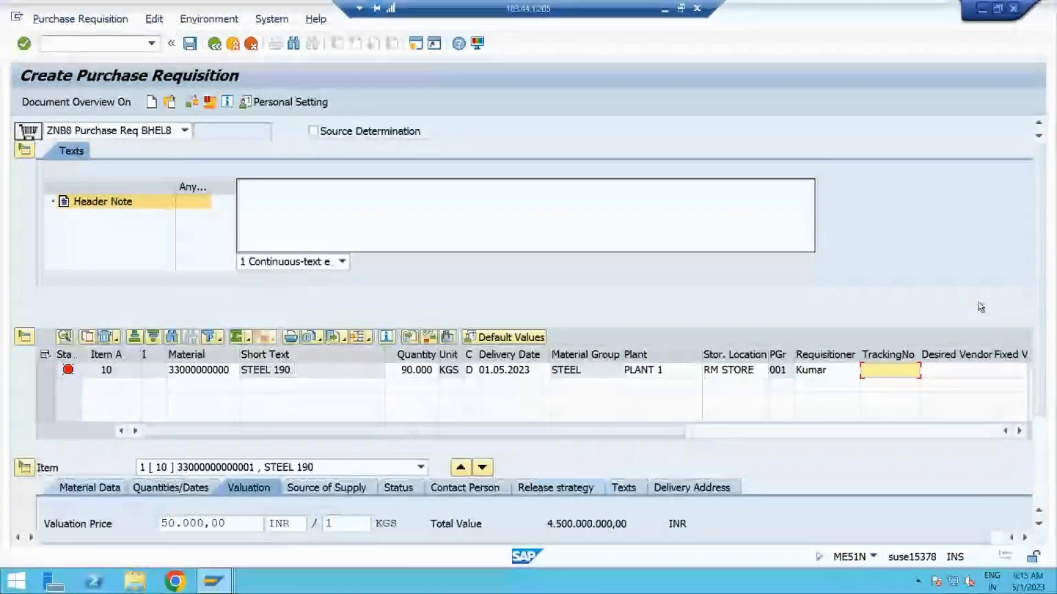
pyautogui.moveTo(1040, 292); pyautogui.dragTo(1047, 383)
pyautogui.moveTo(244, 397); pyautogui.dragTo(117, 374)
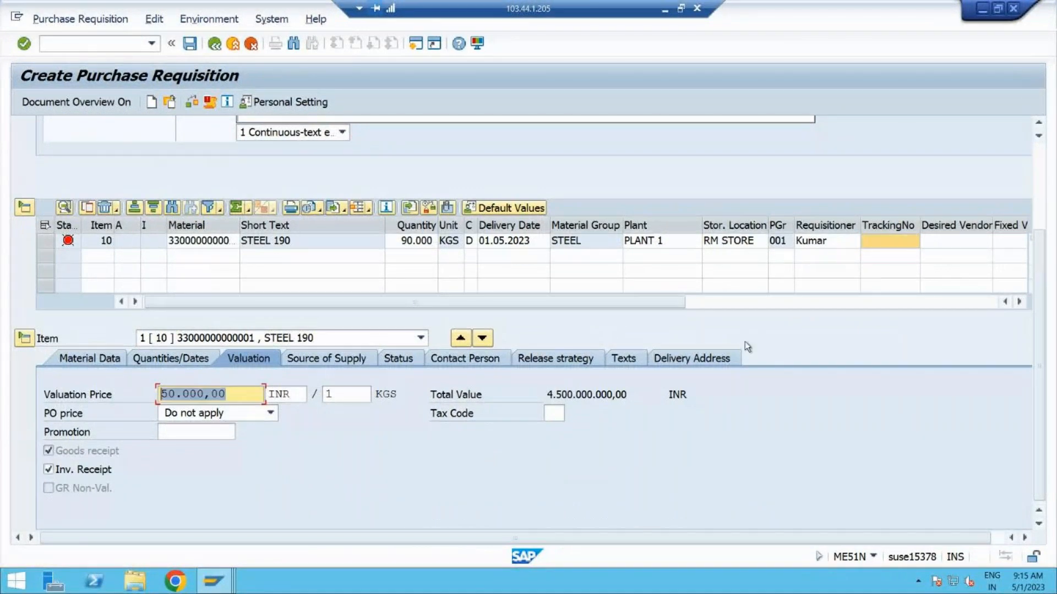
pyautogui.moveTo(1040, 346)
pyautogui.mouseDown()
pyautogui.moveTo(1039, 309)
pyautogui.moveTo(1040, 364)
pyautogui.mouseUp()
pyautogui.click(559, 362)
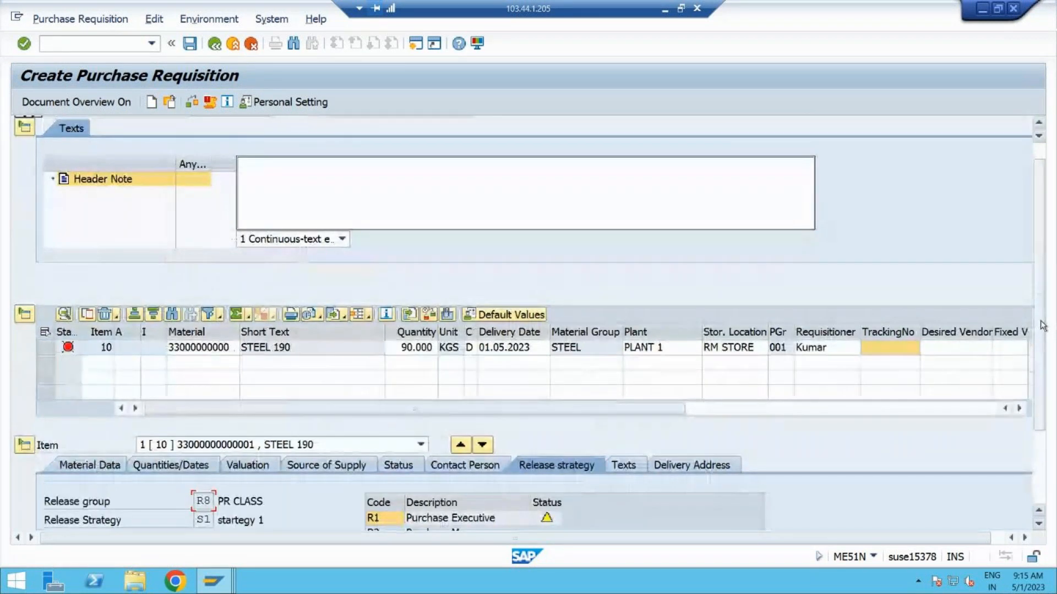
pyautogui.moveTo(1041, 321); pyautogui.dragTo(1040, 394)
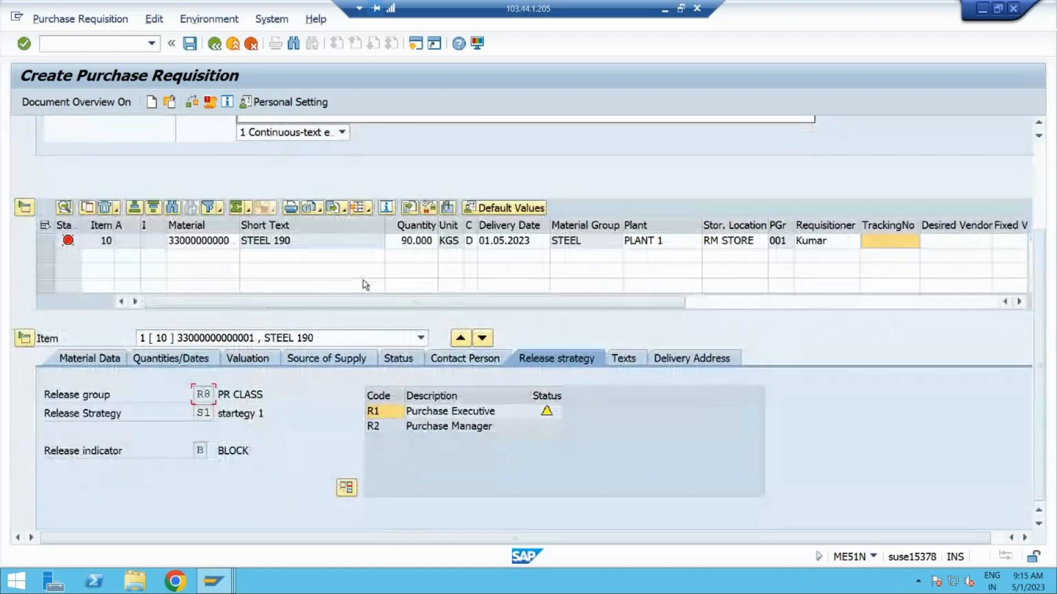
pyautogui.click(240, 360)
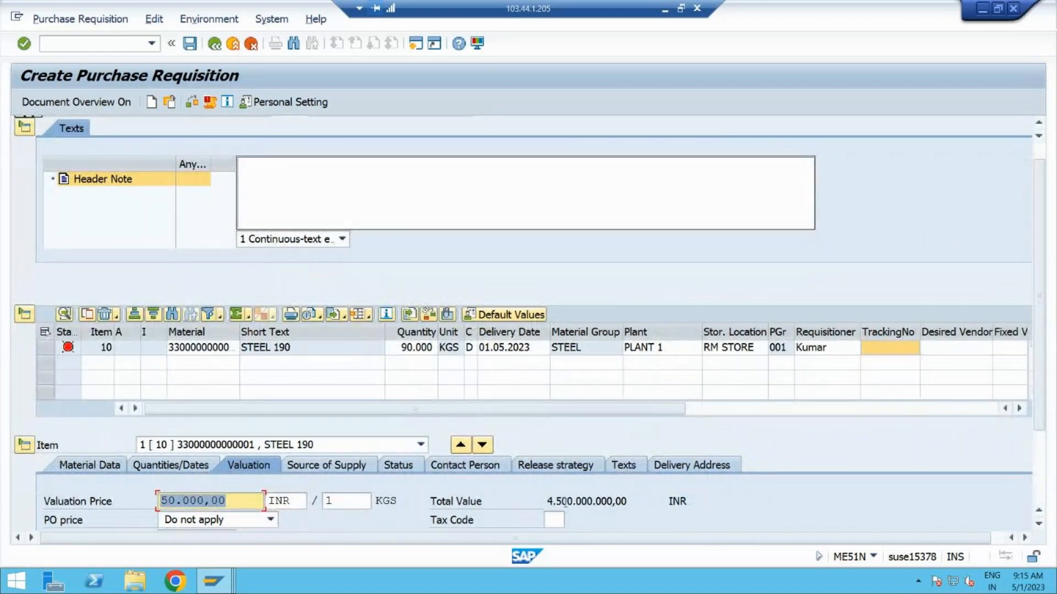
pyautogui.click(405, 352)
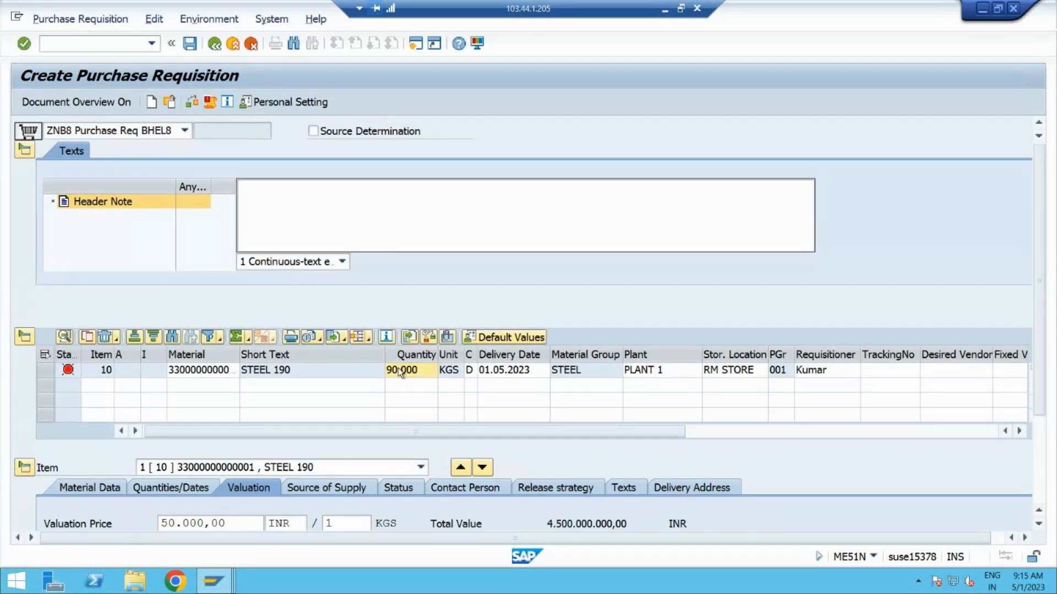
pyautogui.click(398, 368)
pyautogui.moveTo(1037, 308); pyautogui.dragTo(1052, 442)
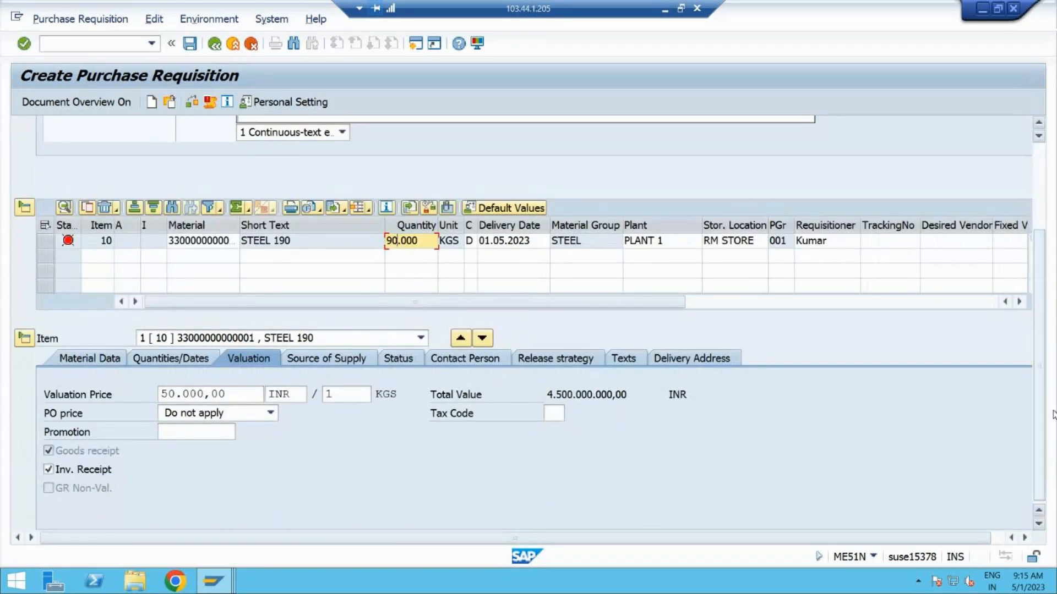
# Review the requisition's messages for item 10 and close the message list.
pyautogui.press('Return')
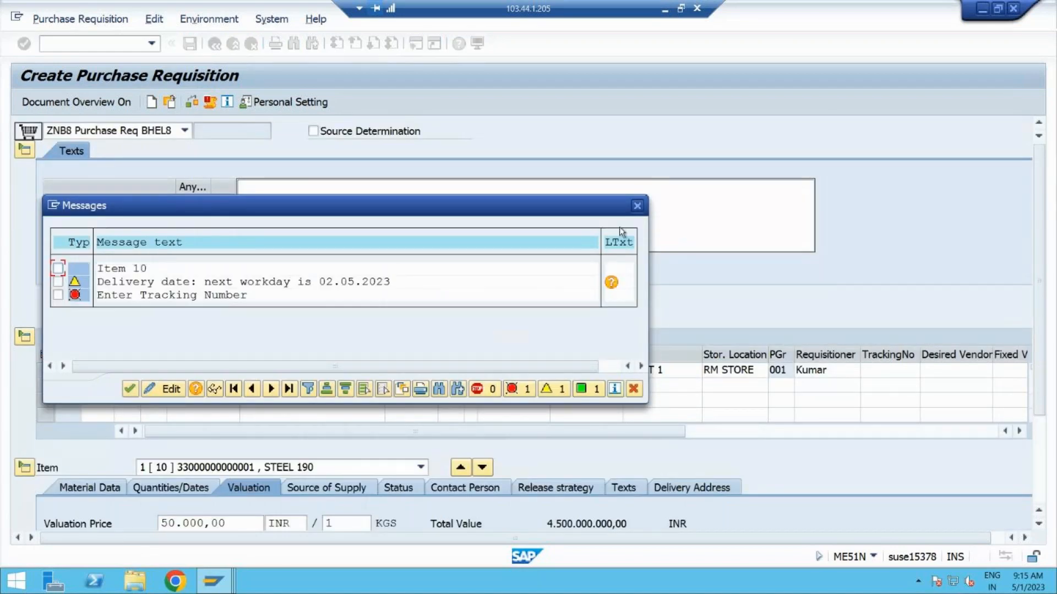
pyautogui.click(636, 207)
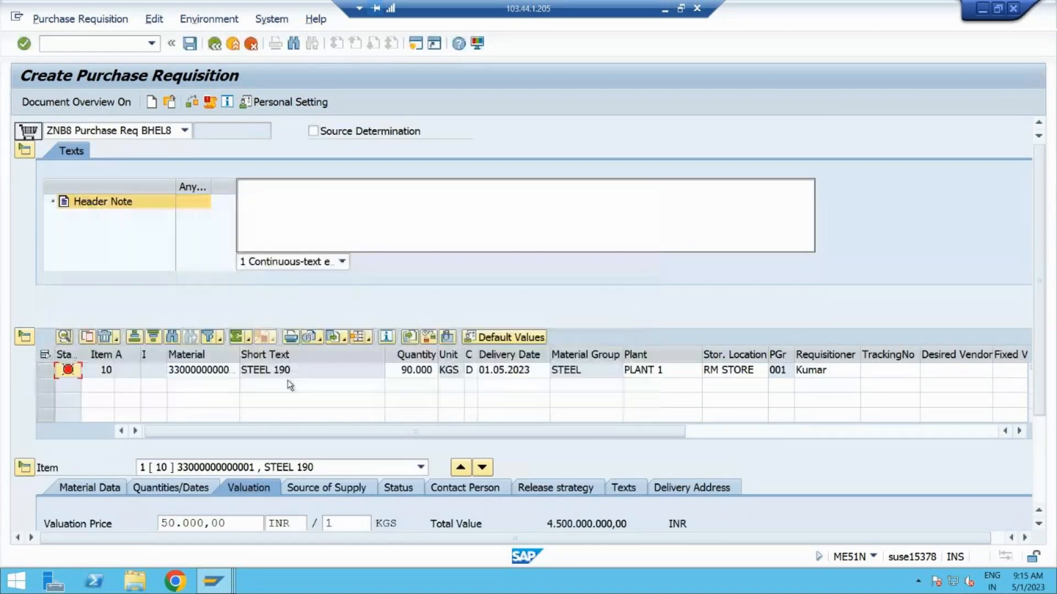
pyautogui.moveTo(1045, 353); pyautogui.dragTo(1041, 437)
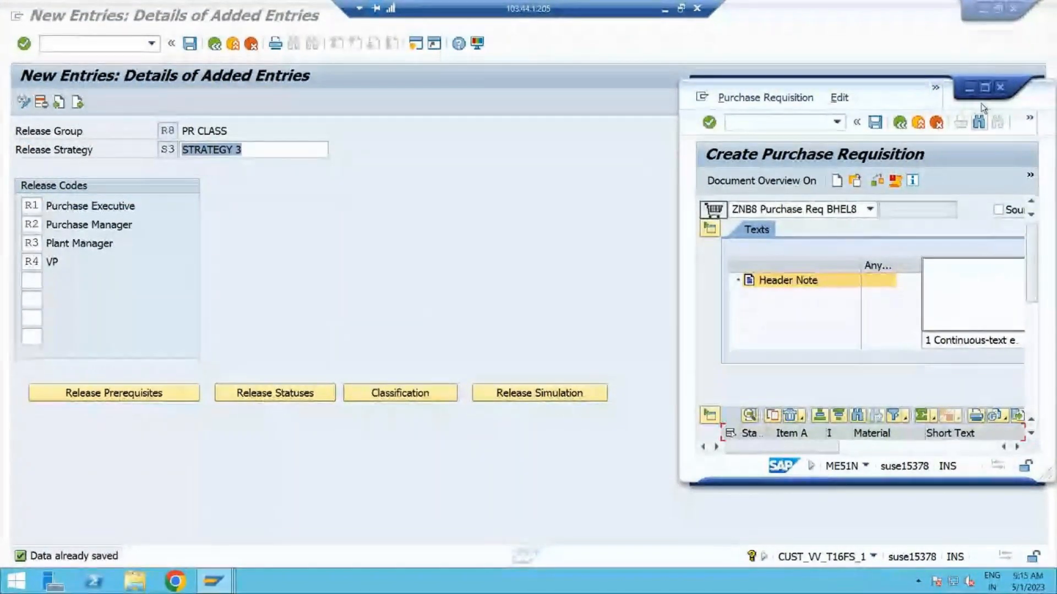
pyautogui.click(985, 86)
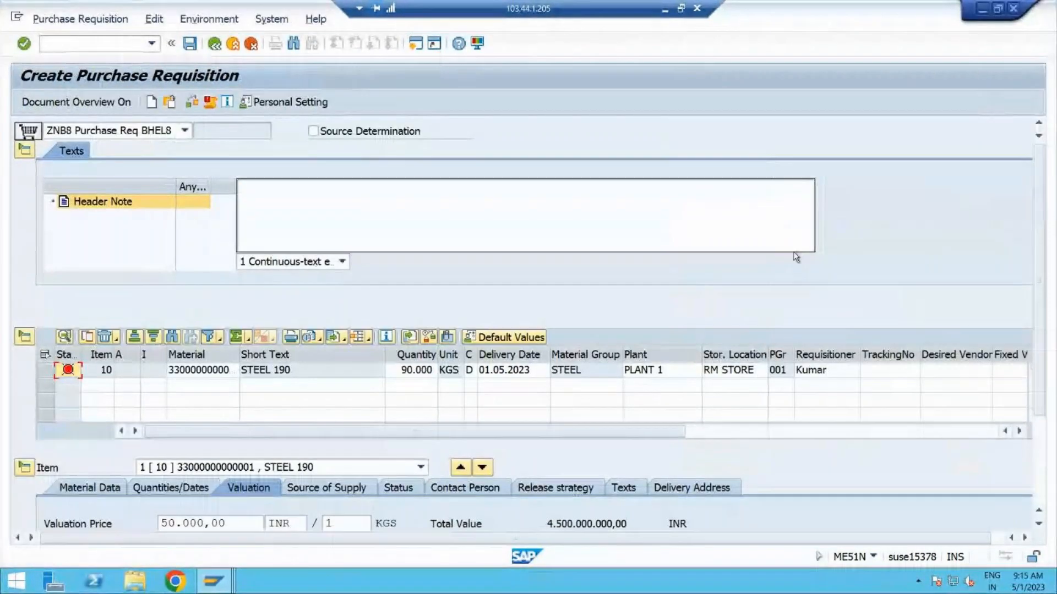
# Enter tracking number 12345 for item 10 and save the purchase requisition.
pyautogui.click(882, 376)
pyautogui.write('12345')
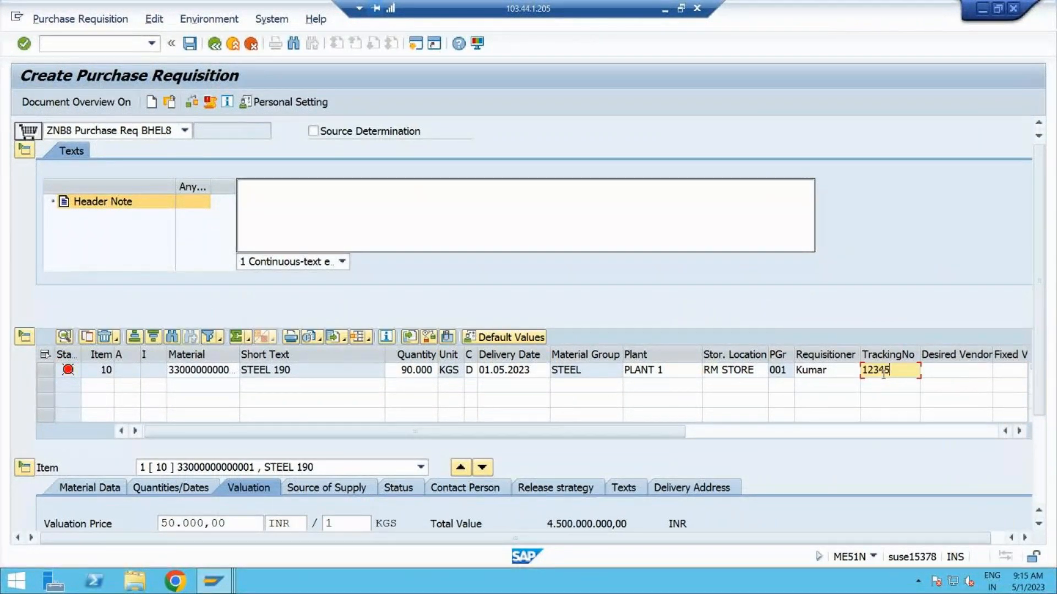
pyautogui.click(190, 43)
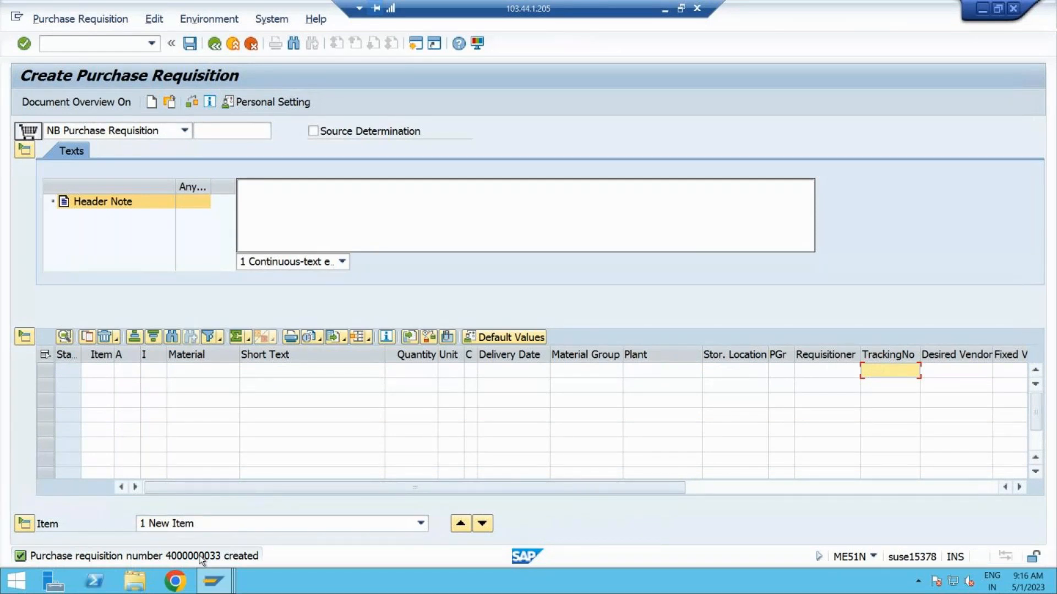
# Open the details of the creation message and copy the new purchase requisition's number.
pyautogui.doubleClick(201, 560)
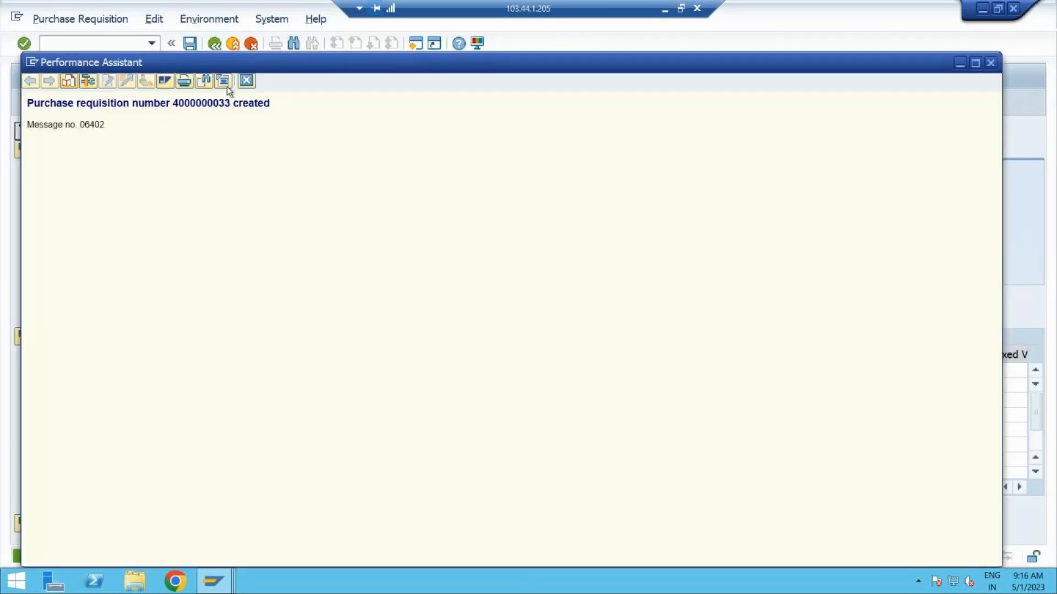
pyautogui.moveTo(230, 103); pyautogui.dragTo(174, 103)
pyautogui.hotkey('ctrl', 'c')
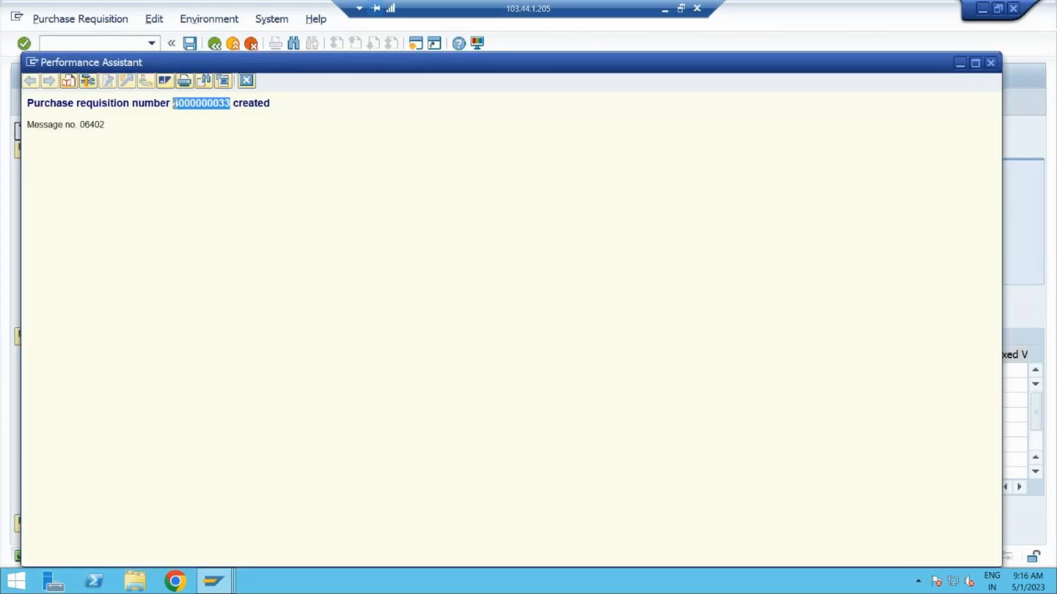
# Close the creation message's details and start transaction ME54N in a new session.
pyautogui.press('Escape')
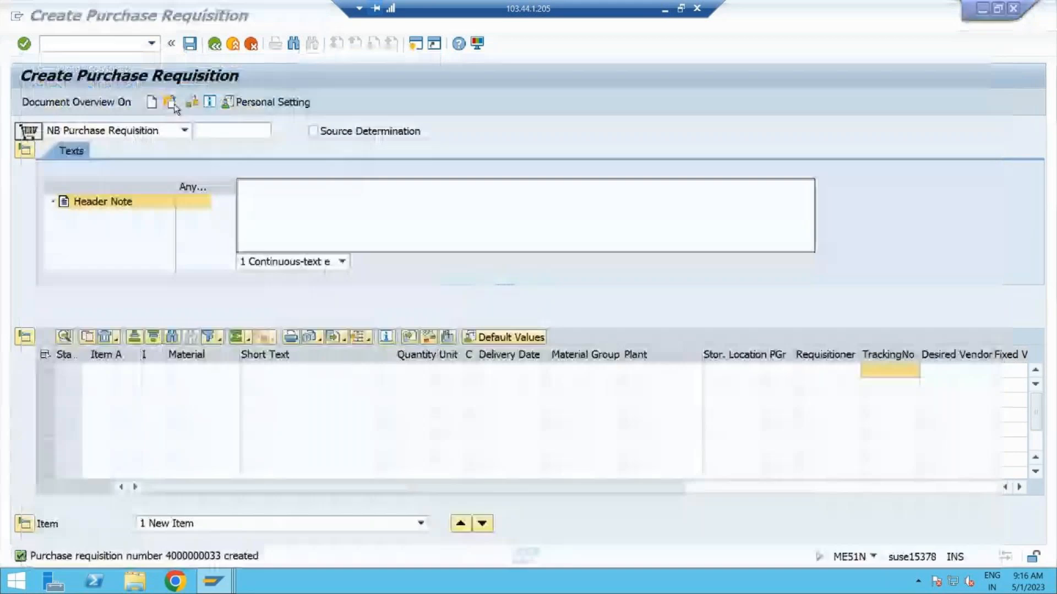
pyautogui.click(415, 43)
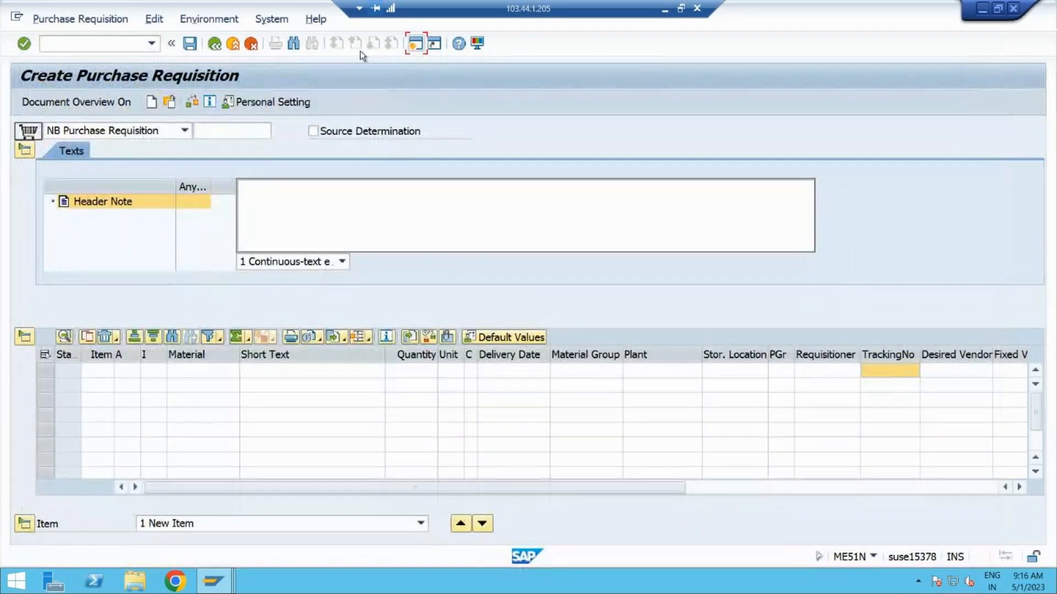
pyautogui.write('me')
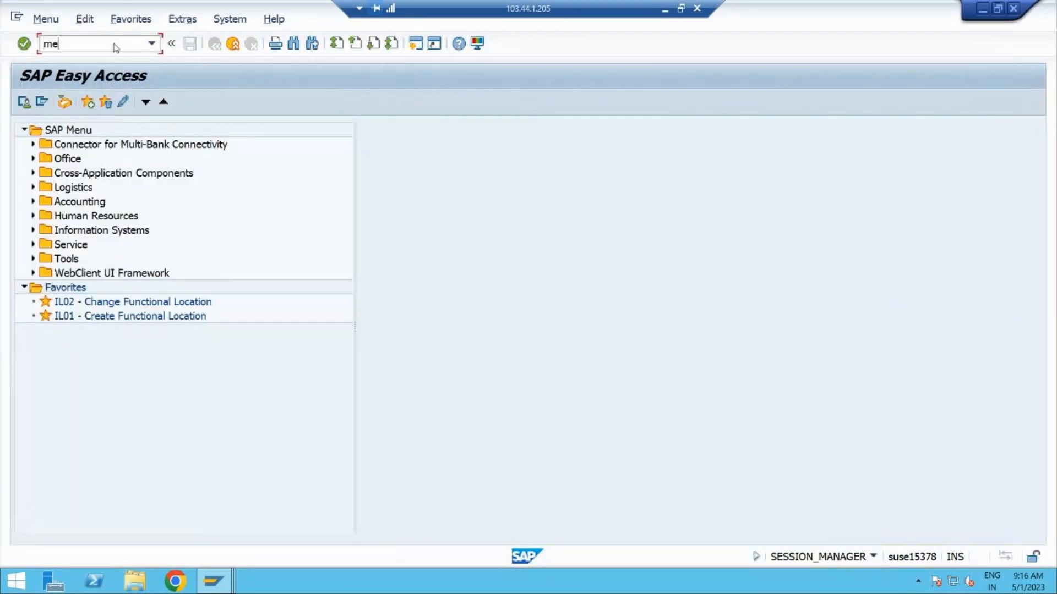
pyautogui.write('54n')
pyautogui.press('Return')
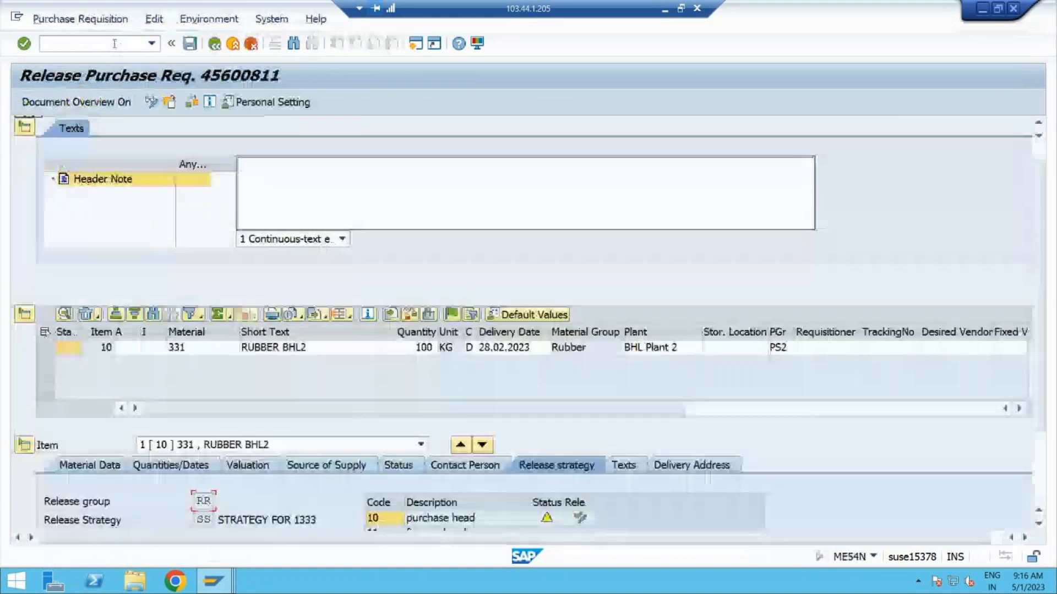
# Load the new requisition by its copied number and release item 10 with code R1, Purchase Executive.
pyautogui.click(170, 102)
pyautogui.hotkey('ctrl', 'v')
pyautogui.press('Return')
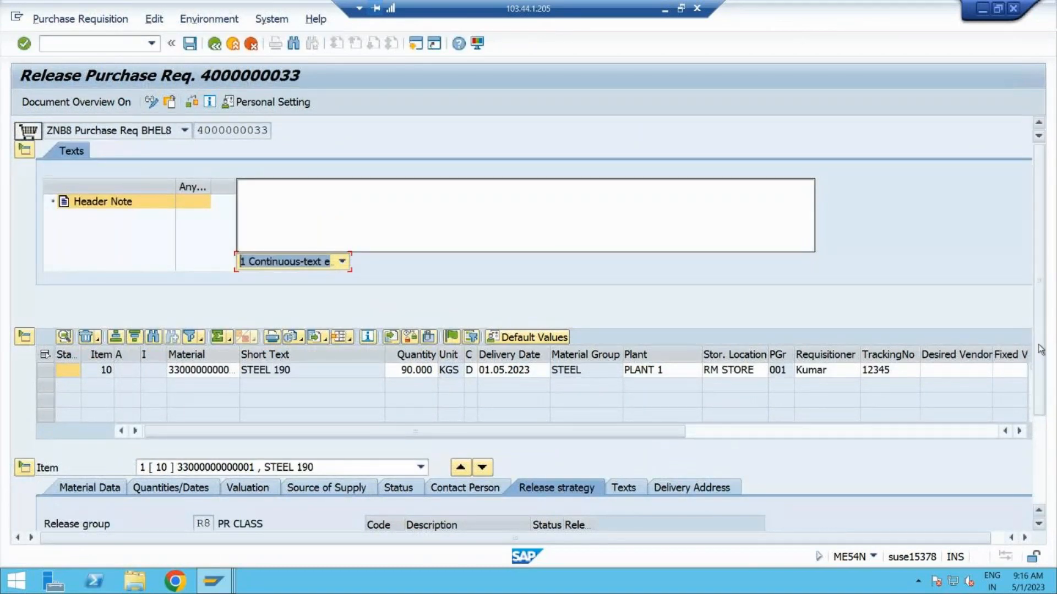
pyautogui.scroll(-3, 561, 491)
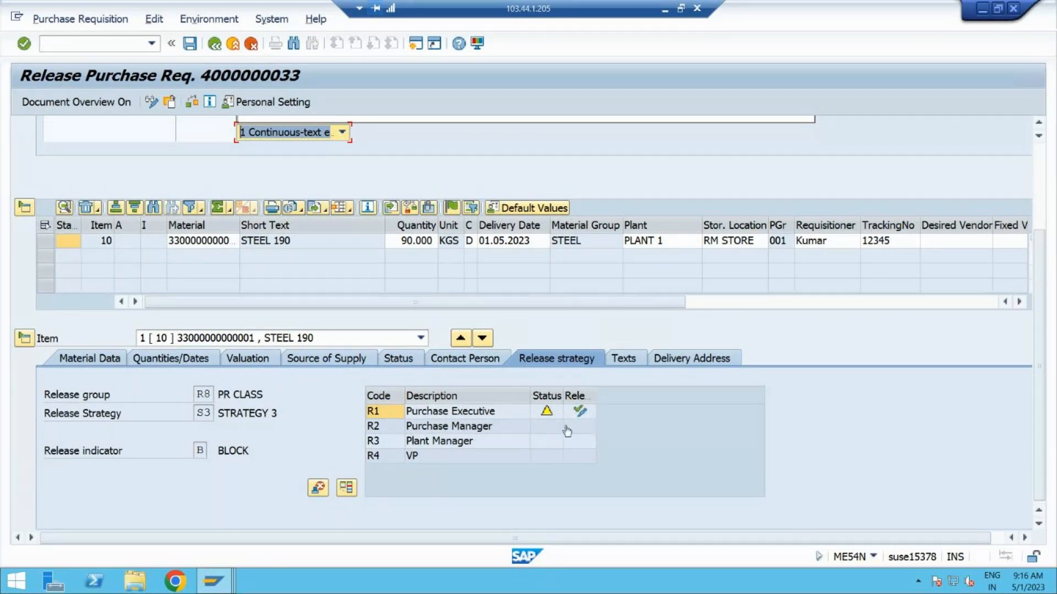
pyautogui.click(579, 412)
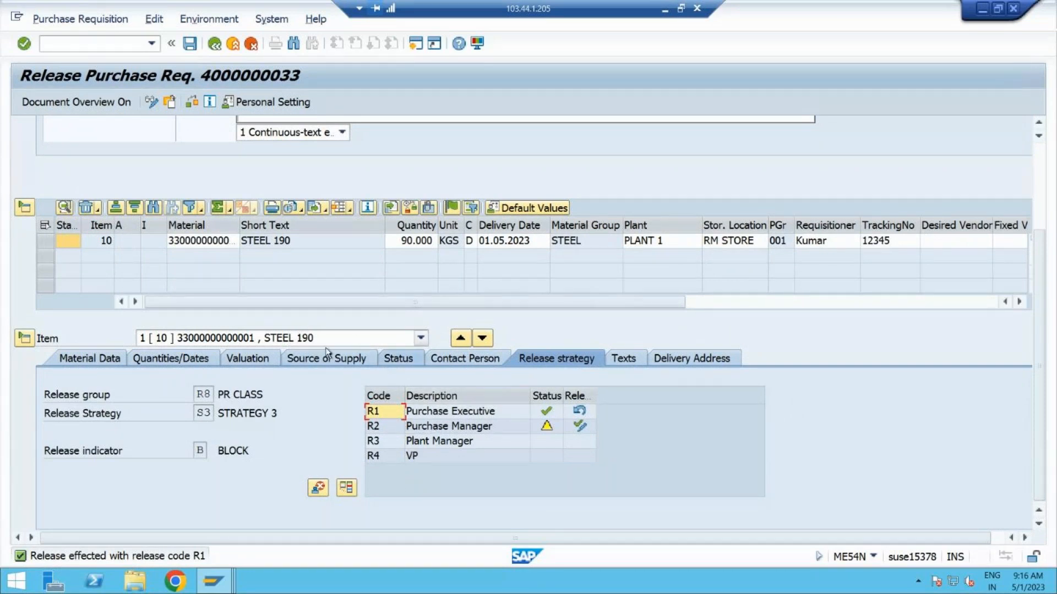
# Check item 10's total value in its valuation data.
pyautogui.click(249, 358)
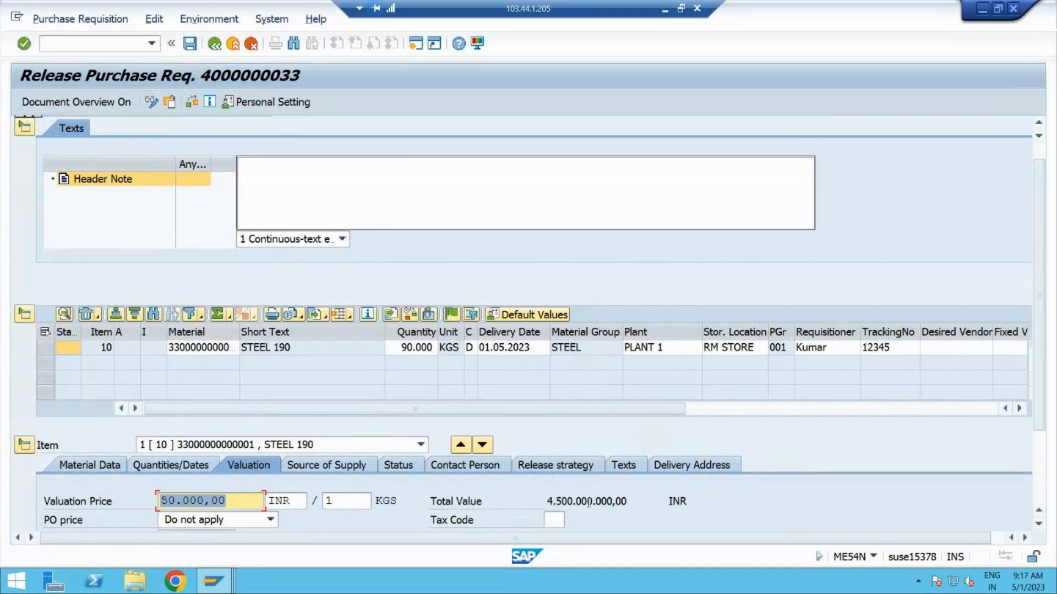
pyautogui.moveTo(590, 502); pyautogui.dragTo(548, 501)
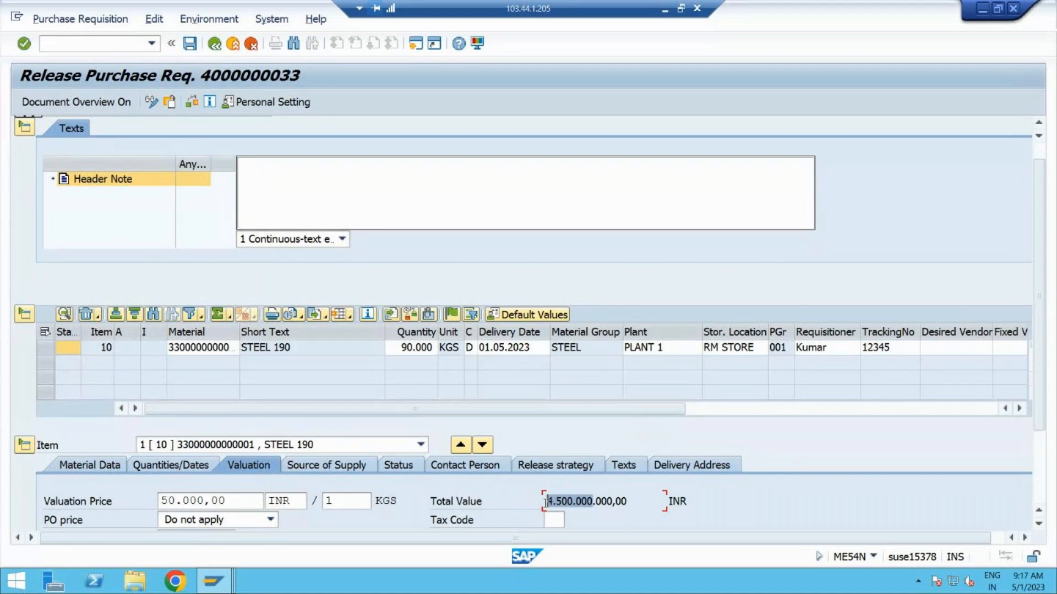
pyautogui.scroll(-2, 1043, 432)
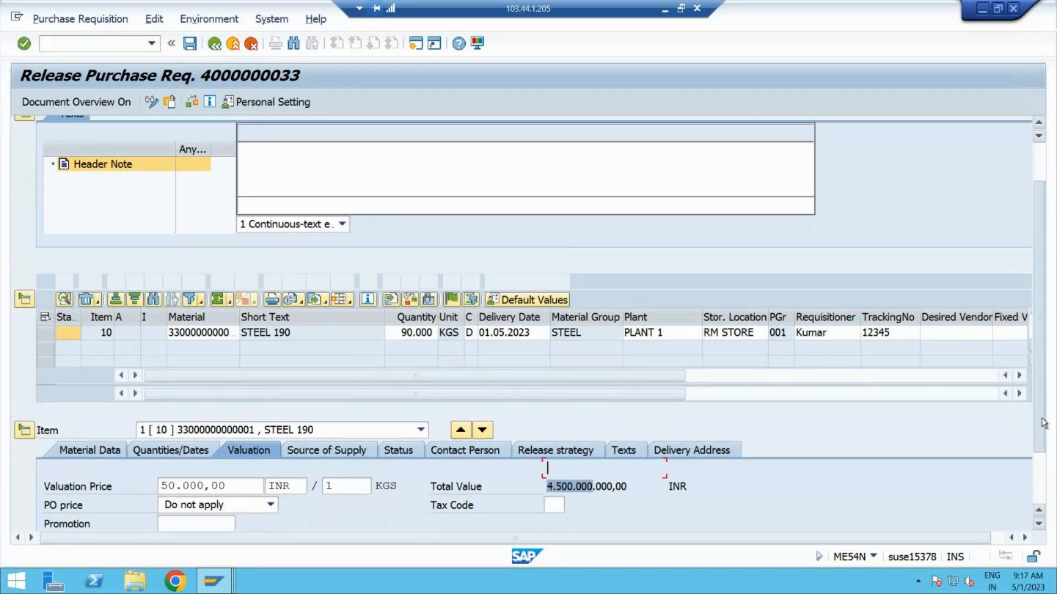
pyautogui.scroll(-2, 1044, 433)
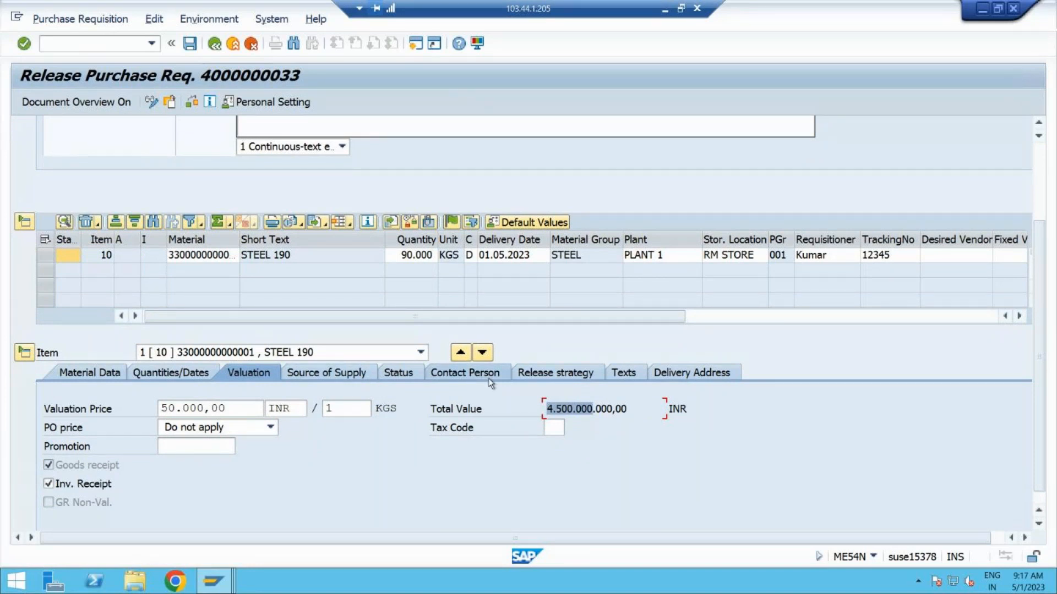
# Release item 10 with codes R2, R3 and R4 and save the purchase requisition.
pyautogui.click(573, 375)
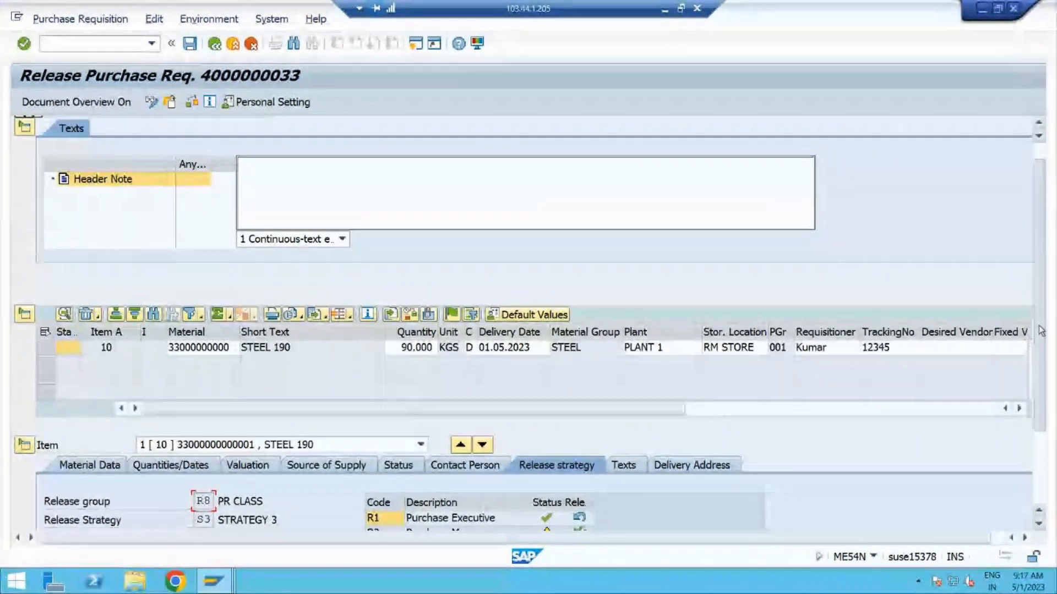
pyautogui.scroll(-3, 1046, 460)
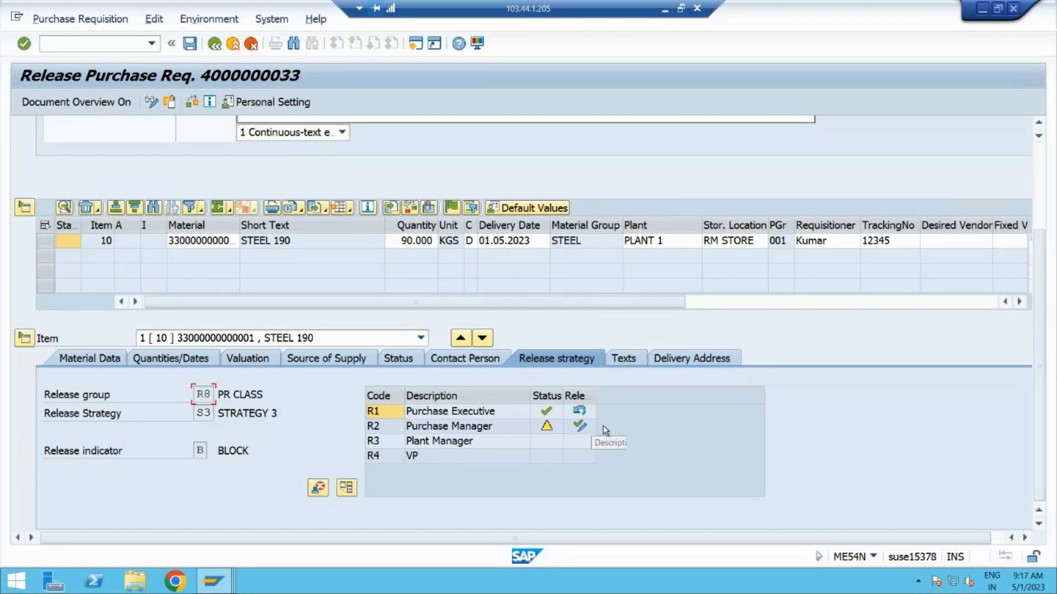
pyautogui.click(579, 426)
pyautogui.moveTo(1040, 251); pyautogui.dragTo(1051, 372)
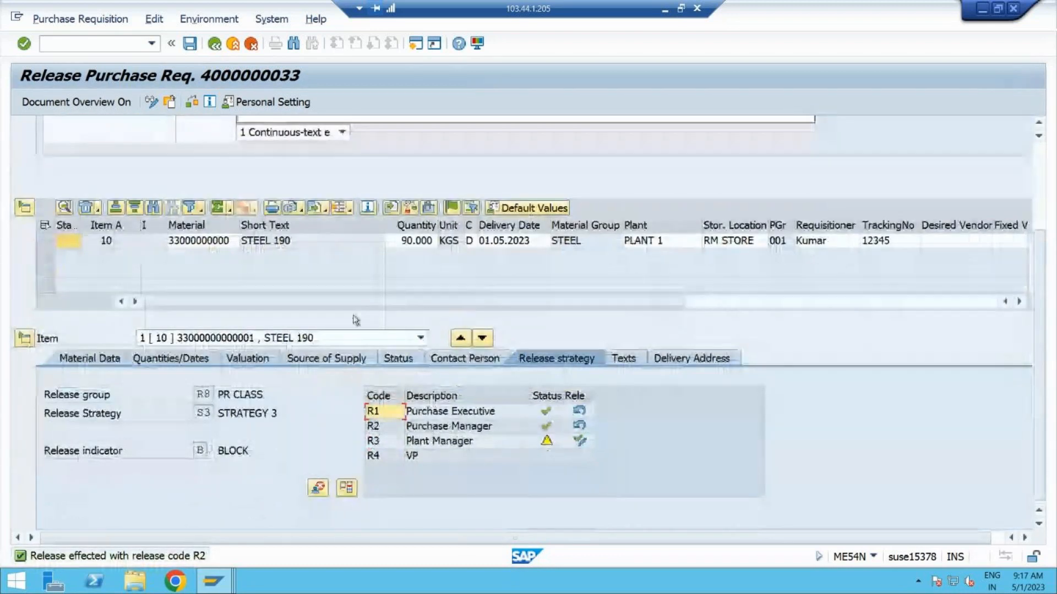
pyautogui.click(579, 441)
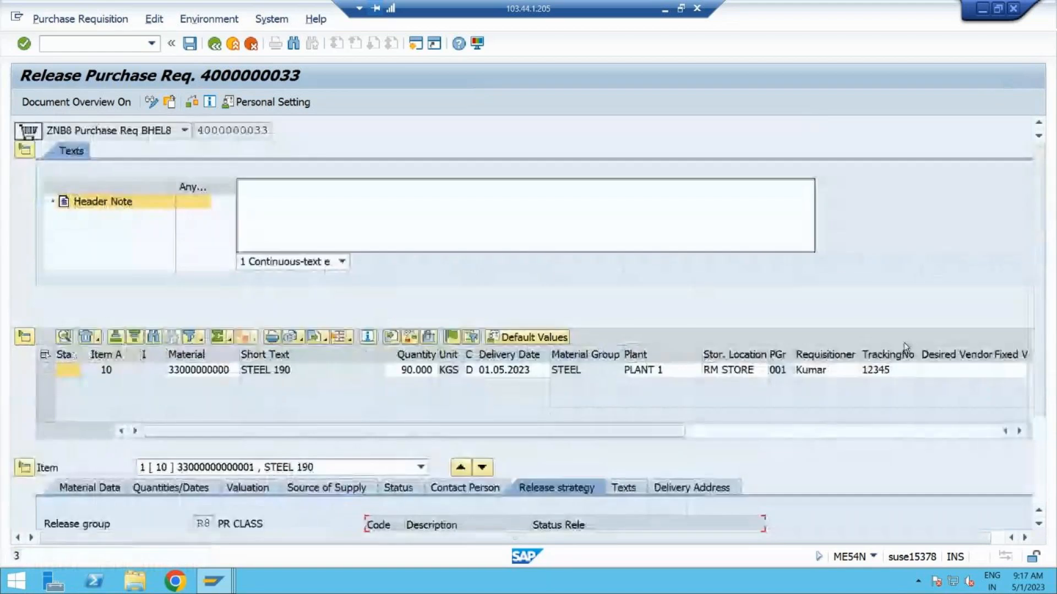
pyautogui.scroll(-3, 1048, 354)
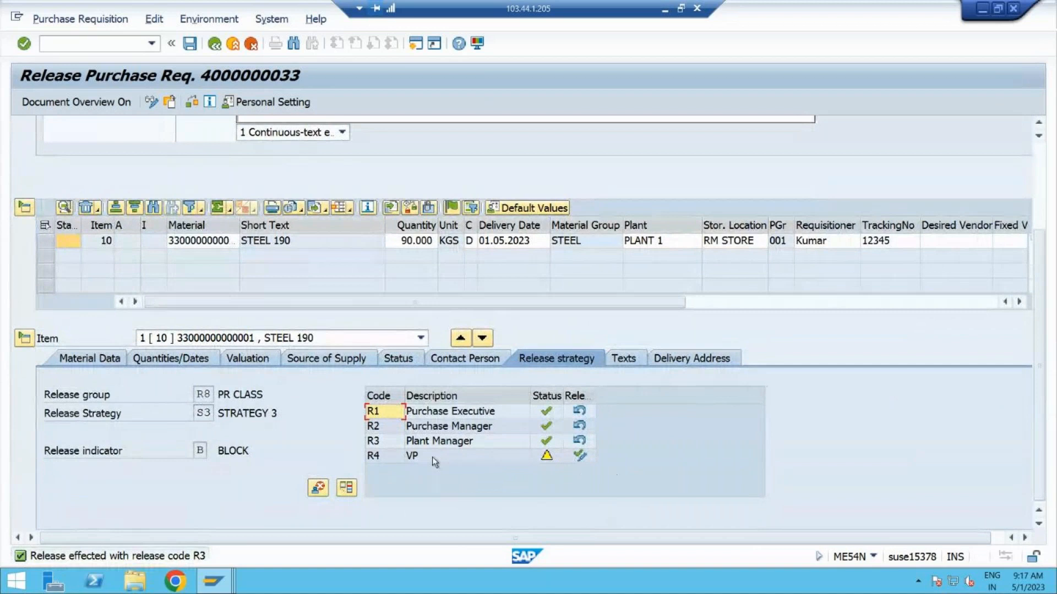
pyautogui.click(578, 461)
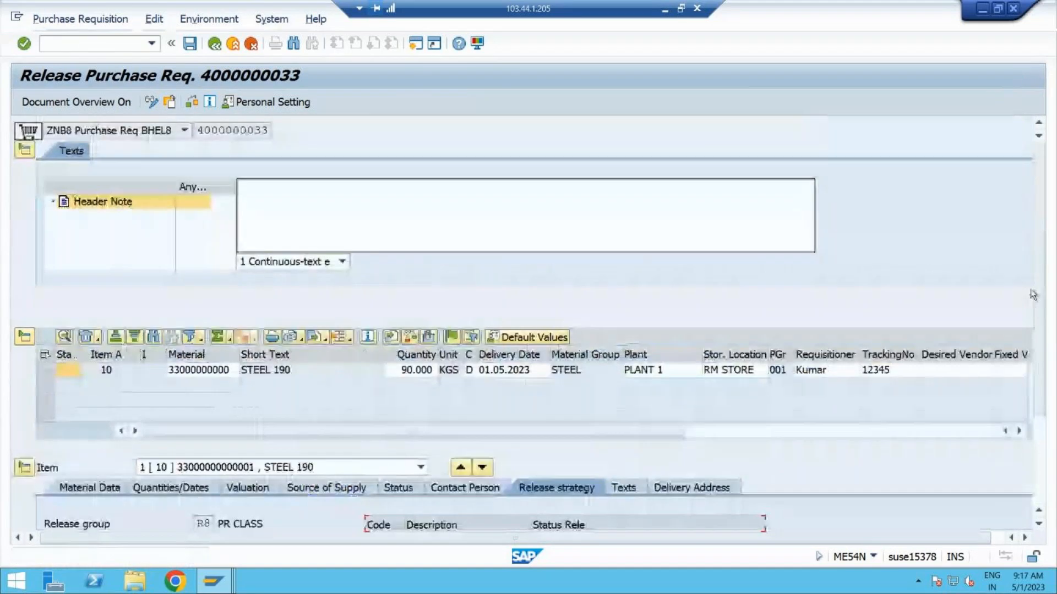
pyautogui.scroll(-3, 1039, 333)
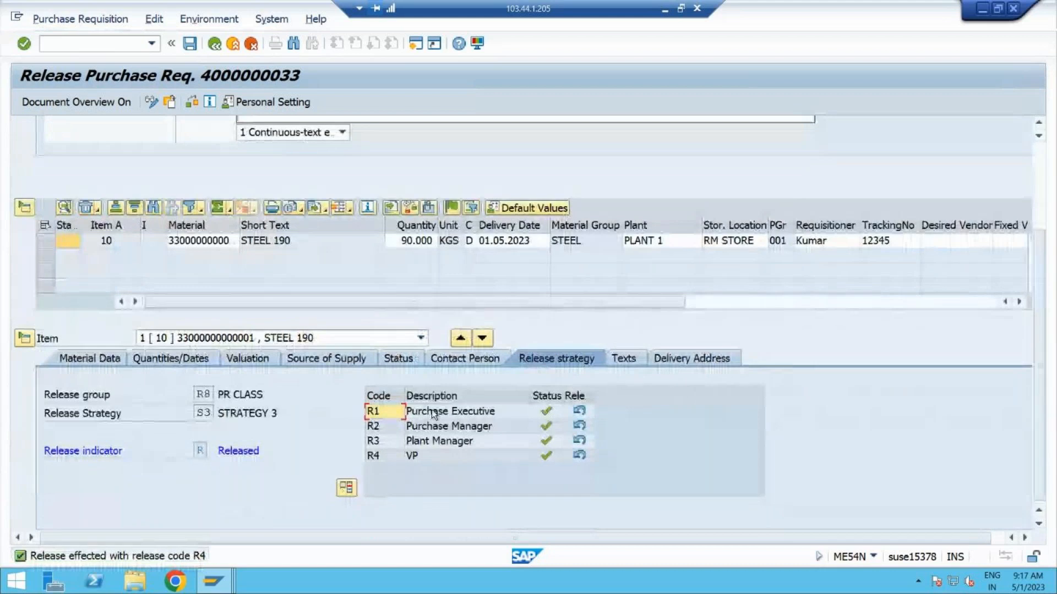
pyautogui.click(187, 44)
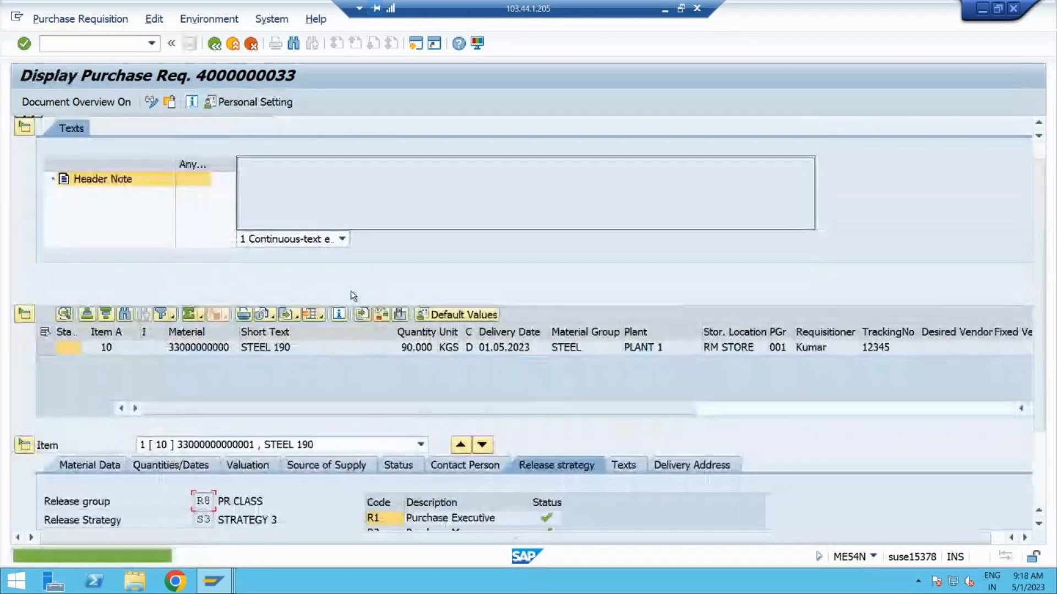
# Copy the released requisition's number and start the display transaction ME53N in the same session.
pyautogui.click(169, 103)
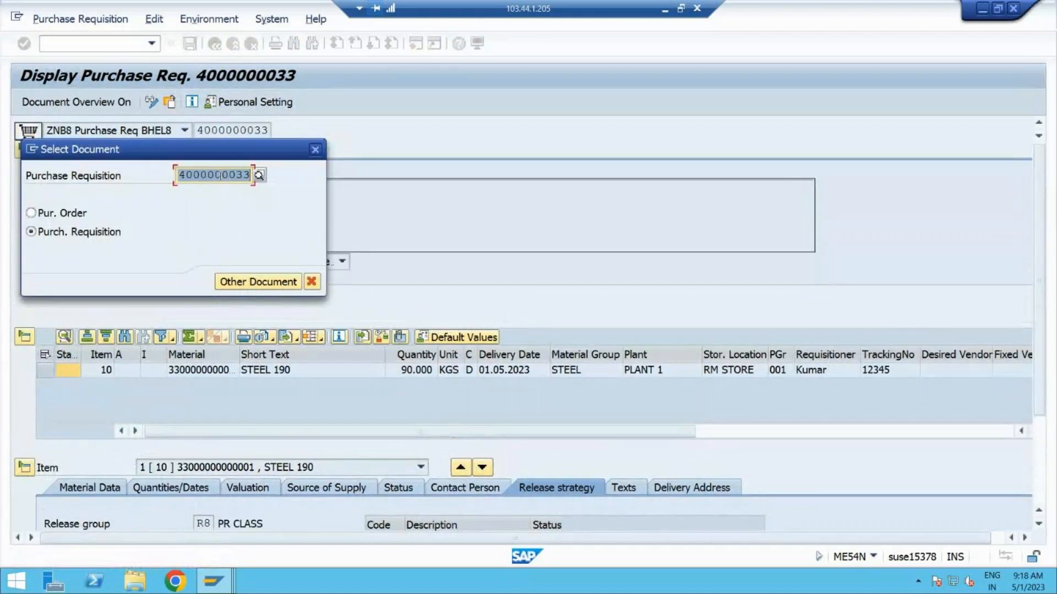
pyautogui.click(315, 150)
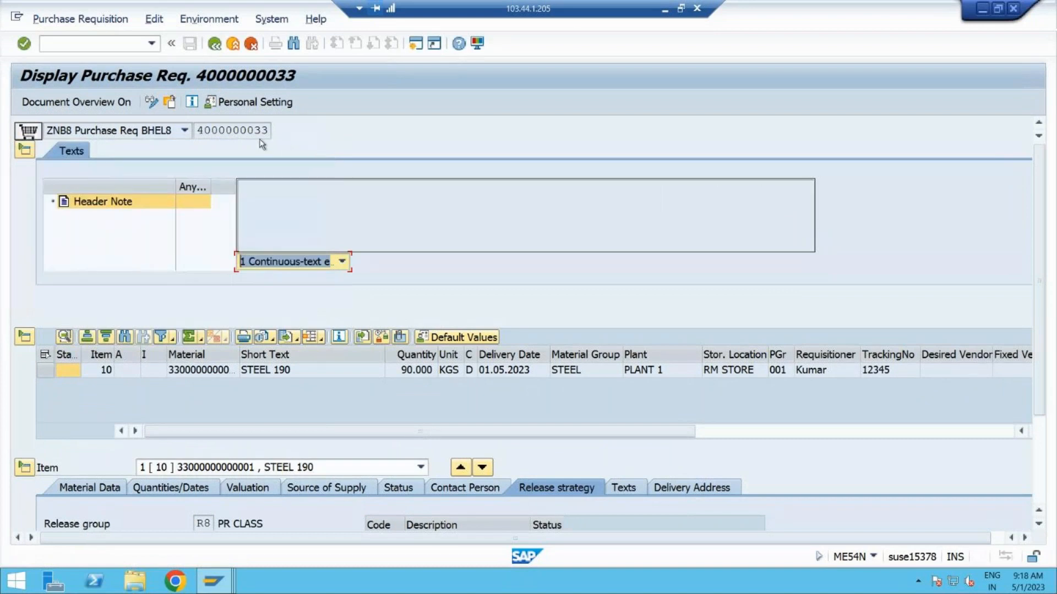
pyautogui.moveTo(267, 132); pyautogui.dragTo(195, 132)
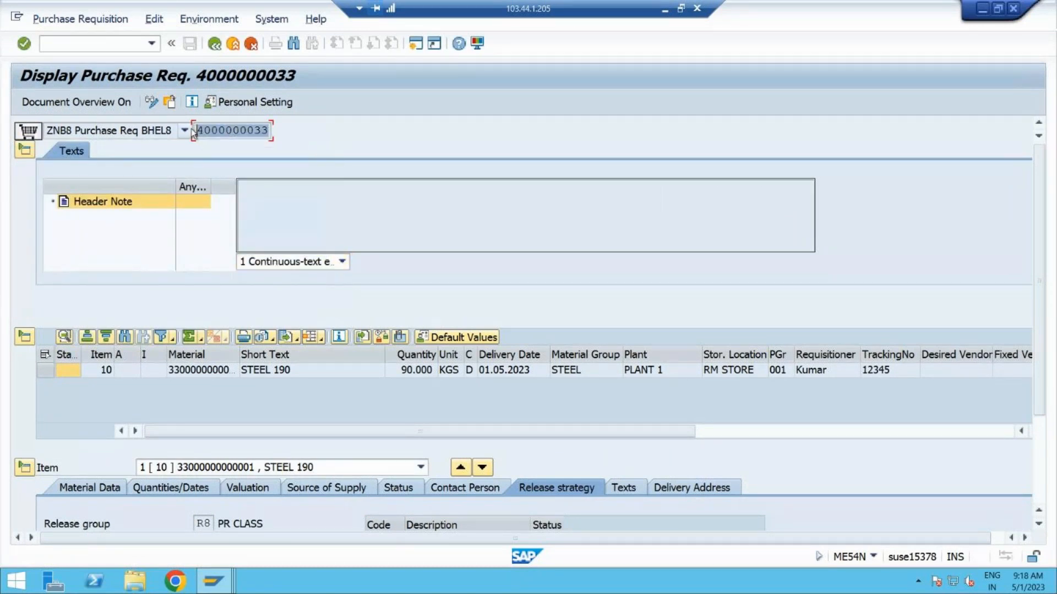
pyautogui.hotkey('ctrl', 'c')
pyautogui.click(95, 47)
pyautogui.write('/nme')
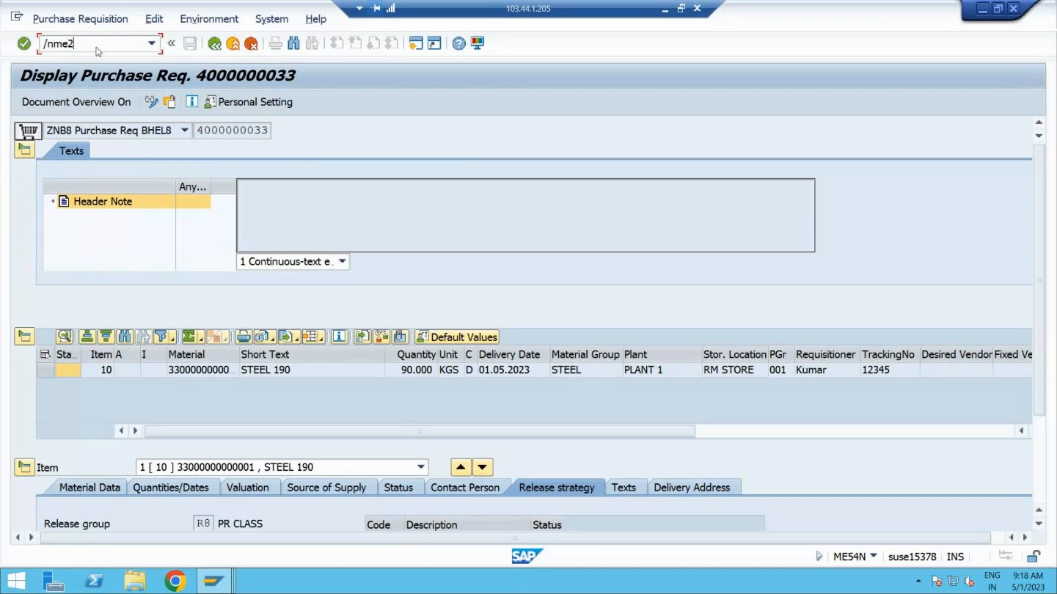
pyautogui.write('53n')
pyautogui.press('Return')
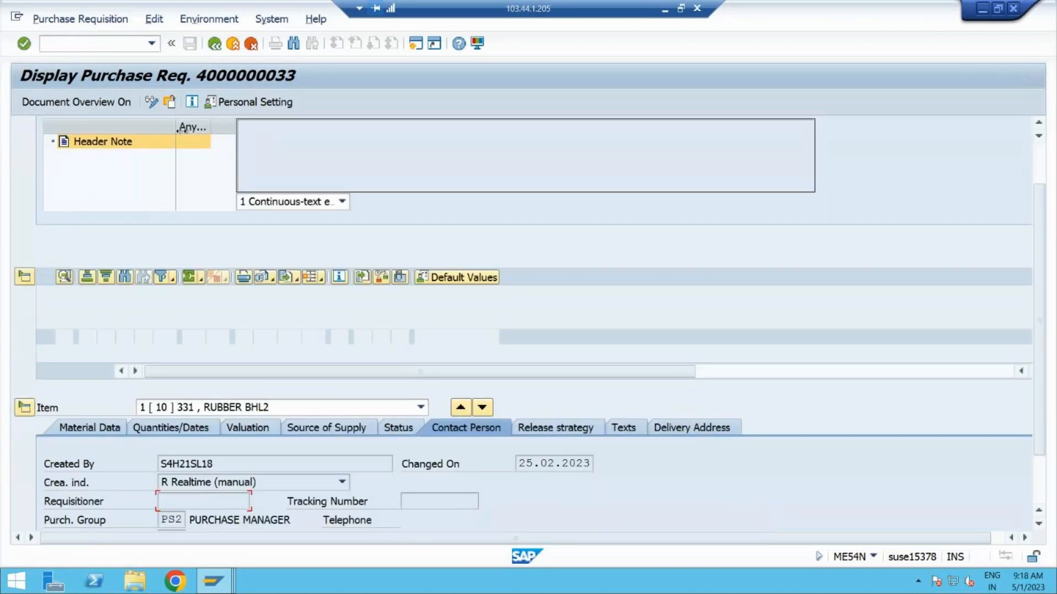
# Display the requisition by its copied number and examine the release status of item 10's four release codes.
pyautogui.click(187, 103)
pyautogui.hotkey('ctrl', 'v')
pyautogui.press('Return')
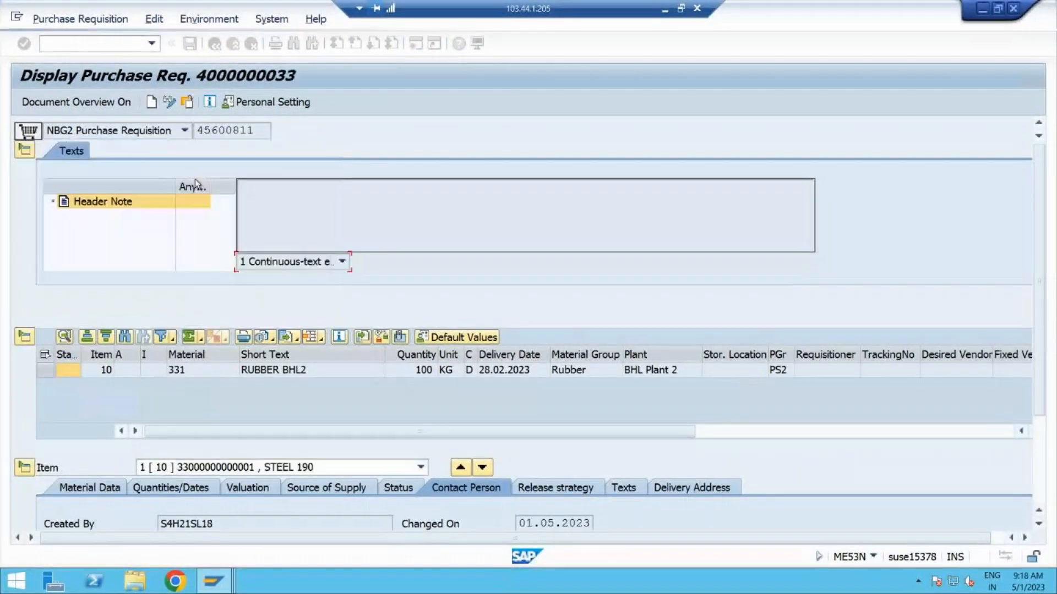
pyautogui.click(543, 487)
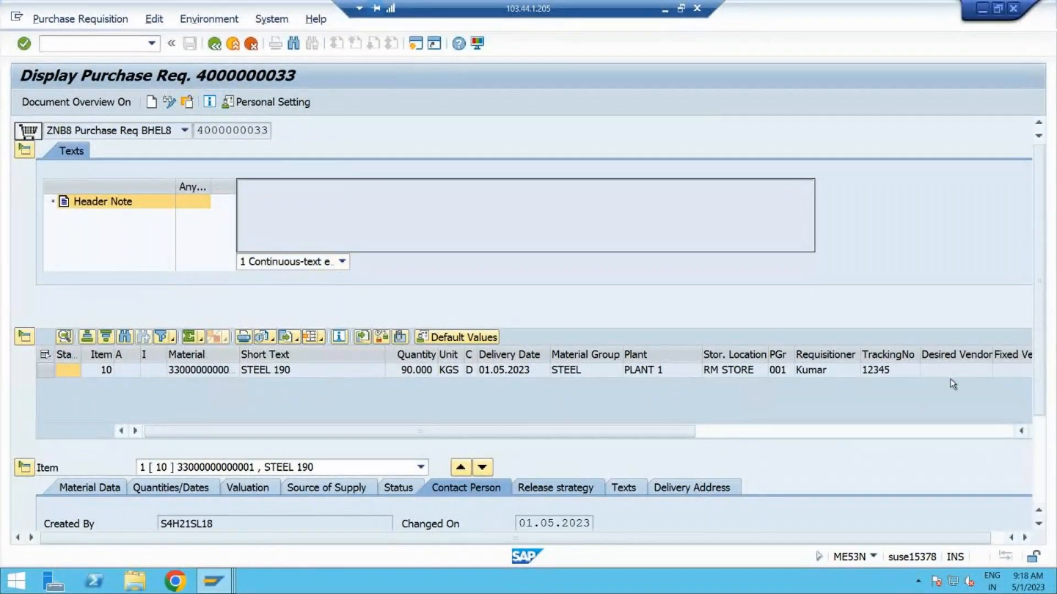
pyautogui.scroll(-3, 1041, 358)
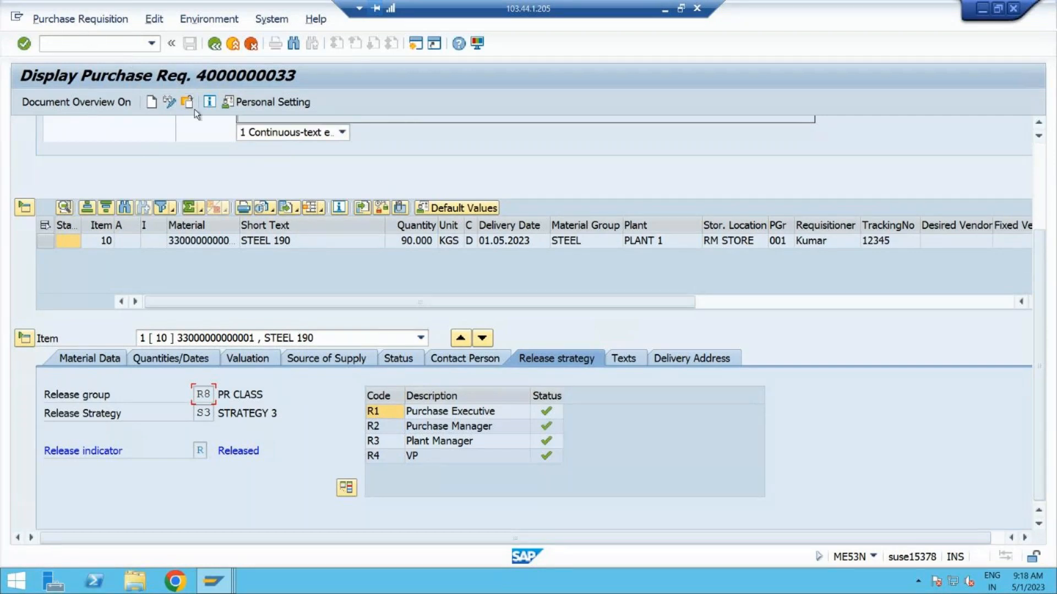
# Switch the requisition to change mode and run the document check.
pyautogui.click(169, 103)
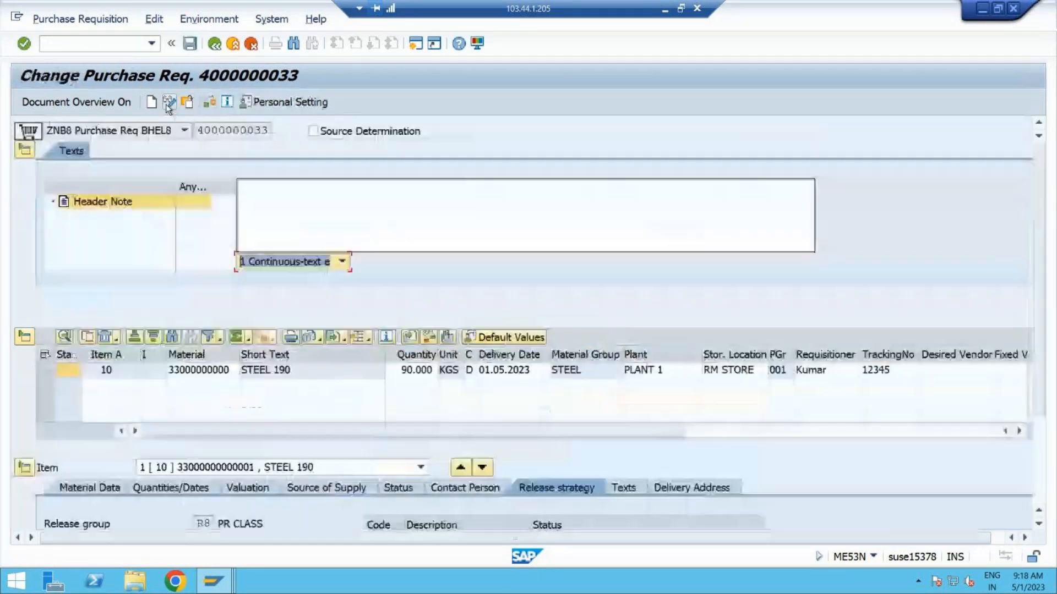
pyautogui.click(208, 104)
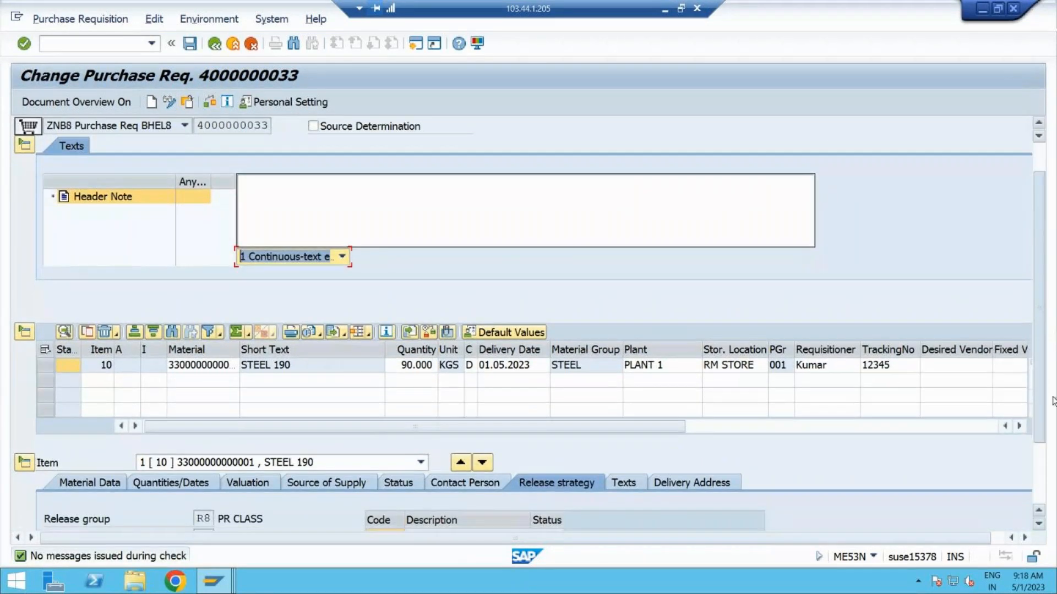
pyautogui.scroll(-3, 511, 156)
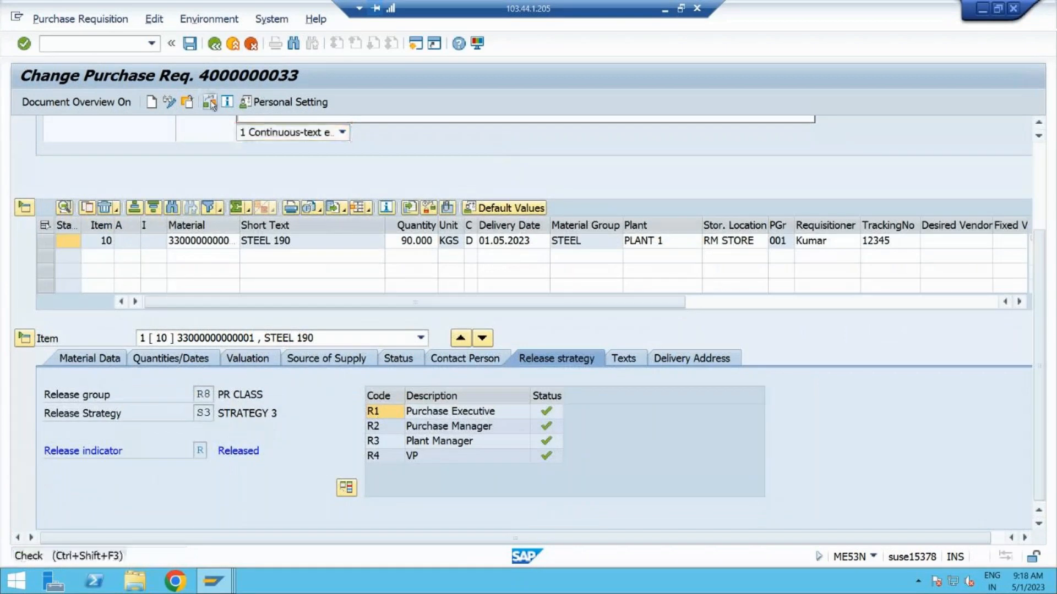
pyautogui.click(209, 103)
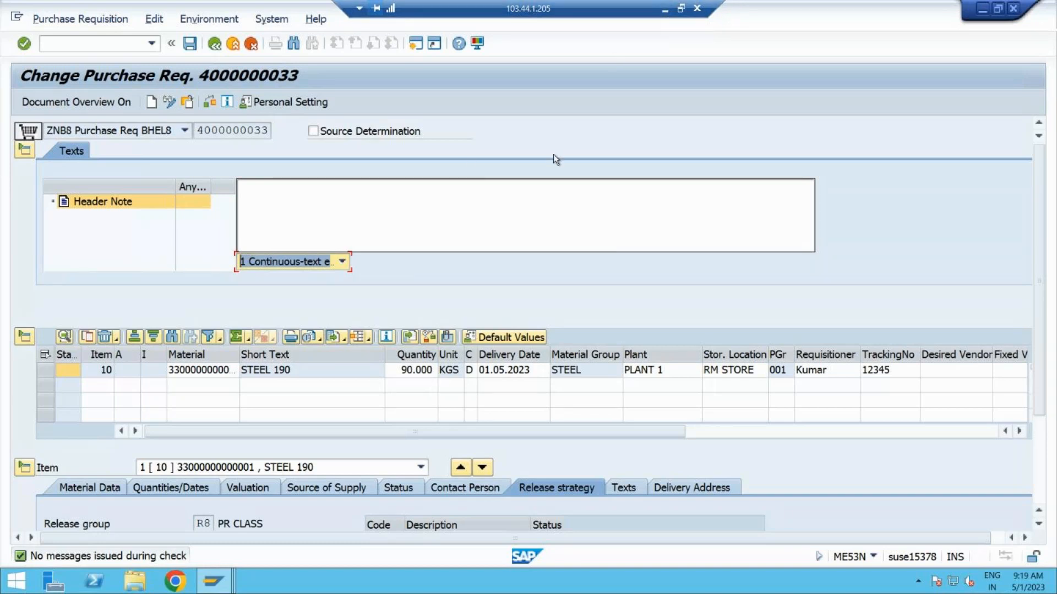
# Minimize the remote desktop to show the release strategy slide, and switch to the GoTo meeting in Chrome.
pyautogui.hotkey('alt', 'Tab')
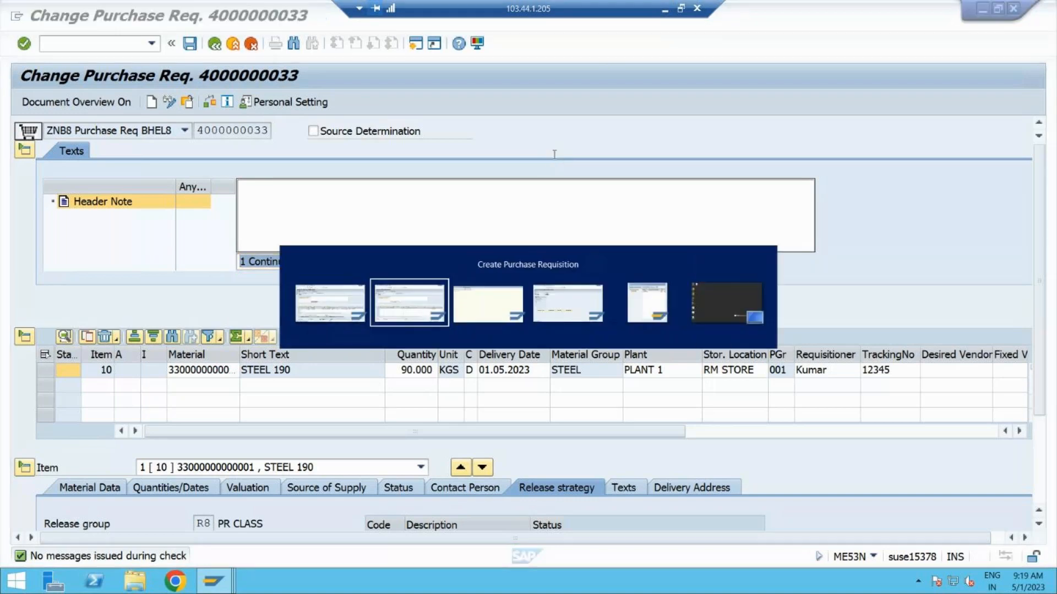
pyautogui.hotkey('alt', 'Tab')
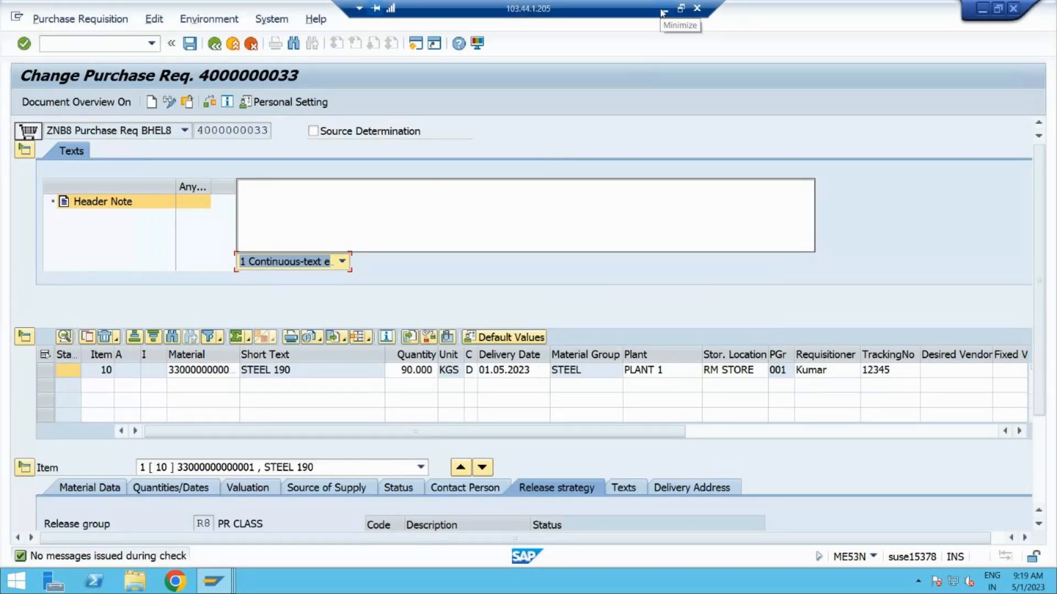
pyautogui.hotkey('alt', 'Tab')
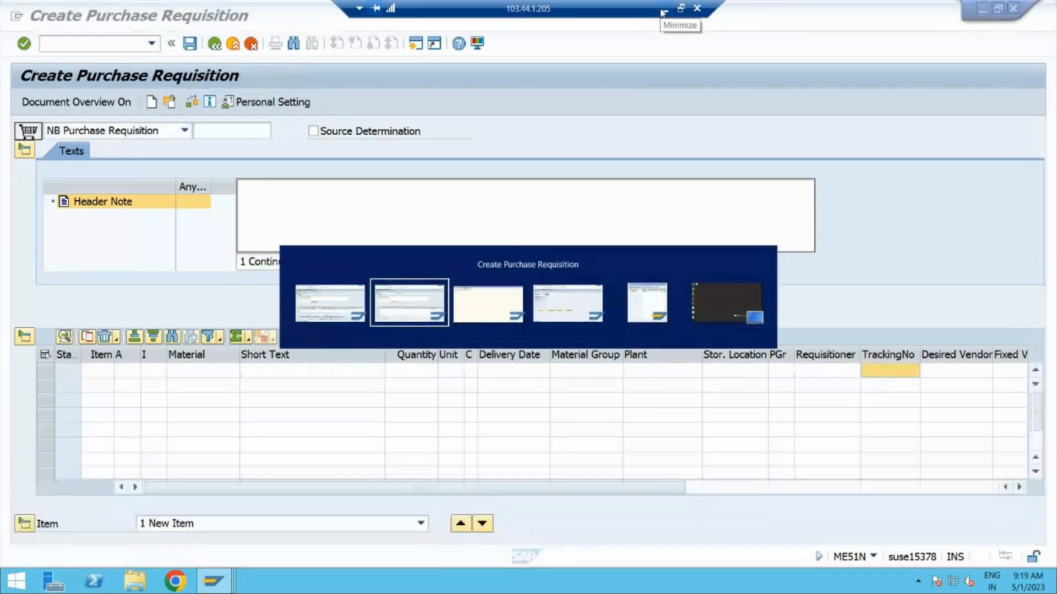
pyautogui.hotkey('alt', 'Tab')
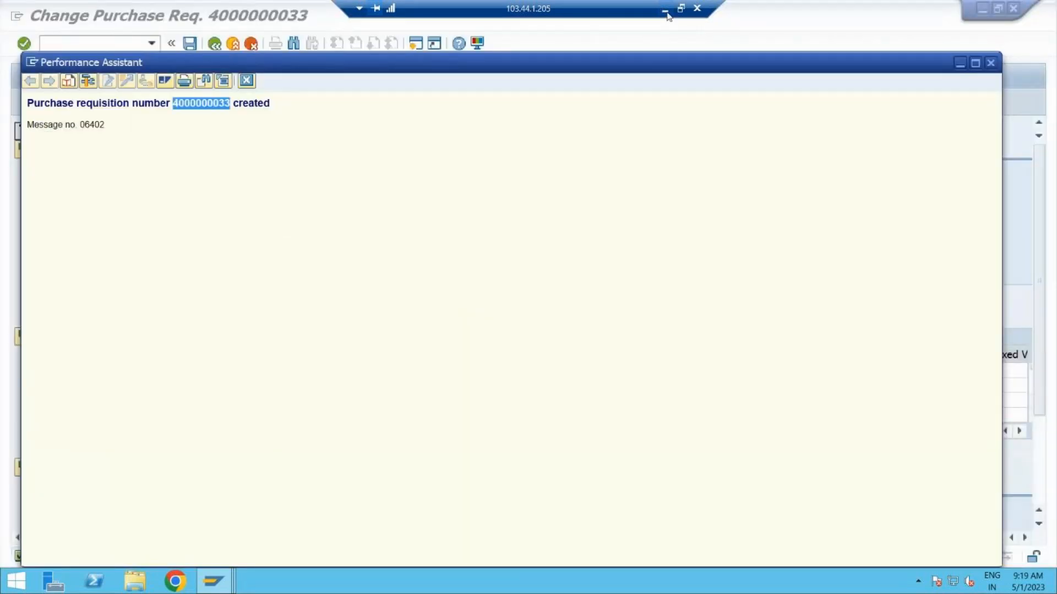
pyautogui.click(665, 11)
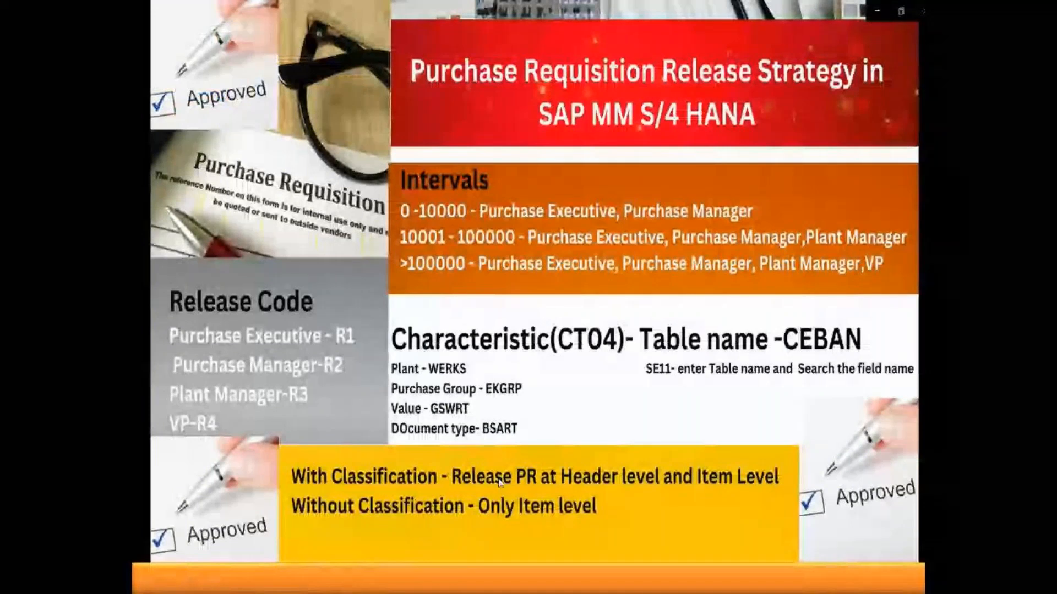
pyautogui.hotkey('alt', 'Tab')
pyautogui.press('Tab')
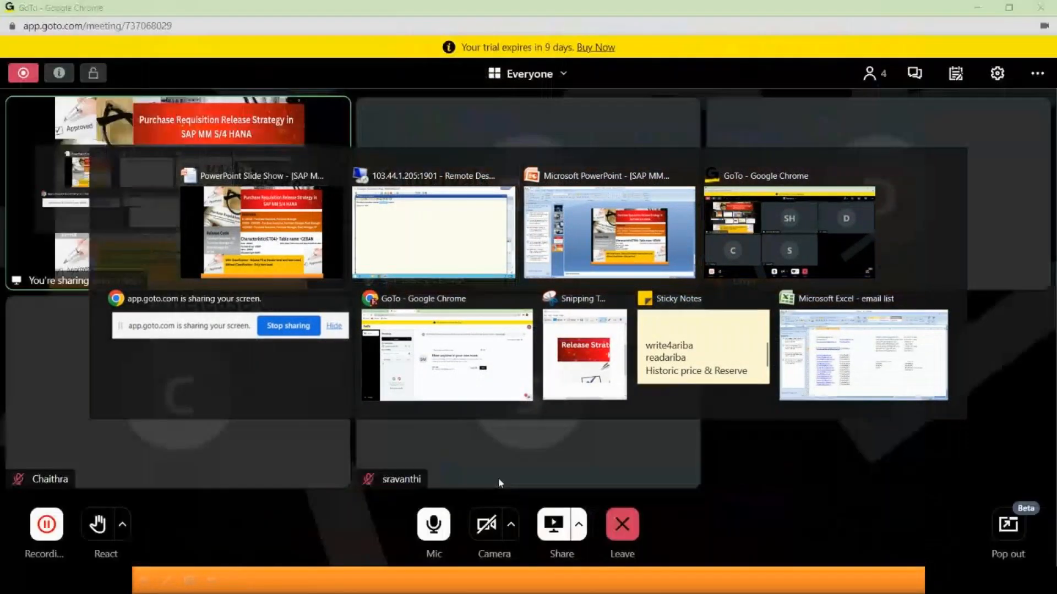